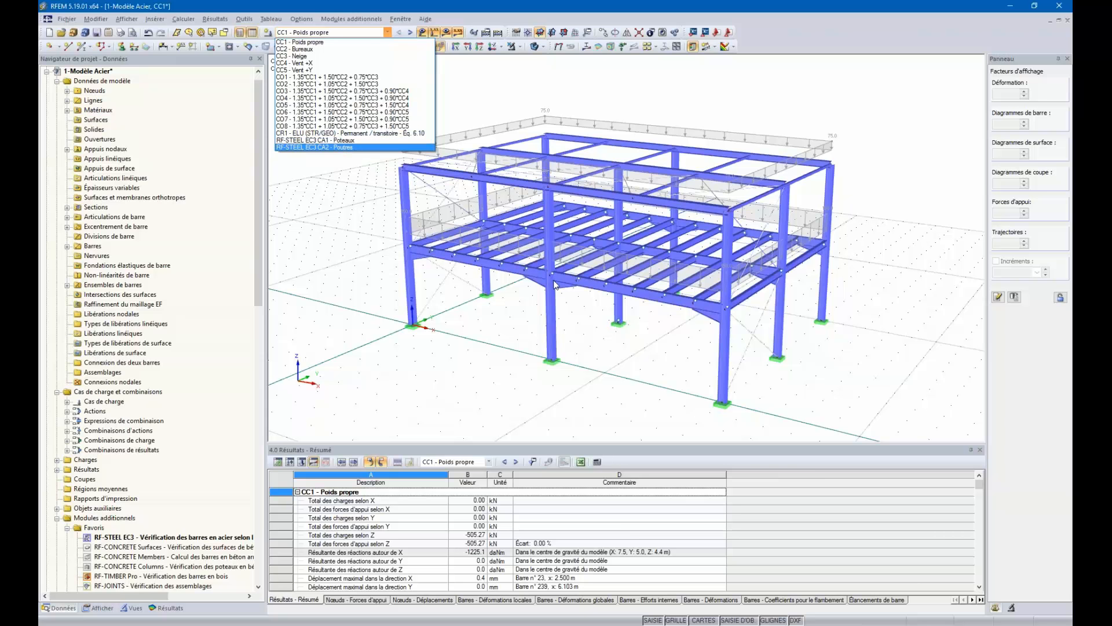
Step: Review the list of available results covering load cases, load combinations and RF-STEEL EC3 design cases, and close it
left_click(352, 321)
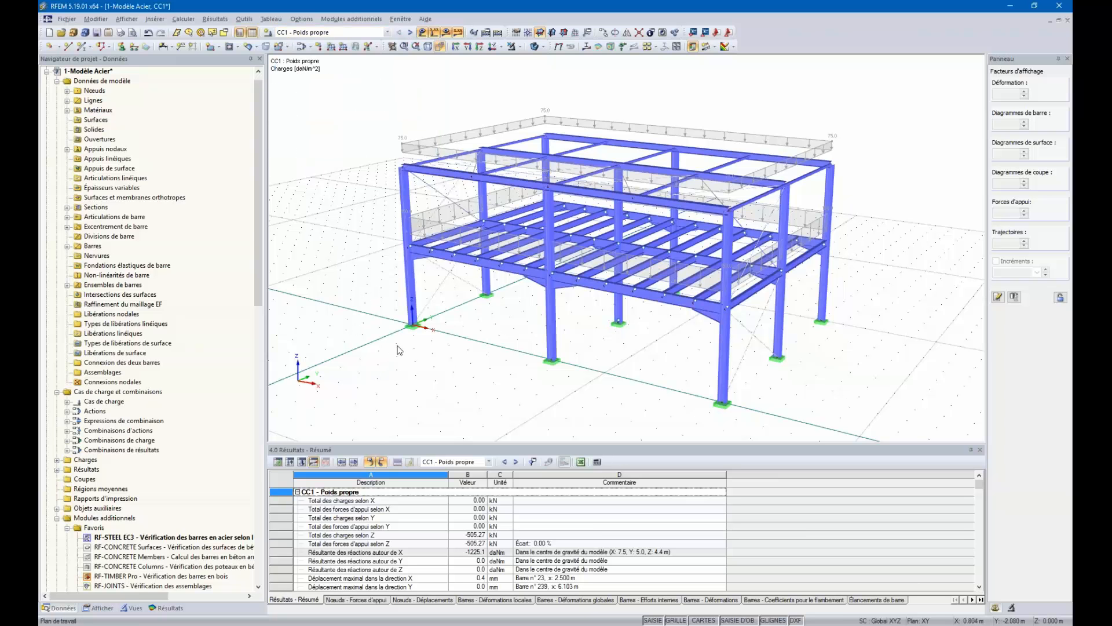
middle_click_drag(617, 402, 648, 391, "ctrl")
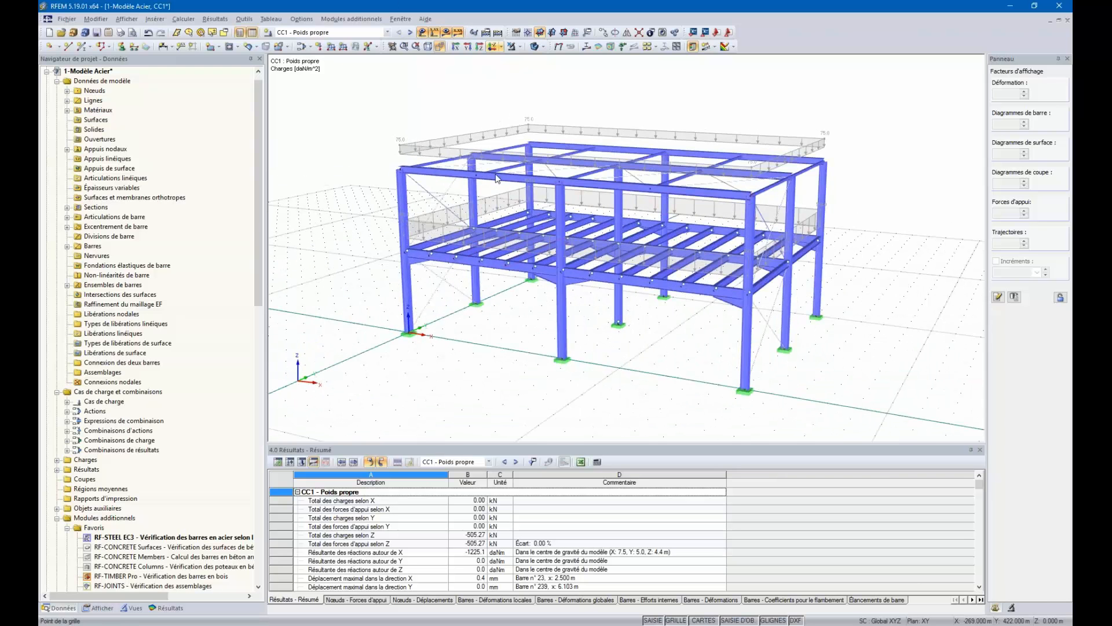
left_click(214, 19)
left_click(230, 32)
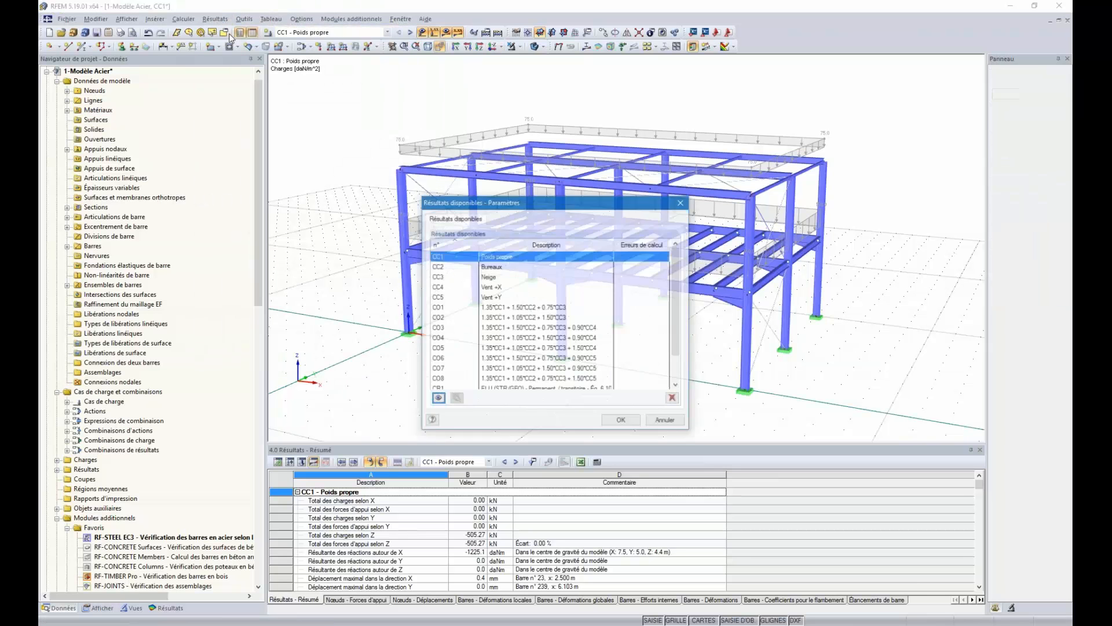
scroll(546, 277, "down", 1)
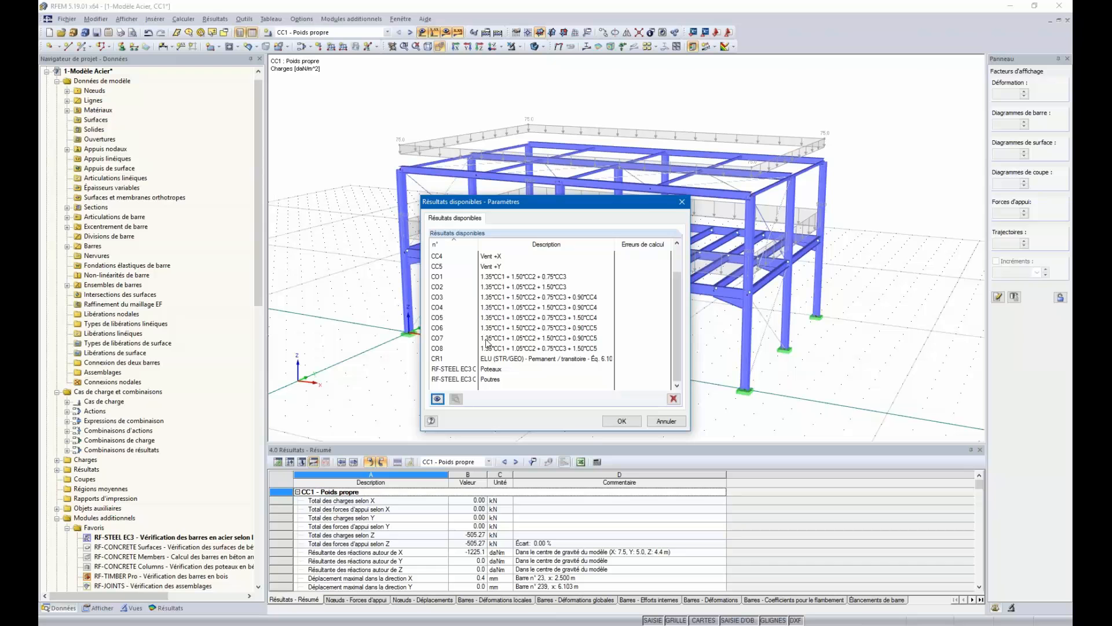
scroll(454, 272, "up", 1)
scroll(488, 313, "down", 1)
left_click(680, 202)
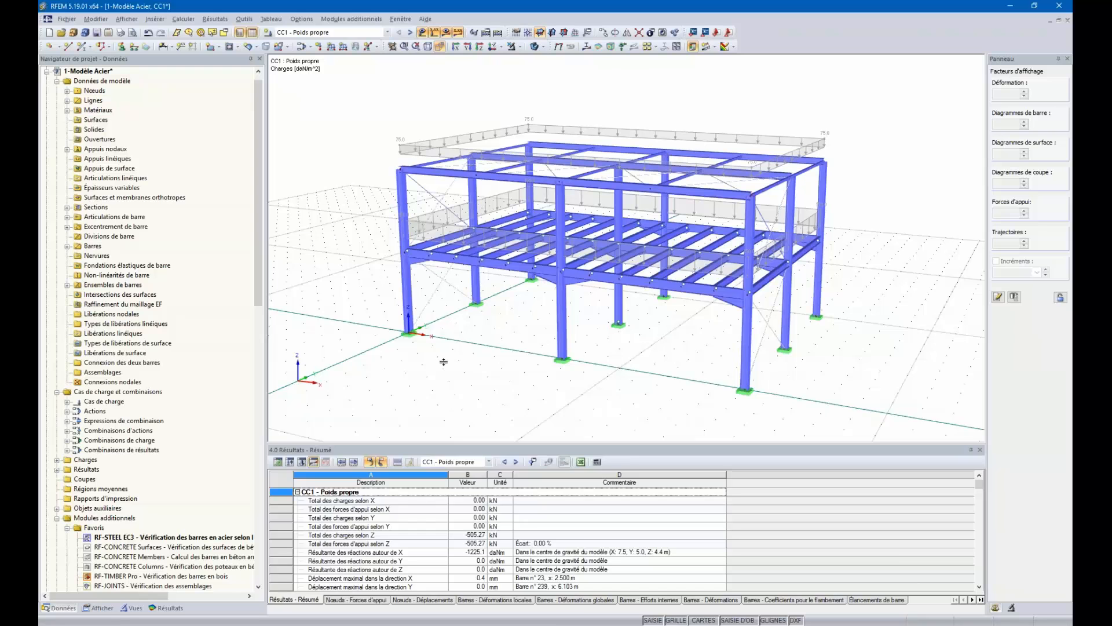
Step: Enlarge the results table area and read through the calculation summary for load cases CC1 to CC3
left_click_drag(443, 362, 443, 363)
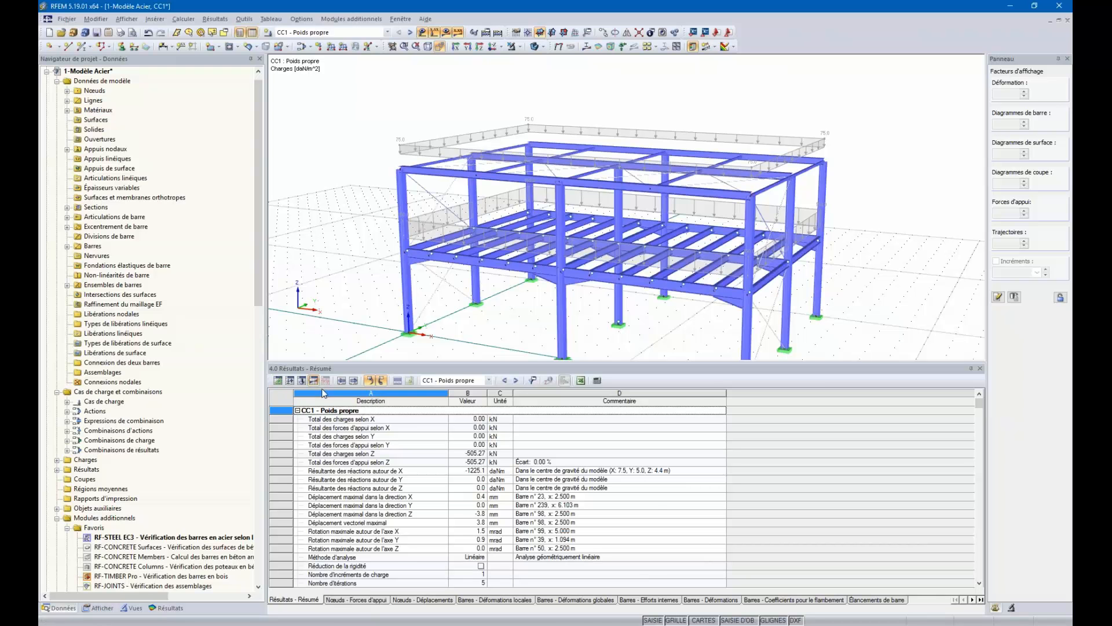
scroll(345, 499, "down", 3)
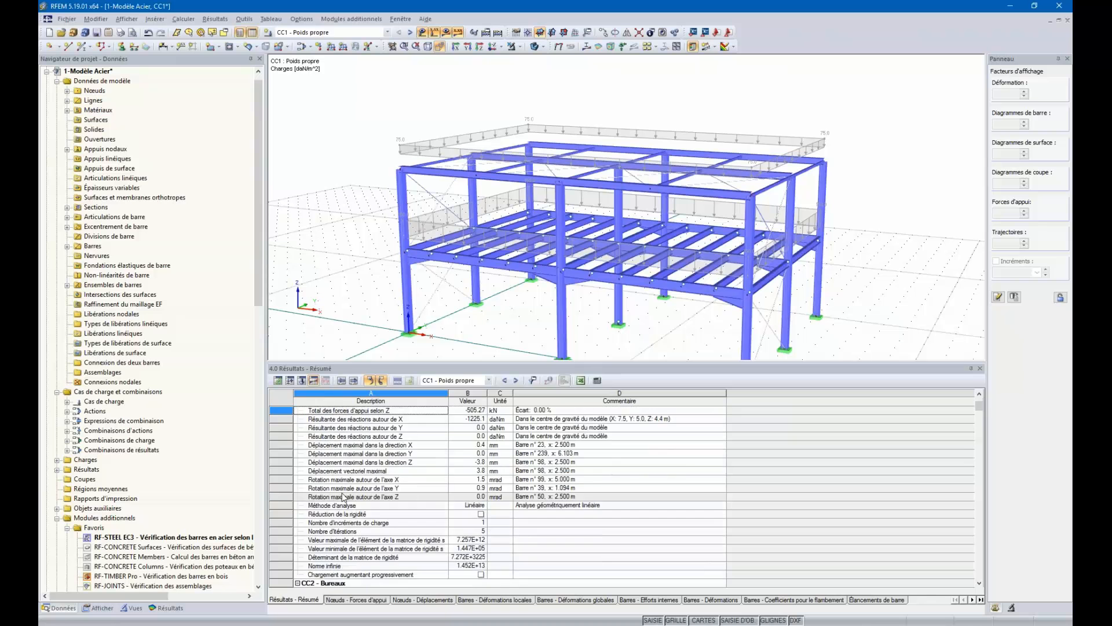
scroll(344, 498, "down", 10)
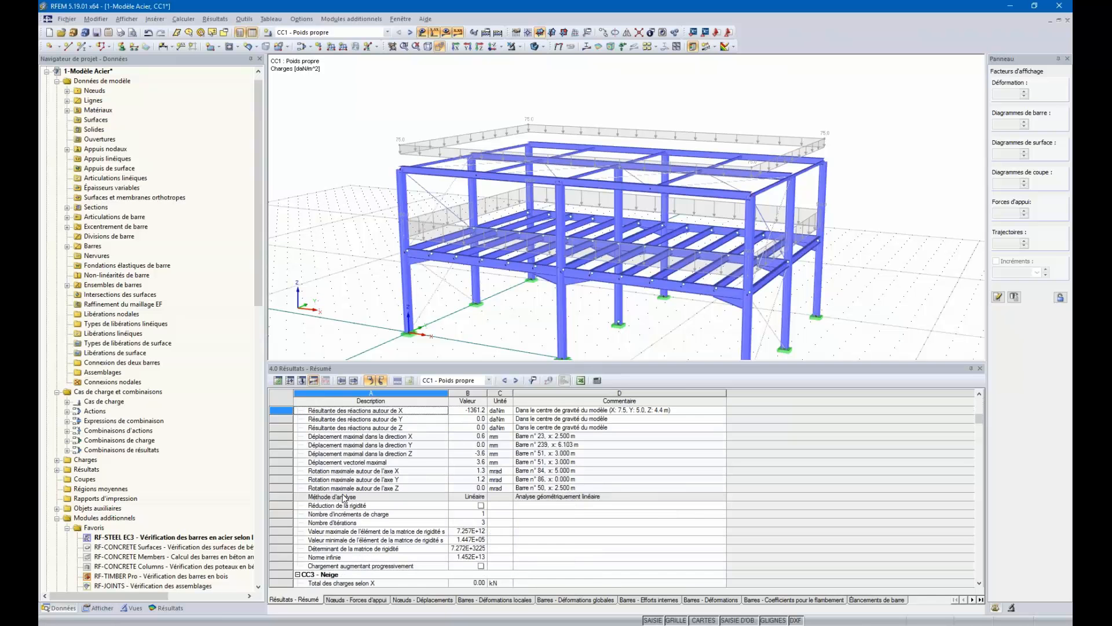
scroll(345, 498, "down", 7)
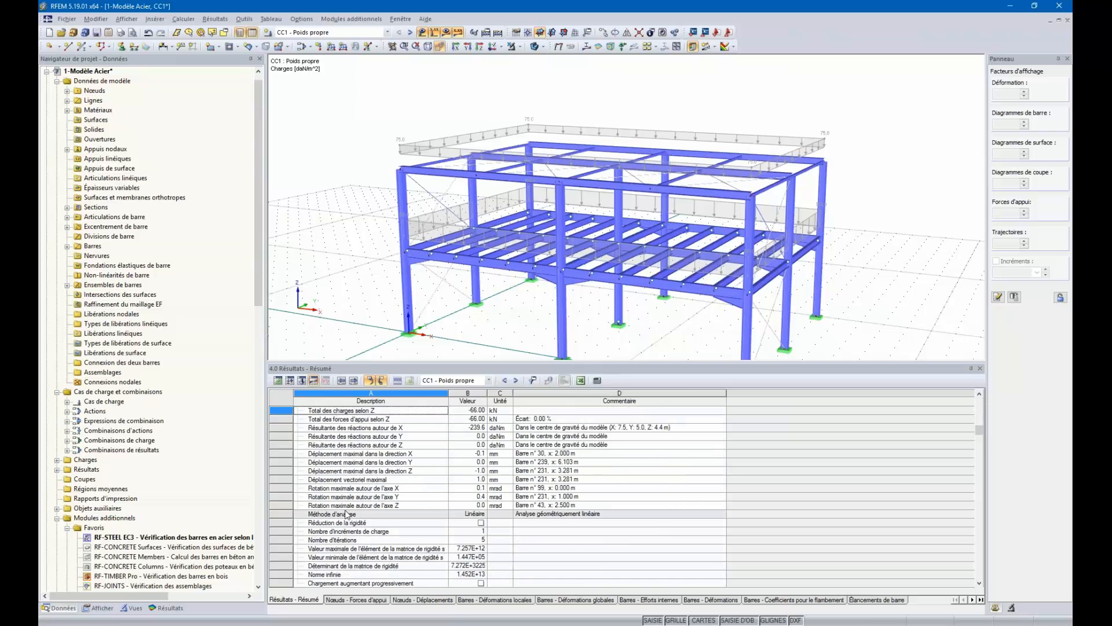
scroll(342, 474, "up", 3)
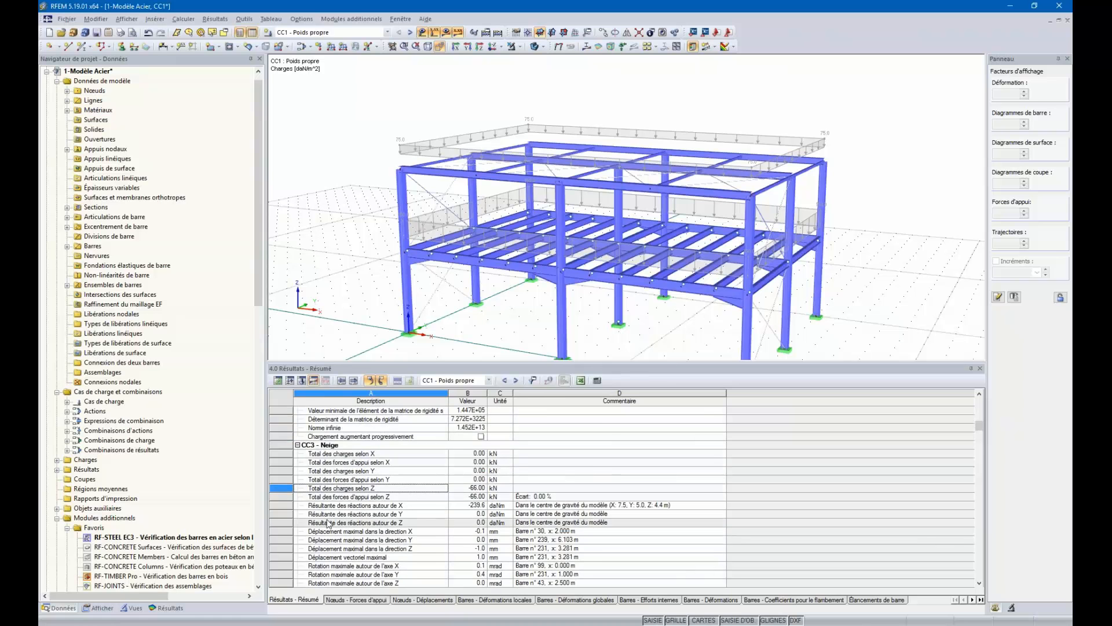
scroll(383, 487, "down", 1)
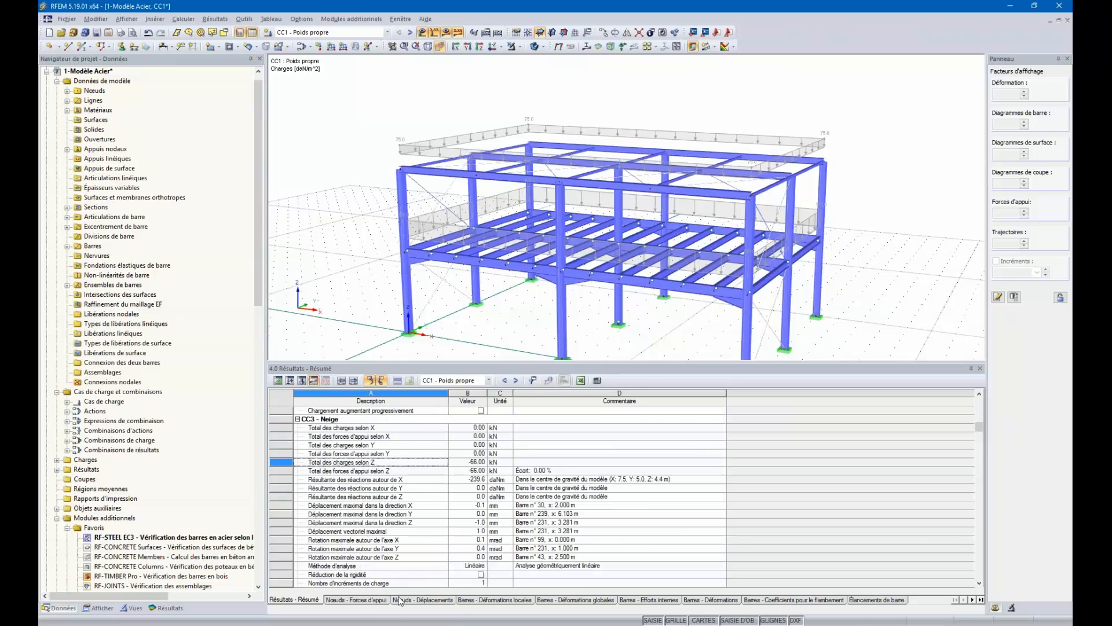
Step: Browse the result tables from nodal support forces and displacements through member local and global deformations to member internal forces
left_click(369, 600)
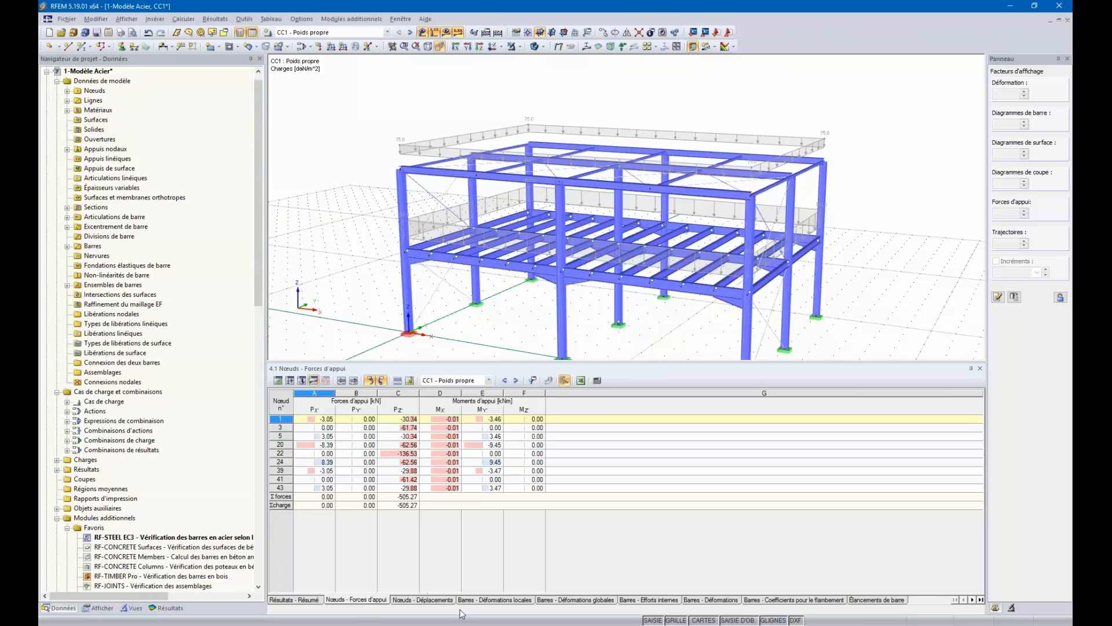
left_click(434, 601)
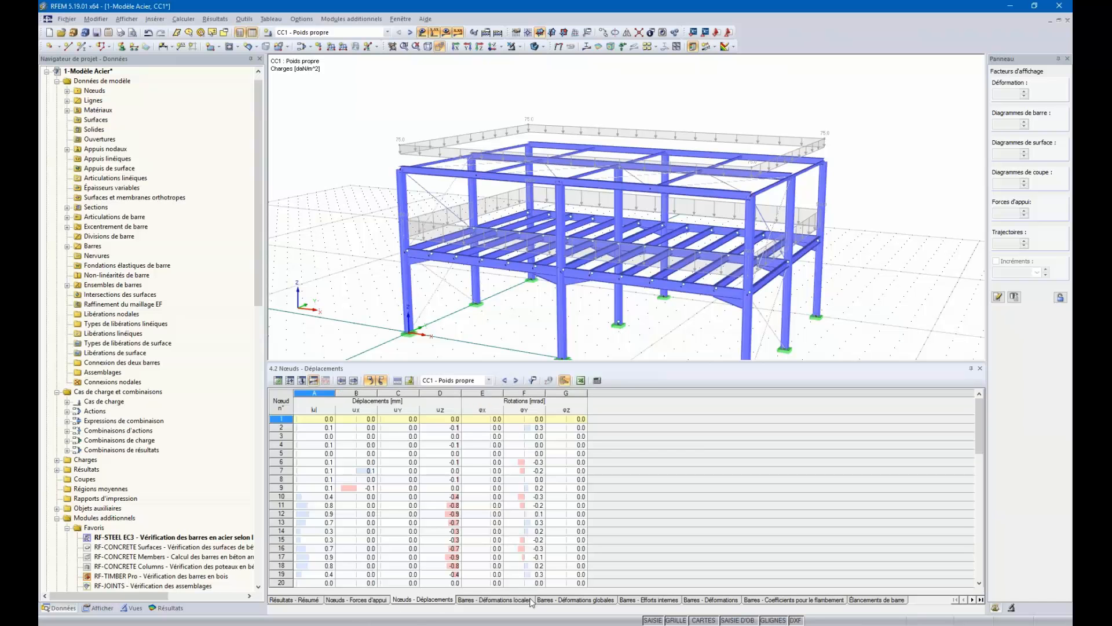
left_click(517, 600)
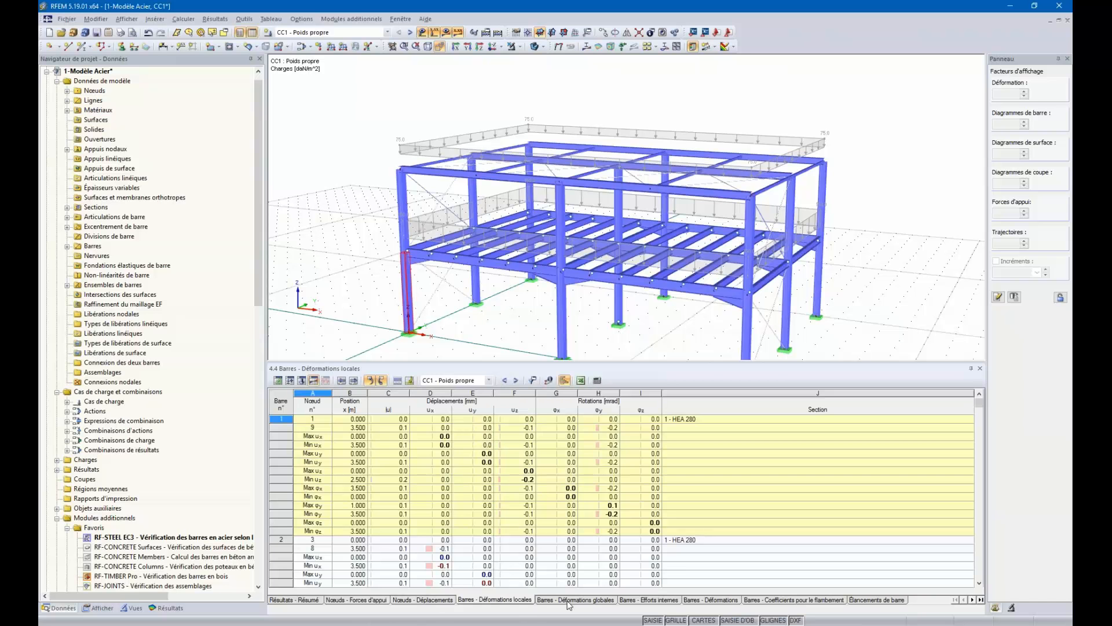
left_click(580, 600)
left_click(651, 600)
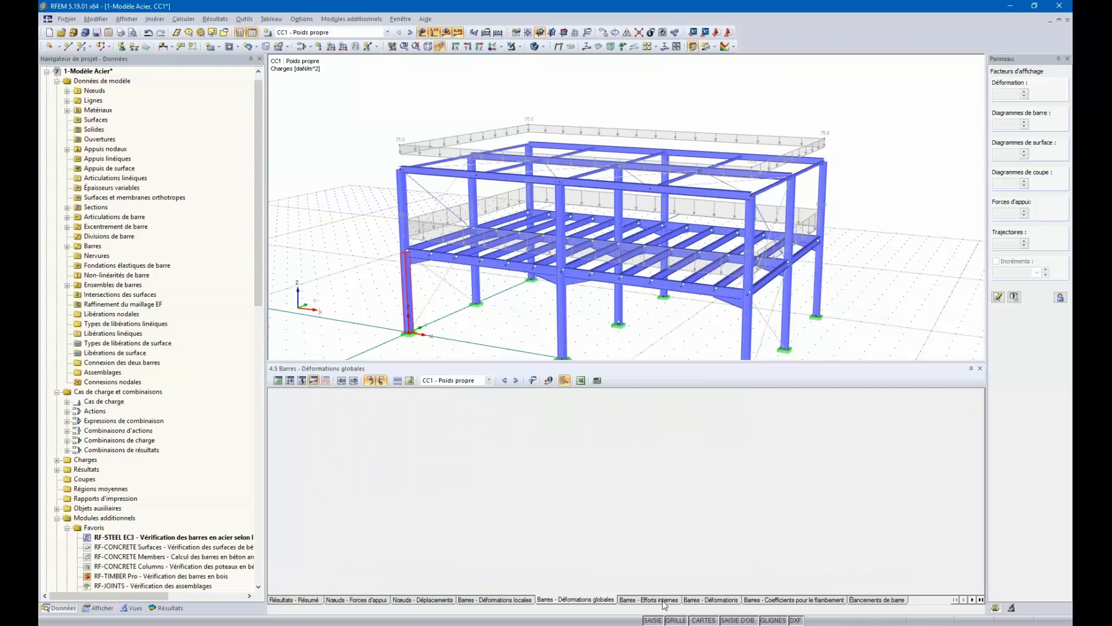
left_click(973, 599)
left_click(972, 600)
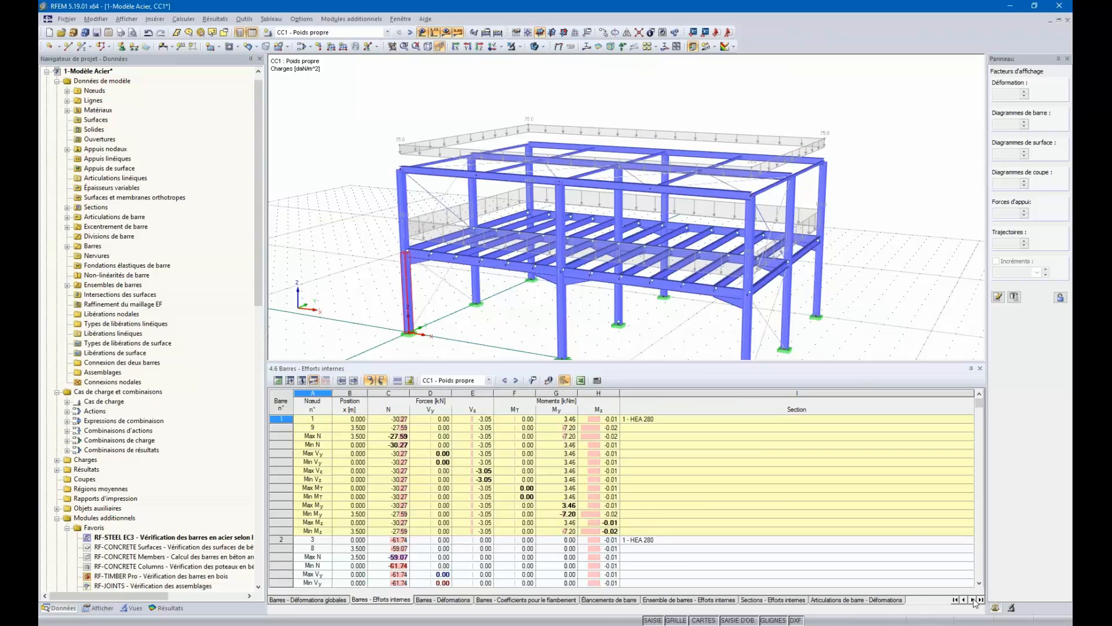
Step: Switch the member internal forces table to load combination CO1 and reduce the table's height to enlarge the model view
left_click(484, 381)
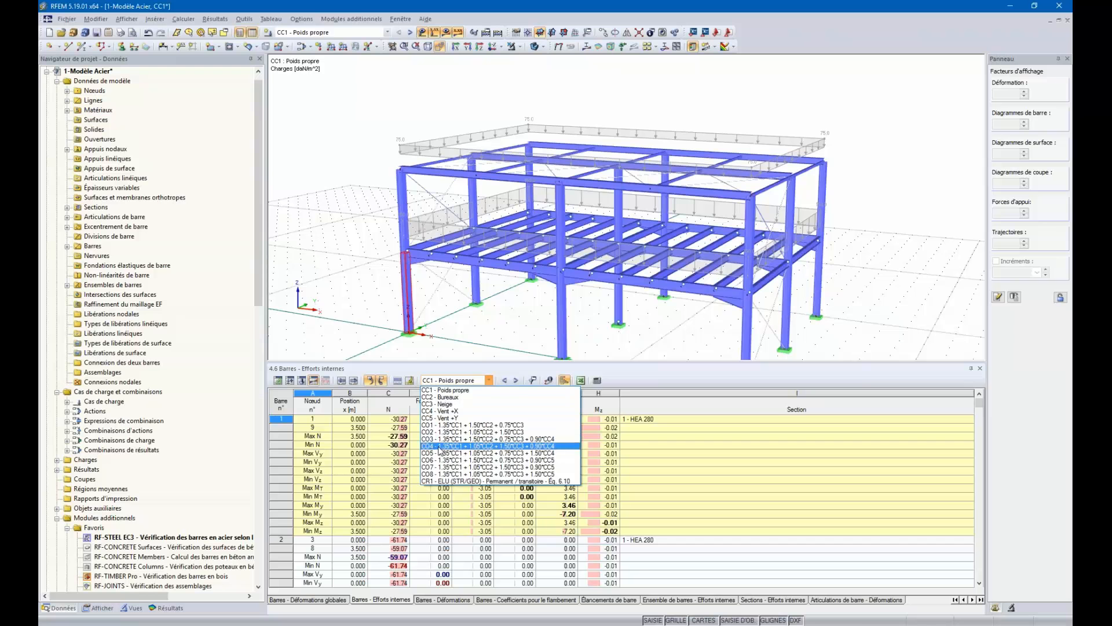
left_click(443, 424)
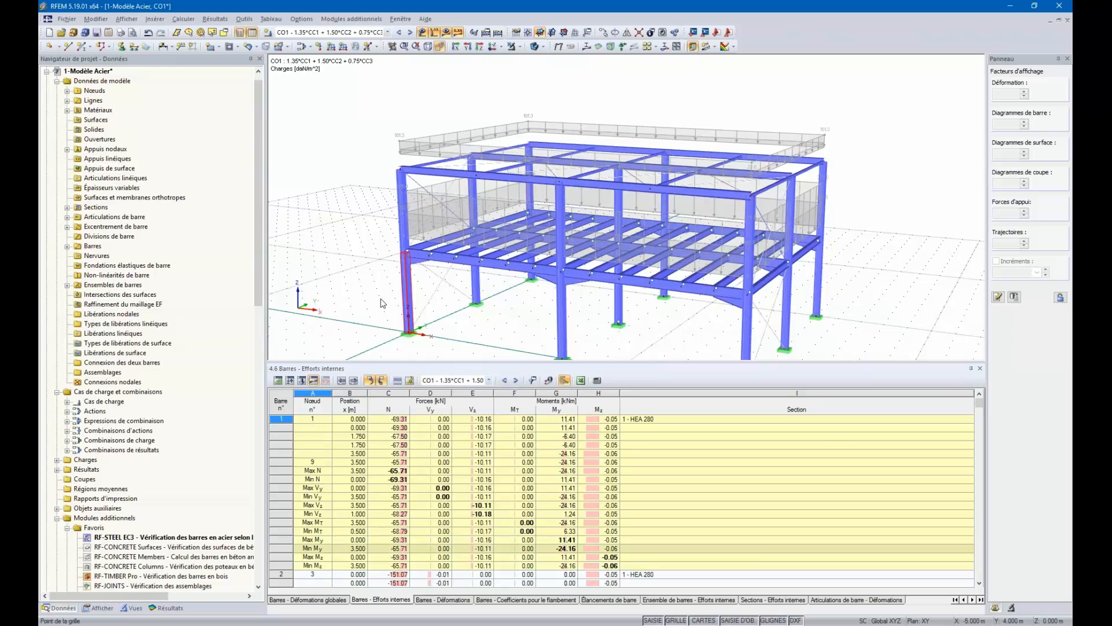
scroll(381, 302, "down", 3)
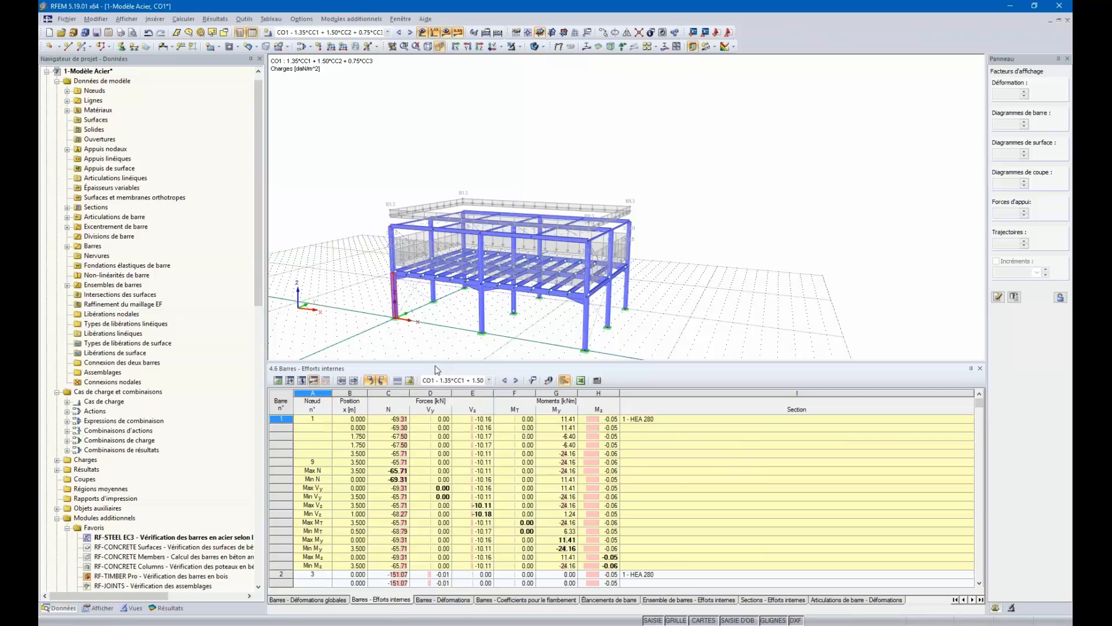
left_click_drag(428, 458, 428, 463)
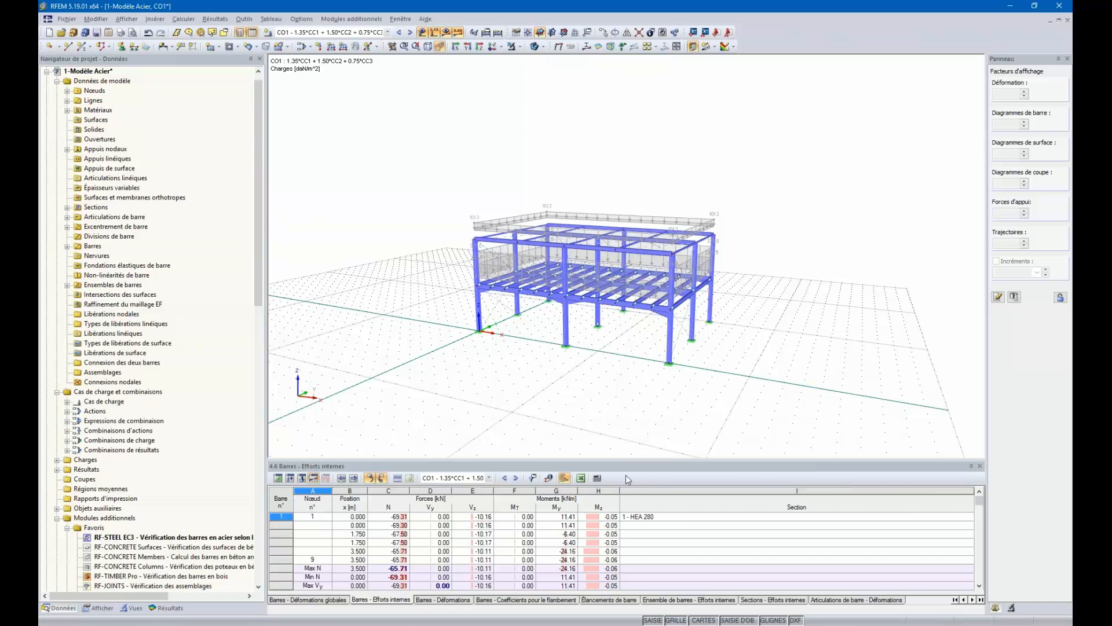
scroll(555, 269, "up", 3)
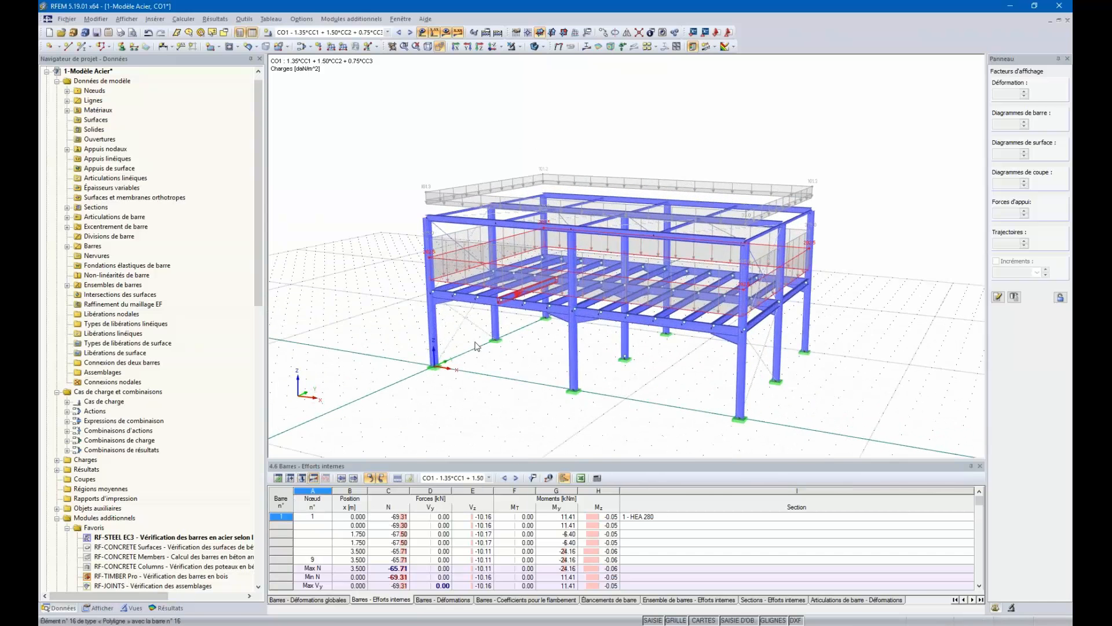
Step: Display the global deformations u for CO1 on the structure, with the model shown as lines and the loads hidden
left_click(174, 608)
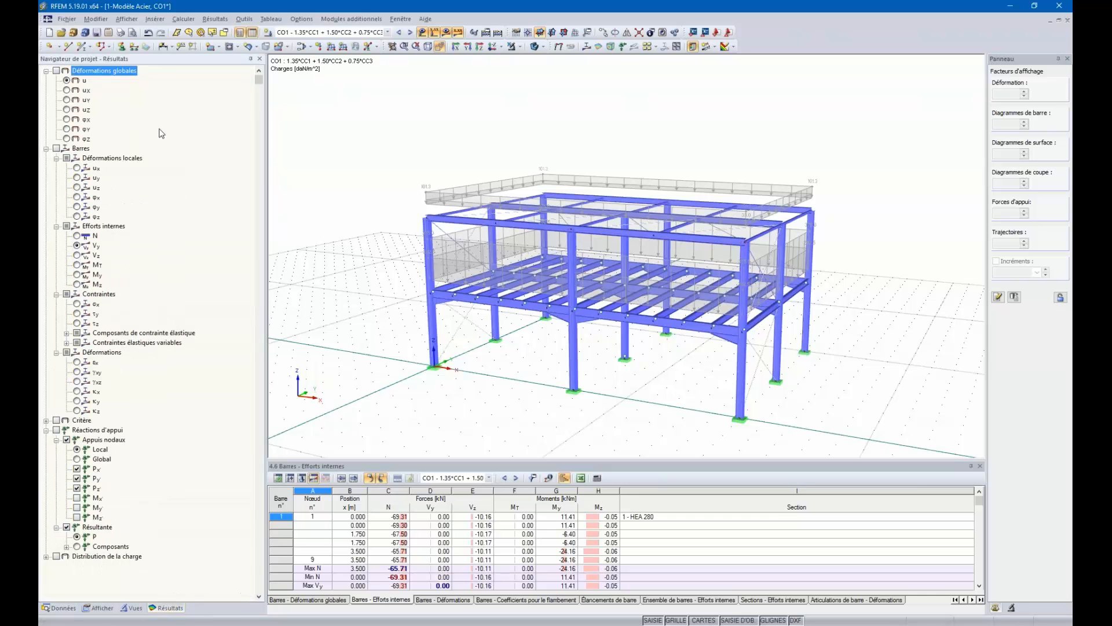
left_click(57, 71)
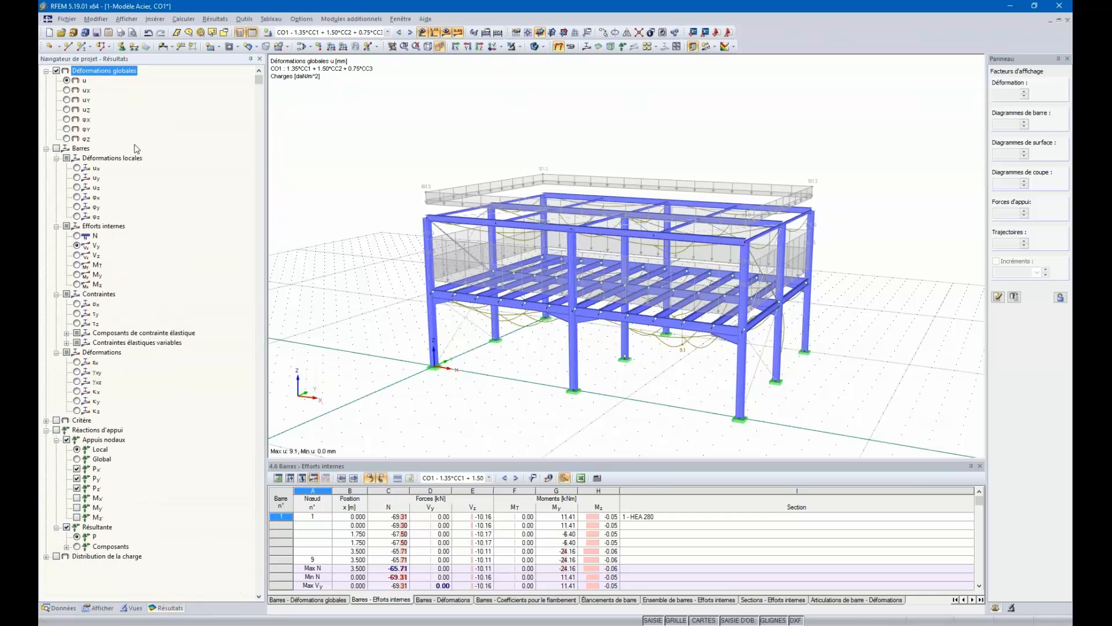
left_click(534, 46)
left_click(424, 33)
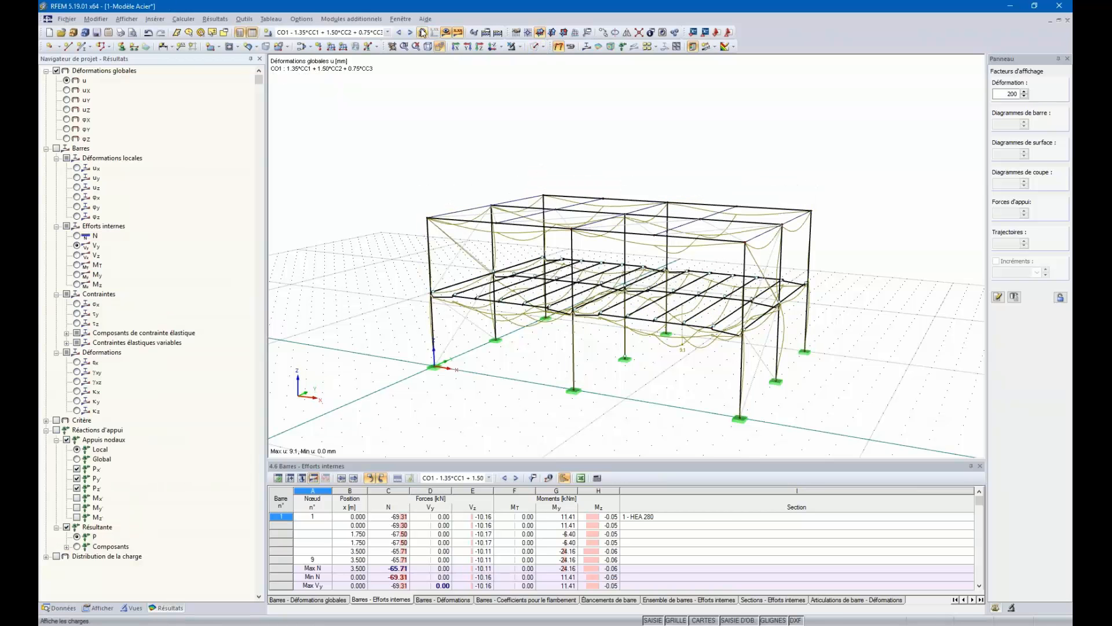
middle_click_drag(509, 174, 455, 174, "ctrl")
middle_click_drag(509, 298, 528, 258, "ctrl")
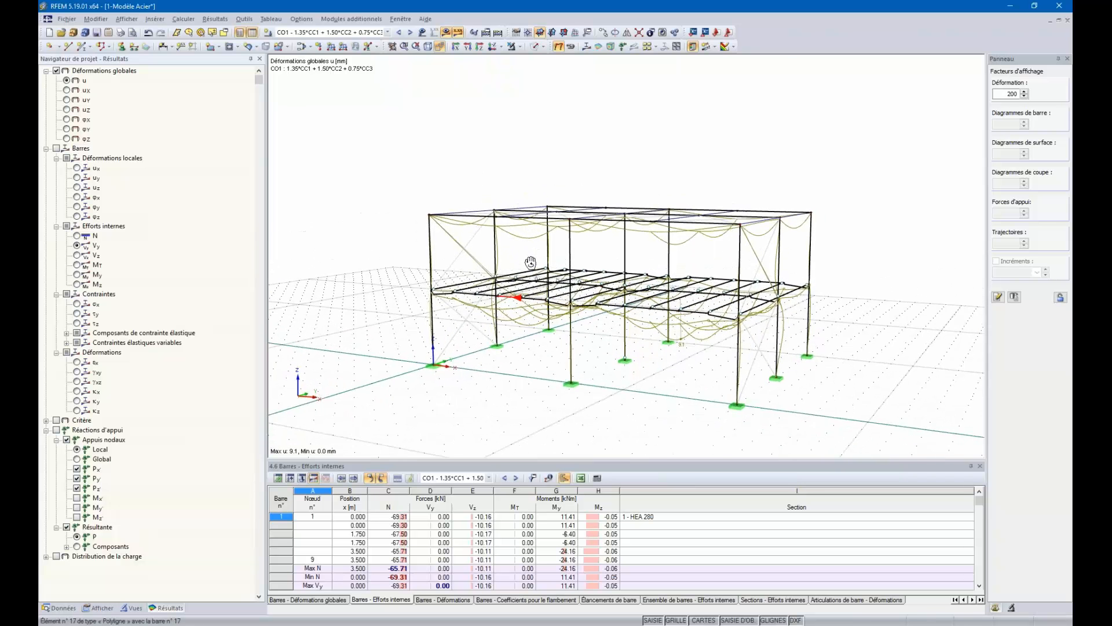
Step: Display the member results on the frame, ending with the axial force N diagrams, and inspect them
left_click(77, 168)
left_click(76, 235)
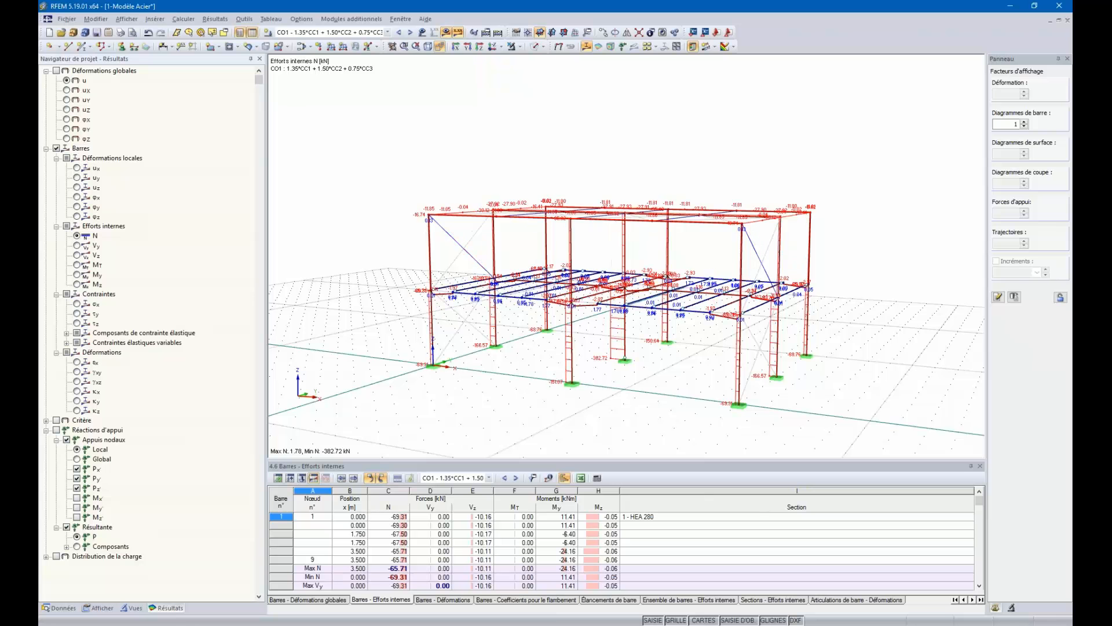
middle_click_drag(489, 156, 399, 221, "ctrl")
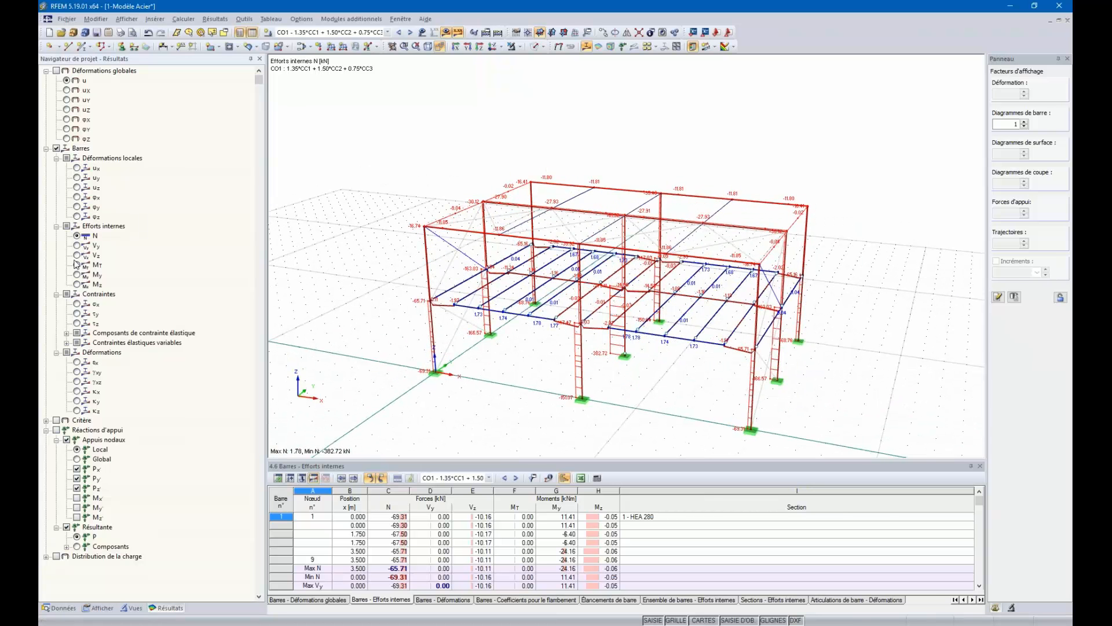
middle_click_drag(676, 384, 659, 383, "ctrl")
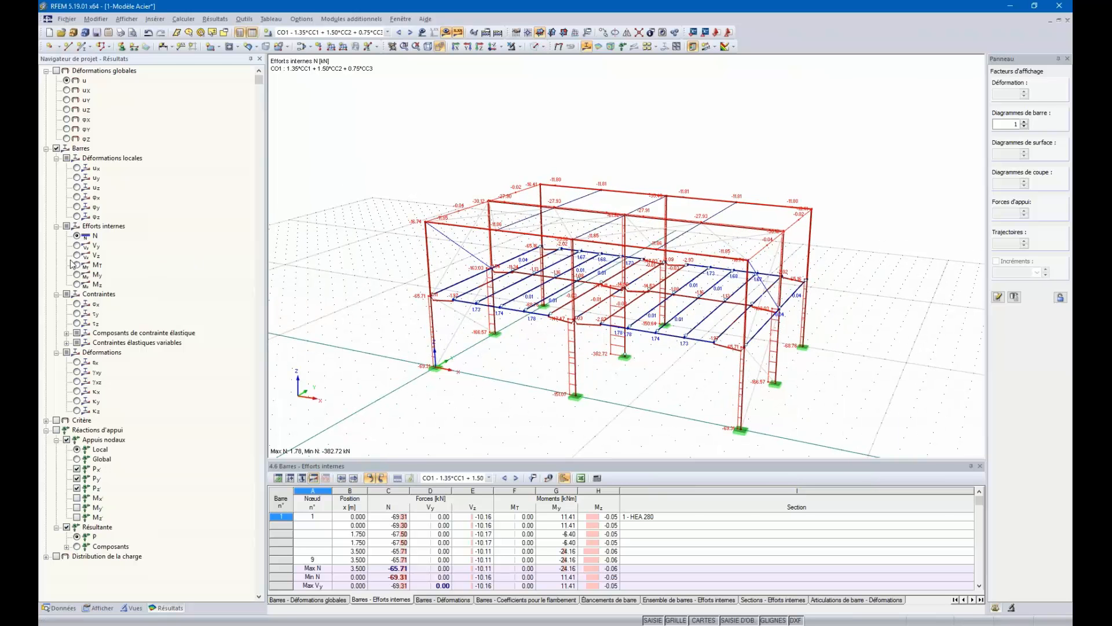
Step: Display the bending moment Mz diagrams on the members and inspect them from several angles
left_click(77, 284)
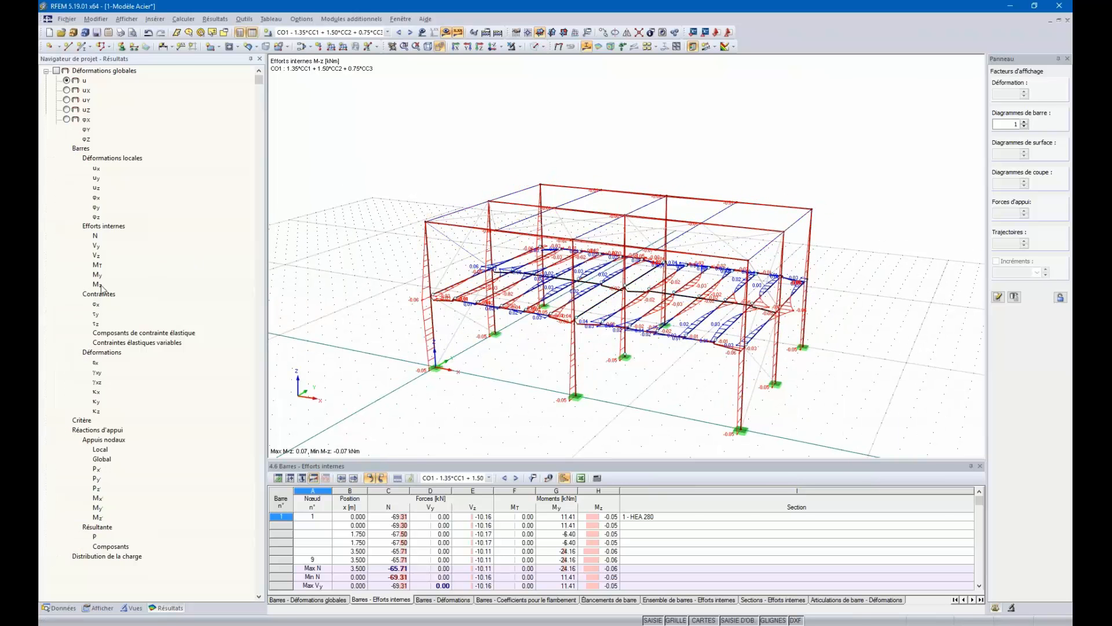
middle_click_drag(585, 342, 539, 359, "ctrl")
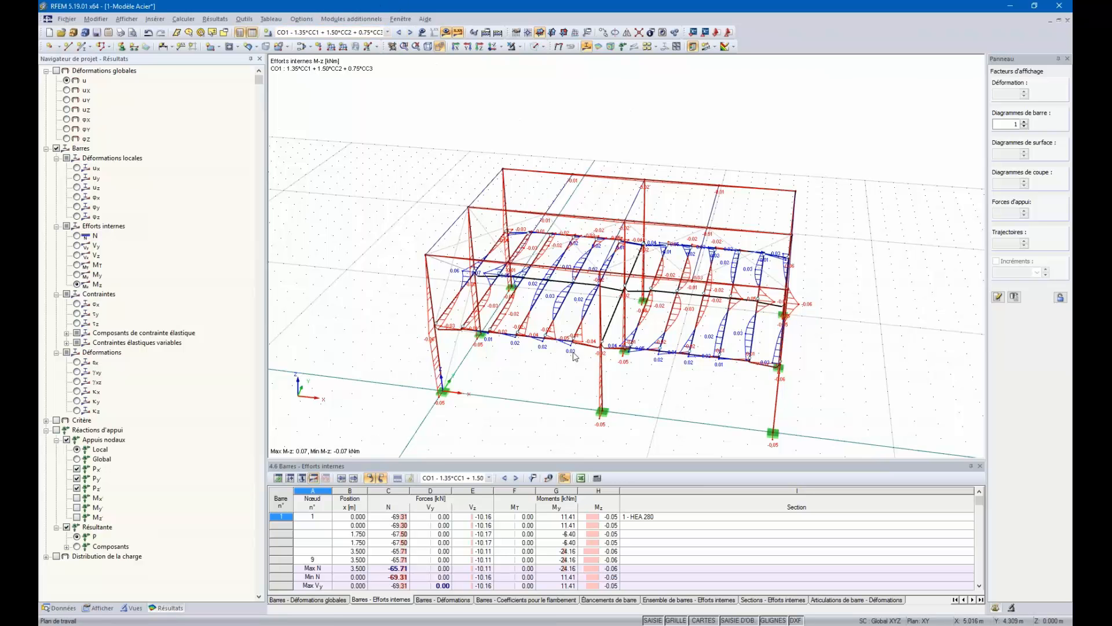
middle_click_drag(797, 353, 744, 347, "ctrl")
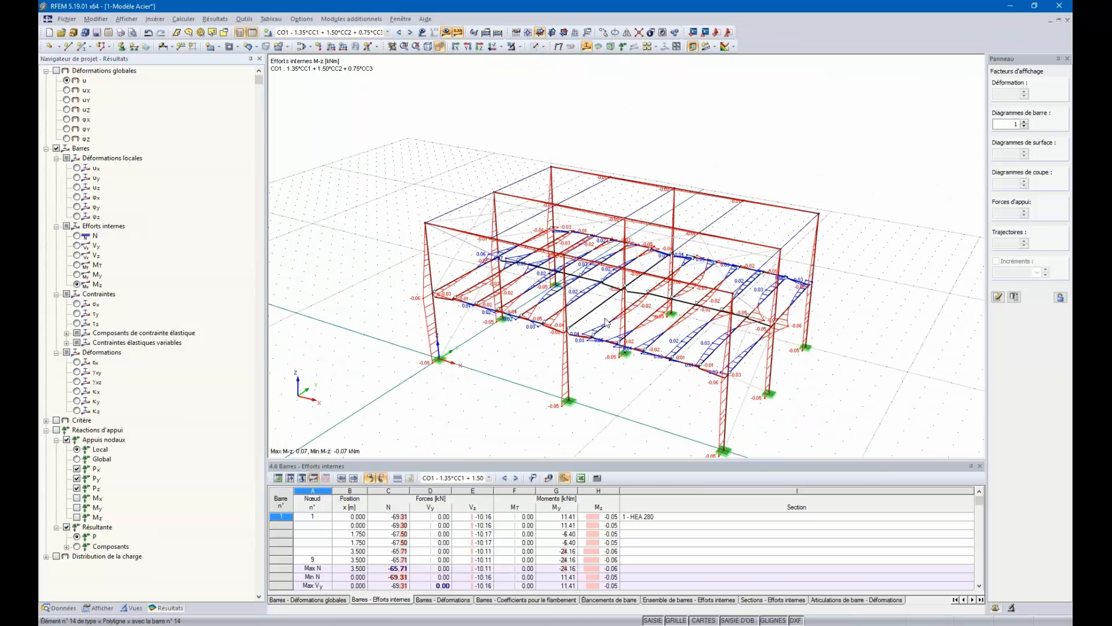
Step: Open the result diagrams for floor beam no. 50 and add the axial force N diagram
right_click(586, 315)
left_click(459, 134)
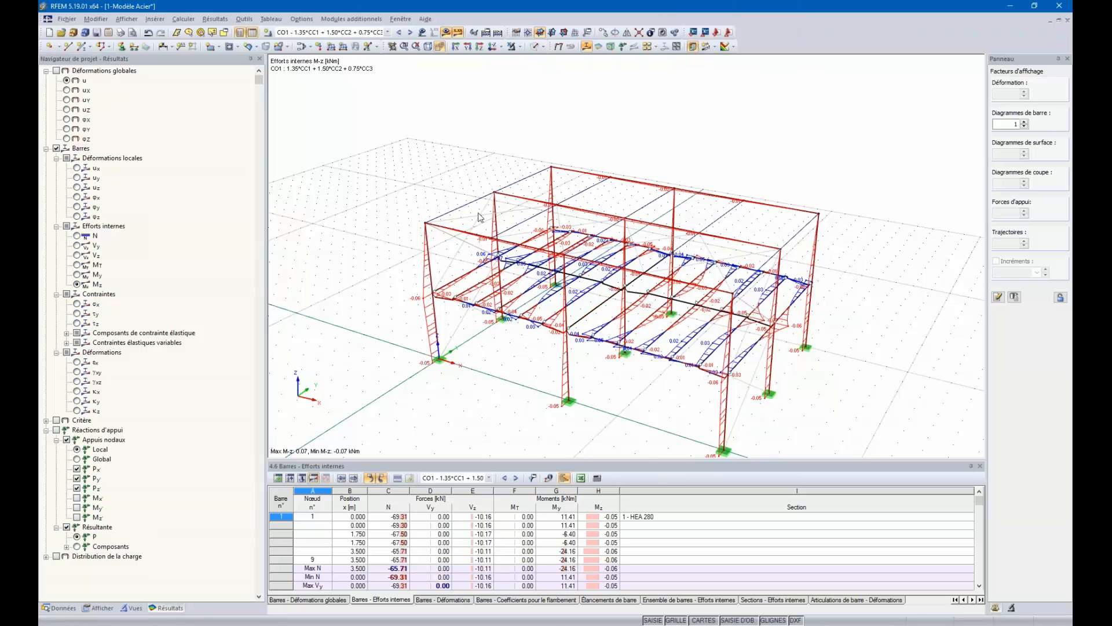
right_click(524, 328)
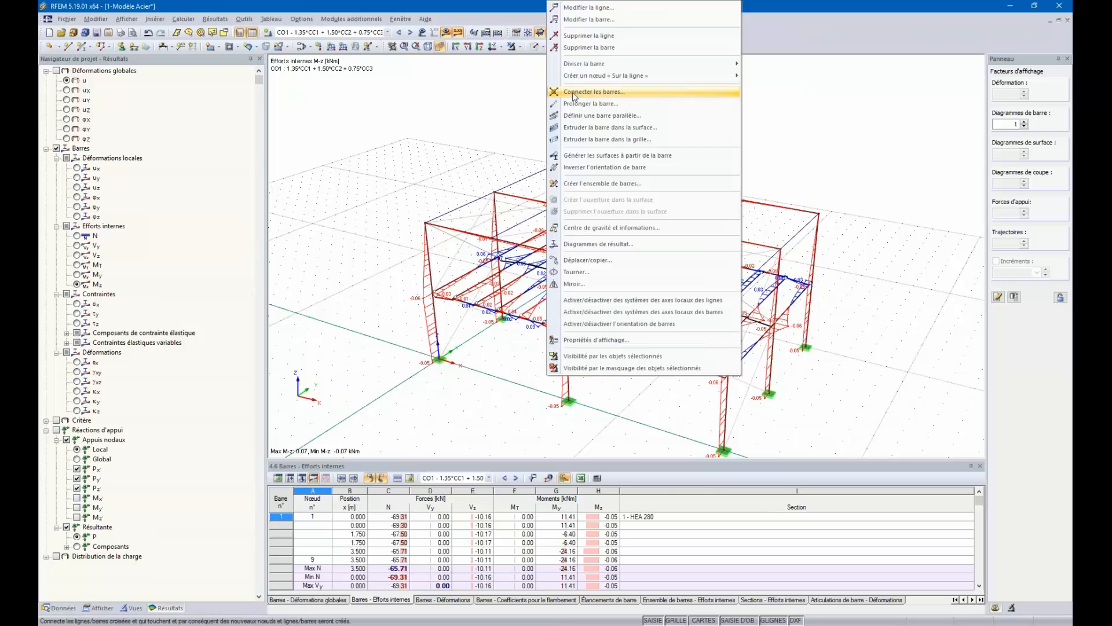
left_click(590, 243)
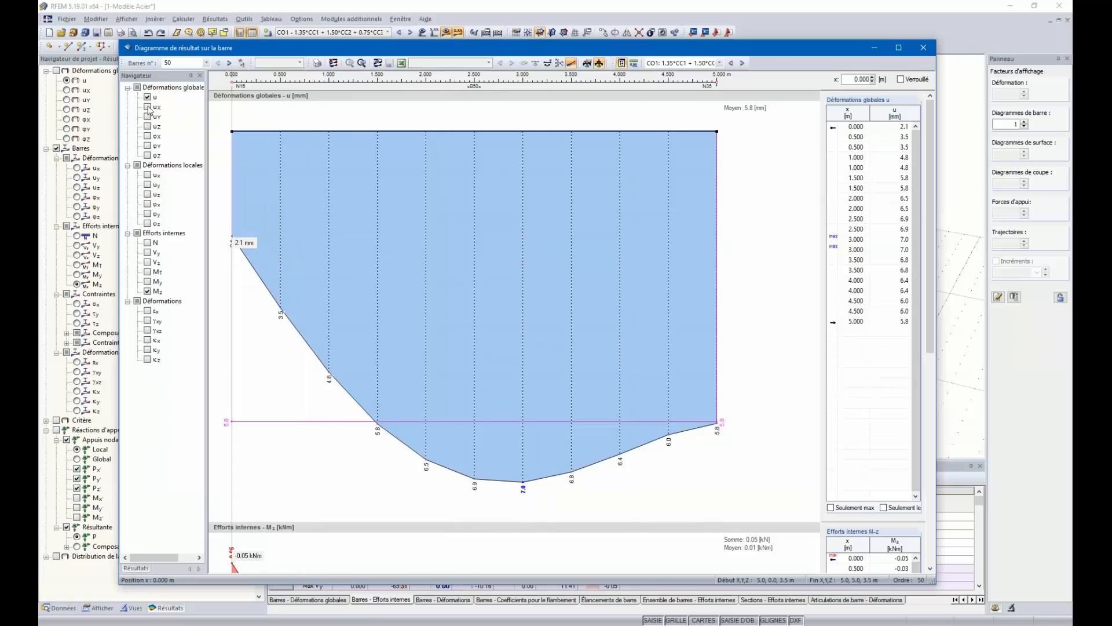
left_click(146, 175)
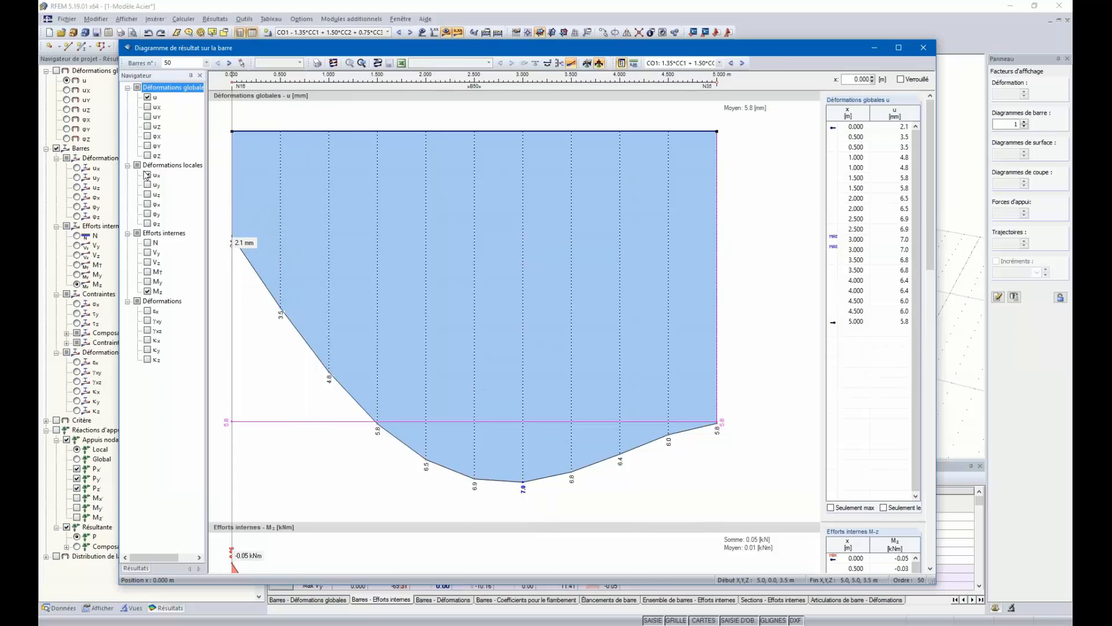
left_click(146, 175)
left_click(147, 243)
Step: Review the u, Mz and N diagrams along the beam, and close the result diagram window
scroll(306, 299, "down", 10)
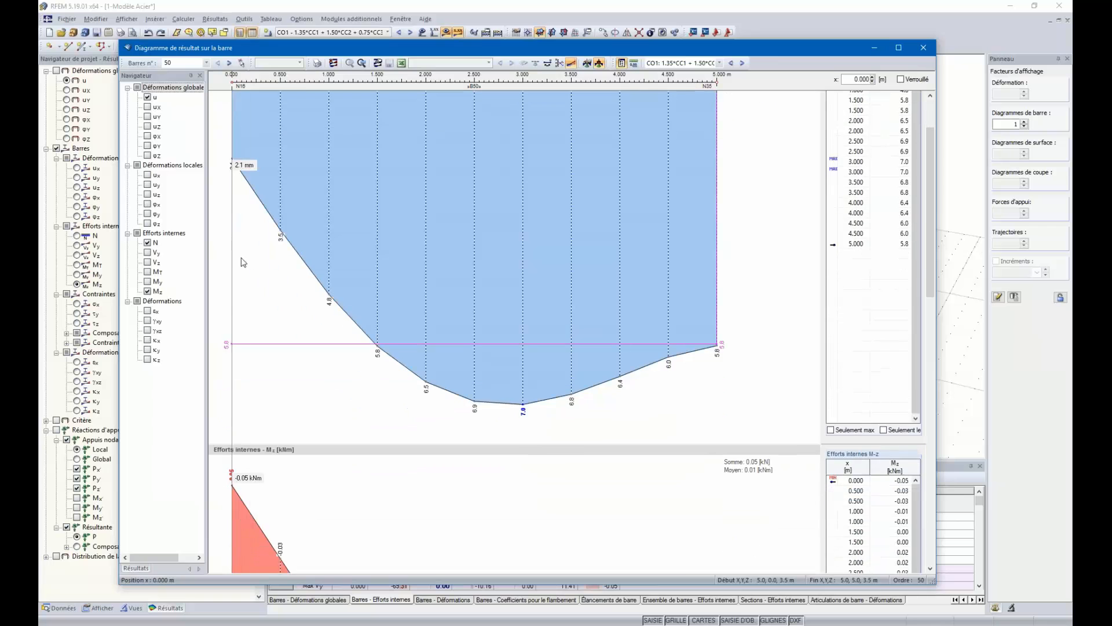
scroll(304, 294, "down", 5)
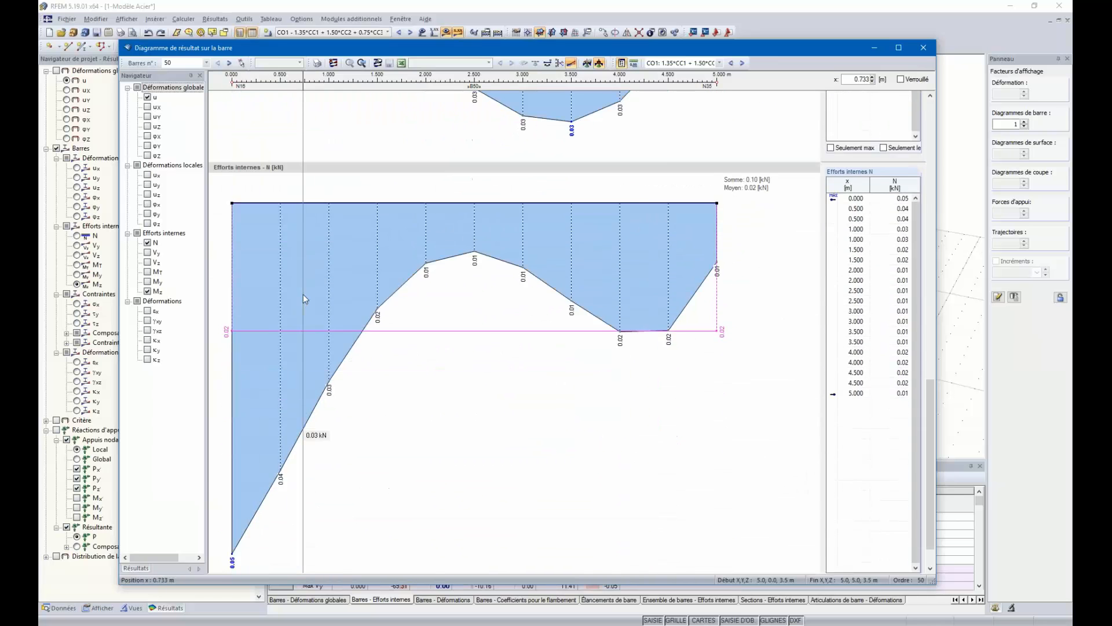
scroll(303, 294, "up", 8)
scroll(347, 344, "up", 4)
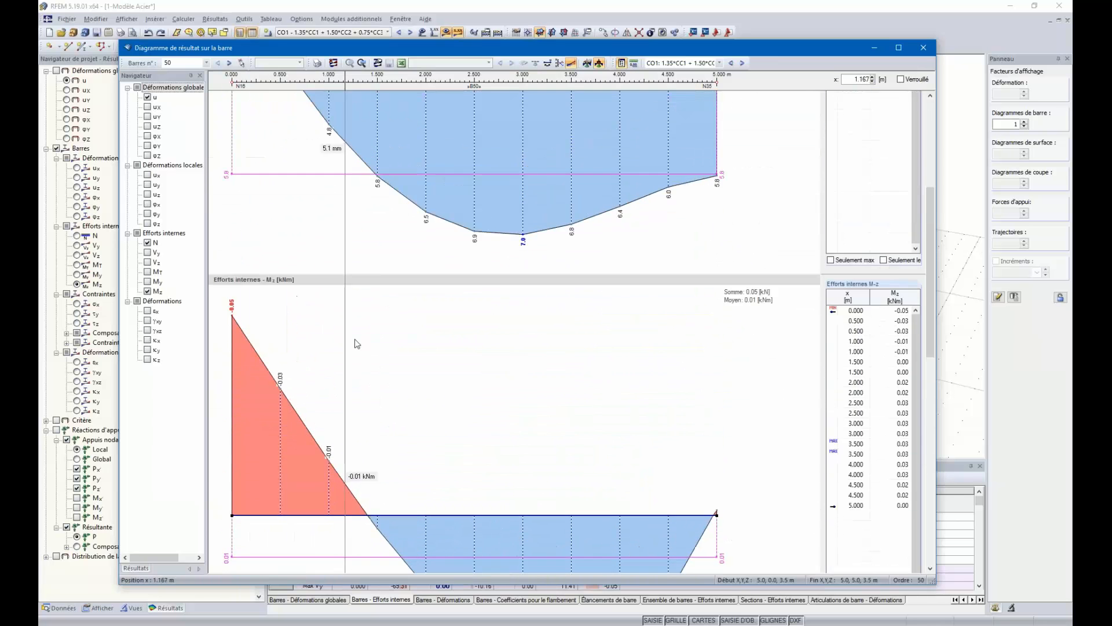
left_click(923, 49)
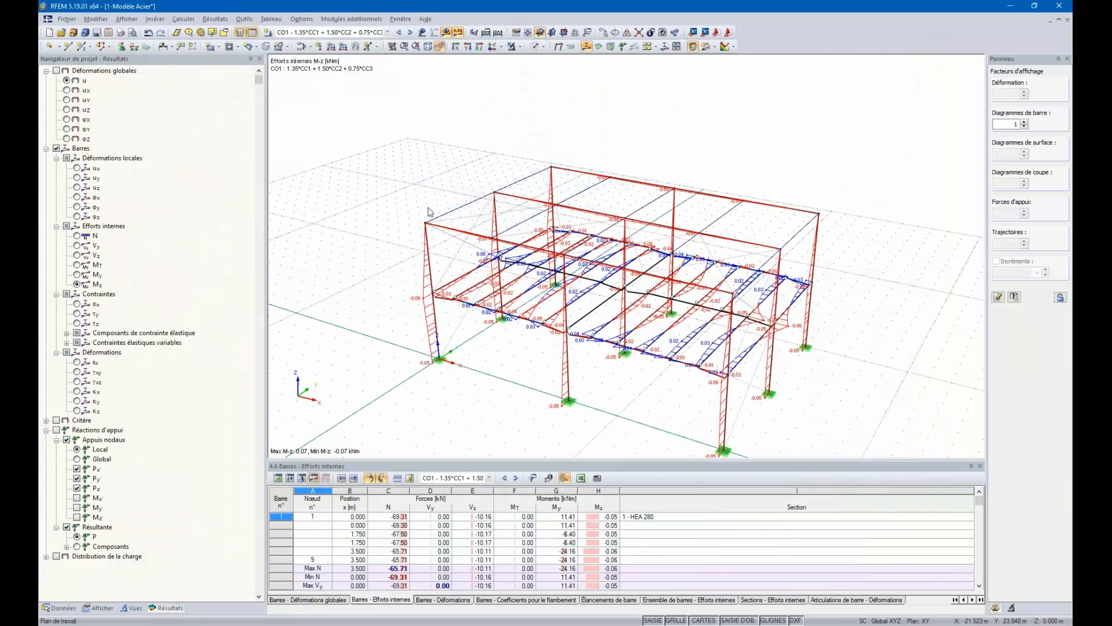
Step: Display the RF-STEEL EC3 CA1 - Poteaux design ratios on the model, showing the stability check instead of the section check
mouse_move(429, 212)
middle_mouse_down("ctrl")
mouse_move(452, 183)
mouse_move(417, 201)
middle_mouse_up("ctrl")
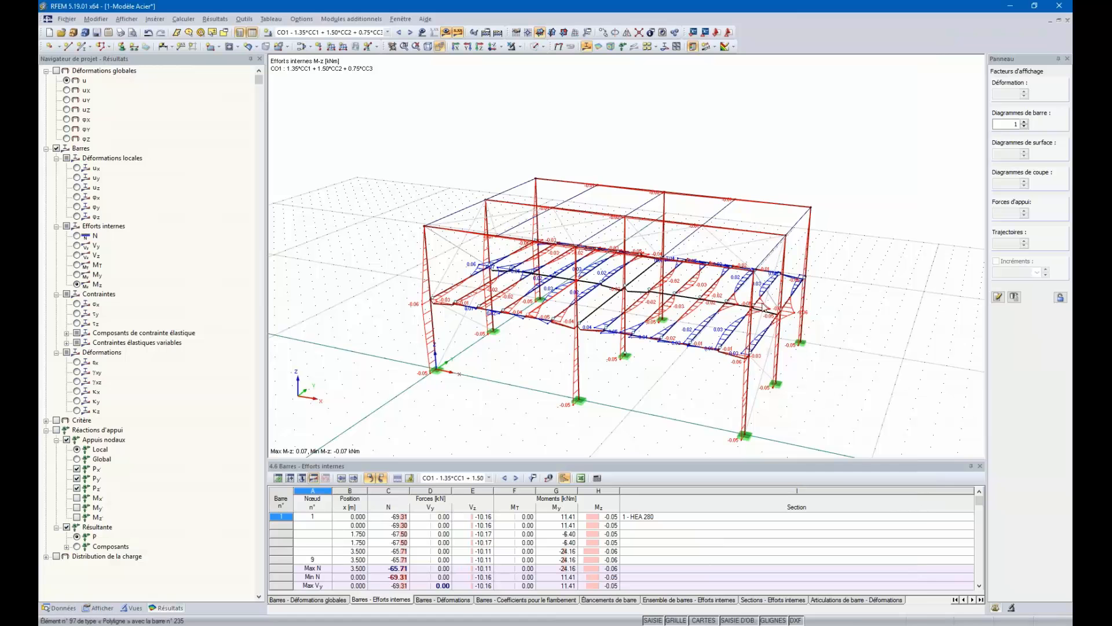
left_click(387, 32)
left_click(348, 140)
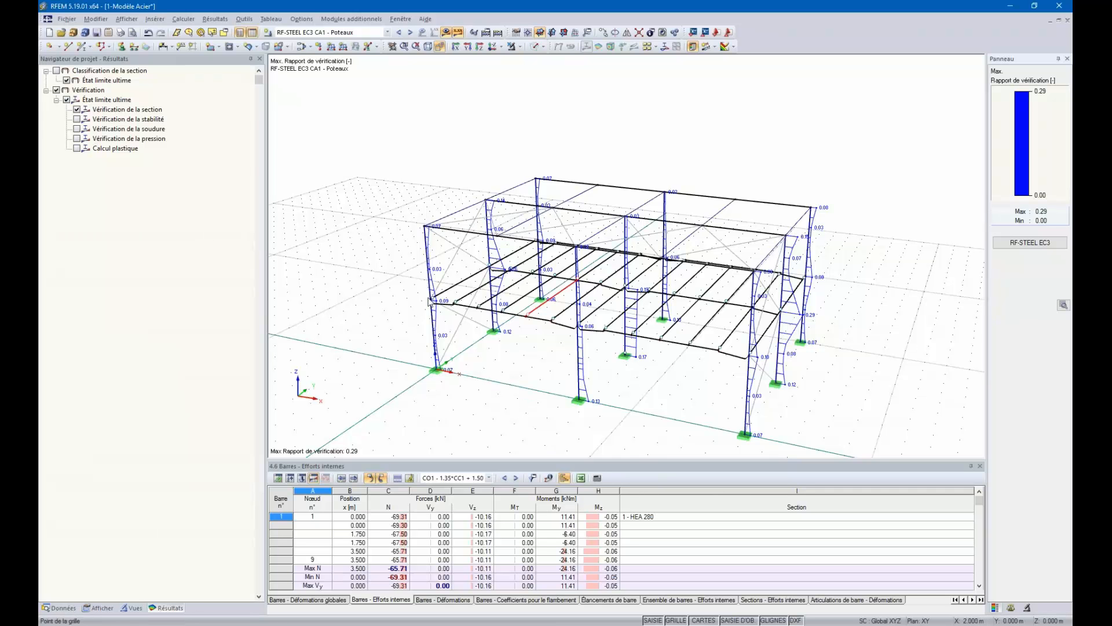
left_click(76, 110)
left_click(76, 118)
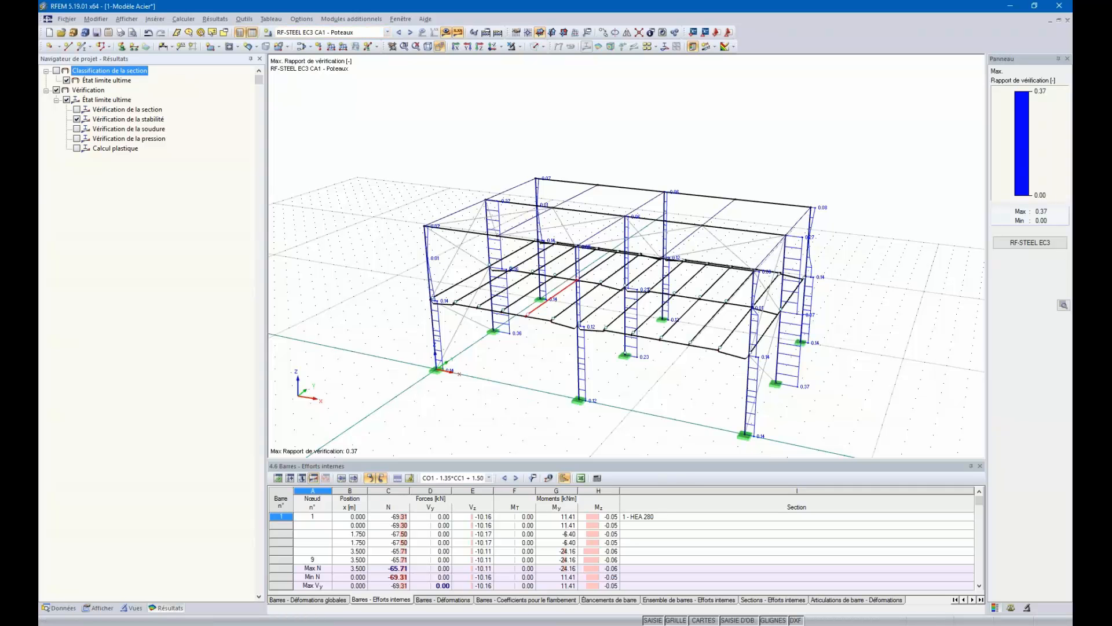
Step: Open the RF-STEEL EC3 module results and examine the design checks by load case, by member and by section
left_click(1017, 242)
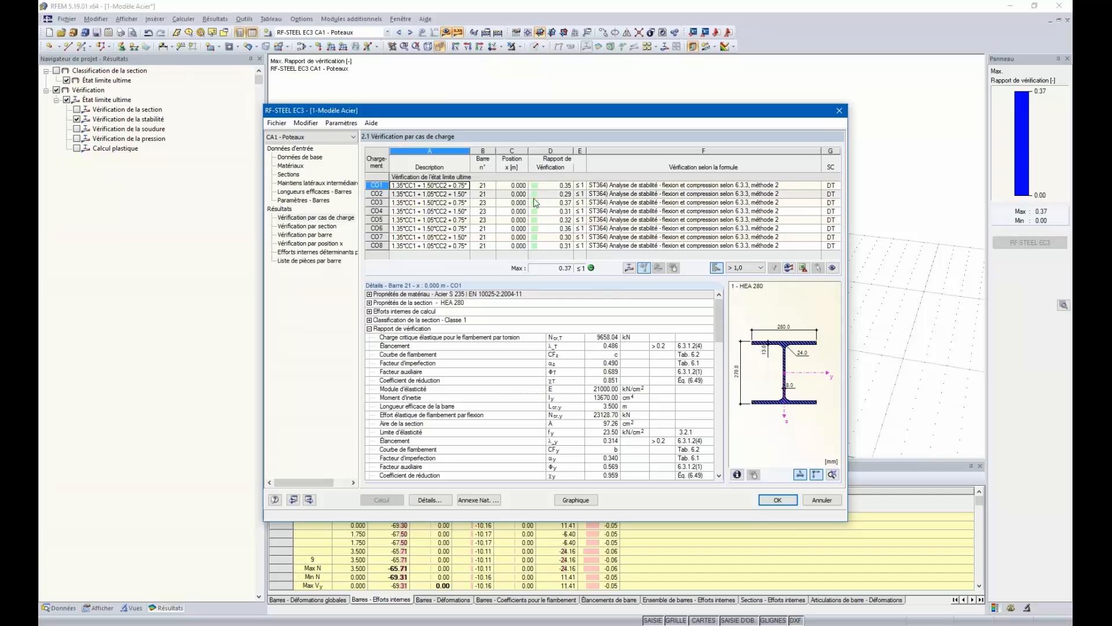
left_click(309, 234)
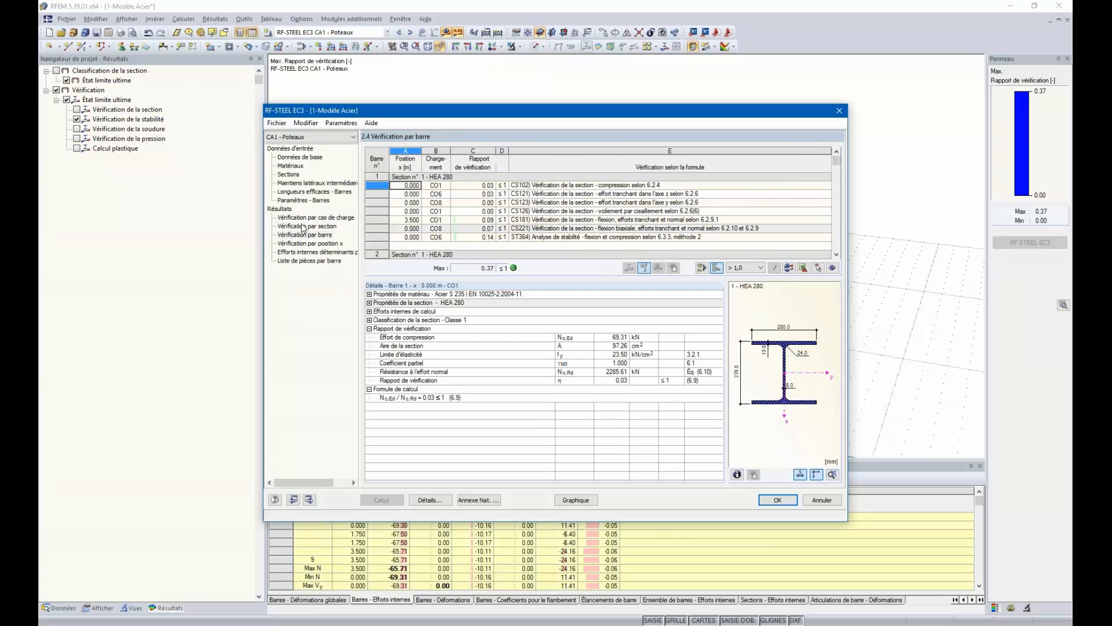
left_click(304, 226)
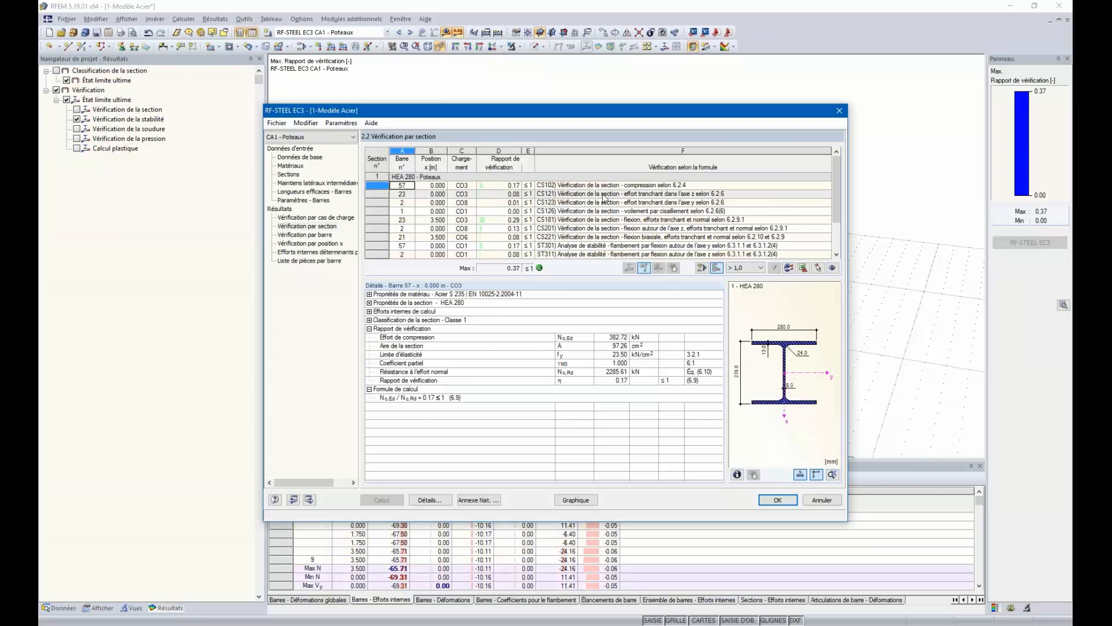
scroll(604, 199, "down", 3)
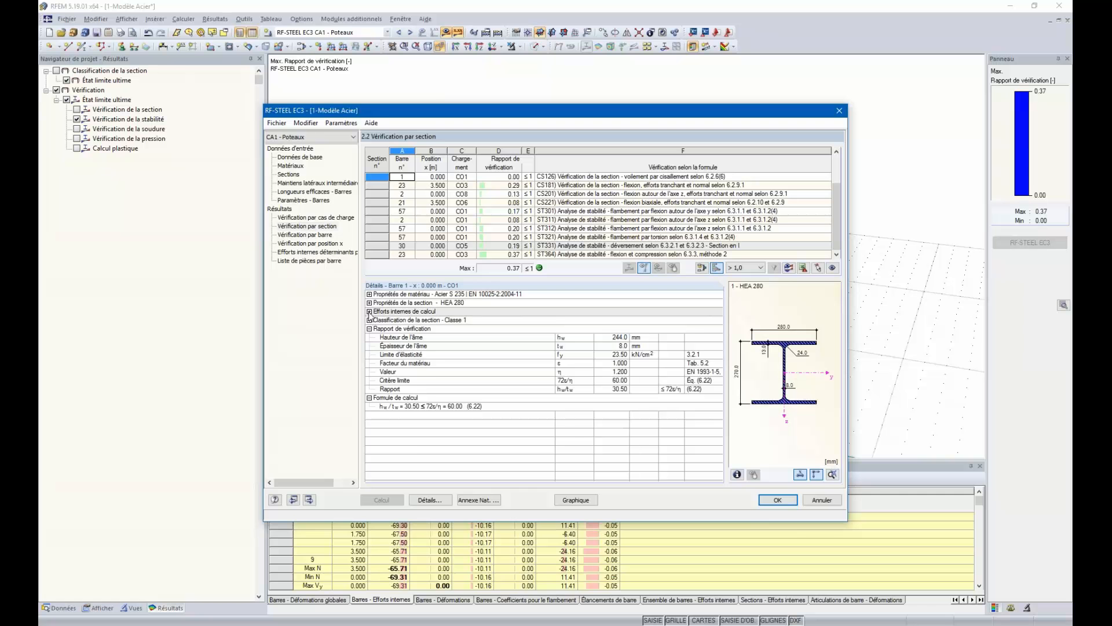
Step: Examine the design internal forces and cross-section classification details for member 1, and close the RF-STEEL EC3 module
left_click(369, 311)
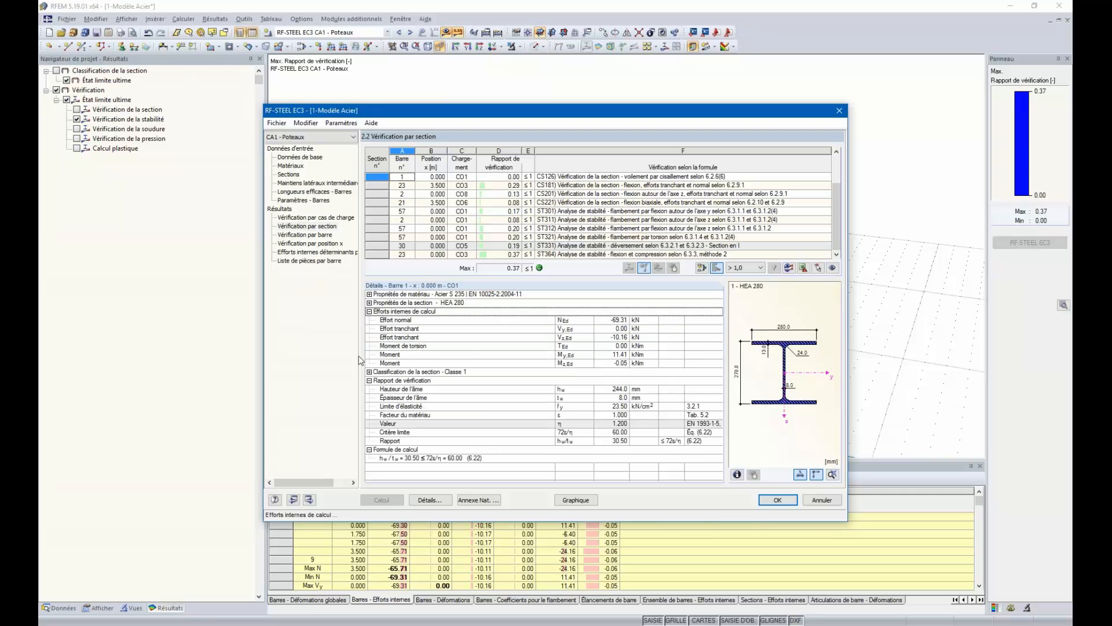
left_click(369, 372)
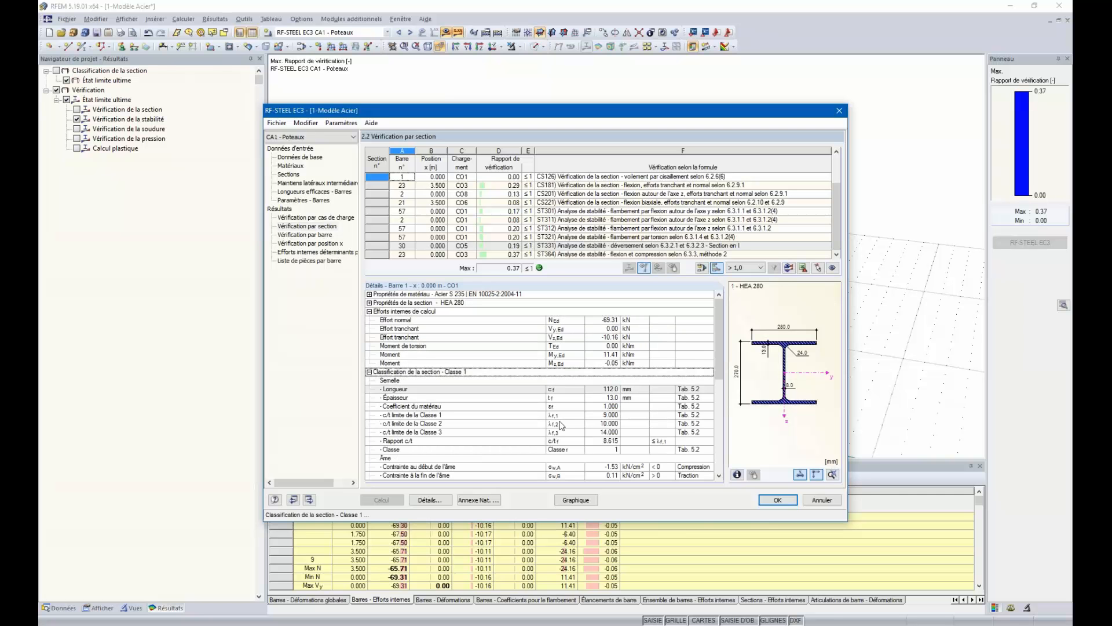
scroll(394, 376, "down", 1)
left_click(397, 374)
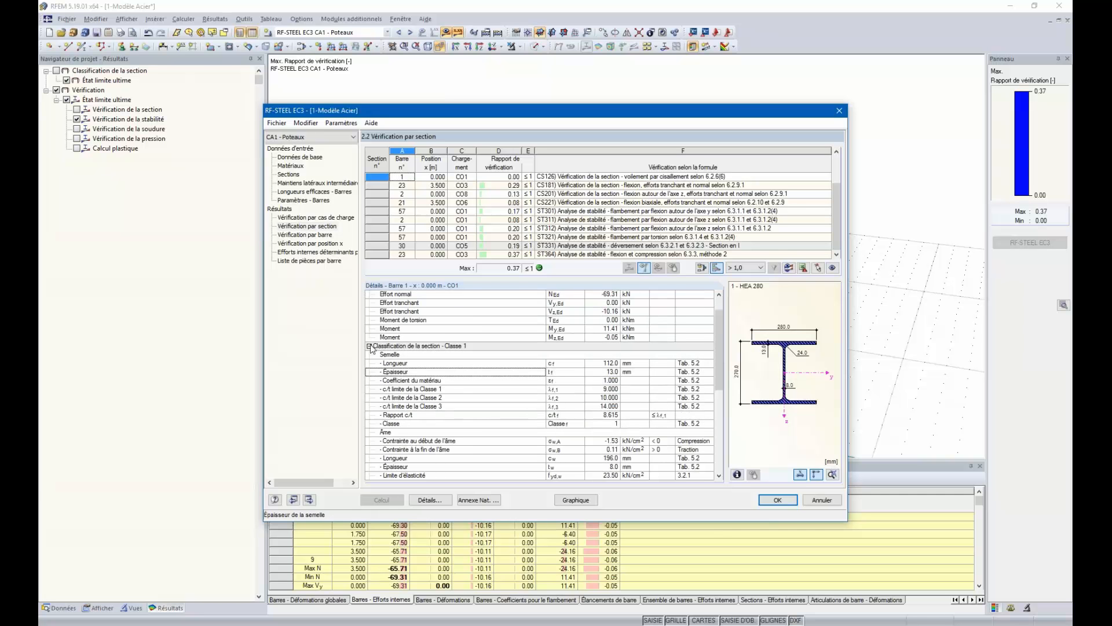
left_click(370, 347)
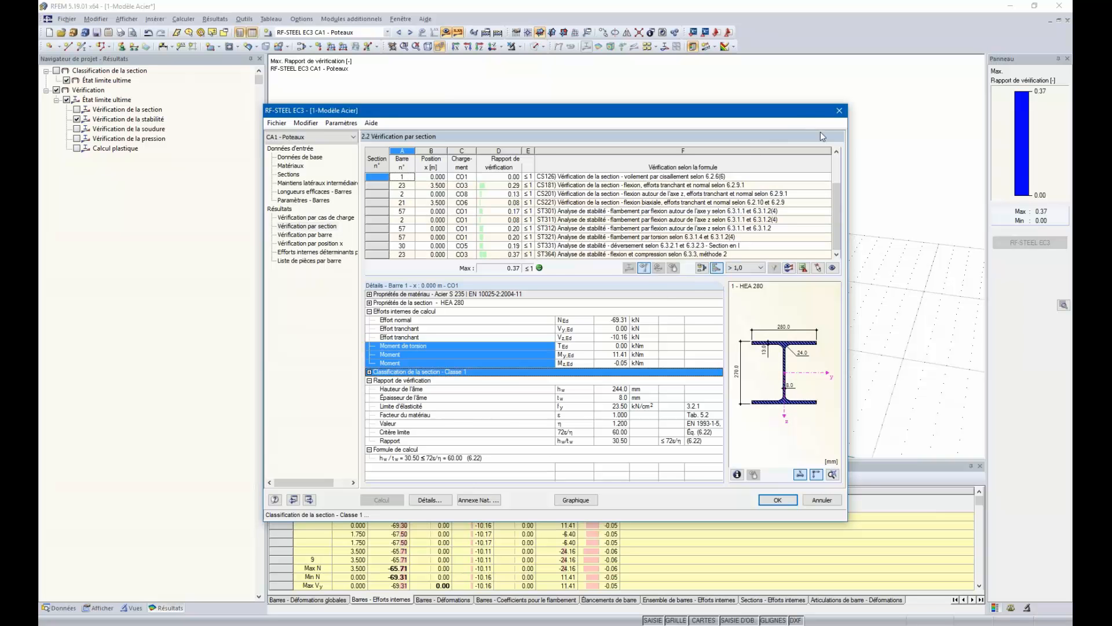
left_click(840, 110)
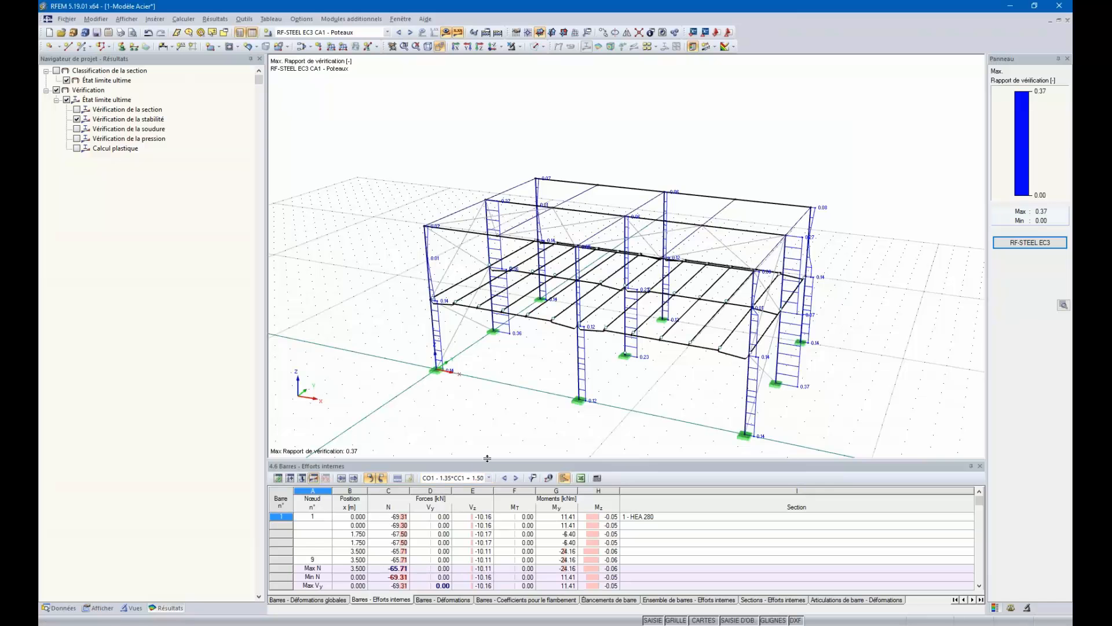
Step: Increase the height of the member internal forces table slightly and recentre the frame in the model view
left_click_drag(491, 460, 491, 446)
scroll(513, 399, "down", 2)
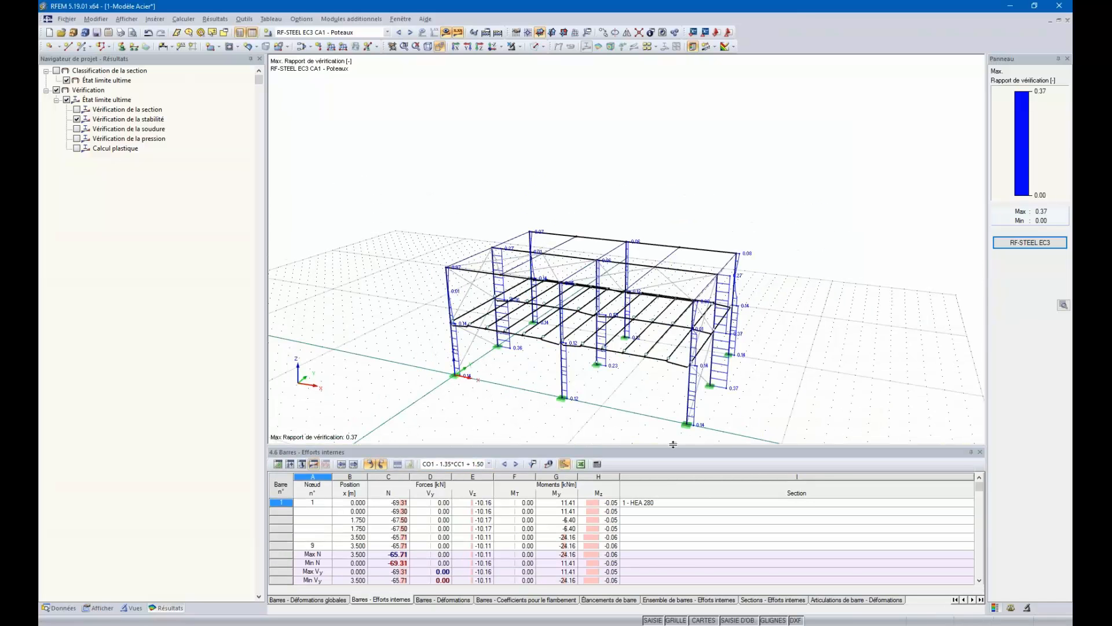
middle_click_drag(636, 422, 604, 379)
scroll(592, 358, "up", 2)
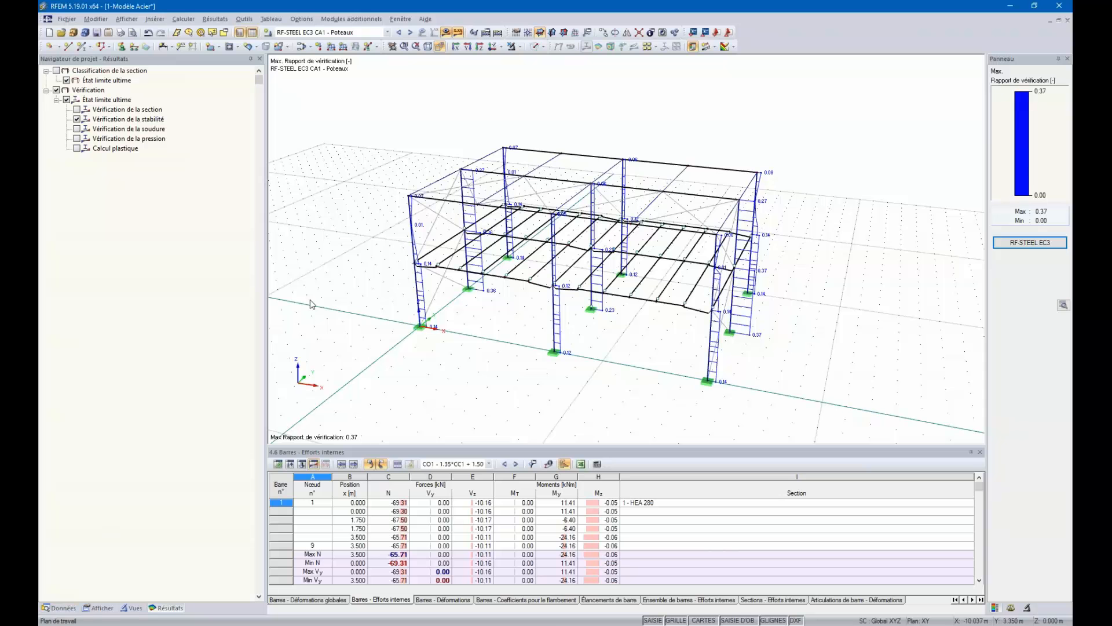
Step: Show the CO1 global deformations with members as sections and as coloured sections, and return their display to lines
left_click(99, 609)
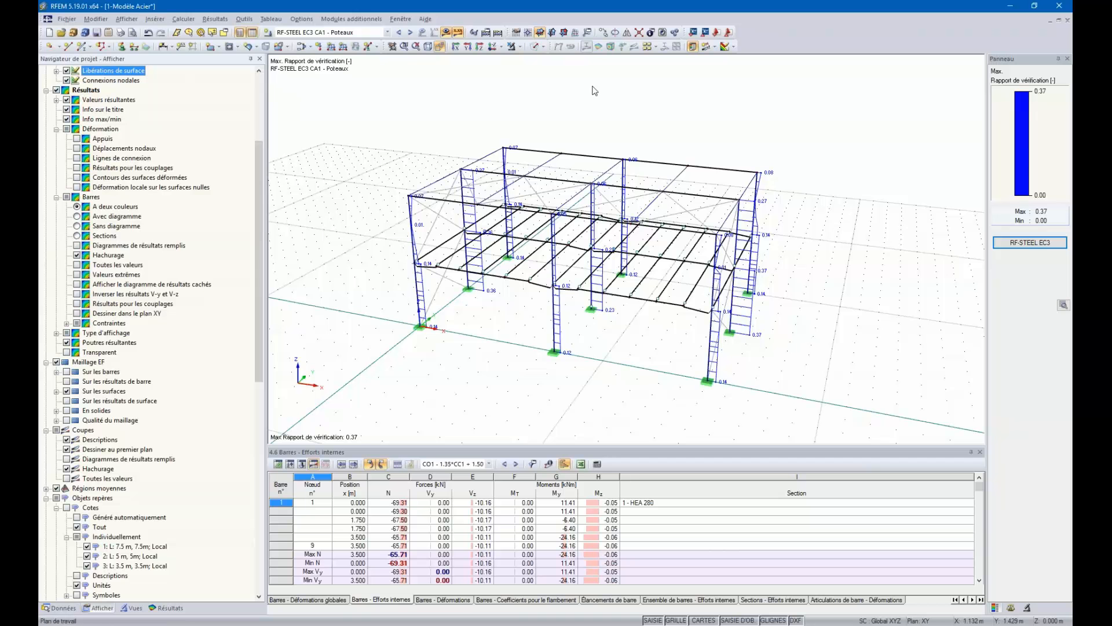
left_click(387, 32)
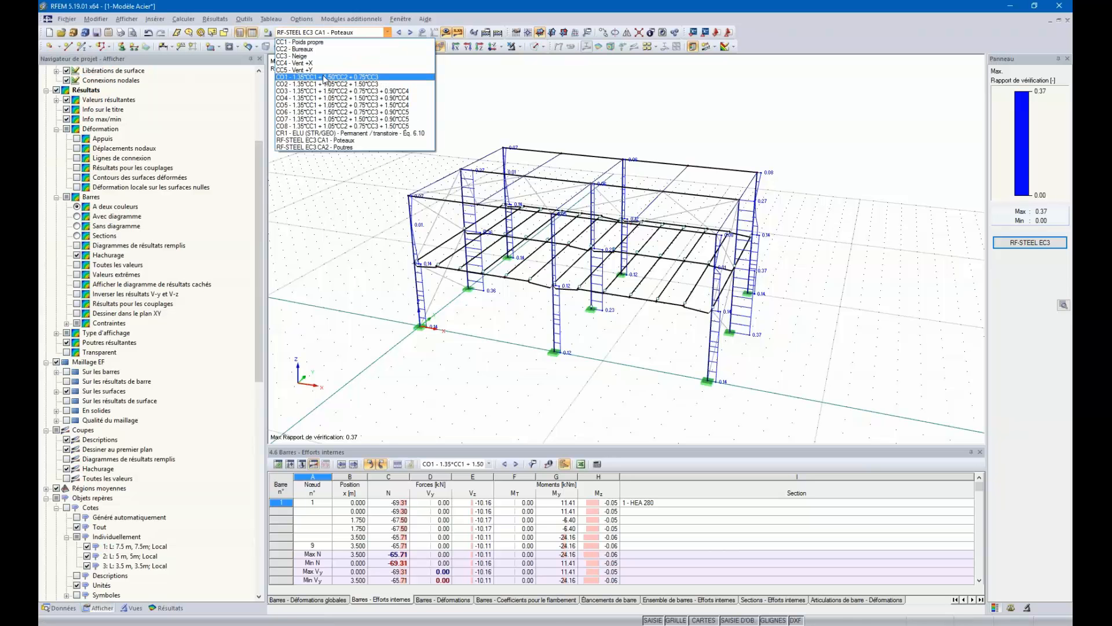
left_click(324, 77)
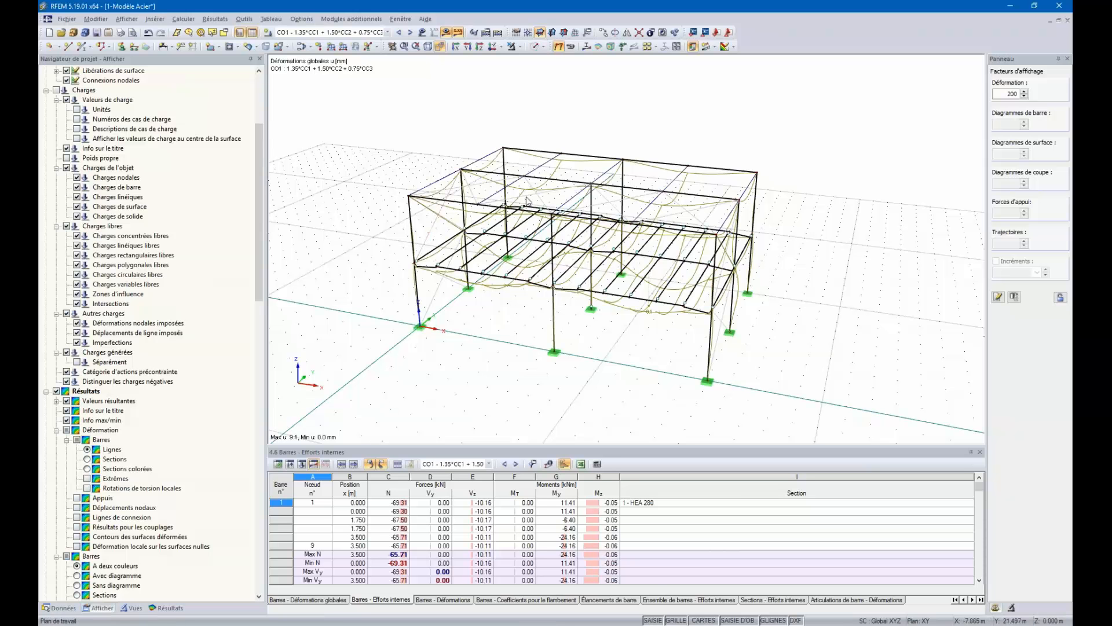
left_click(87, 458)
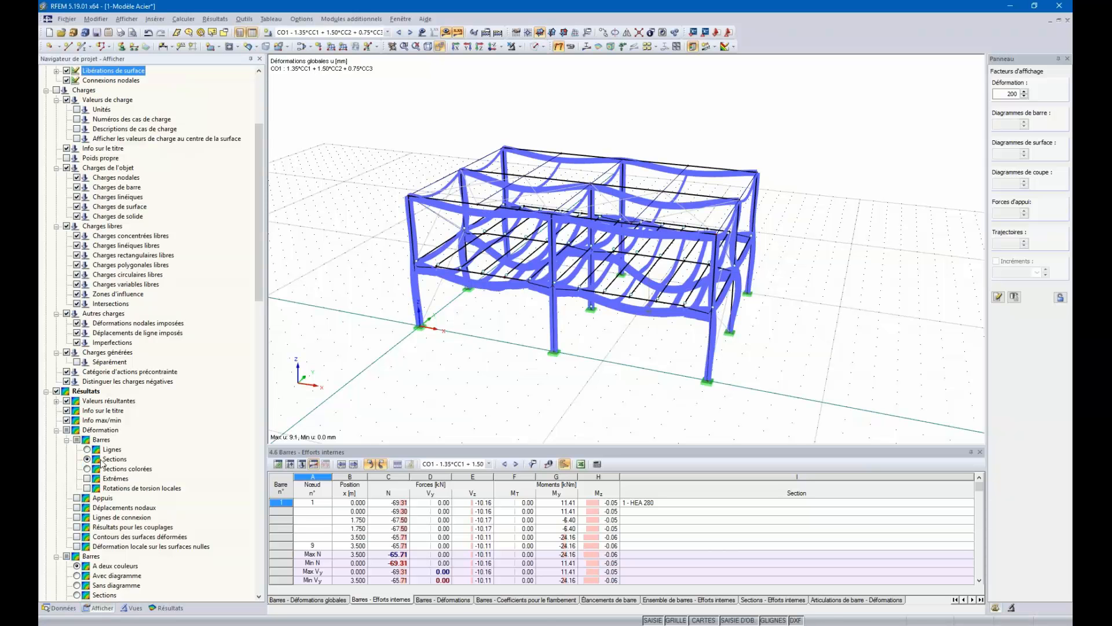
left_click(88, 469)
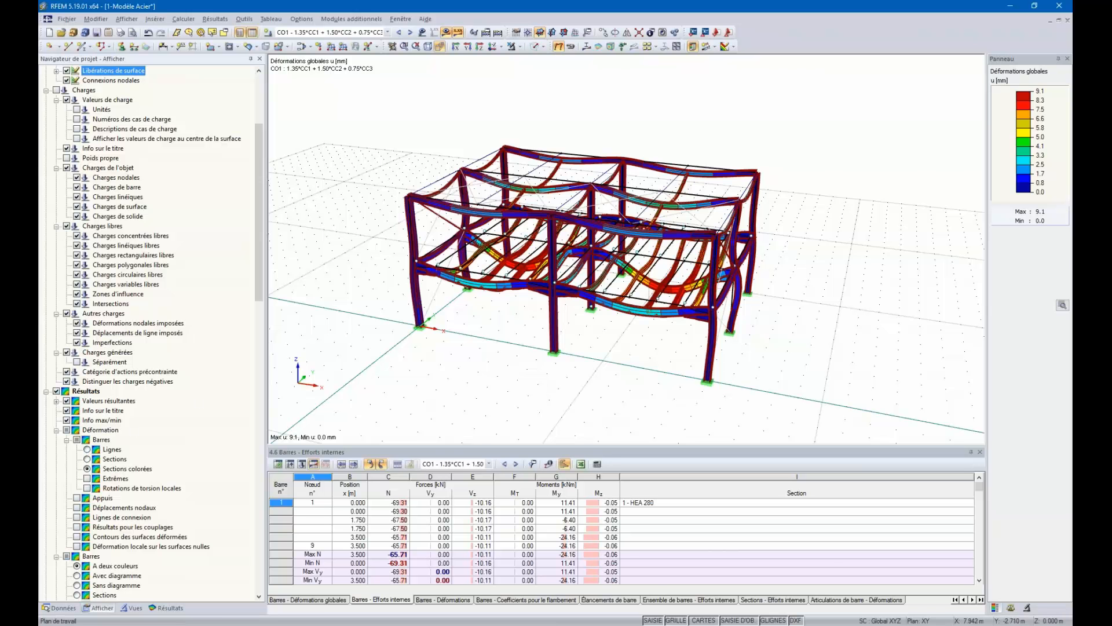
middle_click_drag(504, 356, 602, 394, "ctrl")
left_click(87, 449)
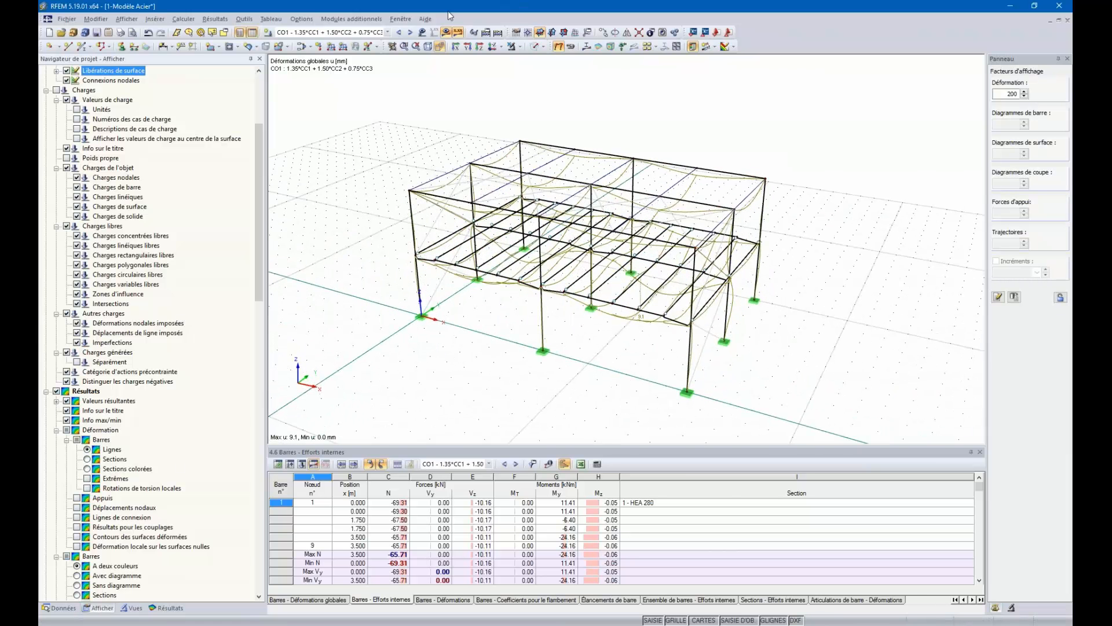
Step: Display the axial forces N on the members for CO1
scroll(91, 508, "down", 7)
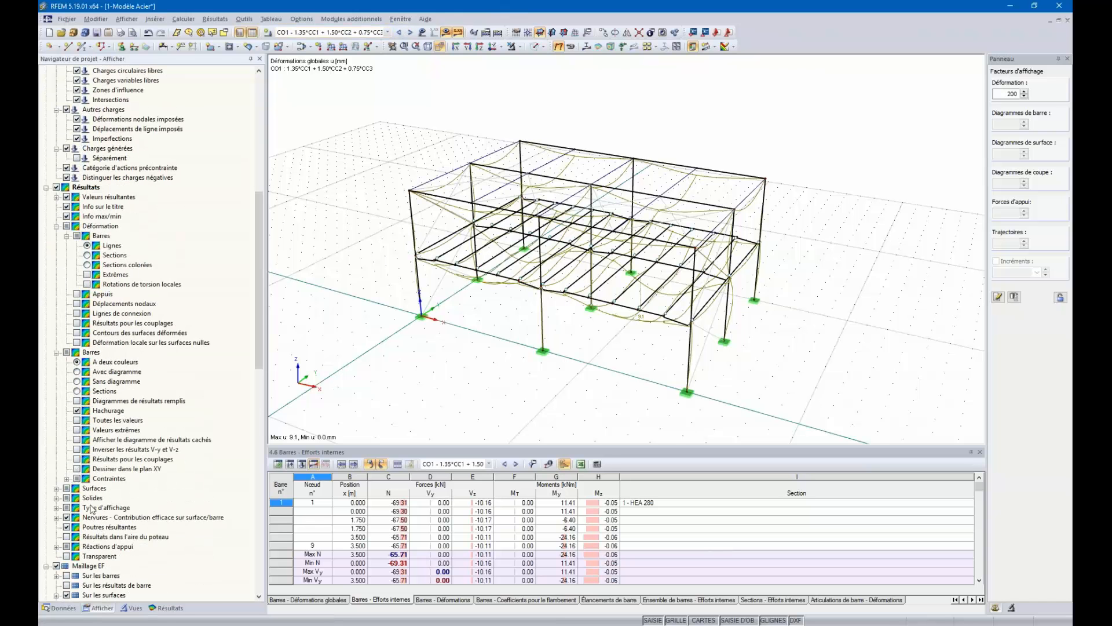
left_click(165, 607)
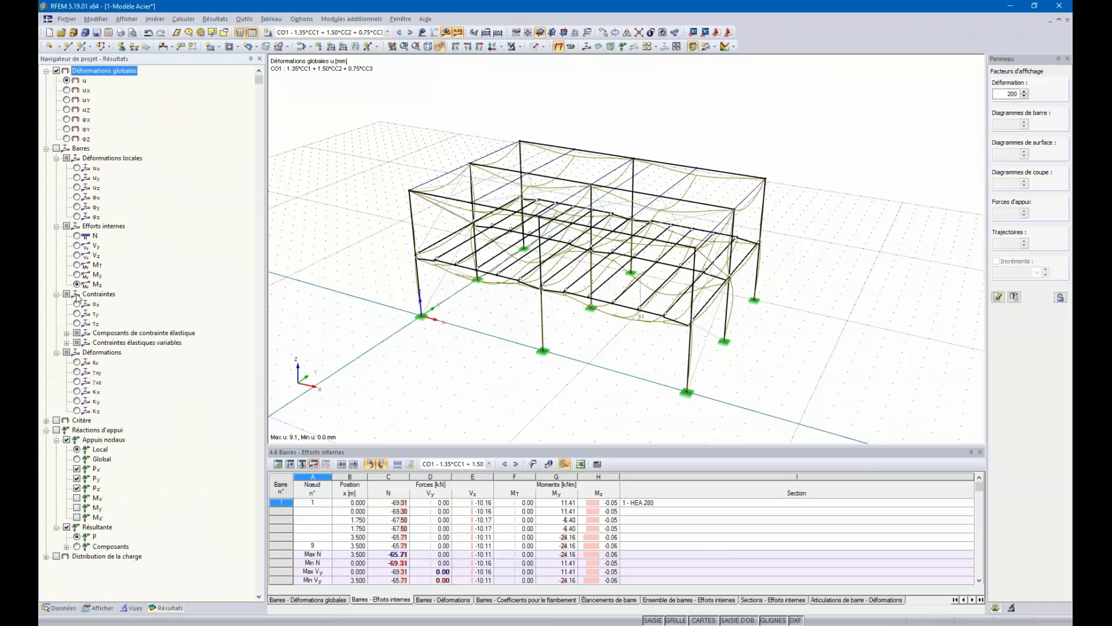
left_click(77, 236)
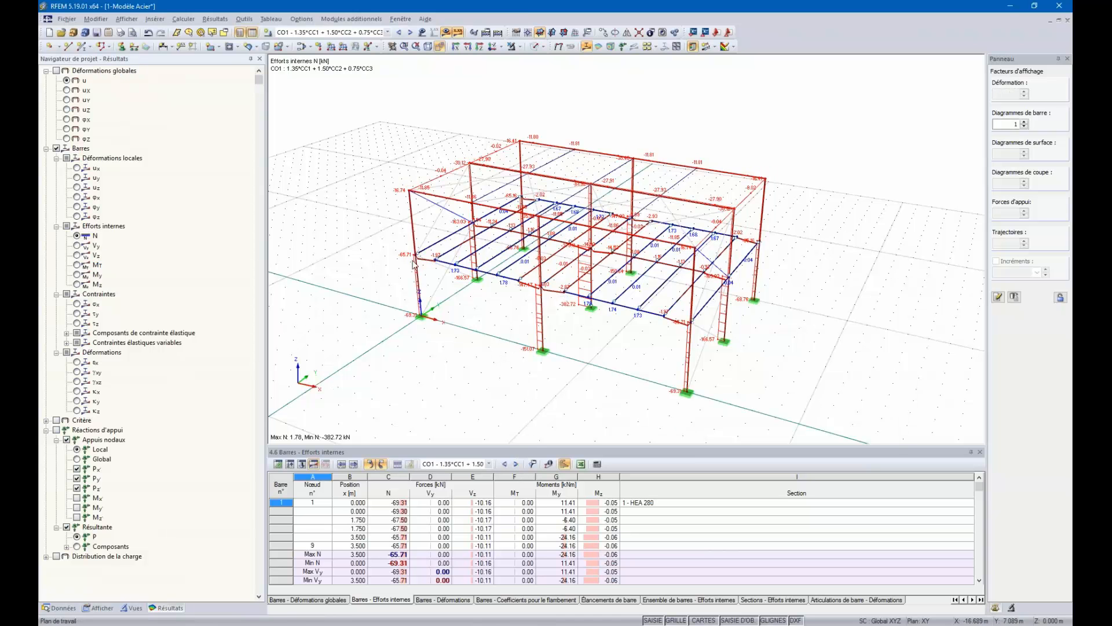
Step: Compare the coloured member result displays with diagram and as sections, and finish with the style without diagrams
left_click(98, 607)
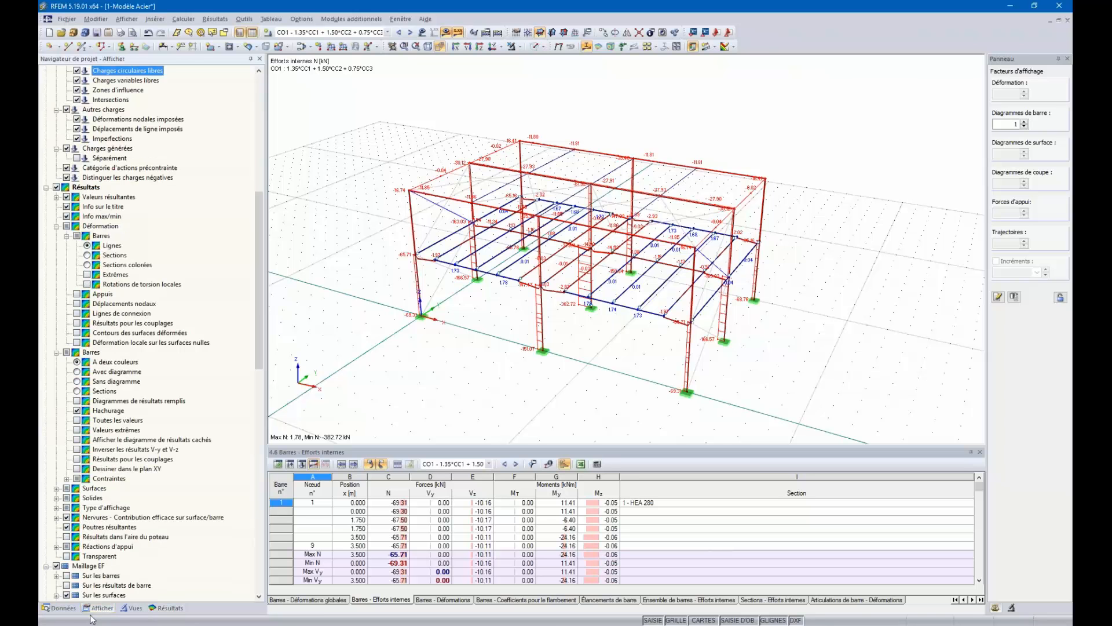
left_click(77, 371)
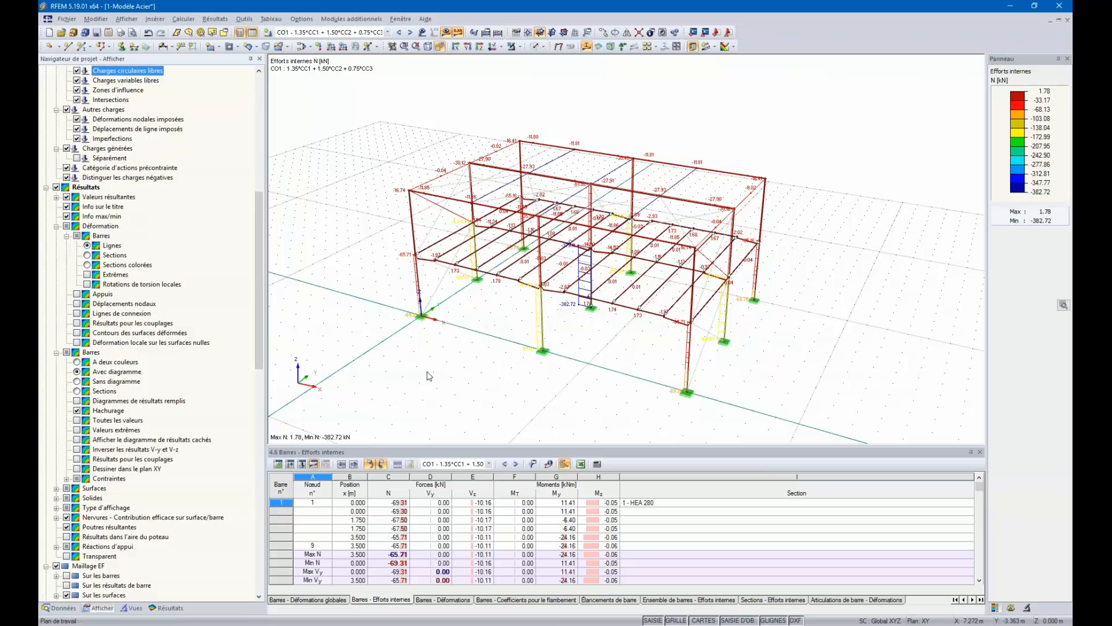
left_click(77, 391)
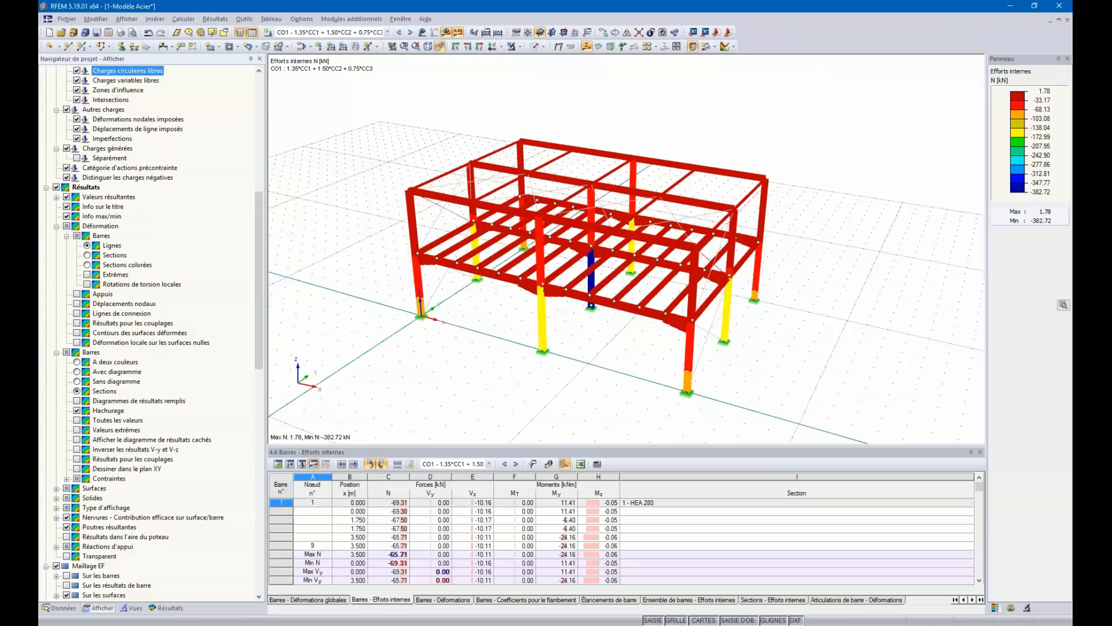
left_click(77, 381)
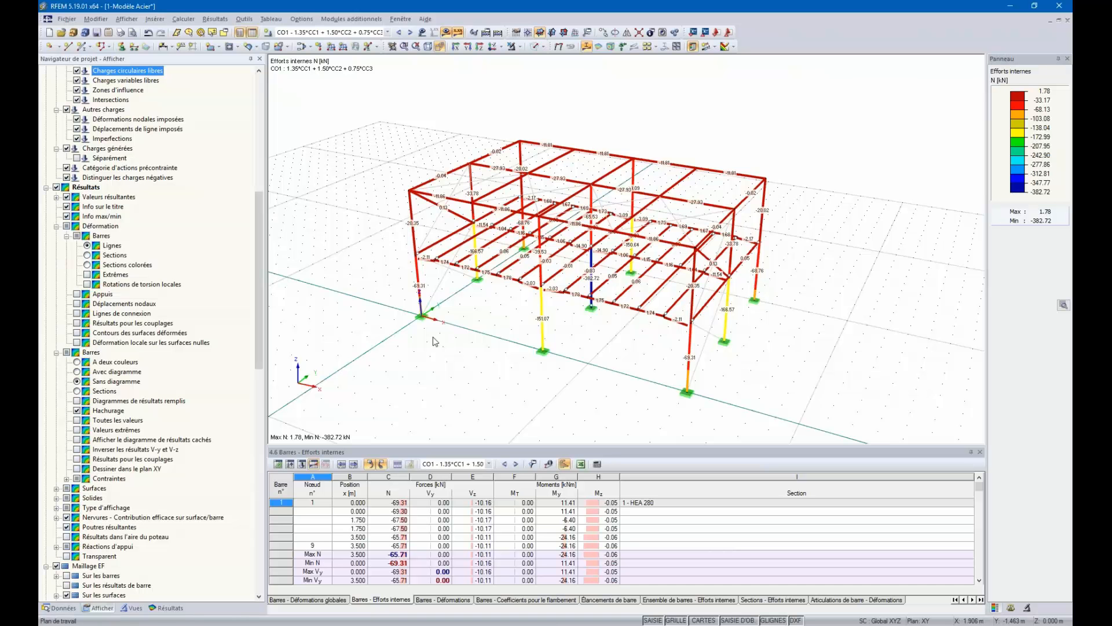
Step: Display the axial forces N on the members in two colours for CO1
middle_click_drag(514, 341, 466, 356, "ctrl")
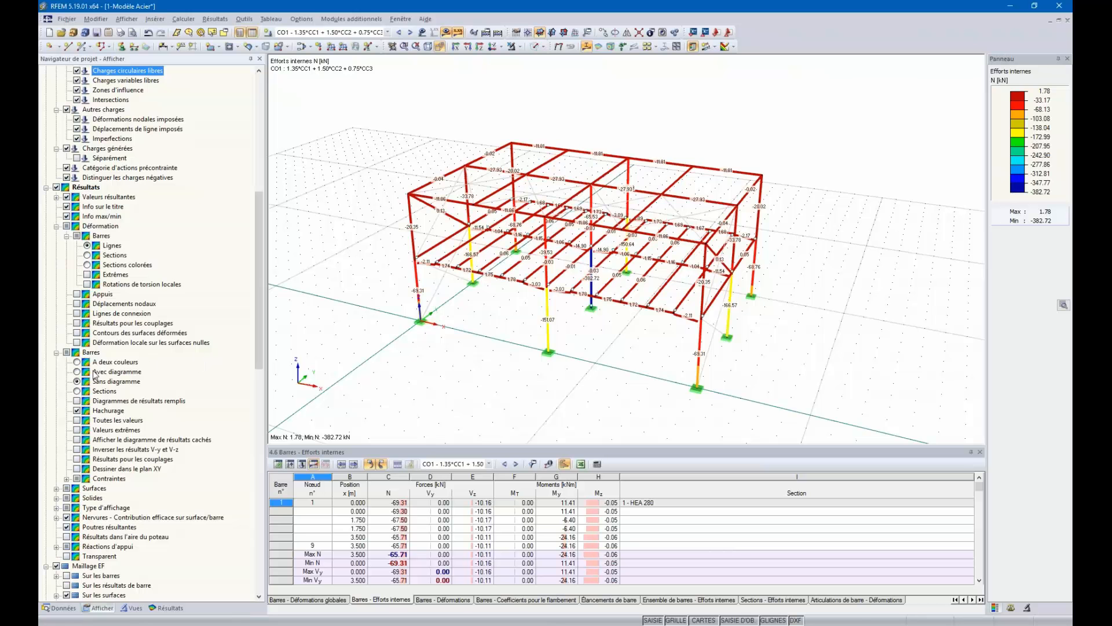
left_click(77, 363)
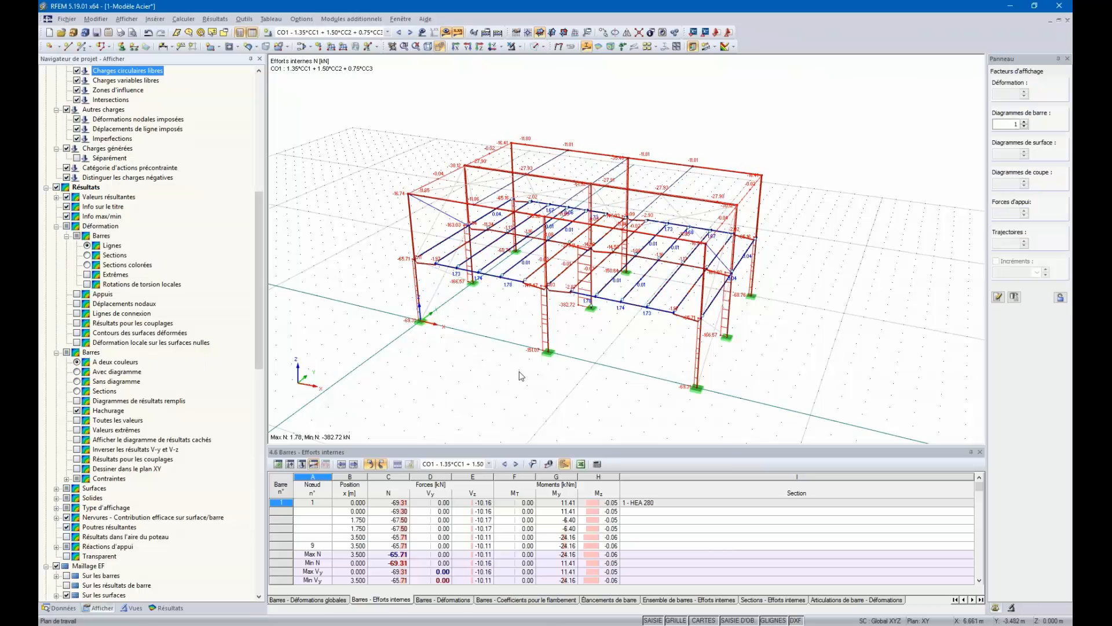
middle_click_drag(476, 376, 487, 418, "ctrl")
middle_click_drag(539, 388, 518, 384, "ctrl")
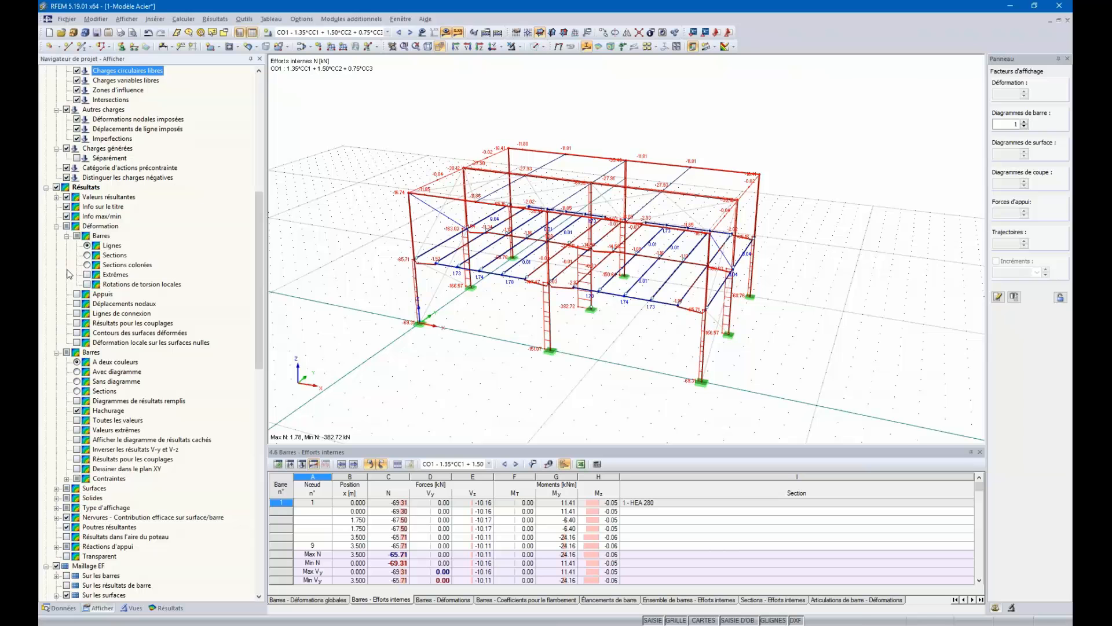
Step: Show the frame as a solid rendered model and hide the calculation results
left_click(394, 145)
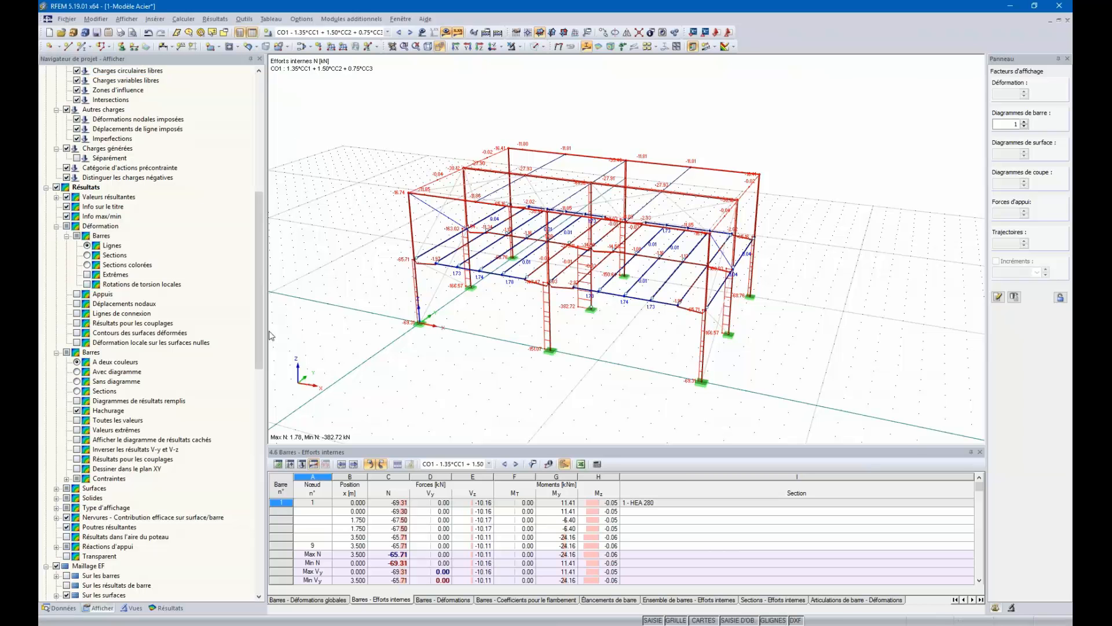
left_click(534, 46)
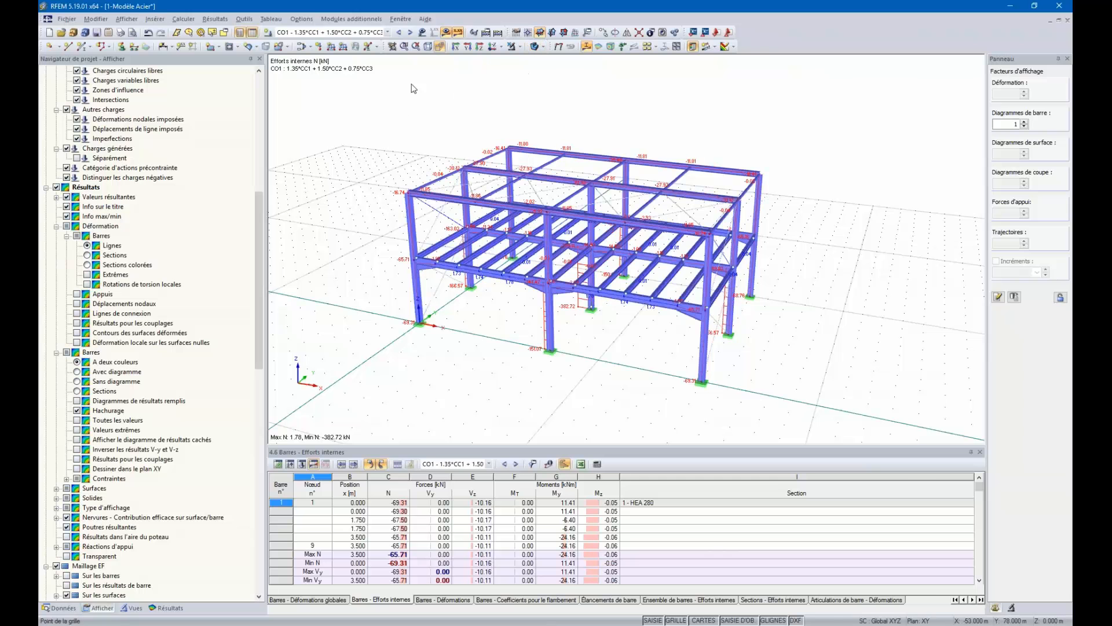
left_click(457, 47)
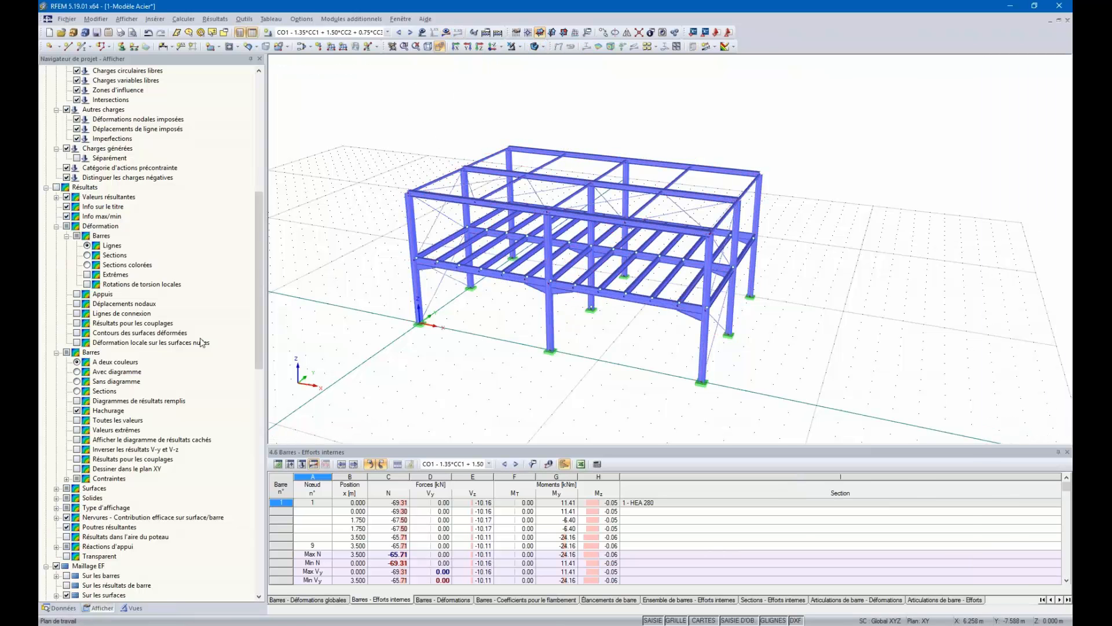
Step: Compare the model colouring by material, section, member type and member hinge, and finish with the members coloured by section
scroll(201, 342, "down", 13)
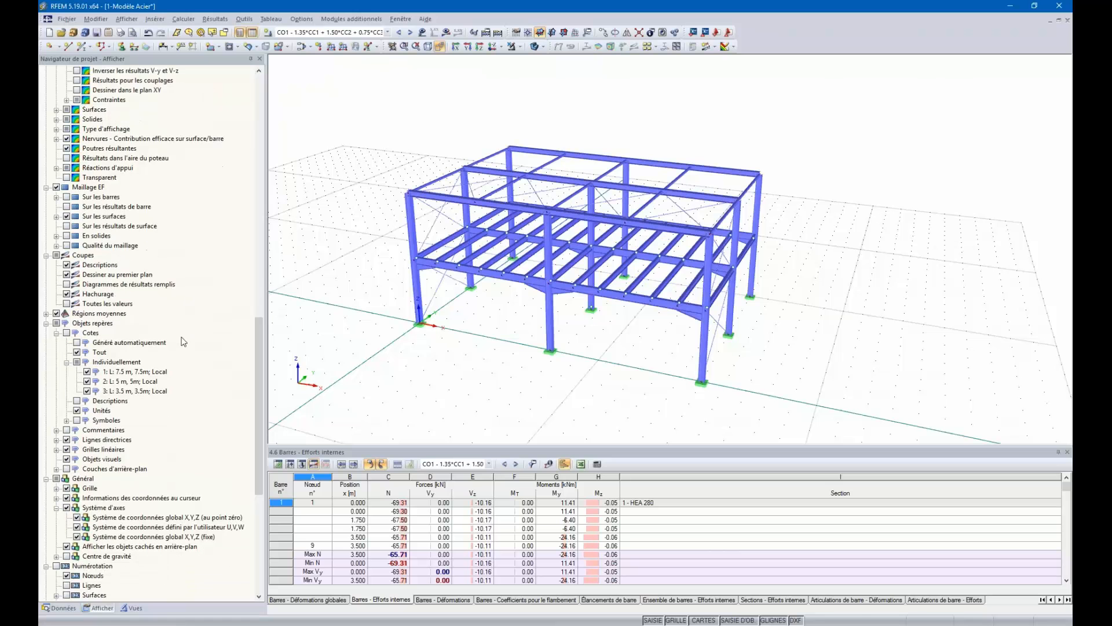
scroll(183, 341, "down", 1)
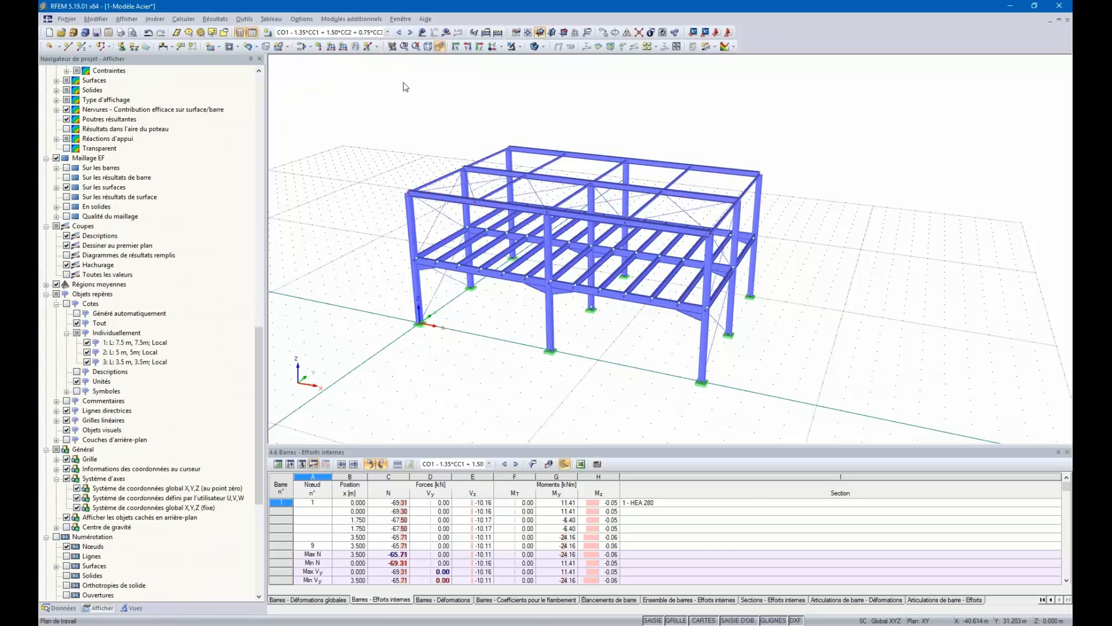
scroll(139, 457, "down", 8)
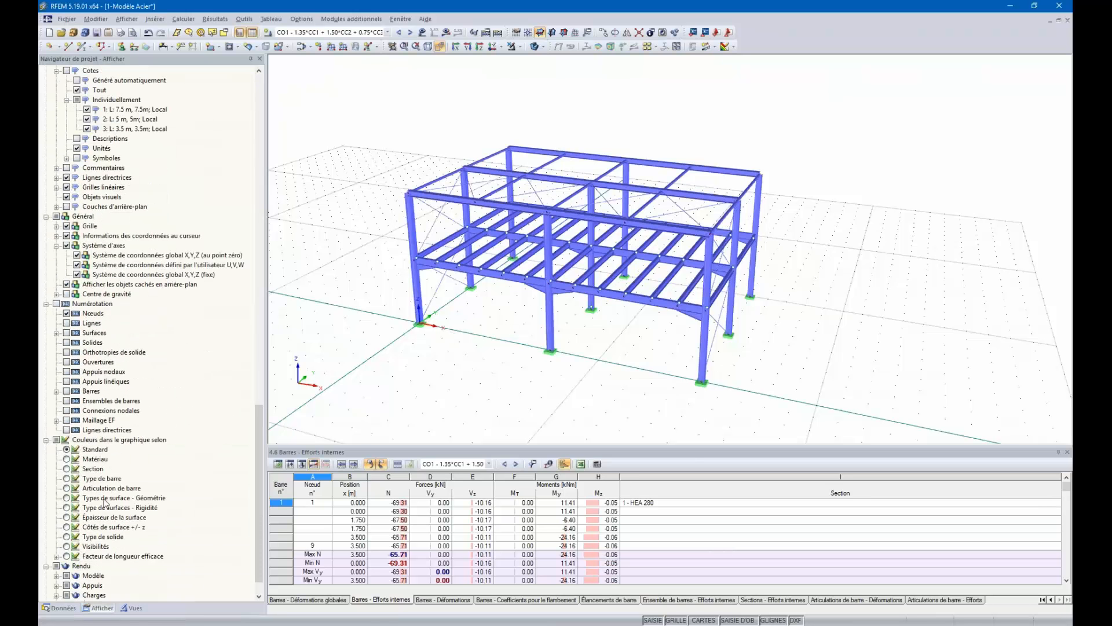
left_click(57, 576)
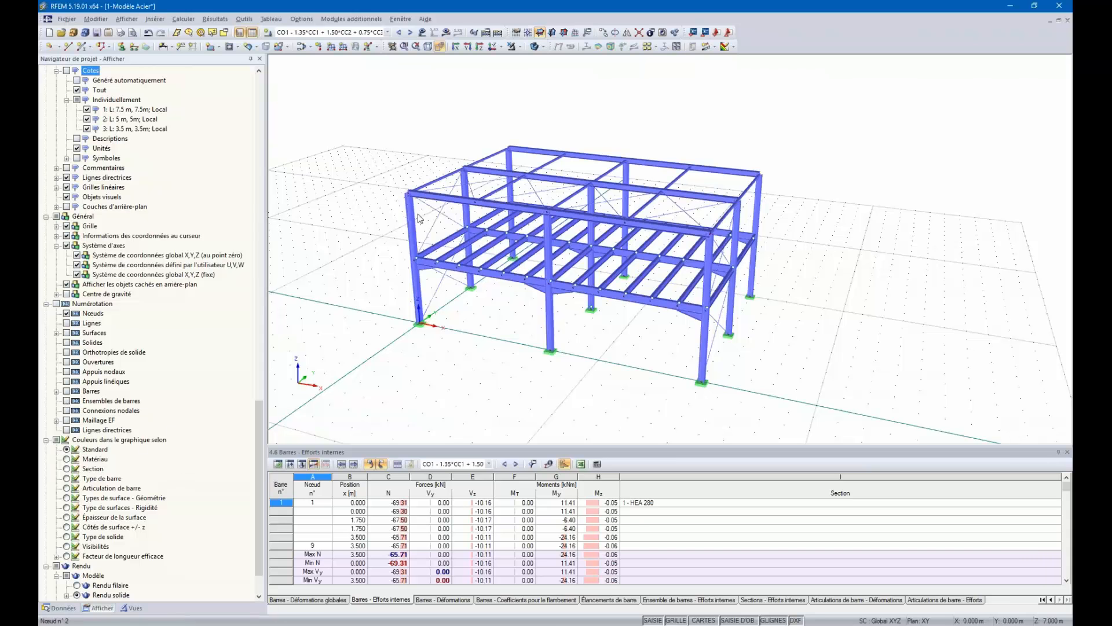
left_click(67, 459)
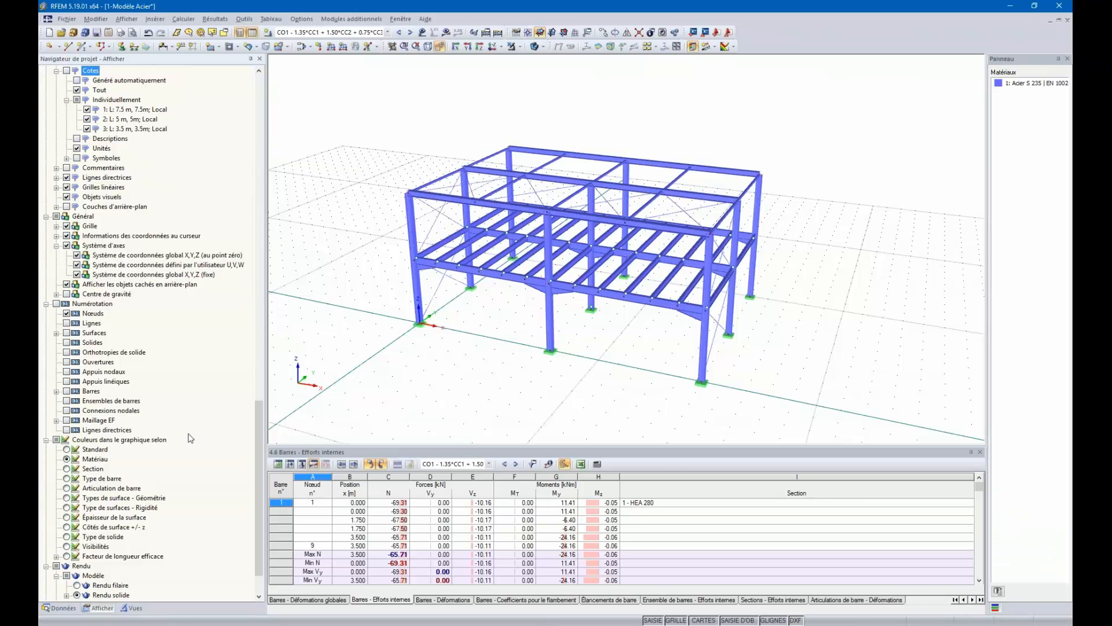
left_click(67, 469)
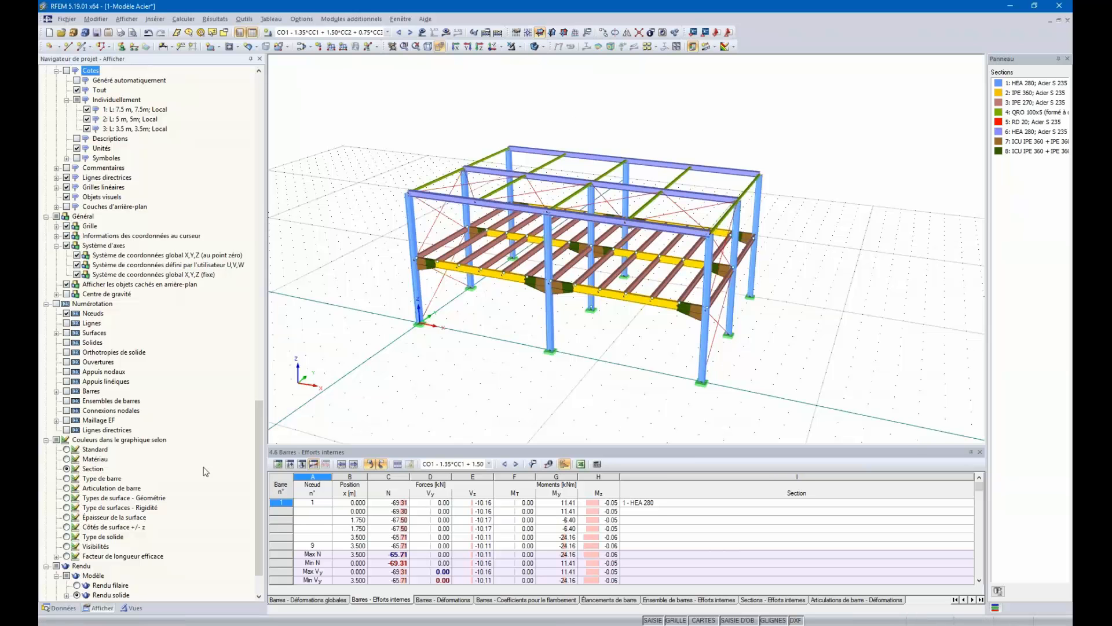
left_click(67, 479)
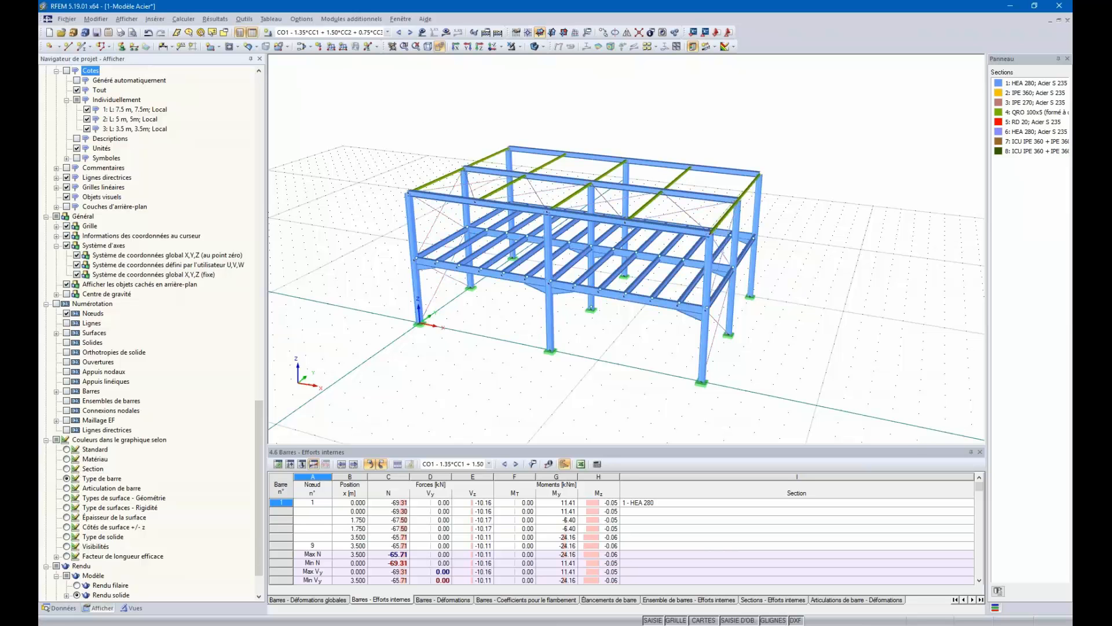
left_click(66, 489)
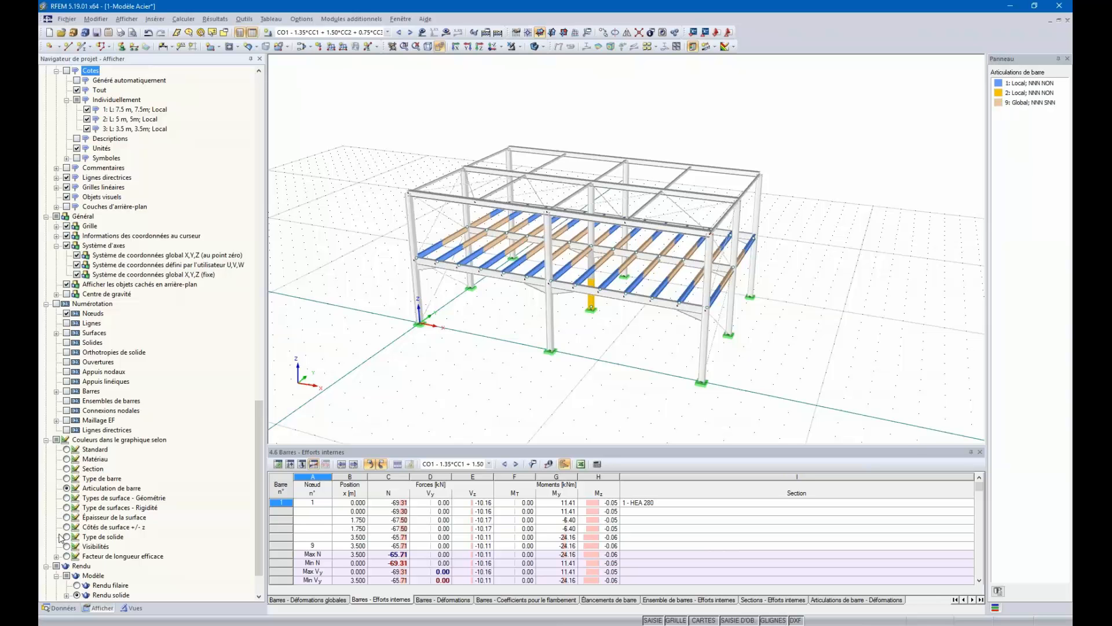
left_click(67, 488)
left_click(67, 469)
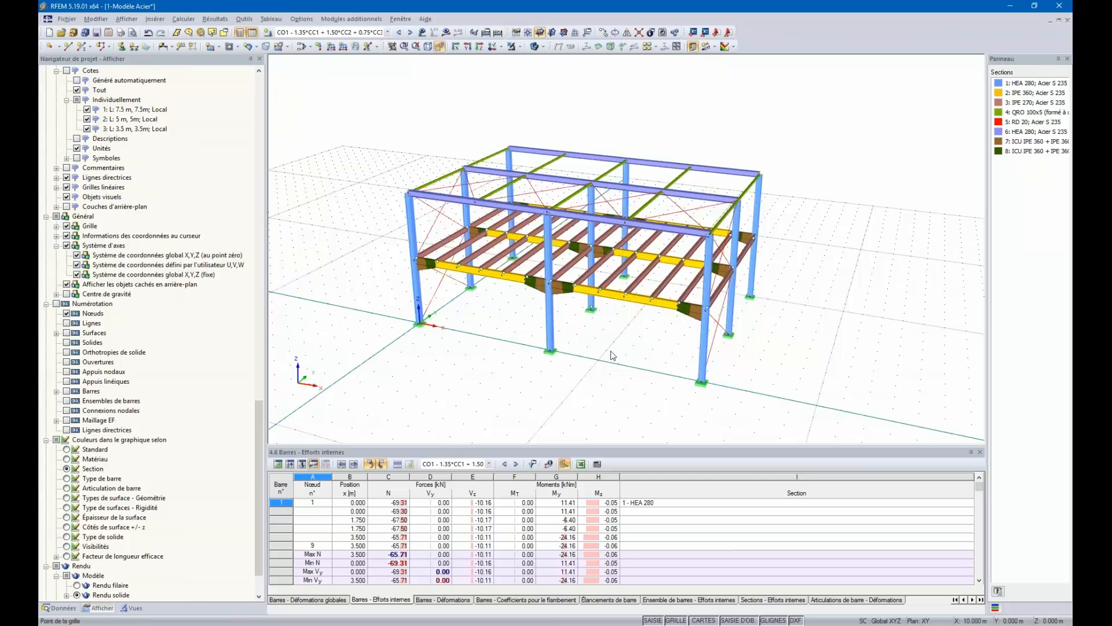
middle_click_drag(580, 415, 579, 392, "ctrl")
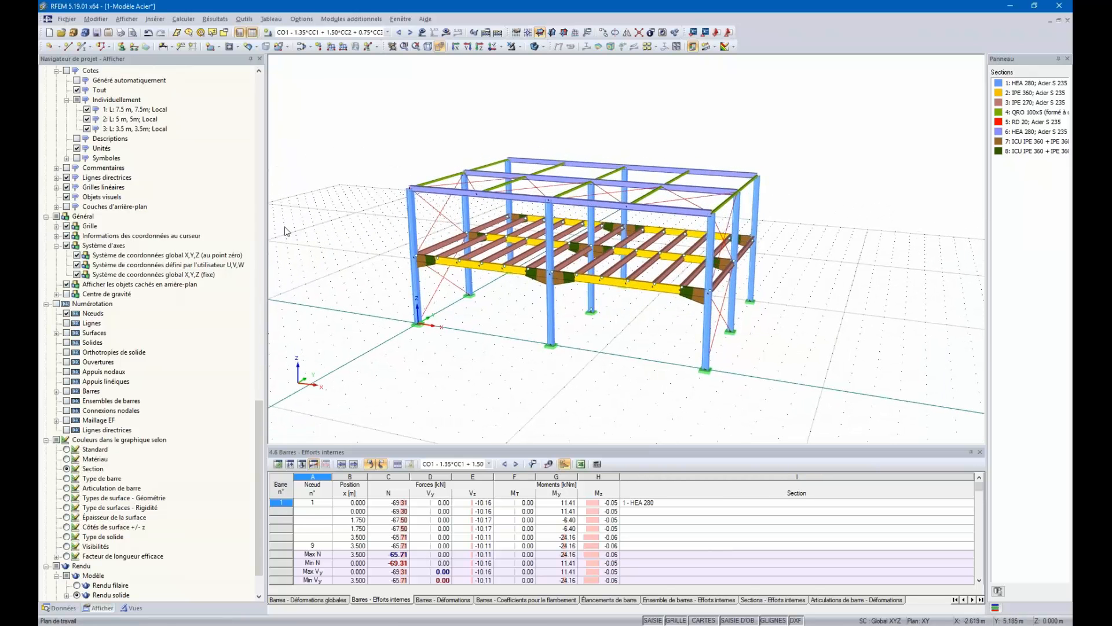
left_click(60, 608)
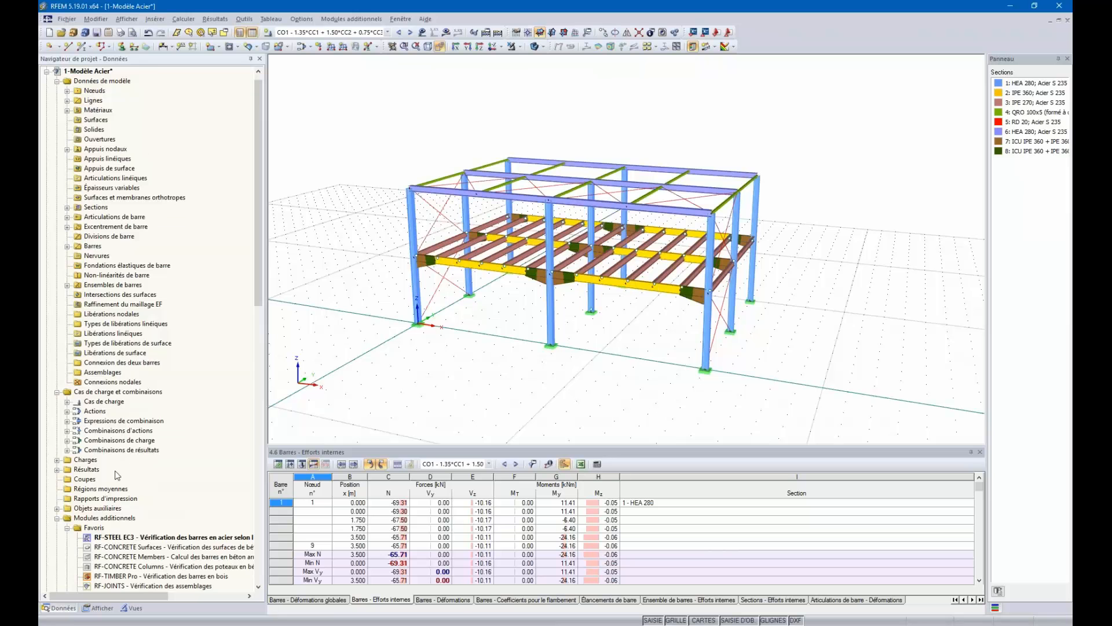
scroll(118, 475, "down", 4)
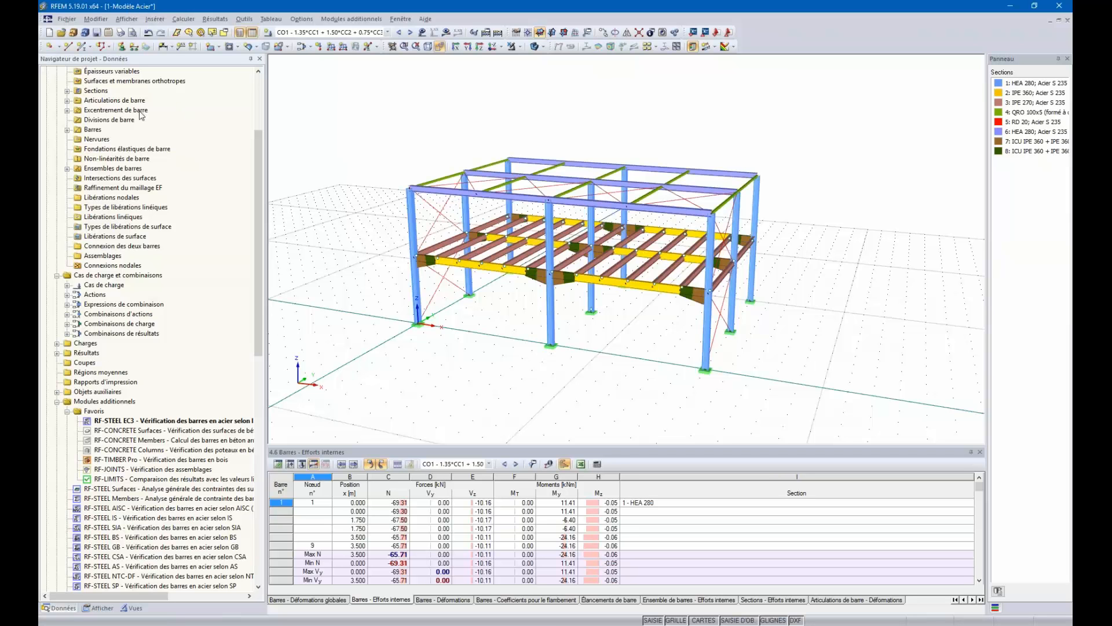
left_click(87, 383)
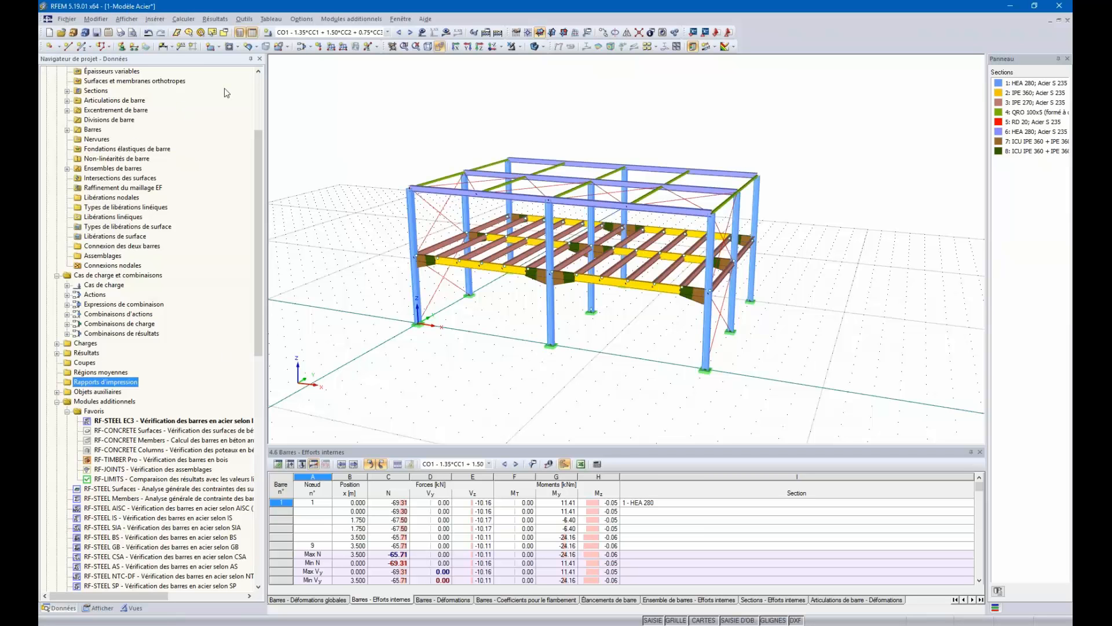
right_click(96, 387)
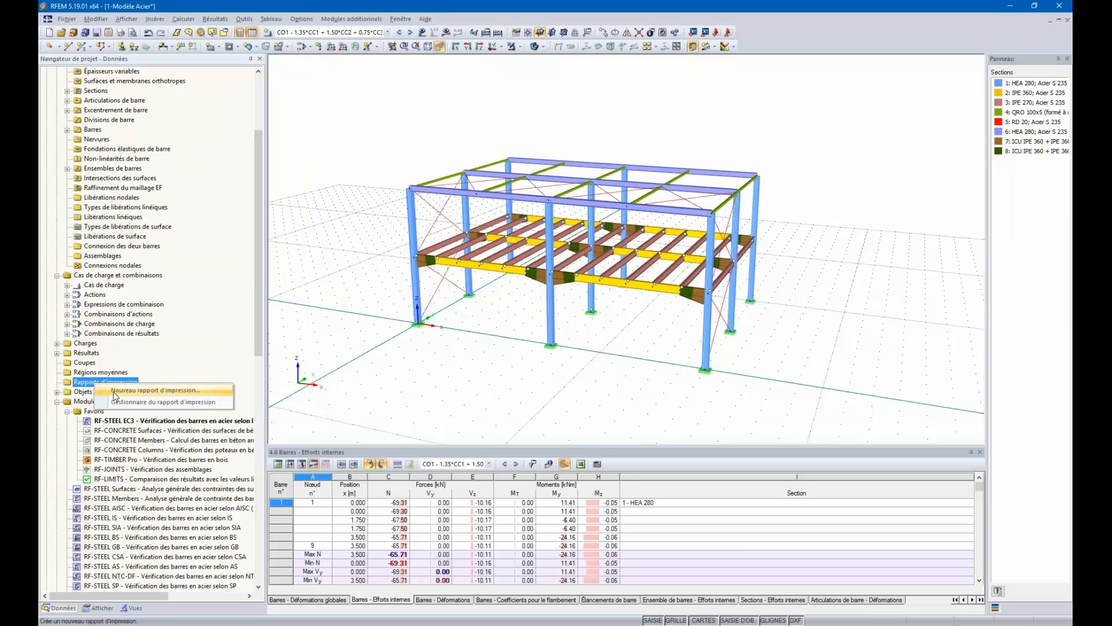
left_click(328, 176)
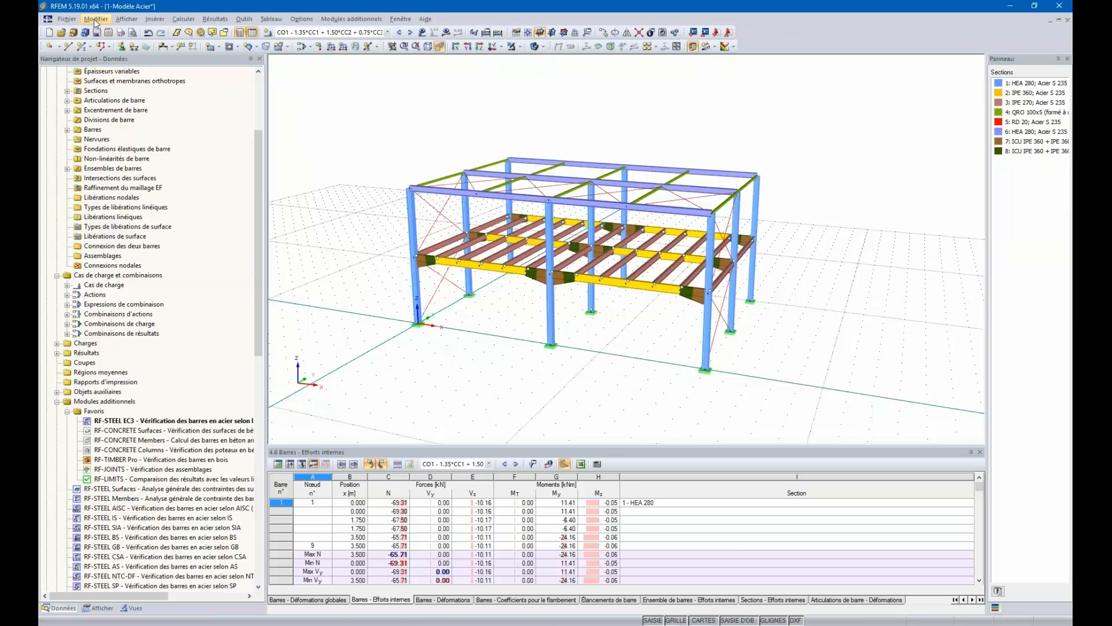
left_click(71, 20)
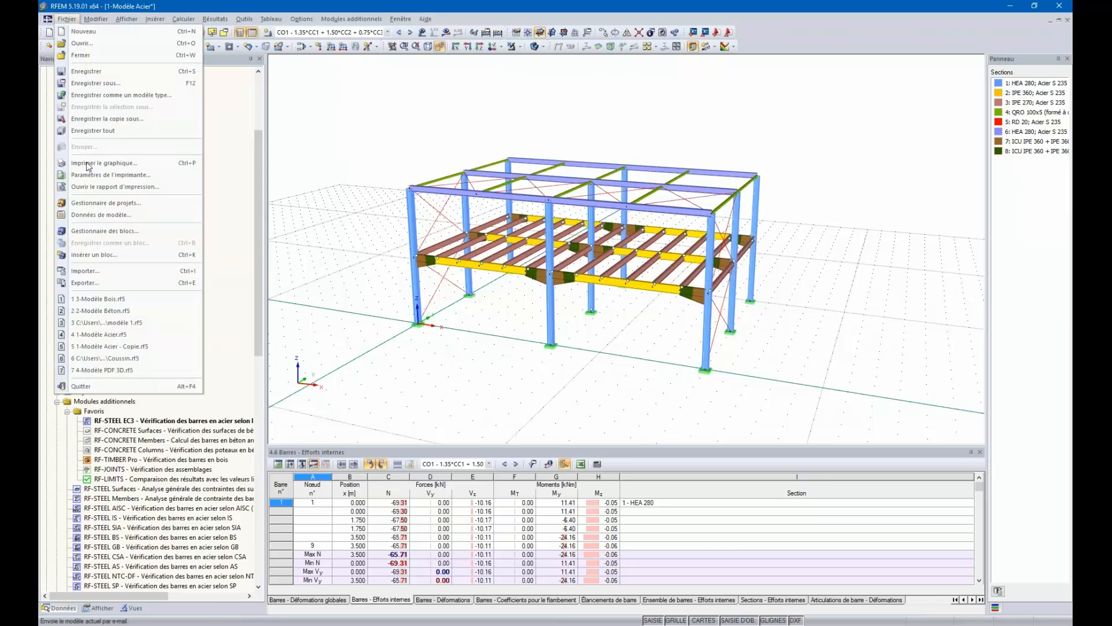
left_click(146, 188)
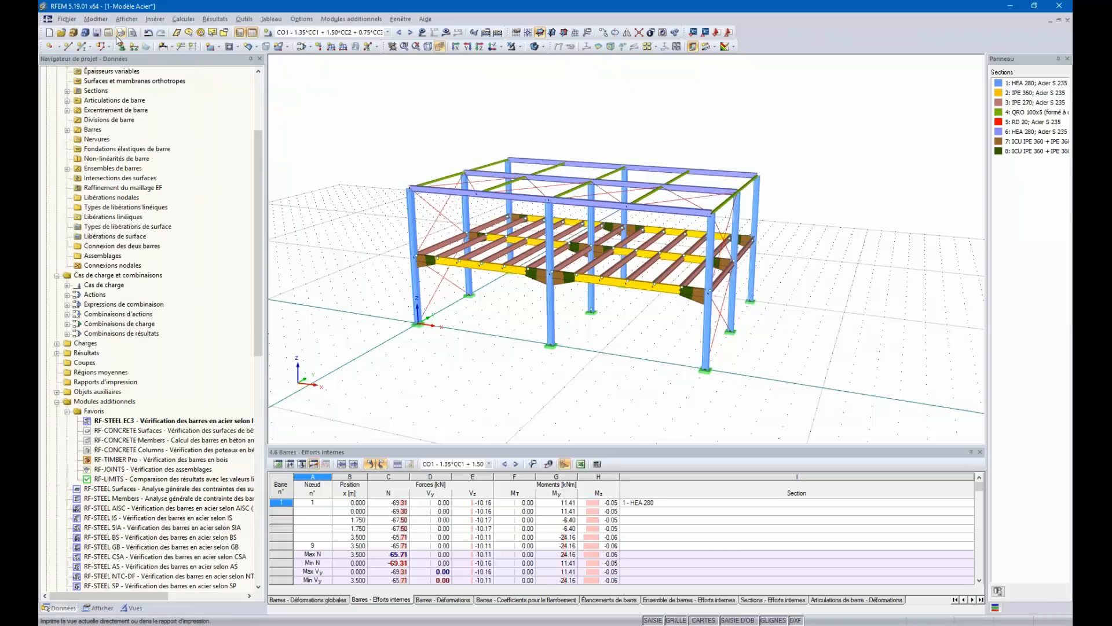
Step: Start a new print report, review the available report templates and keep "1 - Données d'entrée et résultats réduits"
left_click(135, 35)
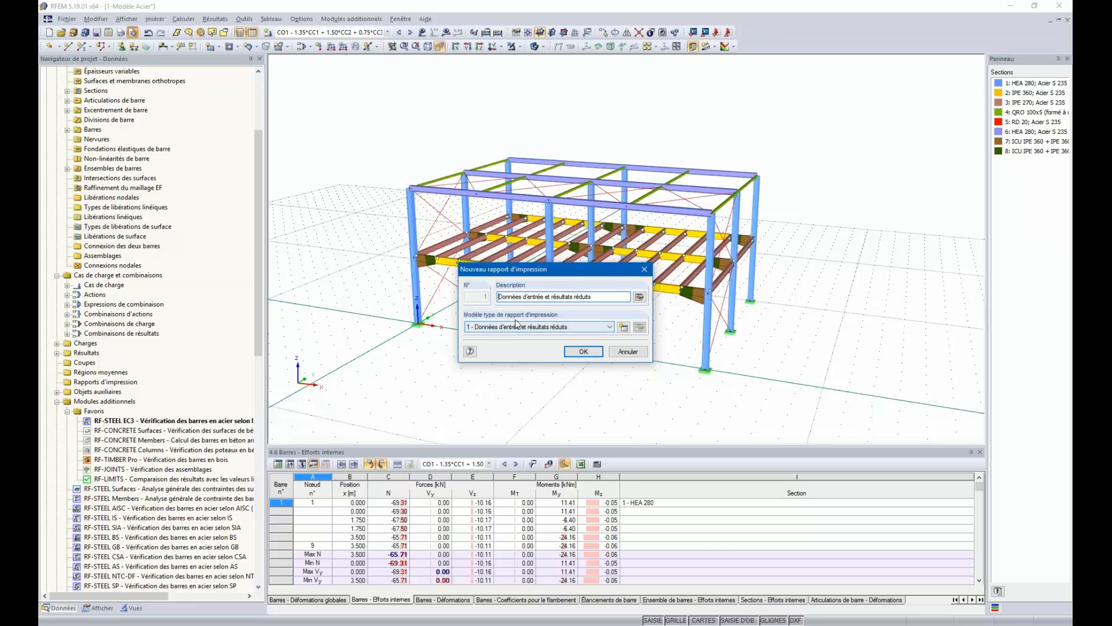
left_click(544, 331)
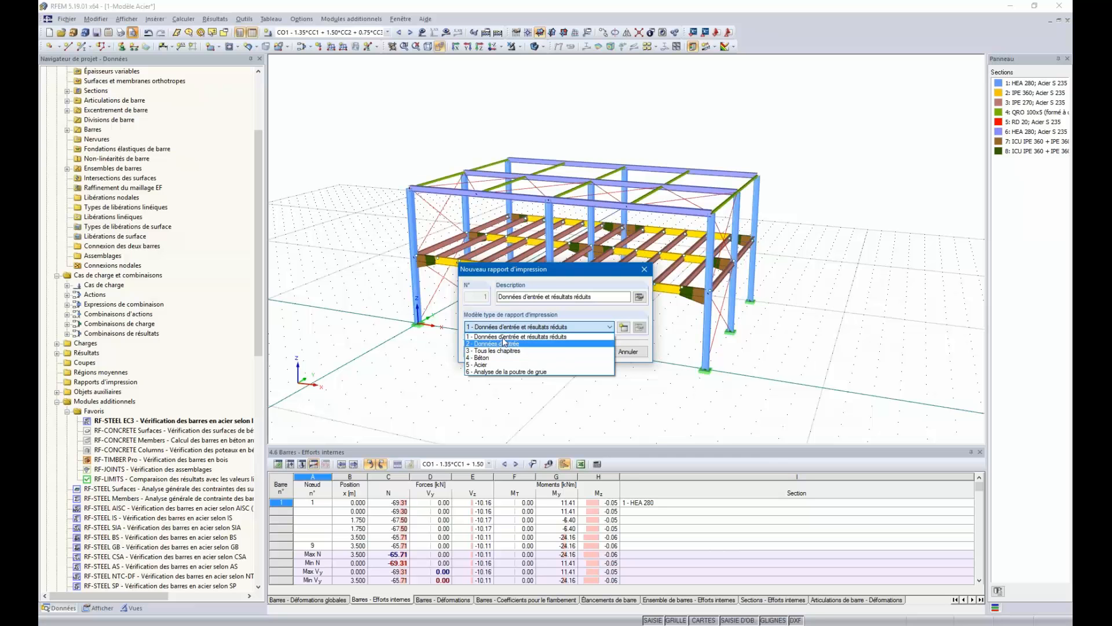
left_click(543, 313)
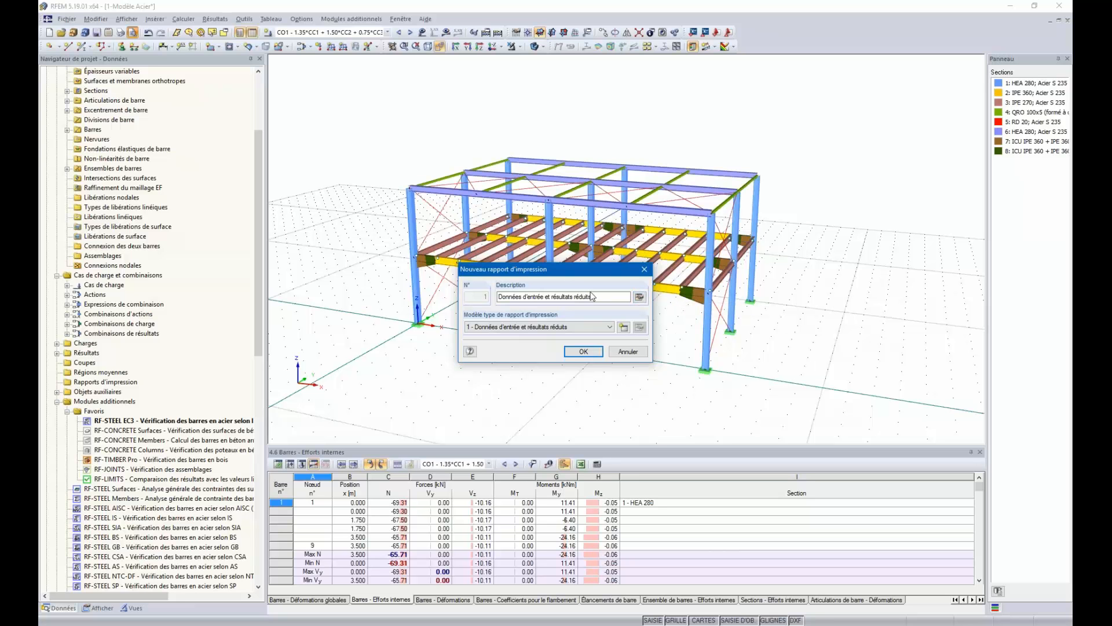
Step: Open the print report's content selection and exclude the FE mesh parameters and the basic model data's Options from the global selection
left_click(639, 298)
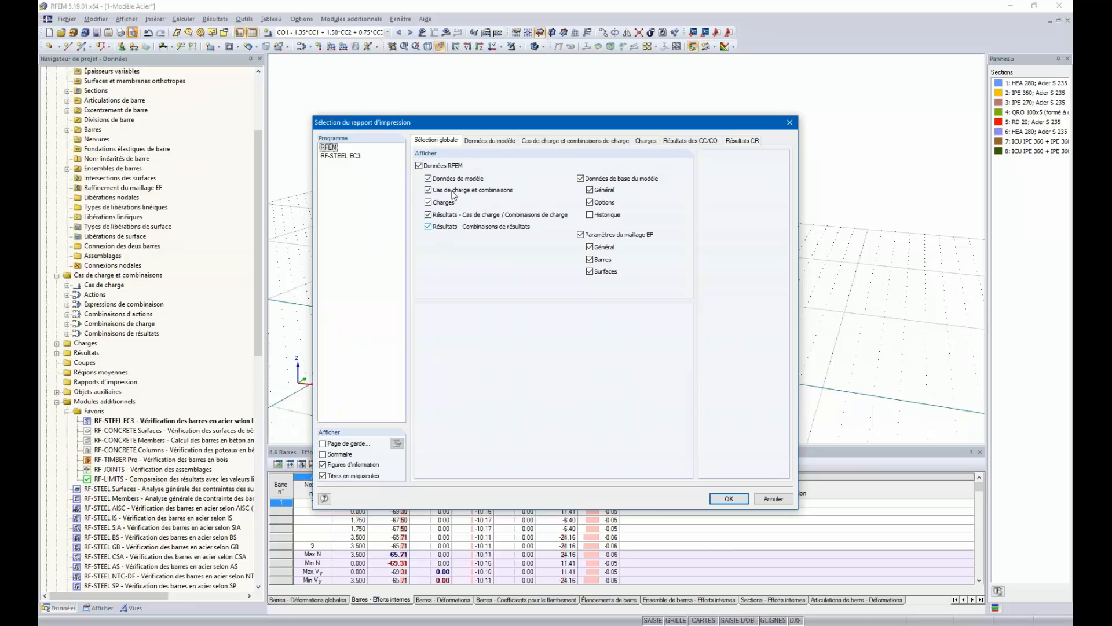
left_click(580, 235)
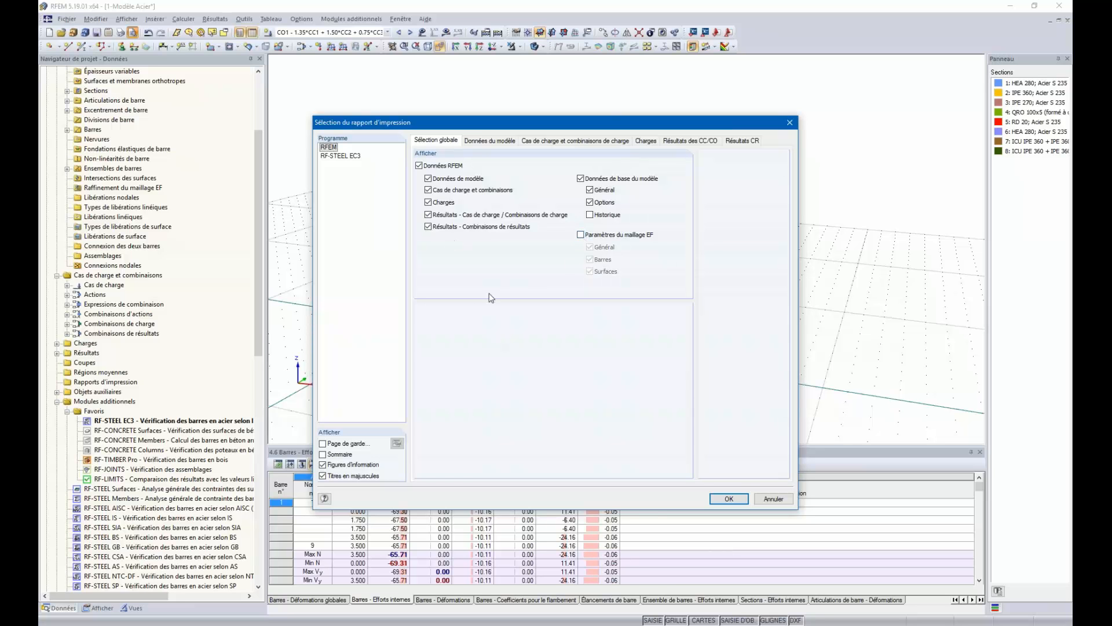
left_click(590, 202)
Step: Exclude tables 1.1 Nœuds, 1.2 Lignes, 1.14 Articulations de barre, 1.15/1 and 1.15/2 Excentrements de barre from the report's model data
left_click(487, 142)
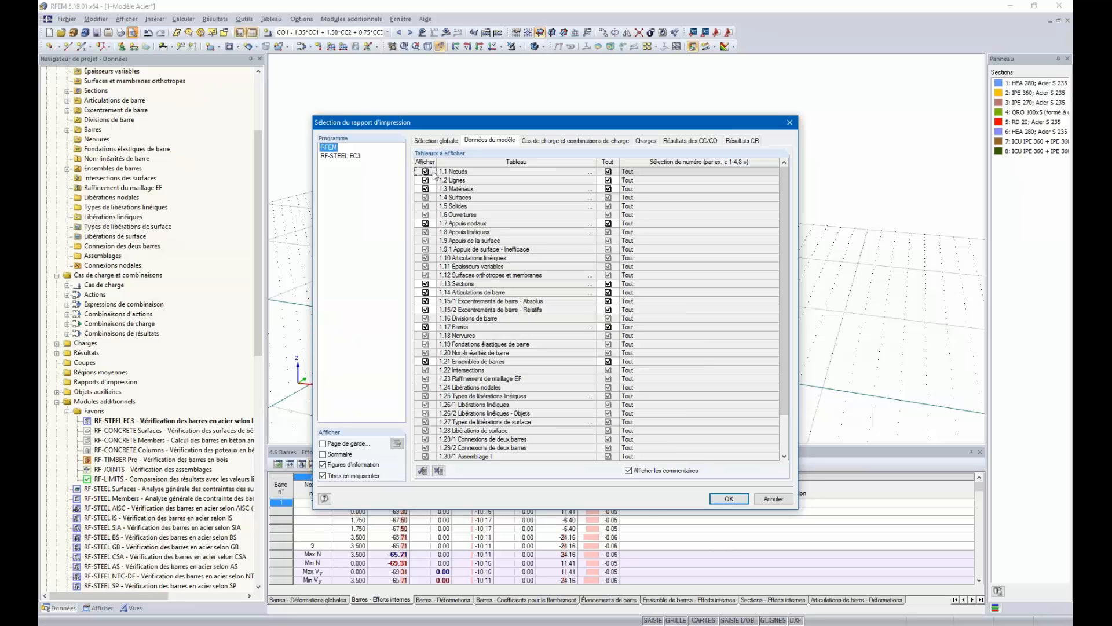
left_click(425, 171)
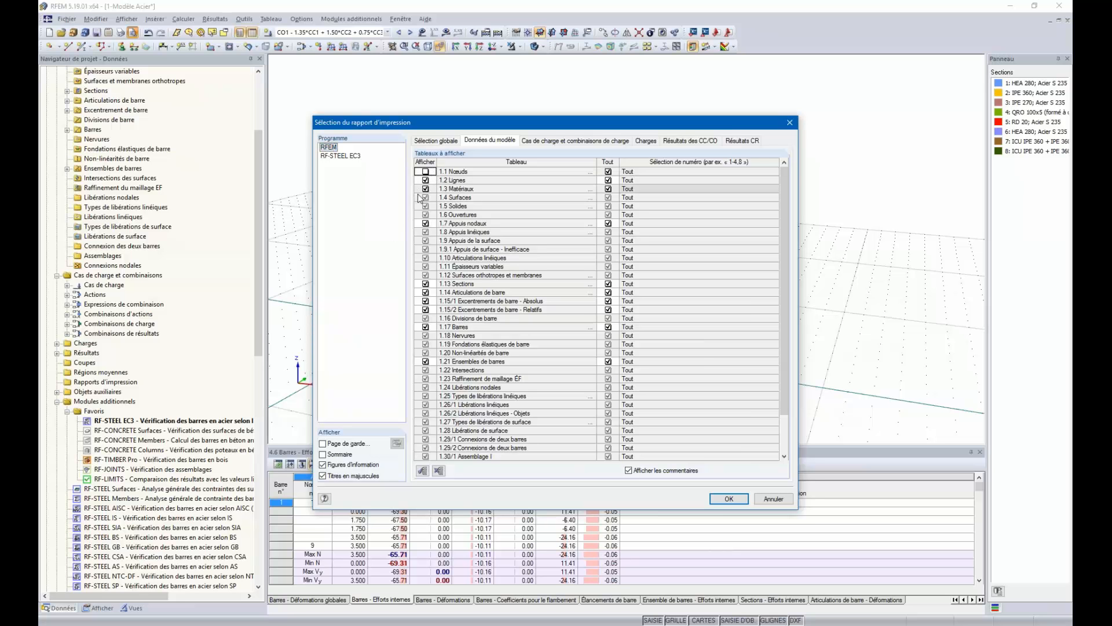
left_click(426, 180)
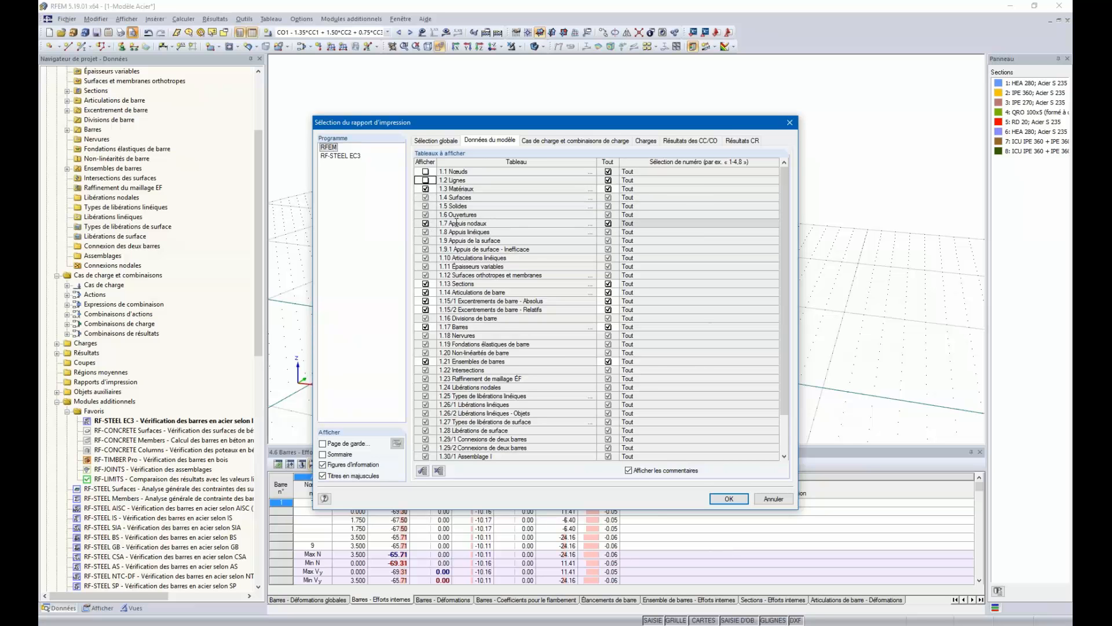
scroll(426, 274, "down", 1)
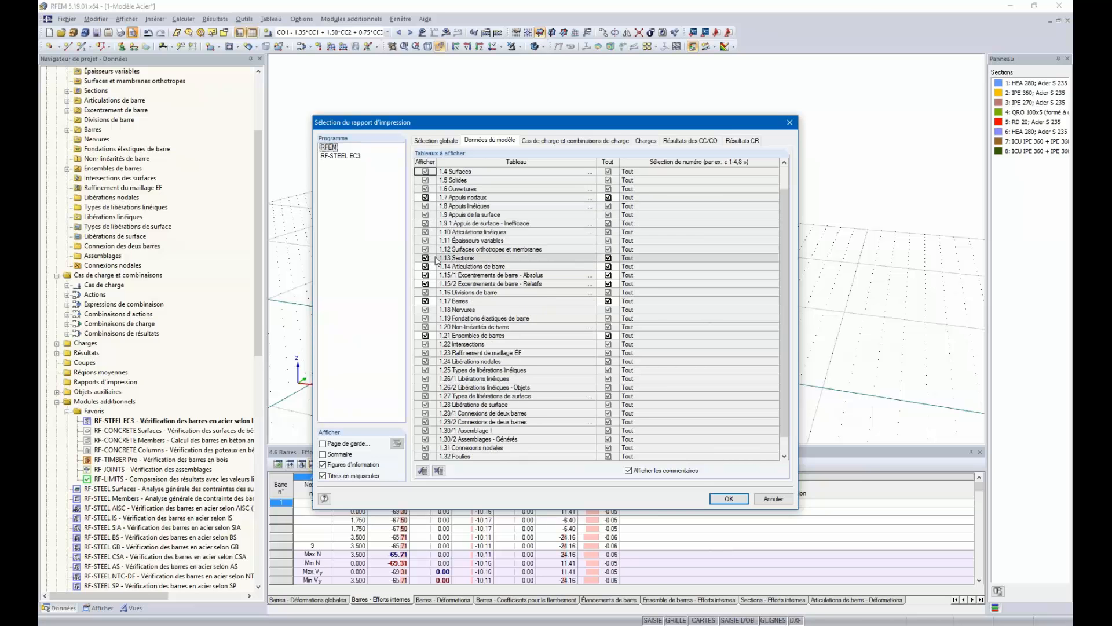
left_click(425, 266)
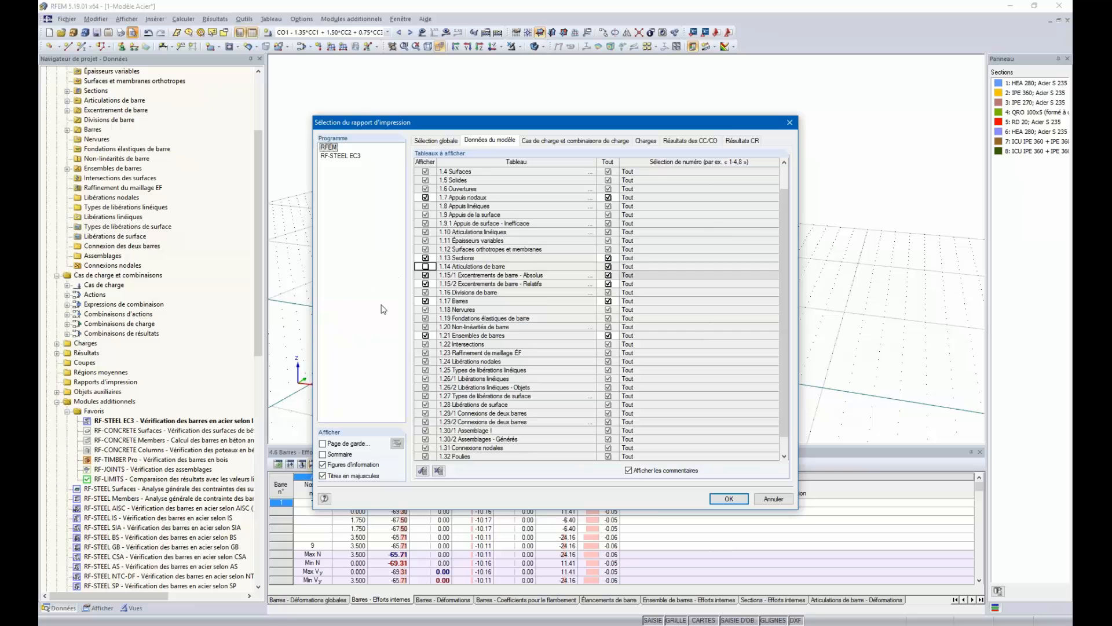
left_click(425, 275)
left_click(425, 284)
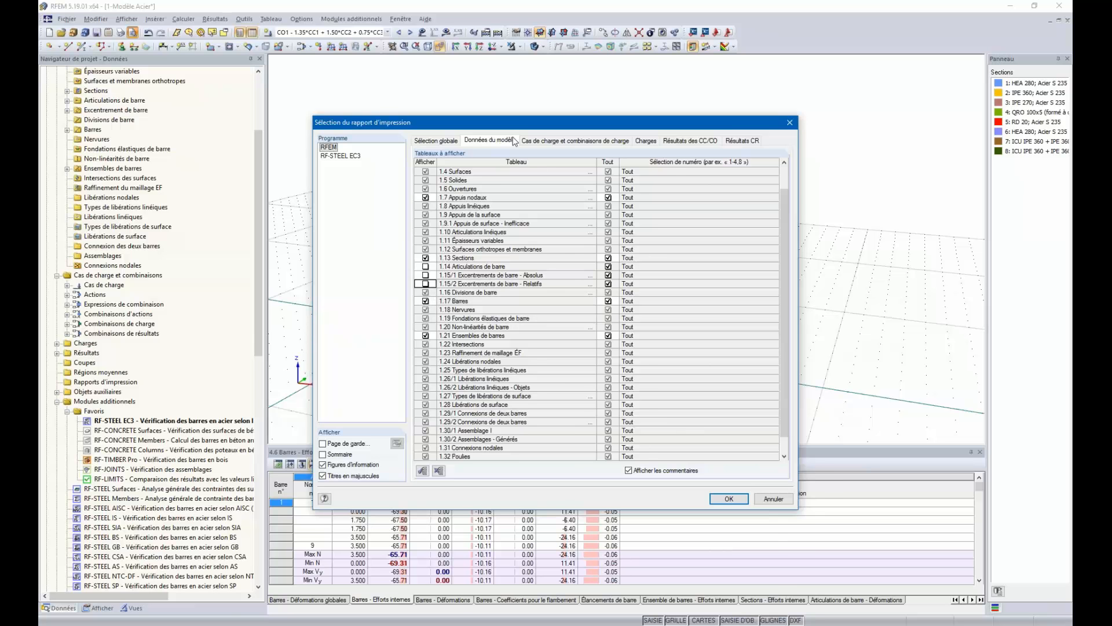
mouse_move(521, 124)
left_mouse_down()
mouse_move(444, 474)
mouse_move(514, 143)
left_mouse_up()
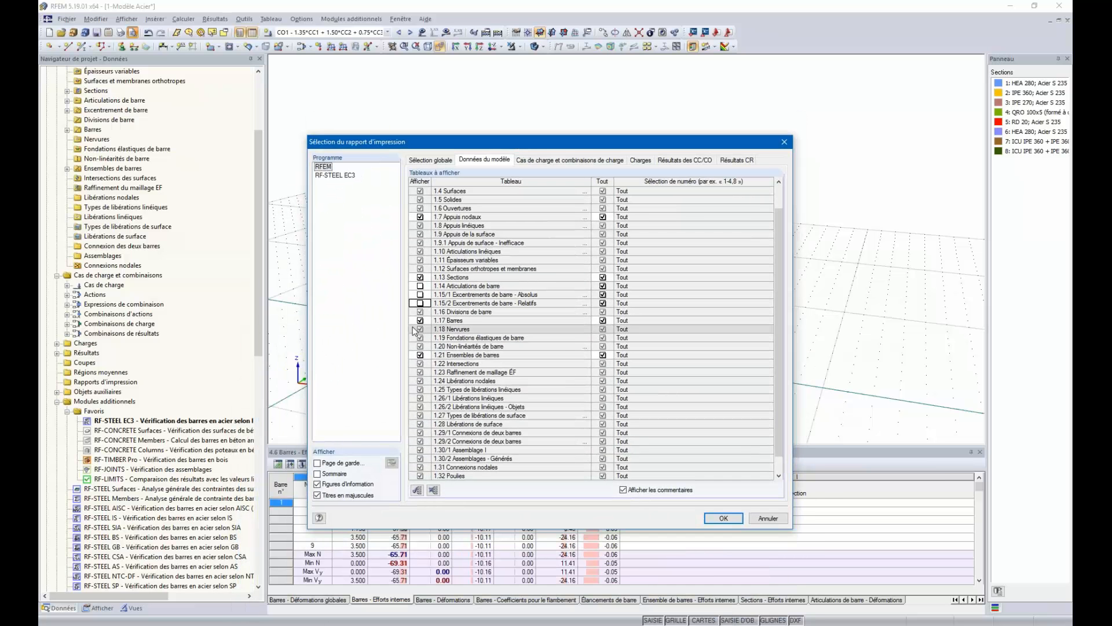
Step: Exclude tables 1.17 Barres and 1.21 Ensembles de barres from the report's model data
left_click(420, 320)
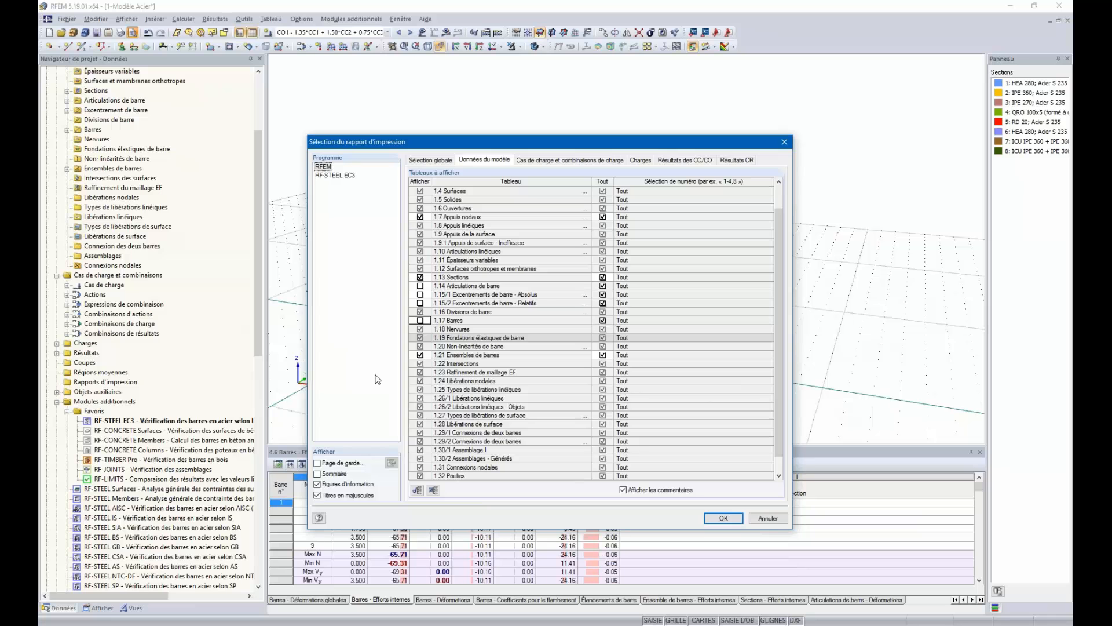
left_click(421, 355)
scroll(431, 384, "down", 1)
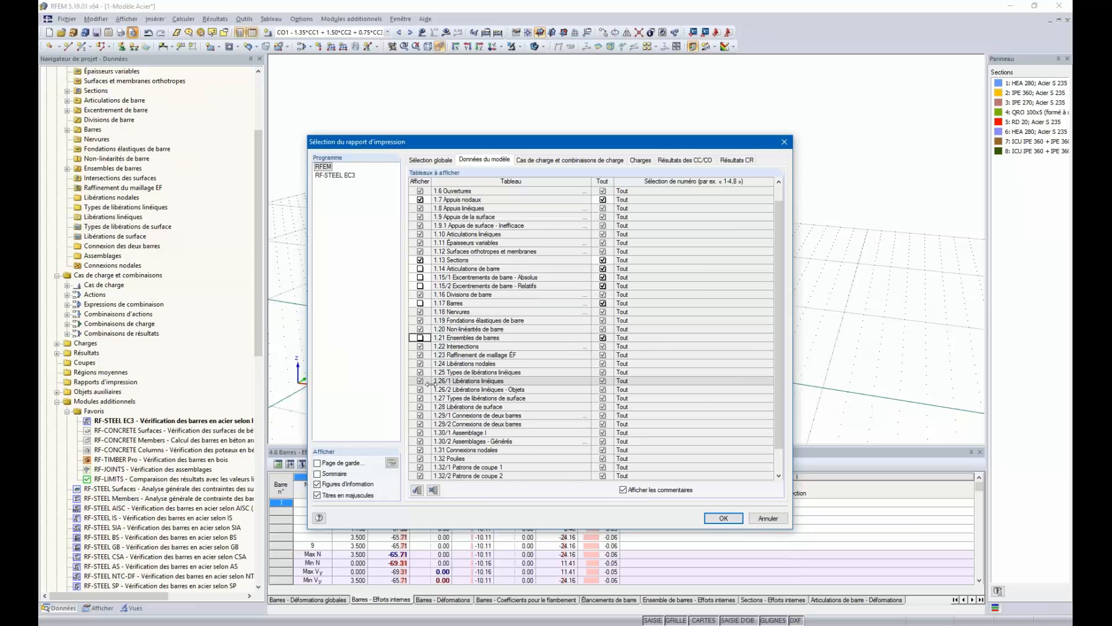
scroll(429, 384, "up", 2)
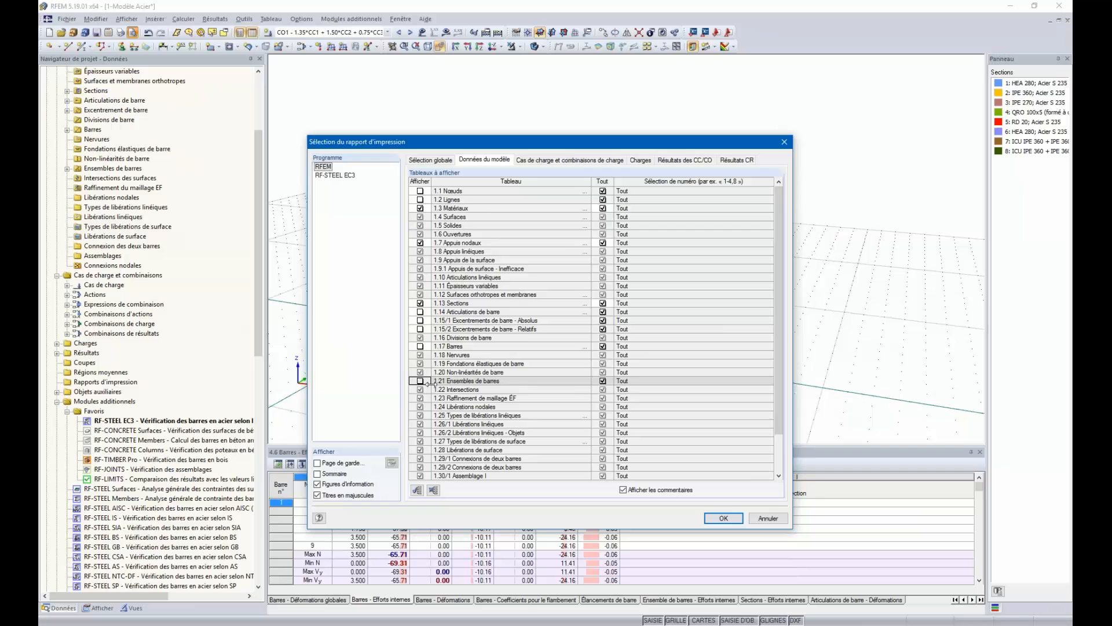
Step: Try to limit table 2.5 Combinaisons de charge to CO1 and CO3, and cancel the selection
left_click(536, 163)
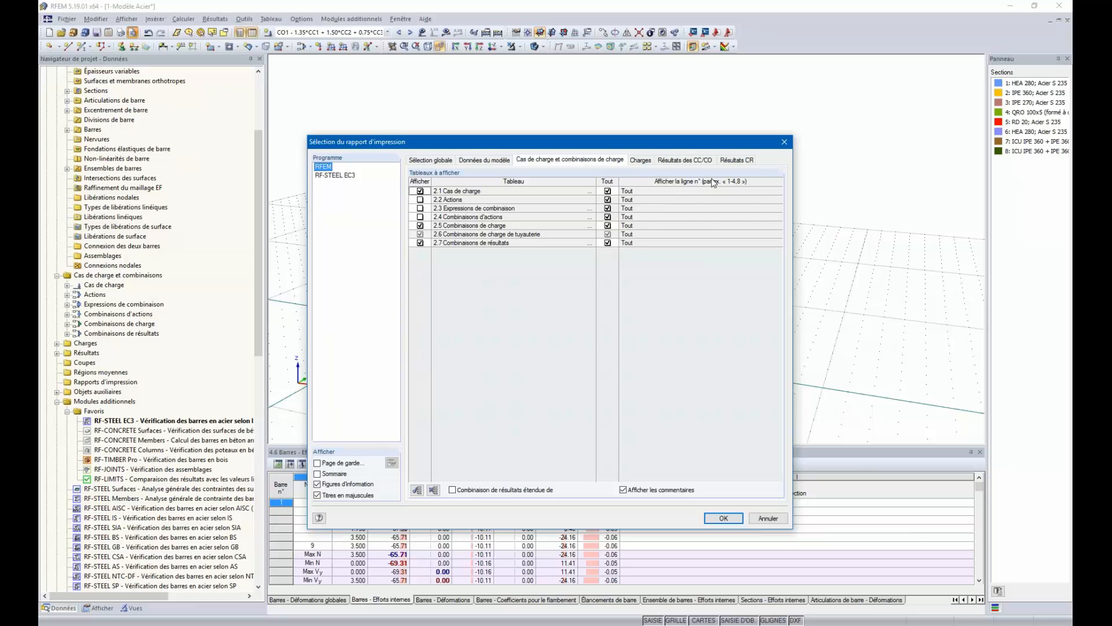
left_click(607, 225)
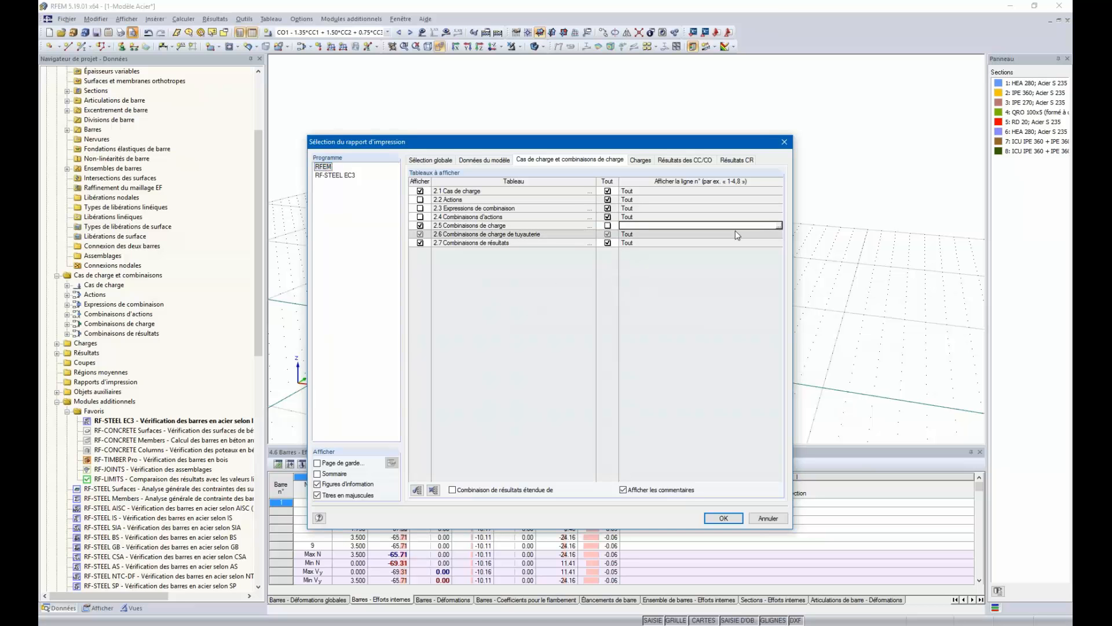
left_click(779, 225)
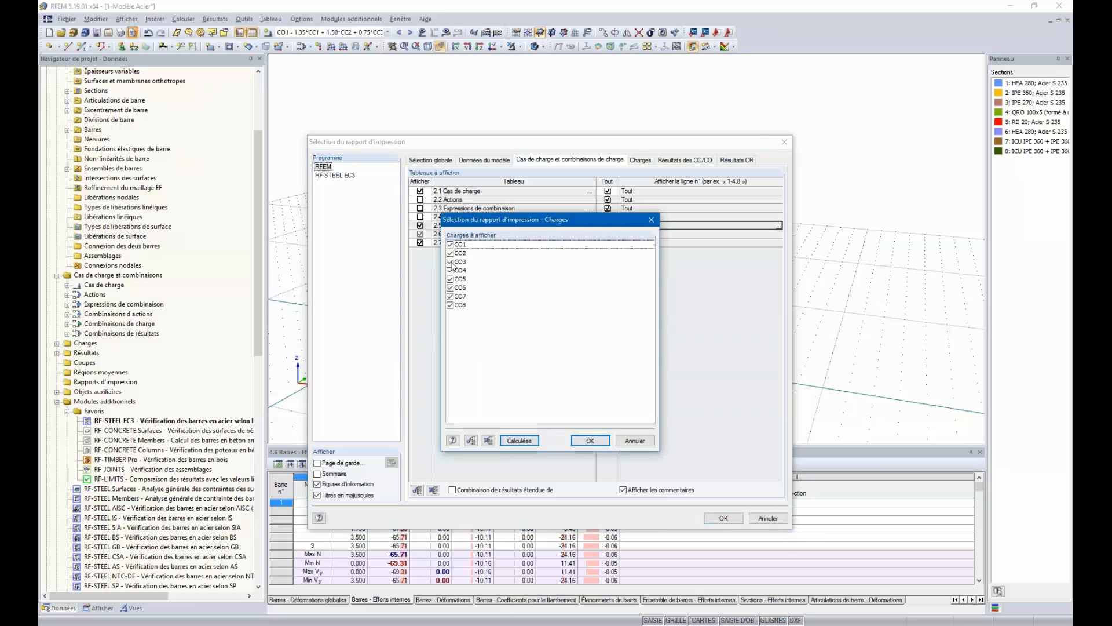
left_click(450, 254)
left_click(450, 270)
left_click(450, 279)
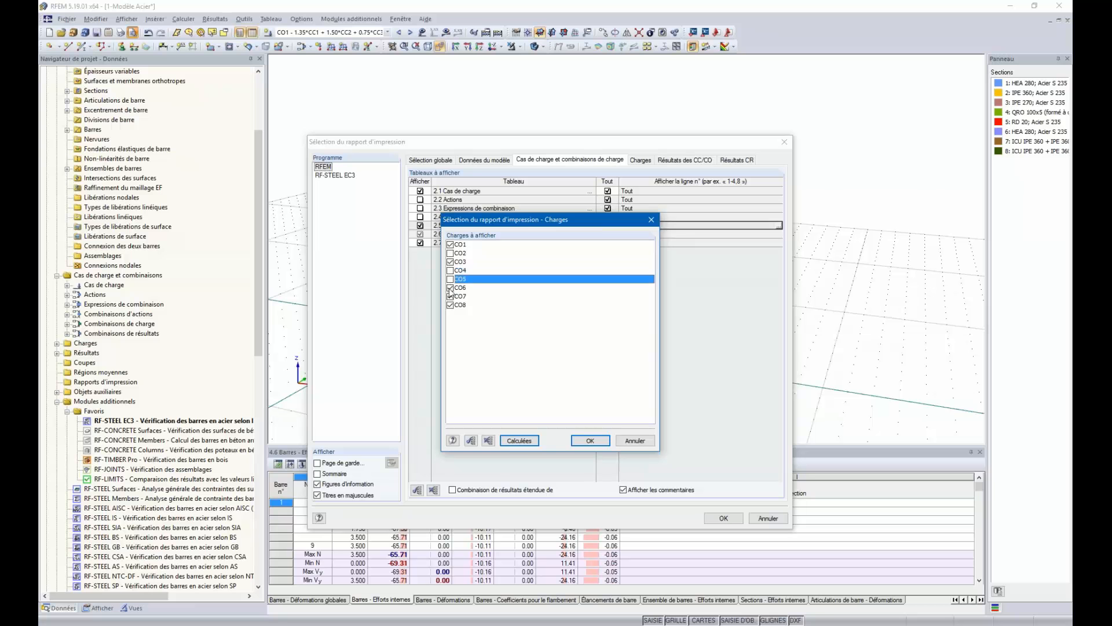
left_click(451, 287)
left_click(450, 296)
left_click(450, 304)
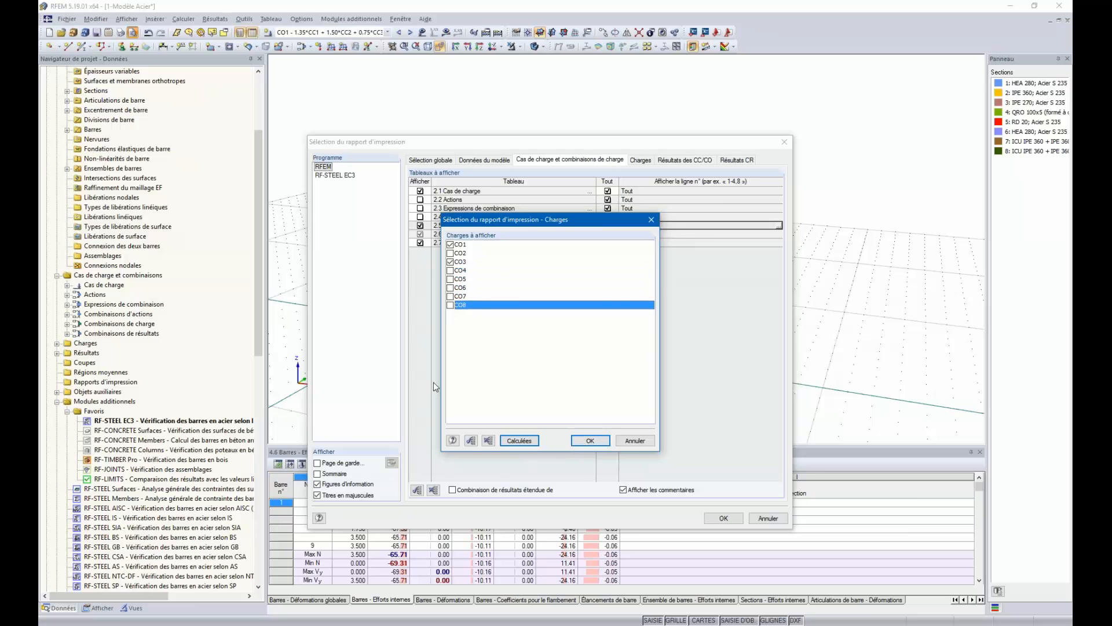
left_click(647, 442)
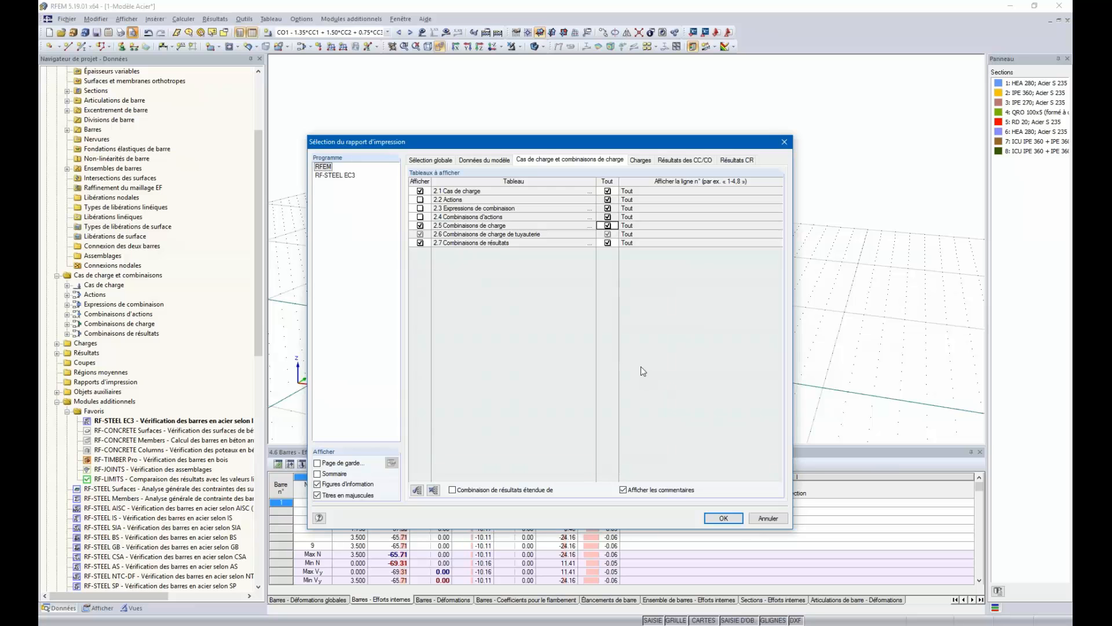
Step: Review the loads tables, and exclude 4.0 Résultats - Résumé and 4.12 Sections - Efforts internes from the CC/CO results
left_click(641, 160)
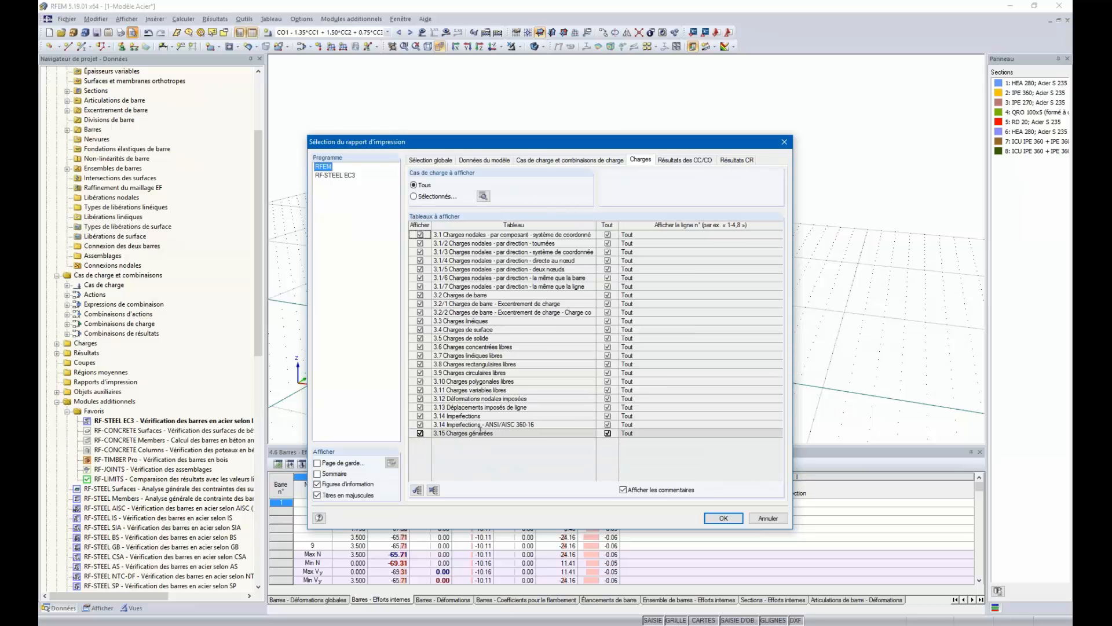
left_click(683, 159)
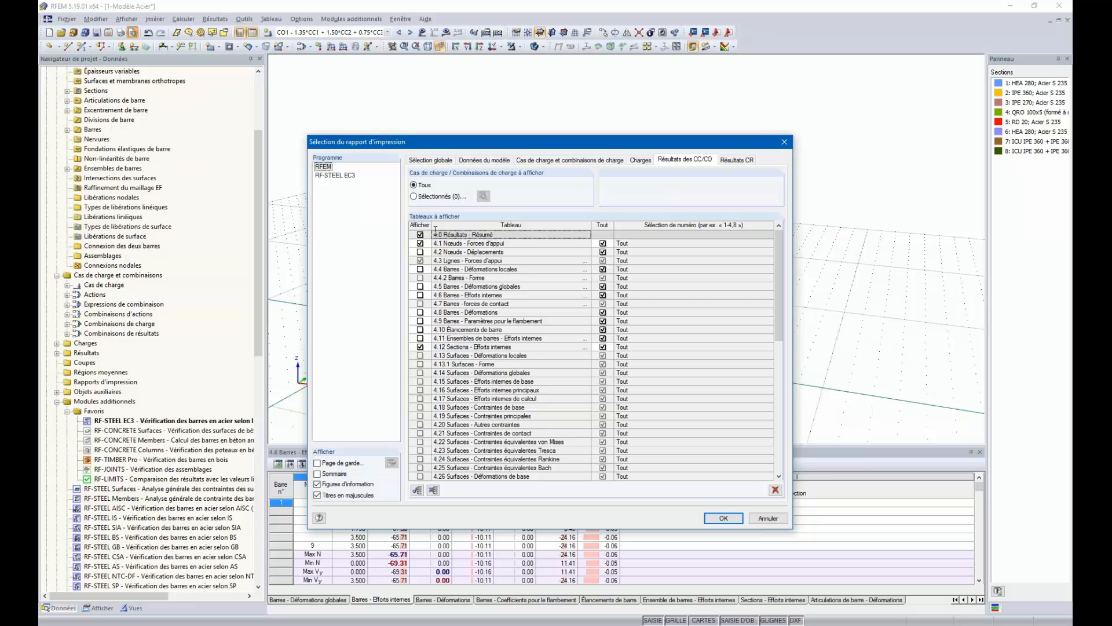
left_click(420, 234)
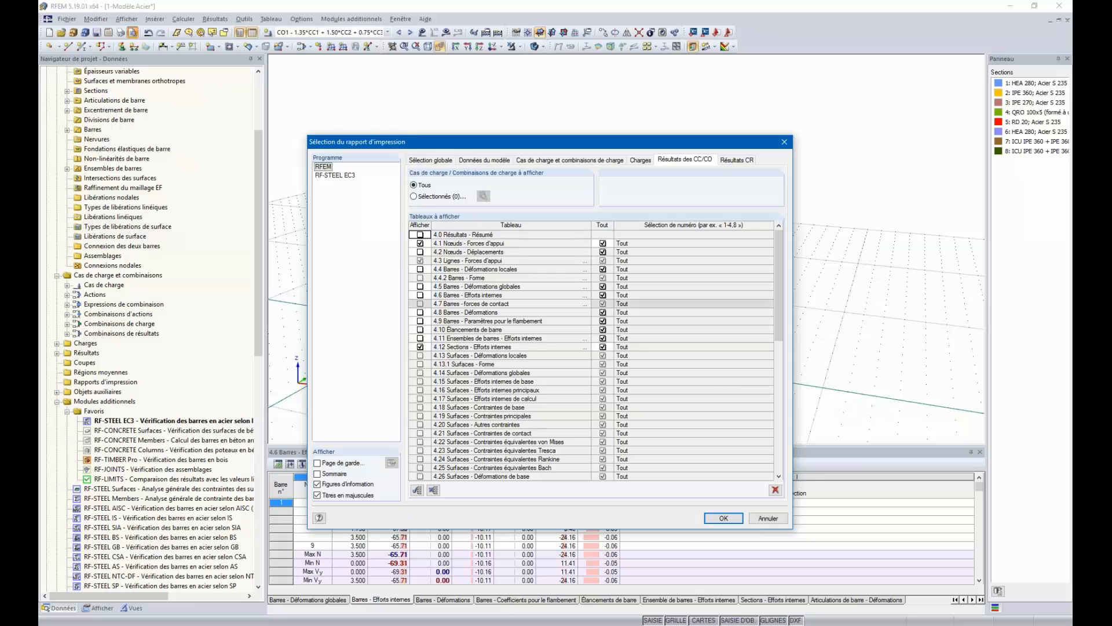
left_click(420, 346)
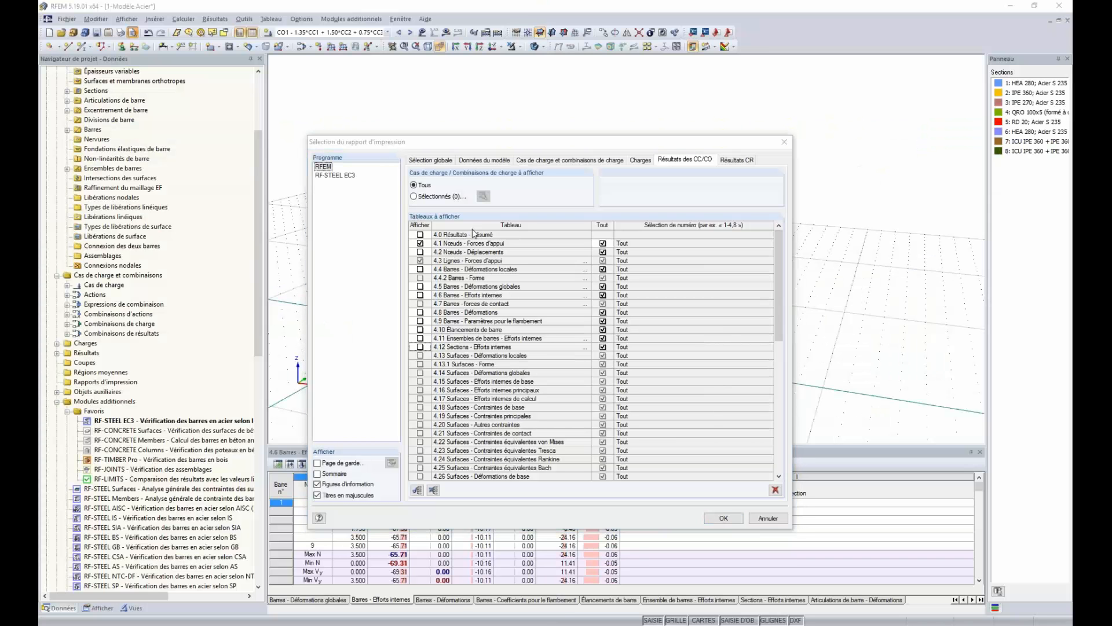
Step: Review the result combination tables and exclude the result combinations' results from the report's global selection
left_click(736, 161)
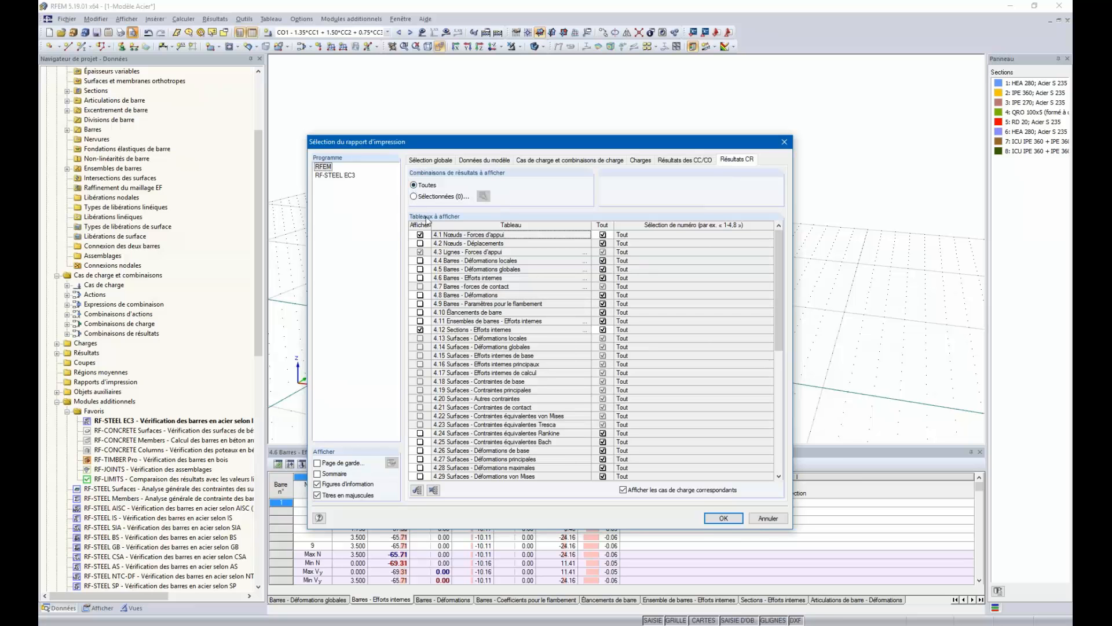
left_click(442, 162)
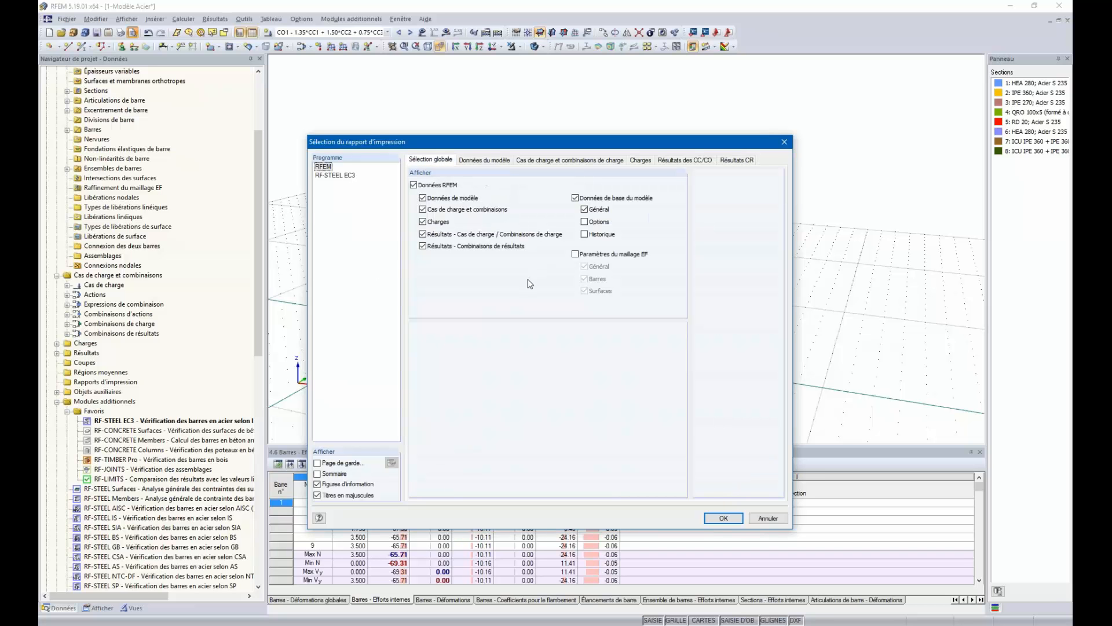
left_click(424, 247)
Step: Restrict the report's CC/CO results to the selected load cases CC1 to CC5
left_click(678, 161)
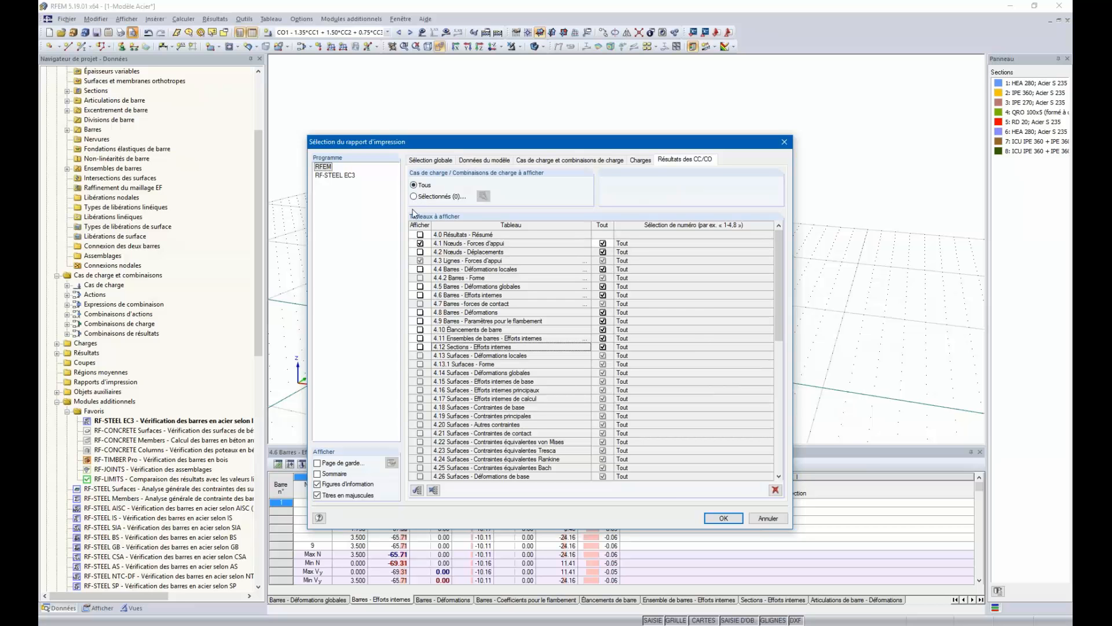
left_click(414, 197)
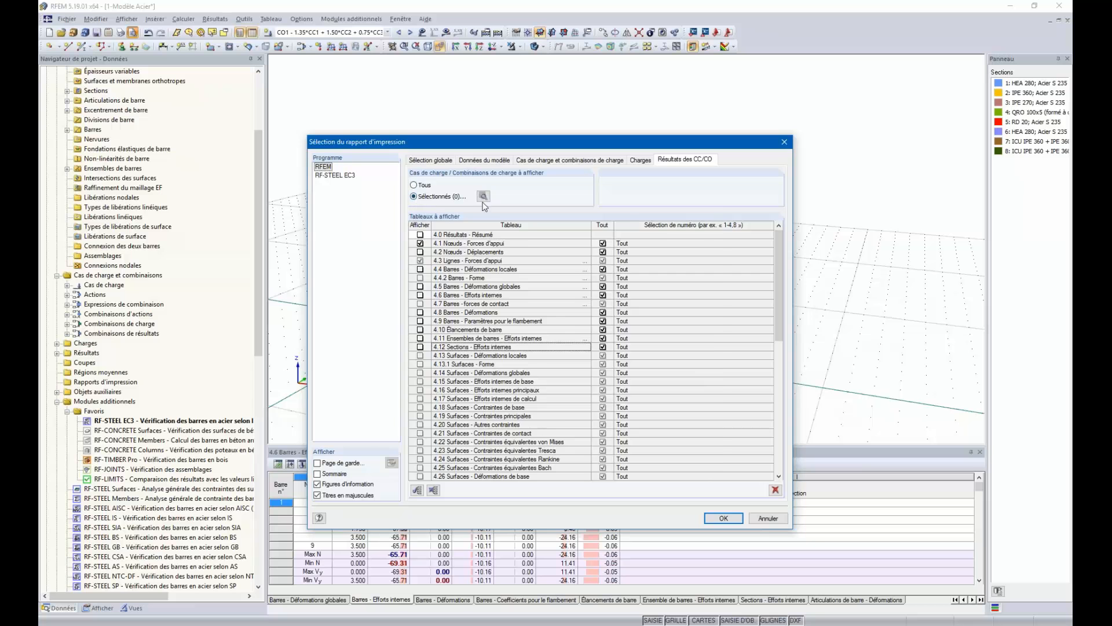
left_click(483, 196)
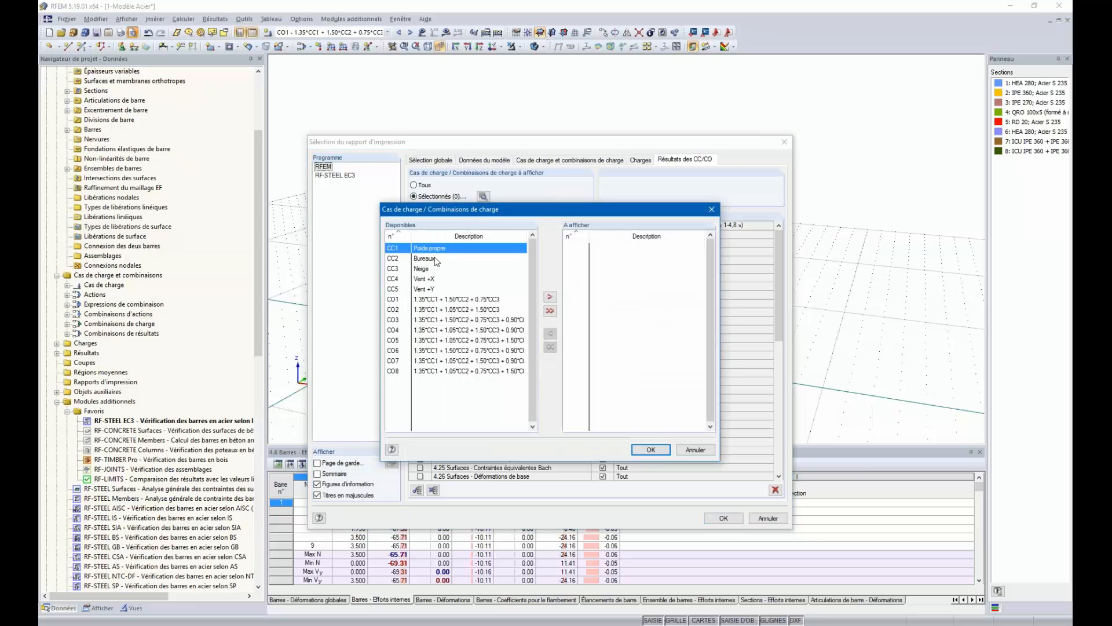
left_click(434, 288, "shift")
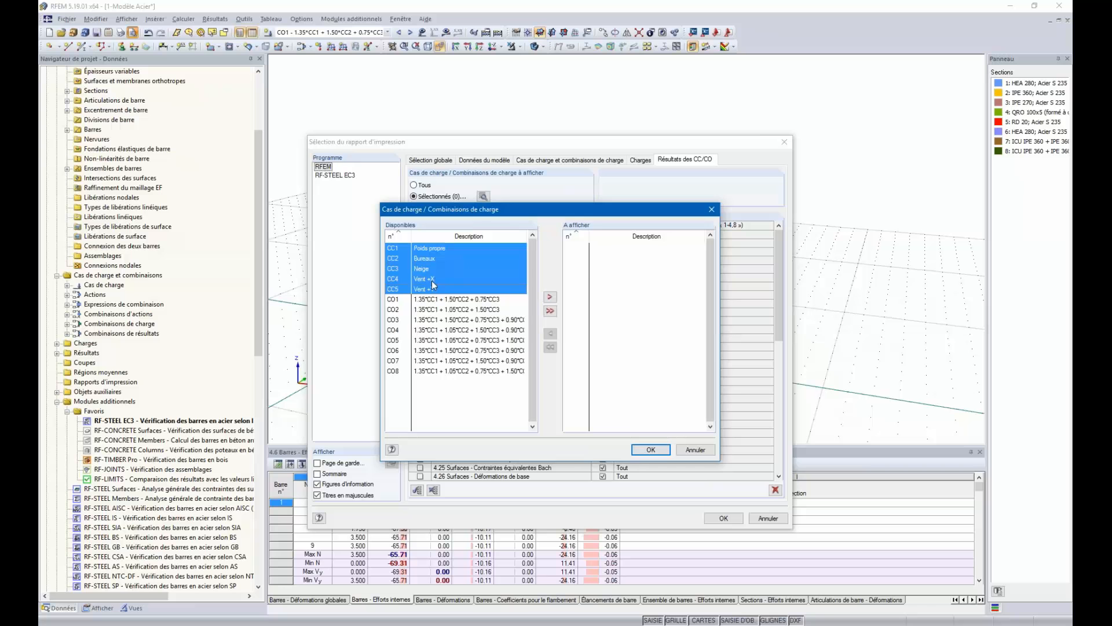
left_click(551, 297)
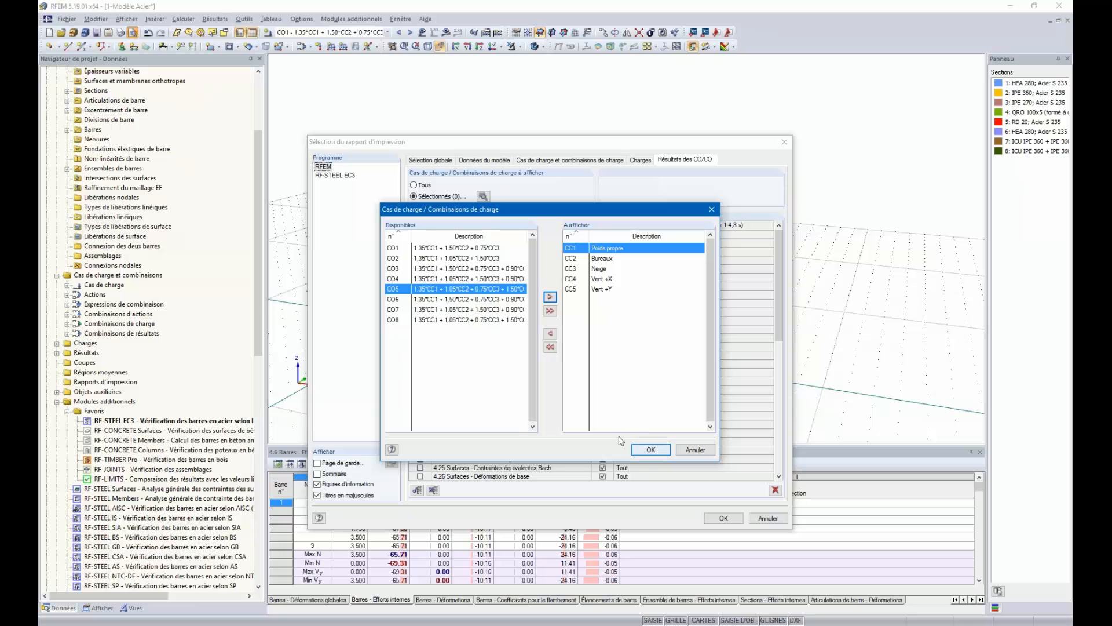
left_click(650, 449)
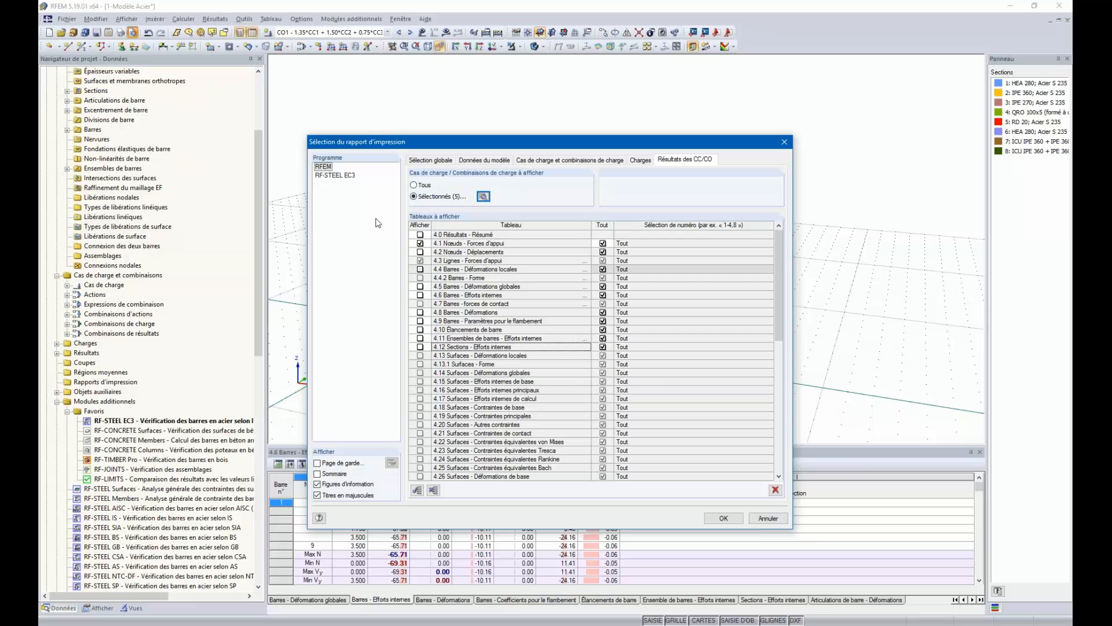
Step: Review the RF-STEEL EC3 module's cases and input data for the report, keeping all cases displayed
left_click(346, 175)
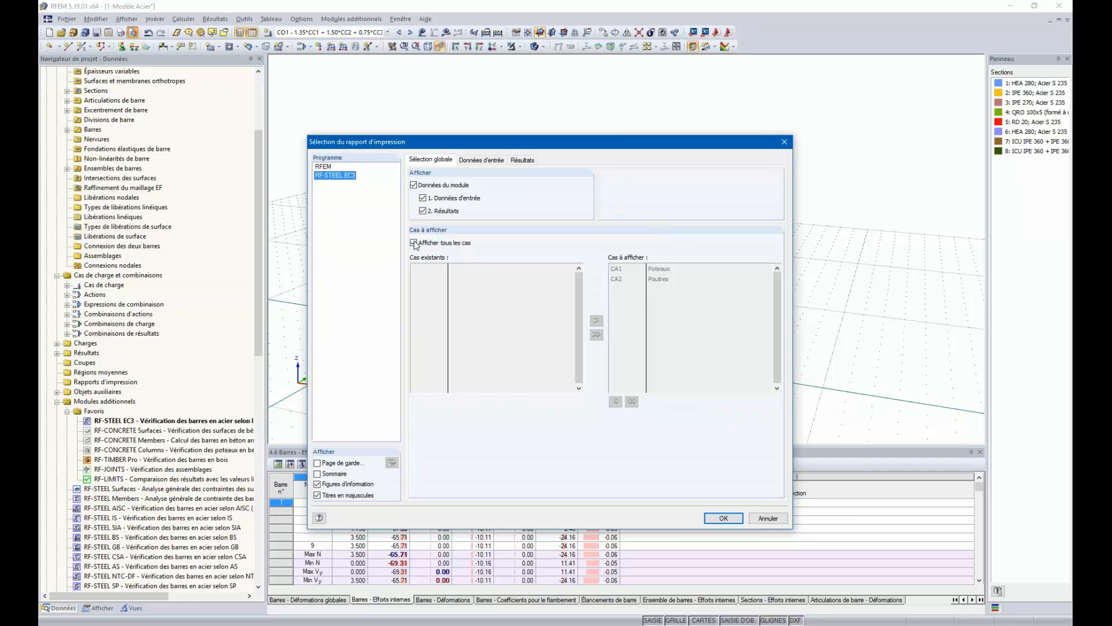
left_click(414, 243)
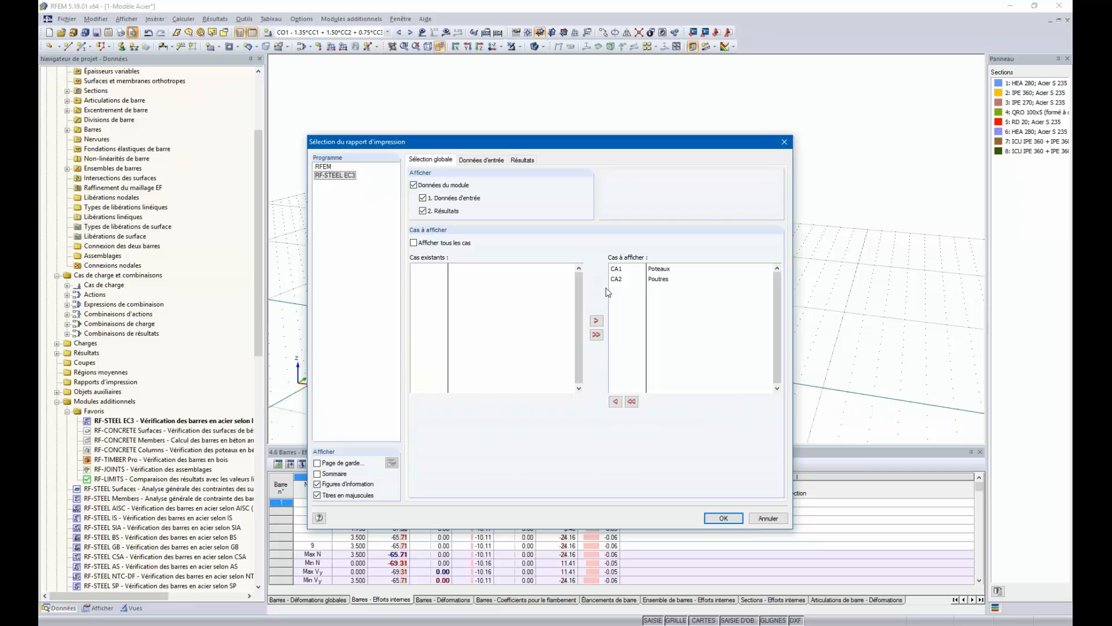
left_click(414, 243)
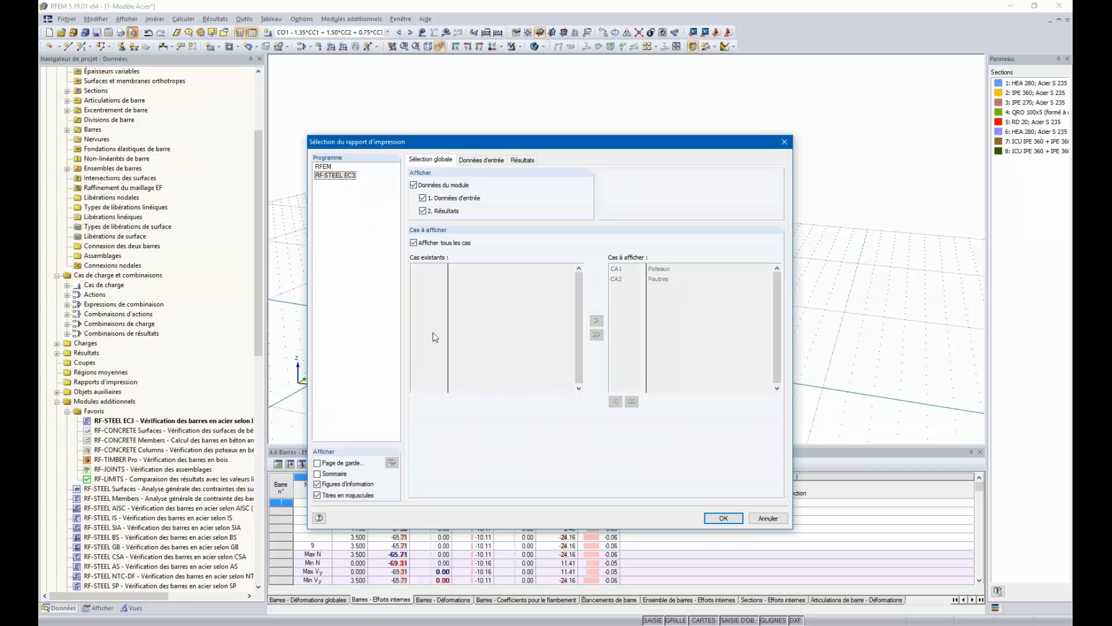
left_click(488, 160)
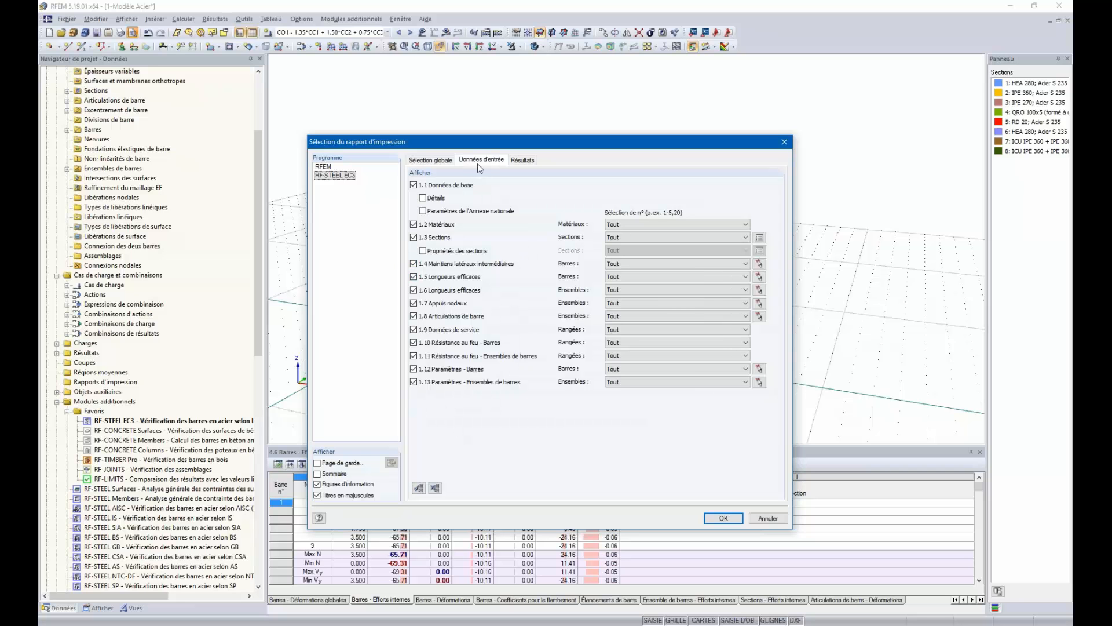
Step: Try a custom filter value of 0.5 on the RF-STEEL EC3 results 2.3 Vérification par ensemble de barres, and remove the filter
left_click(524, 161)
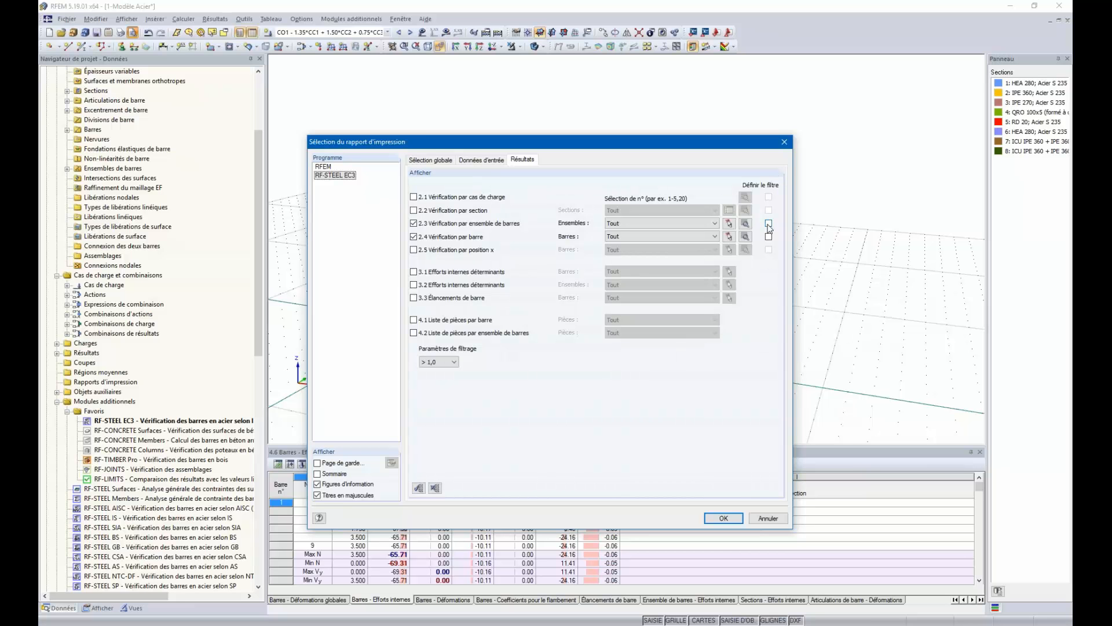
left_click(769, 224)
left_click(450, 365)
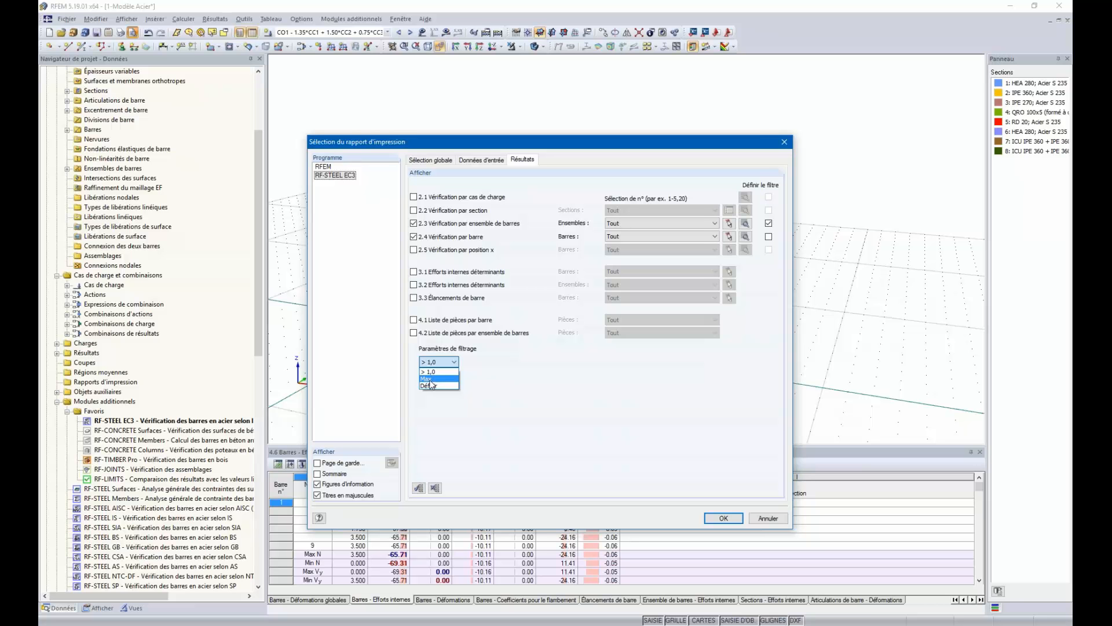
left_click(430, 385)
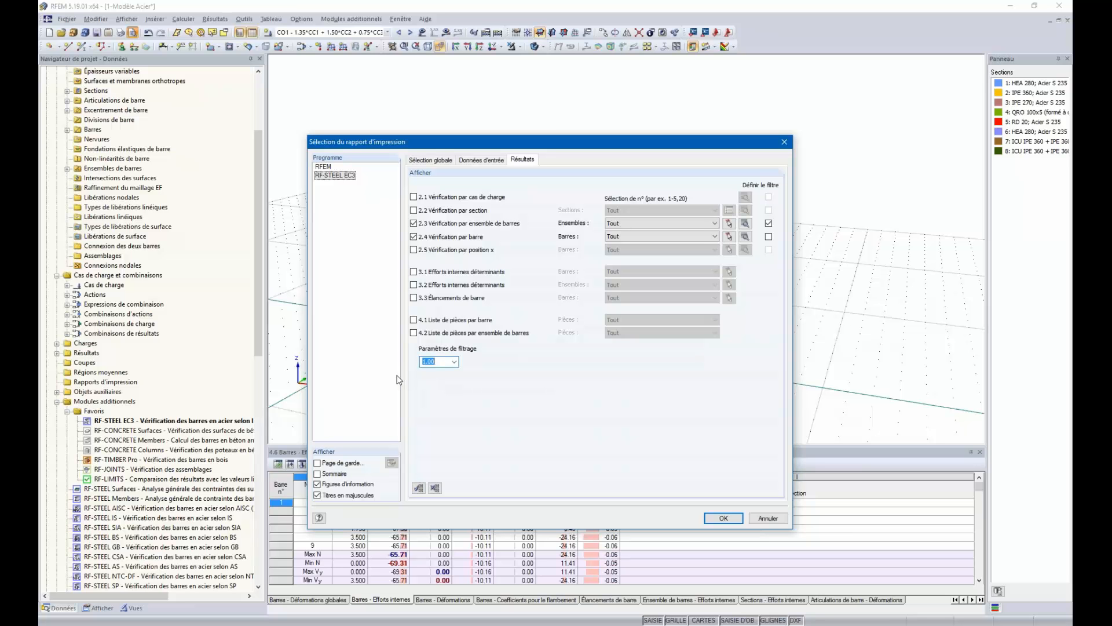
type("0.5")
left_click(769, 223)
left_click(452, 359)
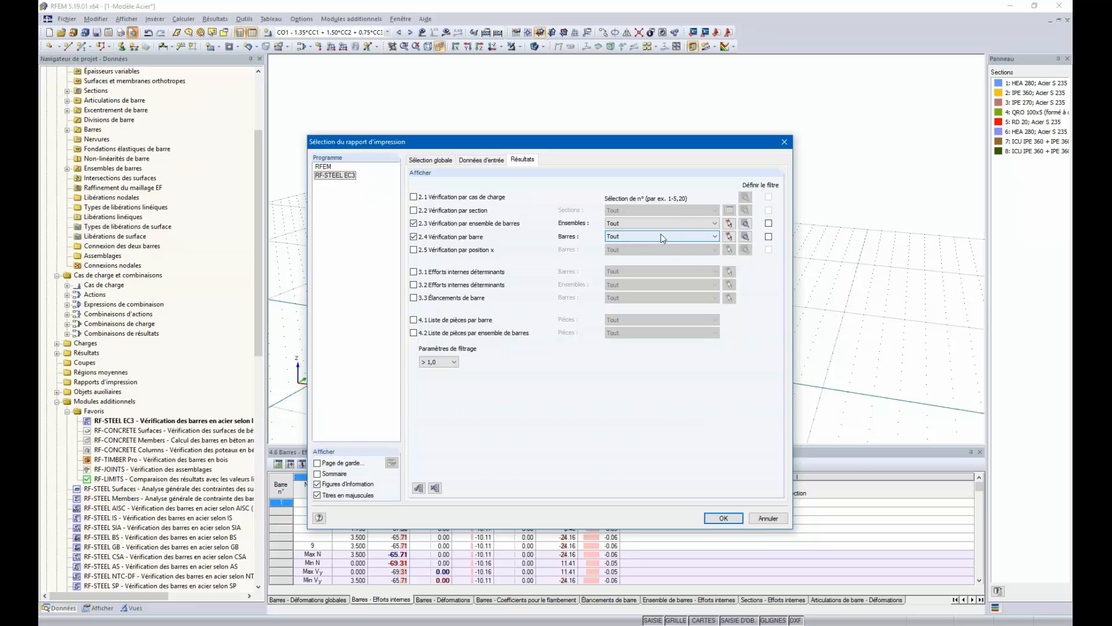
Step: Examine the intermediate results options for 2.4 Vérification par barre and close them without changes
left_click(746, 236)
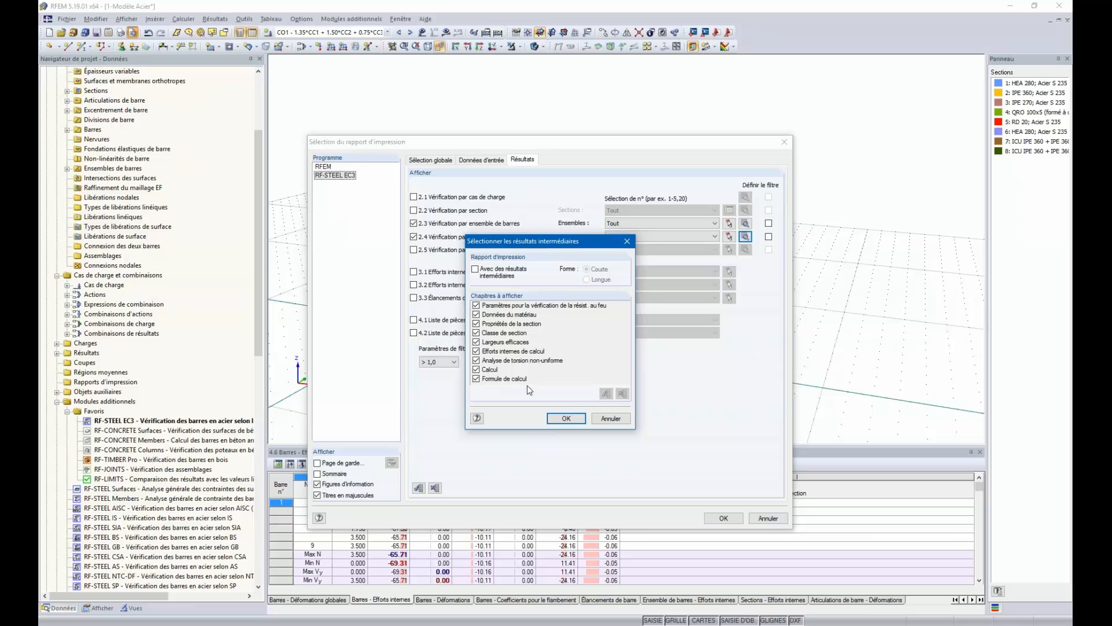
left_click(627, 241)
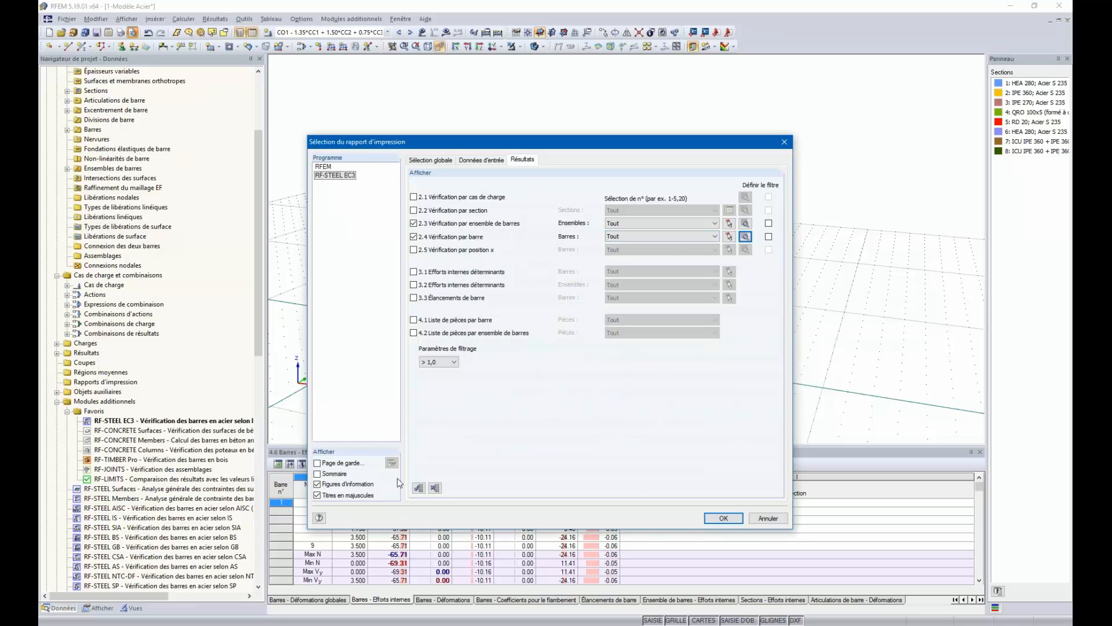
Step: Include the Sommaire in the report, confirm the content selection and generate the print report
left_click(317, 474)
left_click(324, 167)
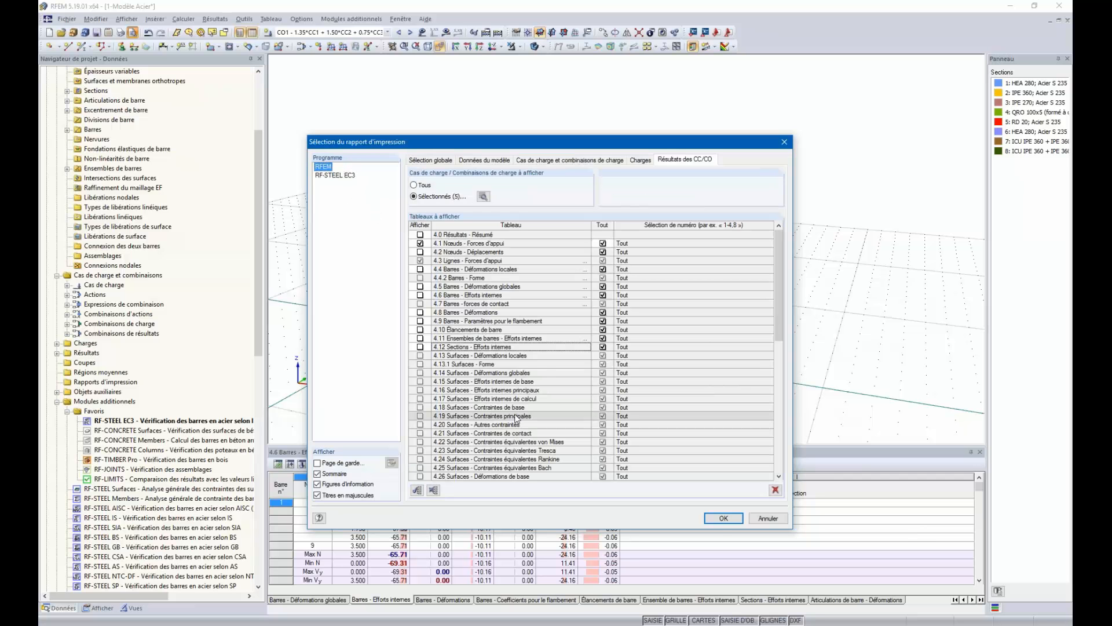
left_click(724, 517)
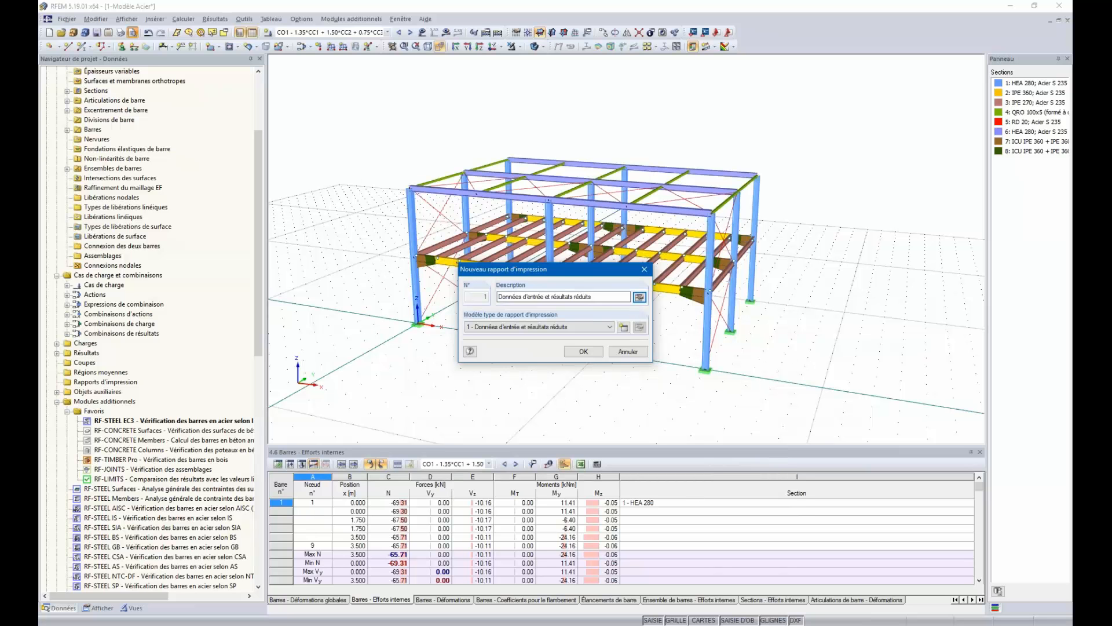
left_click(583, 352)
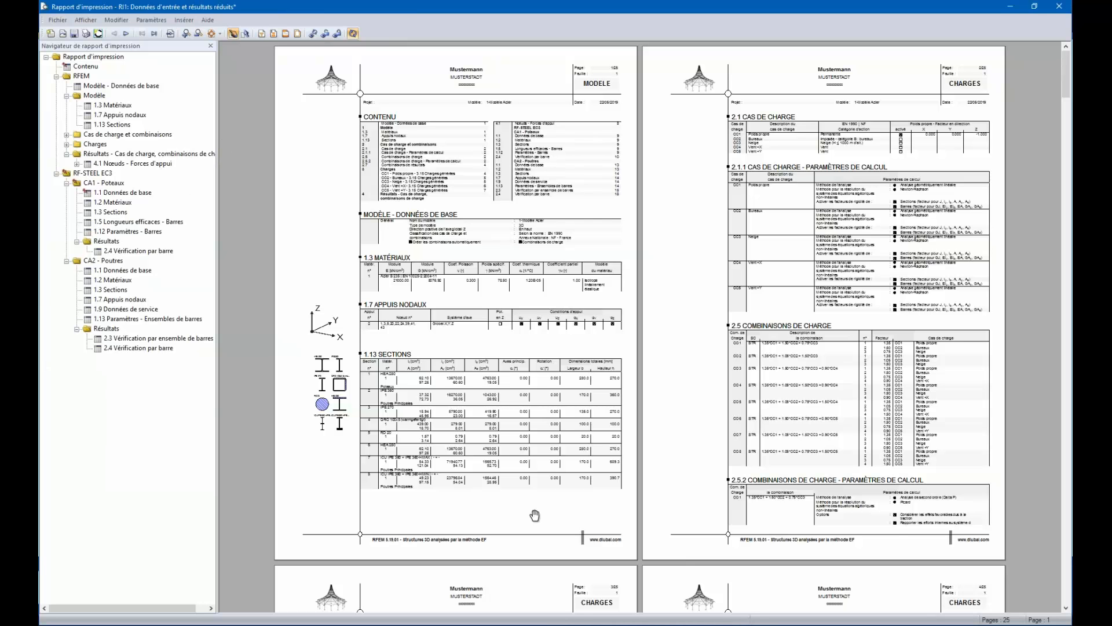
Step: Display the RF-STEEL EC3 chapter CA1 - Poteaux in the generated print report
left_click(113, 184)
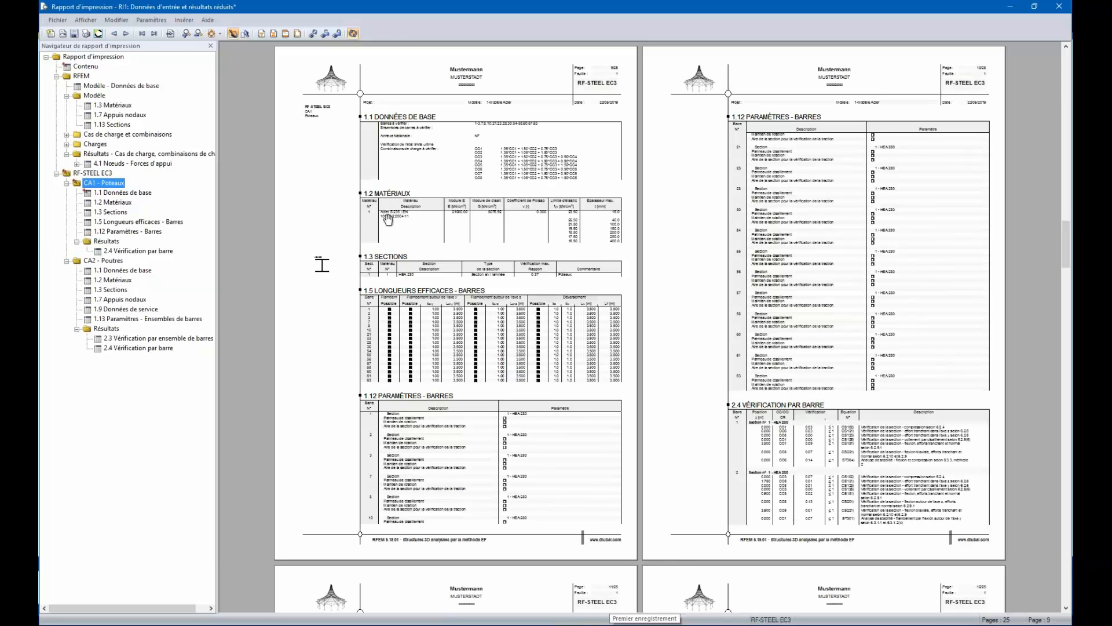
Step: Display the RFEM chapter of the report and turn off the table numbering
left_click(82, 76)
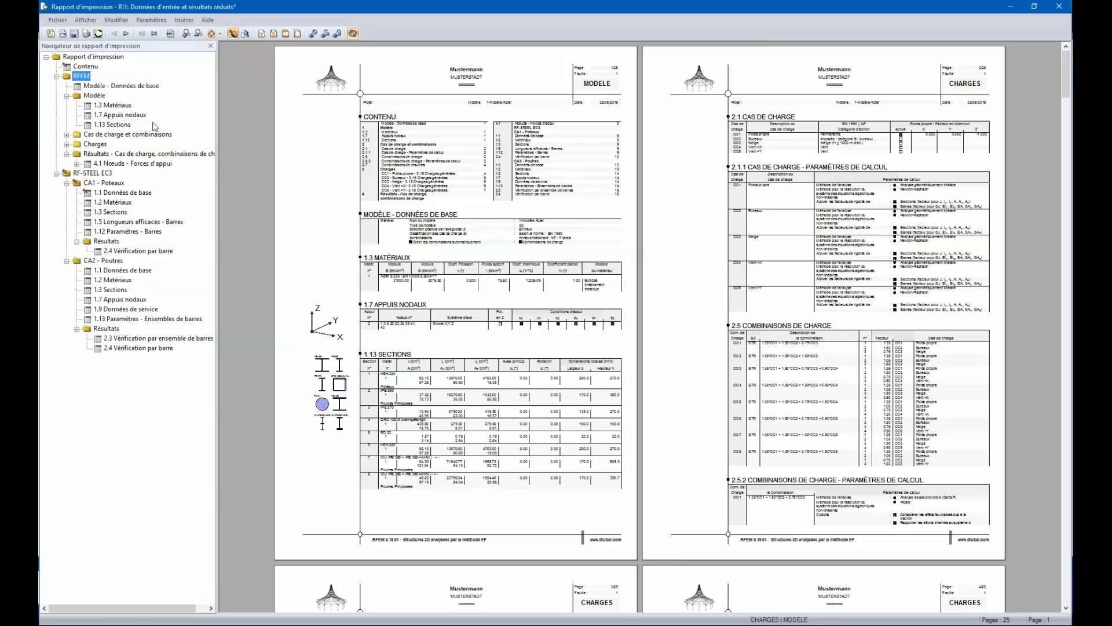
left_click(83, 20)
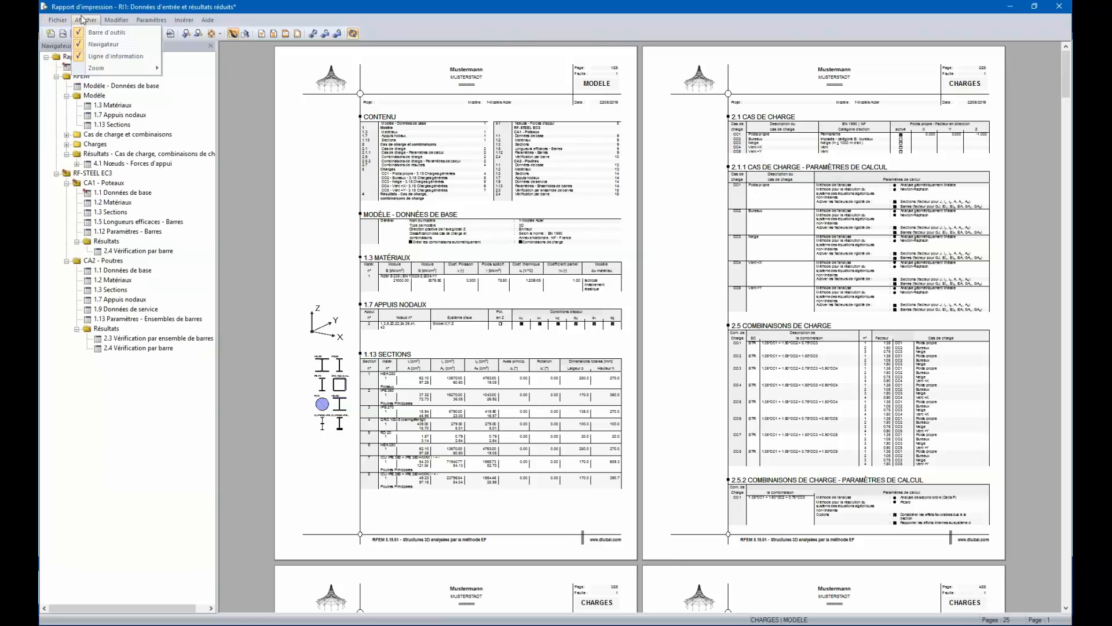
mouse_move(59, 20)
mouse_move(106, 22)
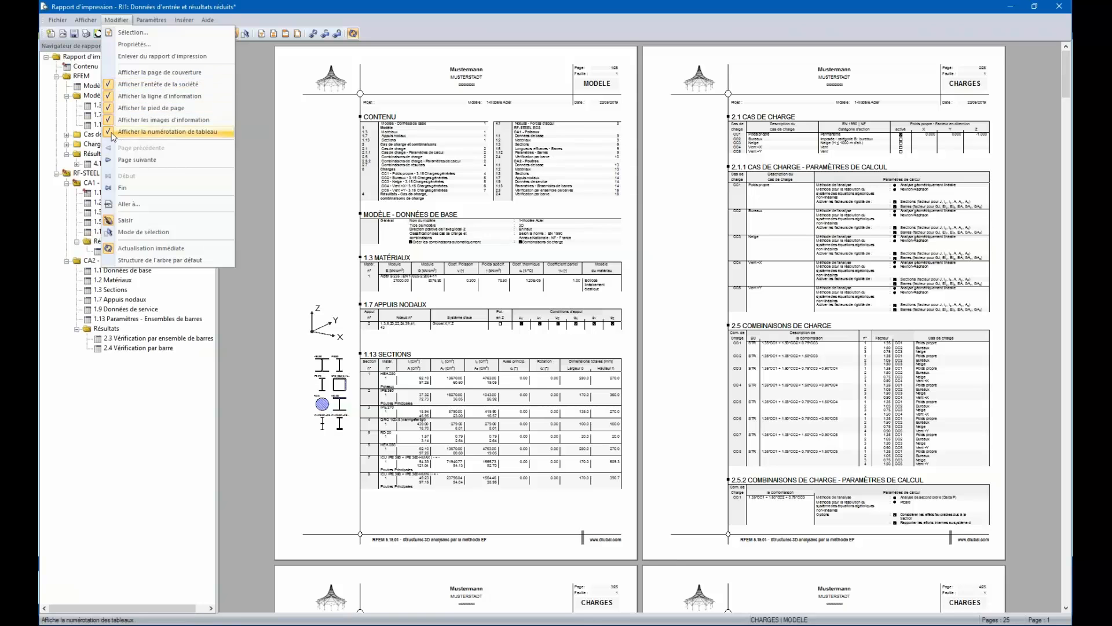
left_click(112, 136)
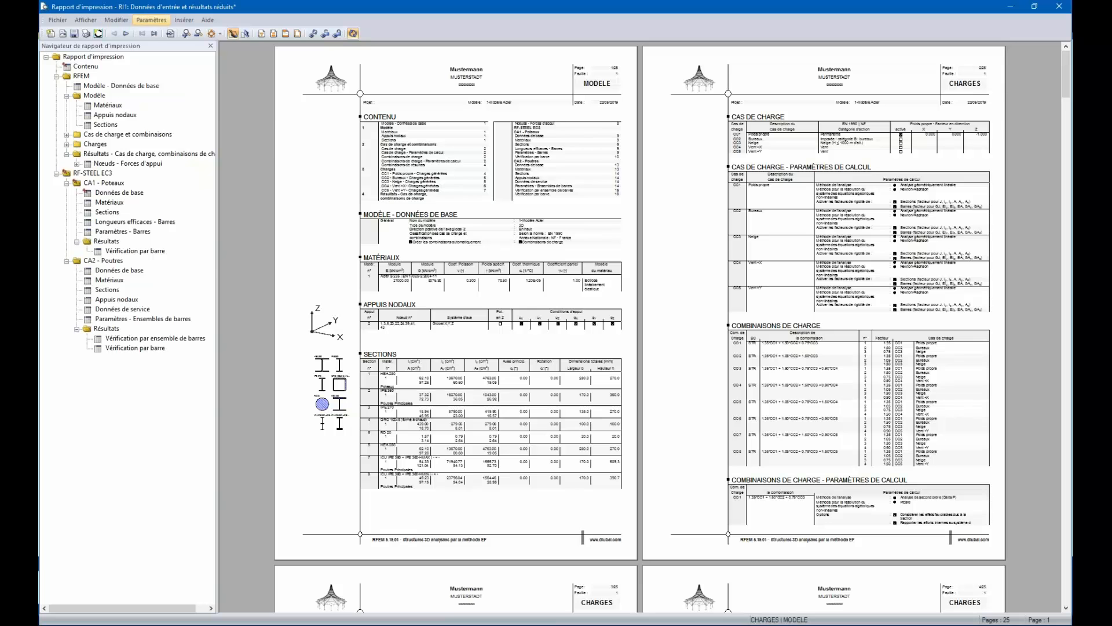
left_click(139, 22)
left_click(139, 21)
left_click(116, 20)
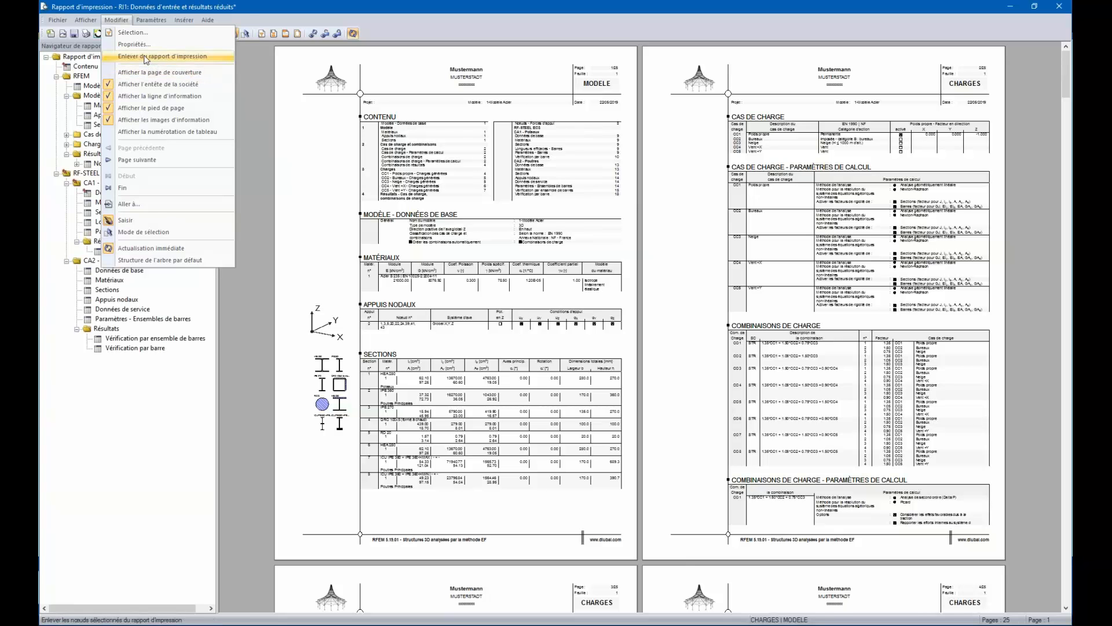
key("Left")
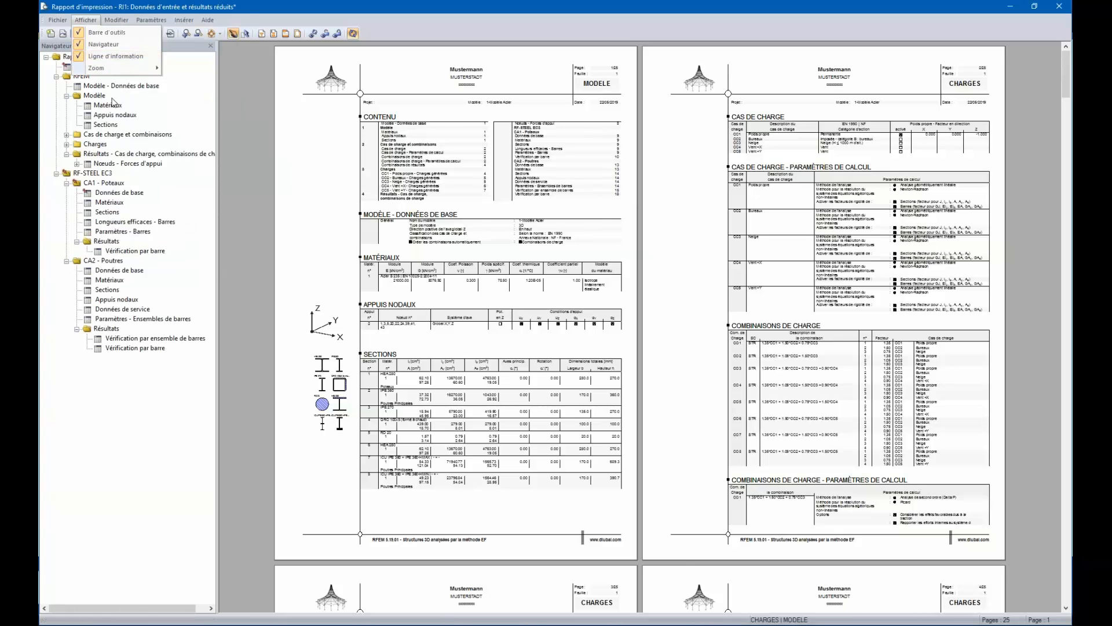
mouse_move(117, 21)
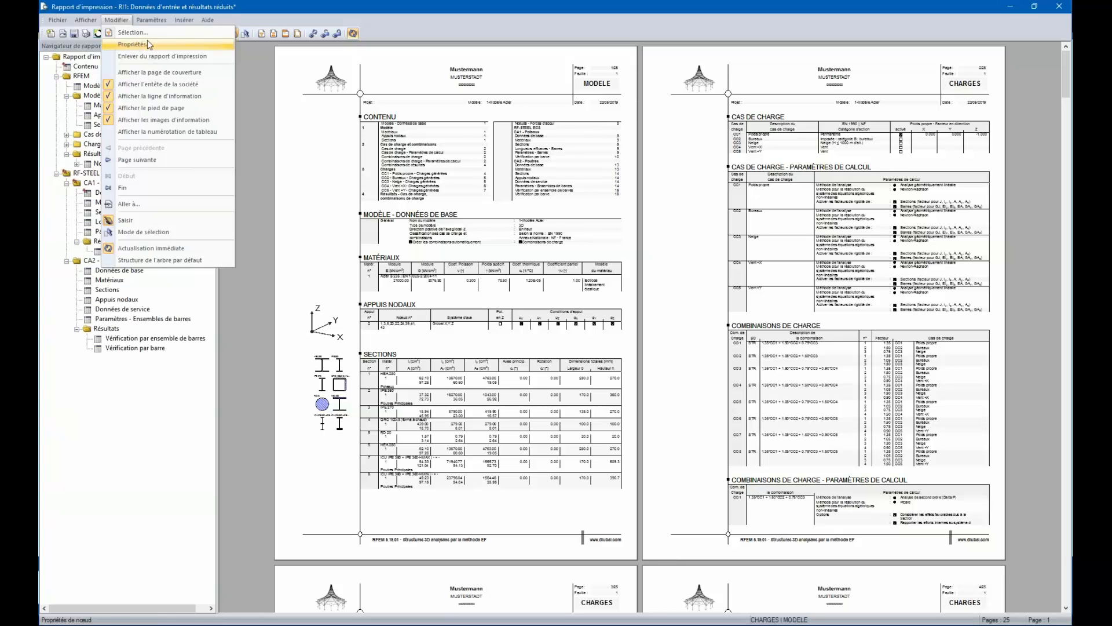
Step: Set the print report language to Anglais
mouse_move(156, 24)
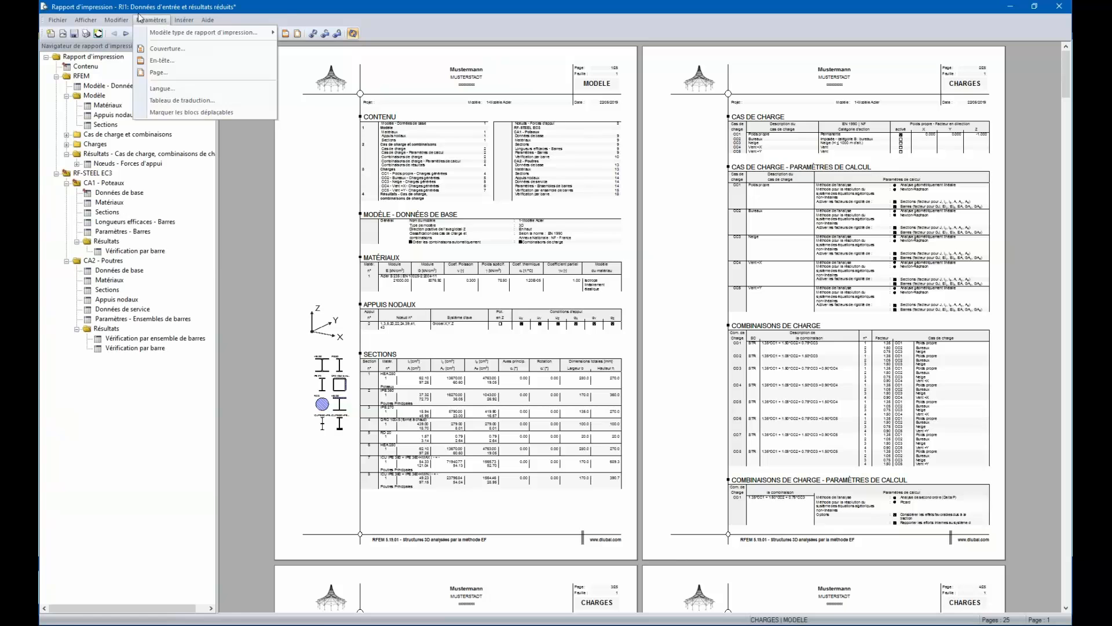
left_click(168, 91)
left_click_drag(112, 15, 467, 110)
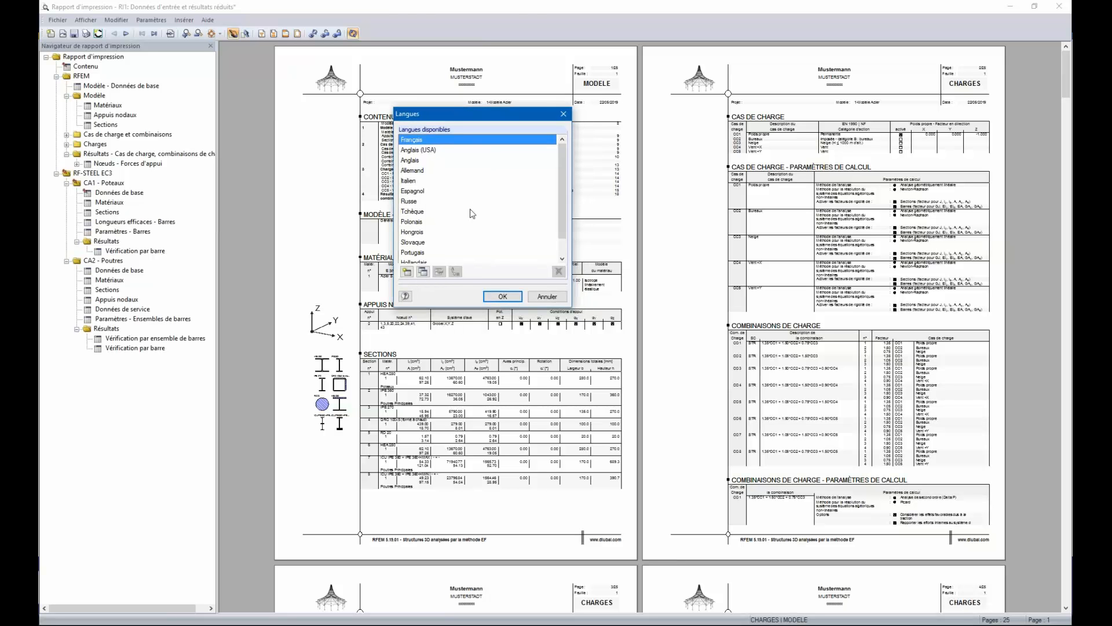
left_click(414, 162)
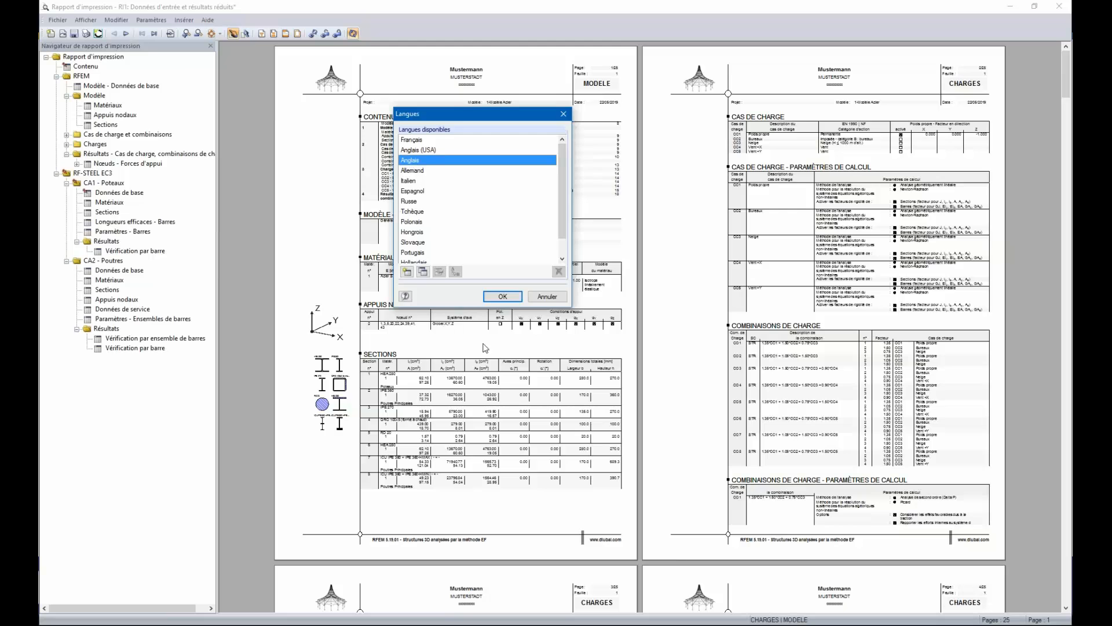
left_click(502, 296)
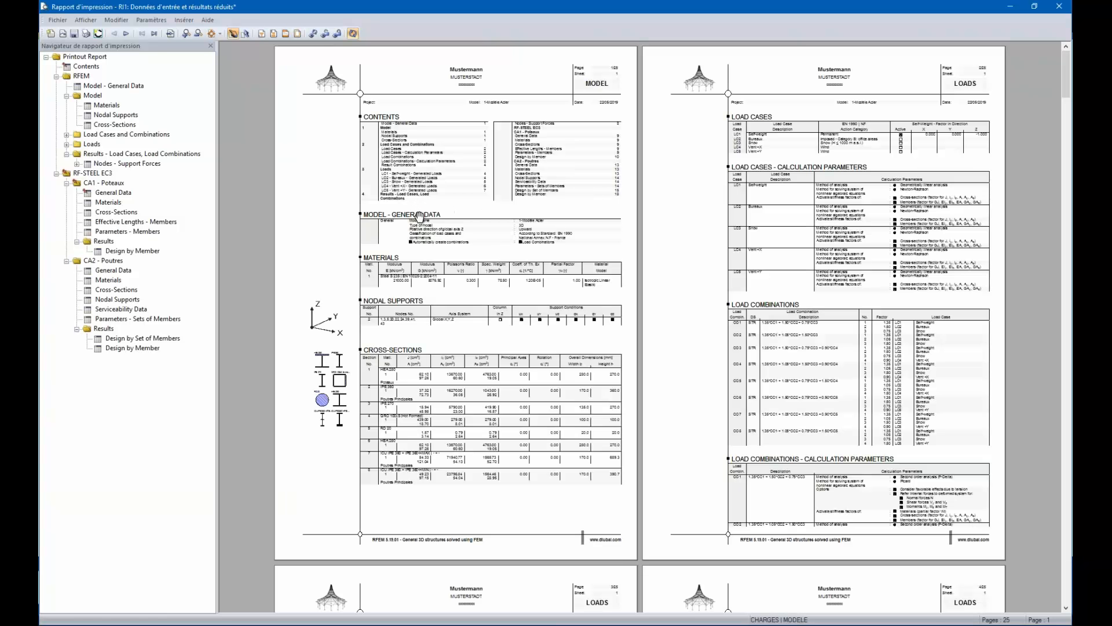
Step: Examine the translated report at a larger zoom, from the contents and model data through to the load cases
left_click(151, 20)
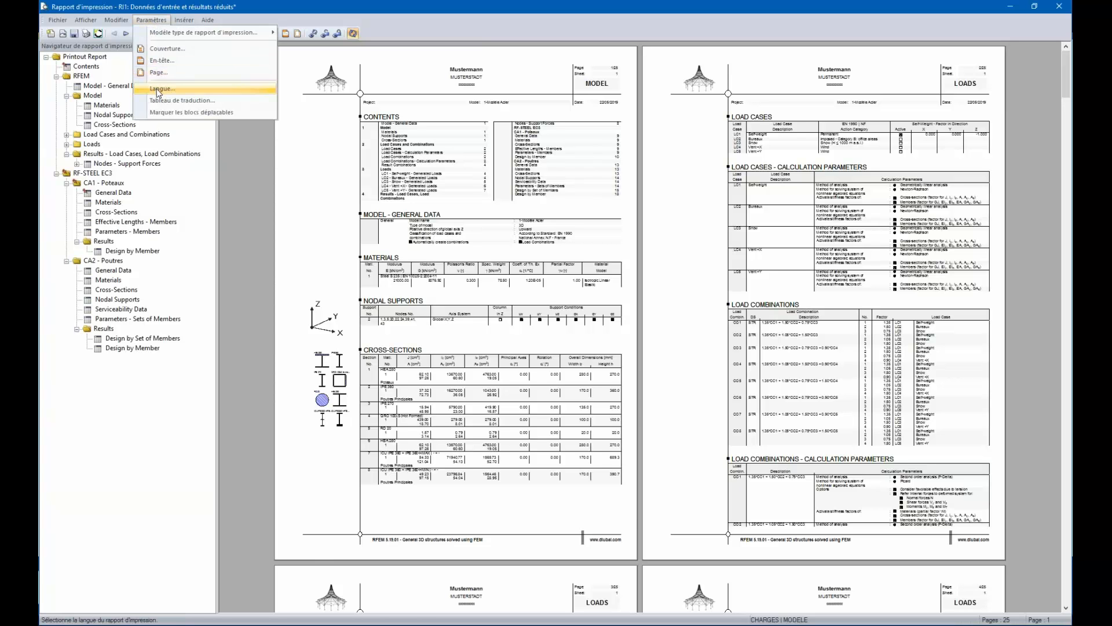
scroll(453, 223, "down", 1)
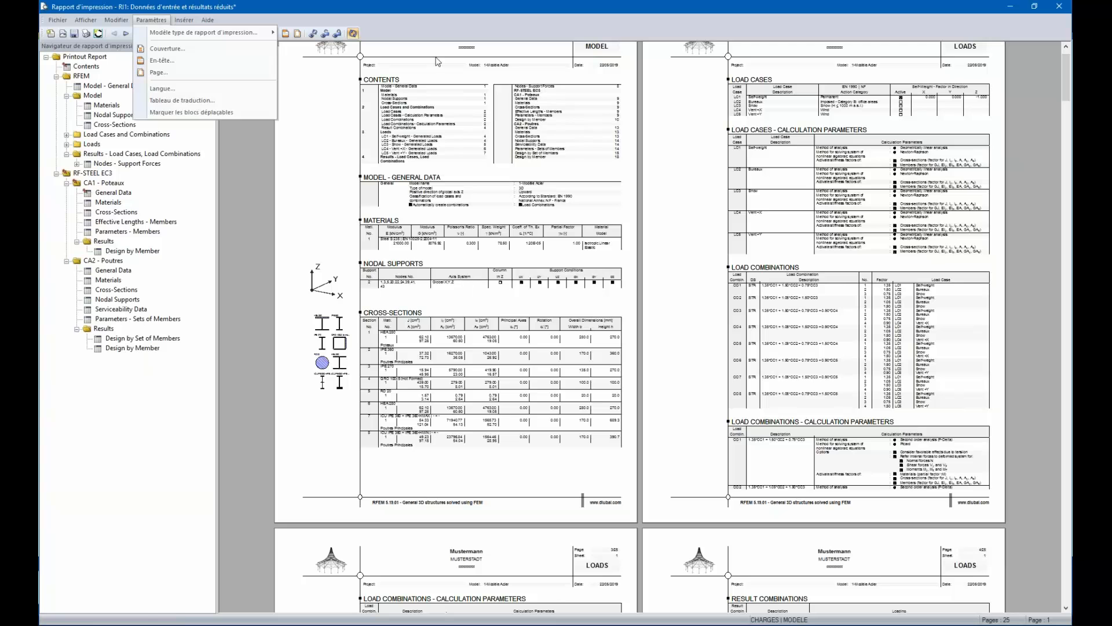
left_click(426, 38)
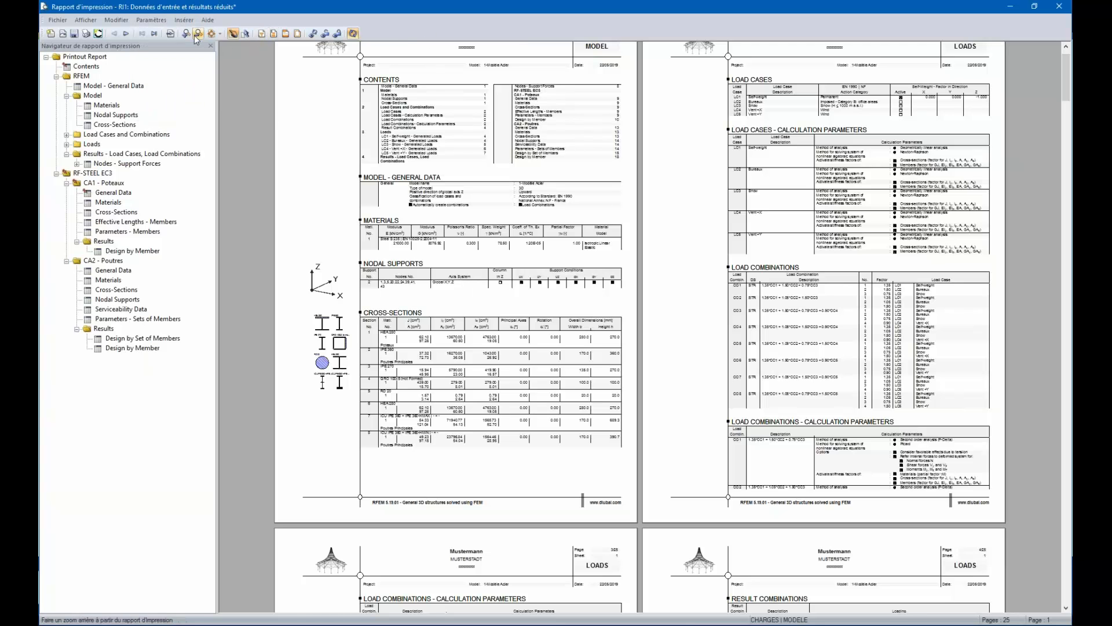
left_click(212, 35)
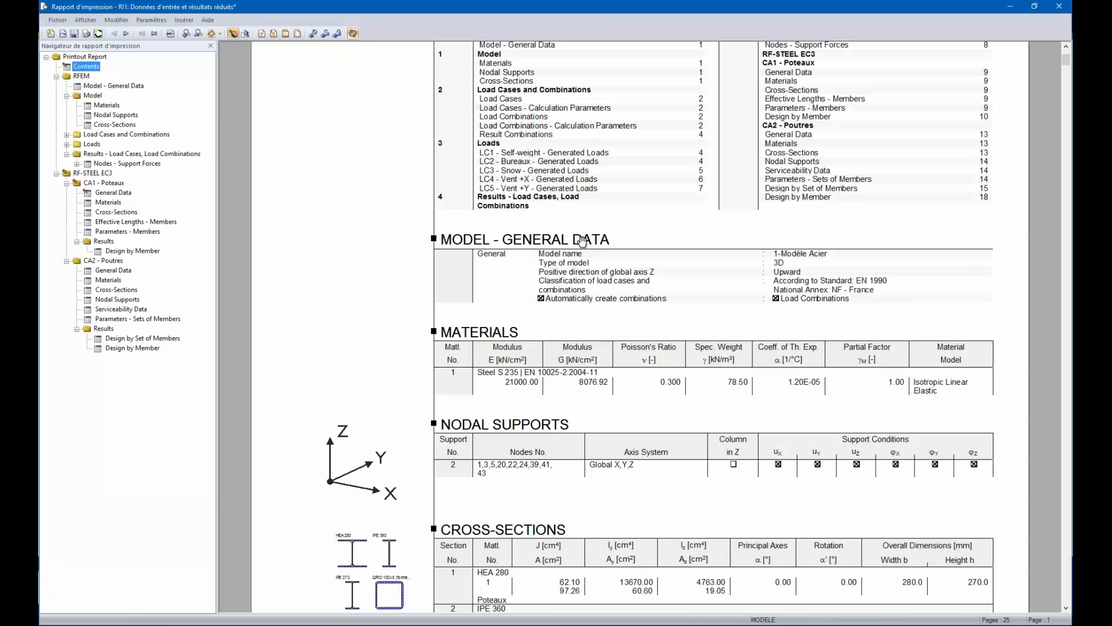
scroll(580, 325, "down", 5)
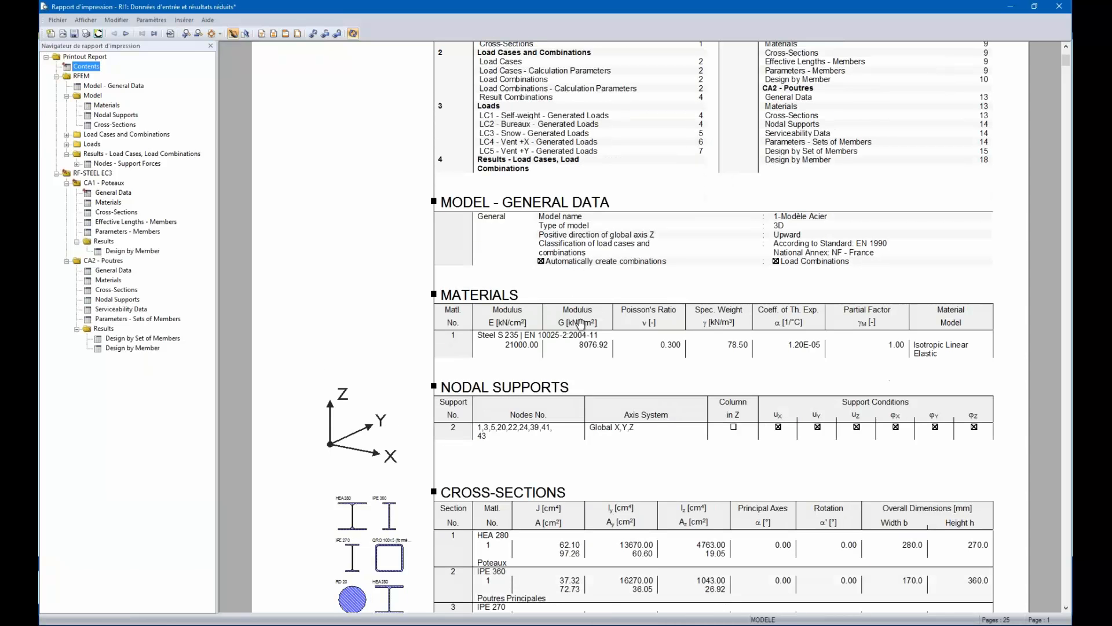
scroll(580, 300, "down", 4)
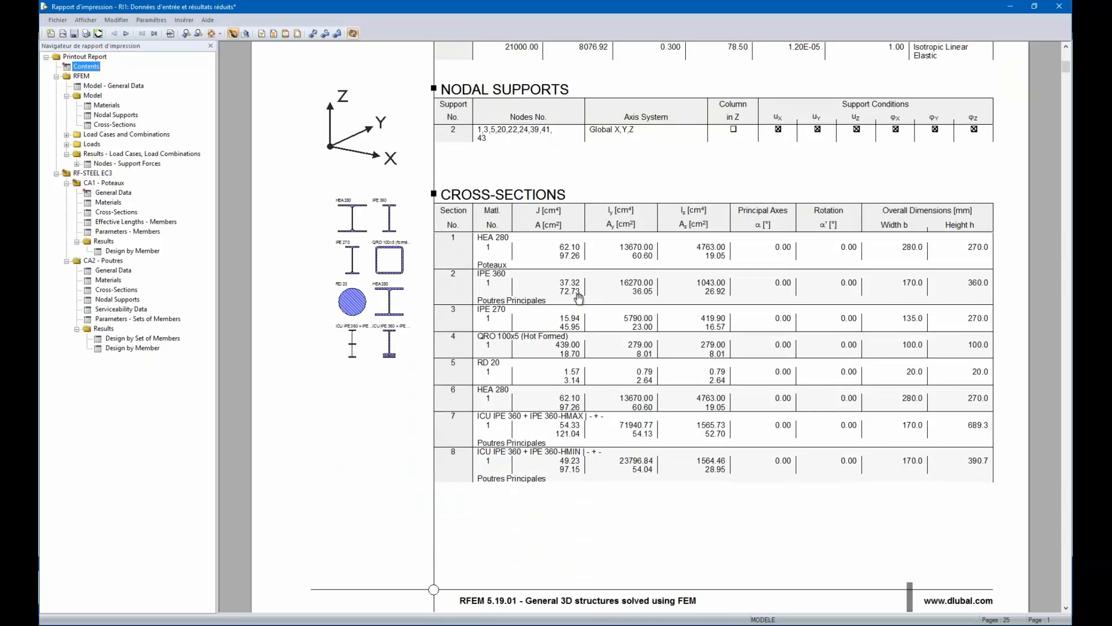
scroll(578, 298, "down", 10)
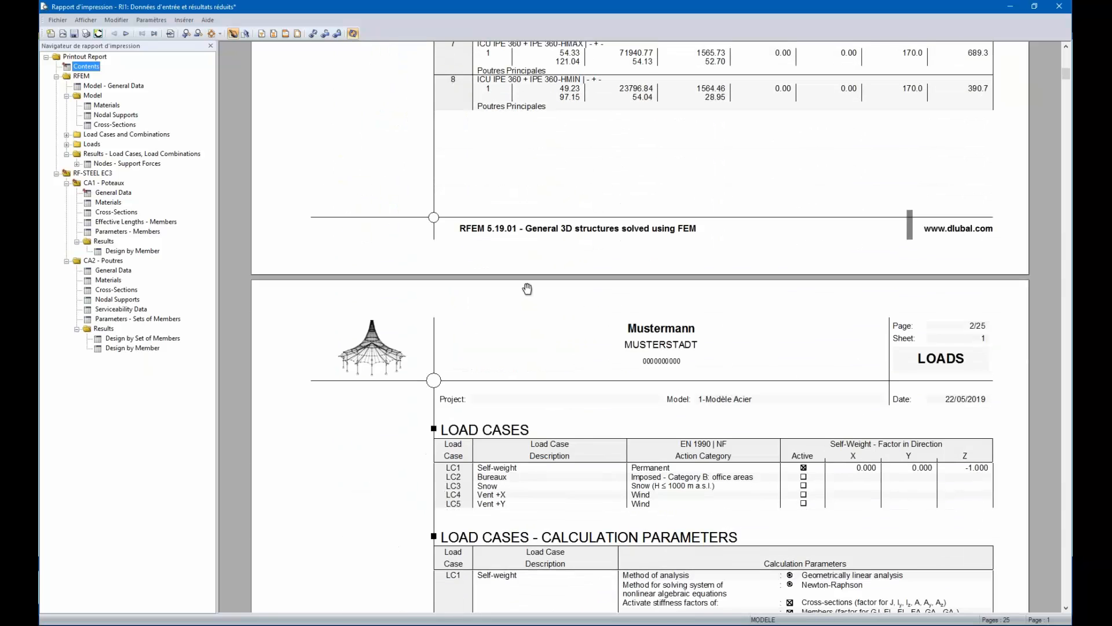
scroll(390, 307, "down", 6)
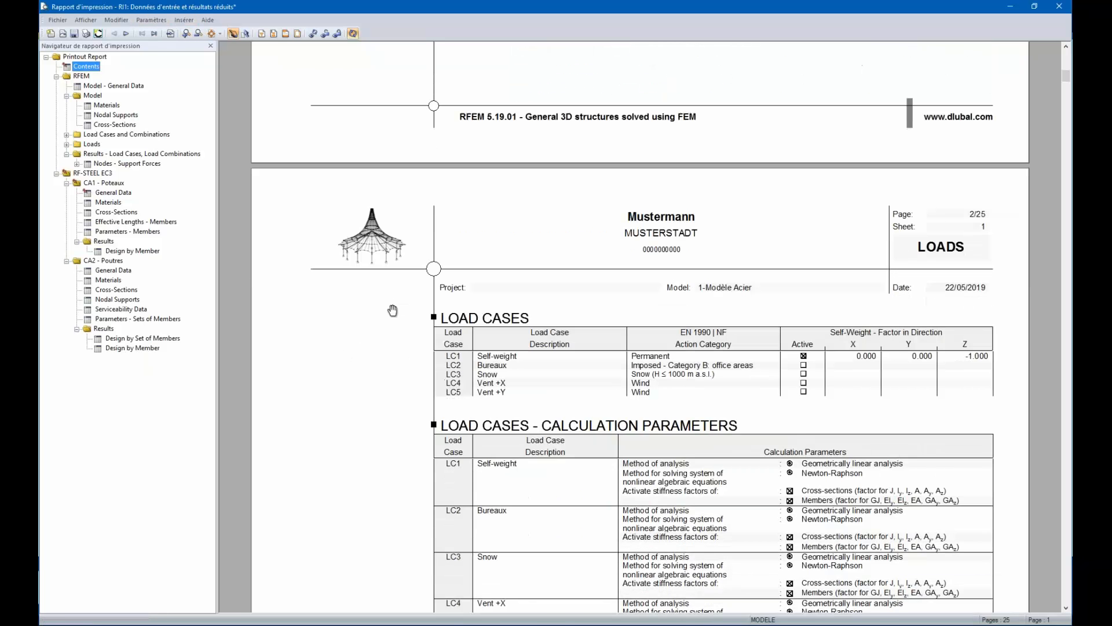
Step: Switch the print report language back to Français
left_click(149, 20)
left_click(153, 93)
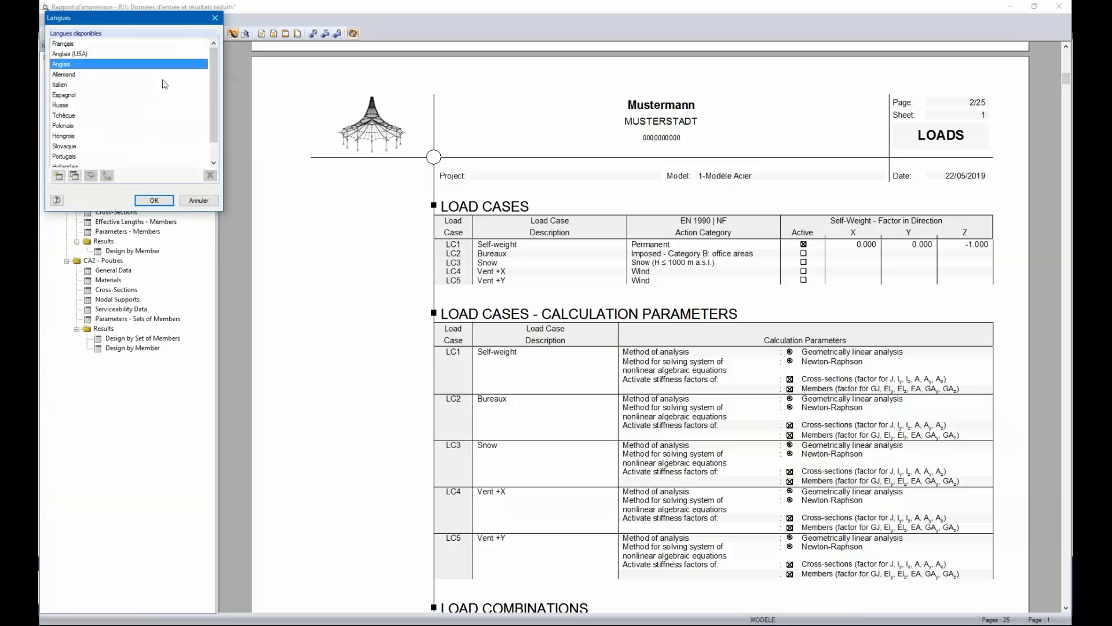
left_click(76, 44)
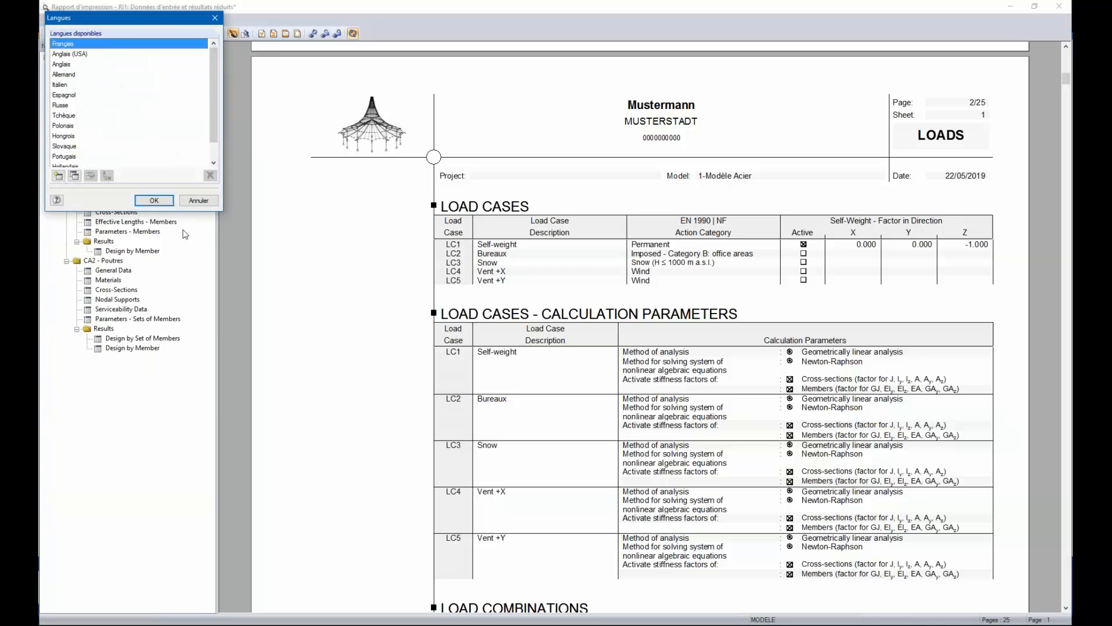
left_click(153, 200)
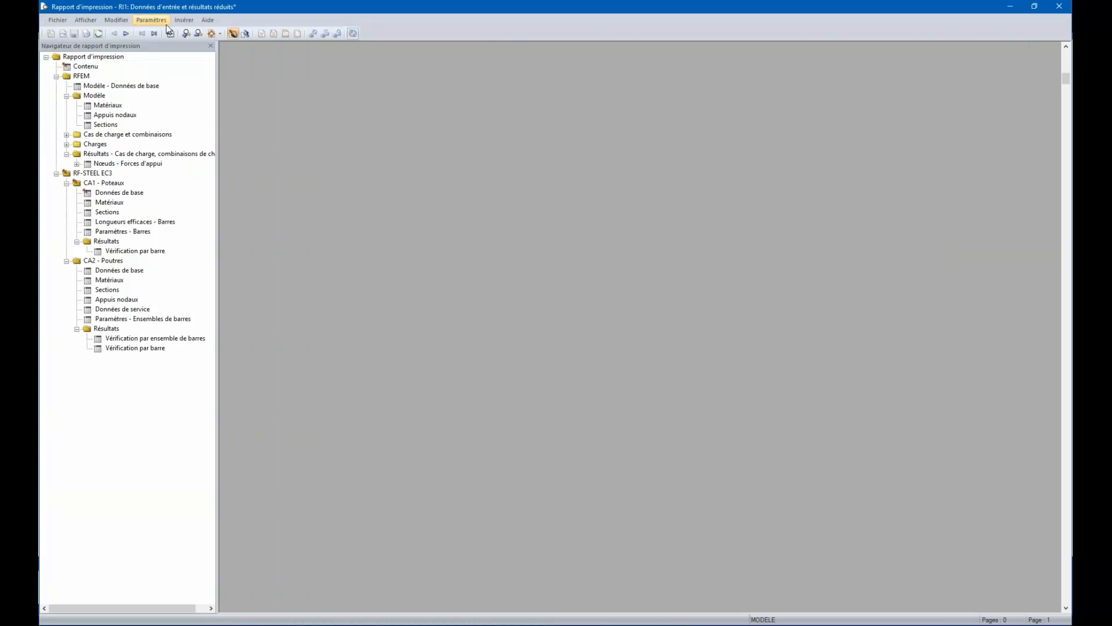
left_click(151, 20)
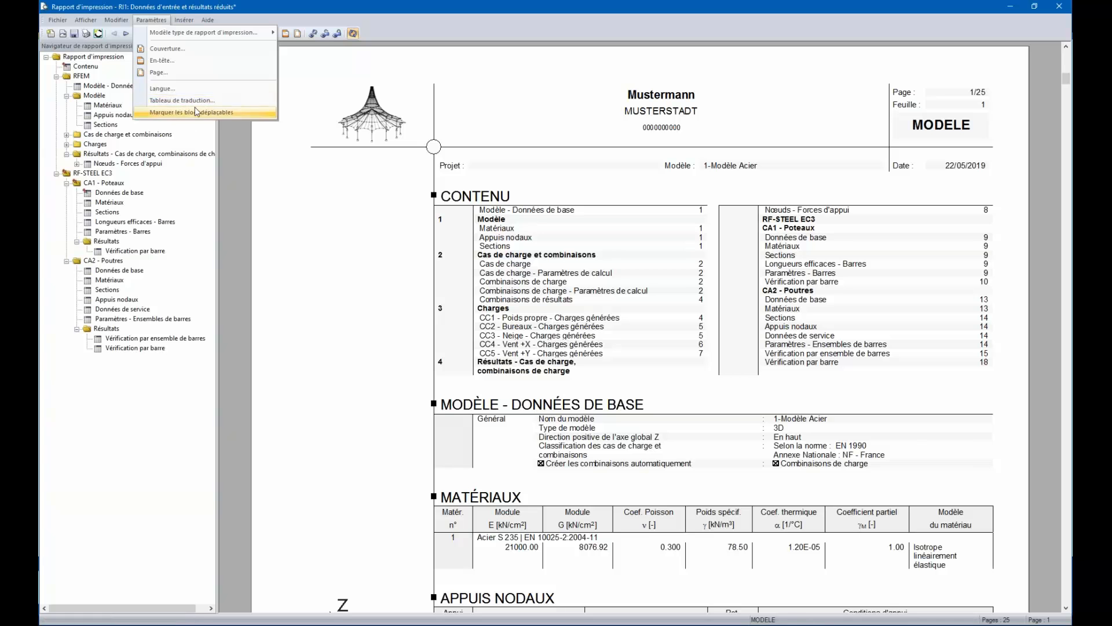
left_click(221, 165)
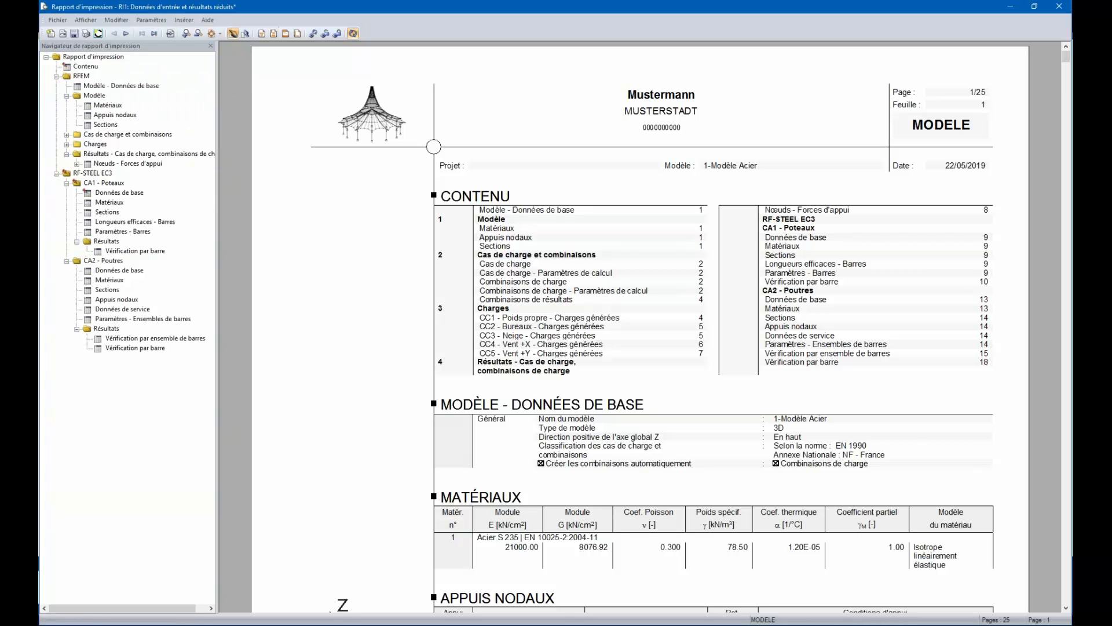
left_click(152, 21)
left_click(269, 130)
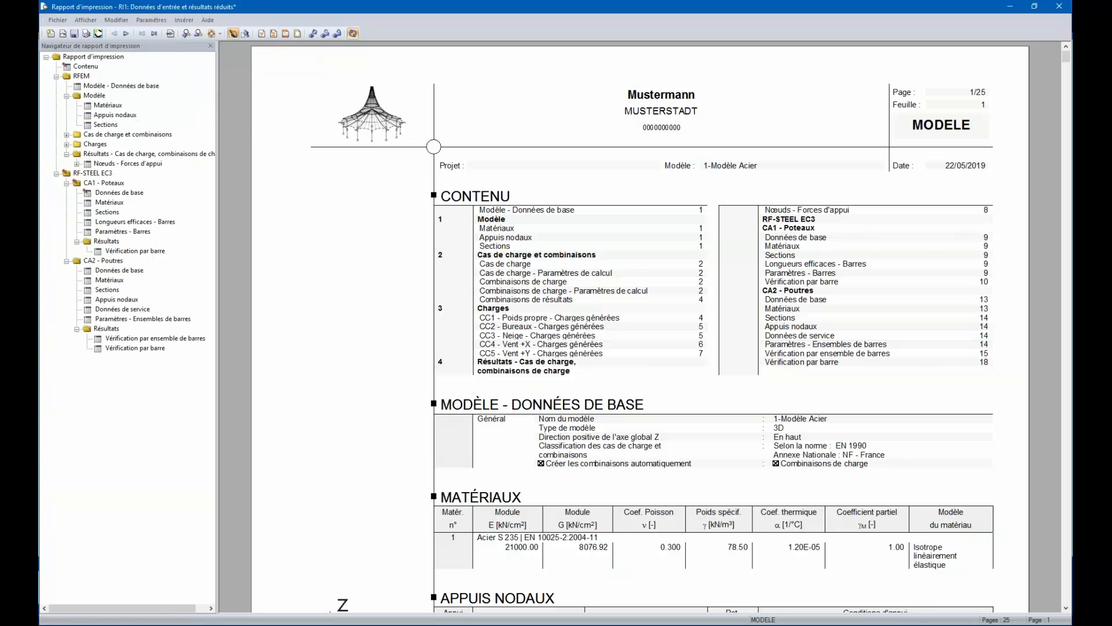
Step: Review the RFEM global selection, model data and load case settings in the report content selection, and close it without changes
left_click(261, 35)
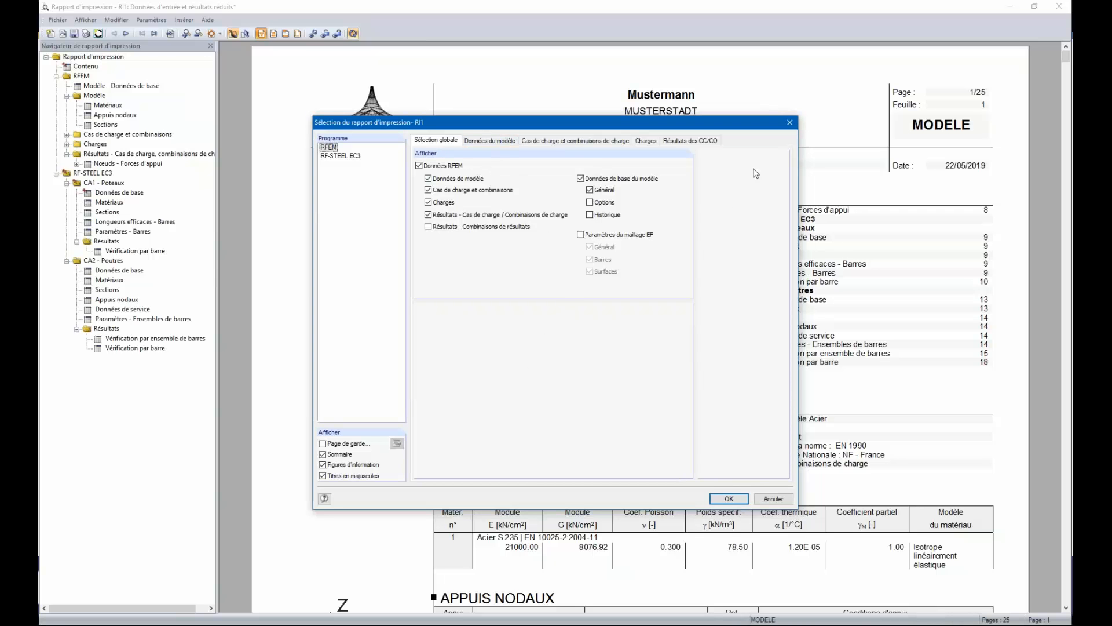
left_click(497, 140)
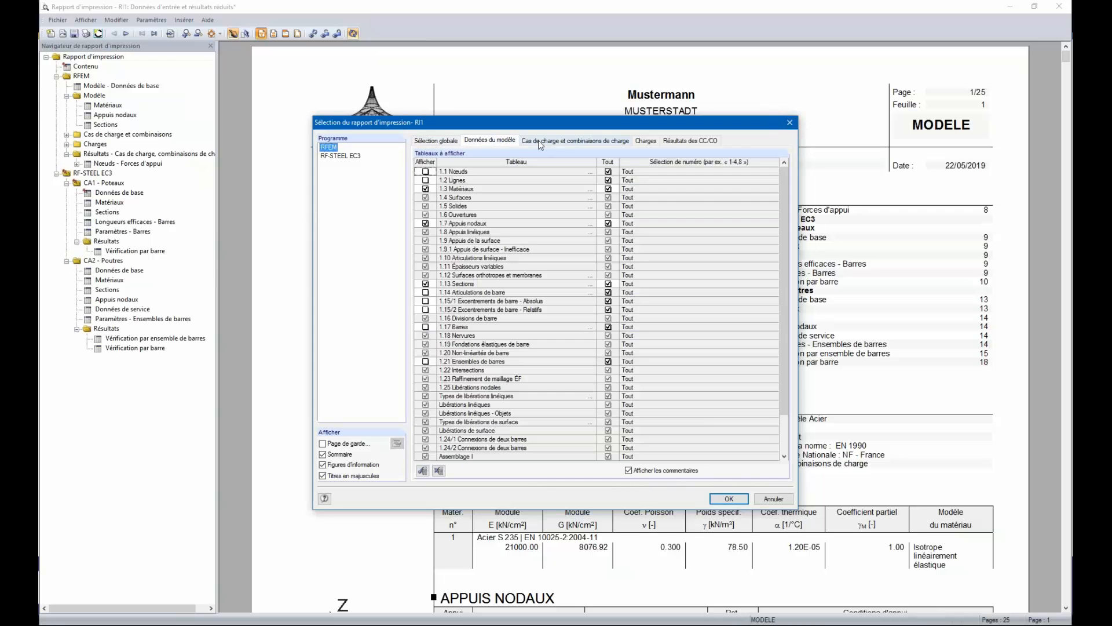
left_click(562, 140)
left_click(487, 142)
left_click(435, 141)
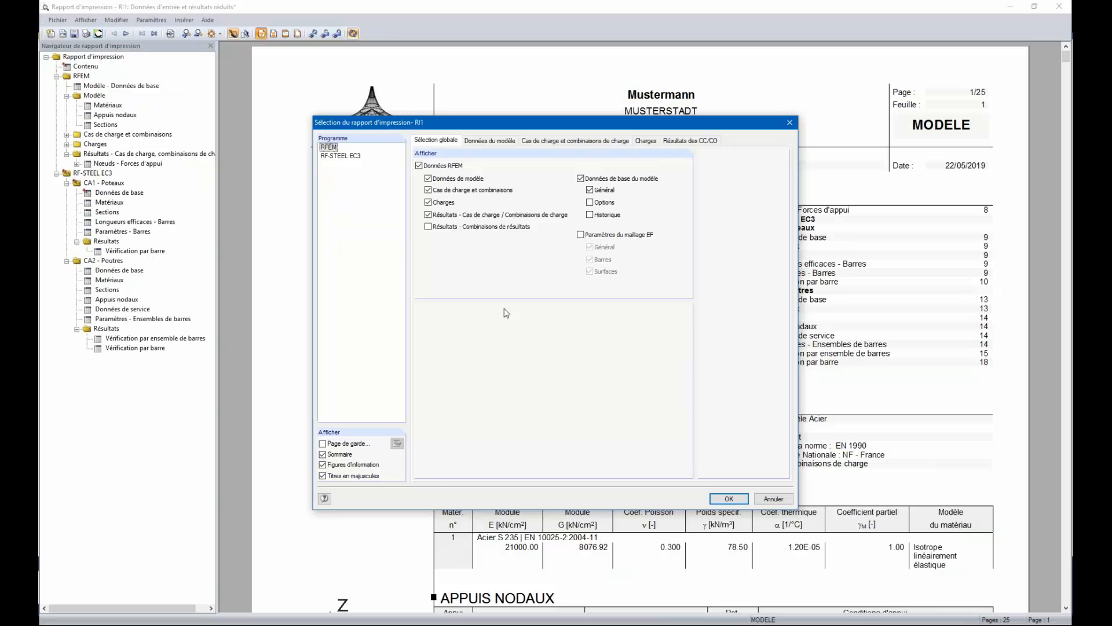
left_click(789, 123)
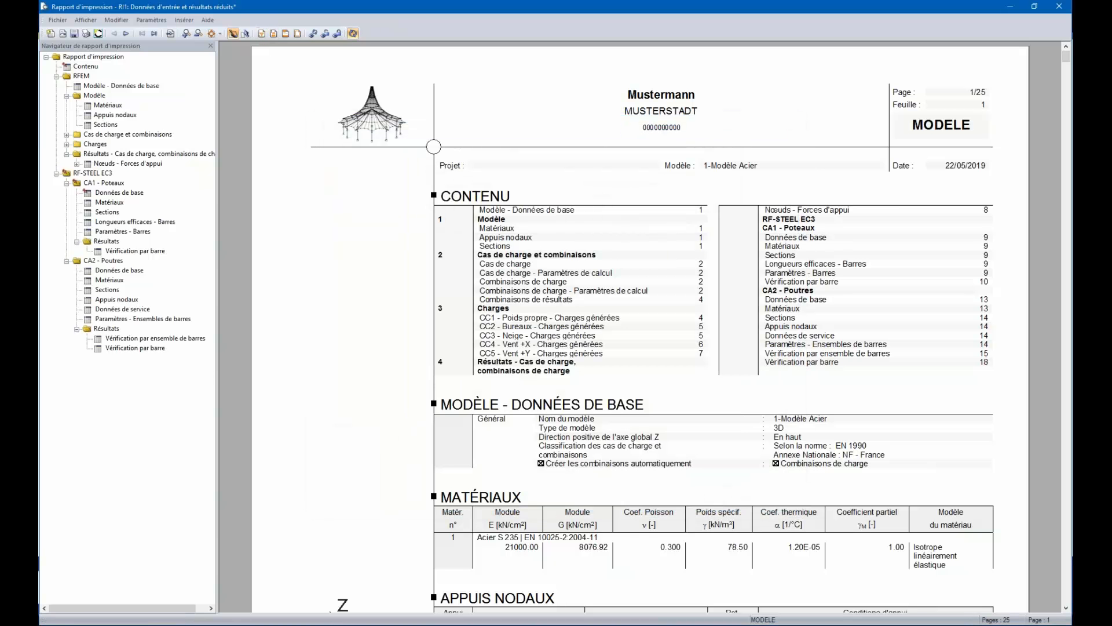
Step: Add a cover page with the model graphic and the project title "Charpente Métallique" to the report, and check its layout
left_click(273, 33)
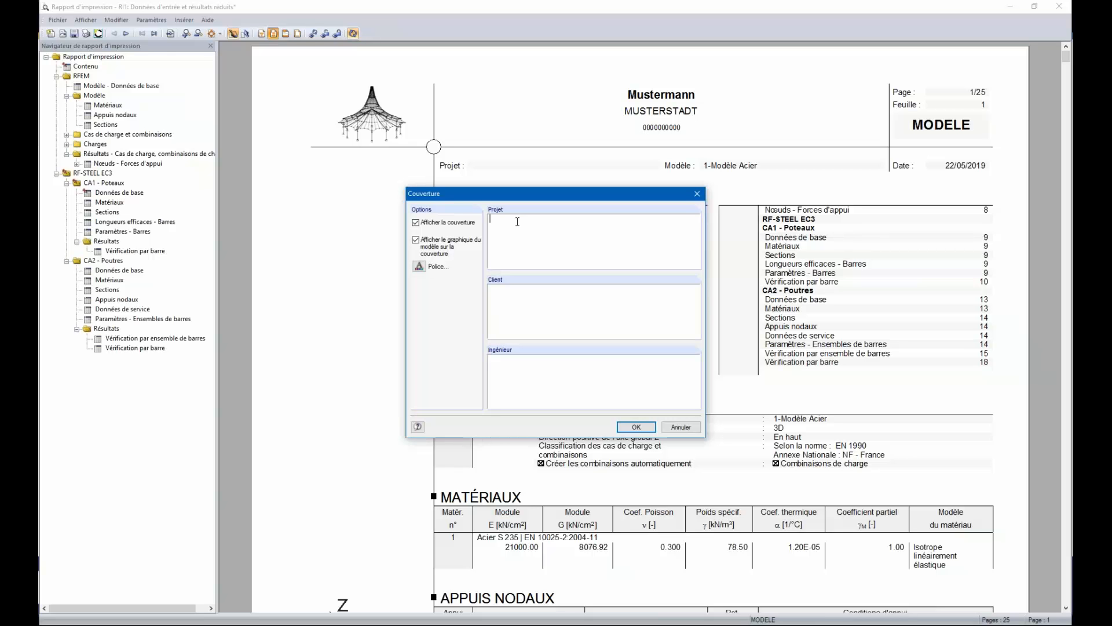
type("Cha")
type("rpente M")
type("ét")
type("-")
left_click(637, 427)
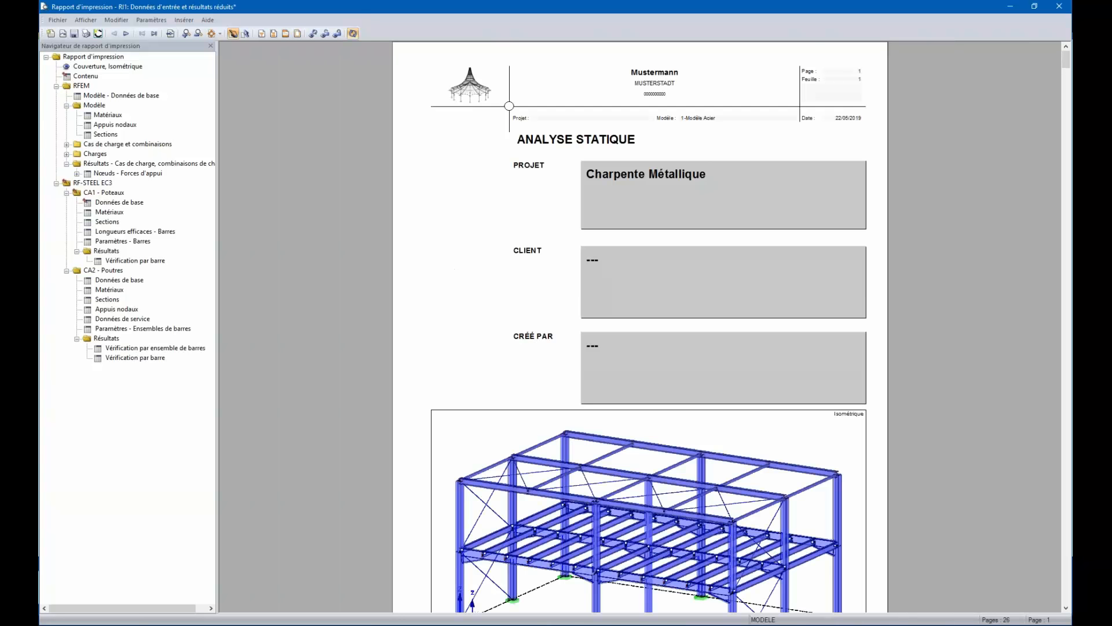
scroll(641, 327, "down", 1)
scroll(640, 327, "down", 1, "ctrl")
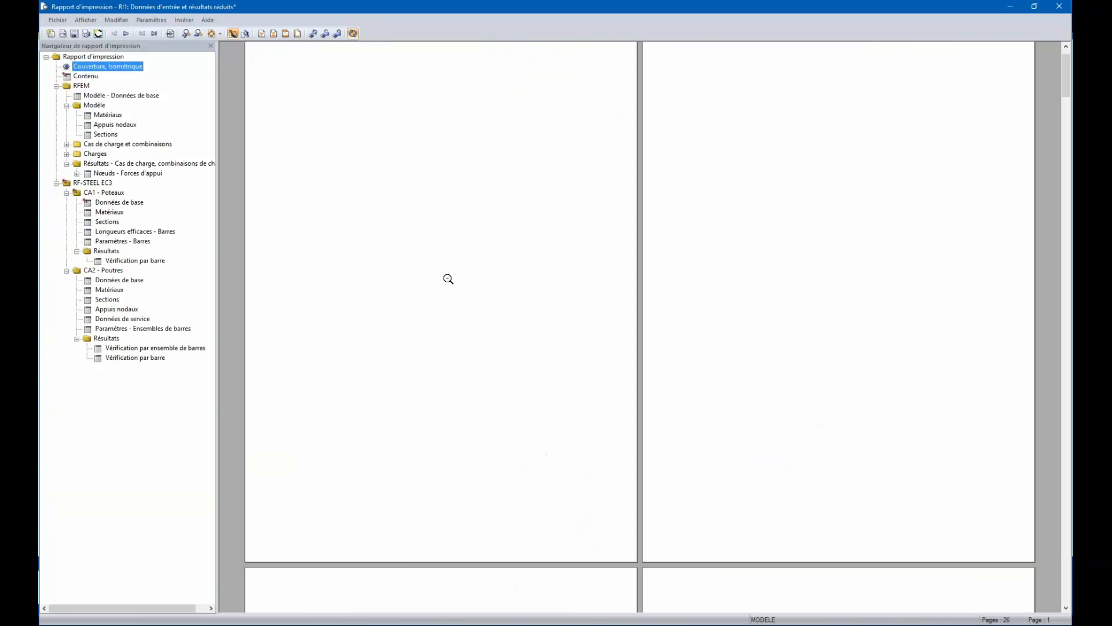
scroll(448, 279, "up", 1, "ctrl")
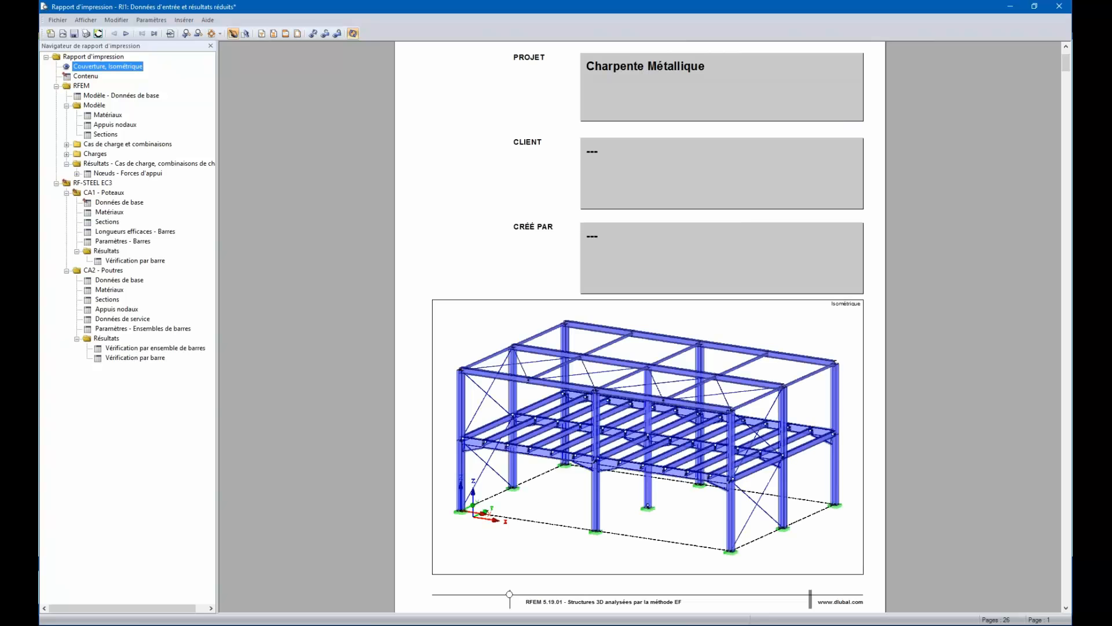
scroll(623, 497, "up", 2)
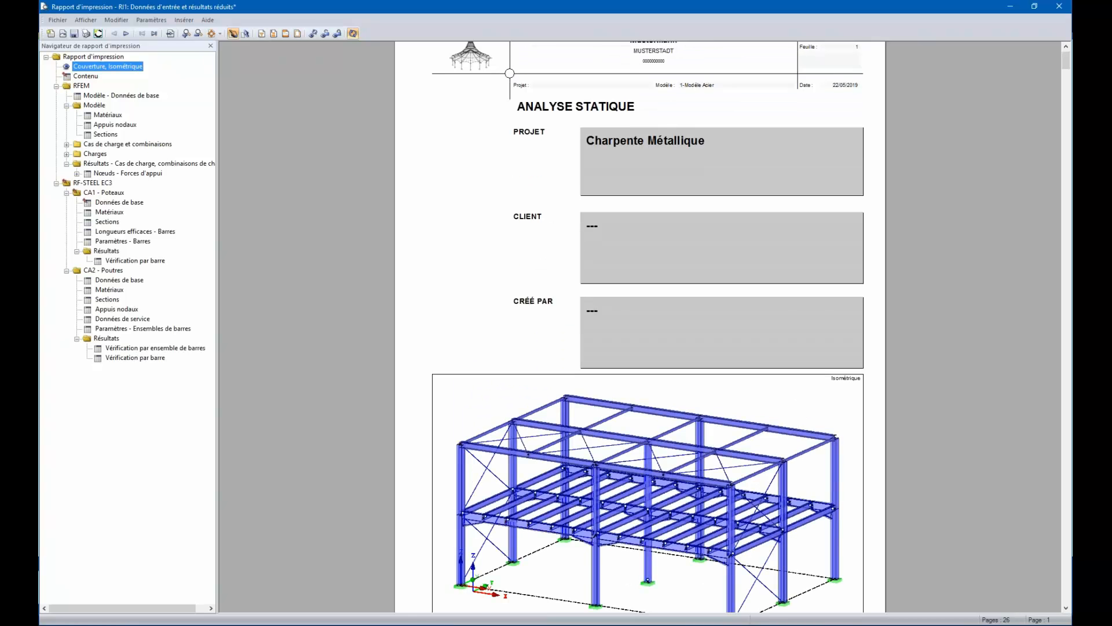
scroll(620, 495, "down", 1)
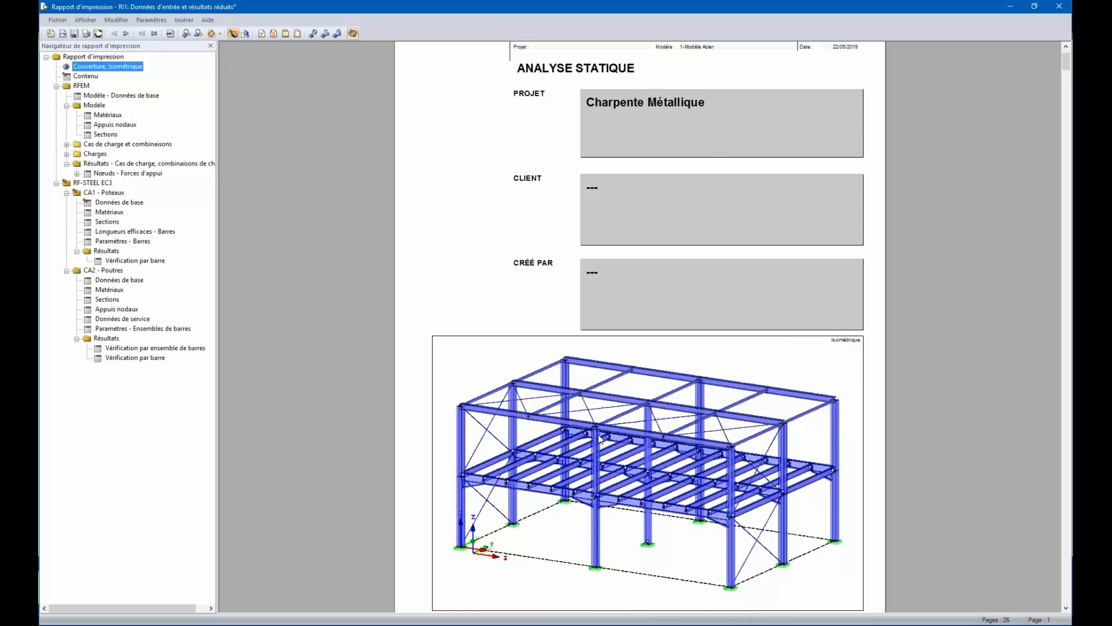
scroll(600, 438, "up", 2)
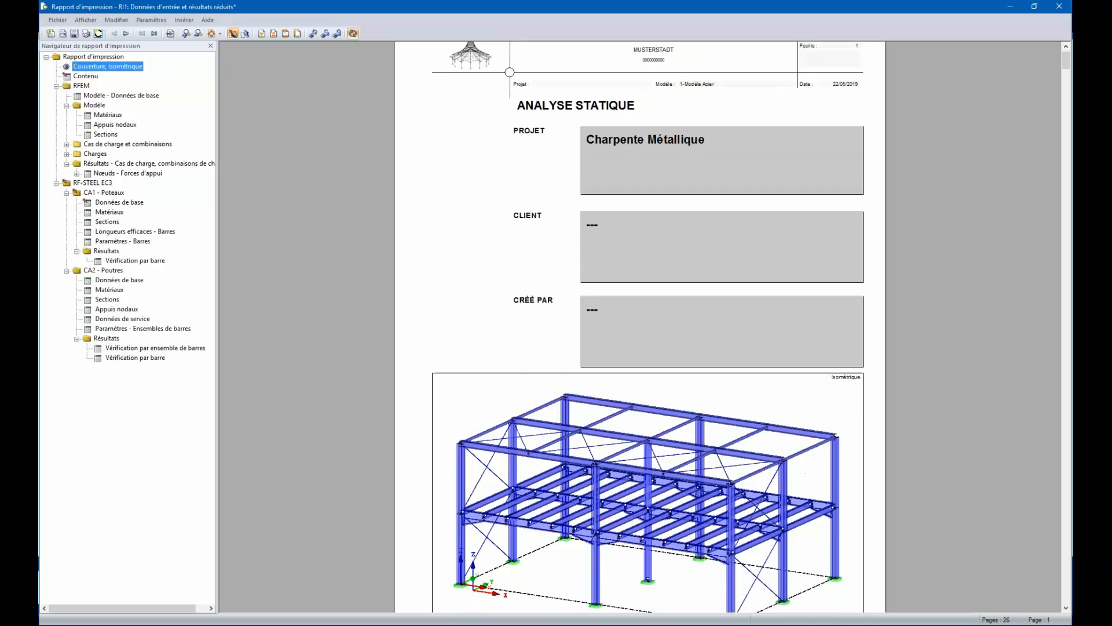
right_click(501, 429)
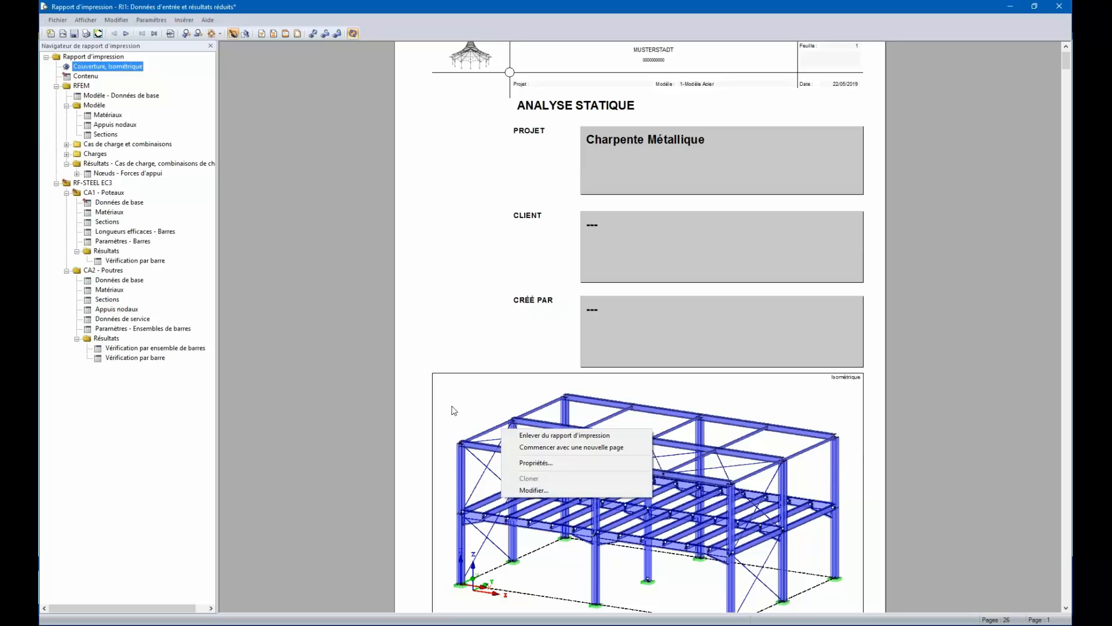
left_click(447, 354)
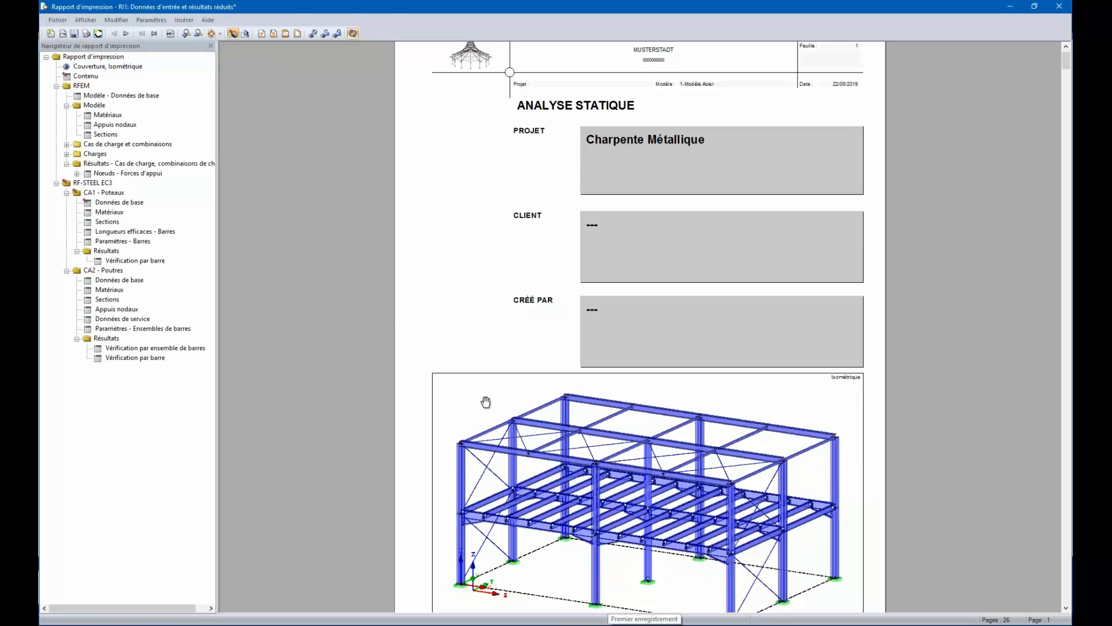
Step: Open the report header settings and review the headers available in the header library
left_click(286, 34)
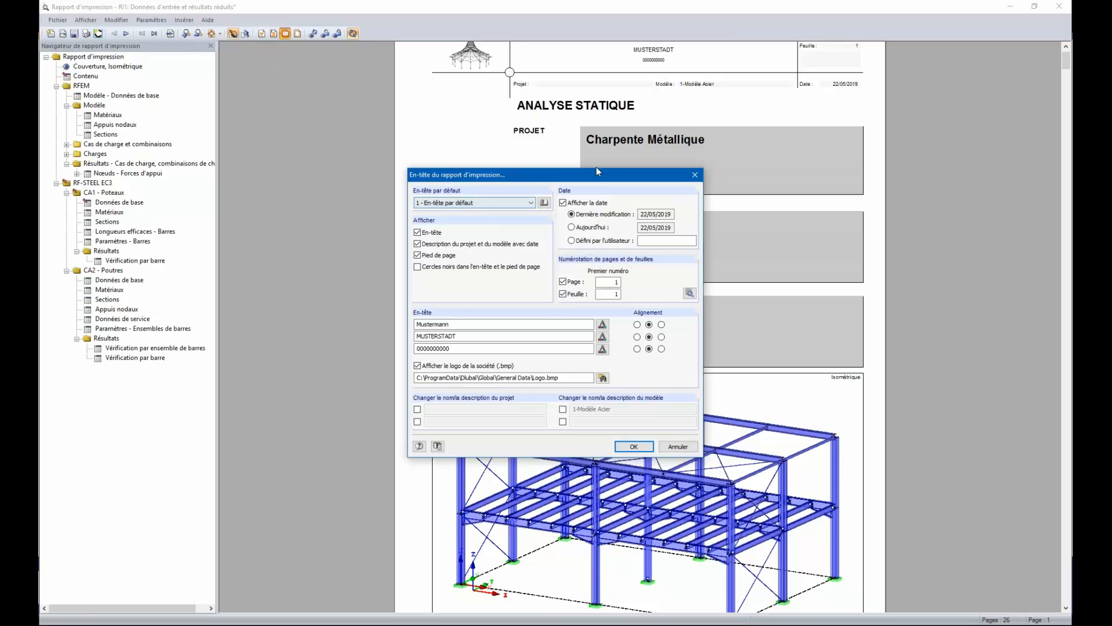
left_click(689, 177)
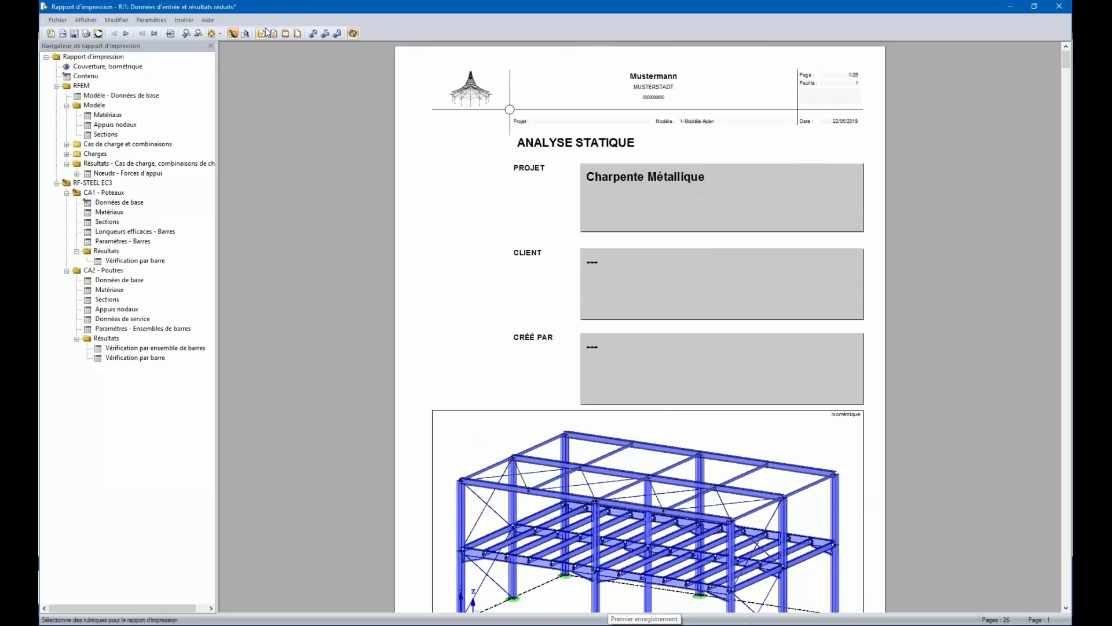
left_click(285, 34)
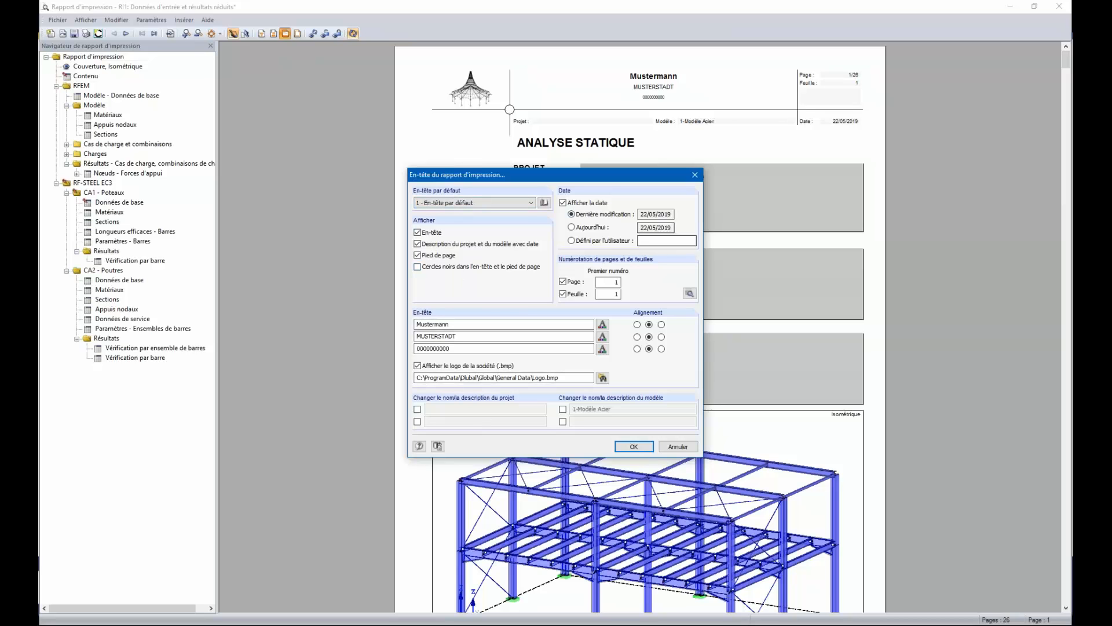
left_click(544, 203)
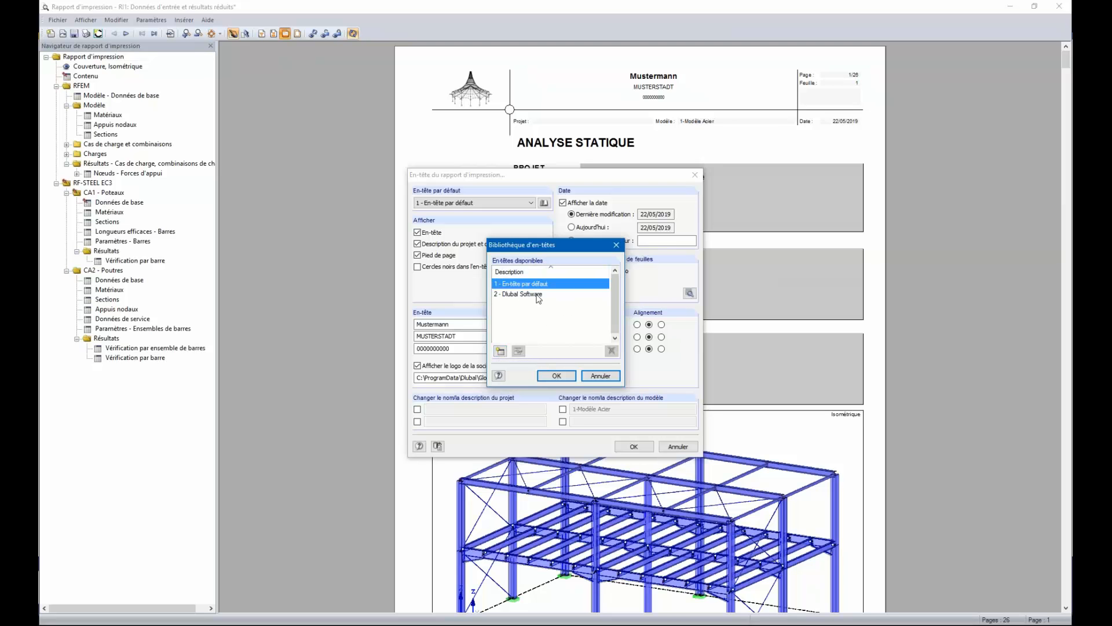
left_click(617, 245)
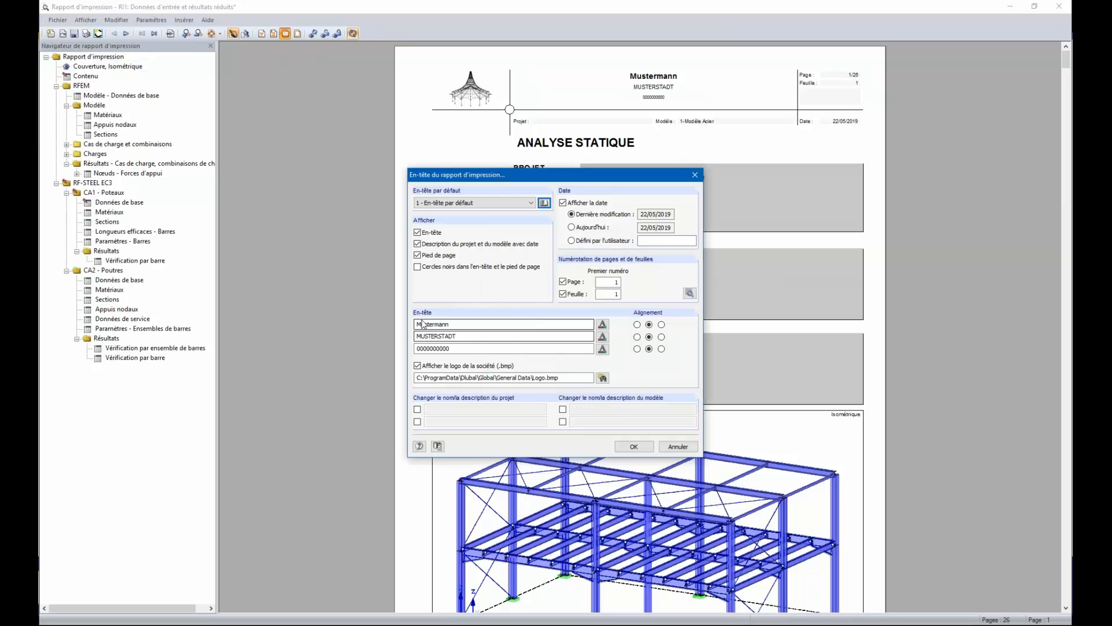
Step: Set the first header line to "Dlubal Software" and replace the second line with a row of dots
left_click(464, 324)
left_click_drag(476, 325, 318, 297)
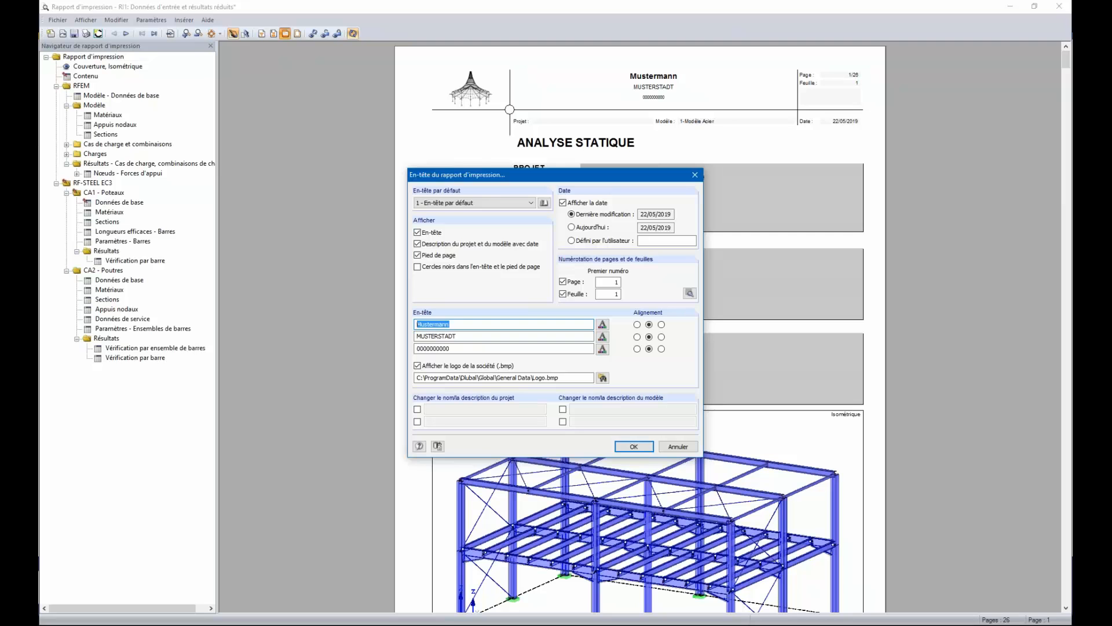
type("Dlubal Software")
double_click(470, 336)
key("BackSpace")
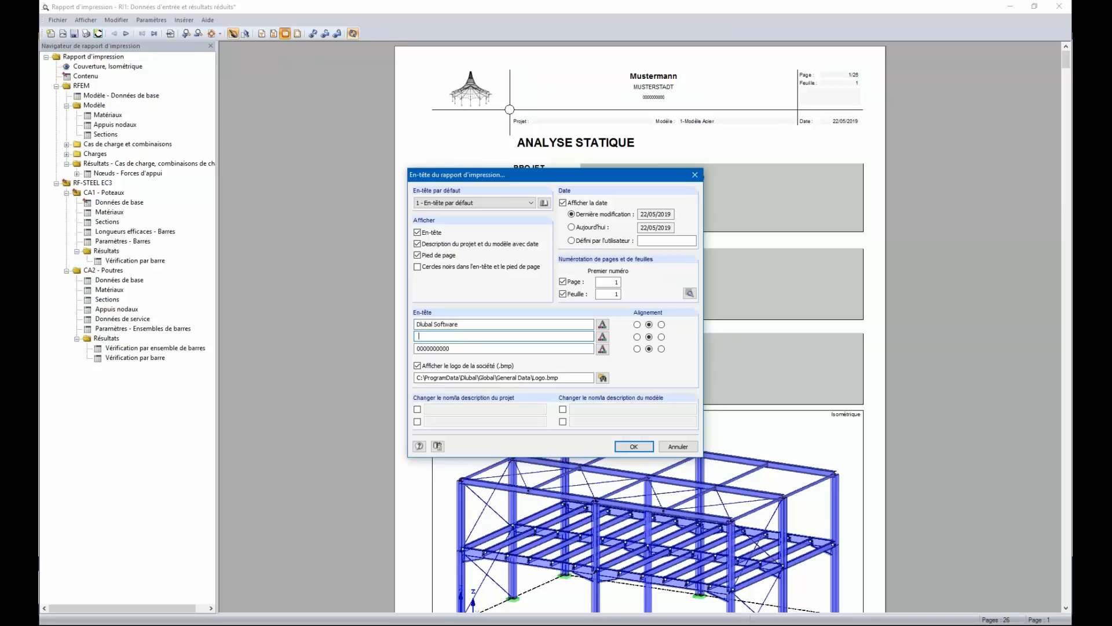
left_click(457, 347)
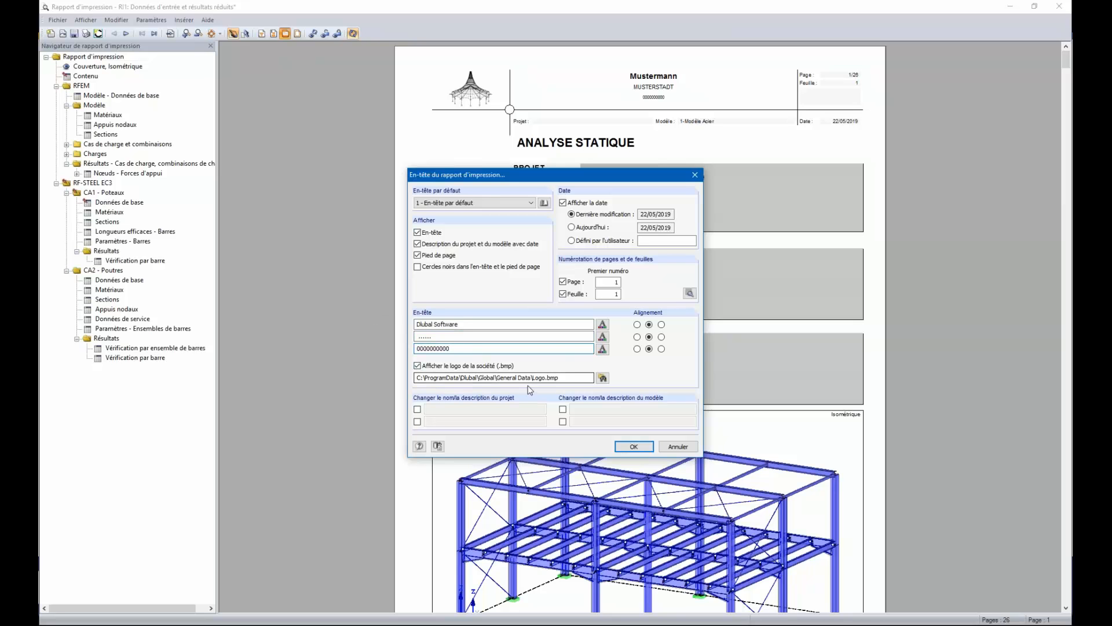
Step: Choose the image file Dlubal.png as the company logo in the report header
left_click(604, 378)
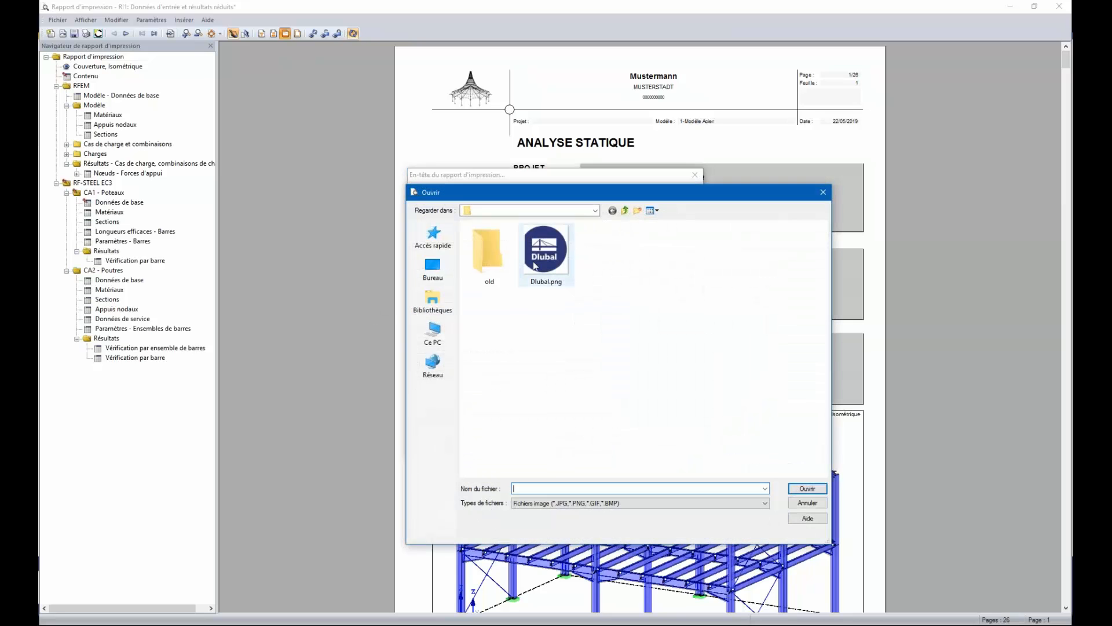
left_click(545, 249)
left_click(820, 491)
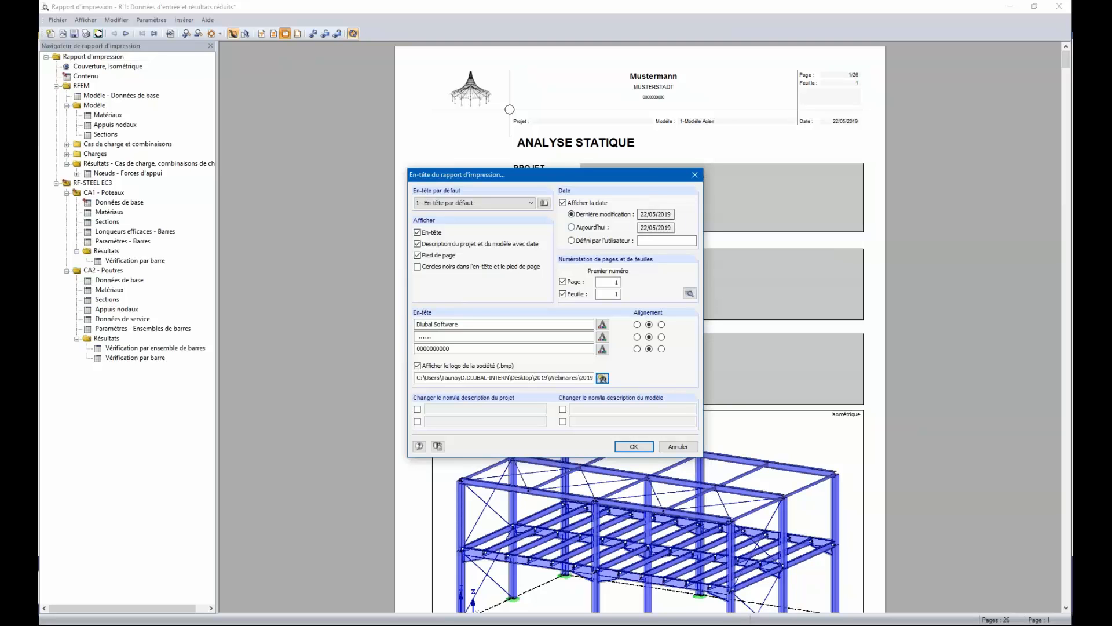
Step: Keep the last modification date, disable the sheet number (Feuille) in the header, and review the detailed page and sheet numbering settings
left_click(573, 228)
left_click(572, 215)
left_click(562, 294)
left_click(689, 293)
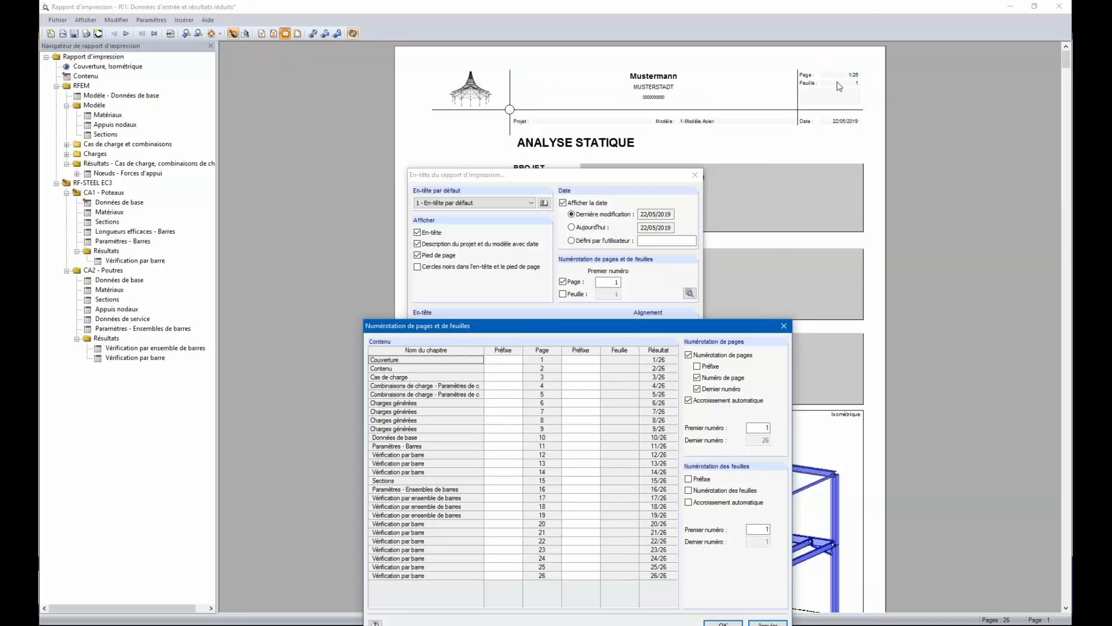
left_click_drag(685, 321, 668, 167)
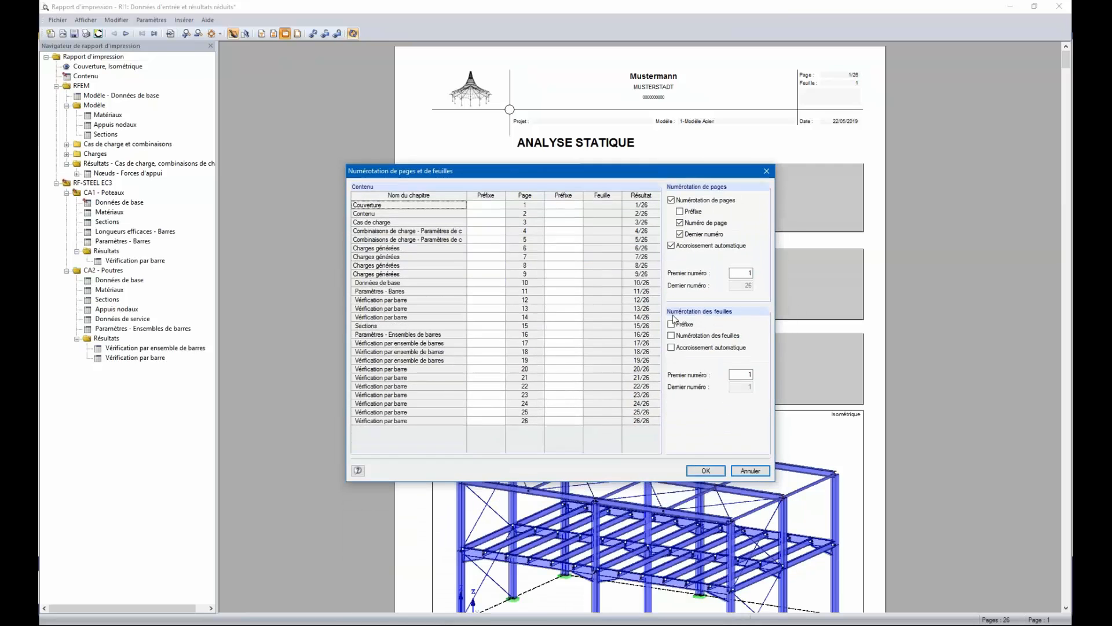
left_click(767, 172)
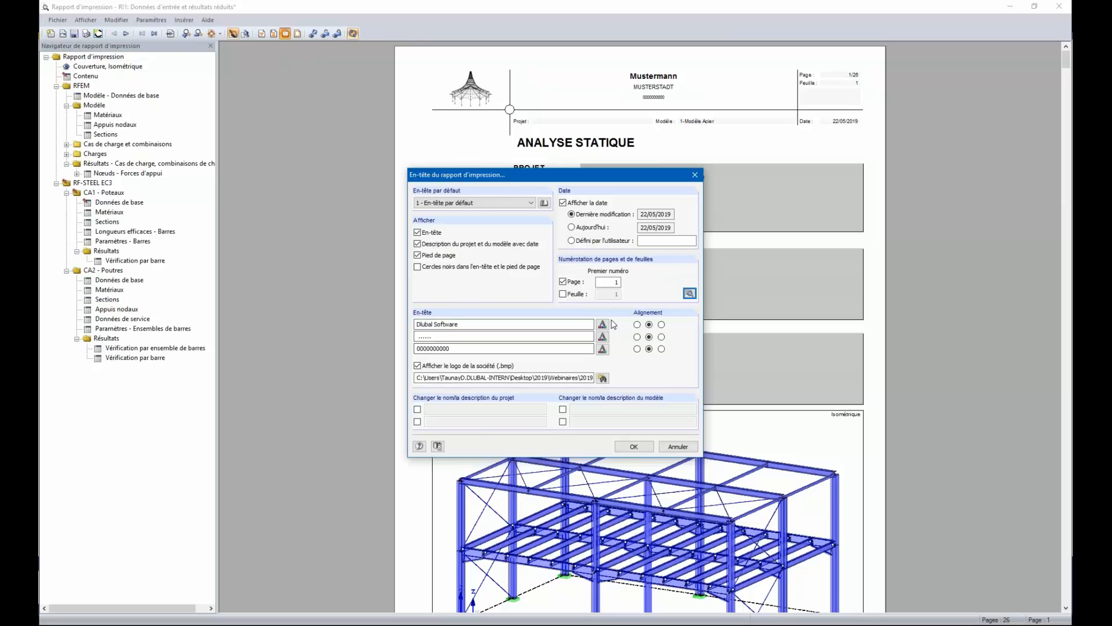
Step: Review the font settings of the first header line without changes and apply the header settings to the report
left_click(598, 336)
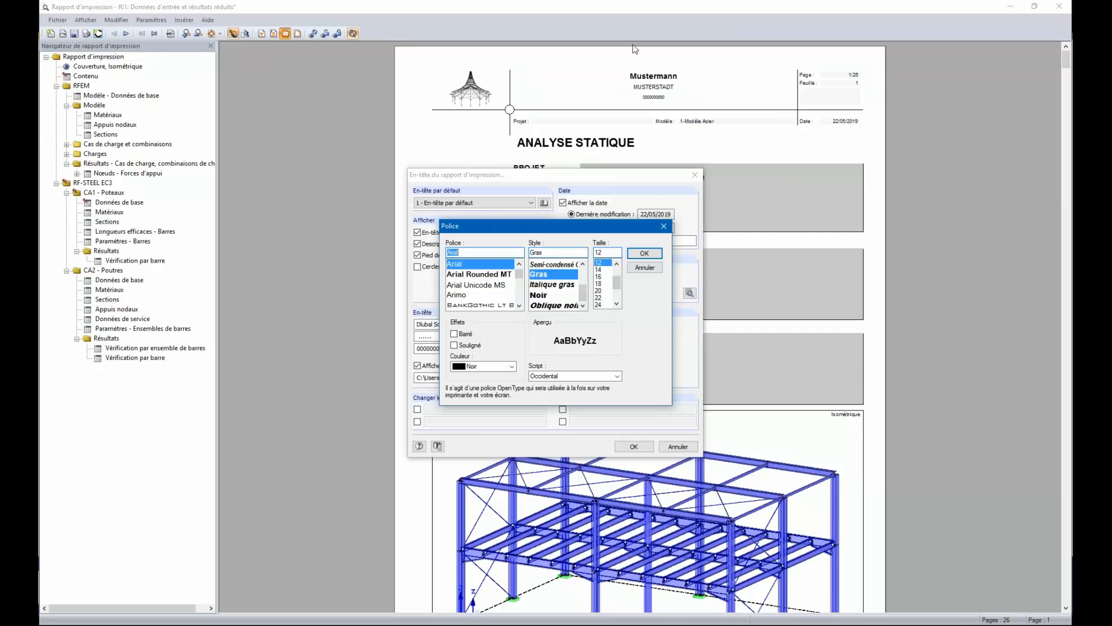
left_click(664, 227)
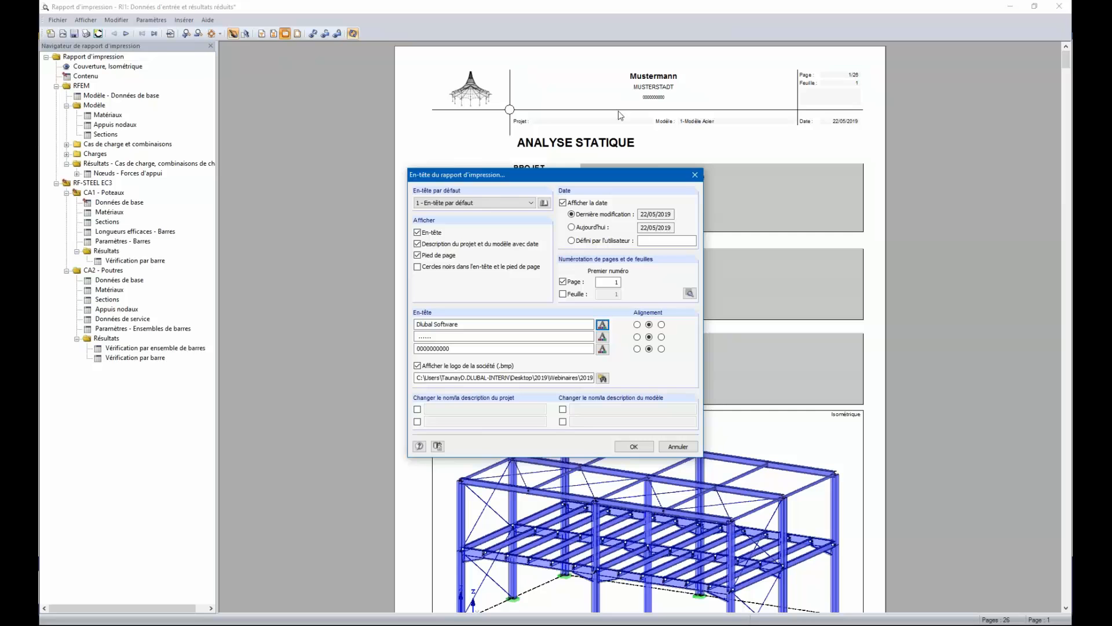
left_click(637, 450)
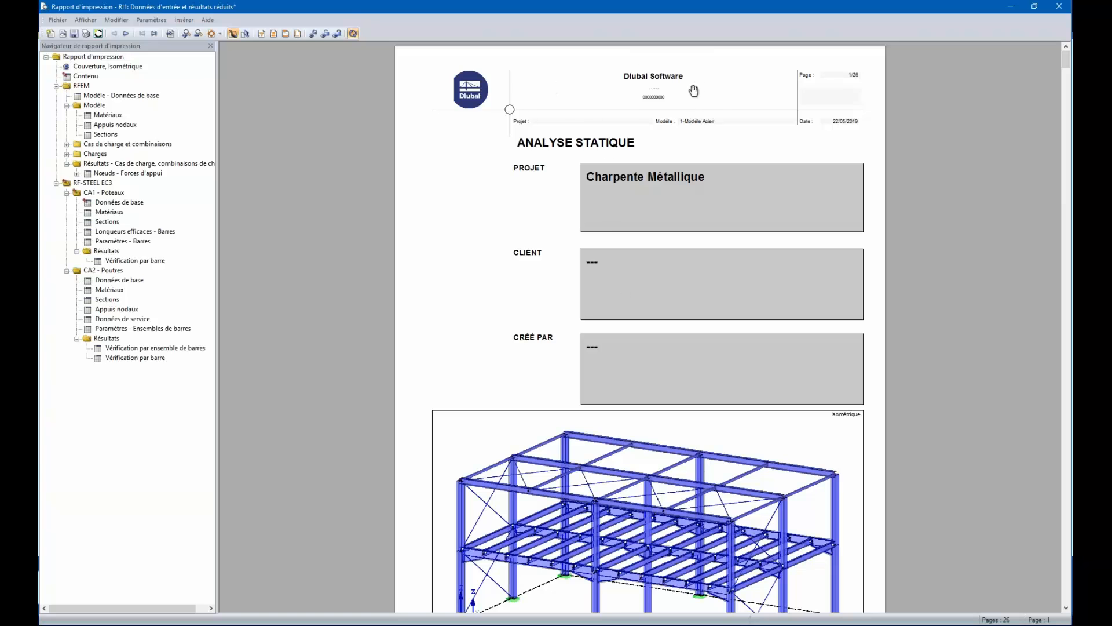
Step: Switch the report header to the predefined "2 - Dlubal Software" header and apply it
left_click(286, 33)
left_click(524, 202)
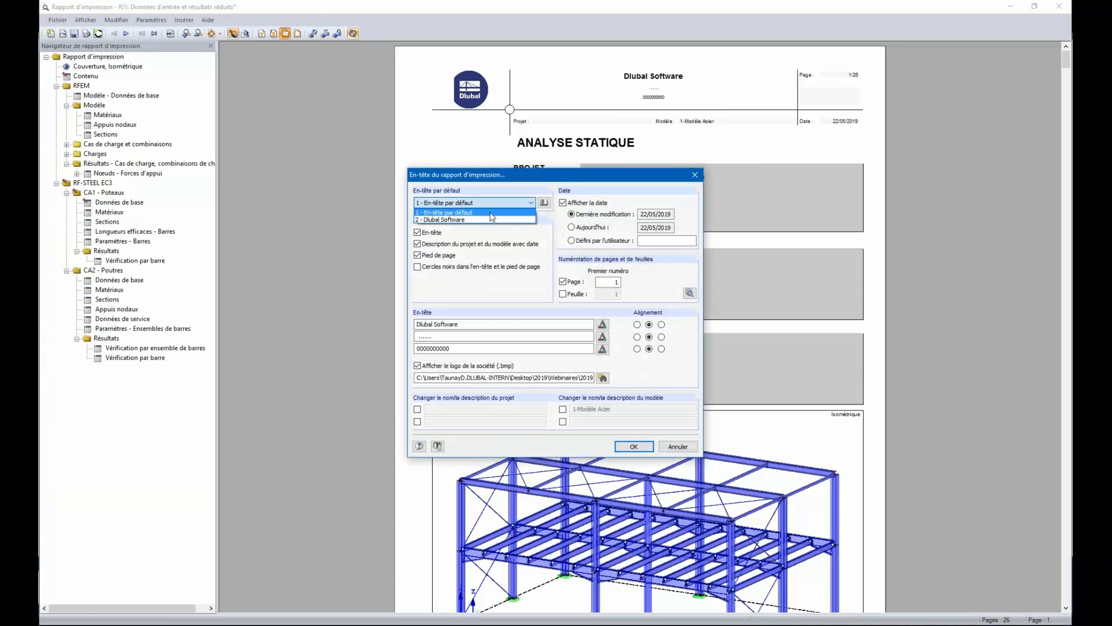
left_click(444, 217)
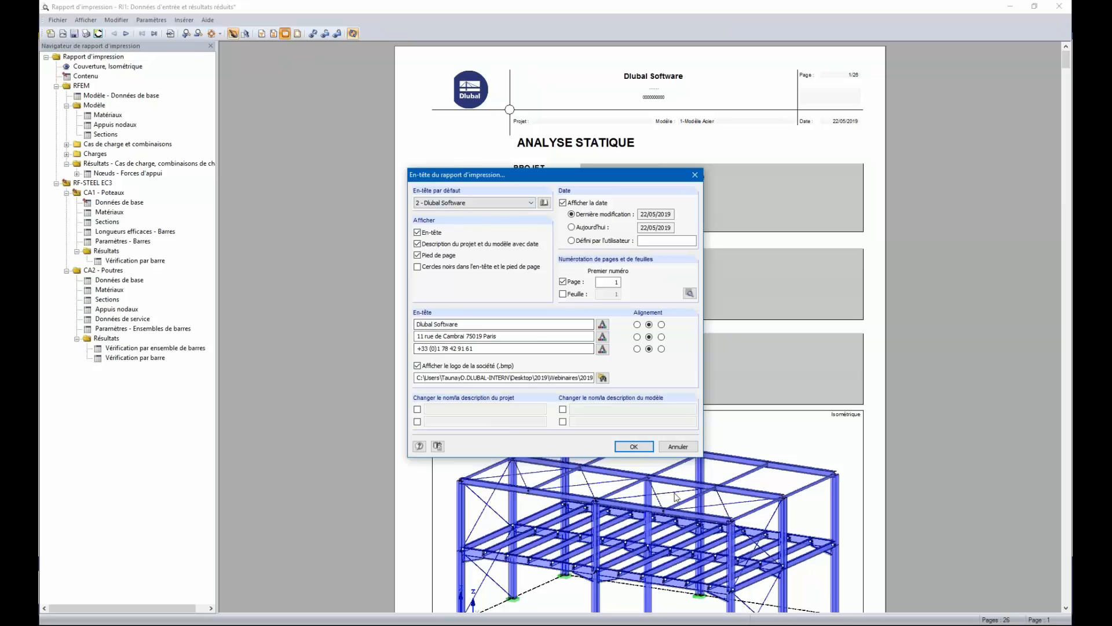
left_click(647, 450)
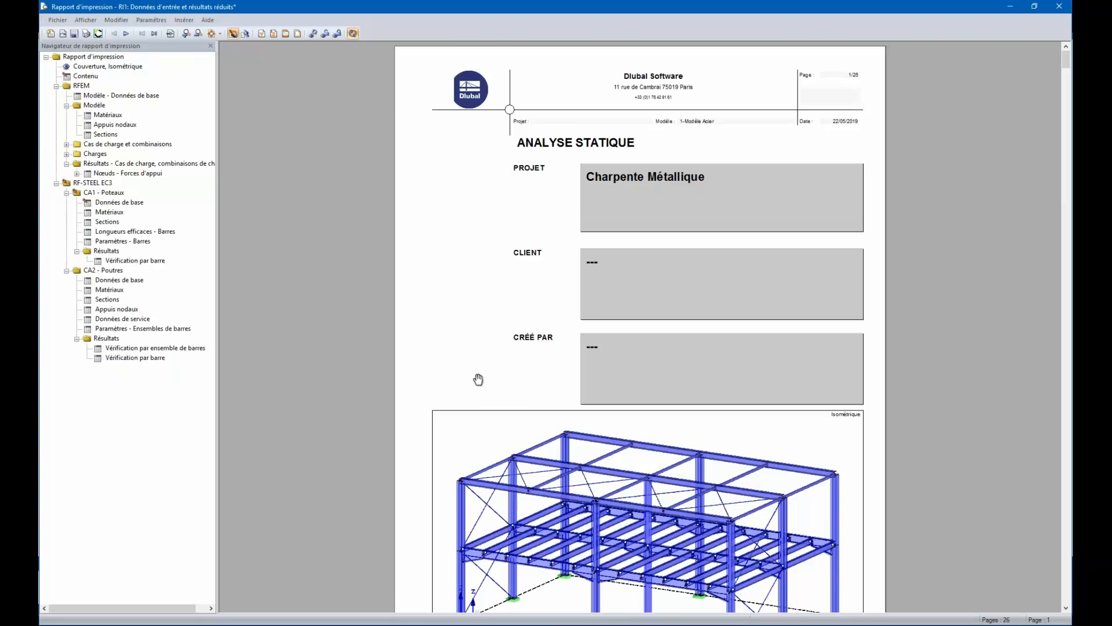
Step: Check the header on the cover and following report pages, and view the global content selection without changing it
scroll(482, 374, "down", 3)
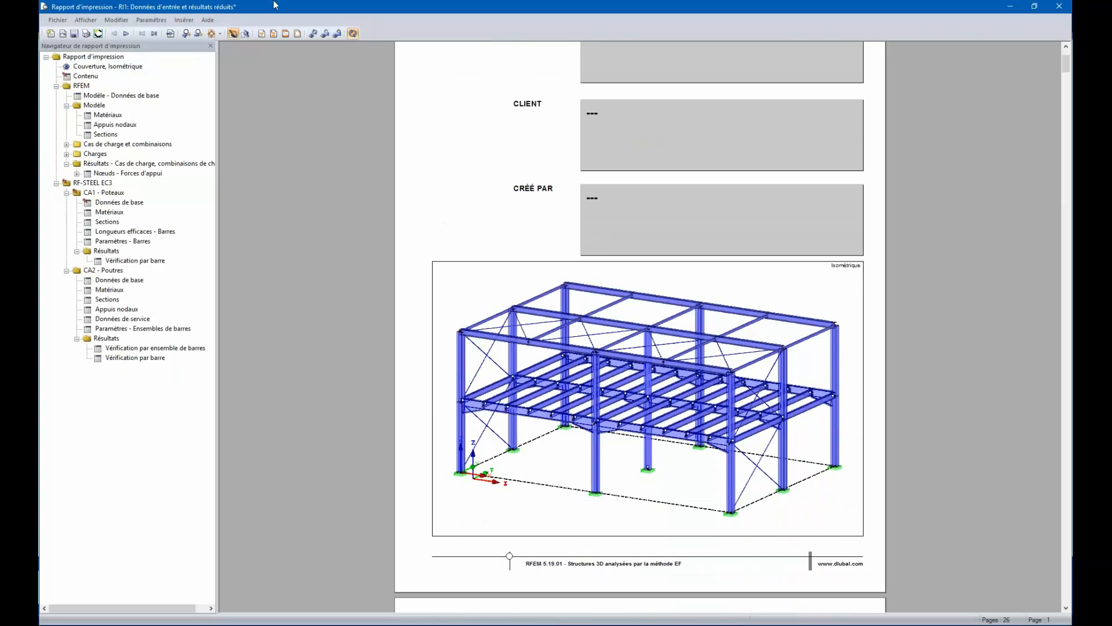
scroll(350, 63, "up", 1)
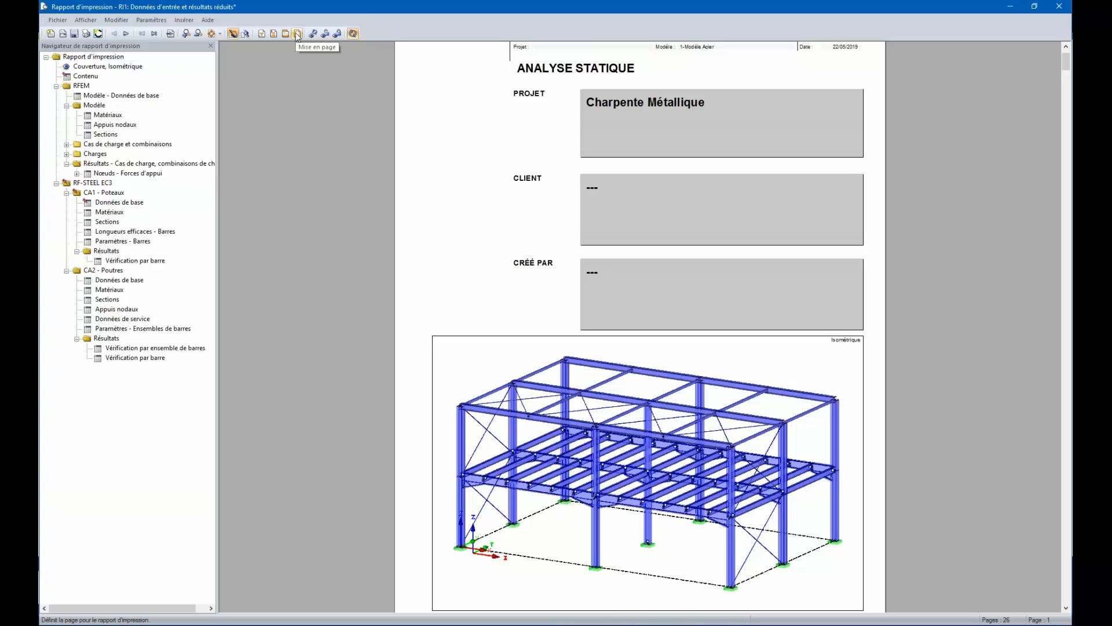
scroll(541, 216, "down", 6)
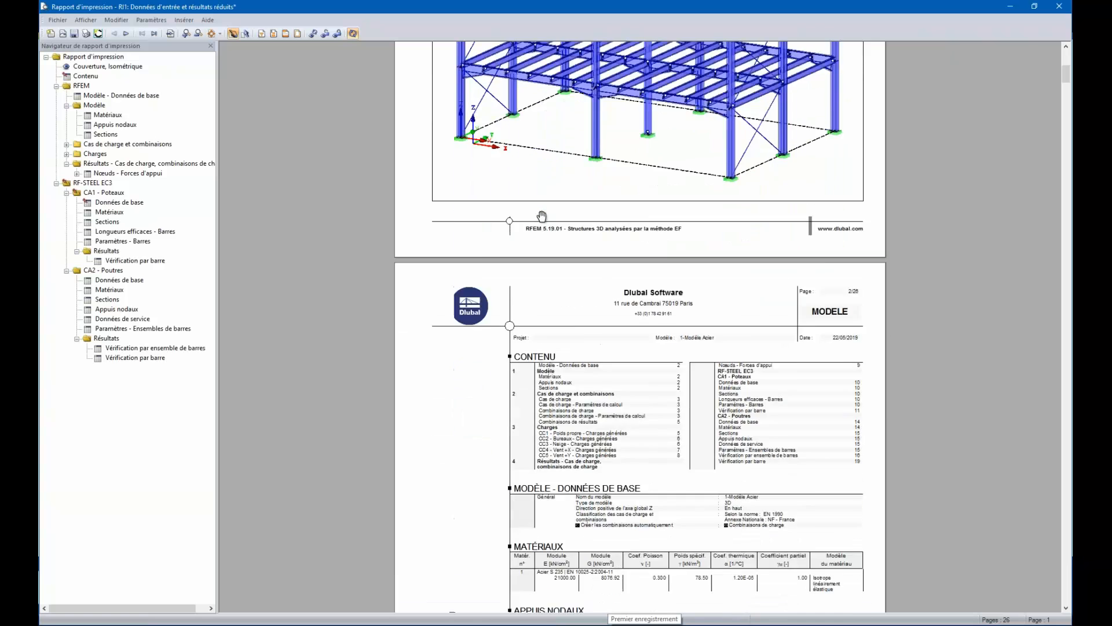
scroll(541, 216, "down", 4)
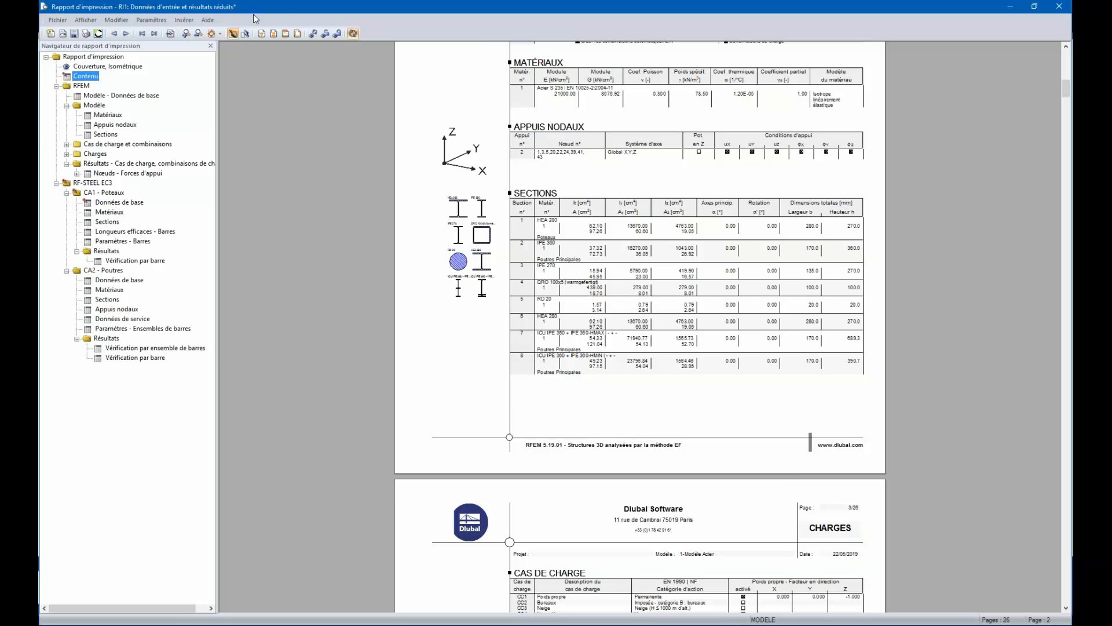
left_click(261, 34)
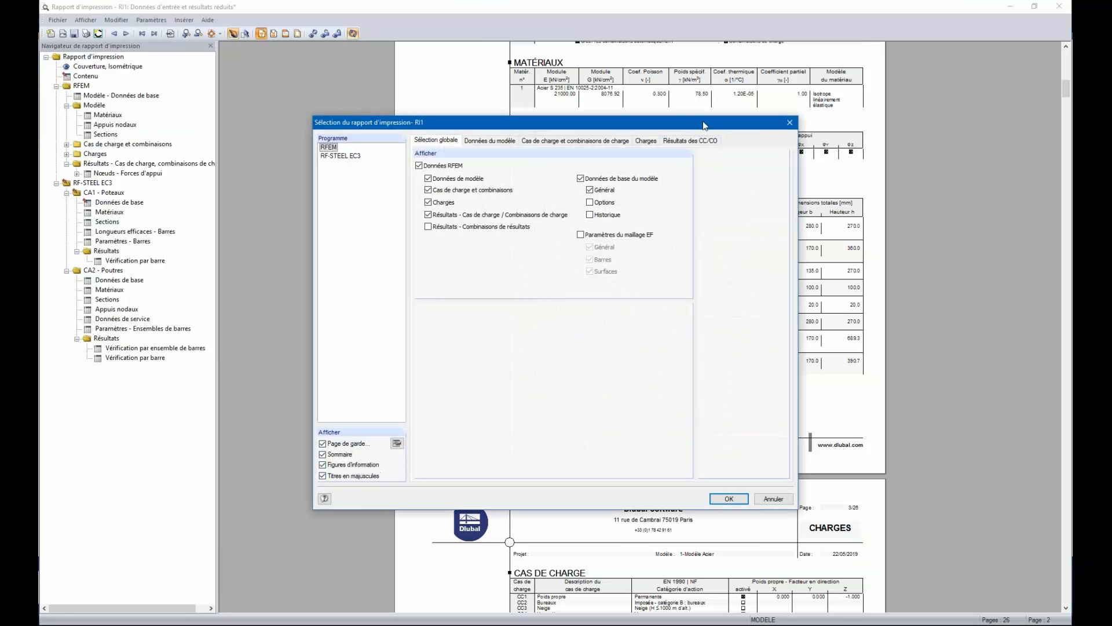
left_click(790, 122)
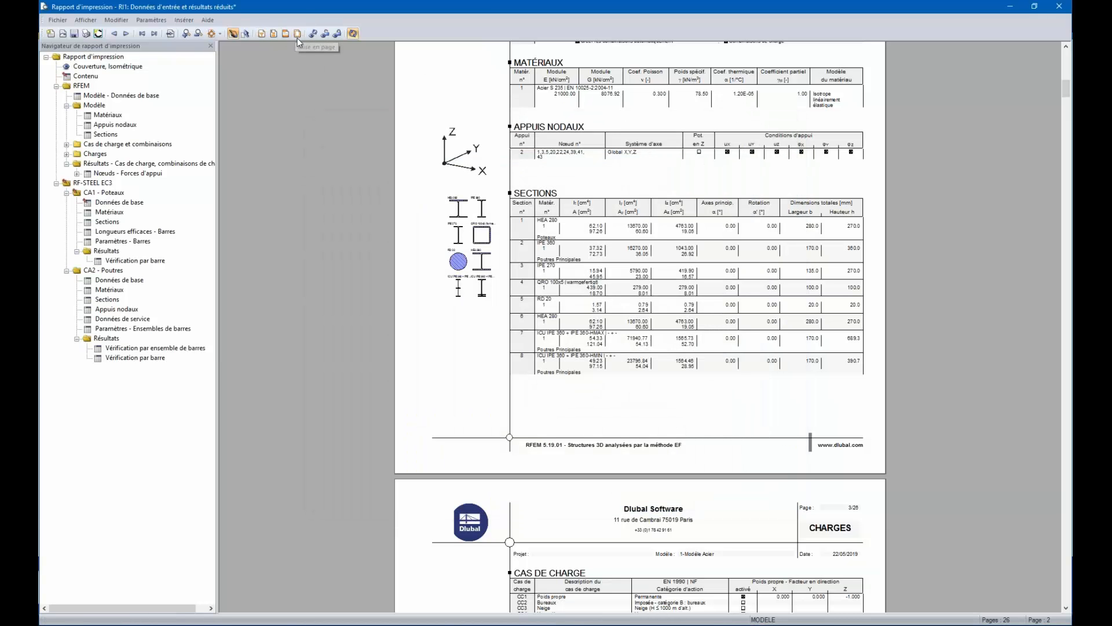
Step: In the page settings, review the normal table font and set the font colour of the column titles to Bleu
left_click(298, 34)
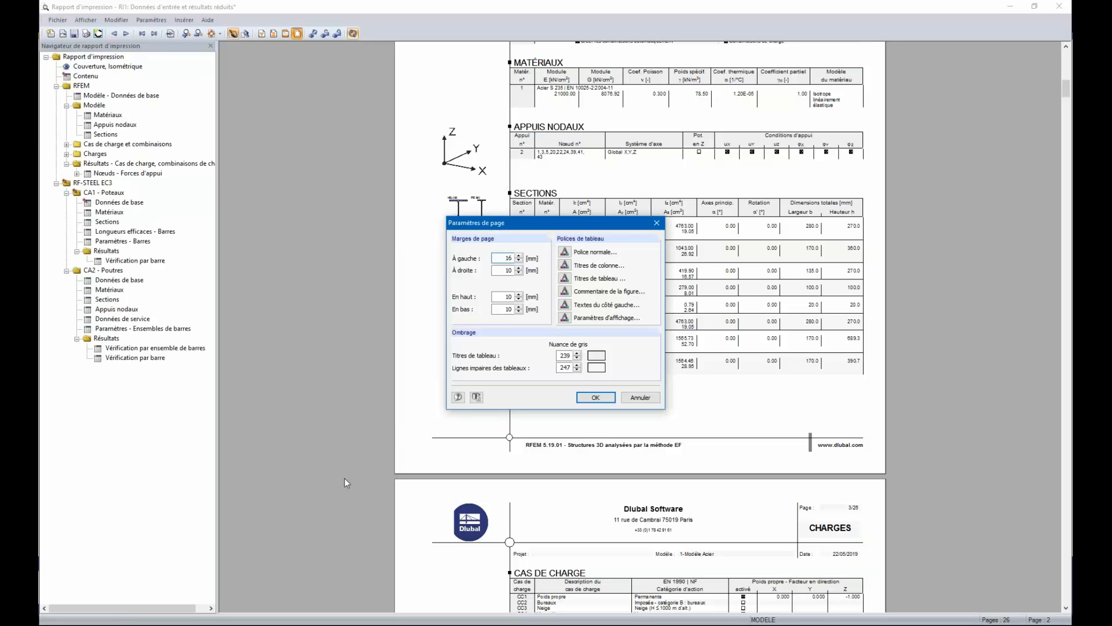
left_click(565, 253)
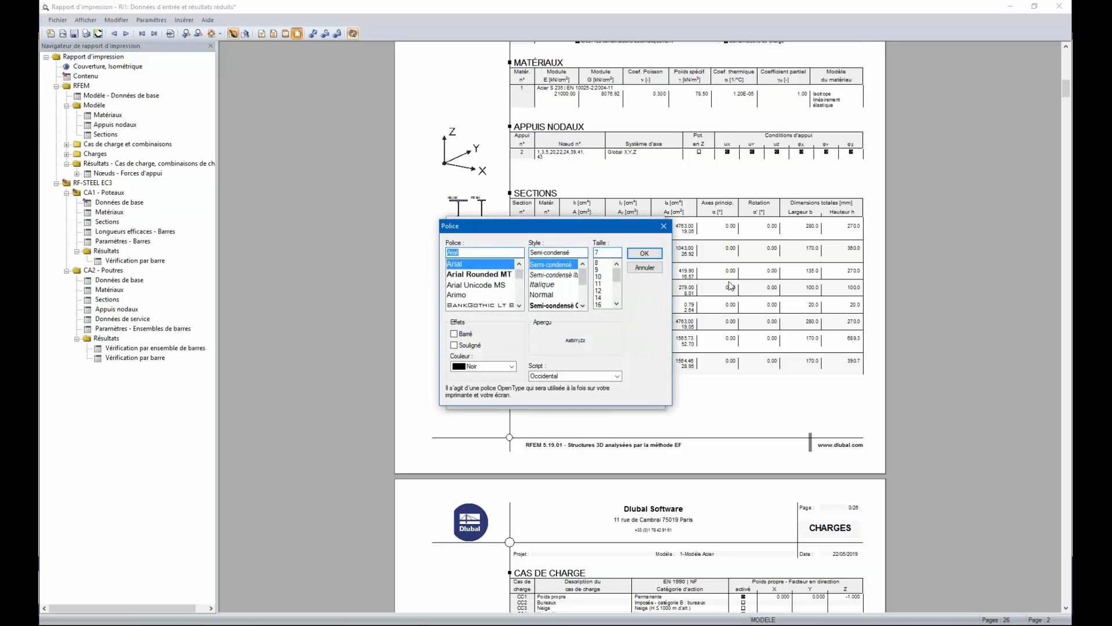
left_click(664, 226)
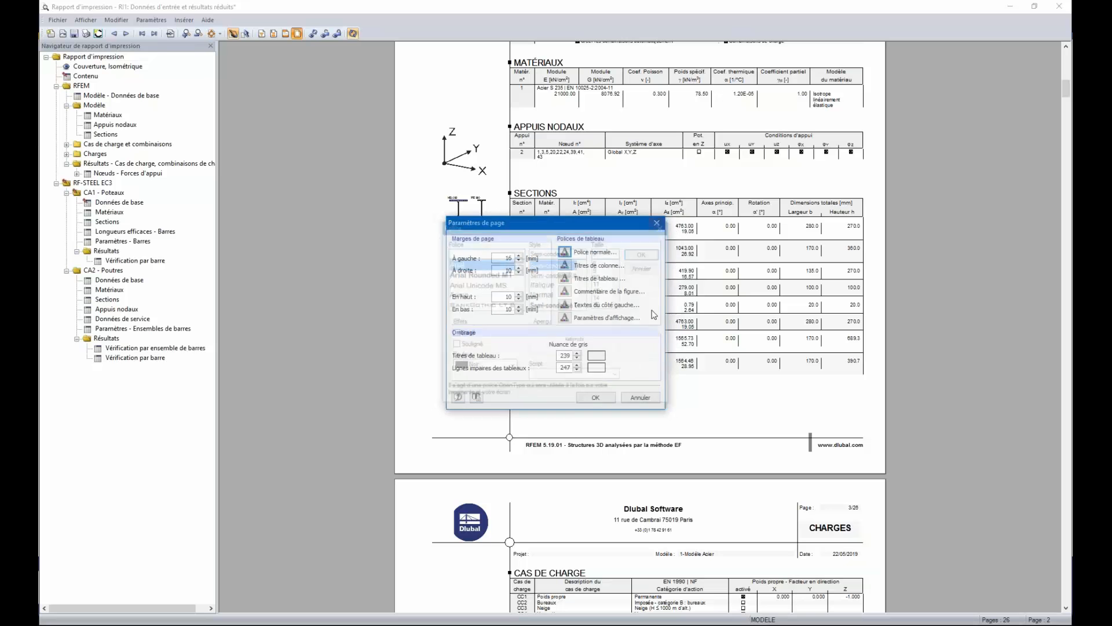
left_click(564, 268)
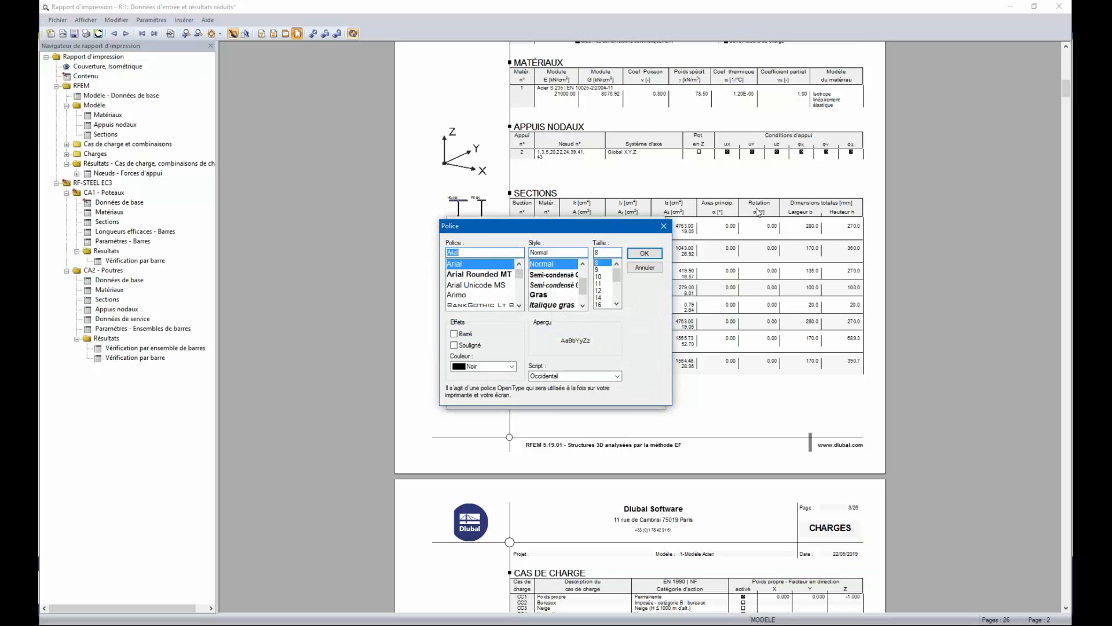
left_click(512, 366)
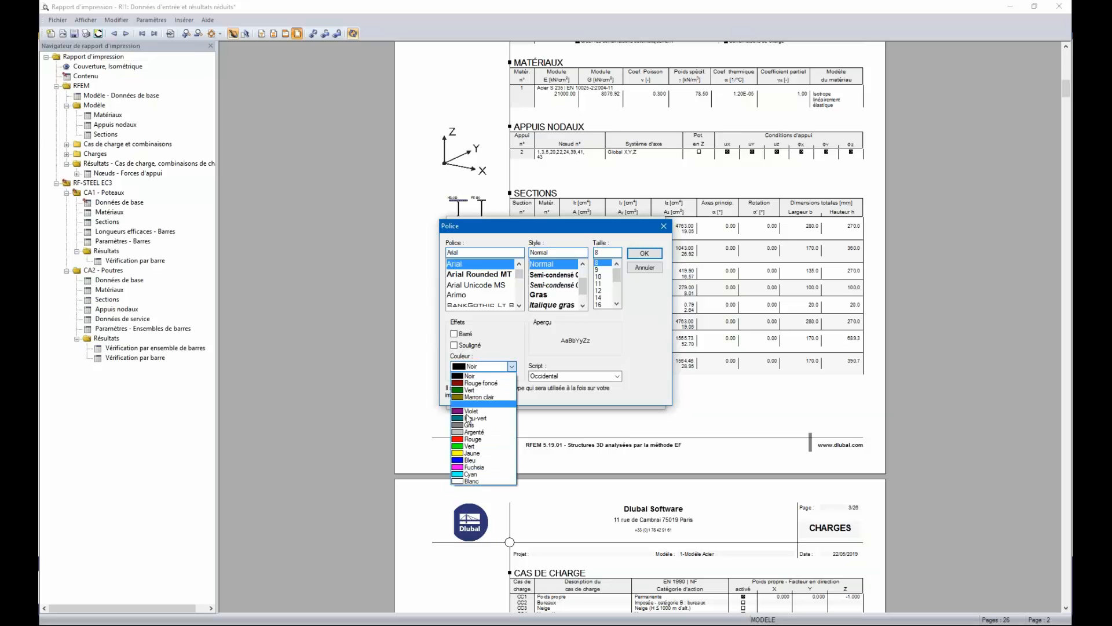
left_click(470, 460)
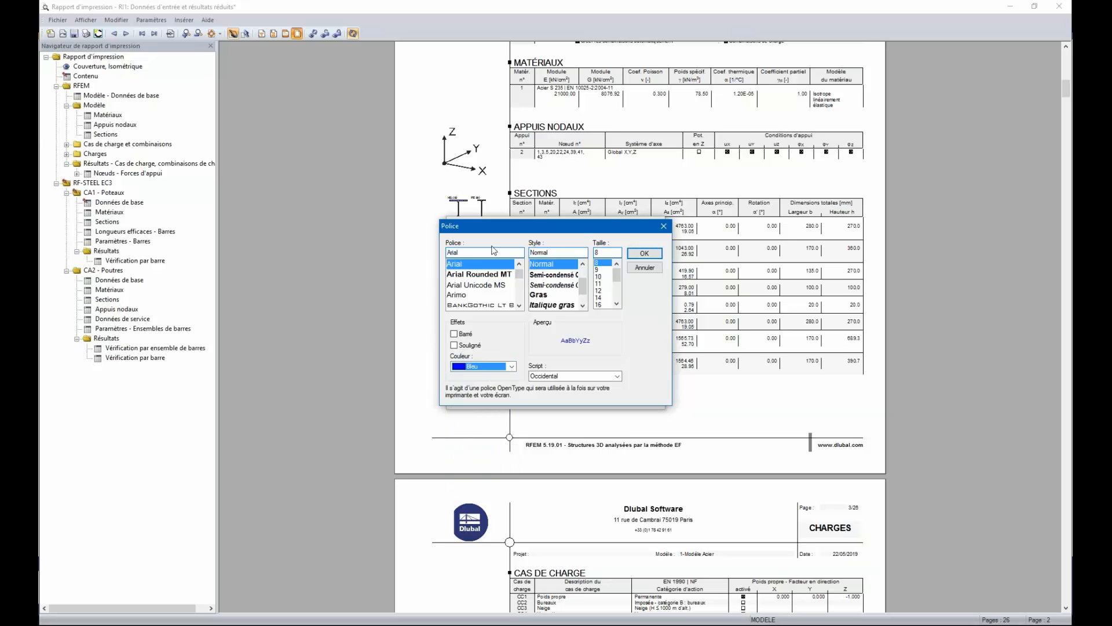
left_click(645, 255)
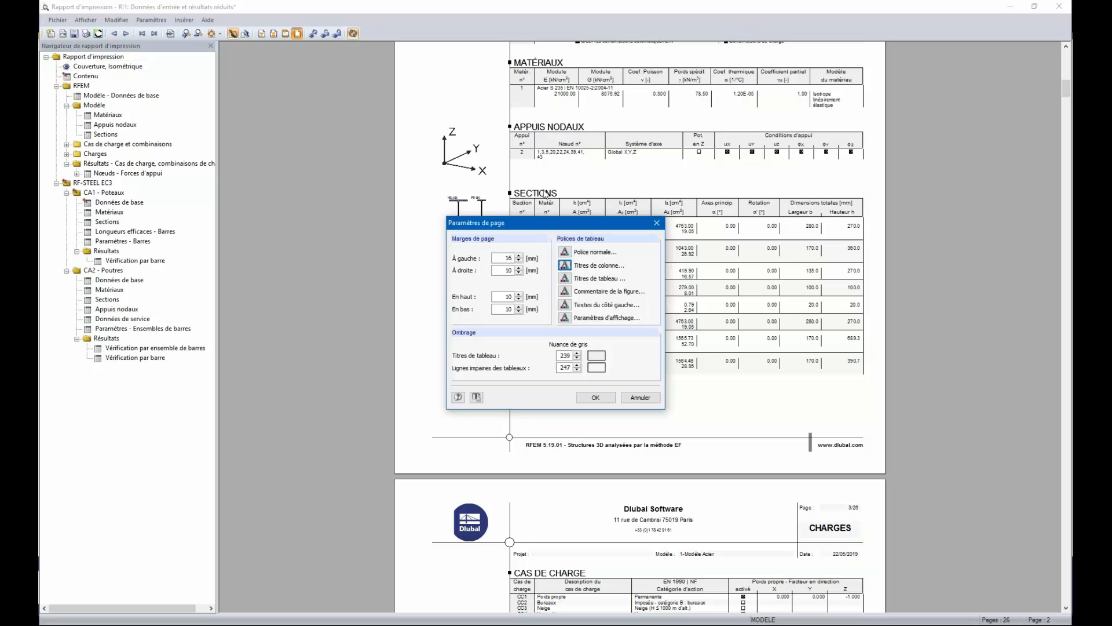
Step: Set the font colour of the table titles to Bleu and accept the default font size for the report
left_click(566, 279)
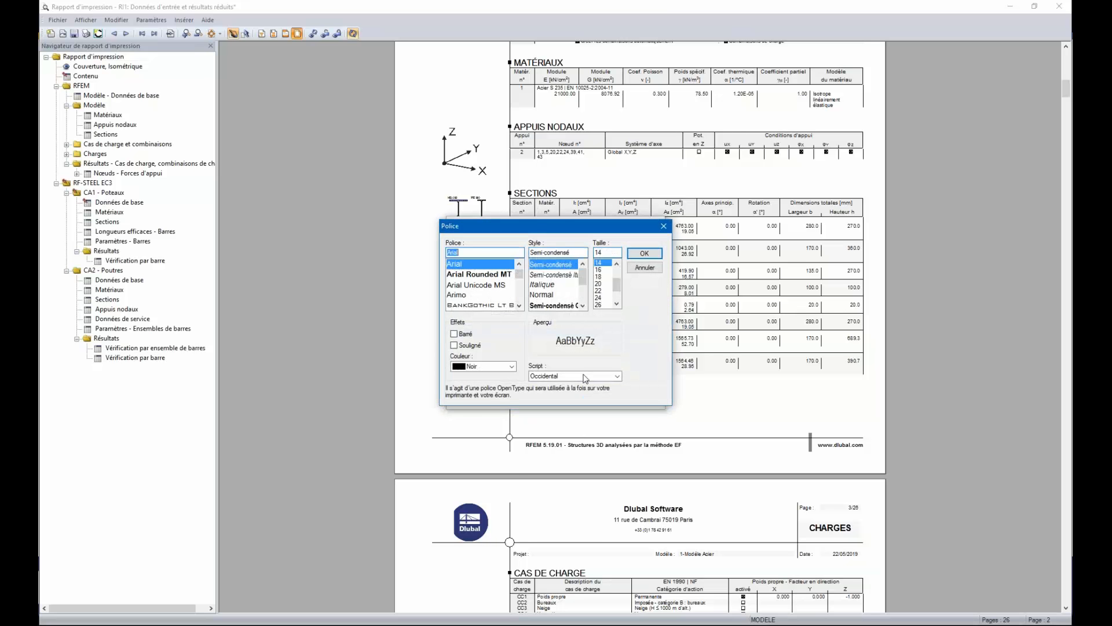
left_click(510, 367)
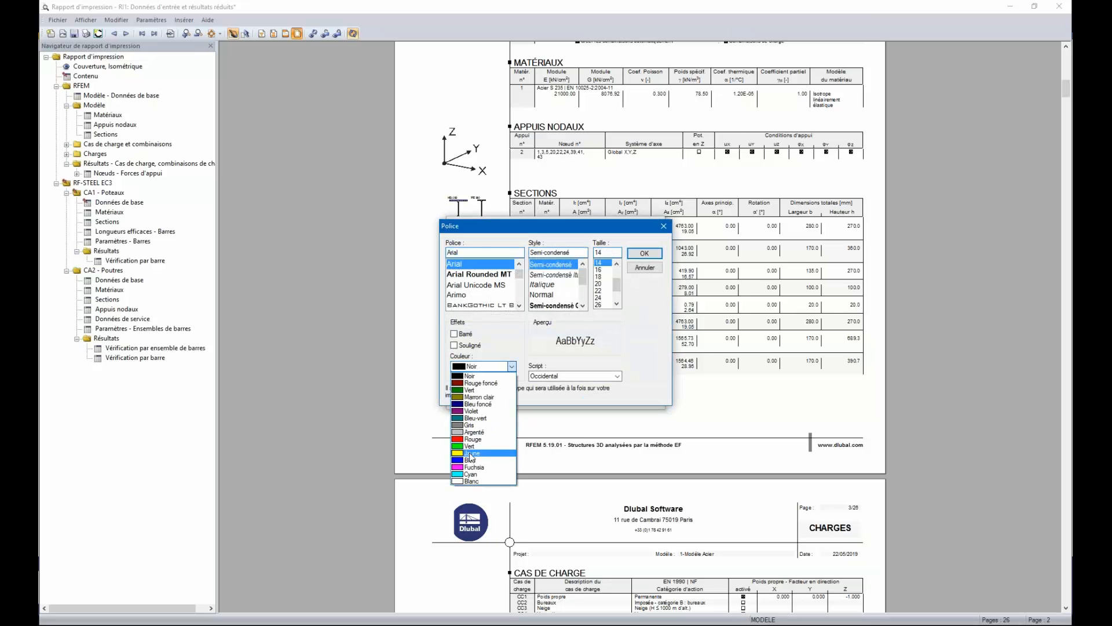
left_click(472, 460)
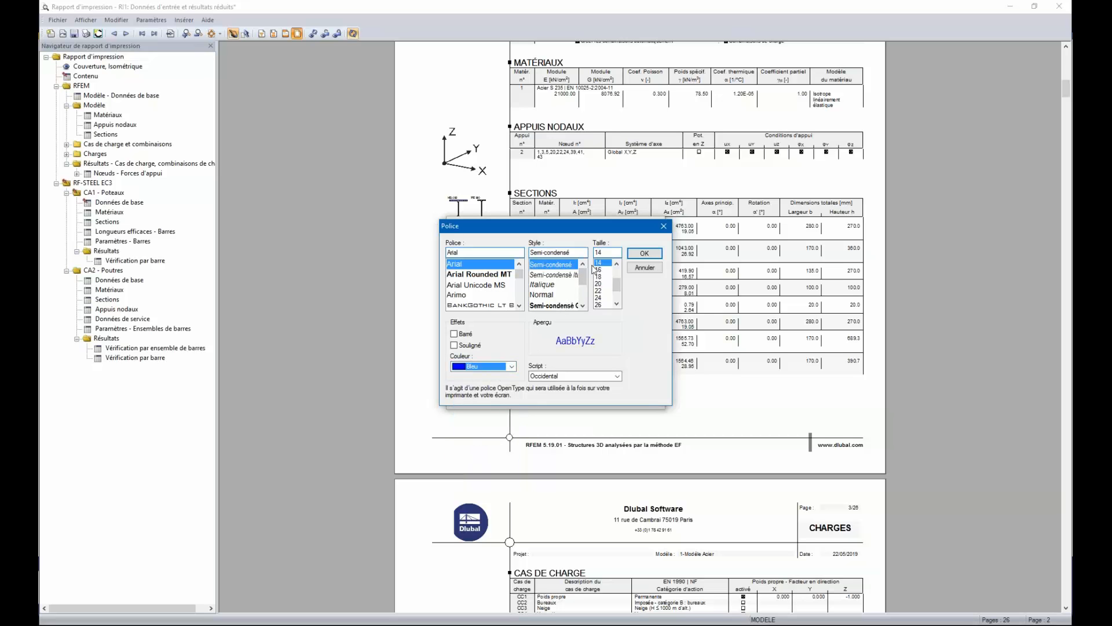
left_click(646, 254)
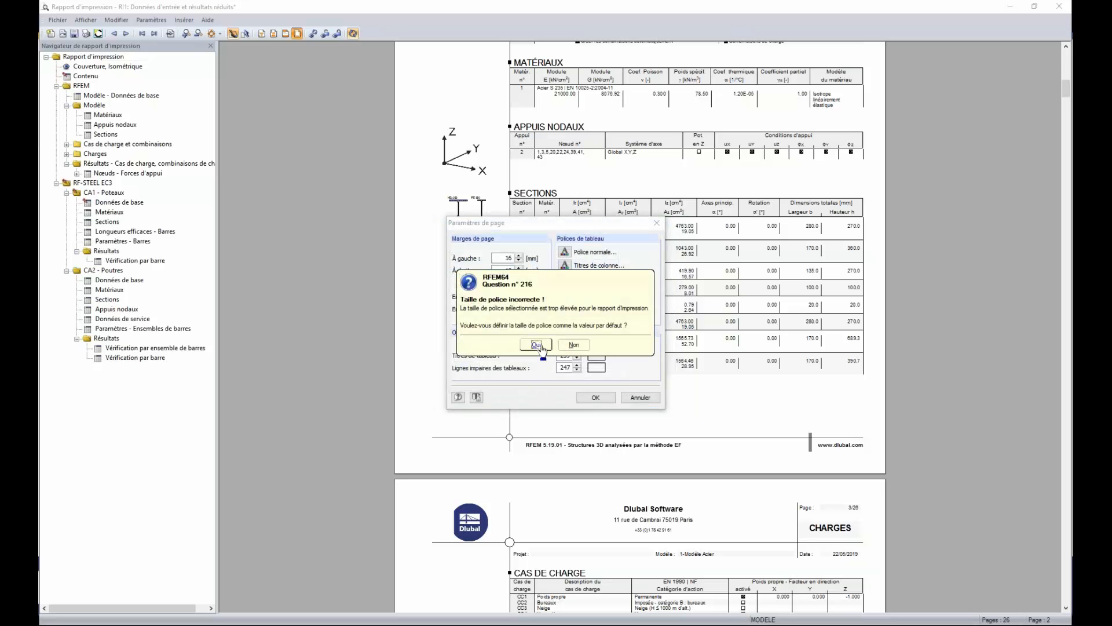
left_click(537, 345)
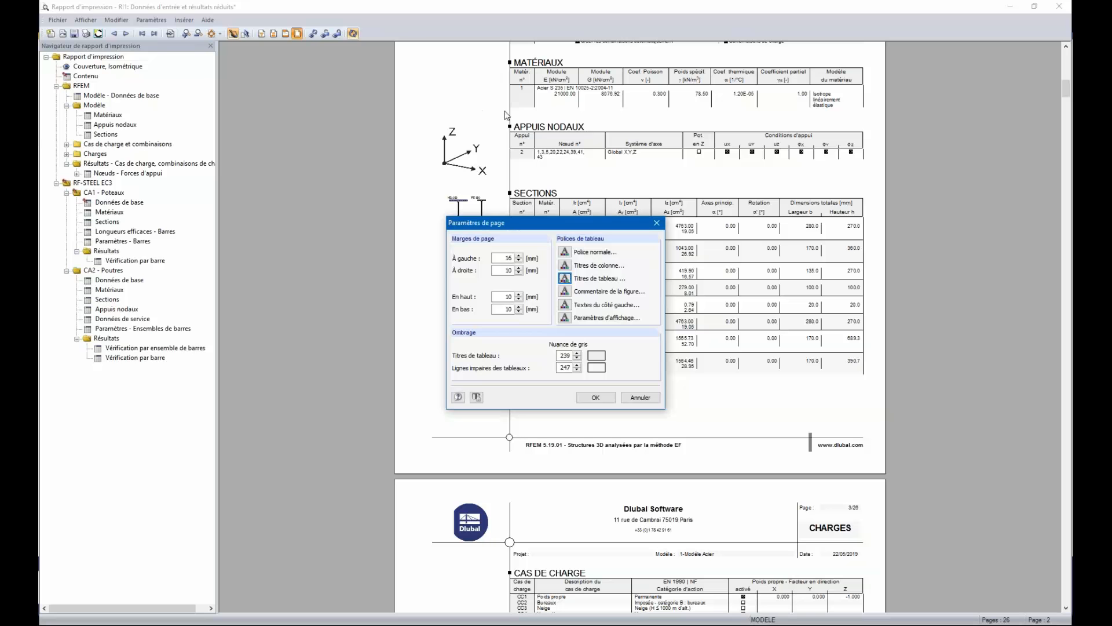
Step: Set the font of the side texts to Gras style with the colour Bleu foncé
left_click(565, 305)
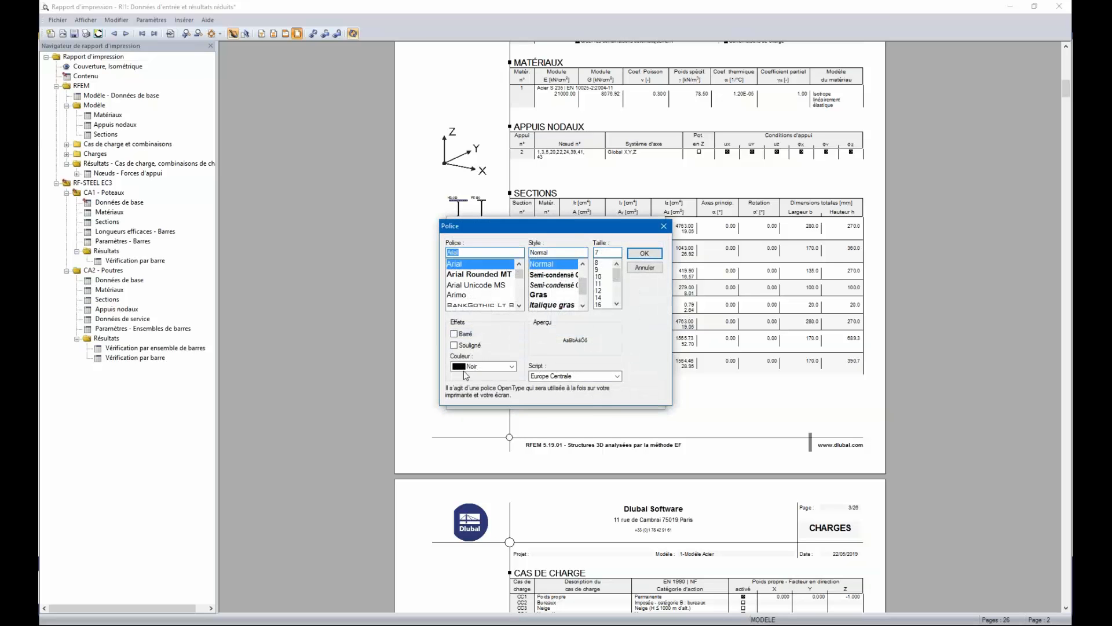
left_click(551, 295)
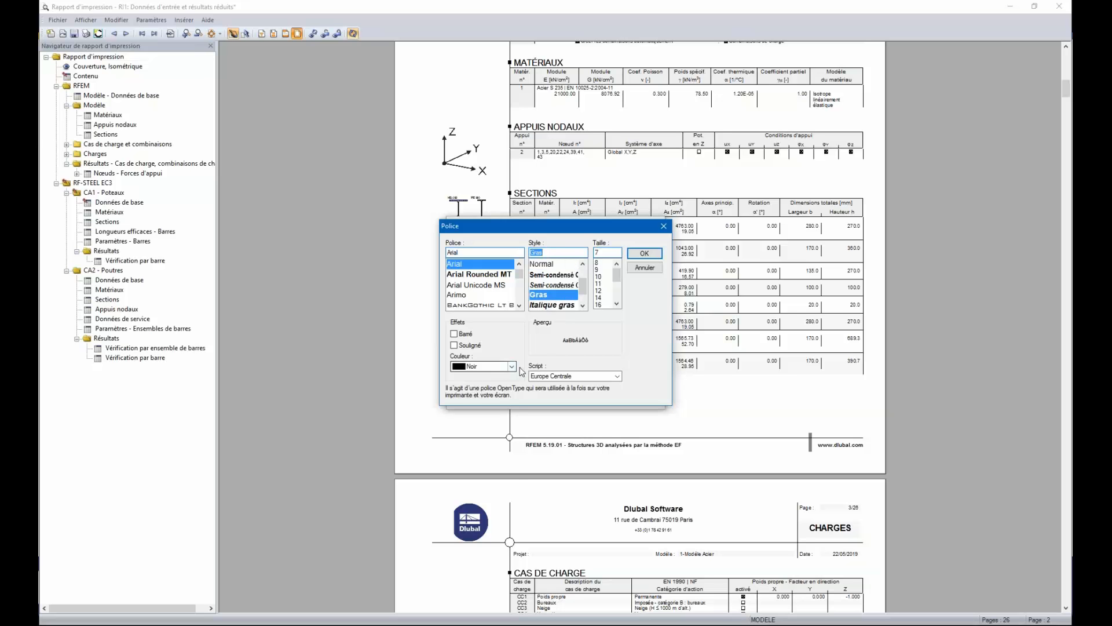
left_click(512, 367)
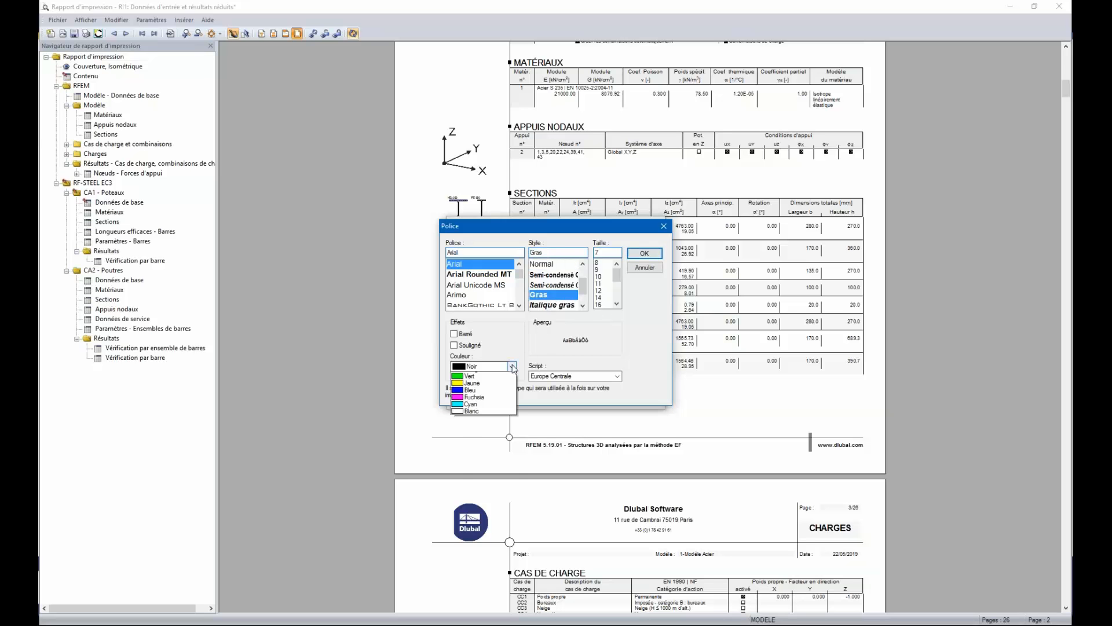
left_click(473, 404)
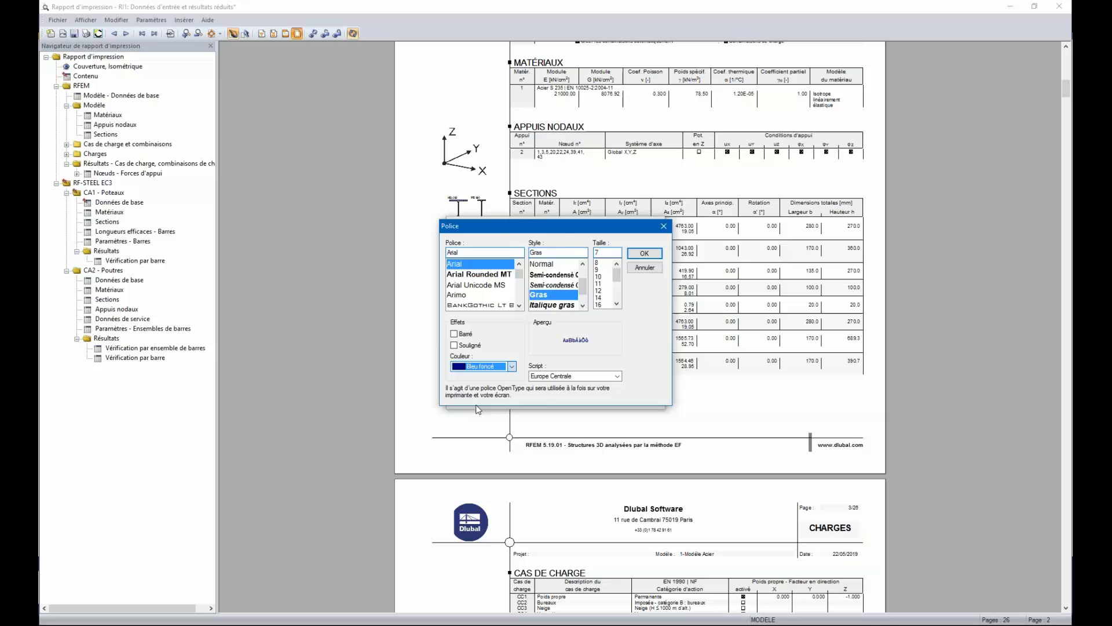
left_click(644, 253)
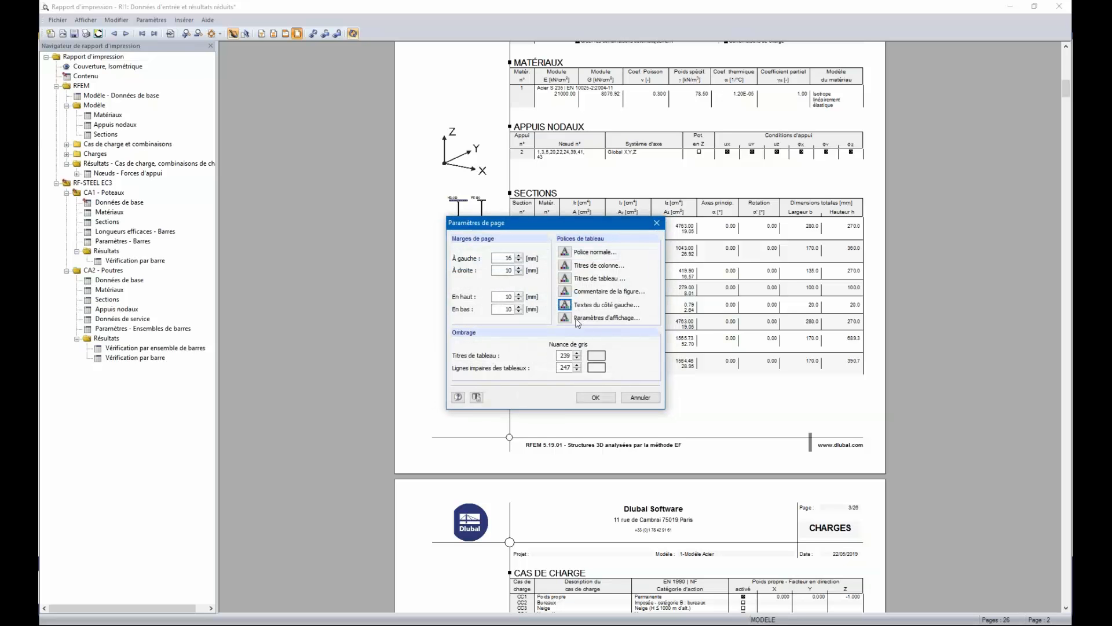
Step: Review the font categories in the display properties and close them without making changes
left_click(565, 318)
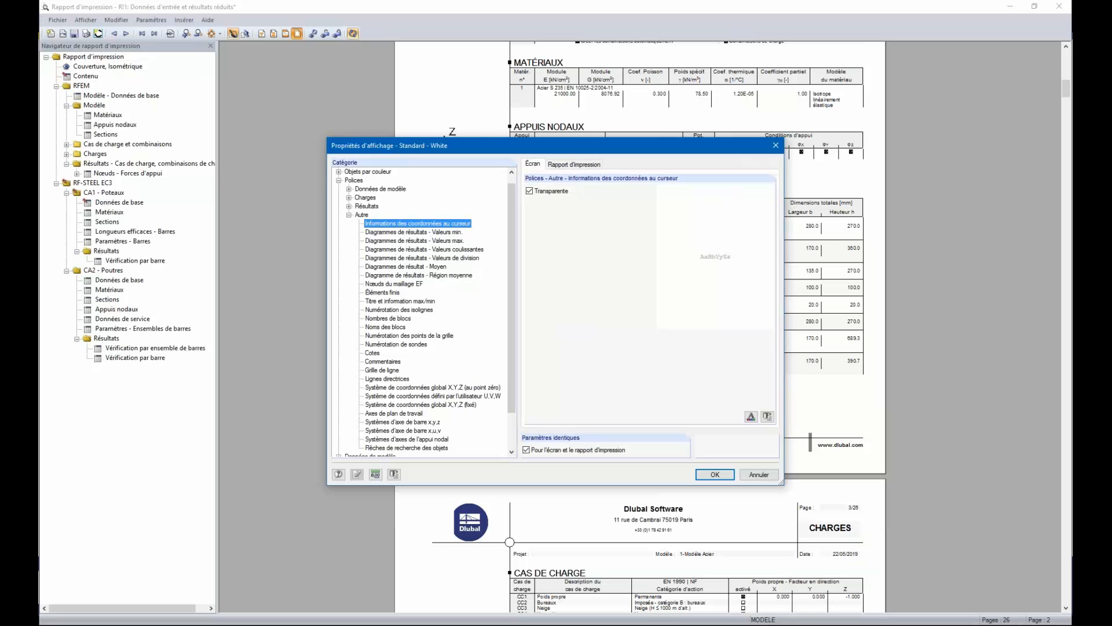
scroll(419, 343, "down", 2)
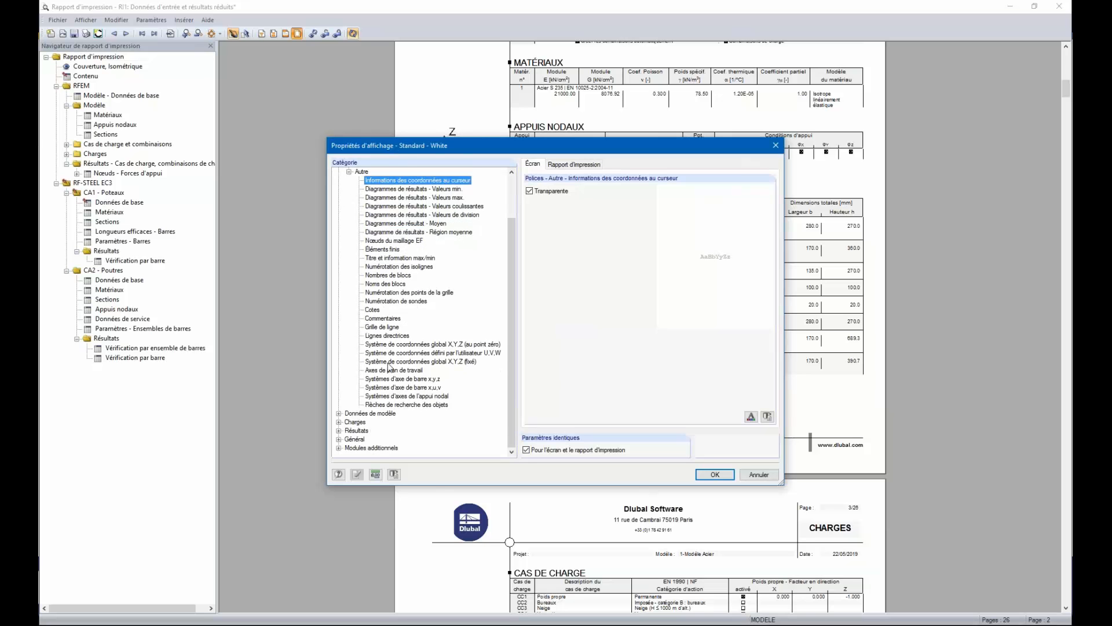
scroll(367, 350, "up", 3)
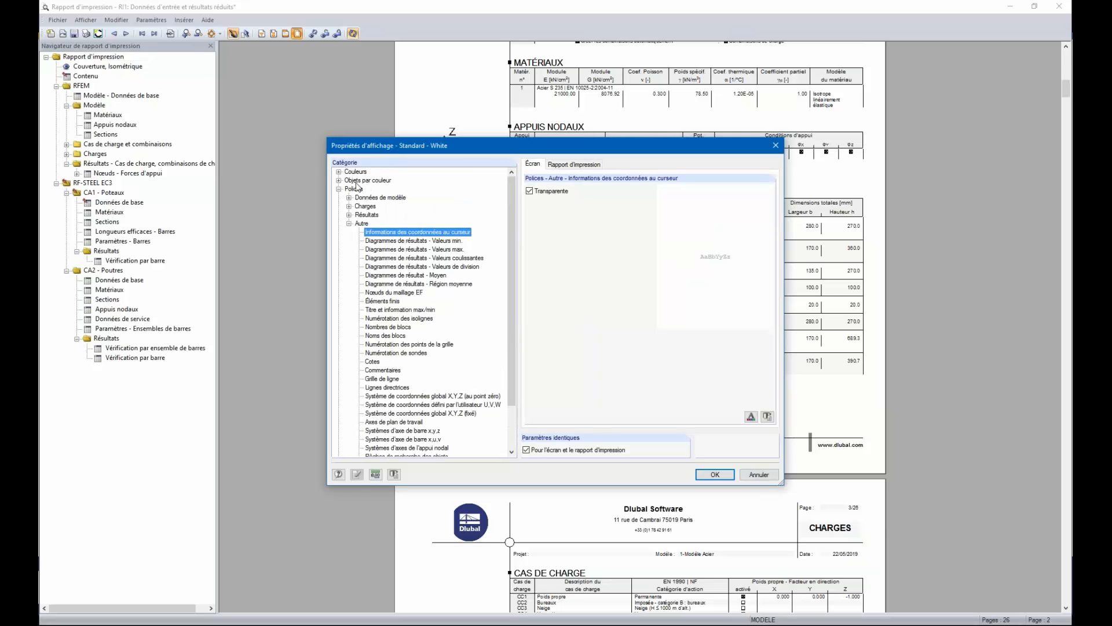
scroll(383, 313, "down", 2)
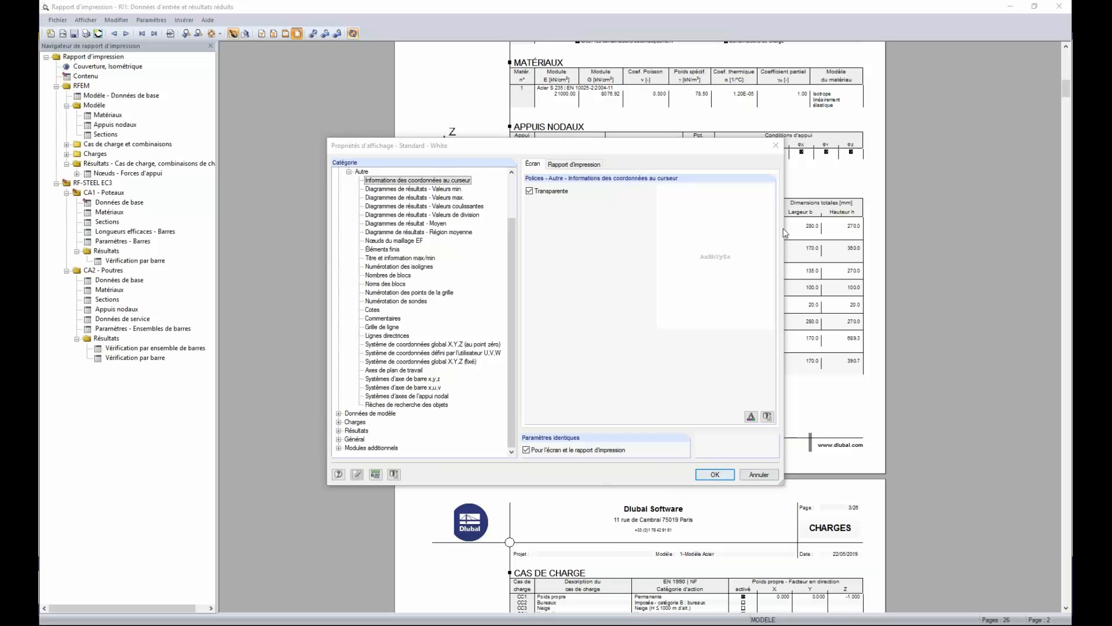
left_click(783, 145)
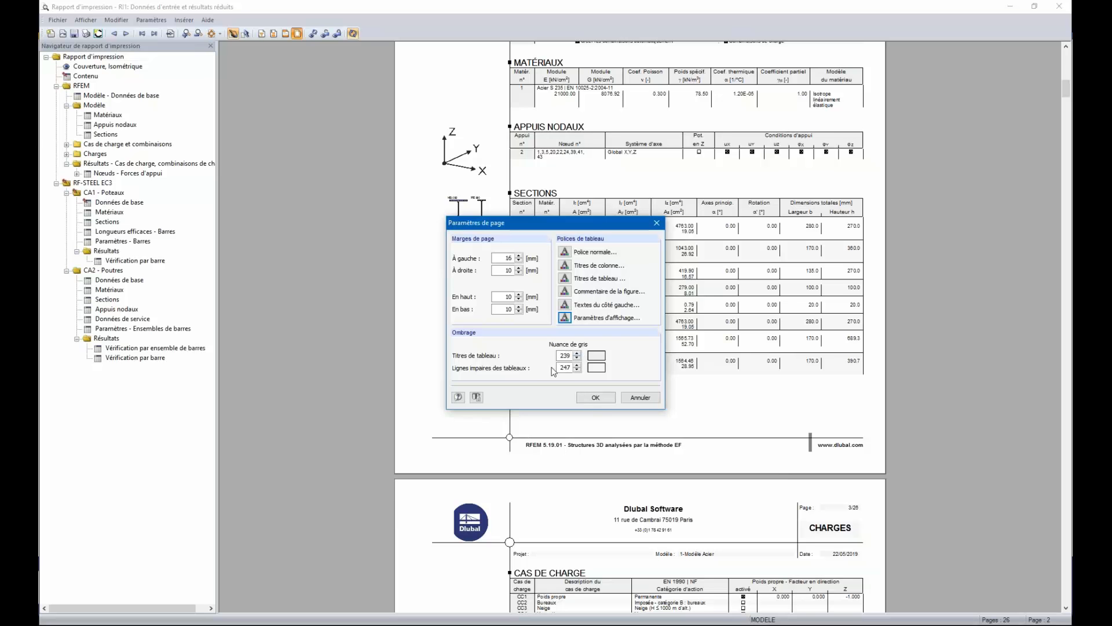
Step: Set the grey shade of the table titles to 220 and apply the page settings to the report
left_click(565, 356)
left_click_drag(592, 222, 582, 286)
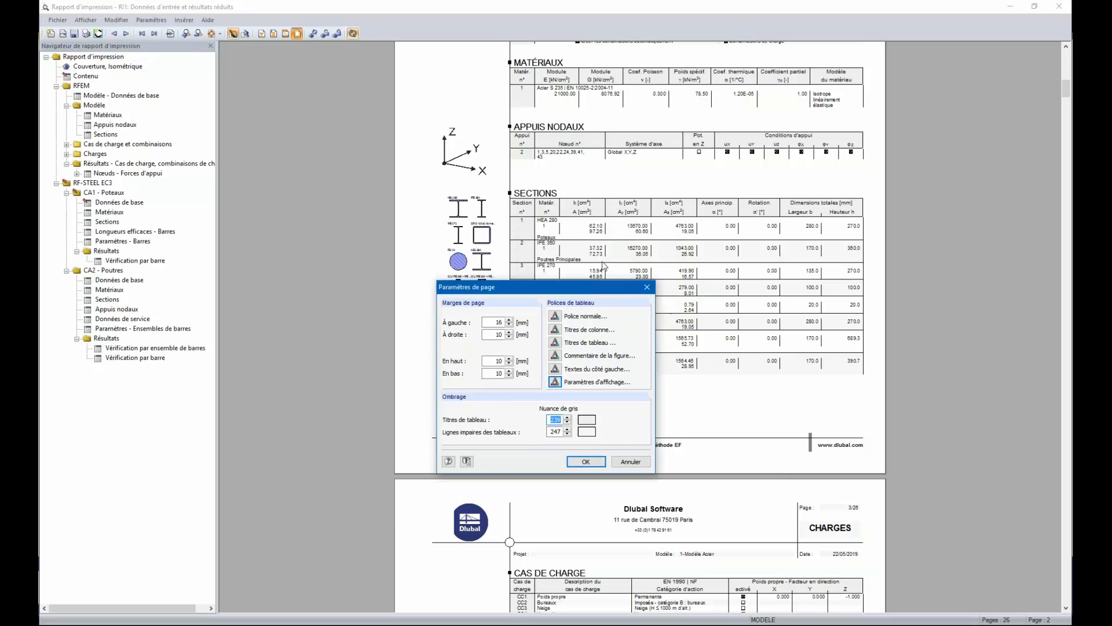
type("220")
left_click(595, 463)
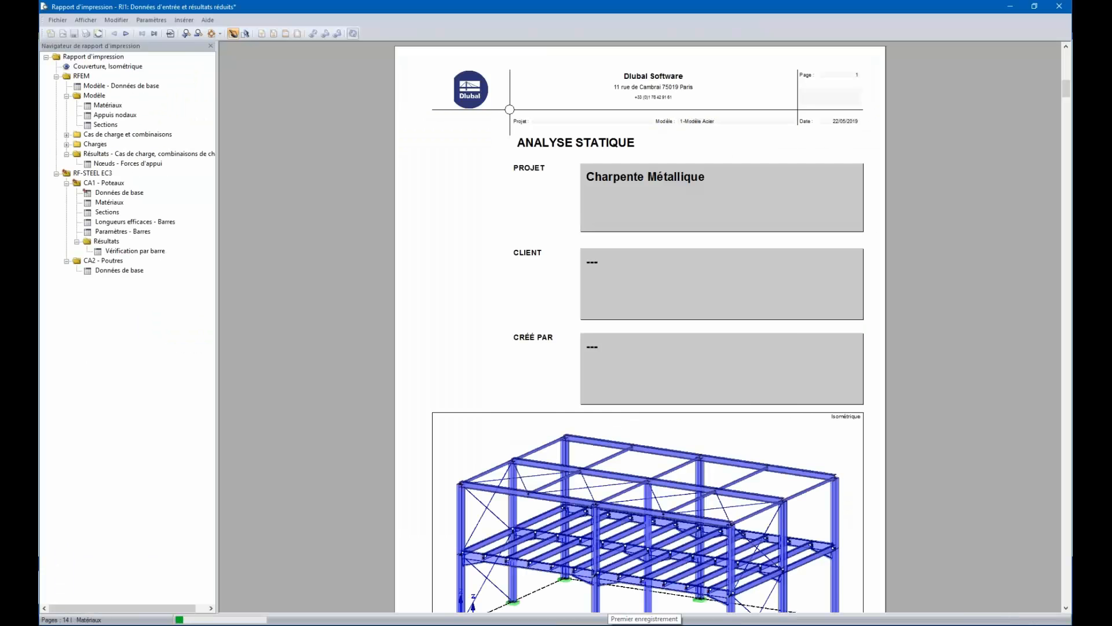
Step: Check the new title colours and table shading on the report's model and load case pages
scroll(518, 216, "down", 8)
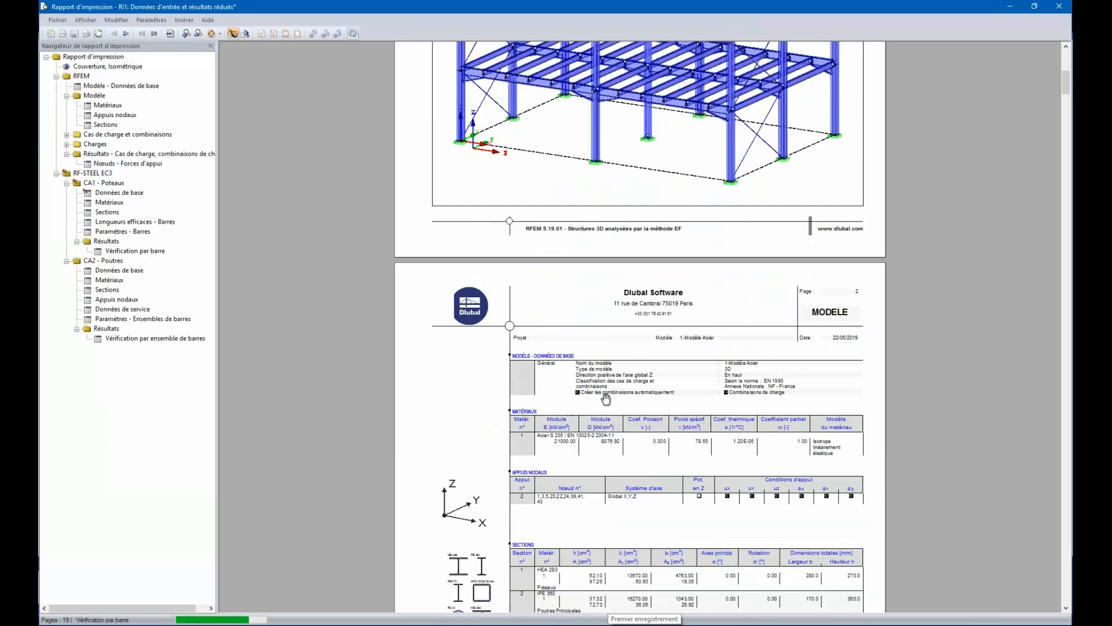
scroll(609, 402, "down", 2)
scroll(544, 275, "down", 4)
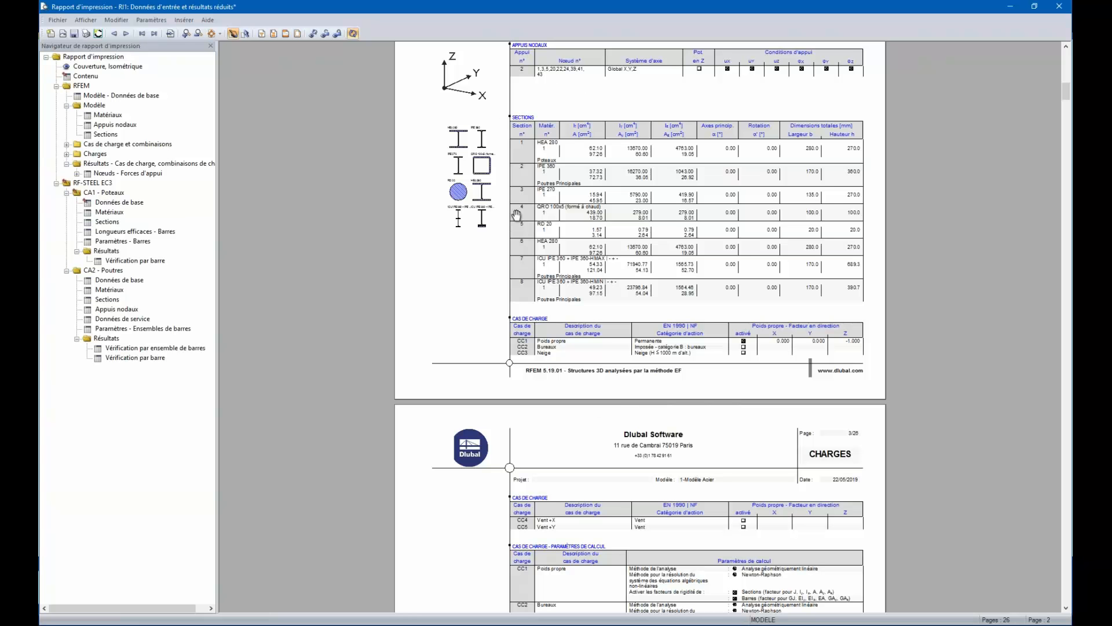
scroll(520, 292, "down", 3)
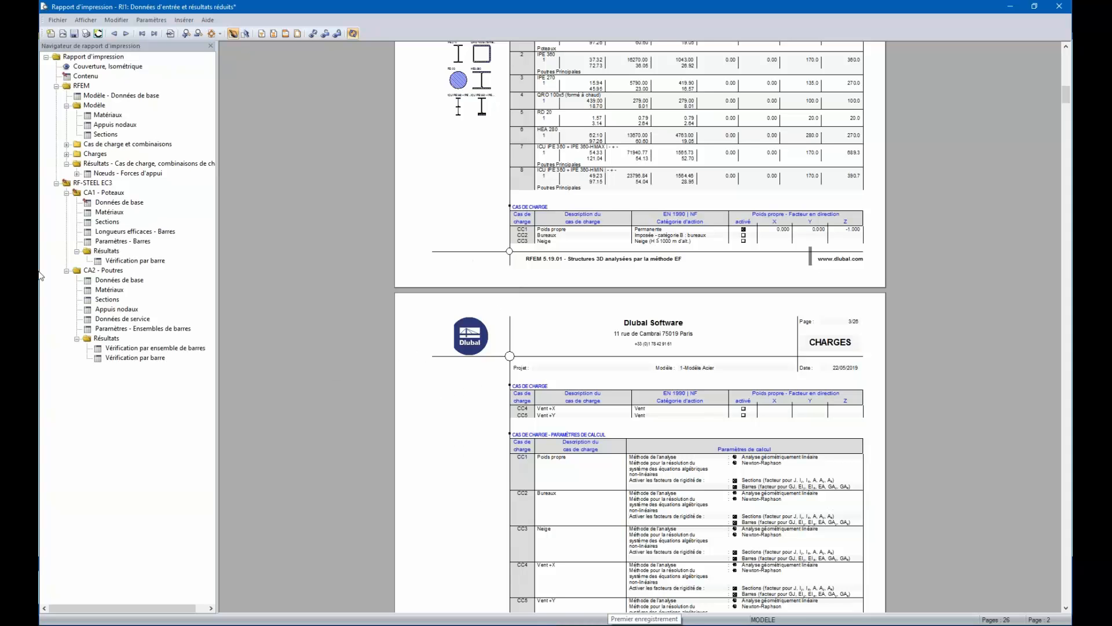
Step: Check the side text formatting in the CA1 - Poteaux section and the preceding nodal support forces table
left_click(98, 193)
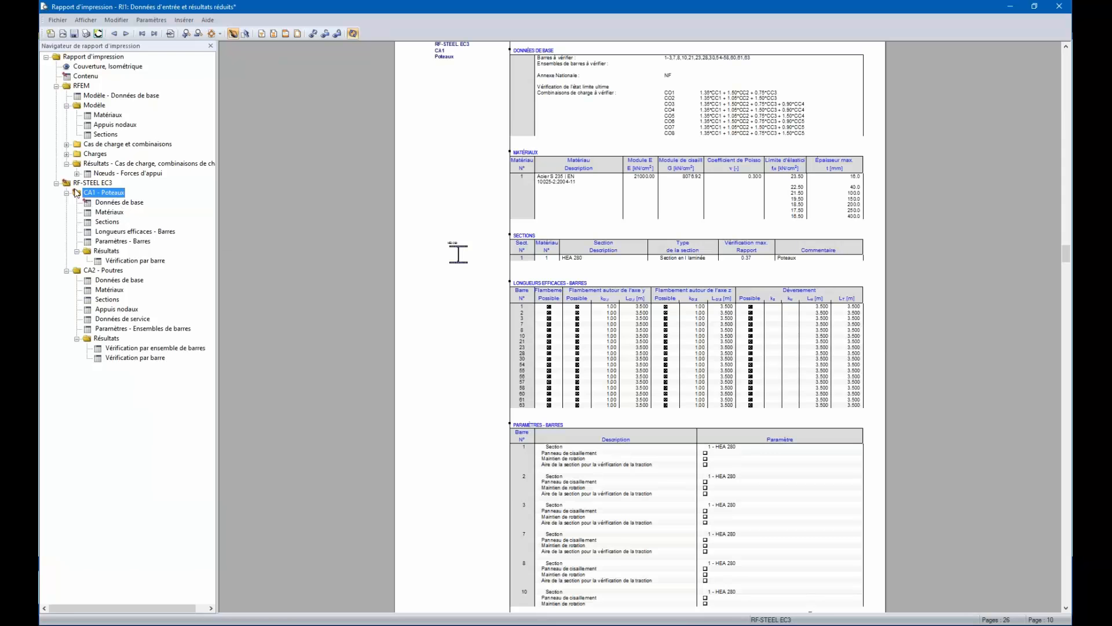
scroll(492, 285, "up", 3)
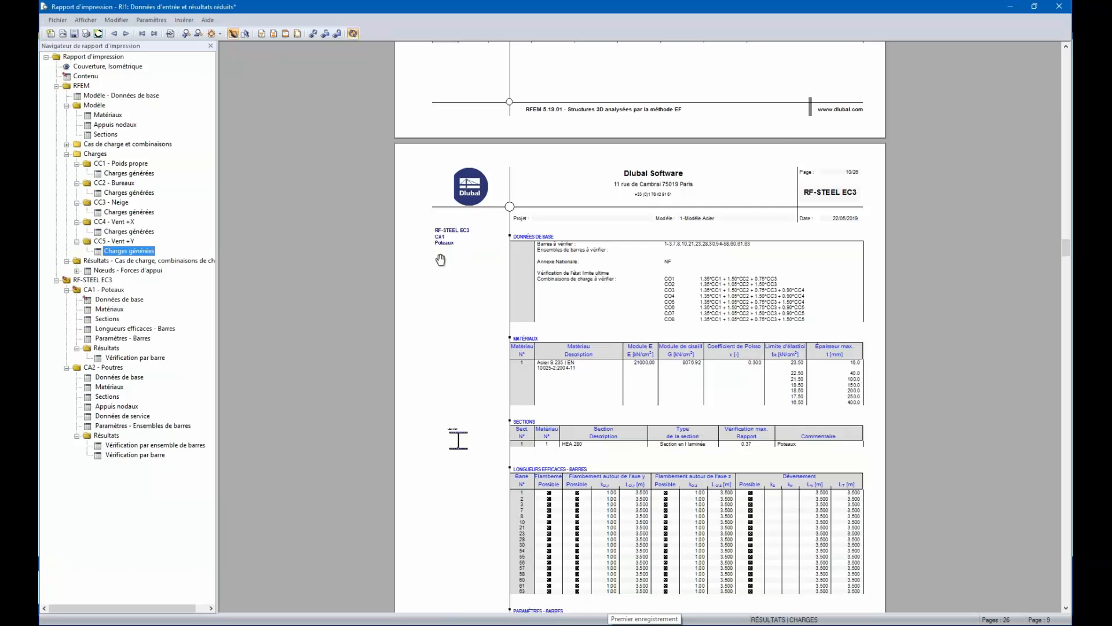
scroll(449, 255, "up", 3)
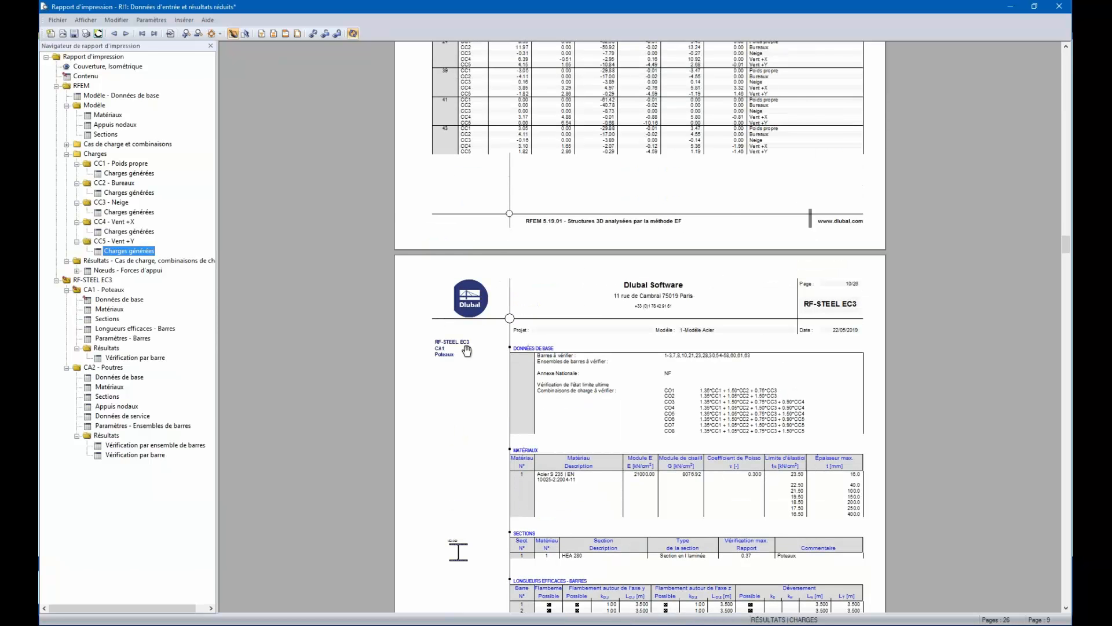
scroll(454, 354, "up", 5)
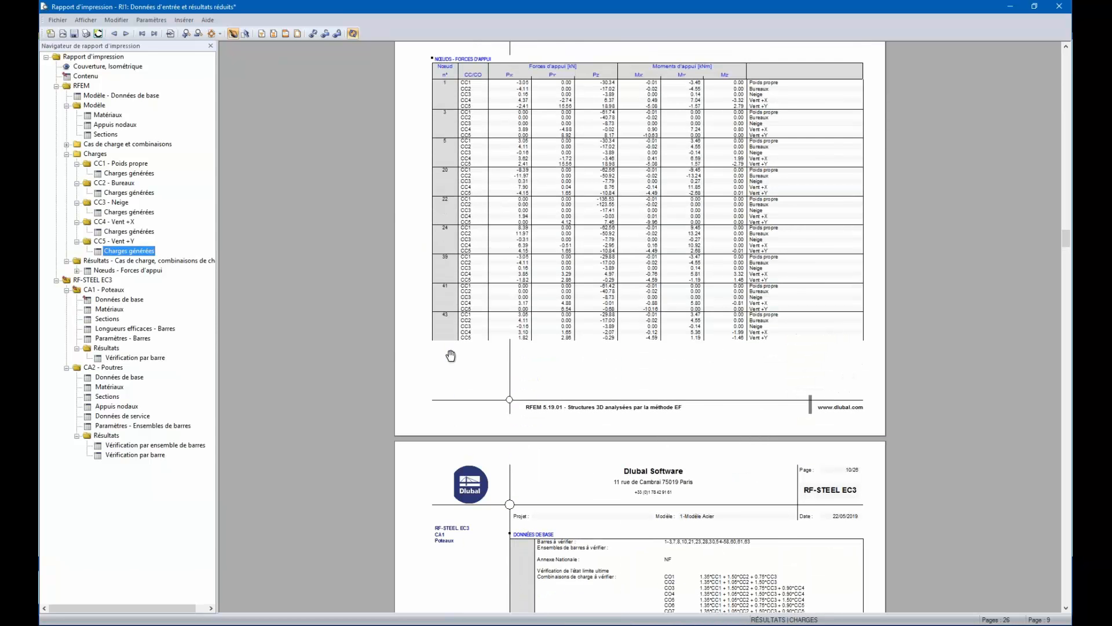
scroll(452, 355, "up", 3)
scroll(451, 356, "up", 1)
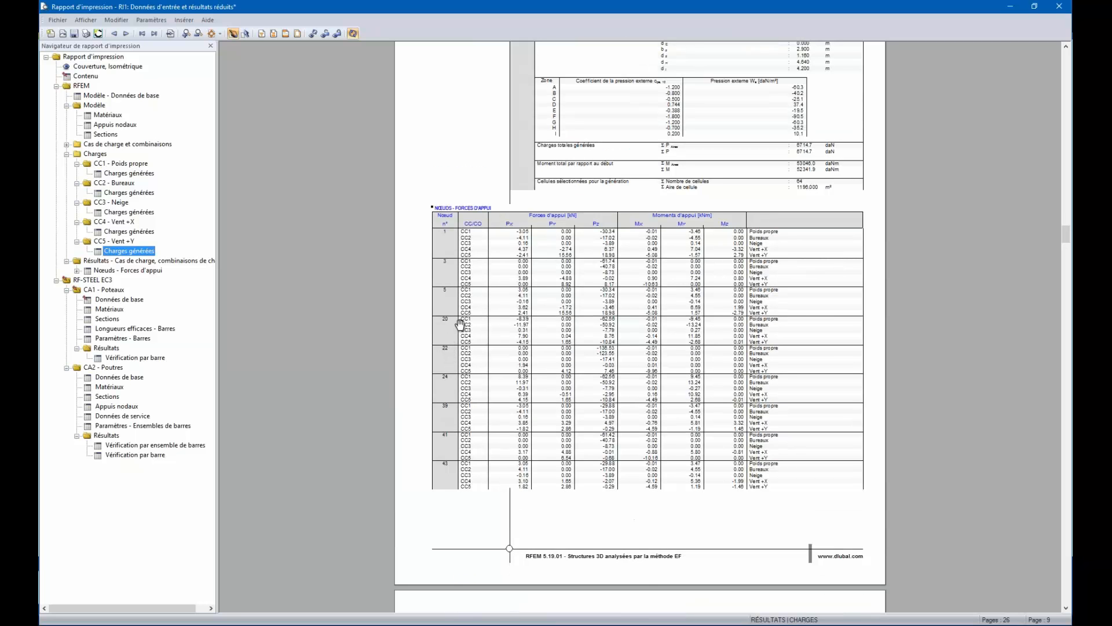
scroll(472, 316, "up", 1)
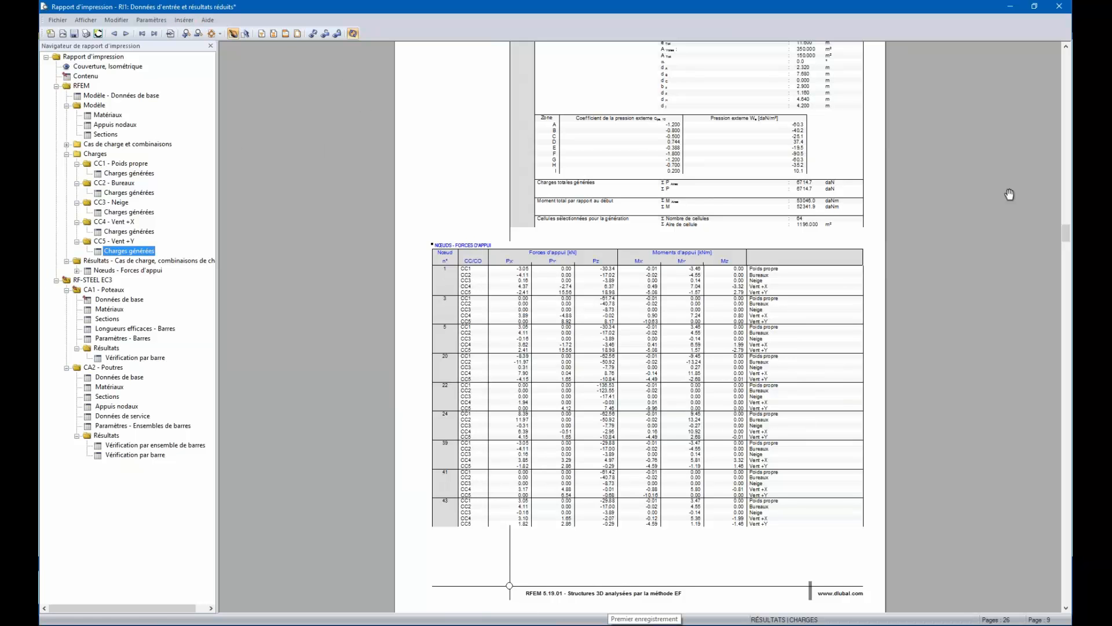
Step: Return to the start of the report and review the cover image and the table of contents page
left_click_drag(1063, 233, 1059, 58)
scroll(771, 264, "down", 5)
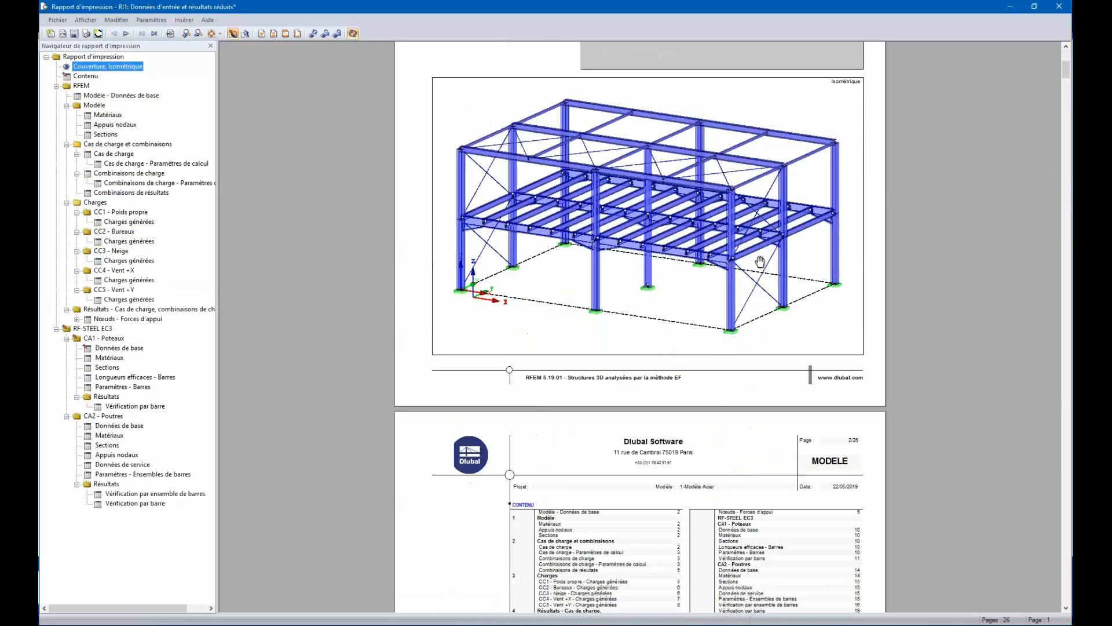
scroll(660, 261, "down", 6)
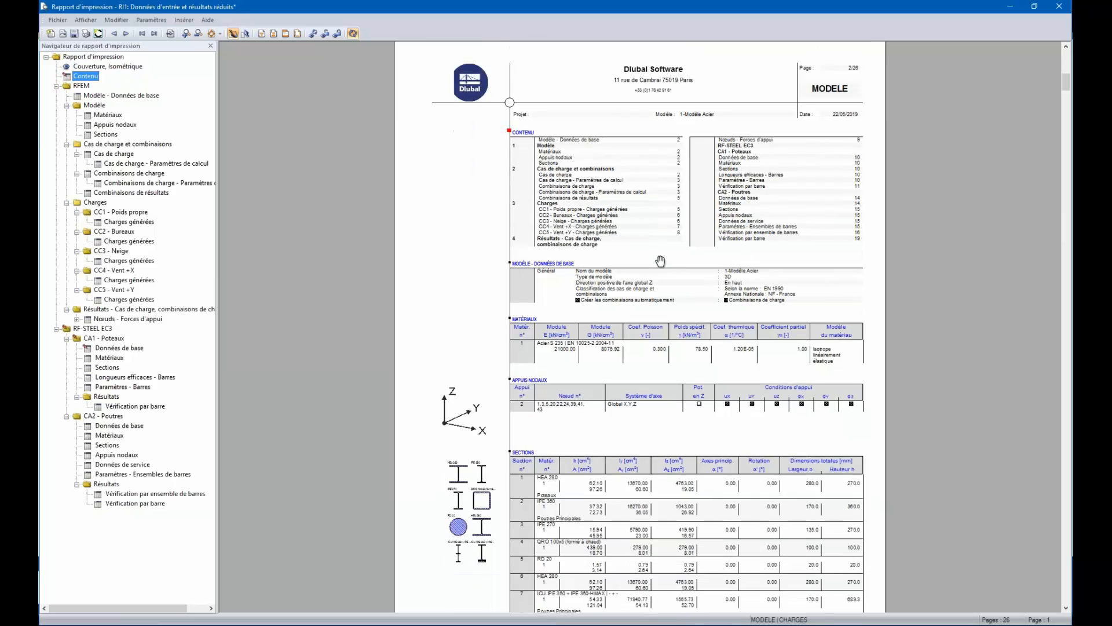
scroll(660, 261, "down", 1)
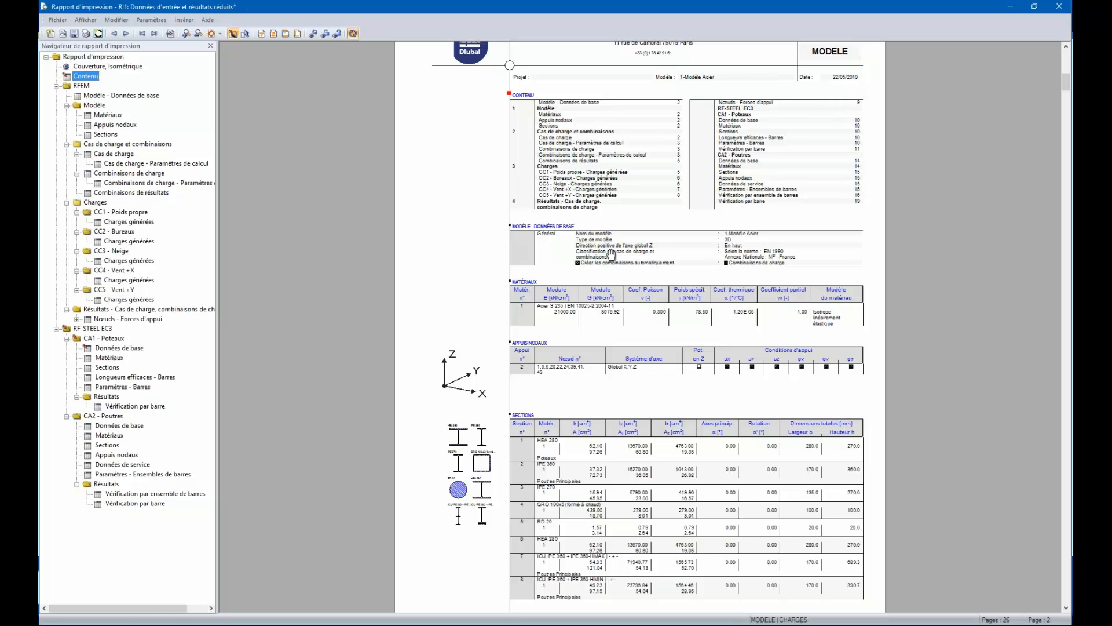
Step: Add a text block titled "RFEM Webinaire" containing "Exemple pour webinaire", and colour its body text green
left_click(185, 20)
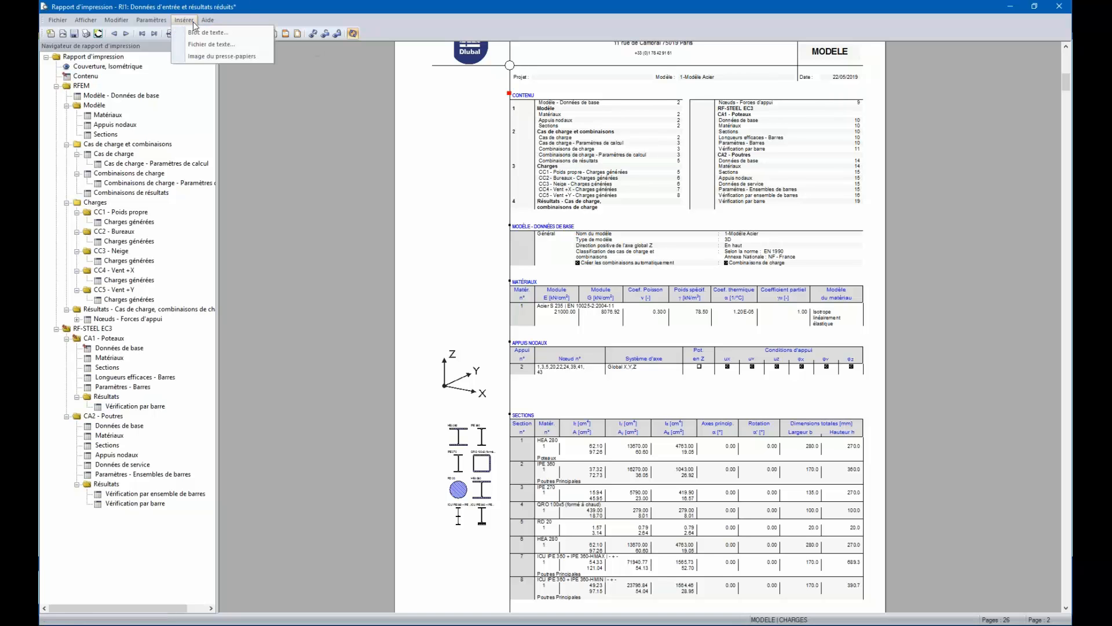
left_click(206, 32)
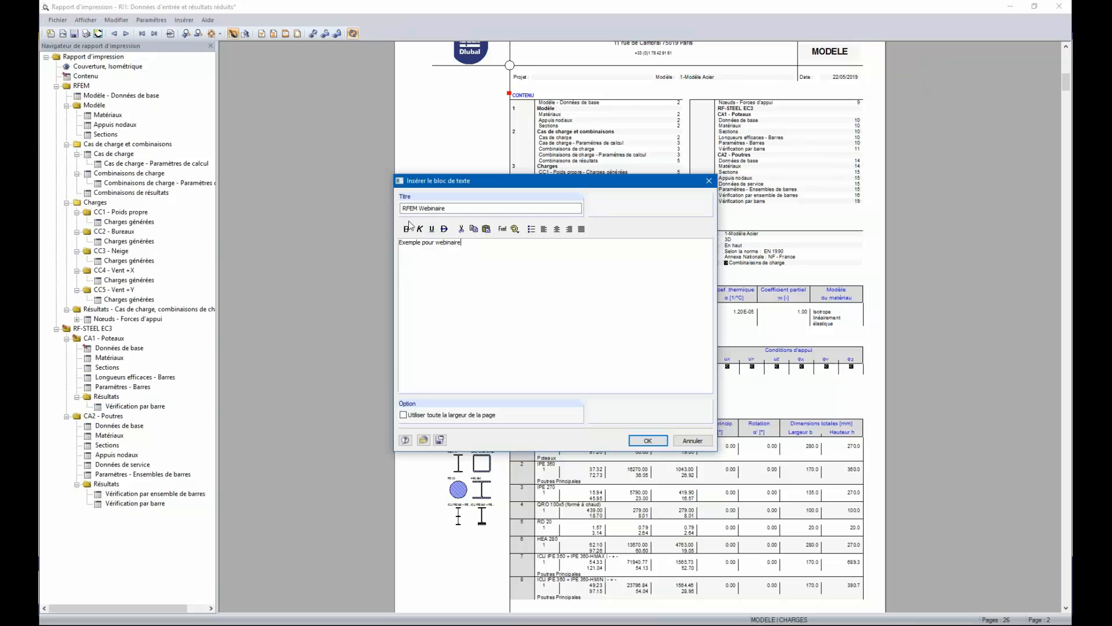
left_click_drag(468, 243, 393, 229)
left_click(516, 229)
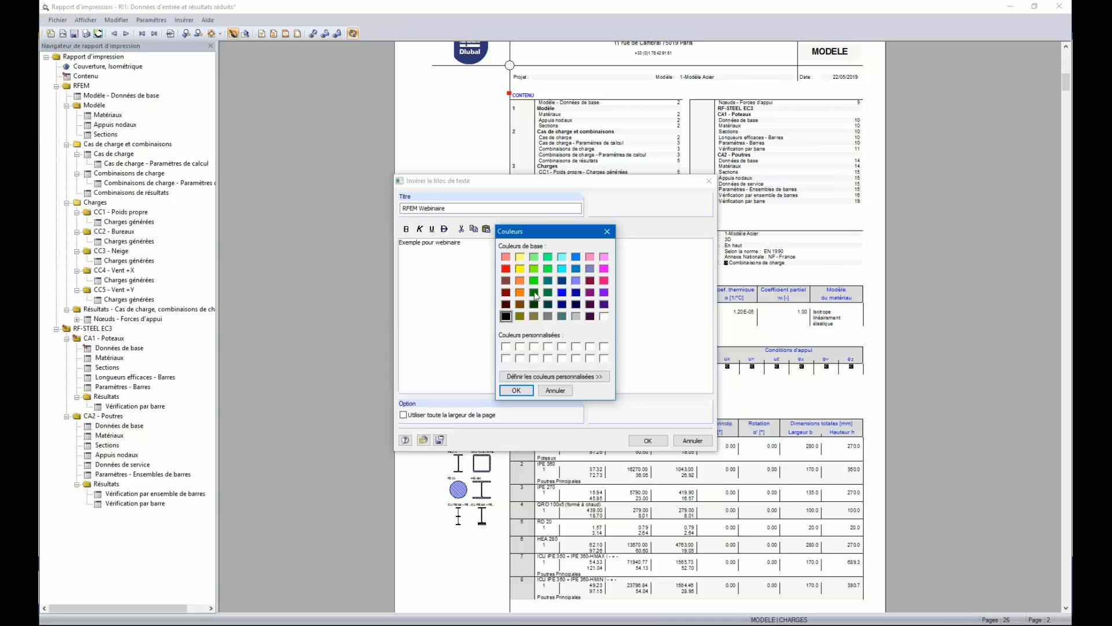
left_click(549, 270)
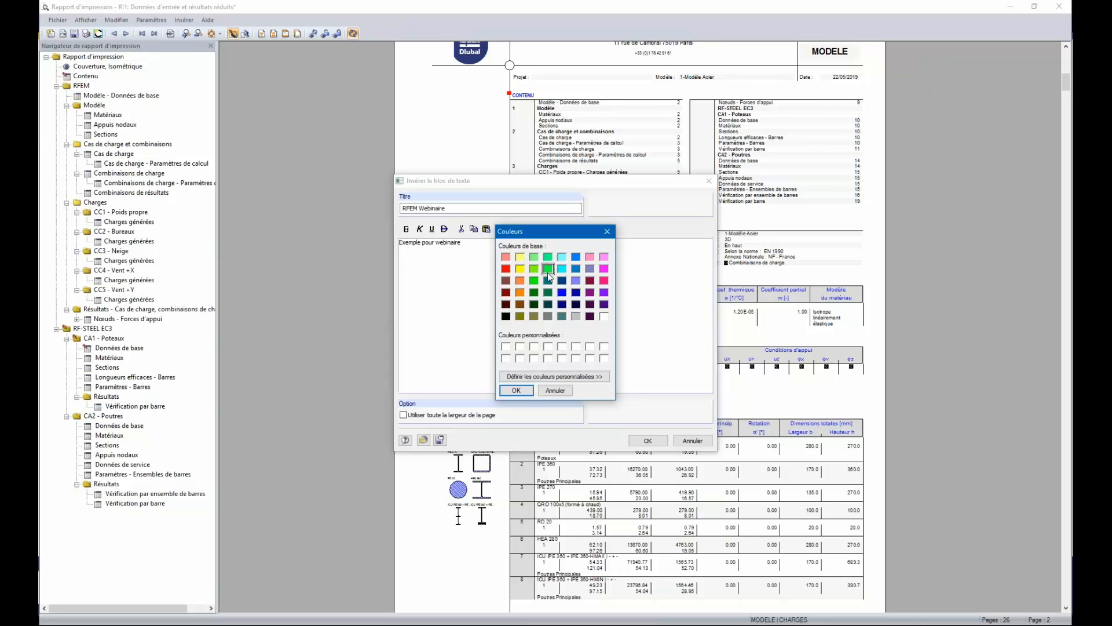
left_click(516, 391)
left_click(448, 256)
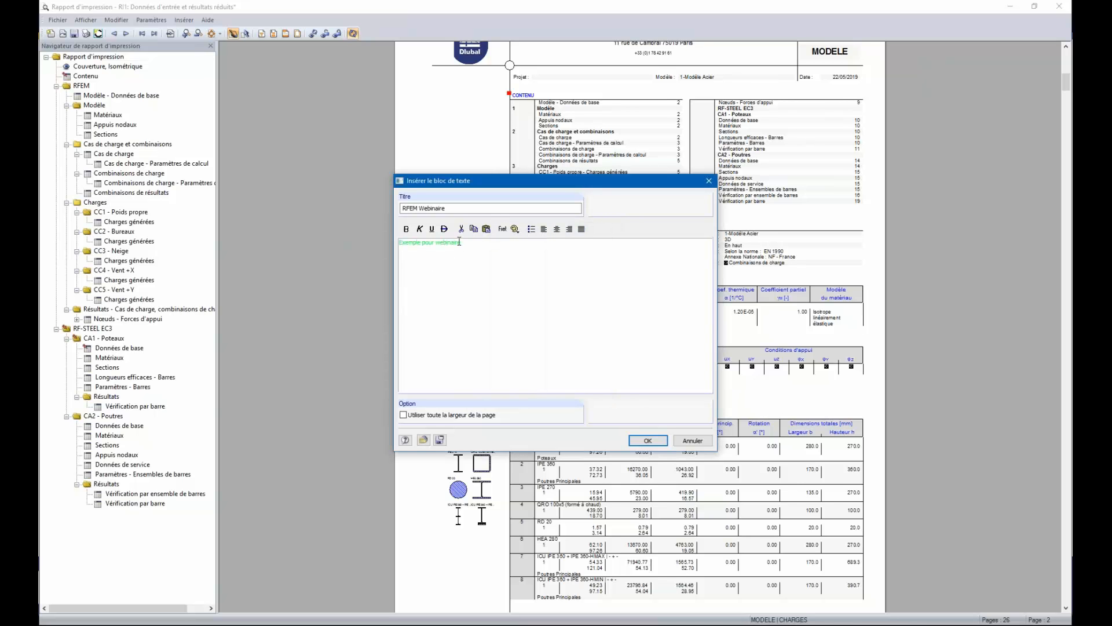
Step: Recolour the body text "Exemple pour webinaire" from the basic colours to purple
left_click_drag(462, 242, 395, 246)
left_click(515, 229)
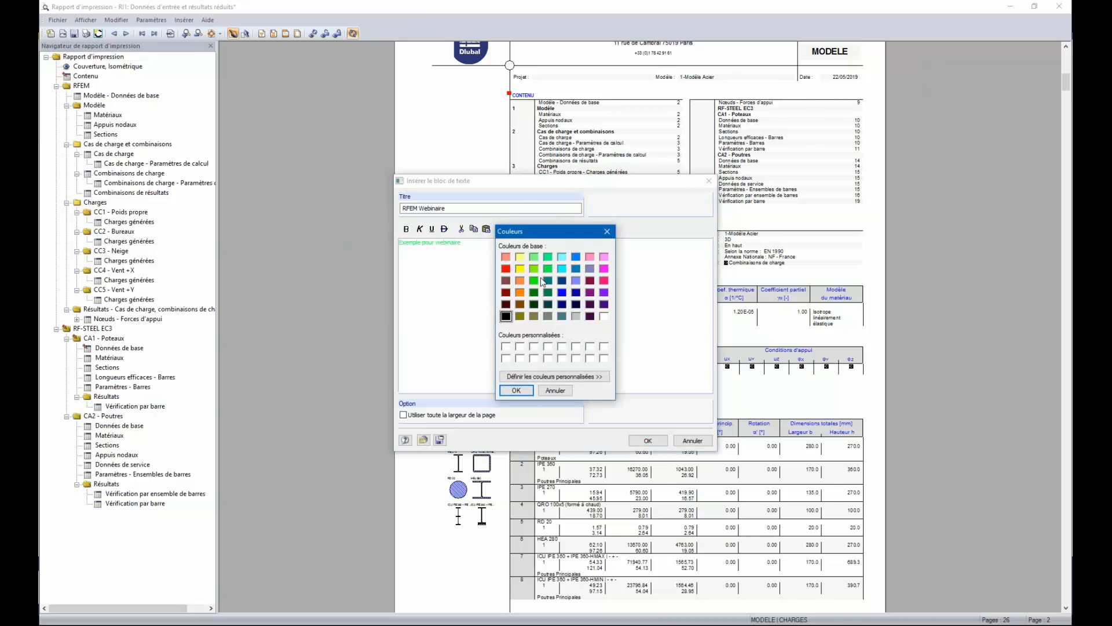
left_click(604, 293)
left_click(516, 391)
left_click(476, 256)
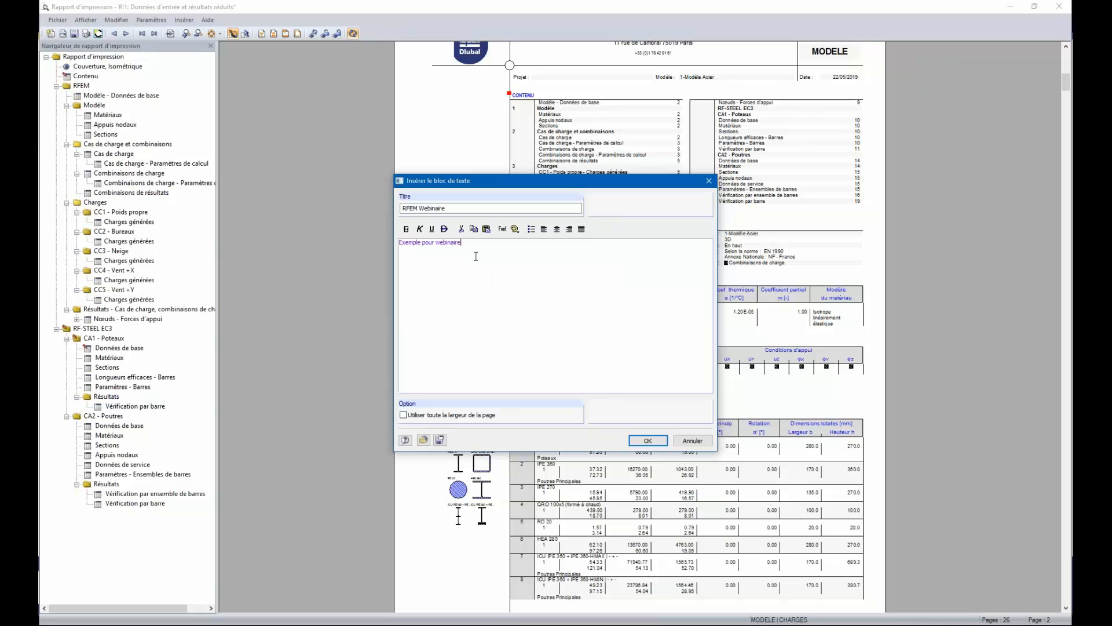
Step: Make the body text "Exemple pour webinaire" bold and italic
left_click_drag(472, 245, 397, 244)
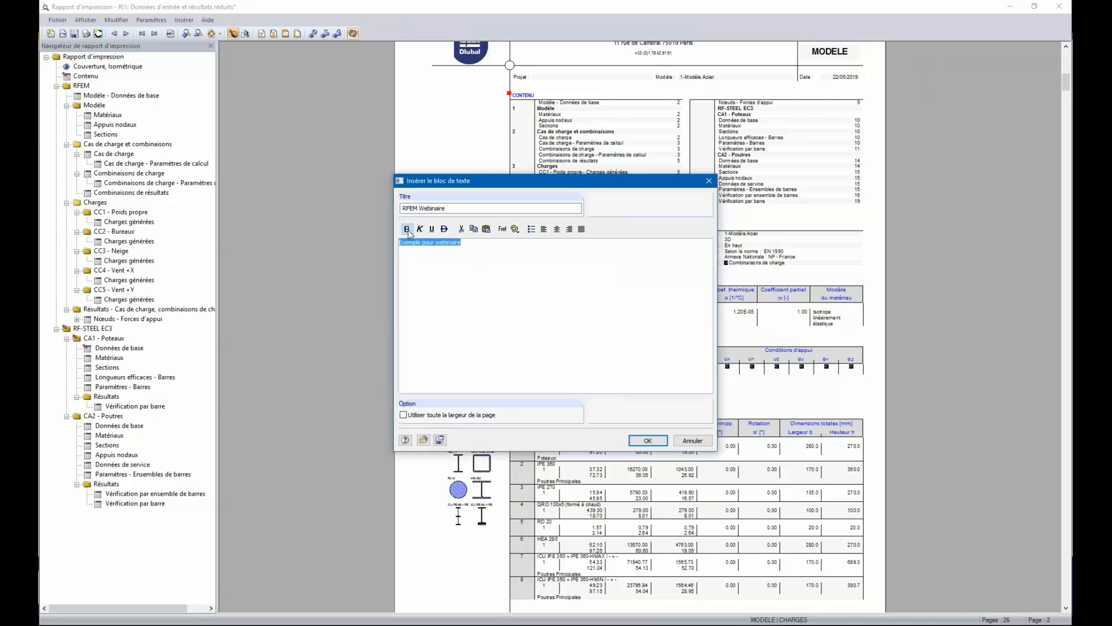
left_click(406, 230)
left_click(420, 229)
left_click(513, 298)
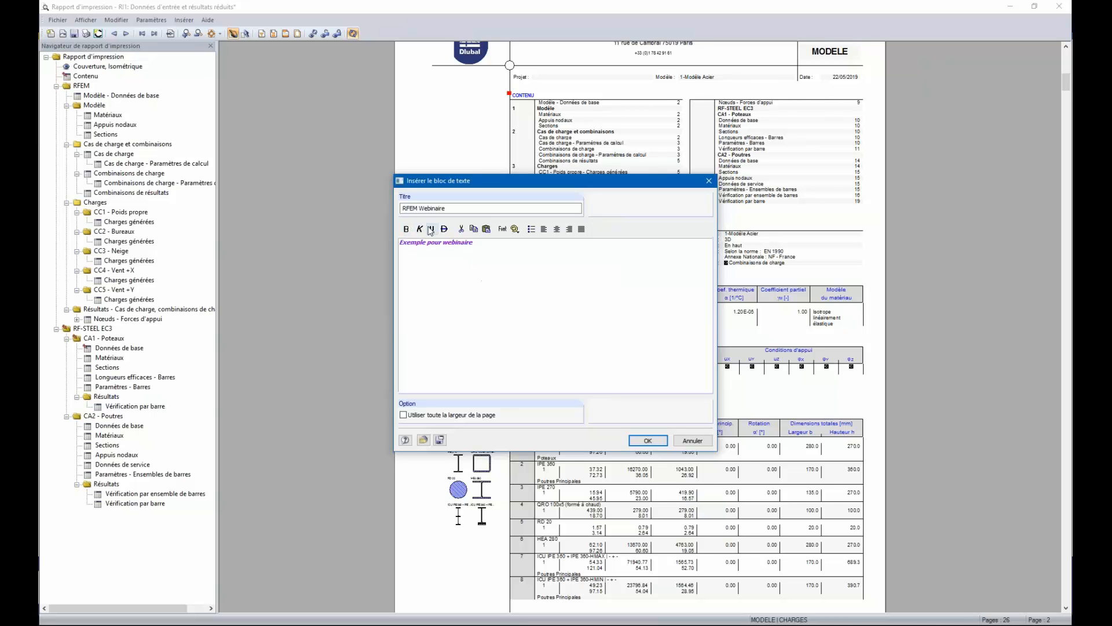
Step: Centre the body text and insert the RFEM Webinaire text block into the report
left_click_drag(474, 243, 399, 243)
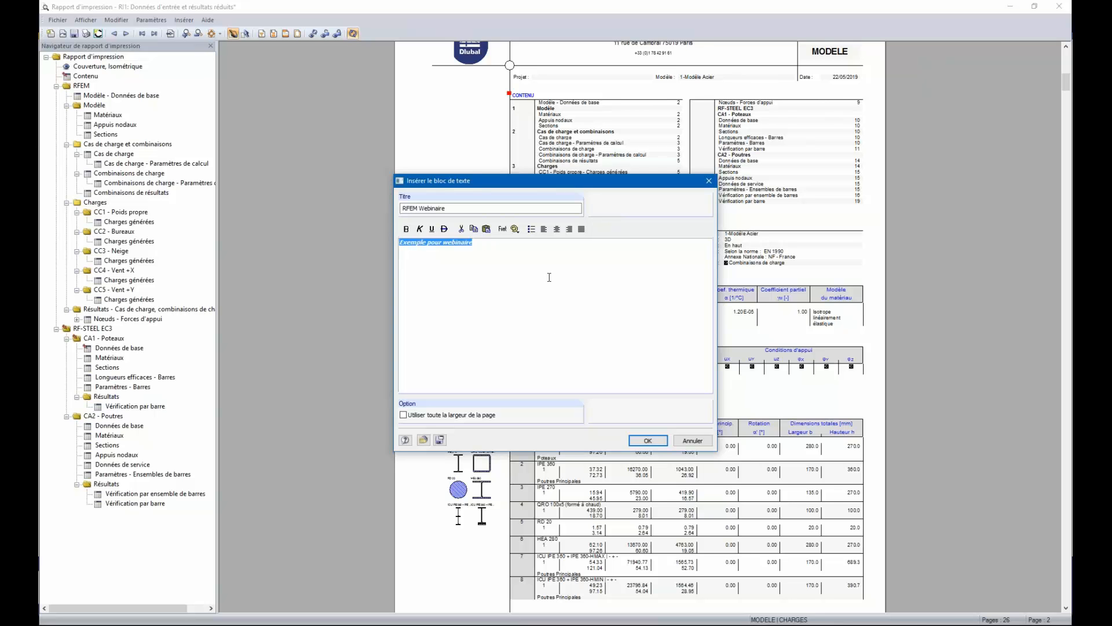
left_click(557, 229)
left_click(545, 299)
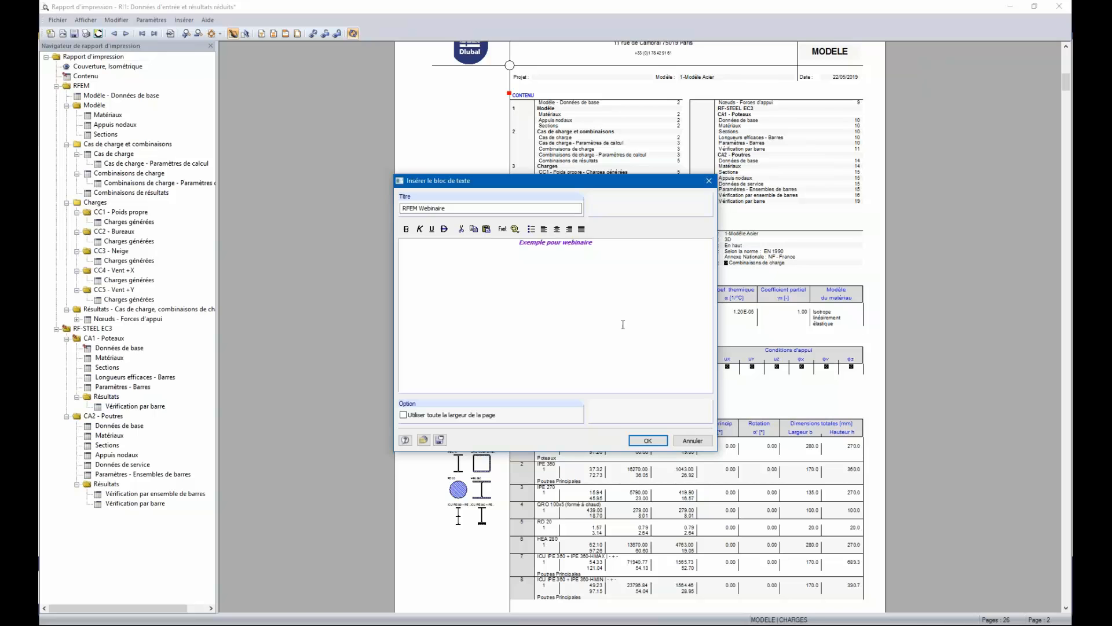
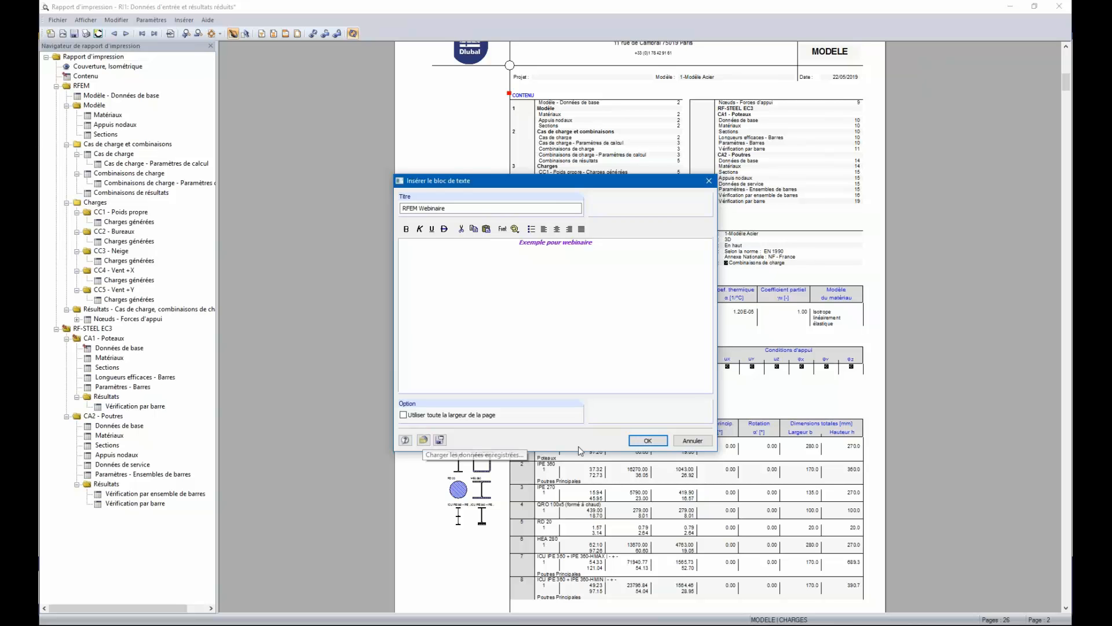
left_click(648, 441)
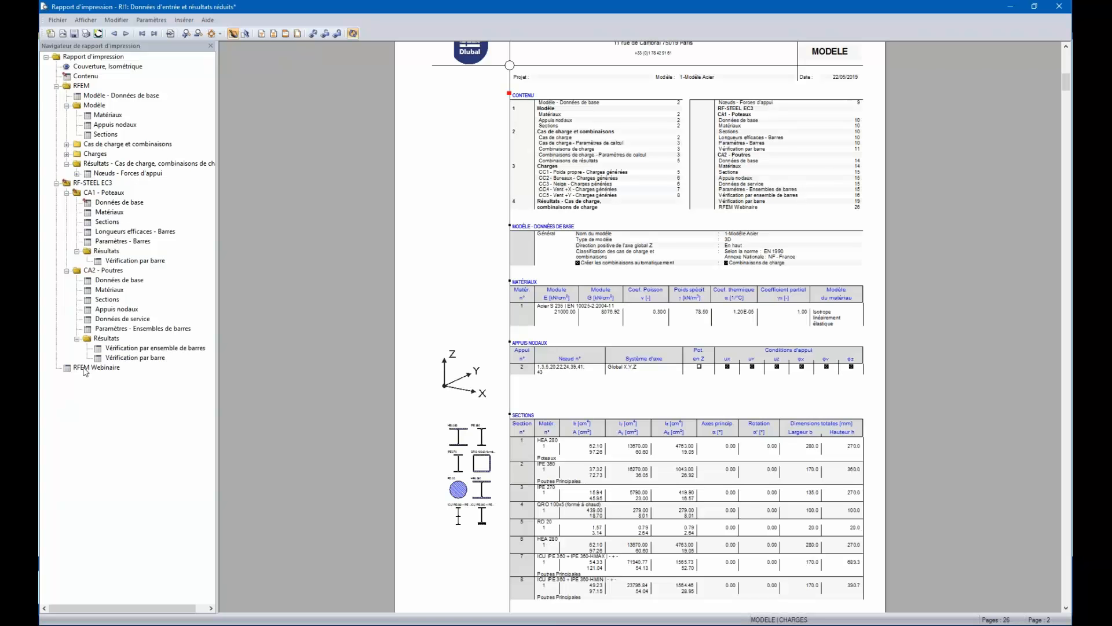
Step: Move the RFEM Webinaire text block from the end of the report to directly below Contenu and check its position on page 2
left_click(85, 369)
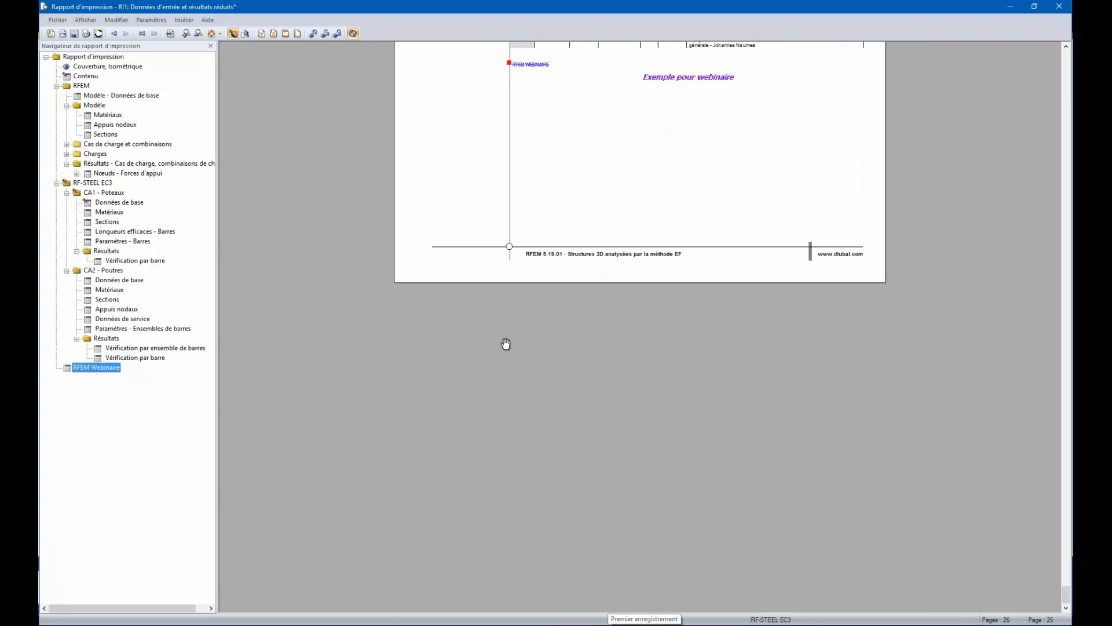
scroll(601, 359, "up", 5)
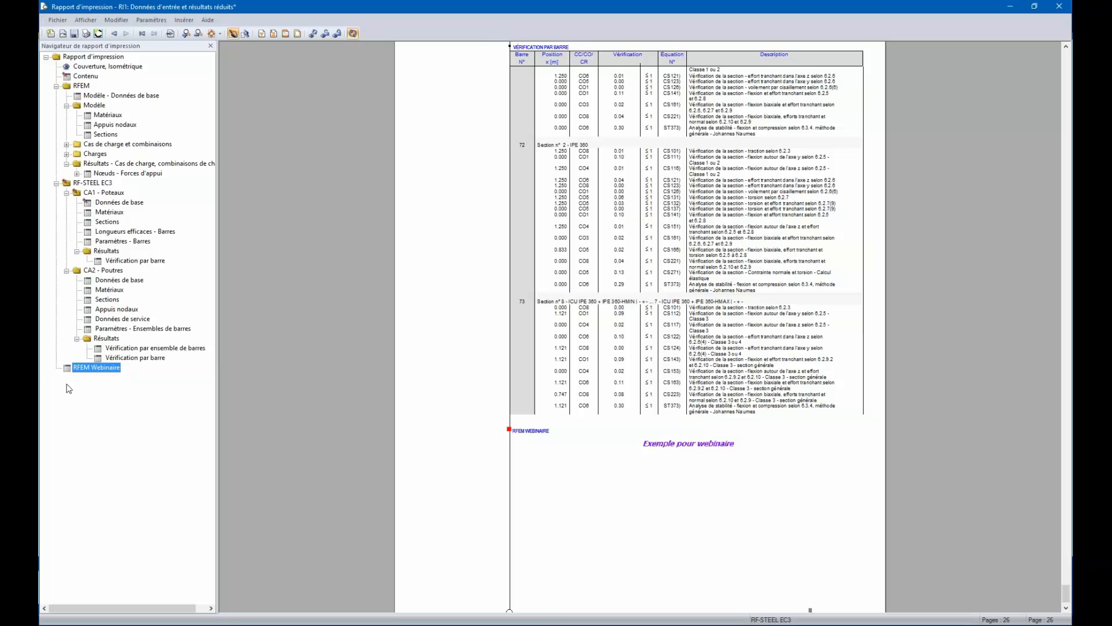
left_click_drag(69, 368, 65, 80)
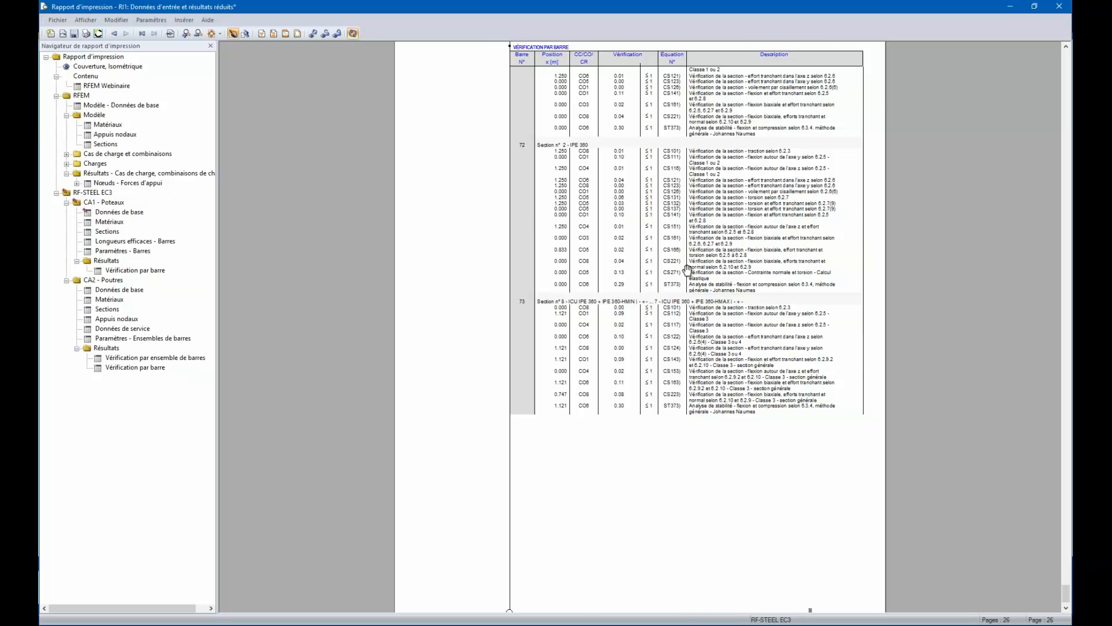
scroll(688, 271, "up", 10)
scroll(612, 355, "up", 10)
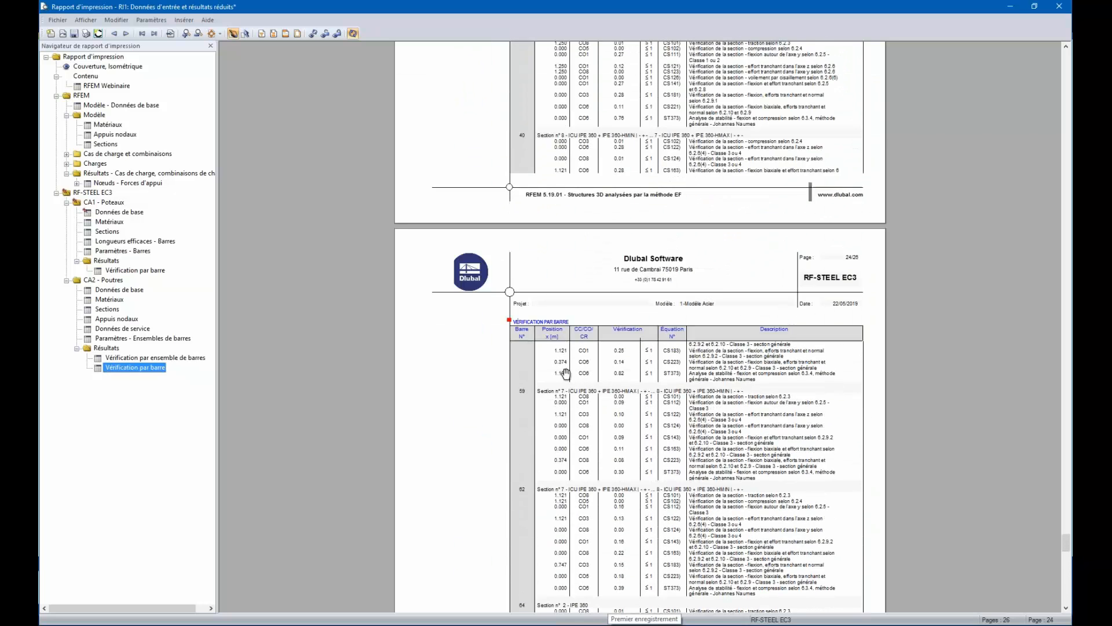
left_click_drag(1066, 545, 1052, 68)
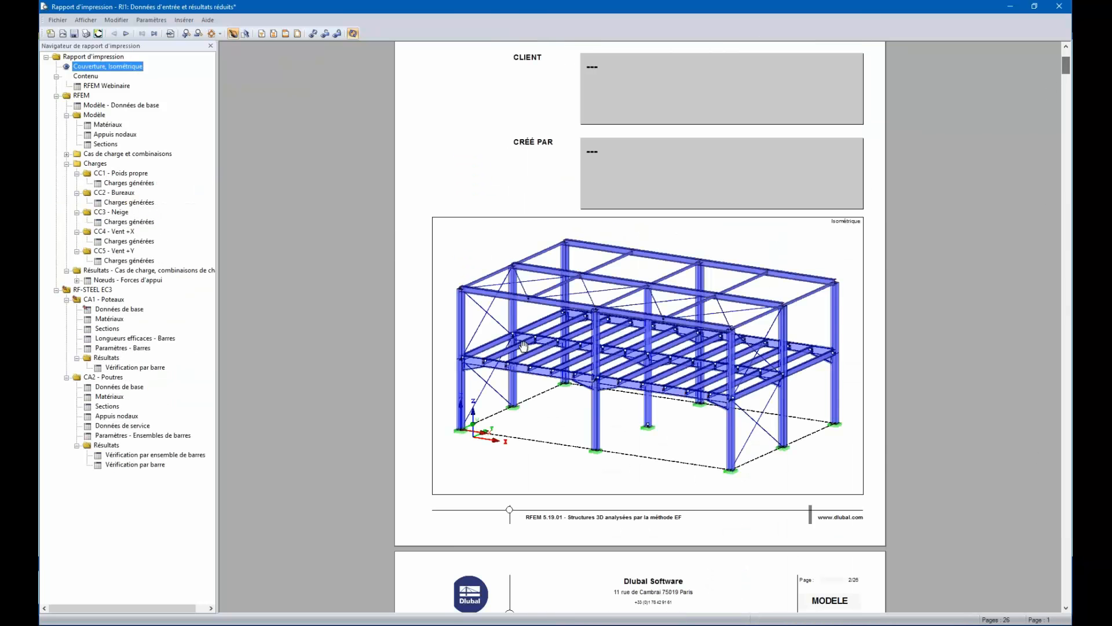
scroll(530, 341, "down", 6)
scroll(571, 273, "down", 3)
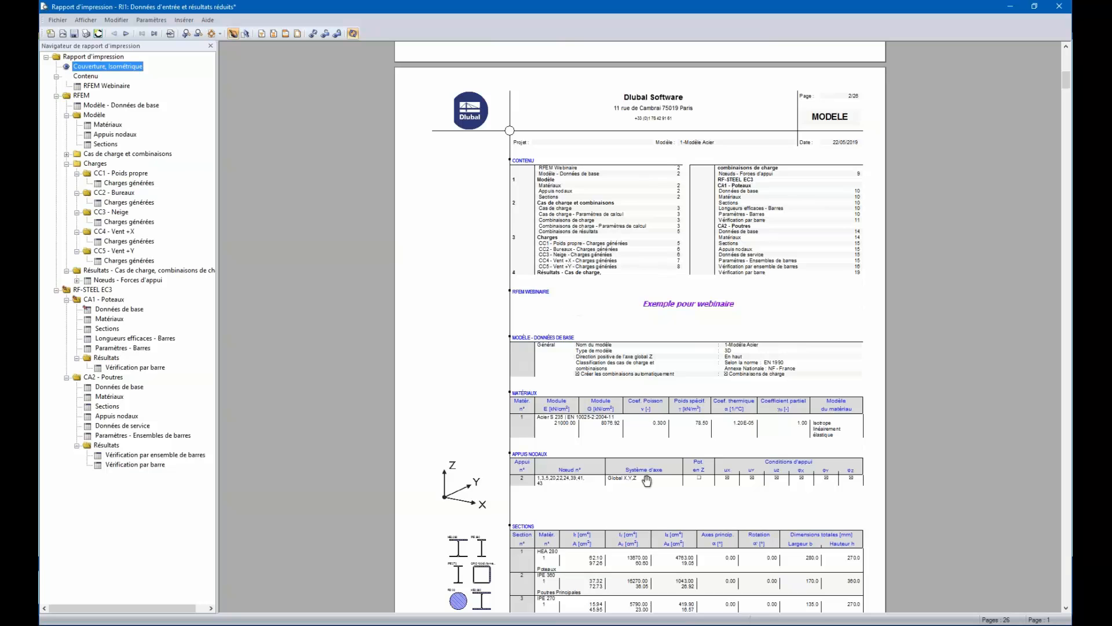
scroll(655, 533, "down", 3)
scroll(613, 477, "up", 1)
left_click(62, 96)
right_click(68, 100)
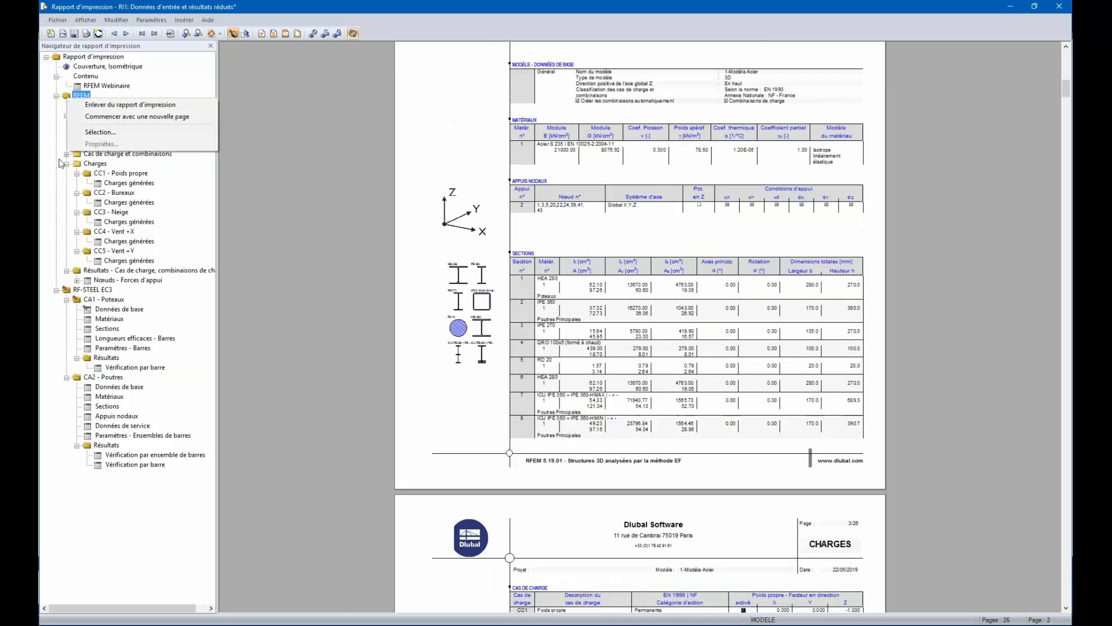
left_click(252, 123)
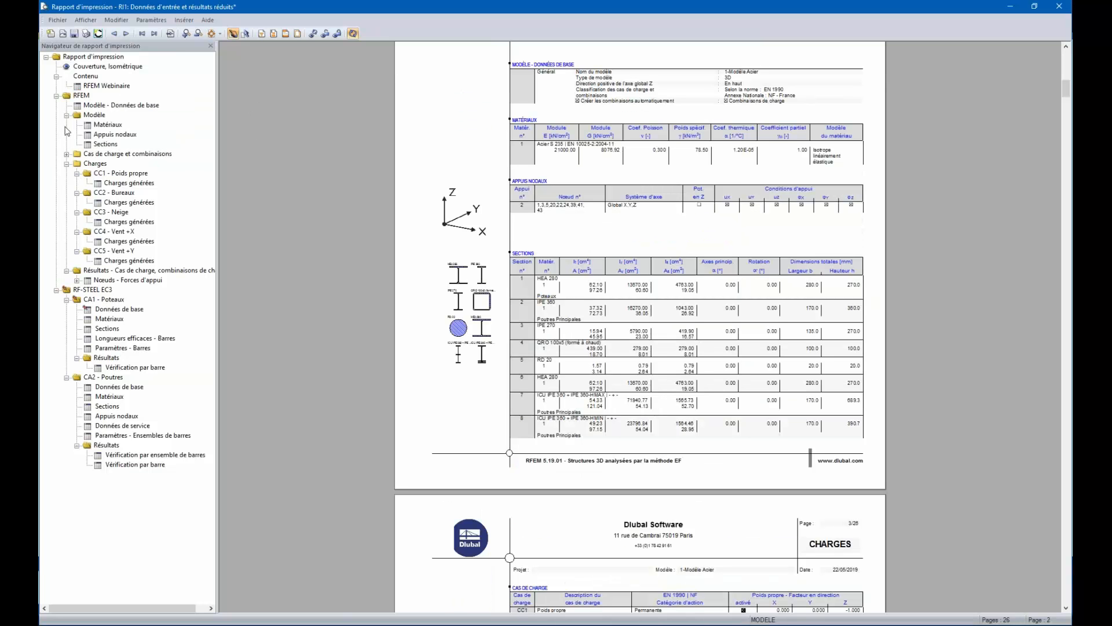
Step: Set the RFEM chapter, load cases CC1 to CC5, CA1 - Poteaux and CA2 - Poutres to each start on a new page
left_click(67, 100)
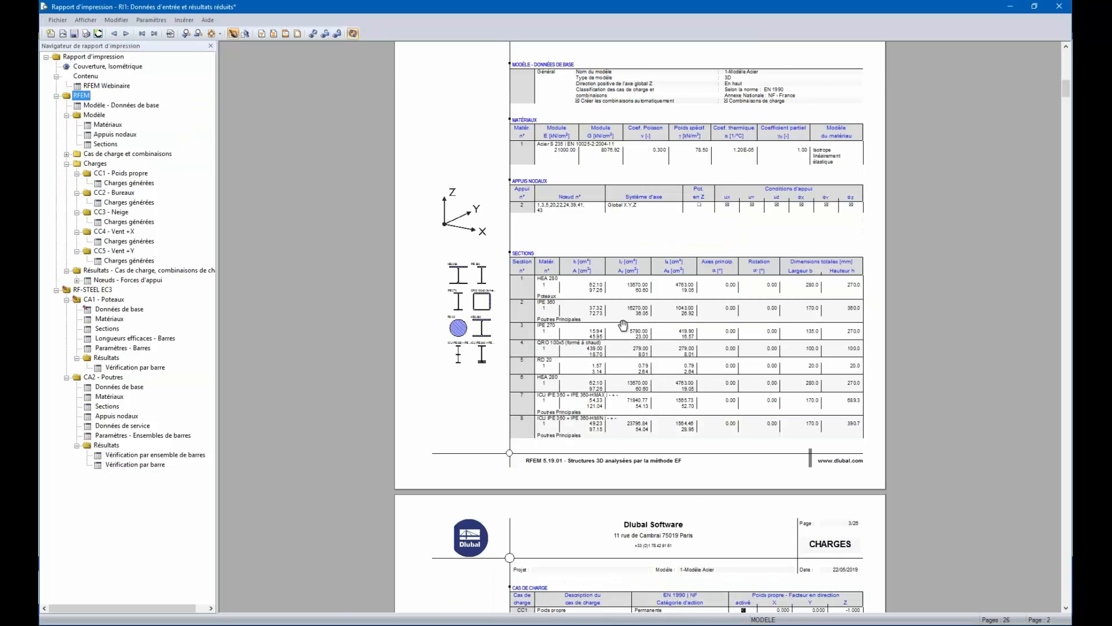
left_click(123, 173)
left_click(119, 193, "ctrl")
left_click(116, 212, "ctrl")
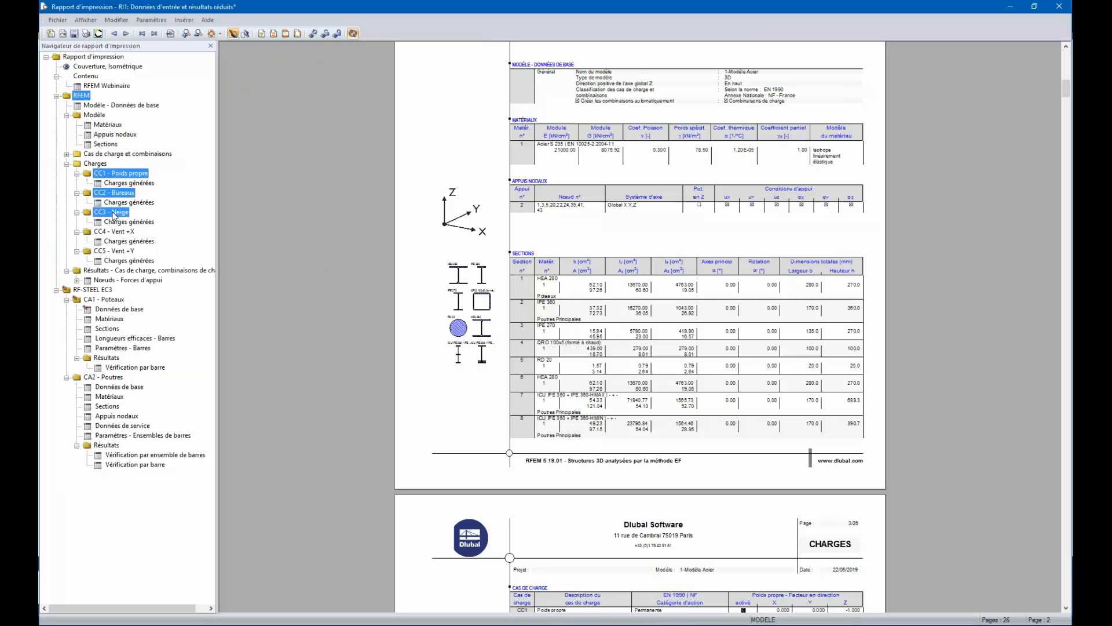
left_click(114, 233, "ctrl")
left_click(113, 251, "ctrl")
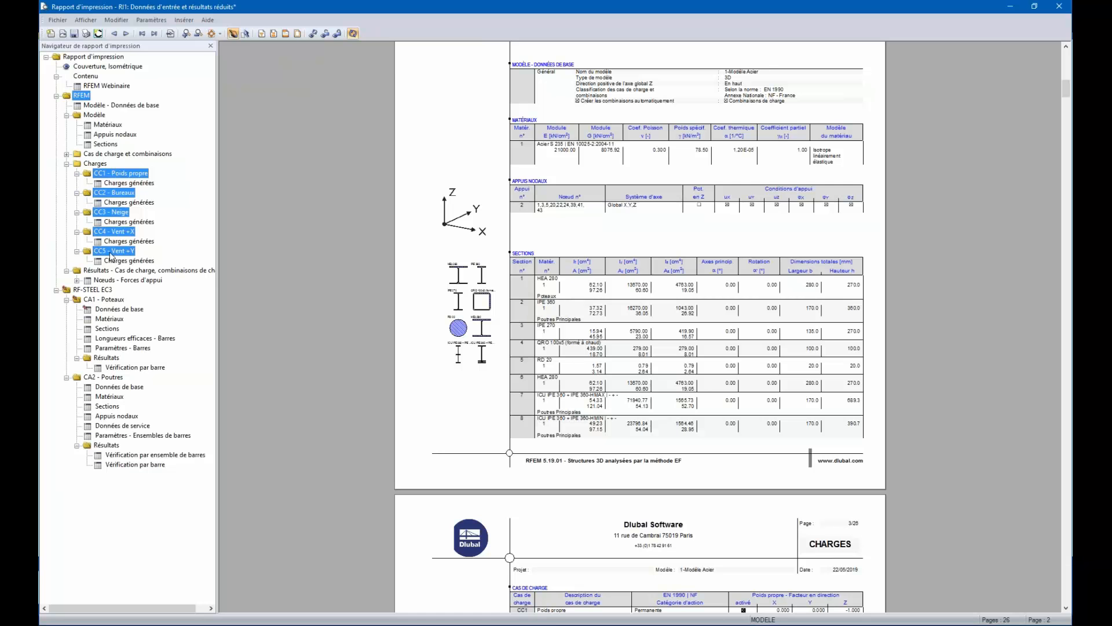
left_click(99, 294, "ctrl")
left_click(99, 294, "ctrl")
left_click(103, 301, "ctrl")
left_click(113, 378, "ctrl")
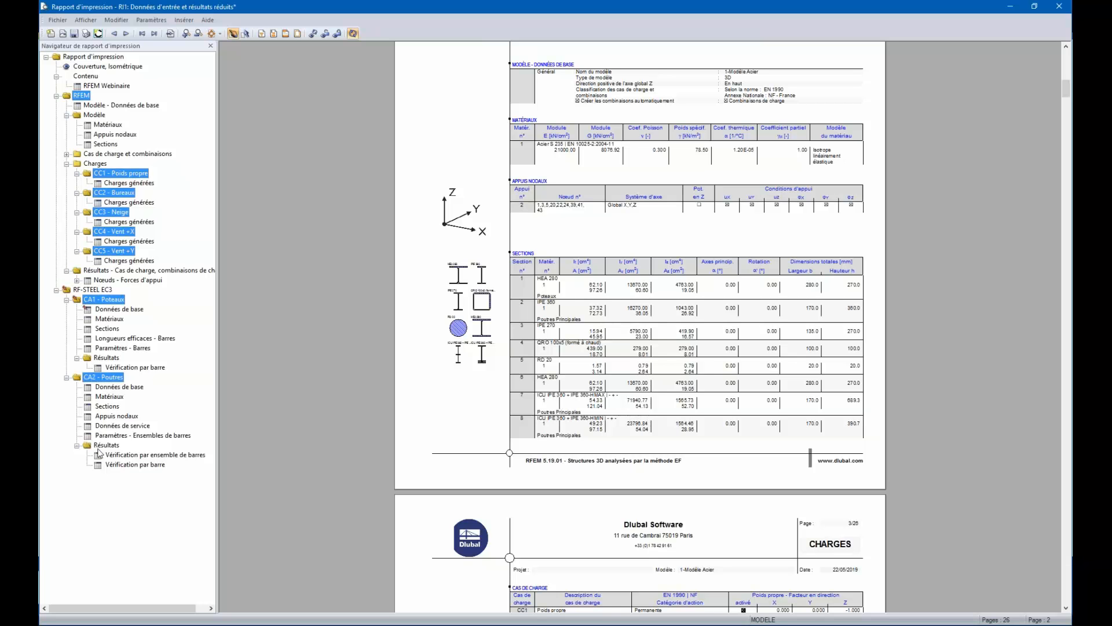
right_click(112, 380)
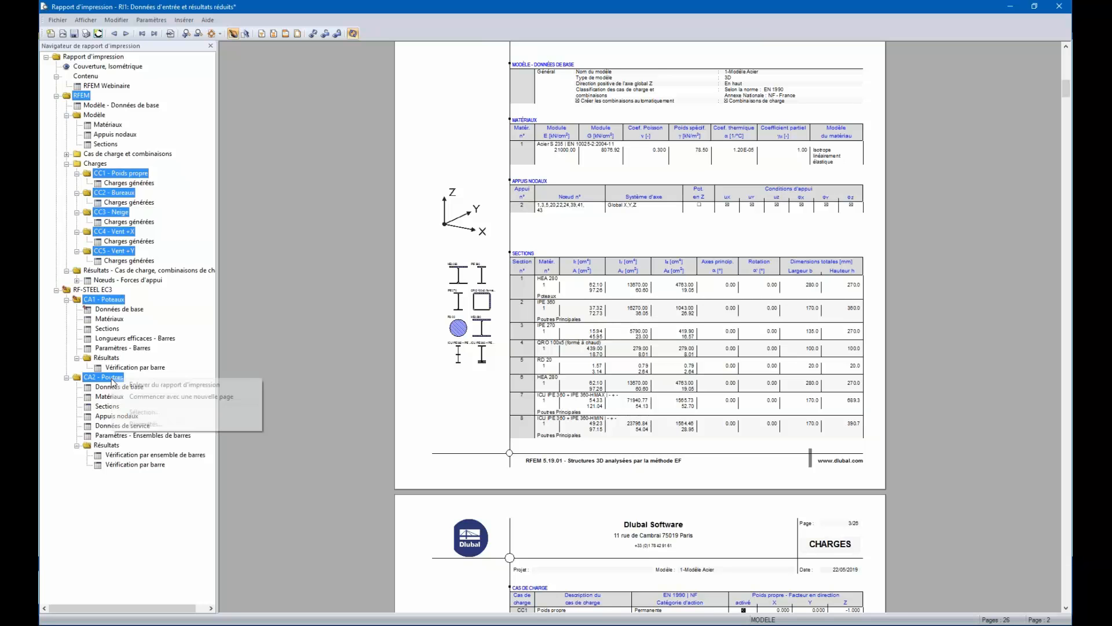
left_click(152, 399)
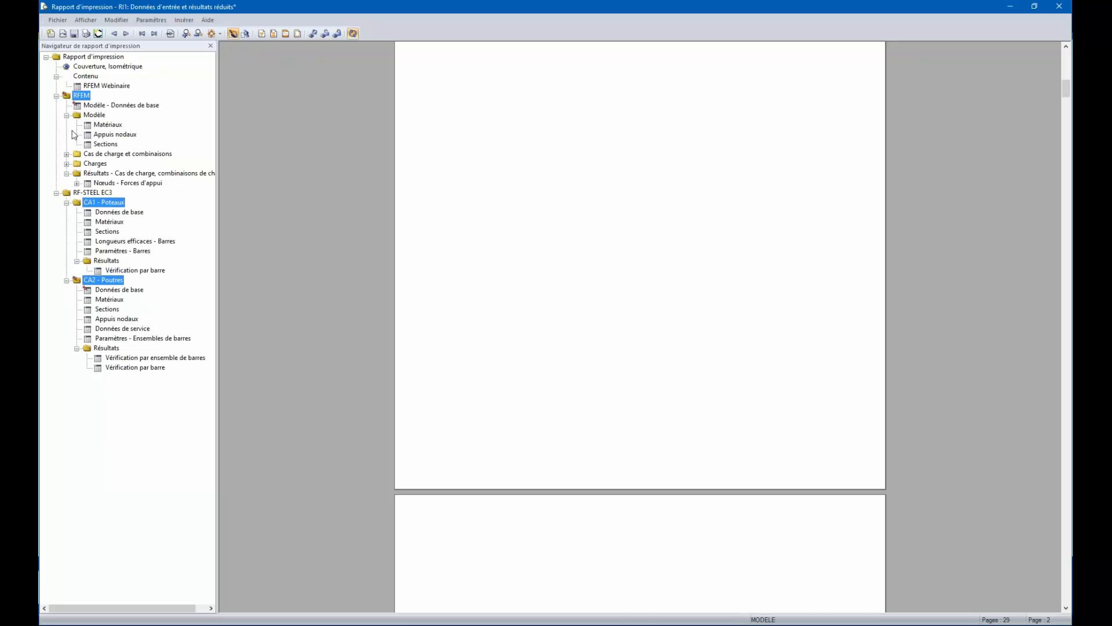
Step: Check the new-page settings of the load cases in the report structure and the page breaks around page 2
left_click(67, 164)
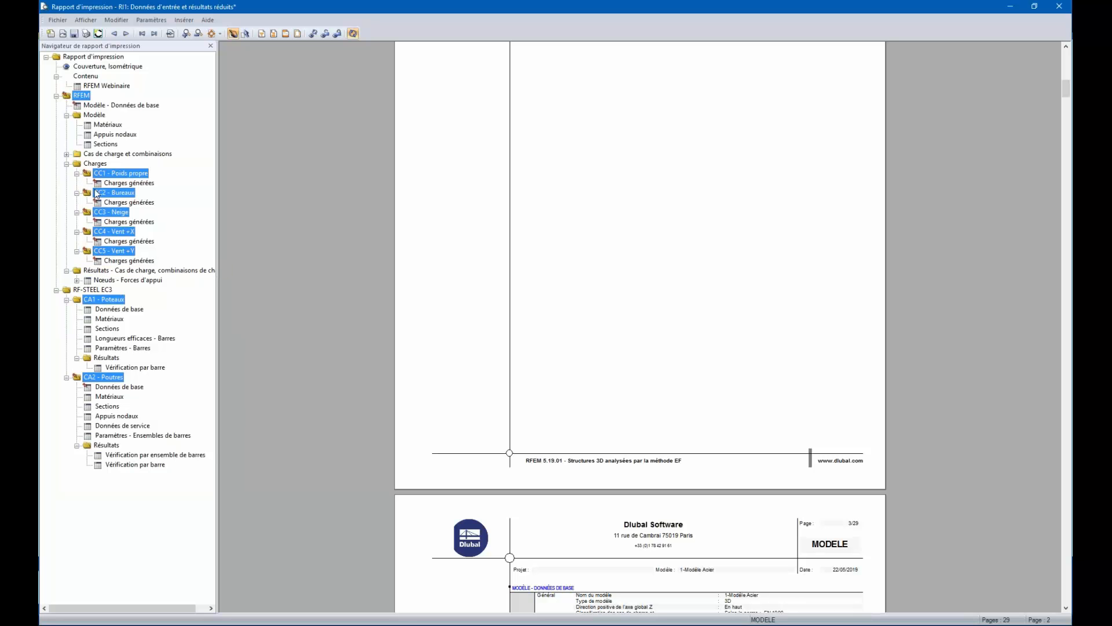
scroll(663, 174, "down", 4)
scroll(649, 220, "up", 3)
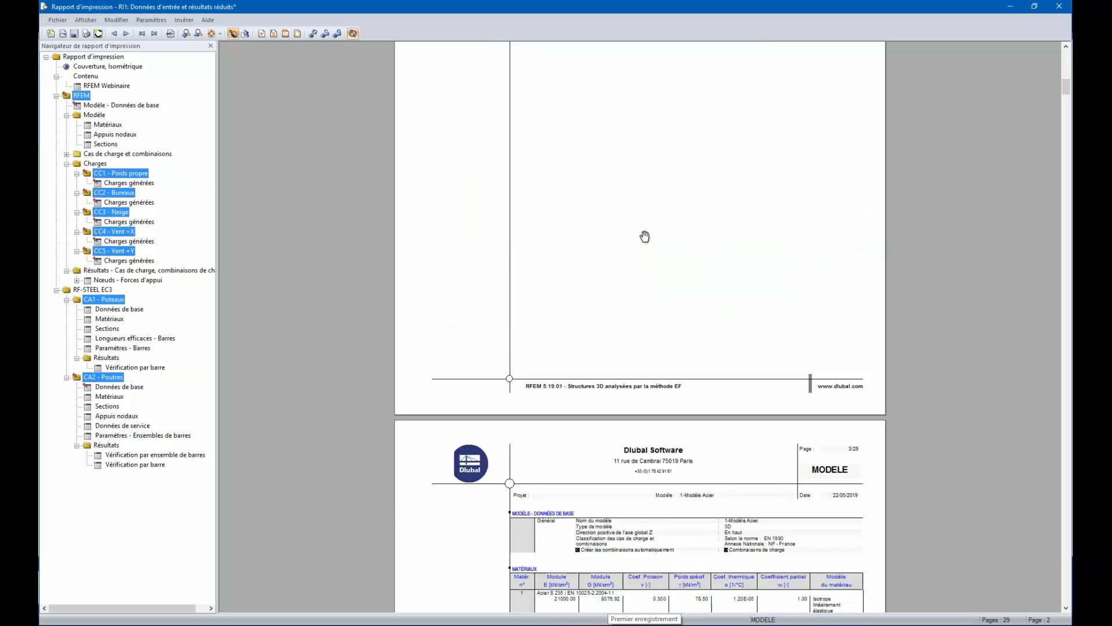
scroll(644, 236, "up", 5)
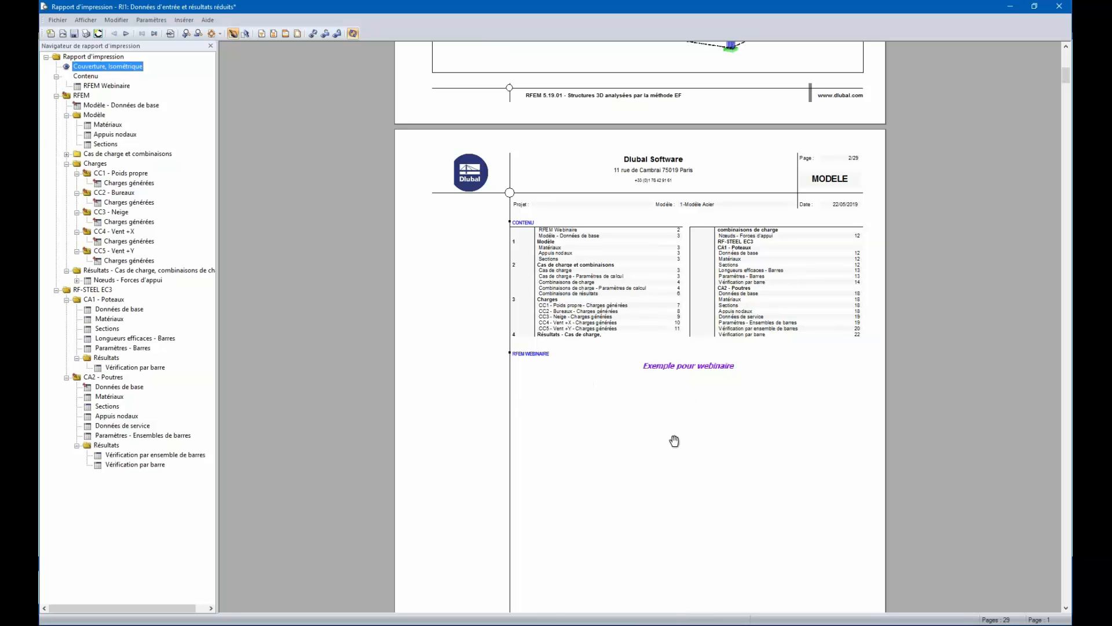
left_click(639, 460)
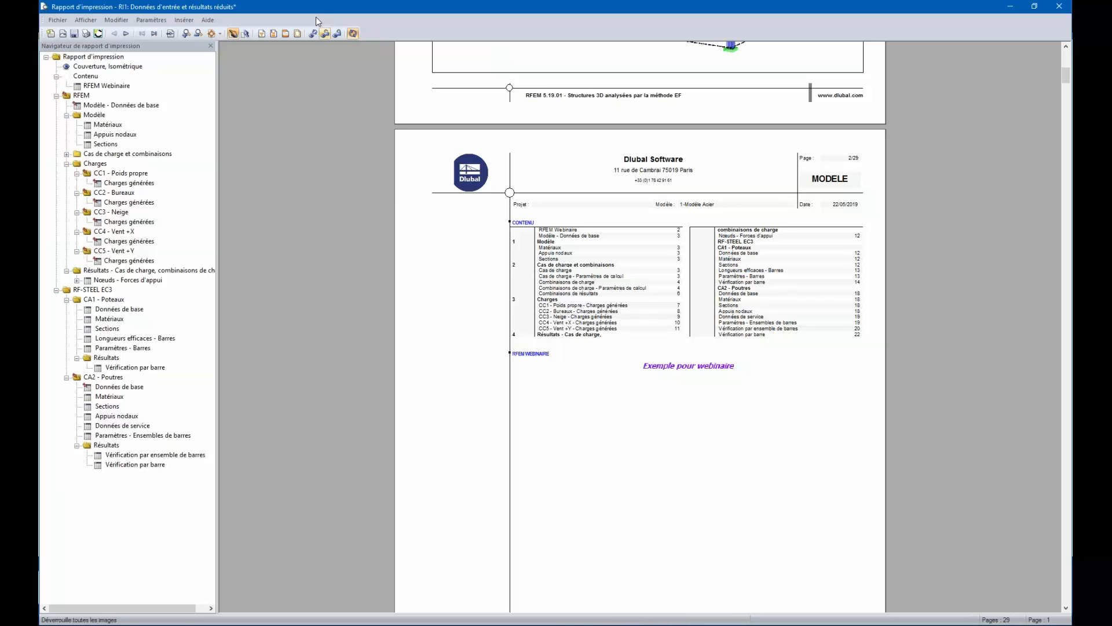
Step: Insert the text file RFEM.rtf into the print report
left_click(276, 34)
left_click(184, 20)
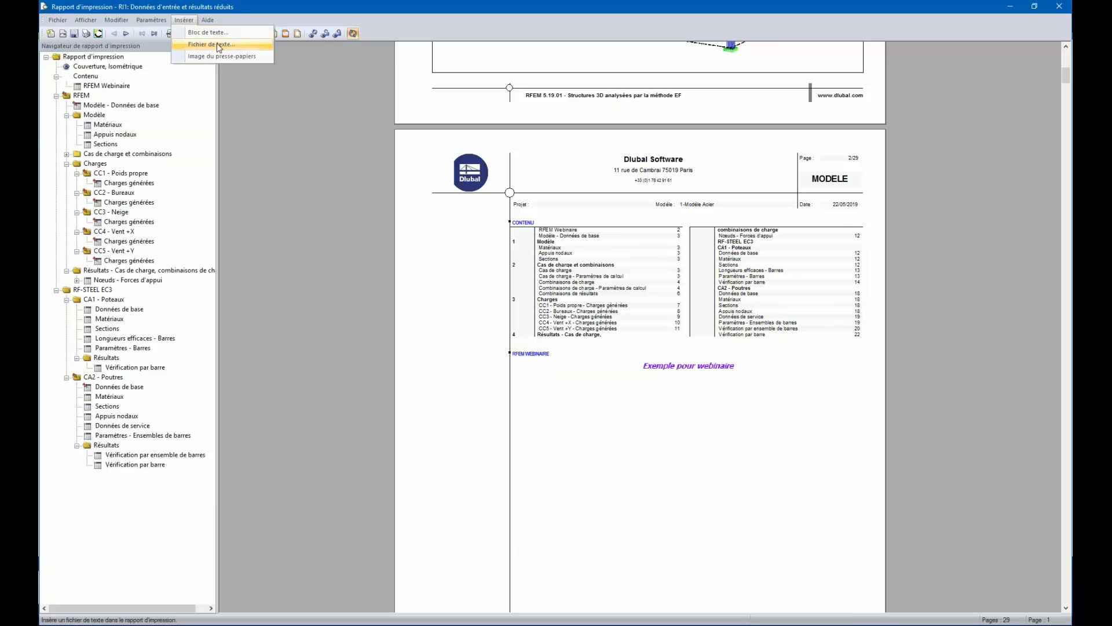
left_click(209, 45)
left_click(633, 520)
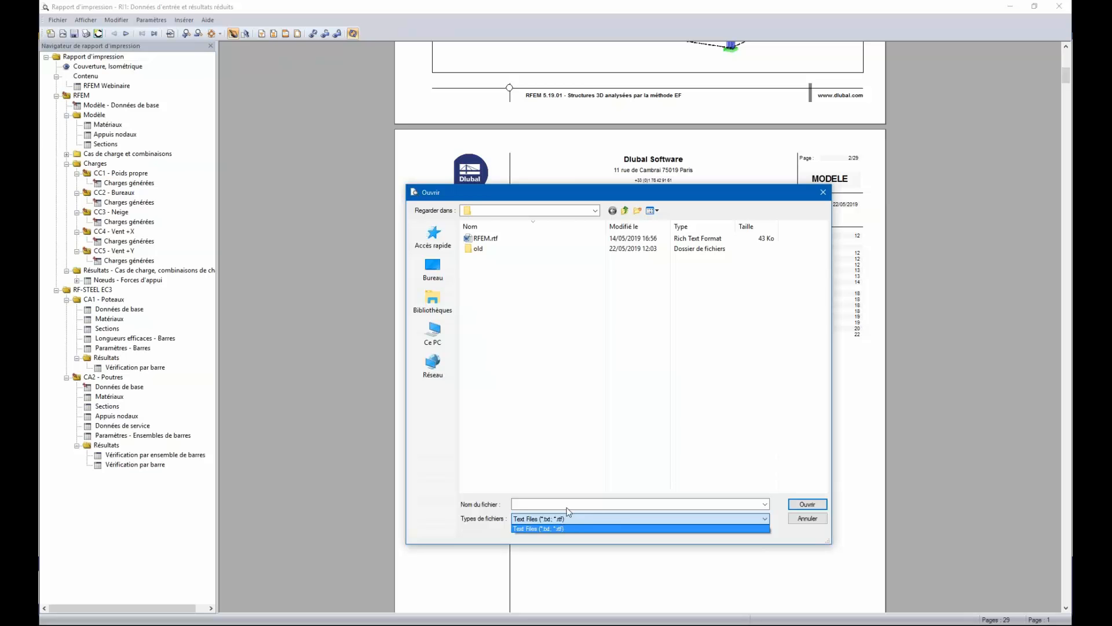
left_click(480, 250)
left_click(488, 239)
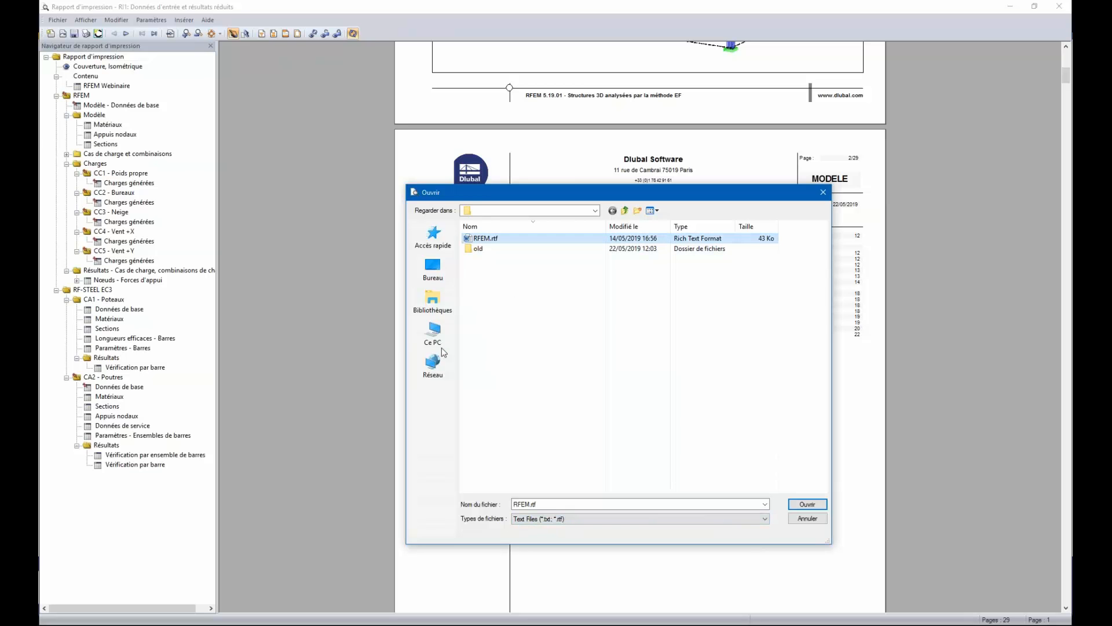
left_click(807, 503)
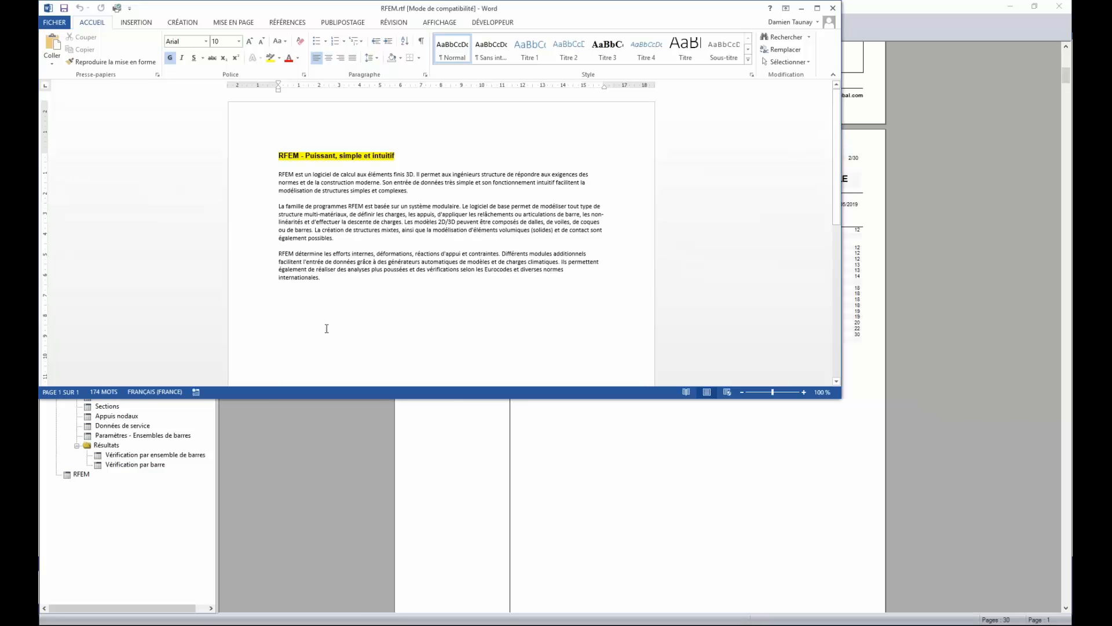
Step: Move the inserted RFEM text from the end of the report to under RFEM Webinaire and check it on page 2
left_click(825, 476)
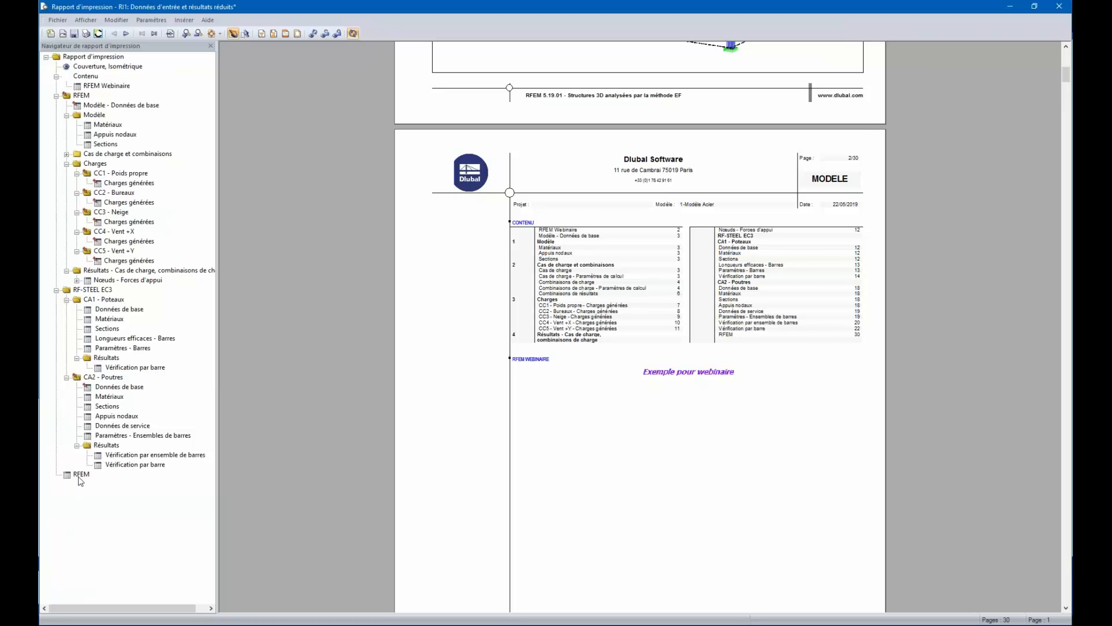
left_click_drag(80, 480, 77, 88)
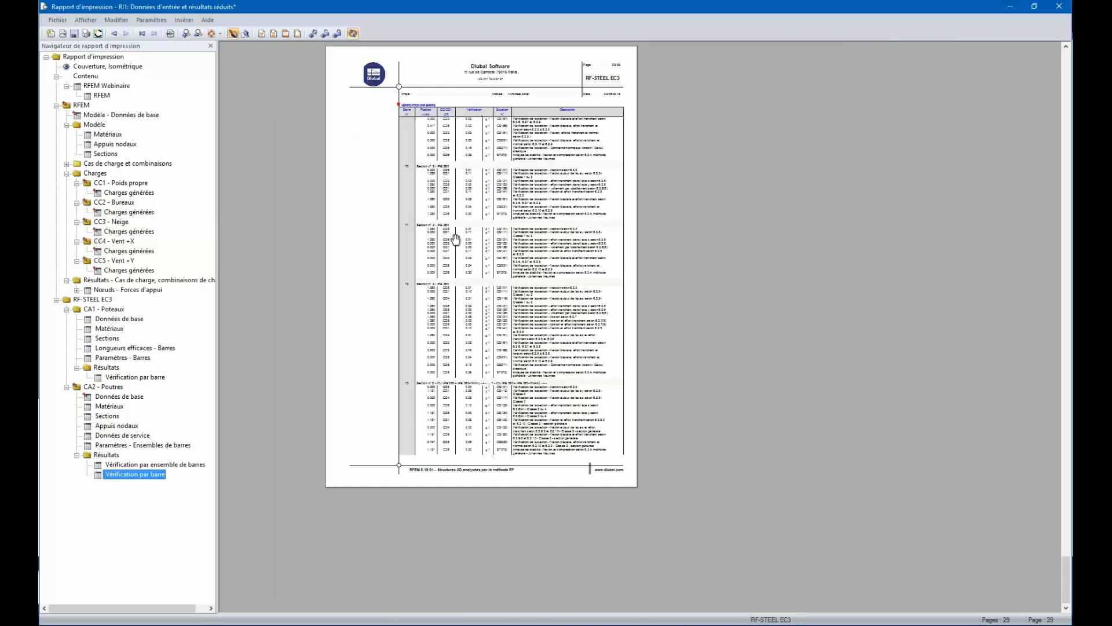
scroll(456, 238, "up", 10)
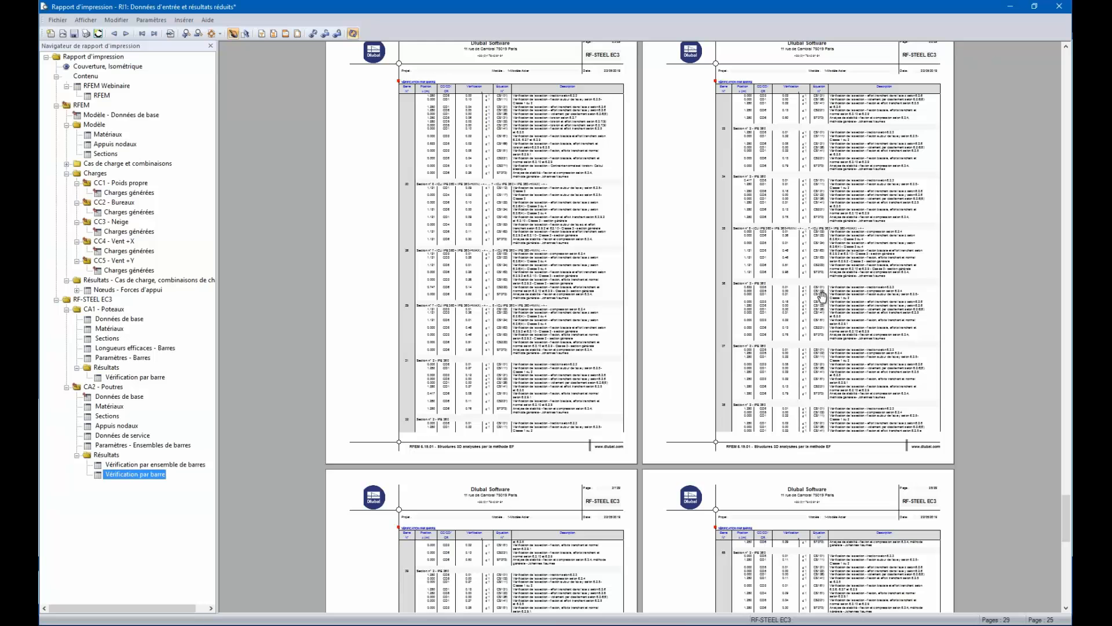
left_click_drag(1065, 509, 1064, 48)
scroll(875, 285, "up", 1, "ctrl")
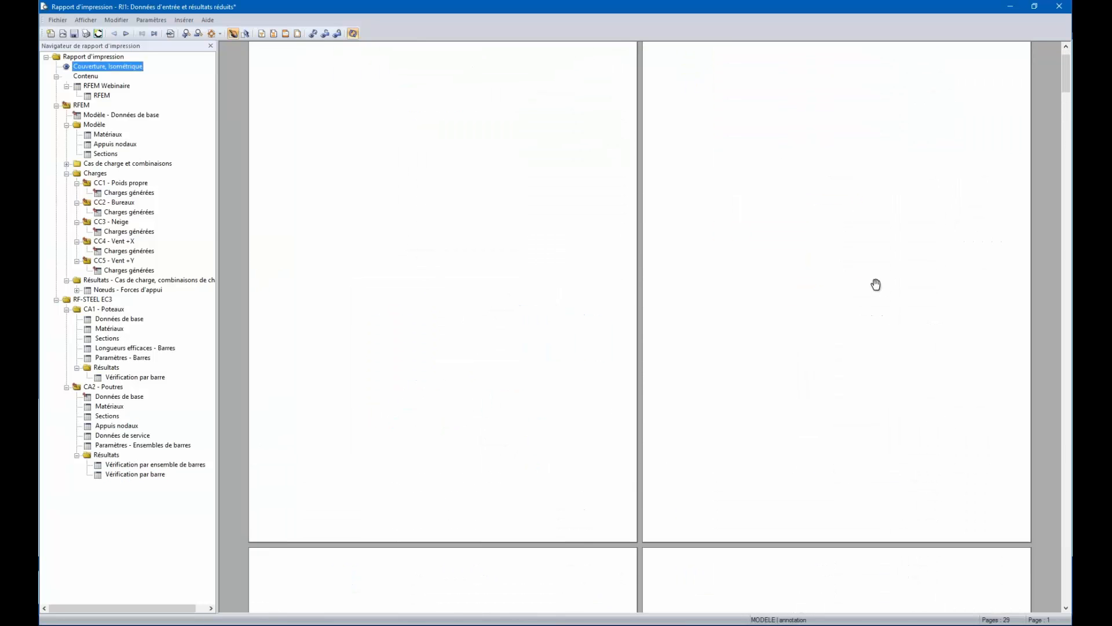
scroll(876, 284, "up", 1, "ctrl")
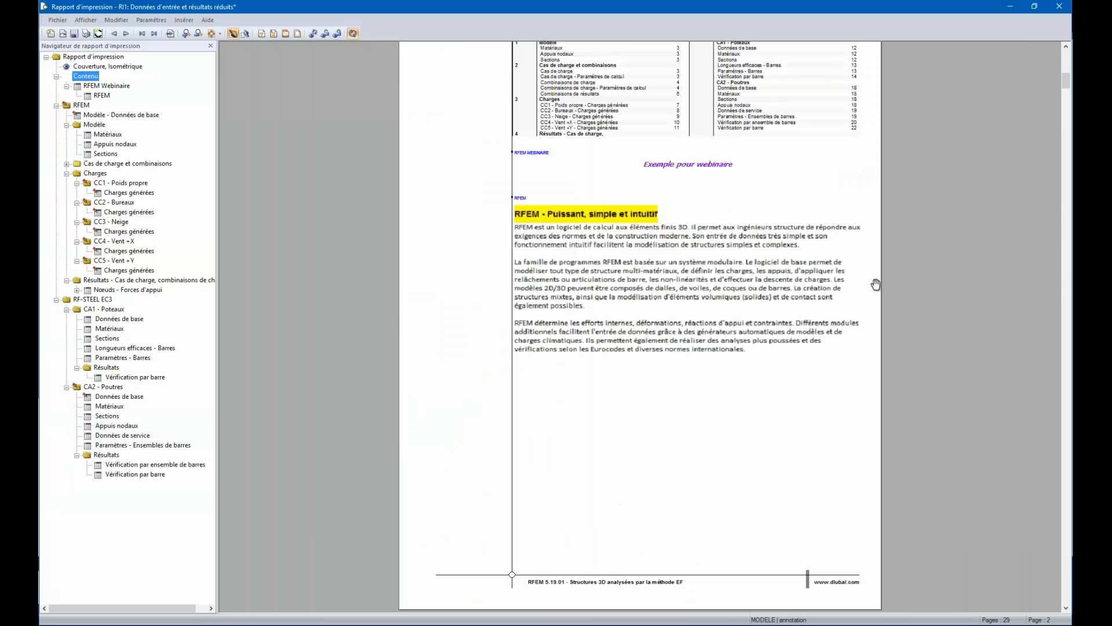
Step: Save the current report settings as a new print report template described as Dlubal Software
scroll(872, 284, "down", 1, "ctrl")
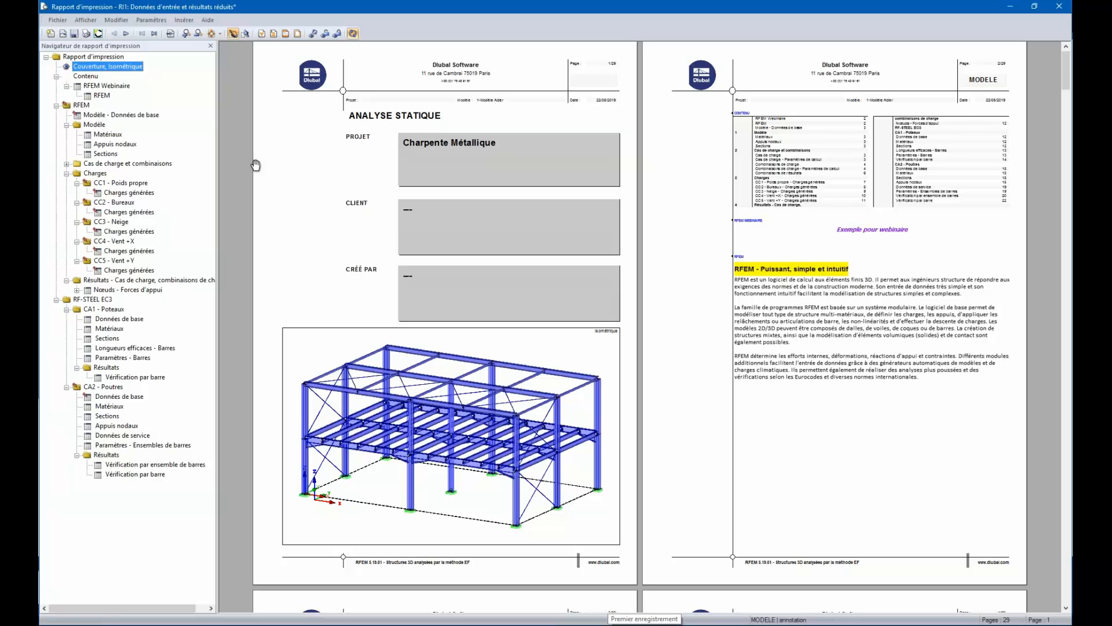
left_click(152, 20)
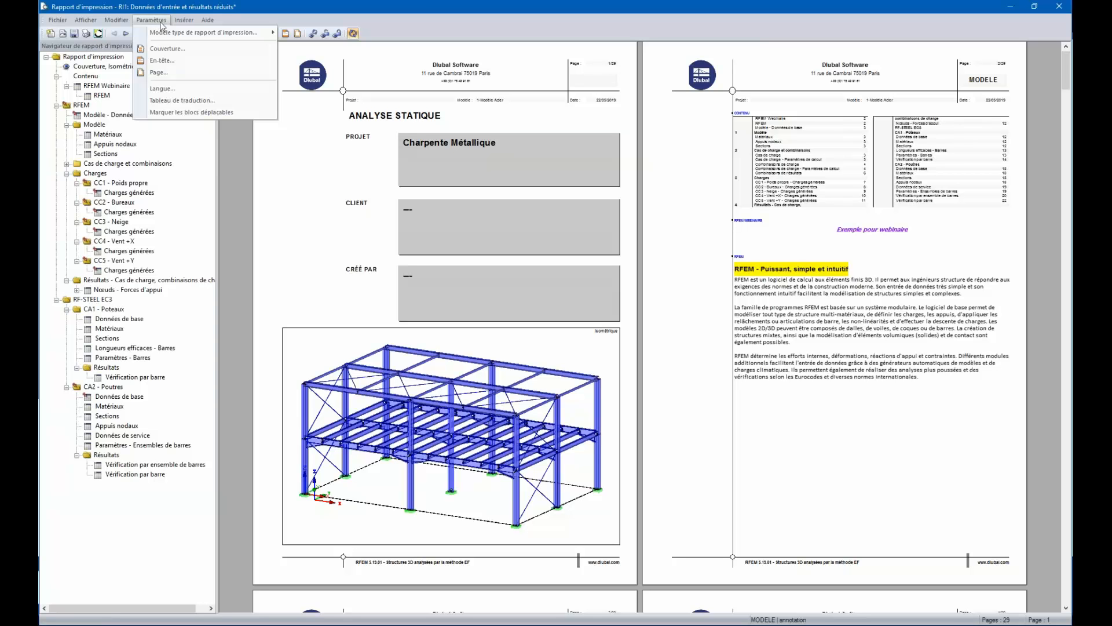
mouse_move(178, 36)
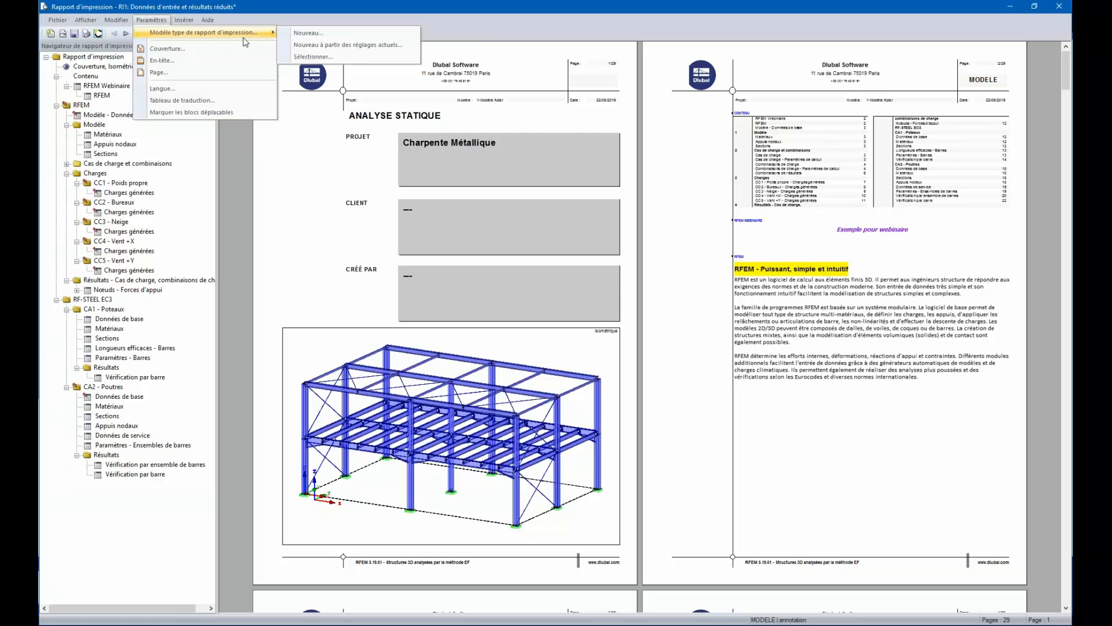
left_click(342, 47)
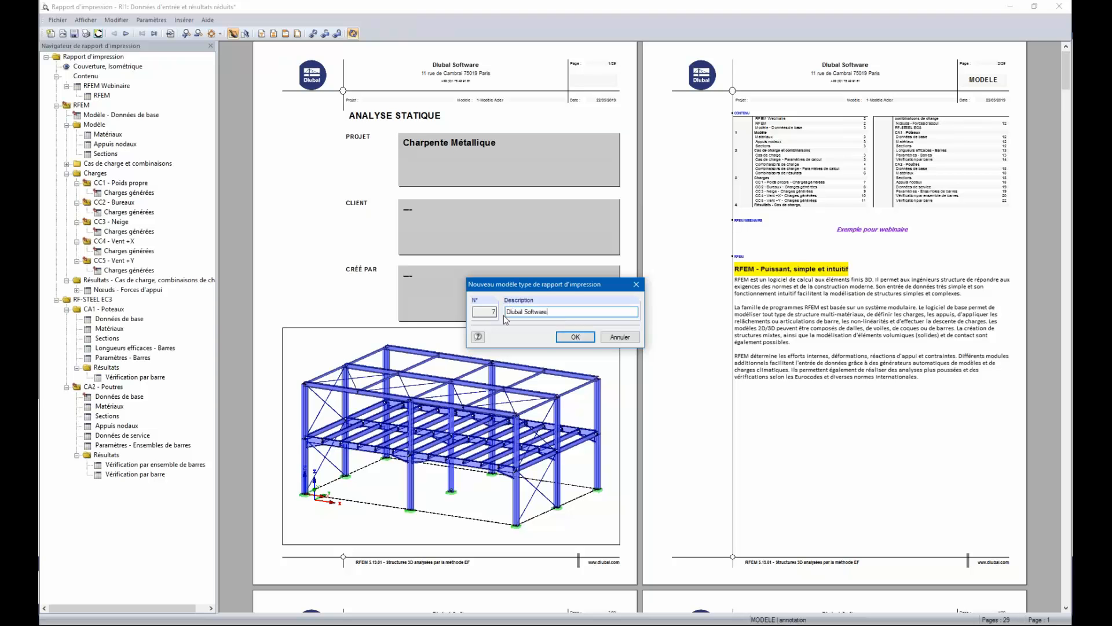
left_click(572, 336)
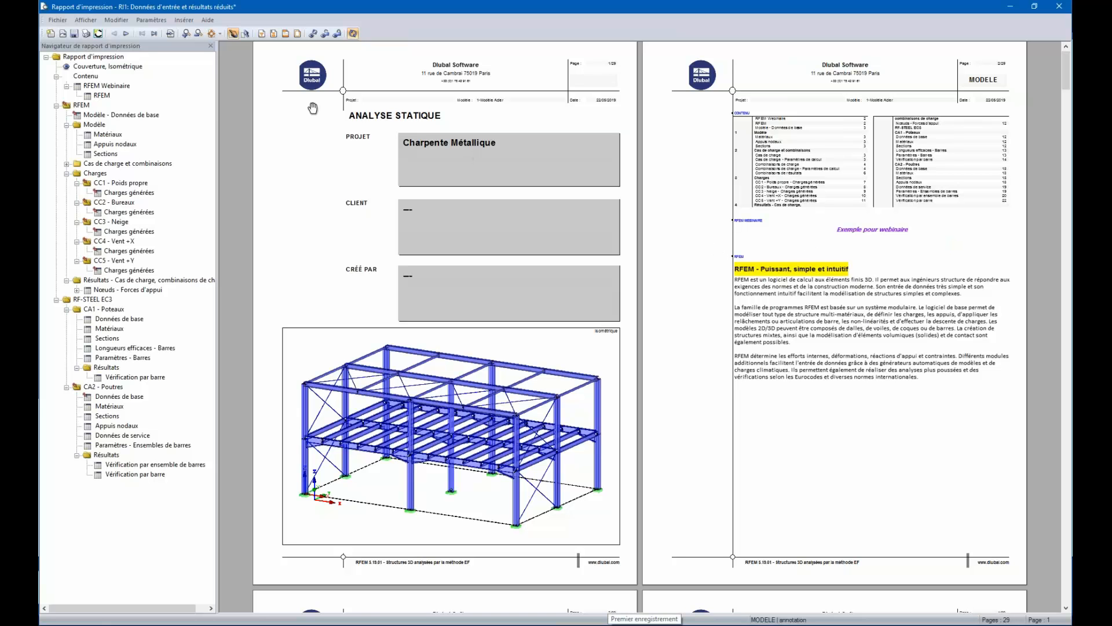
Step: Choose the Dlubal Software template from the available print report templates and apply it to the report
left_click(153, 20)
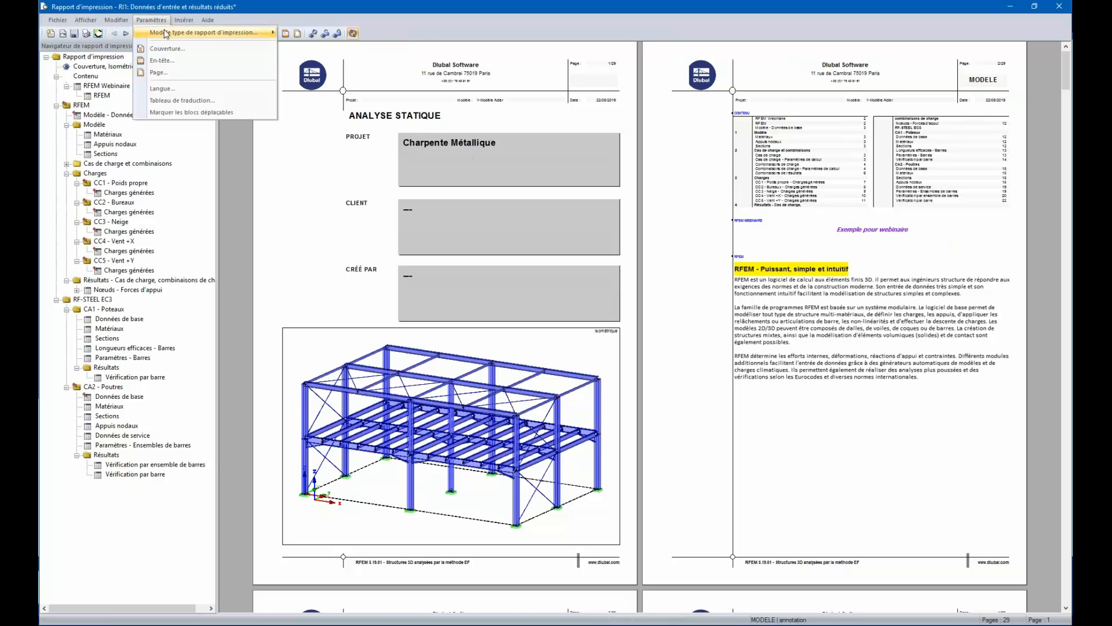
mouse_move(170, 35)
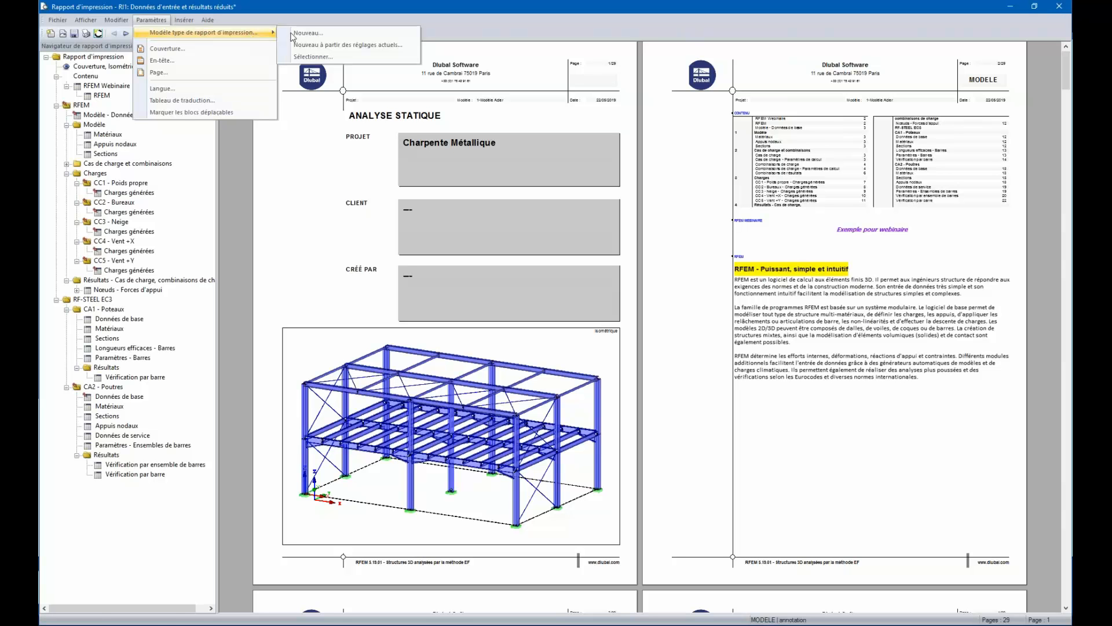
left_click(313, 56)
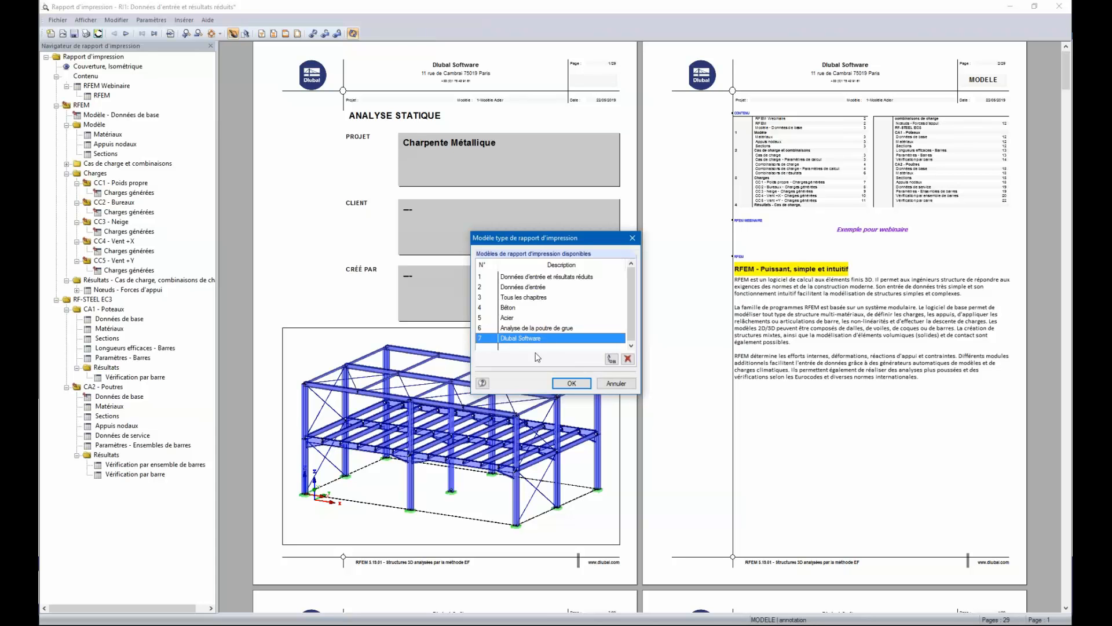
left_click(581, 377)
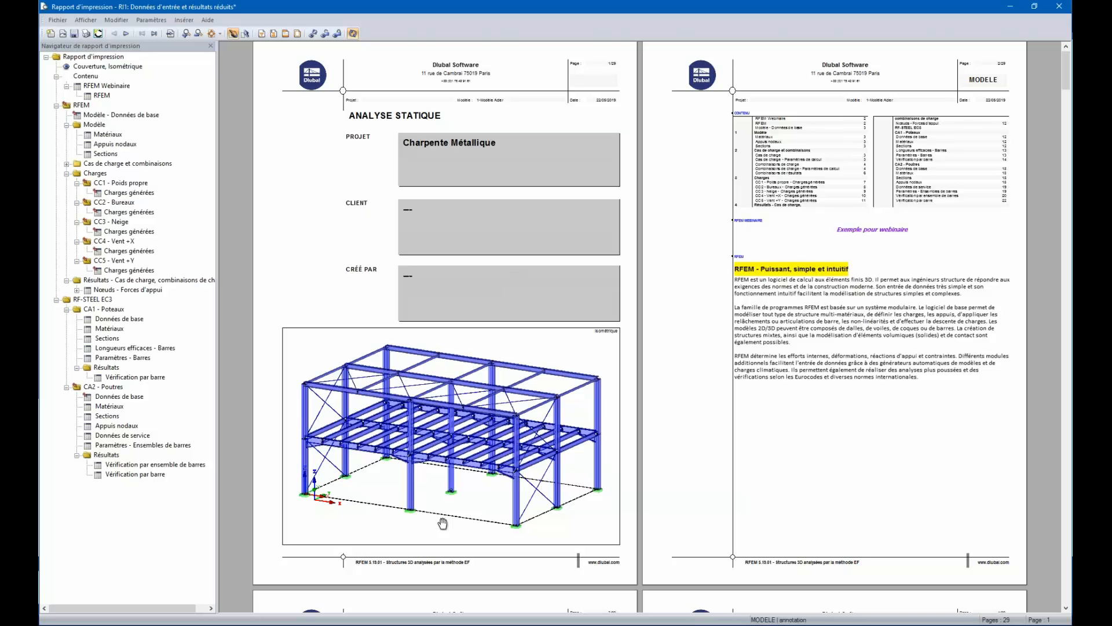
Step: Open the cover page's model picture for modification in RFEM and show the complete frame in isometric view
right_click(443, 412)
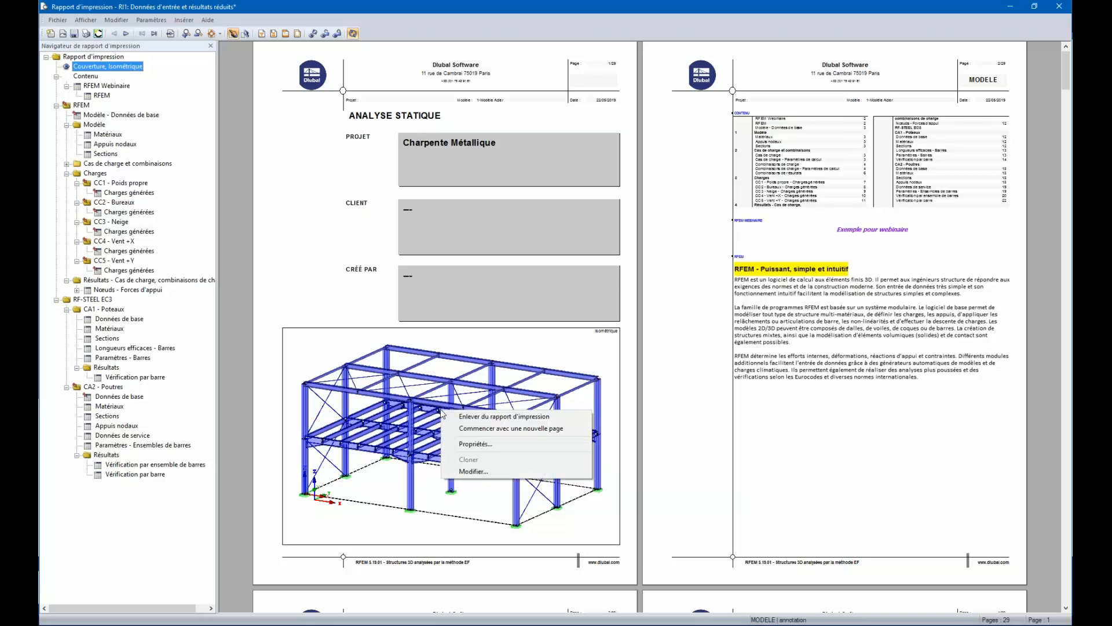
left_click(474, 471)
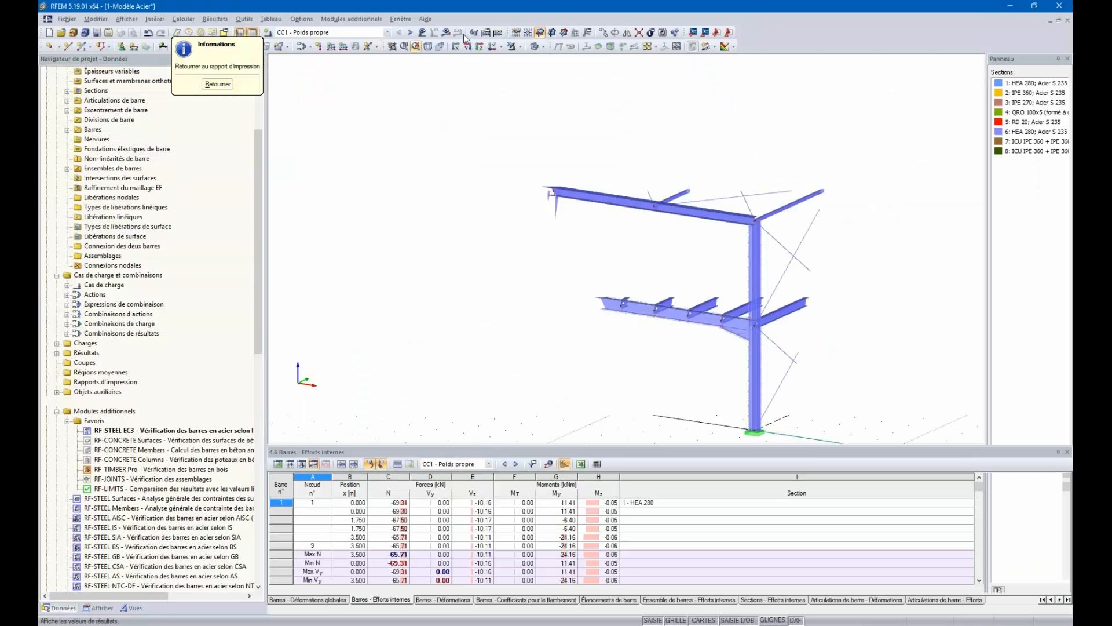
left_click(429, 47)
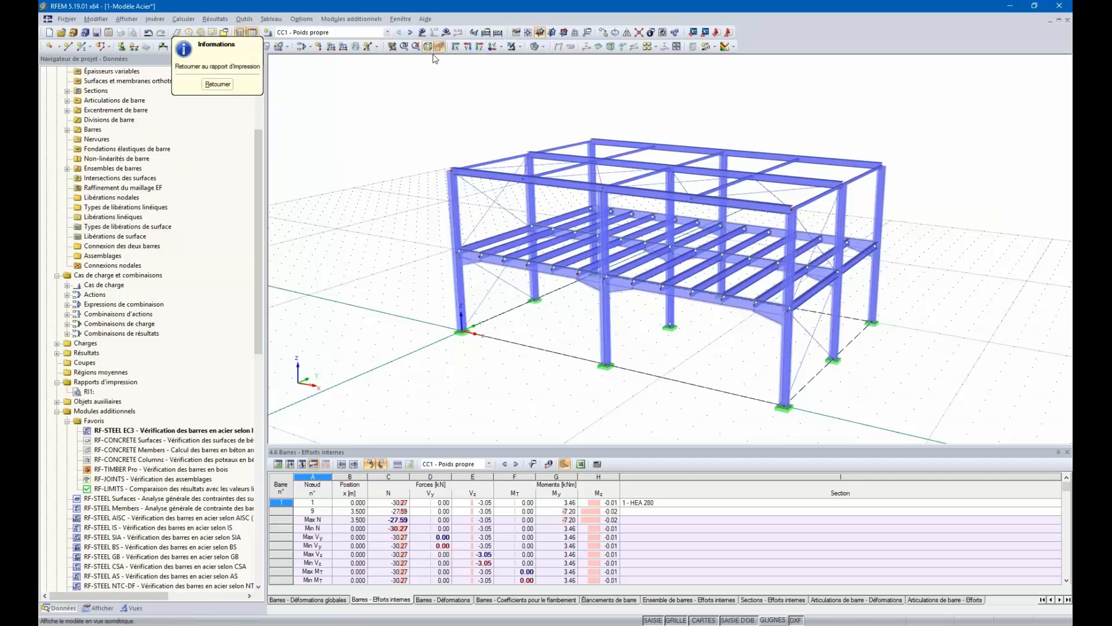
middle_click_drag(718, 324, 739, 300)
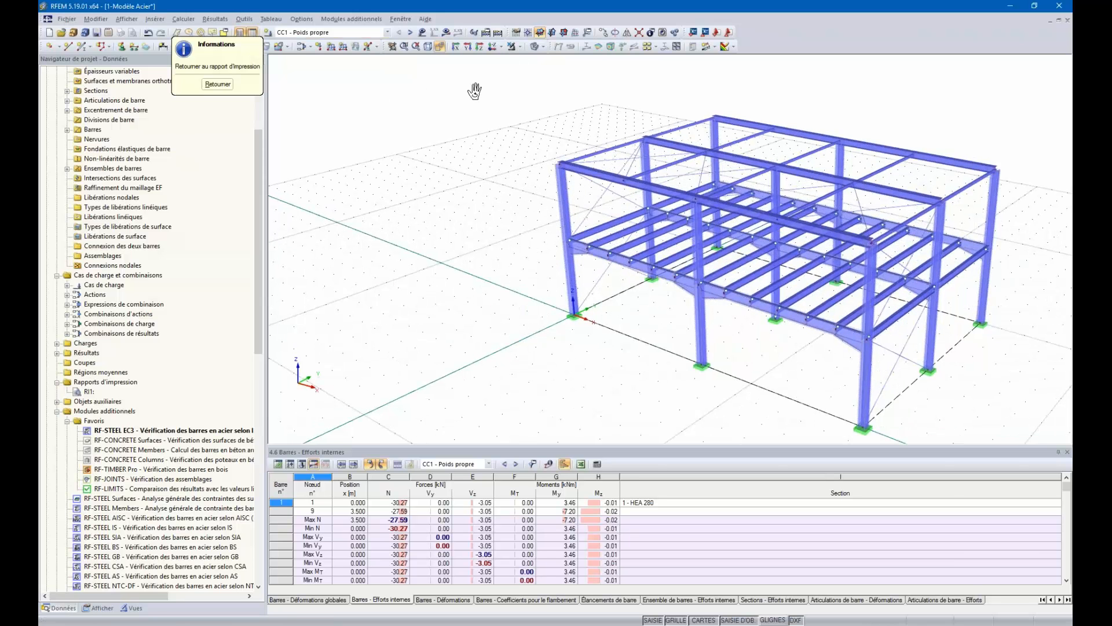
left_click(133, 608)
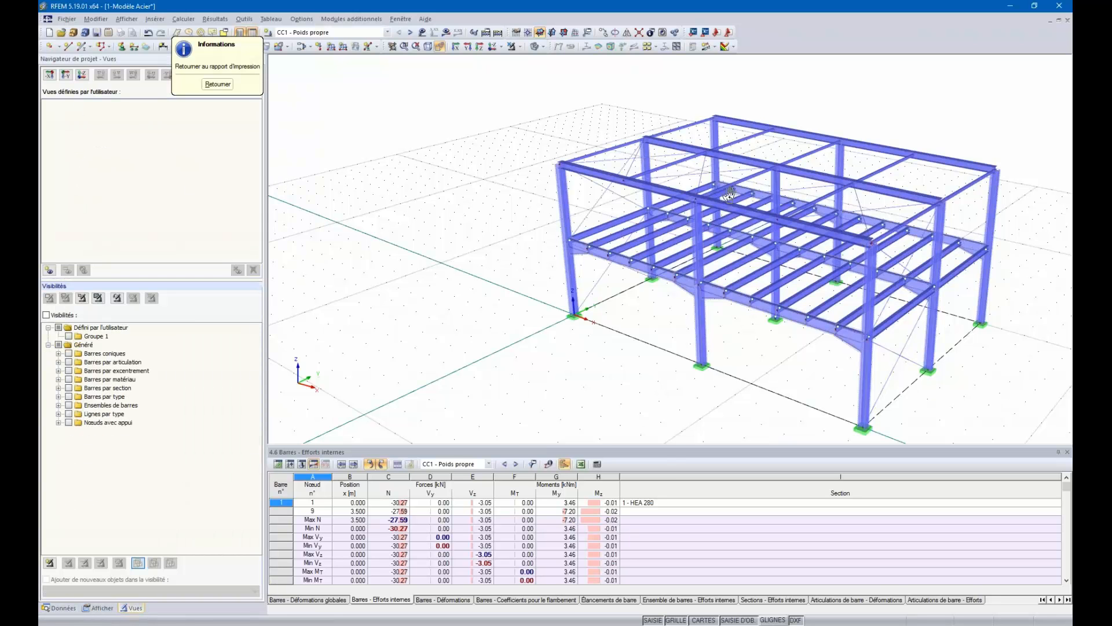
middle_click_drag(729, 195, 603, 173)
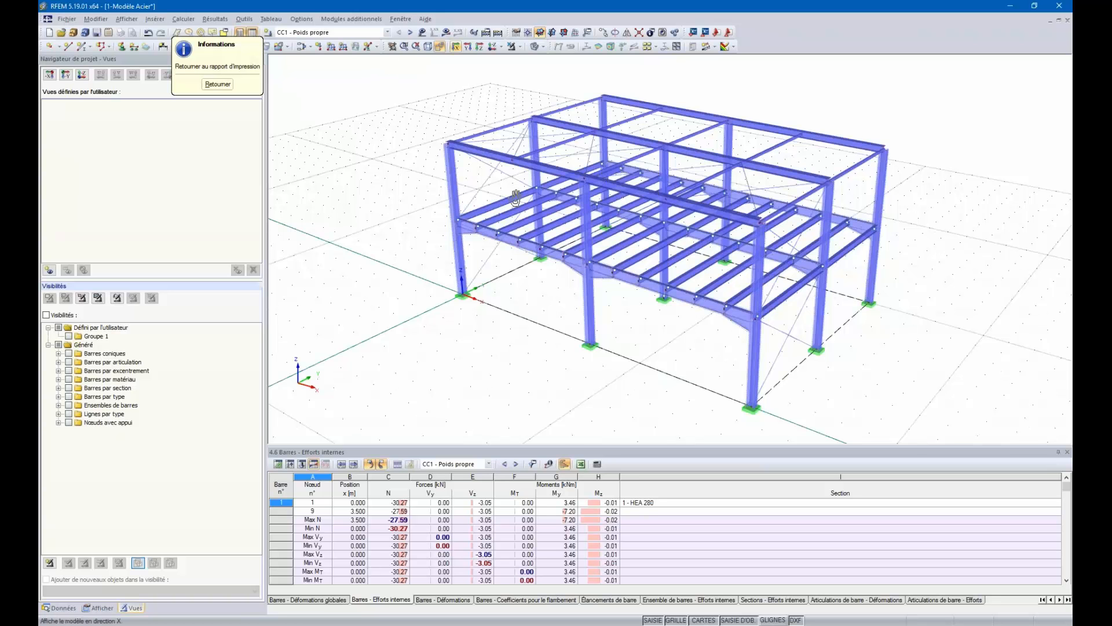
left_click(428, 47)
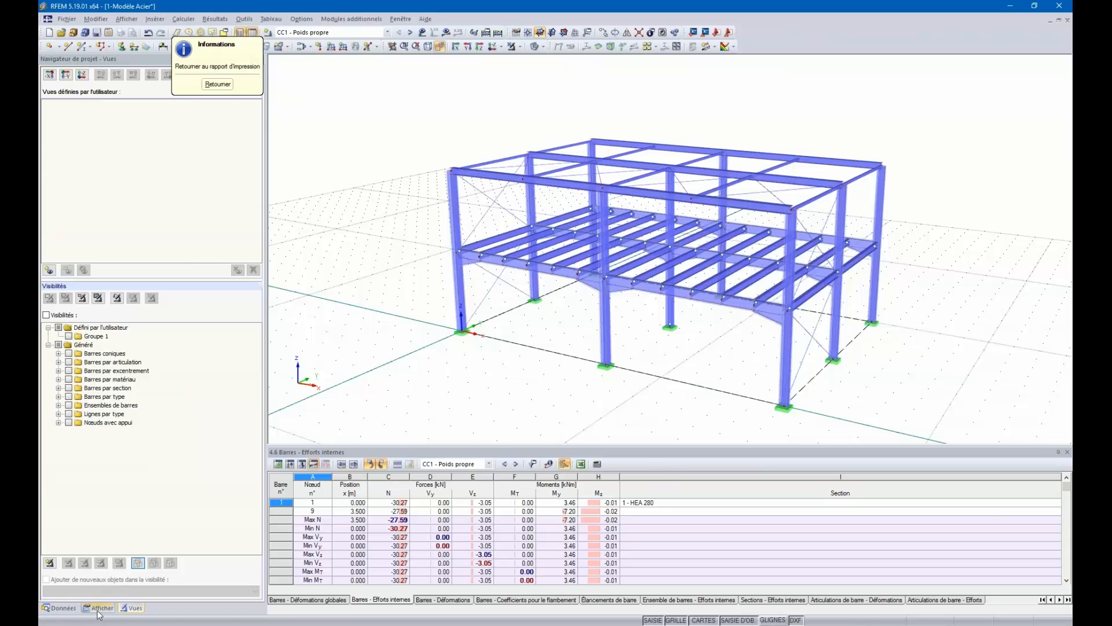
Step: Turn on the display of the dimensions (Cotes) on the frame model
left_click(61, 608)
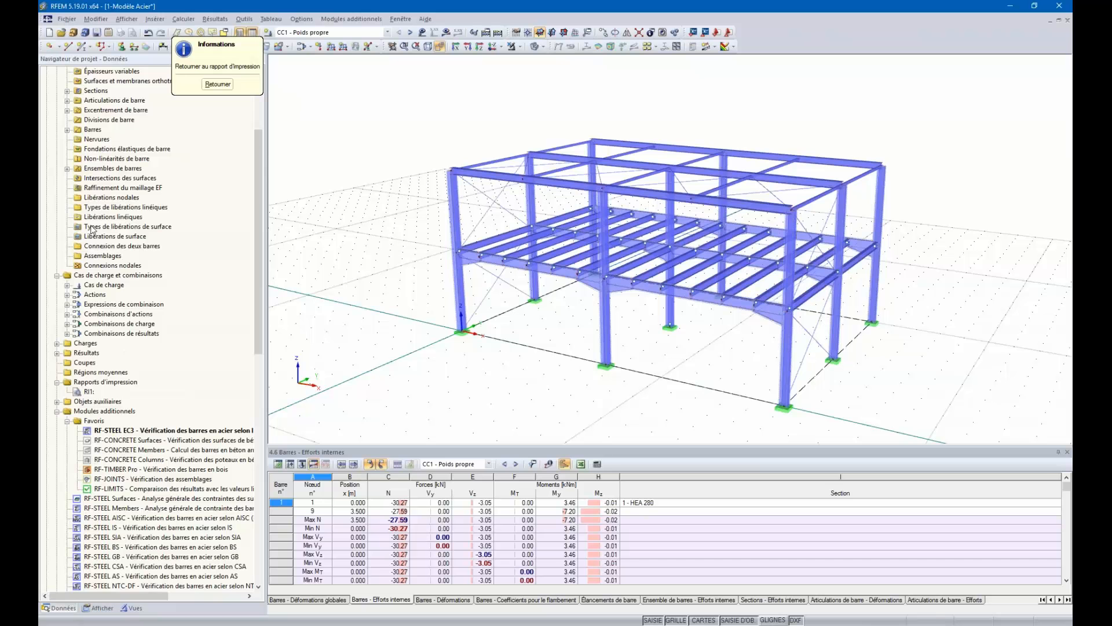
left_click(100, 608)
scroll(102, 307, "down", 2)
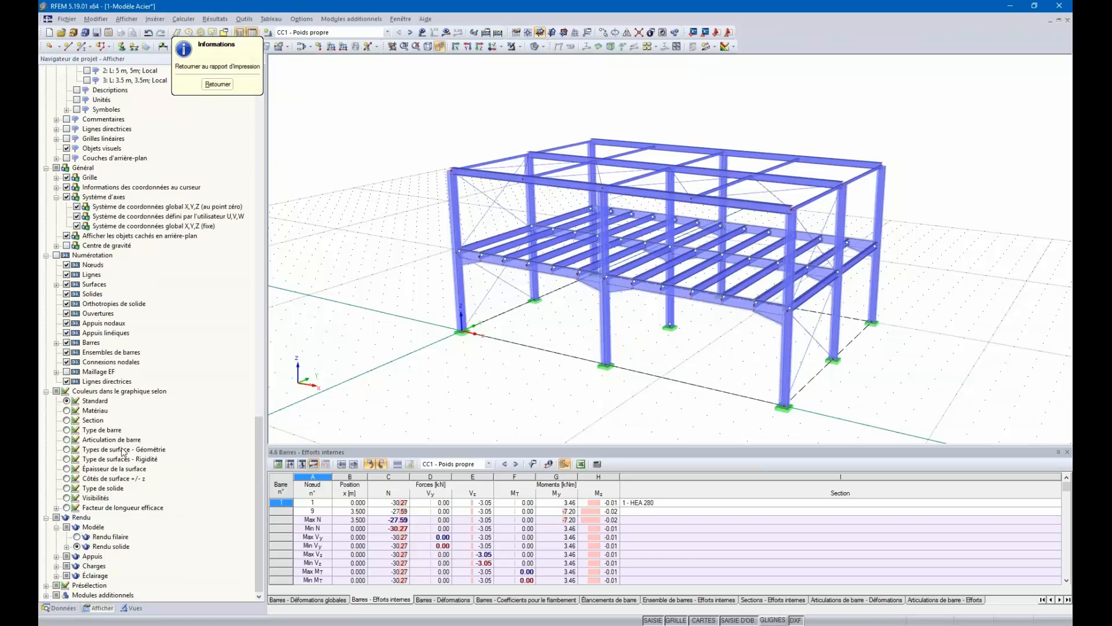
scroll(110, 440, "up", 4)
scroll(72, 220, "up", 2)
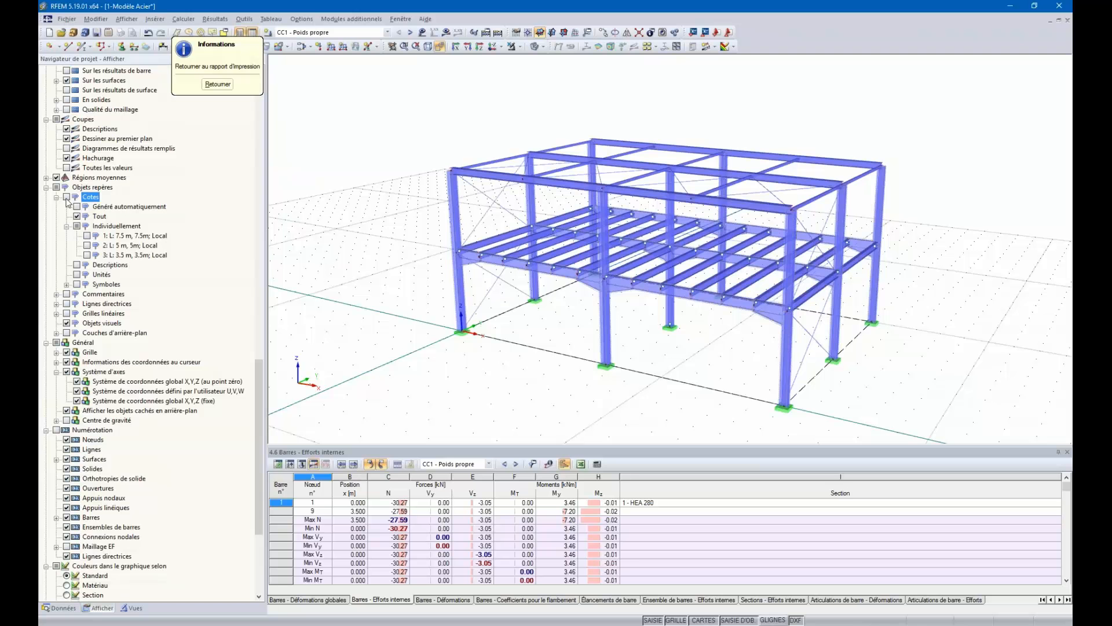
left_click(67, 197)
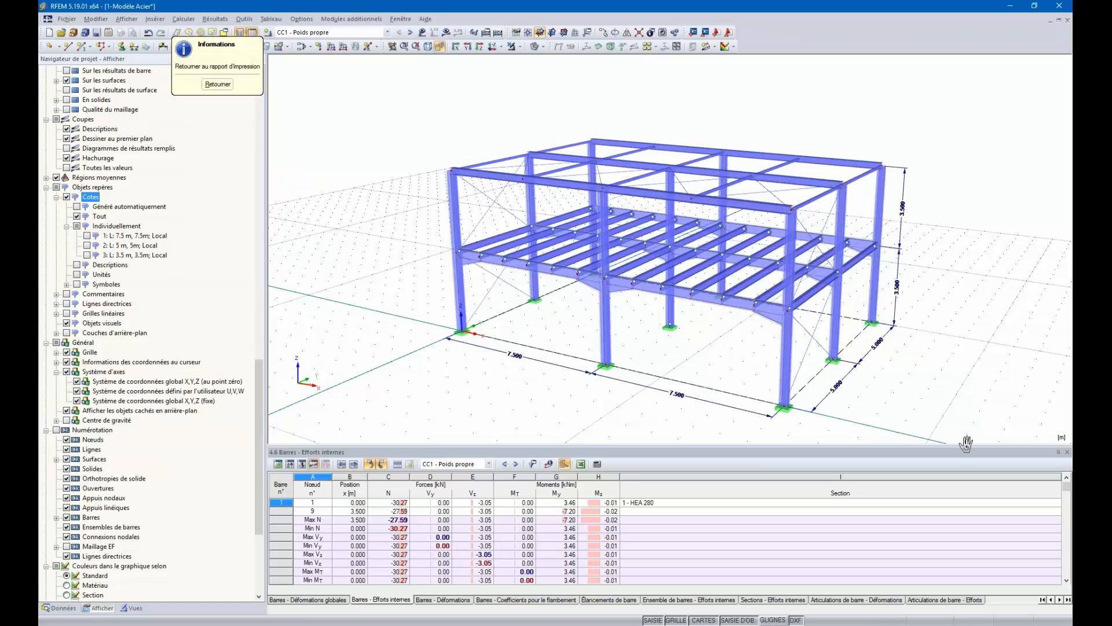
Step: Enlarge the graphics area so the frame fills it, and display the units on the dimensions
scroll(911, 369, "up", 1)
scroll(910, 368, "up", 1)
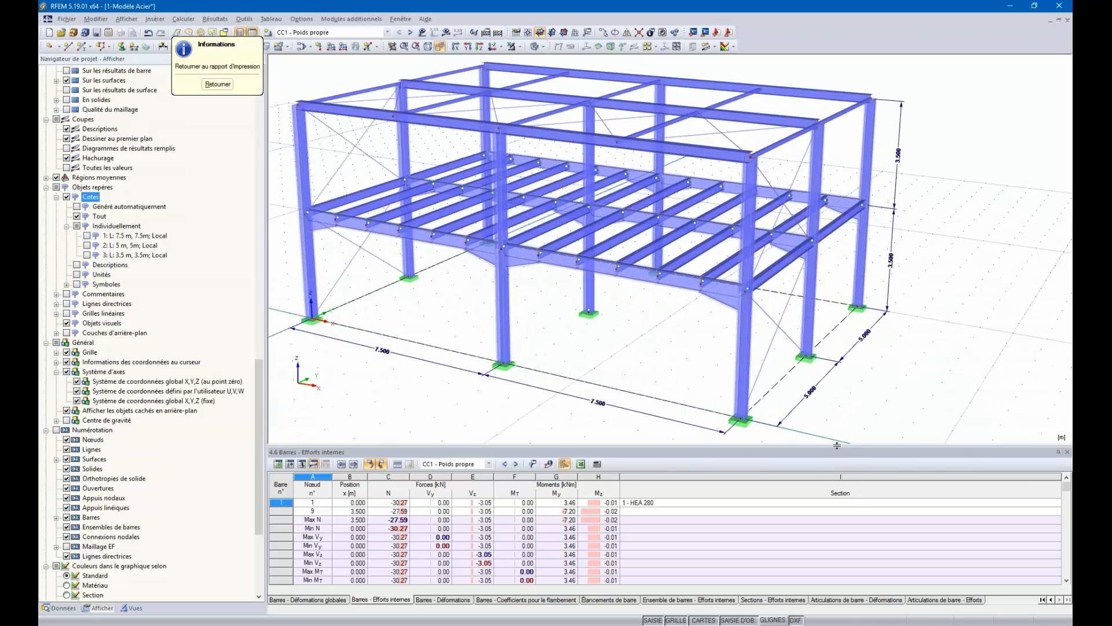
left_click_drag(840, 445, 840, 521)
scroll(718, 287, "up", 1)
middle_click_drag(718, 287, 783, 336)
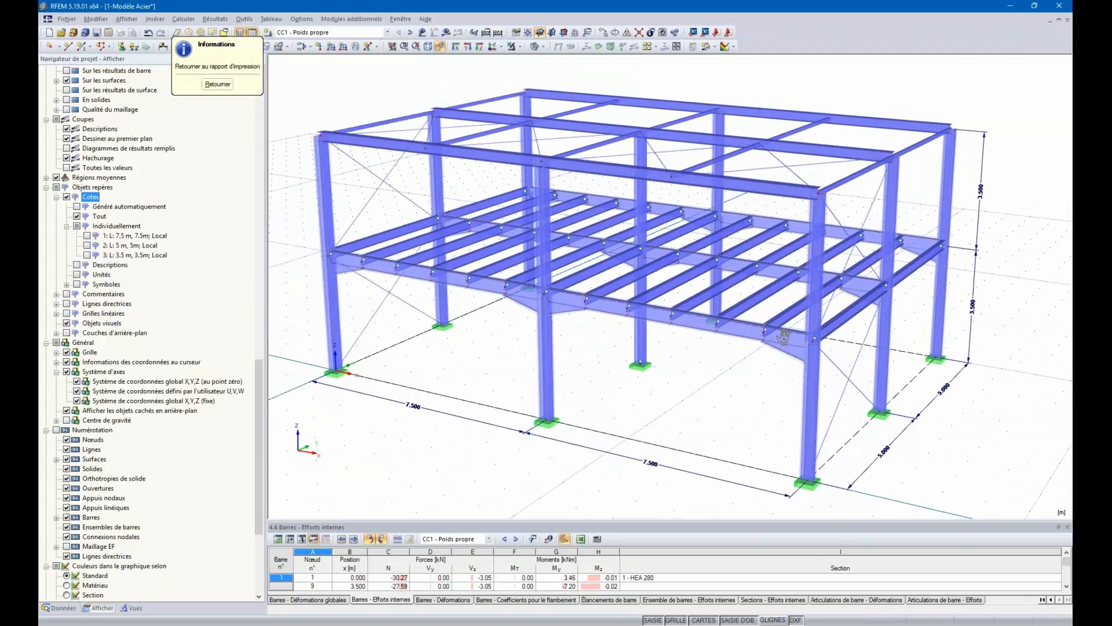
left_click(77, 275)
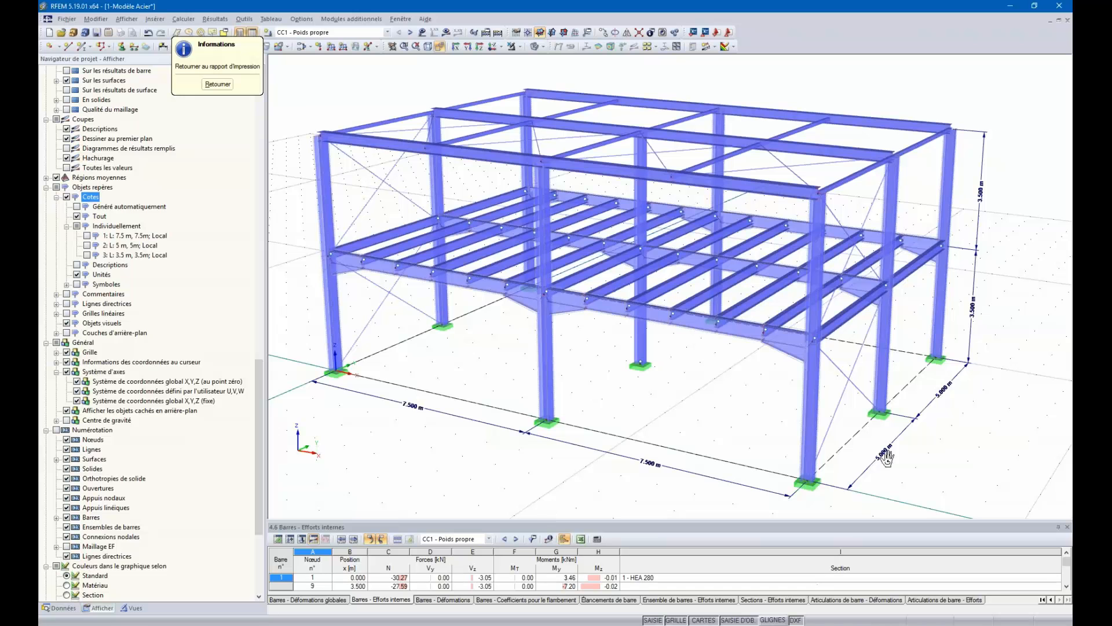
Step: Hide the fixed global X,Y,Z coordinate system and render the frame as an opaque solid model
middle_click_drag(670, 358, 689, 362)
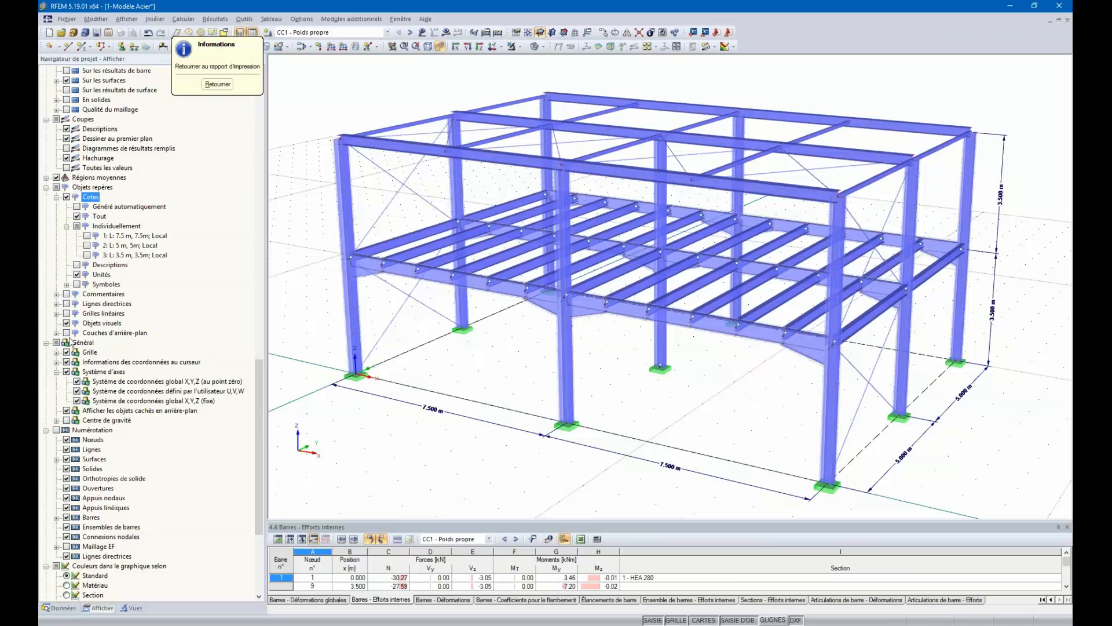
left_click(77, 400)
left_click(536, 47)
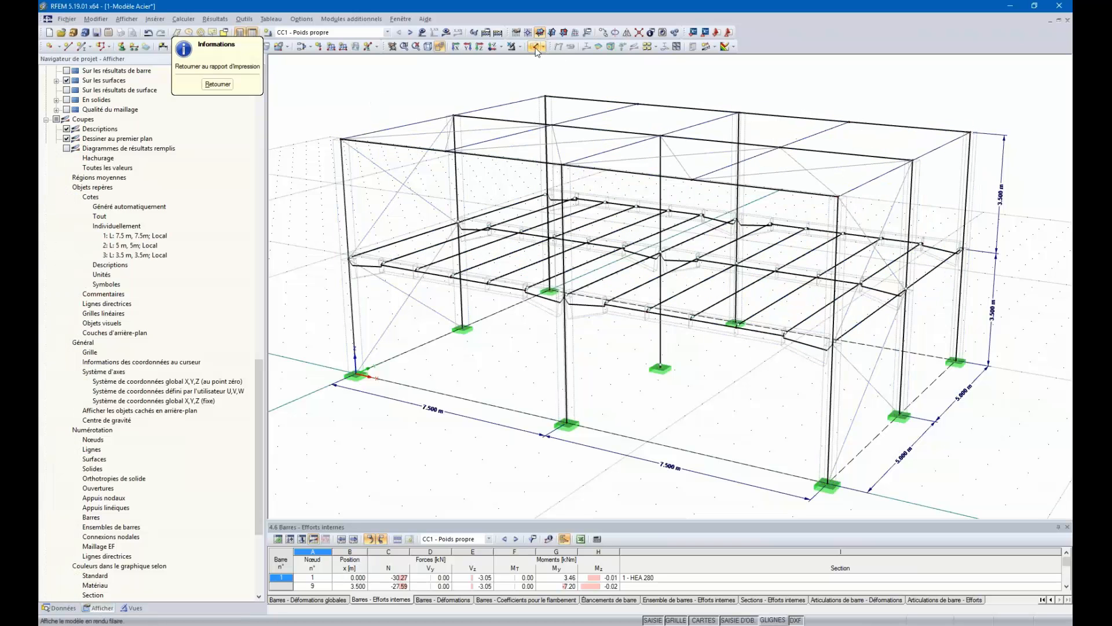
left_click(536, 48)
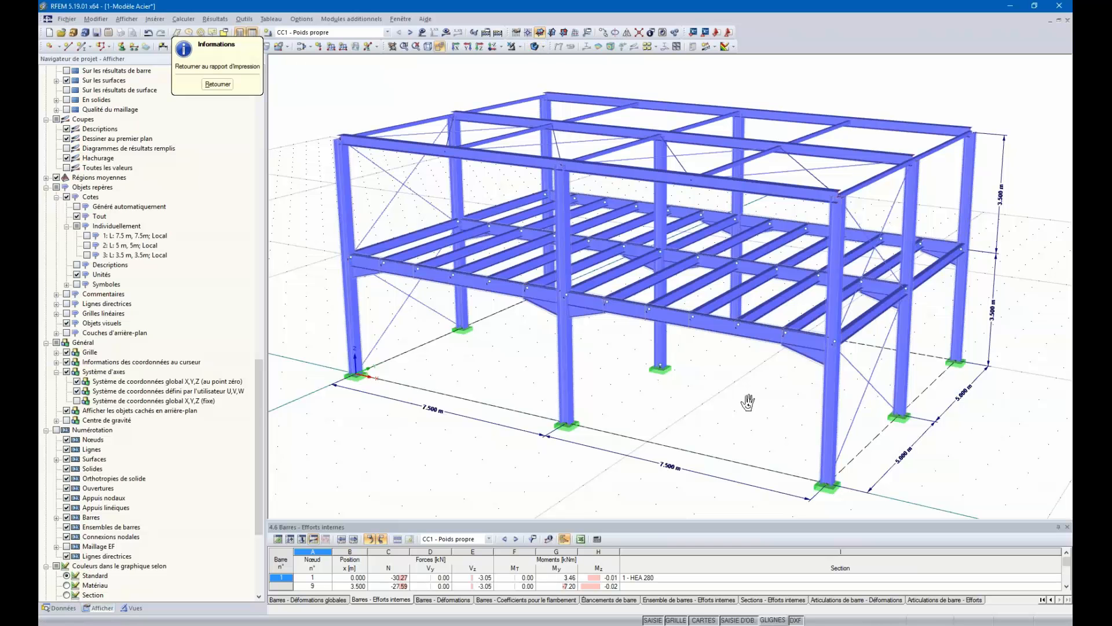
Step: Return the modified picture to the report cover, and save and close the print report
left_click(218, 86)
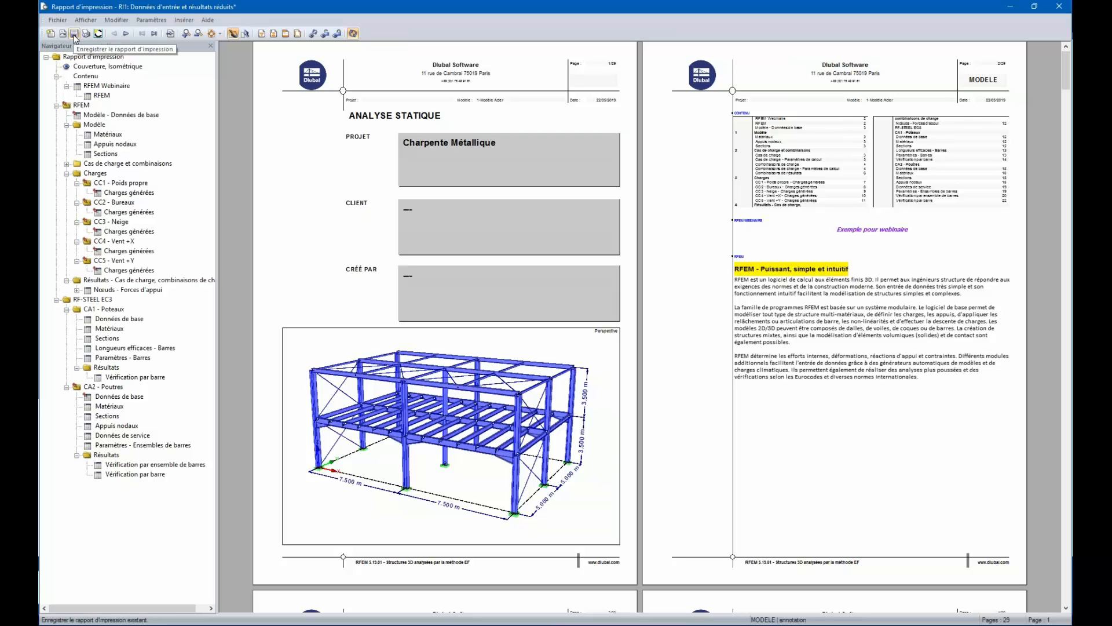
left_click(74, 35)
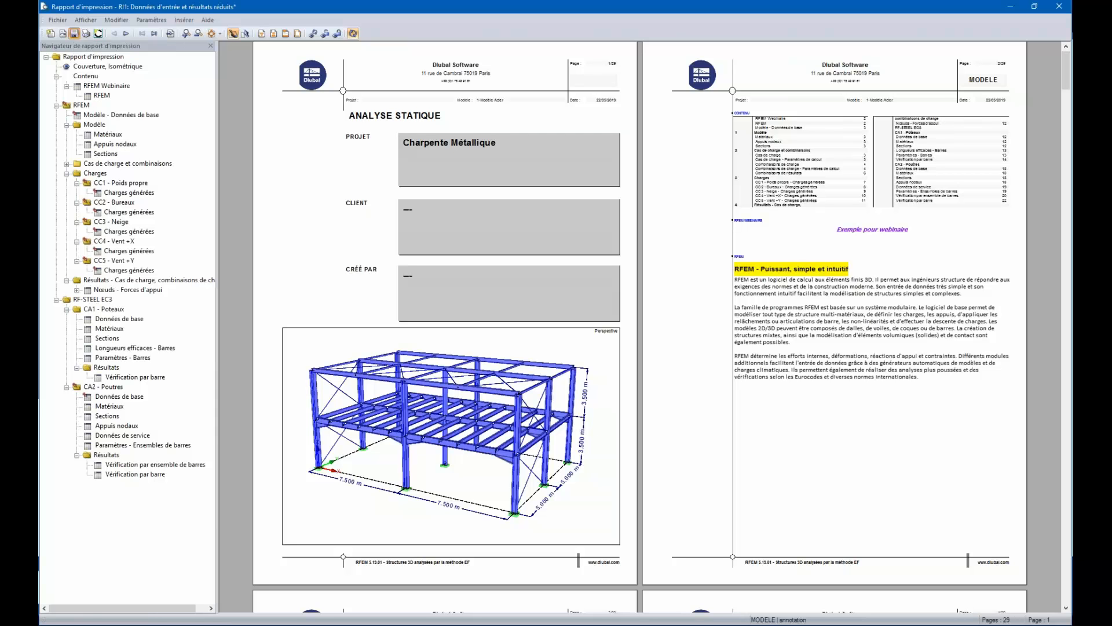
left_click(1060, 6)
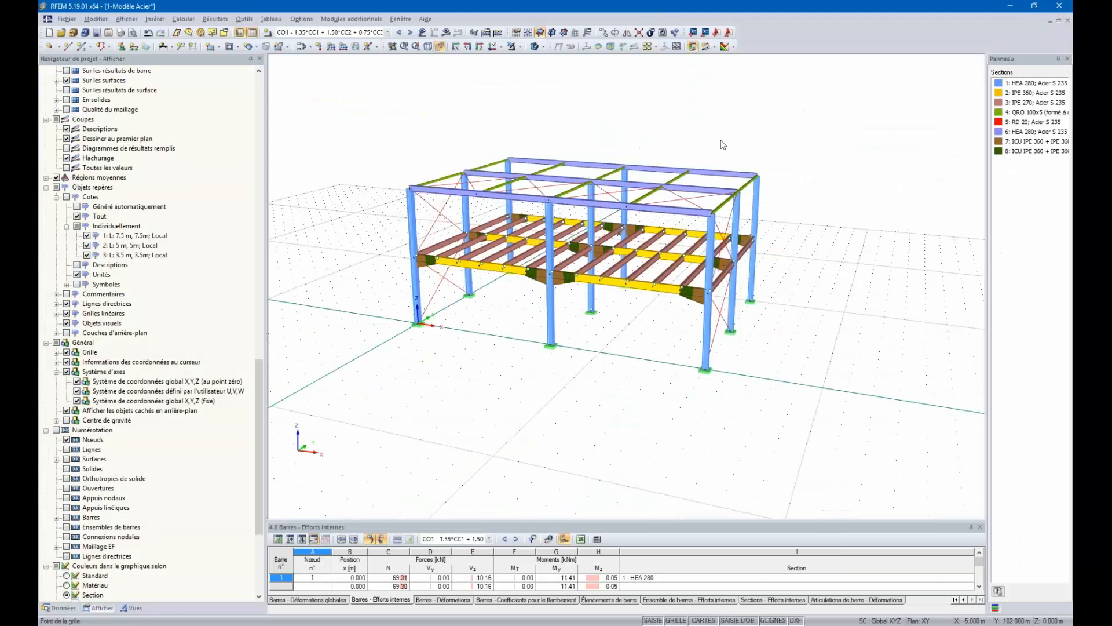
Step: Look at the print report commands and the saved report RI1: Données d'entrée et résultats réduits in the project data
left_click(52, 607)
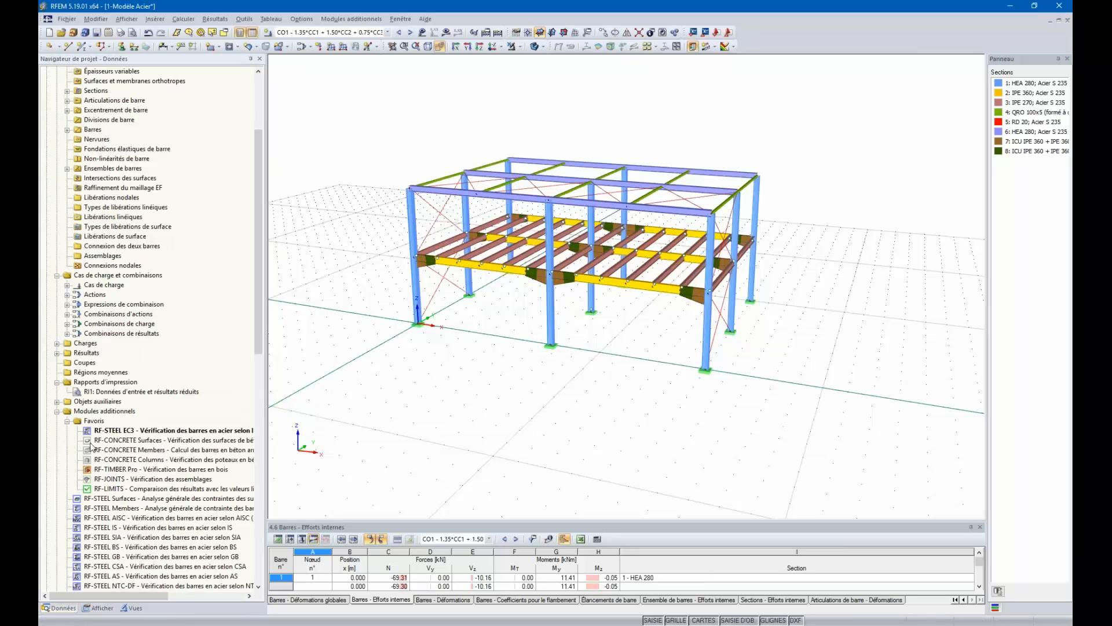
right_click(99, 384)
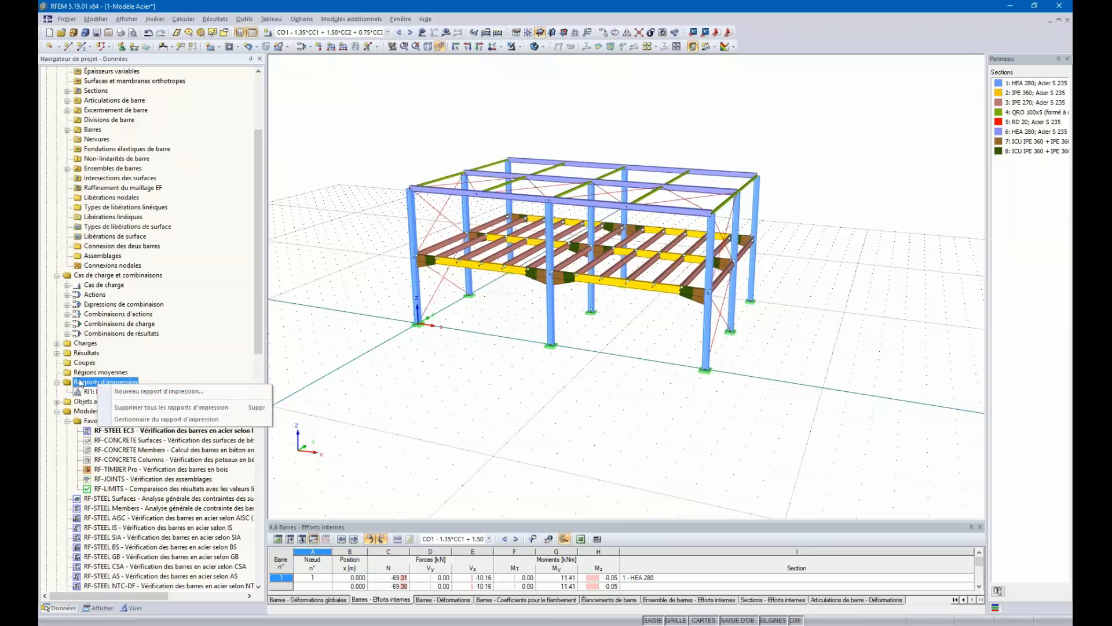
left_click(87, 394)
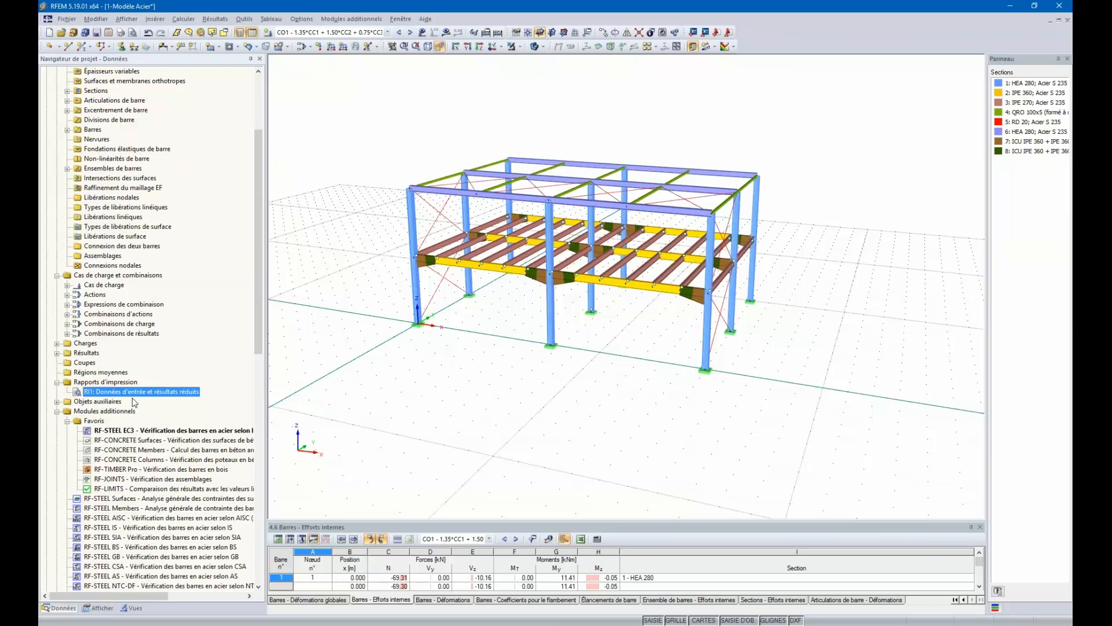
left_click(428, 372)
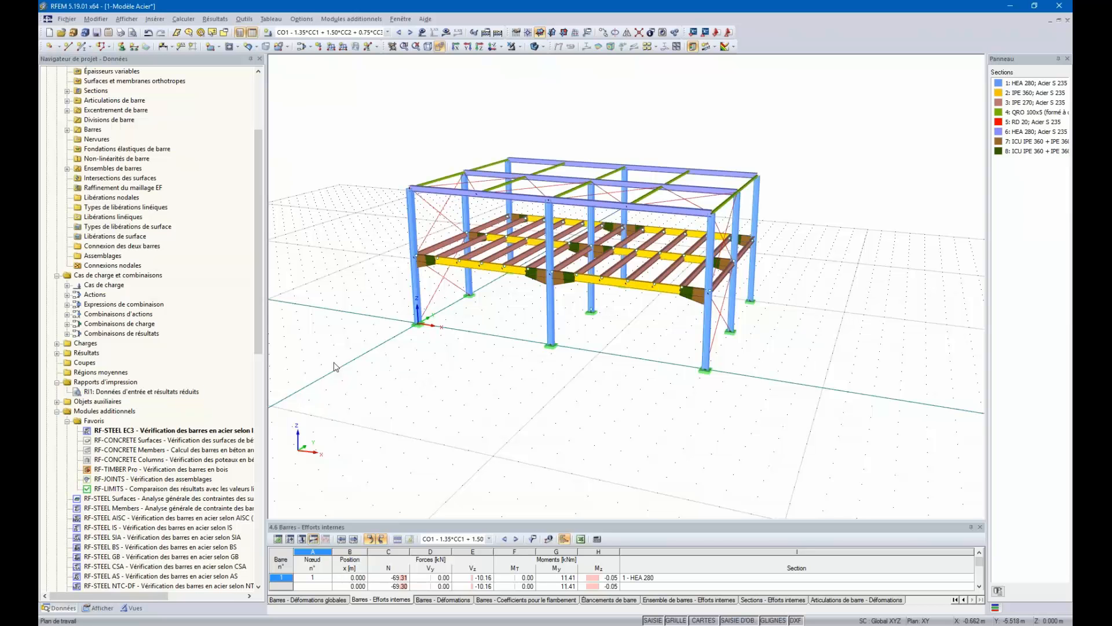
middle_click_drag(342, 338, 499, 350, "ctrl")
scroll(477, 266, "up", 3)
scroll(478, 318, "up", 1)
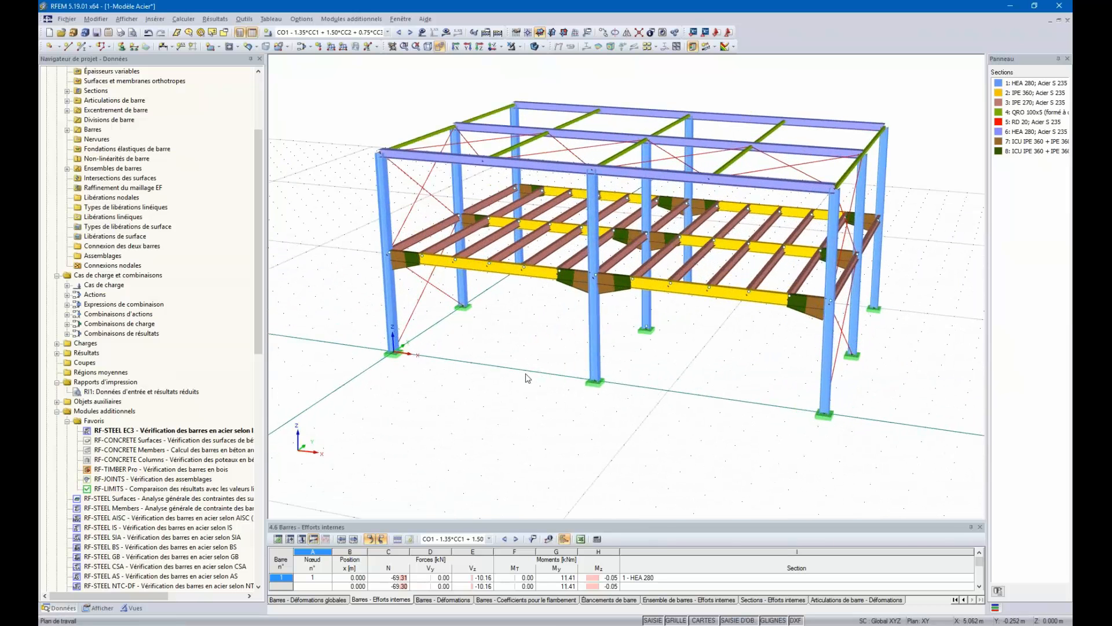
middle_click_drag(568, 352, 481, 347, "ctrl")
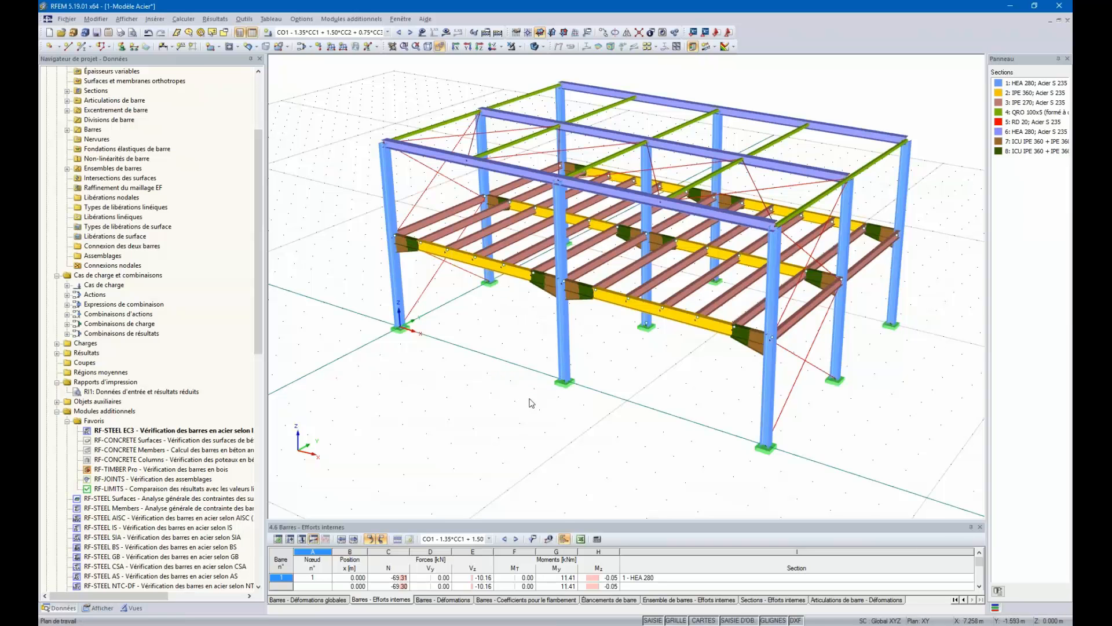
Step: Widen the sections colour legend so the section names fit, and orient the whole frame in an angled perspective view
scroll(529, 401, "down", 2)
middle_click_drag(518, 406, 643, 409, "ctrl")
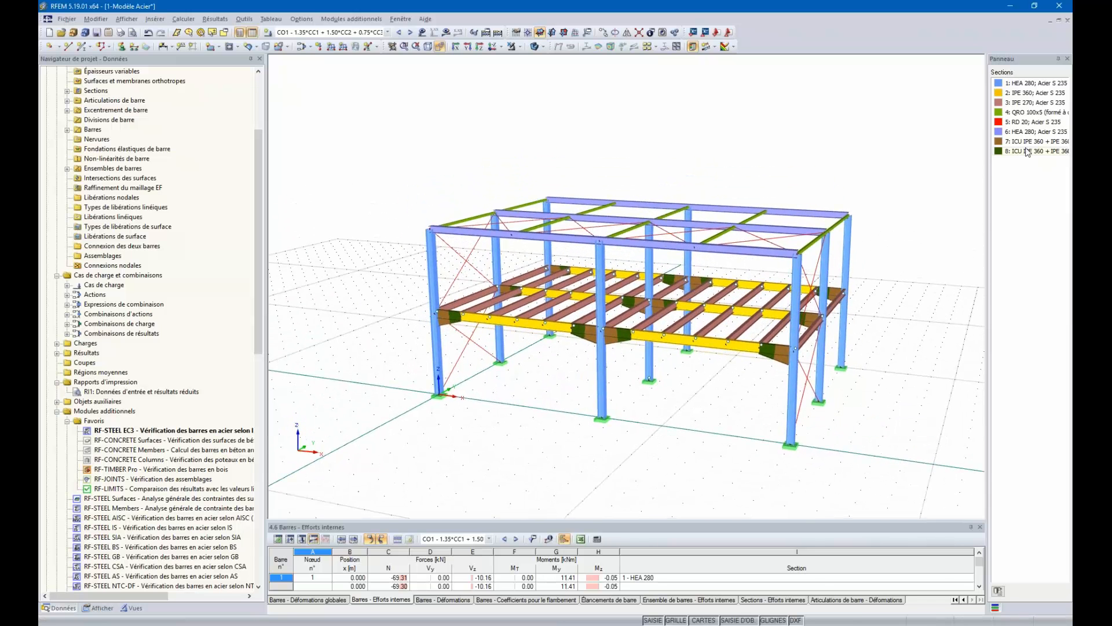
left_click_drag(962, 148, 935, 147)
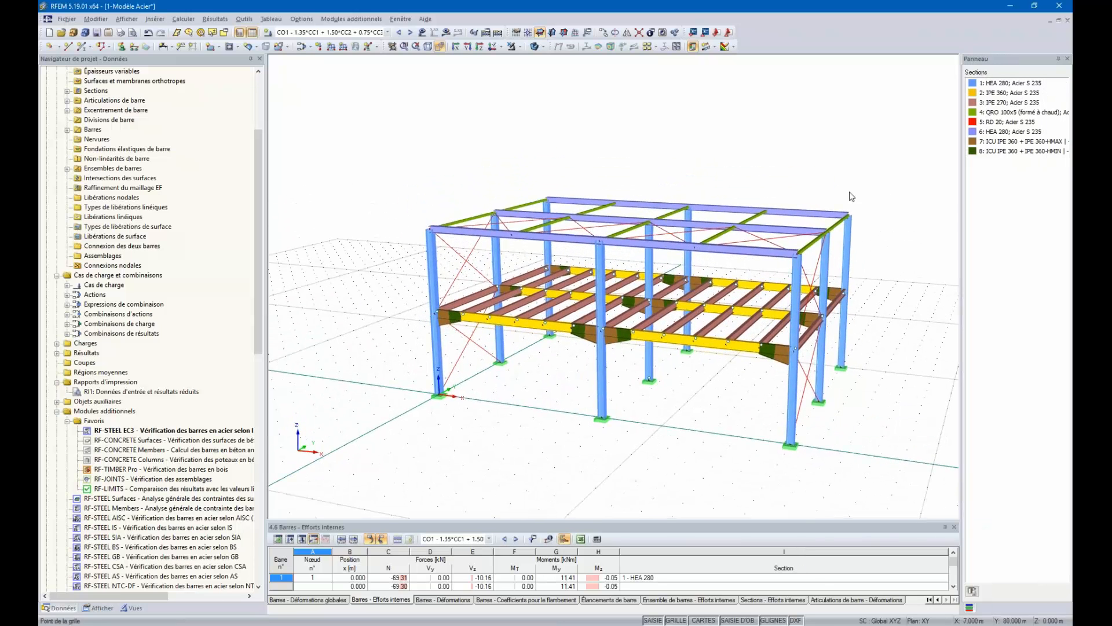
middle_click_drag(672, 386, 582, 355, "ctrl")
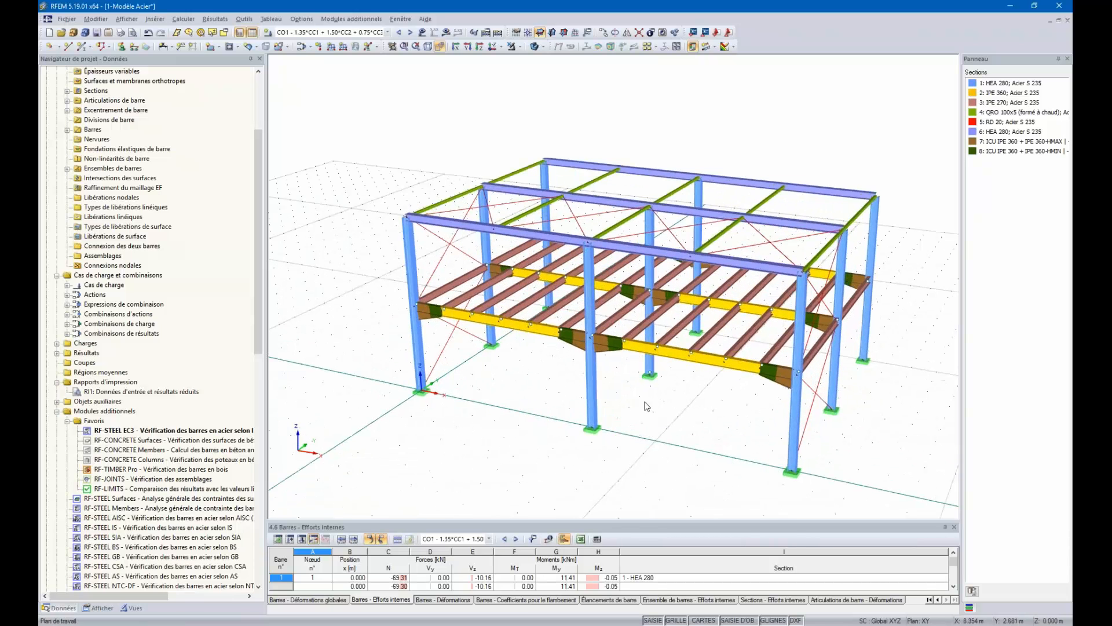
left_click(440, 46)
left_click(439, 47)
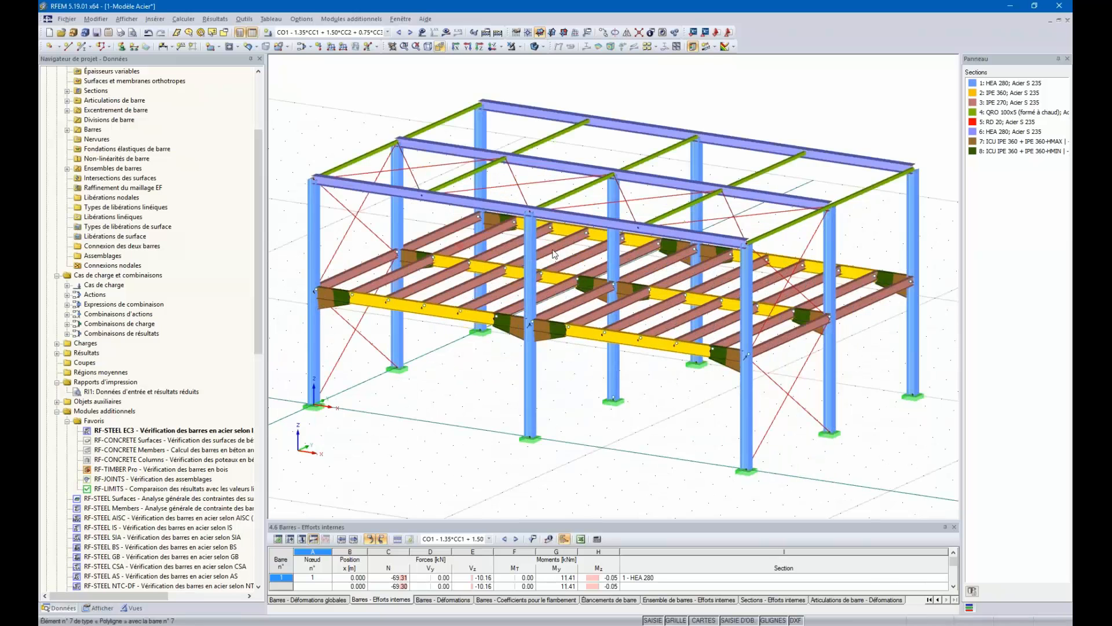
left_click(440, 47)
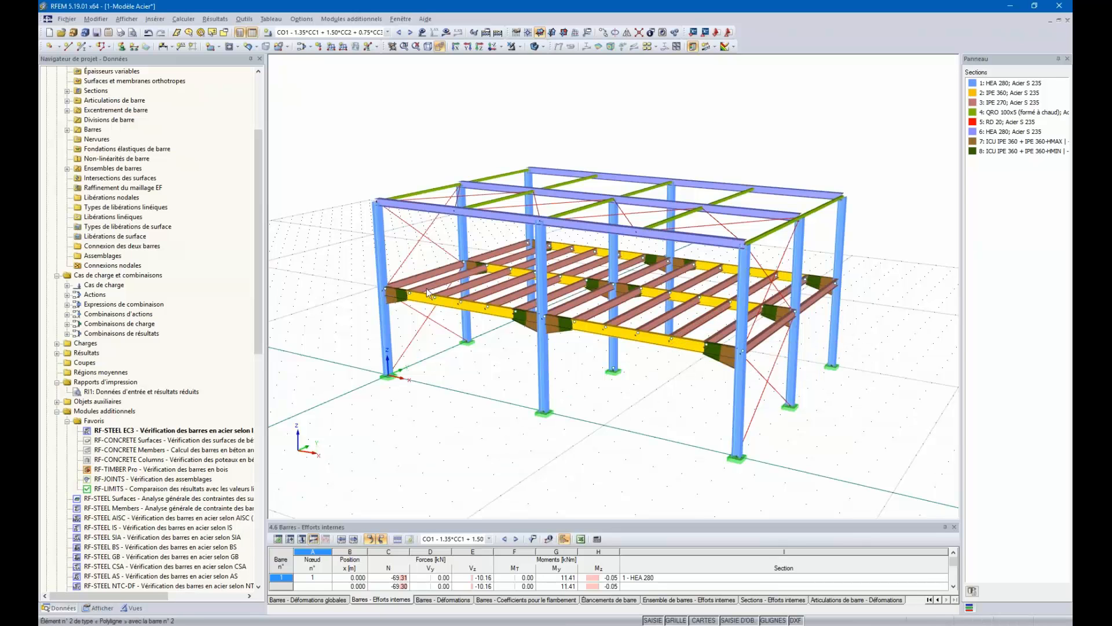
Step: Set the graphic printout to report RI1 with only the current window, window-filling scale, 70 % page height and the header Sections
left_click(120, 33)
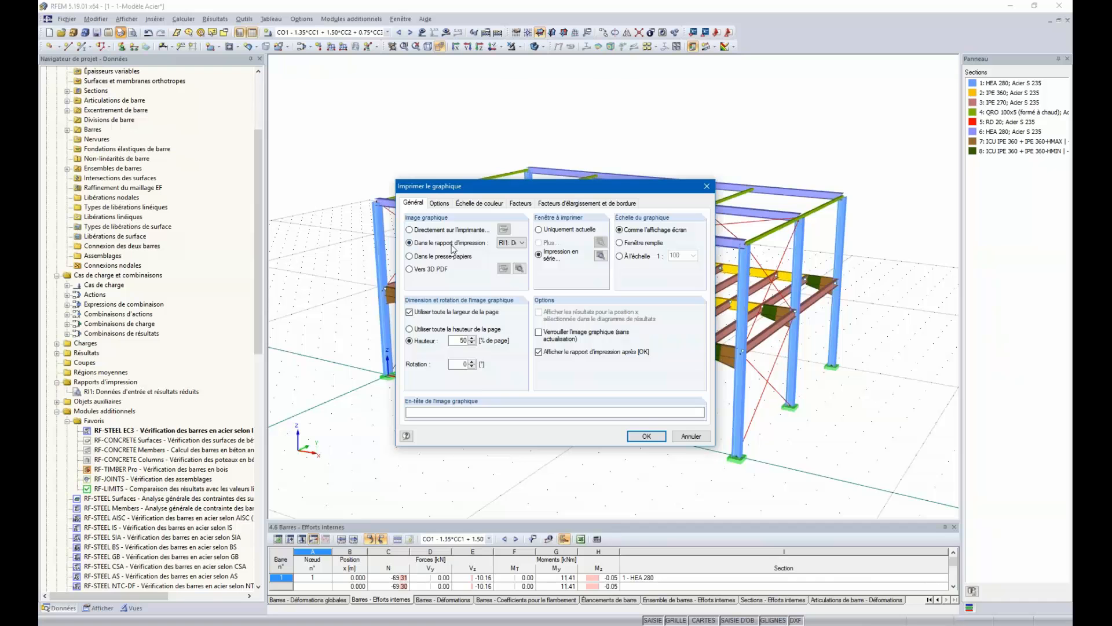
left_click(520, 243)
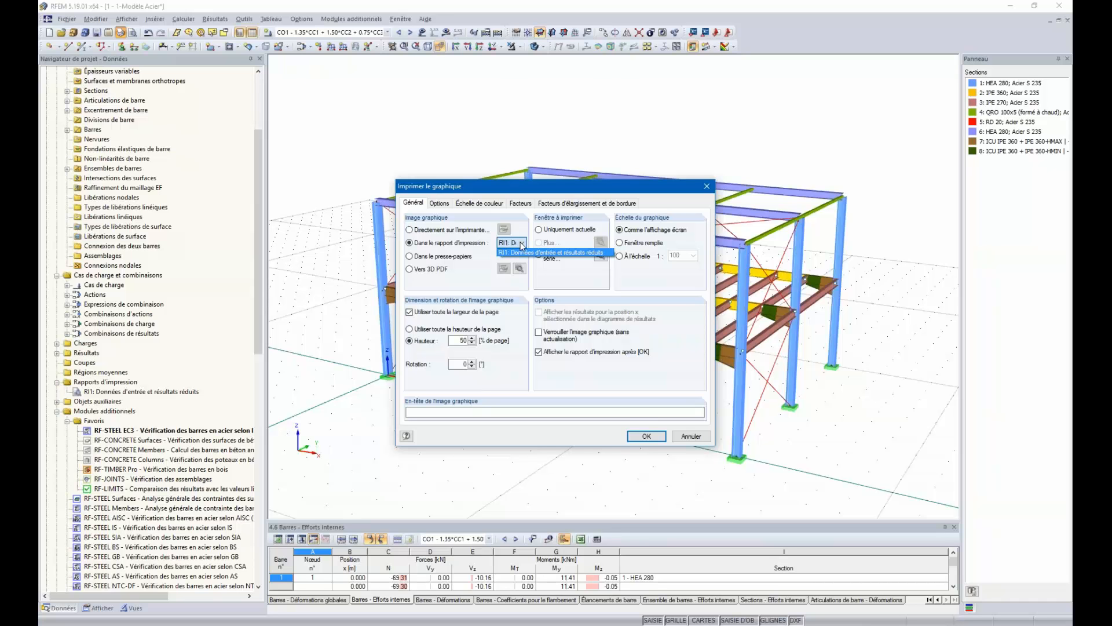
left_click(433, 274)
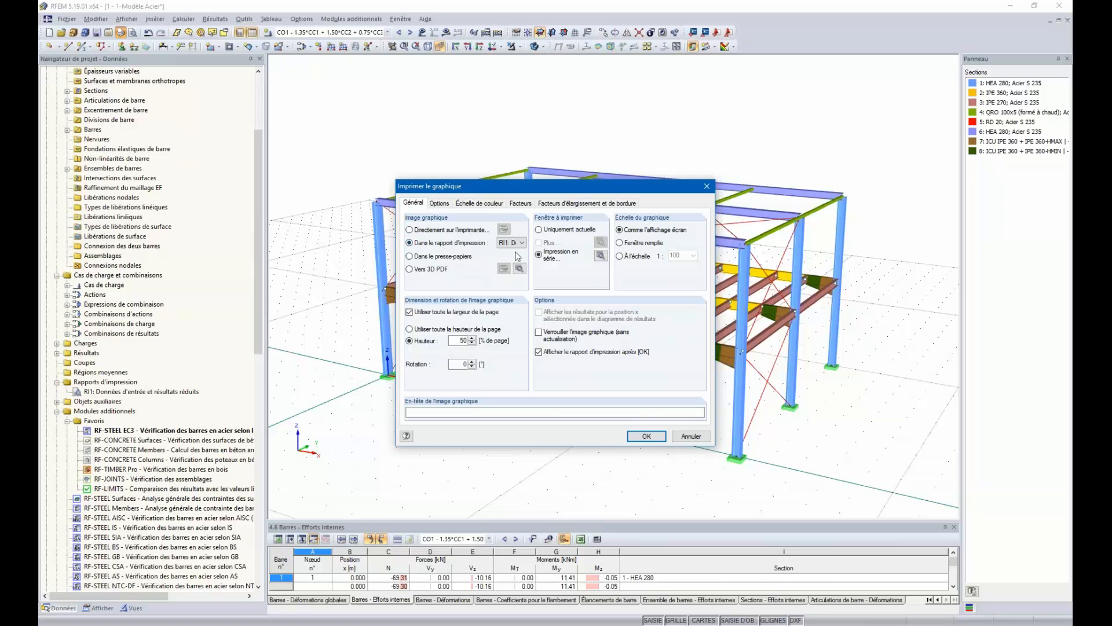
left_click(539, 230)
double_click(462, 340)
type("70")
left_click(456, 416)
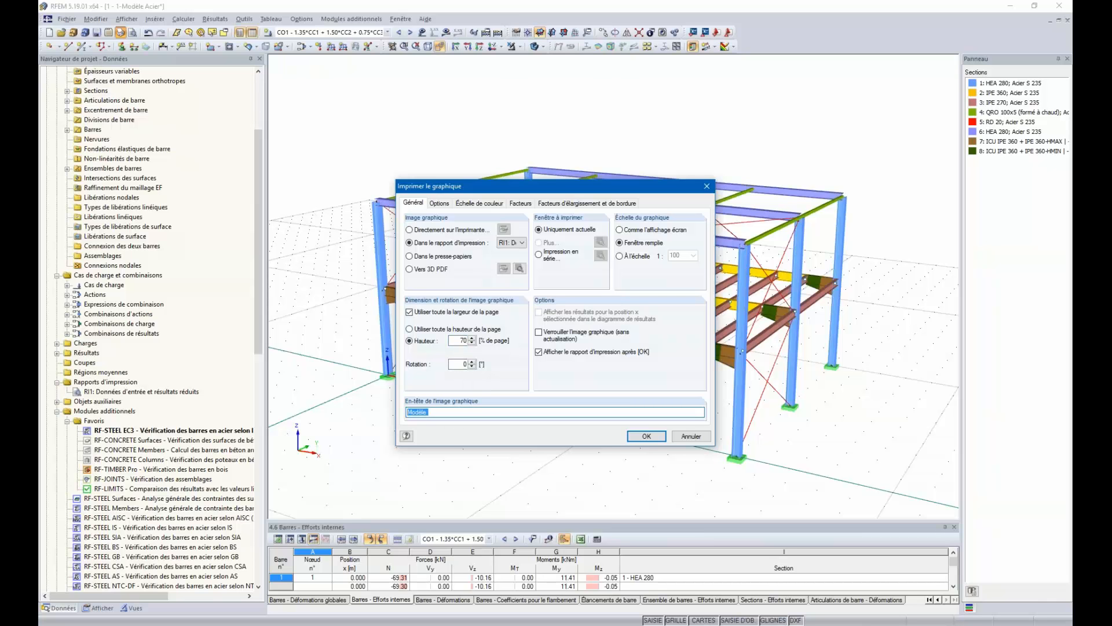
type("Sections")
Step: Try adding a title block and a user-defined print quality for the picture, and return to no title block and maximum quality
left_click(440, 203)
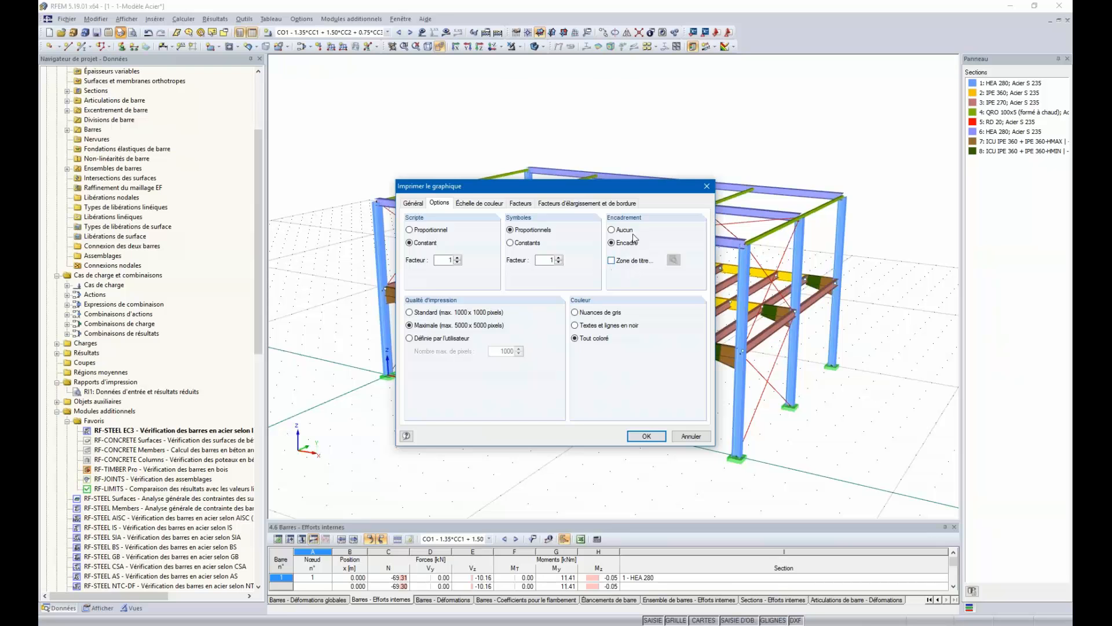
left_click(611, 260)
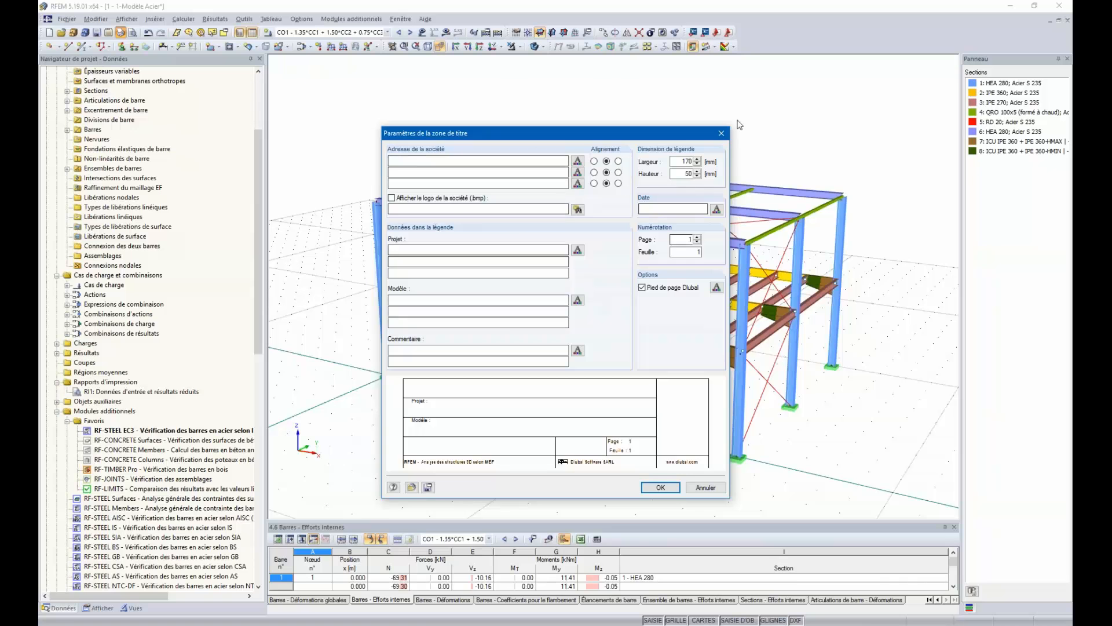
left_click(723, 135)
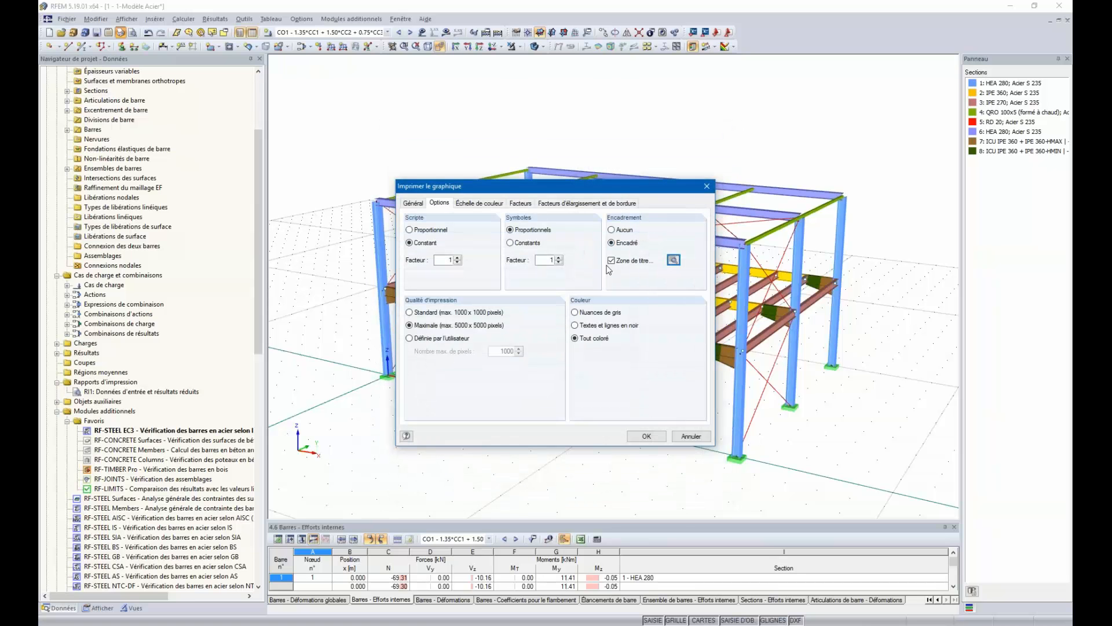
left_click(611, 260)
left_click(410, 340)
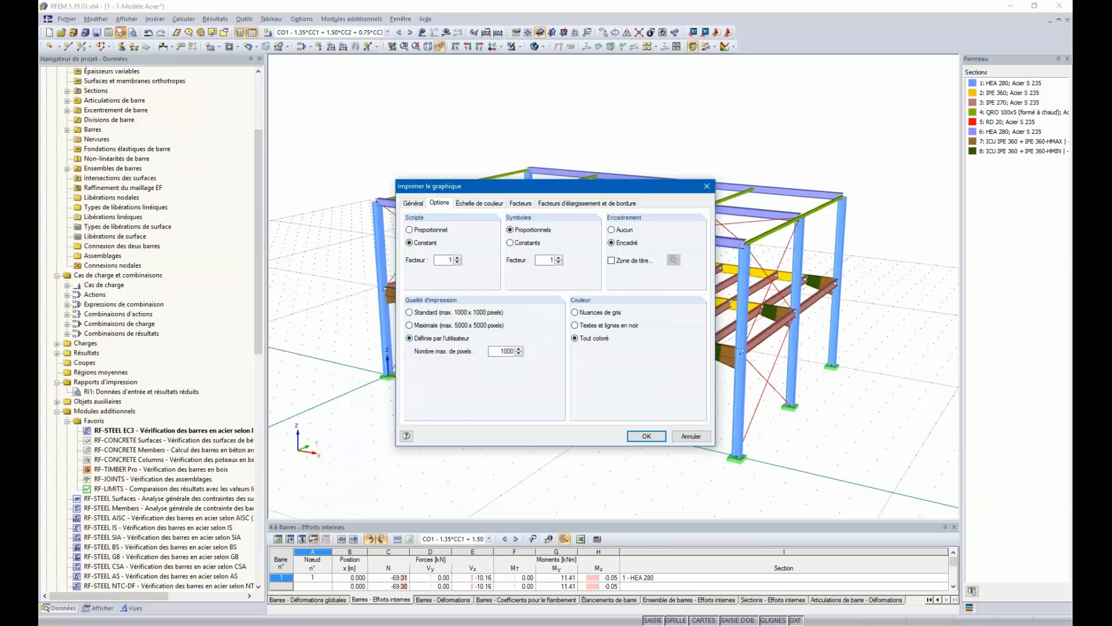
left_click(409, 325)
Step: Review the colour scale, display factor and border settings of the graphic, and insert the Sections picture into the print report
left_click(495, 205)
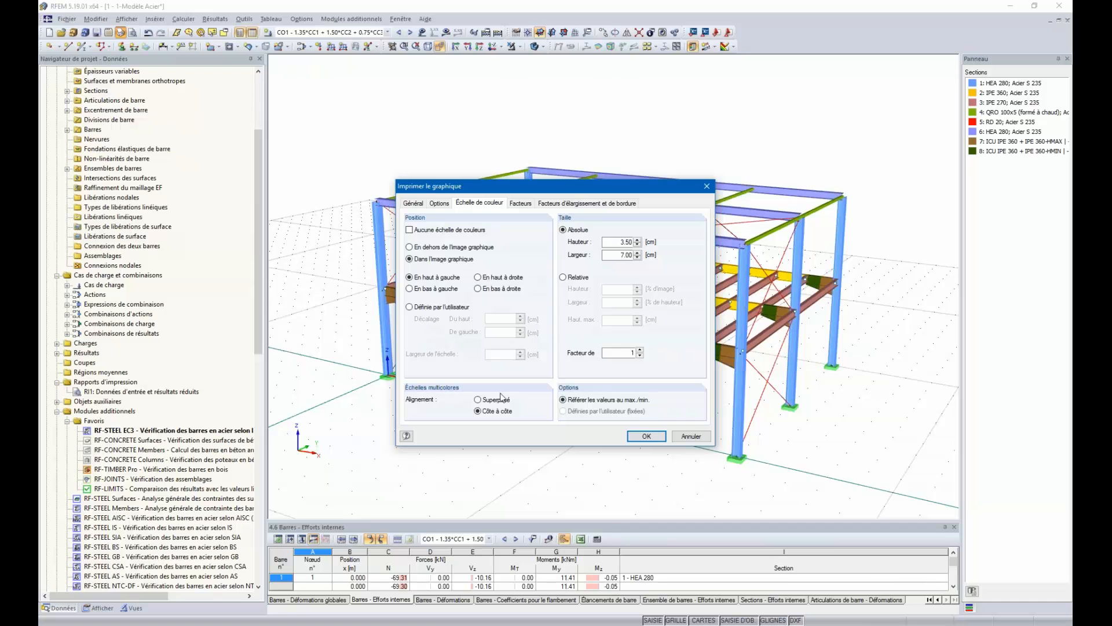
left_click(623, 352)
left_click(521, 203)
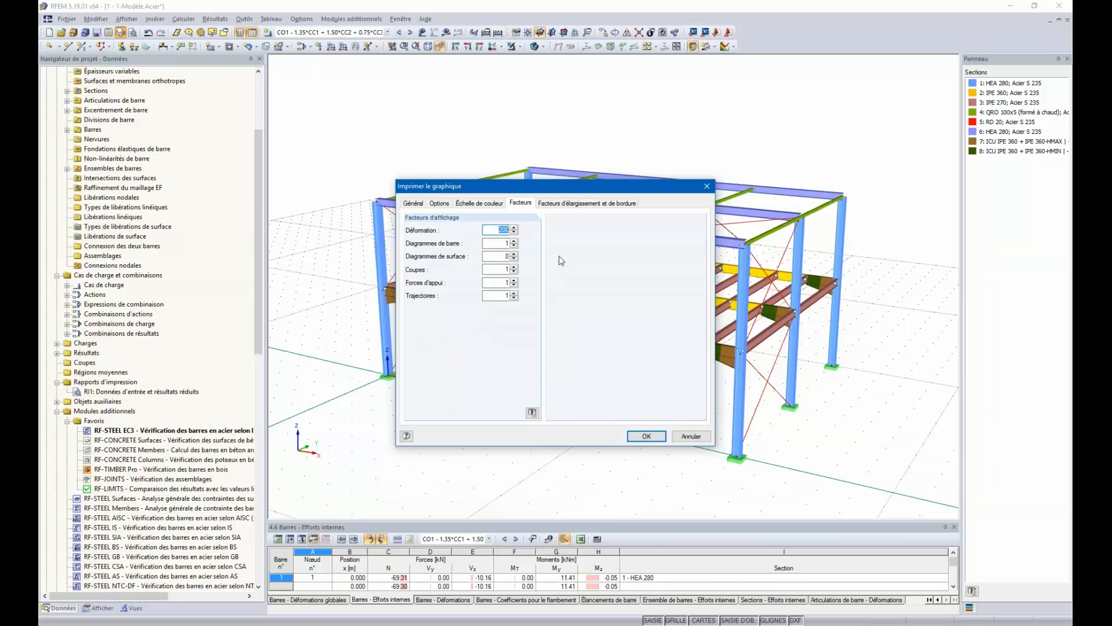
left_click(567, 204)
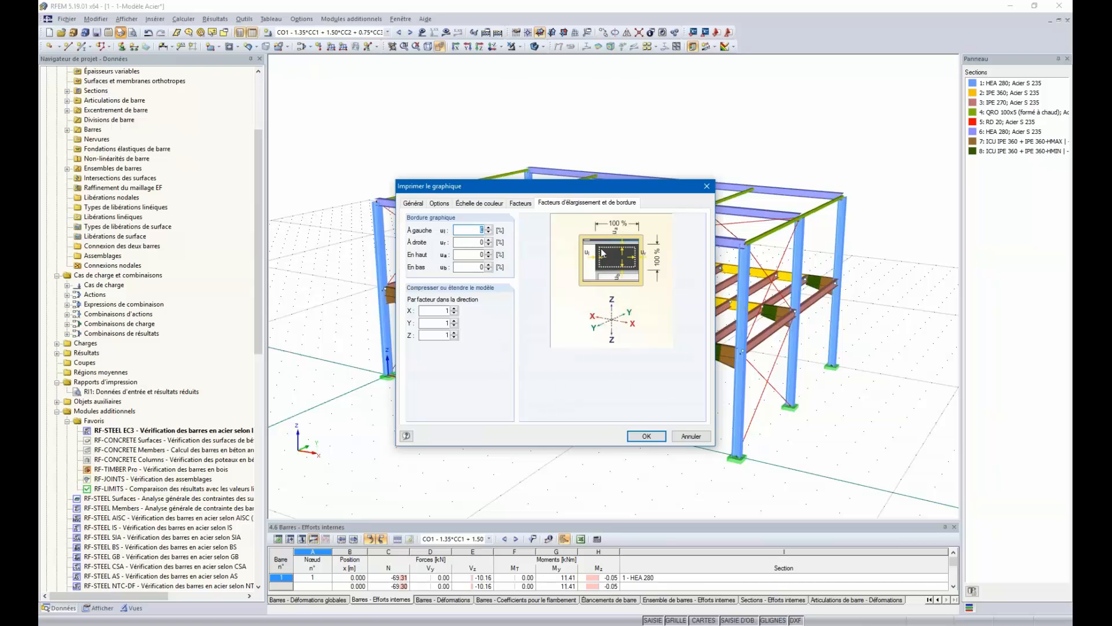
left_click(415, 204)
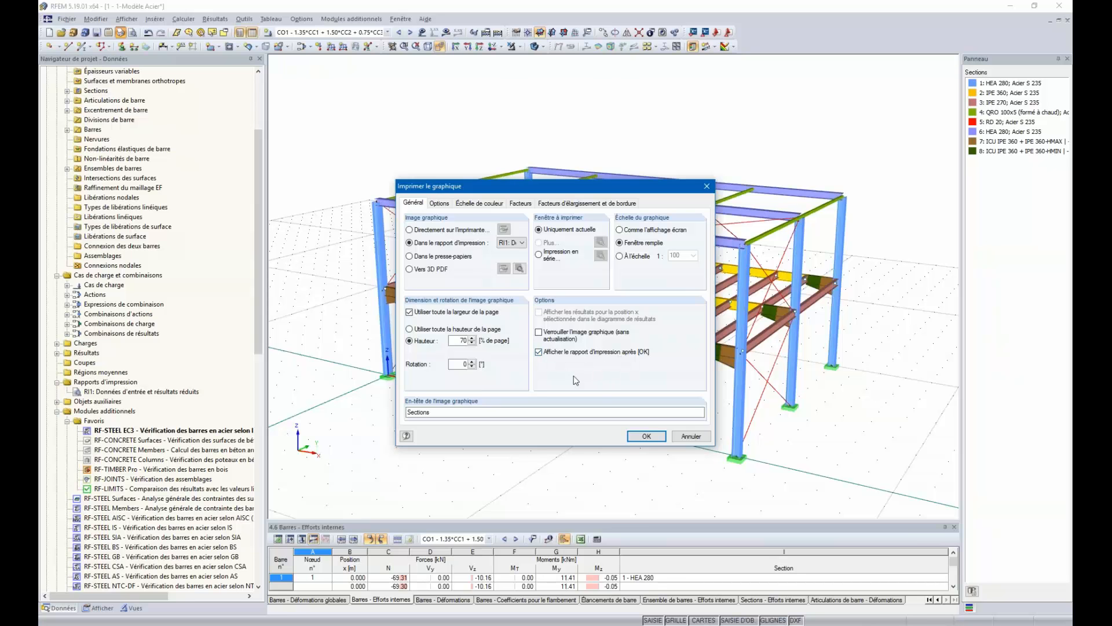
left_click(651, 438)
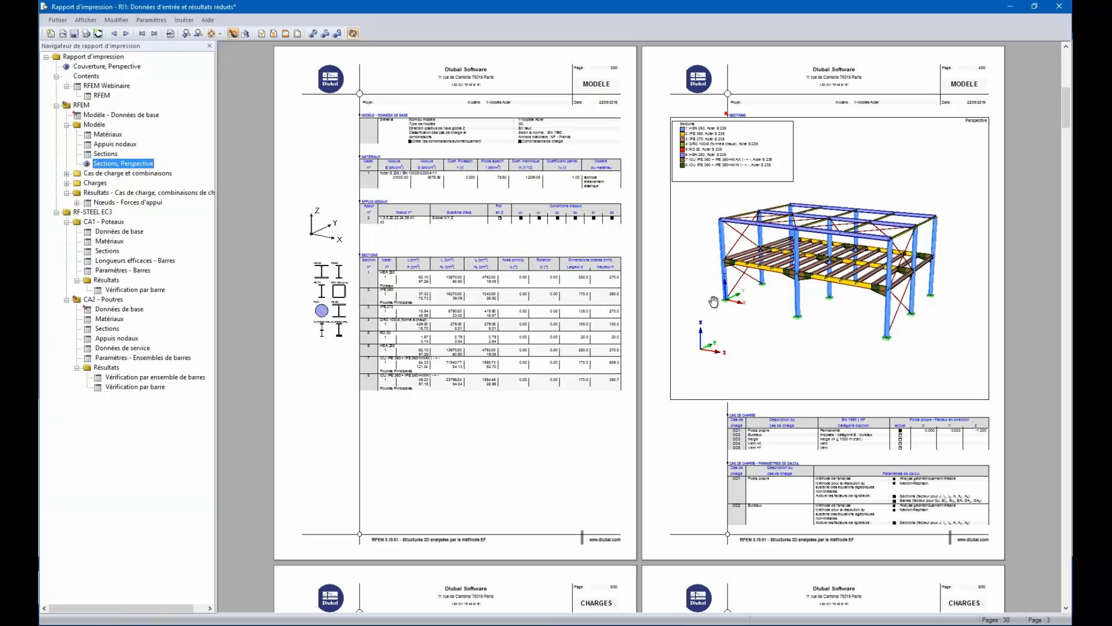
Step: Look at the commands available for the inserted Sections picture, and save and close the print report
right_click(814, 293)
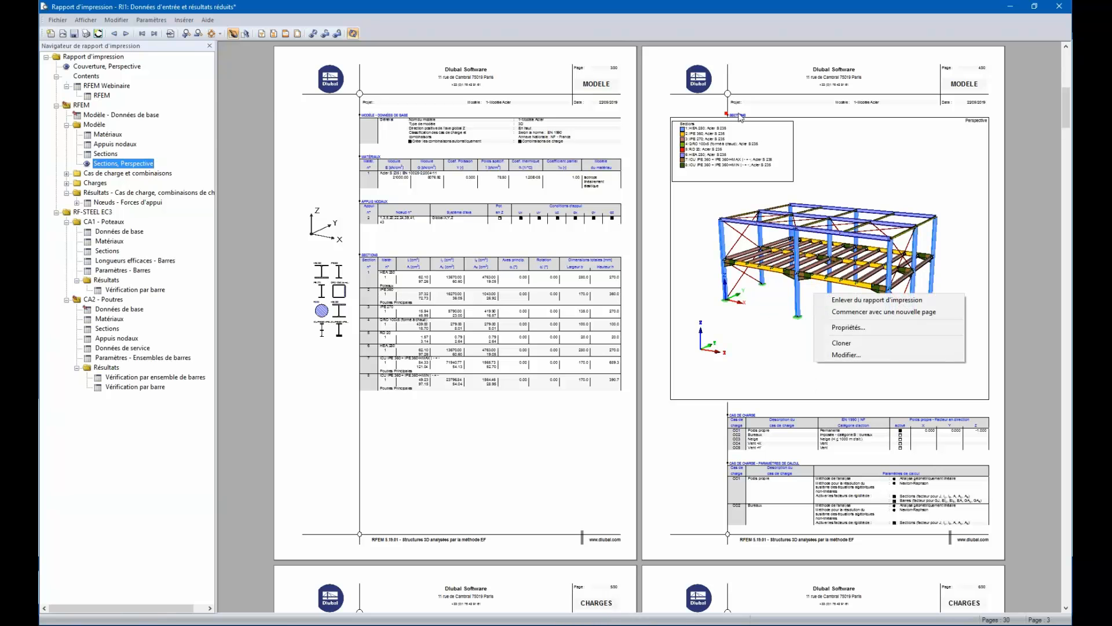
right_click(790, 226)
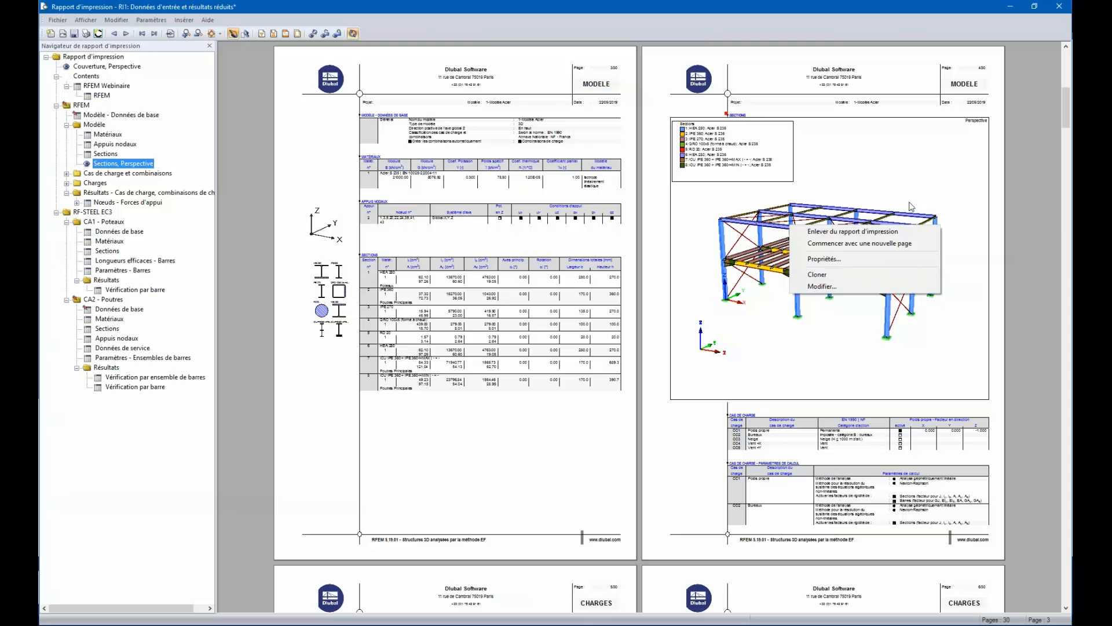
left_click(1018, 187)
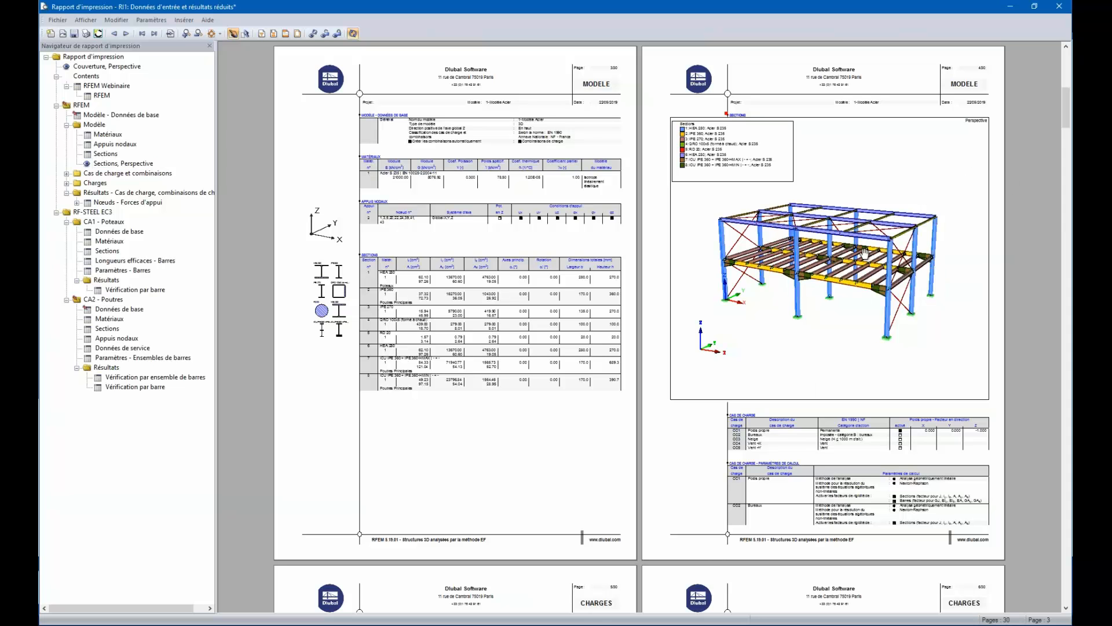
right_click(841, 235)
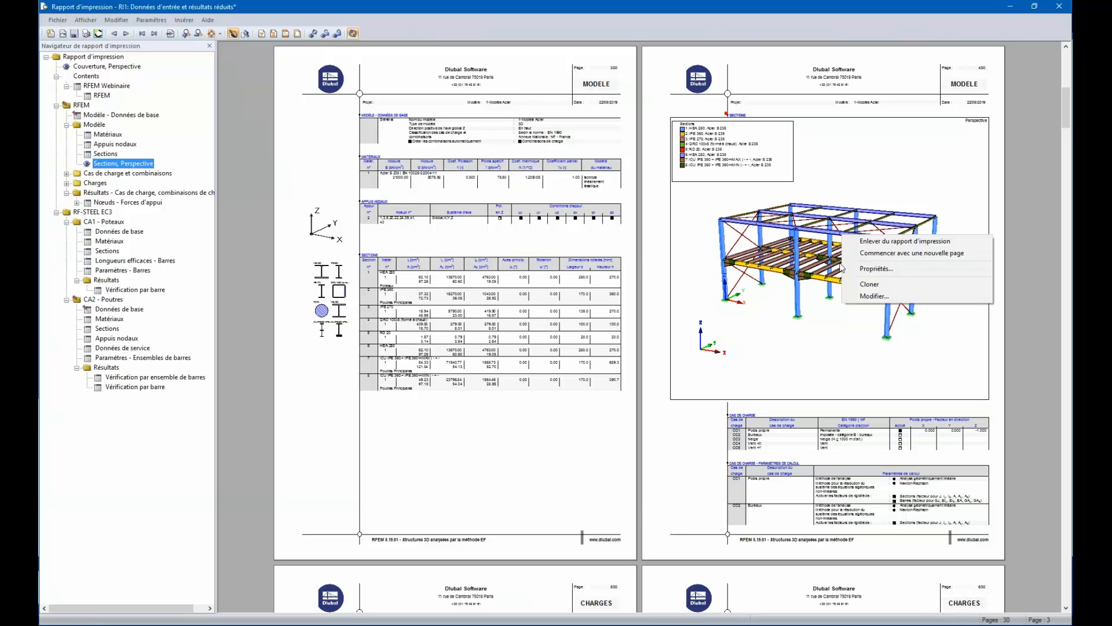
left_click(926, 194)
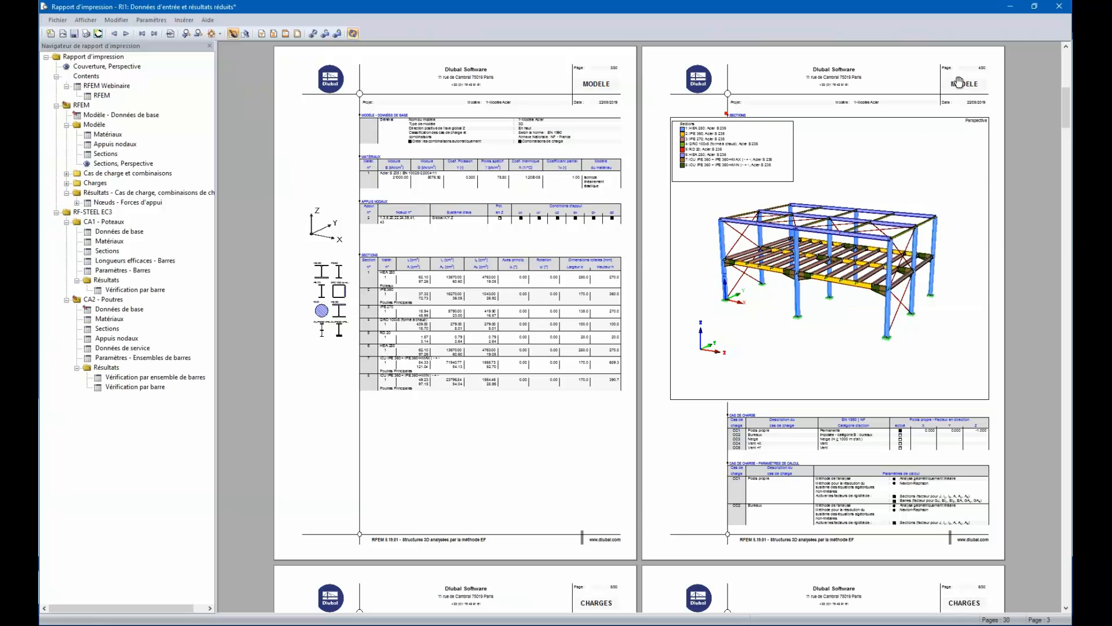
right_click(920, 168)
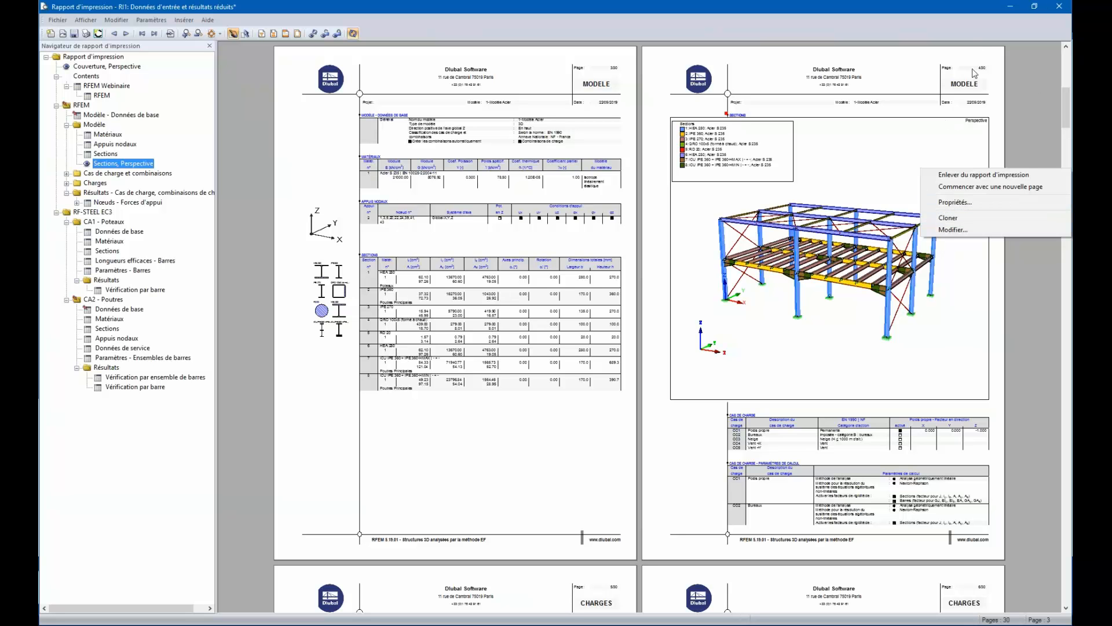
left_click(1020, 72)
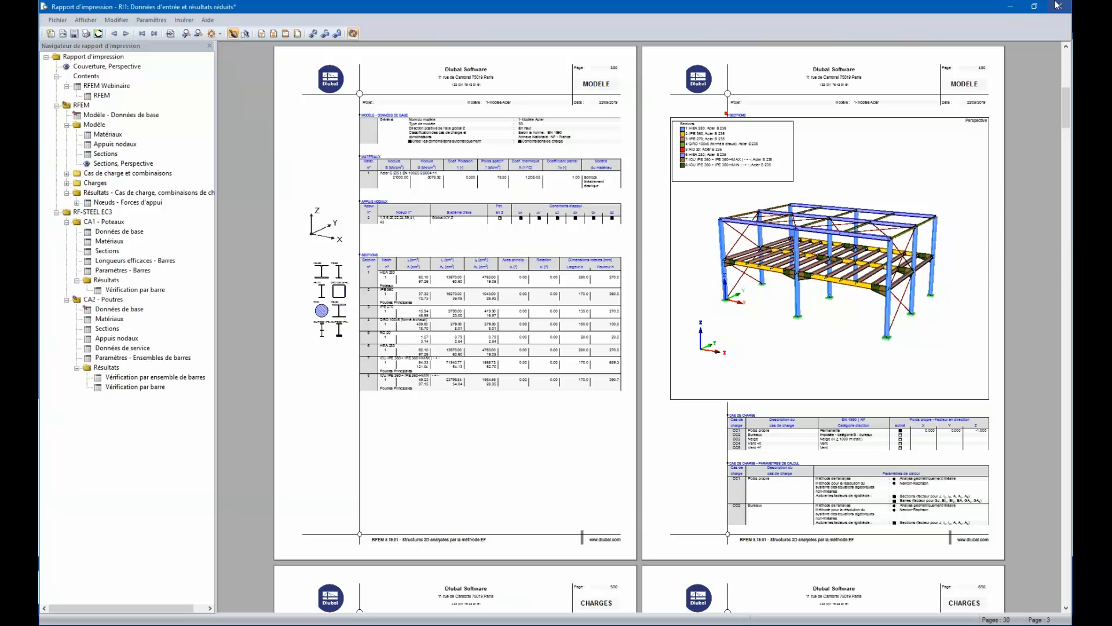
left_click(74, 33)
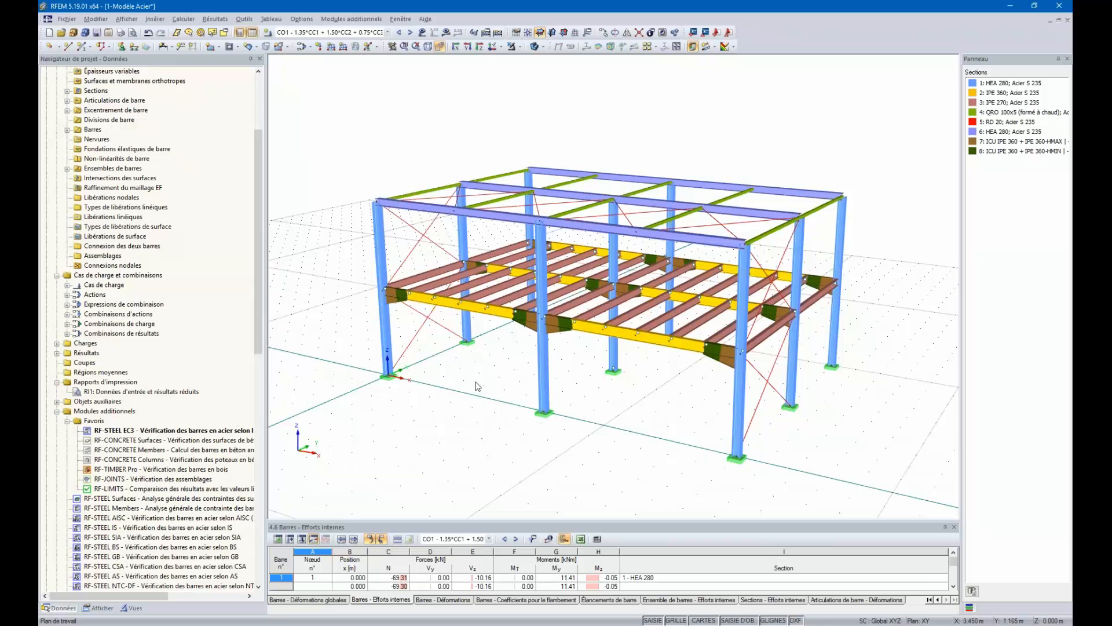
Step: Select the RF-STEEL EC3 add-on module in the project data
mouse_move(472, 405)
middle_mouse_down("ctrl")
mouse_move(496, 389)
mouse_move(471, 408)
middle_mouse_up("ctrl")
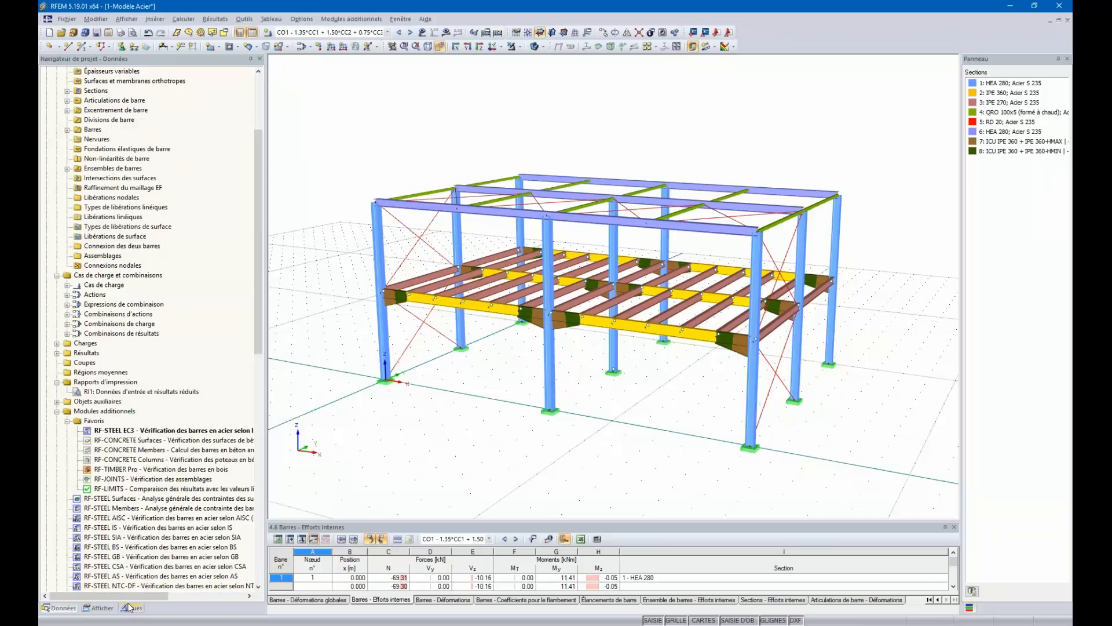
left_click(146, 431)
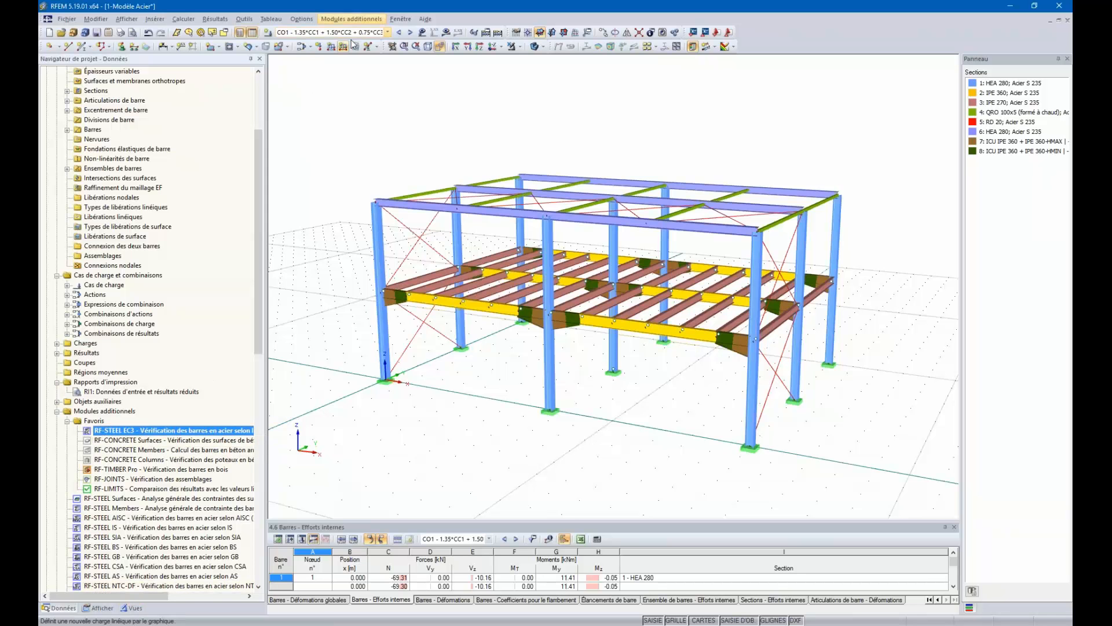
Step: Display the RF-STEEL EC3 verification ratios on the model for case CA1 - Poteaux
left_click(325, 33)
left_click(319, 140)
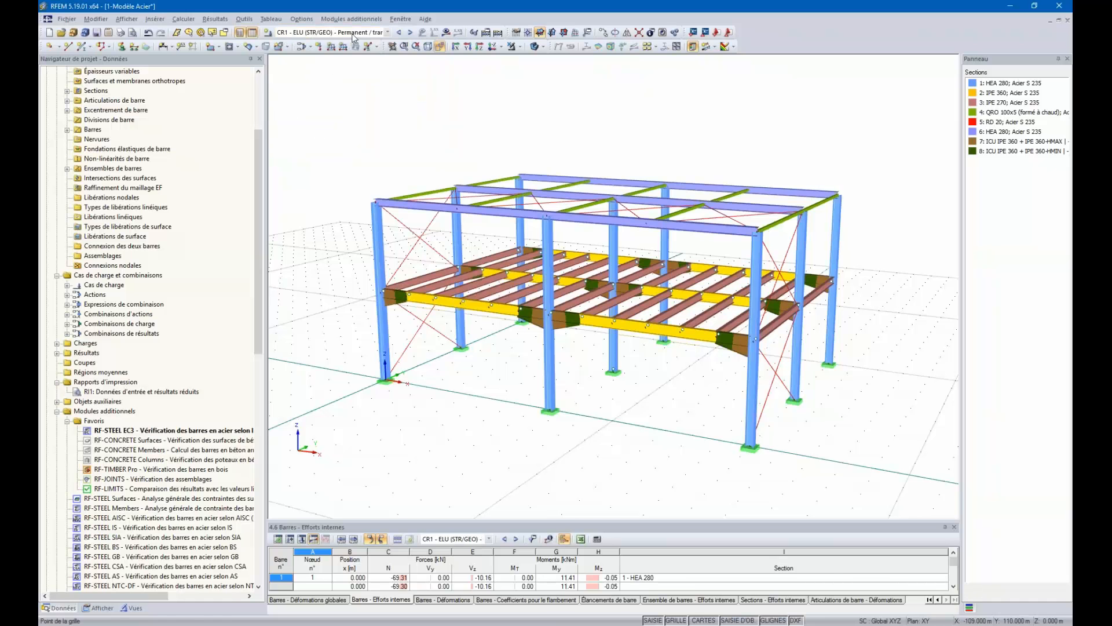
left_click(456, 33)
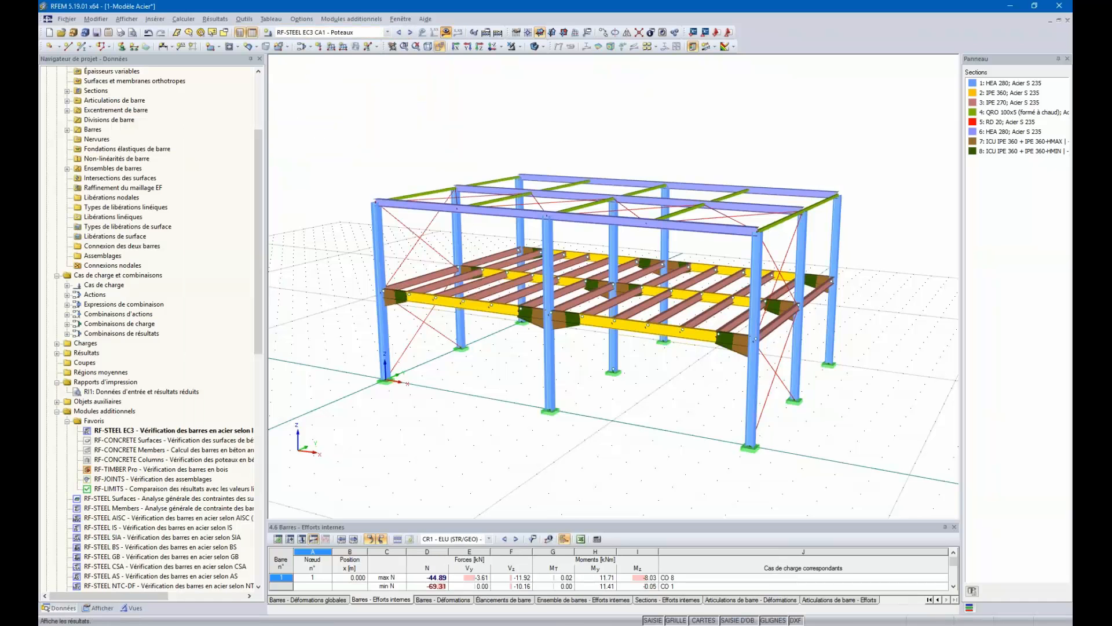
left_click(410, 32)
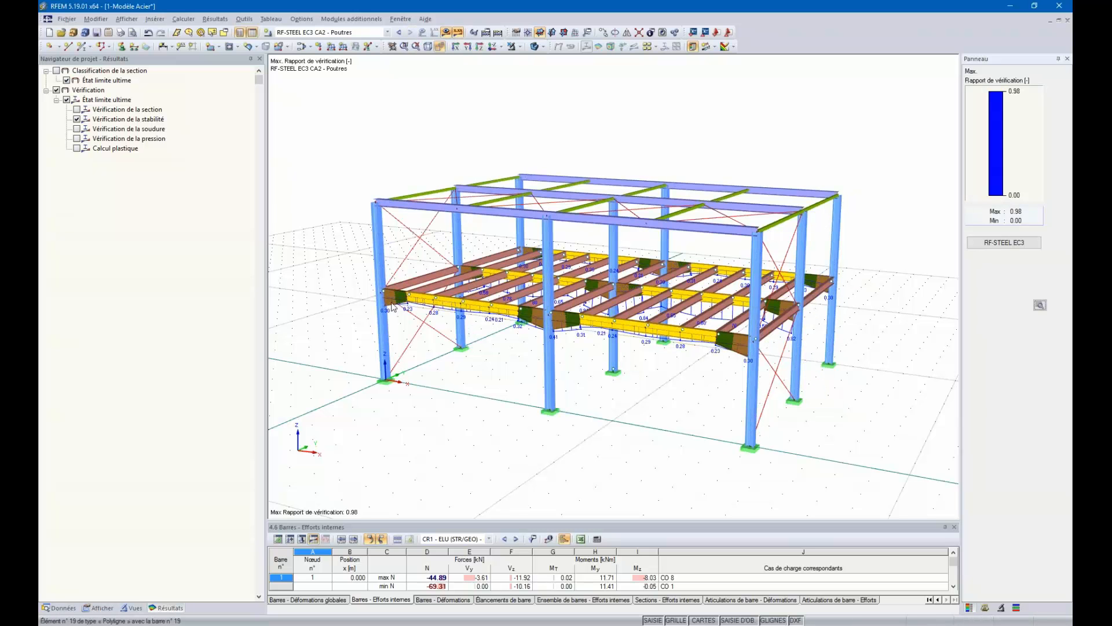
left_click(399, 32)
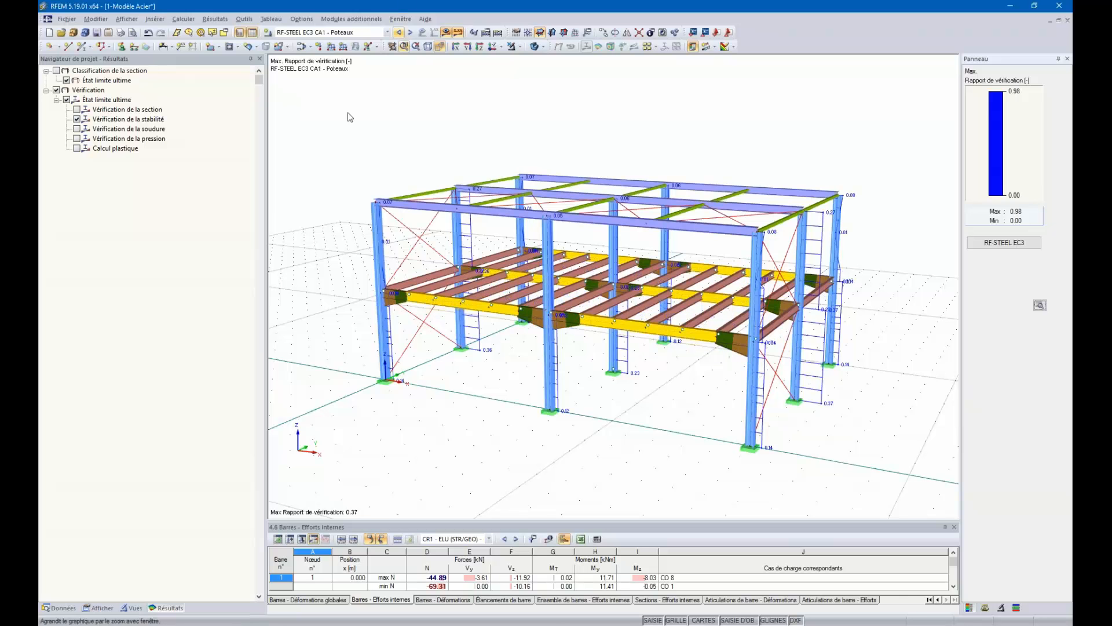
Step: Switch the model from solid rendering to wireframe display so that the verification diagrams of the columns stand out
left_click(131, 608)
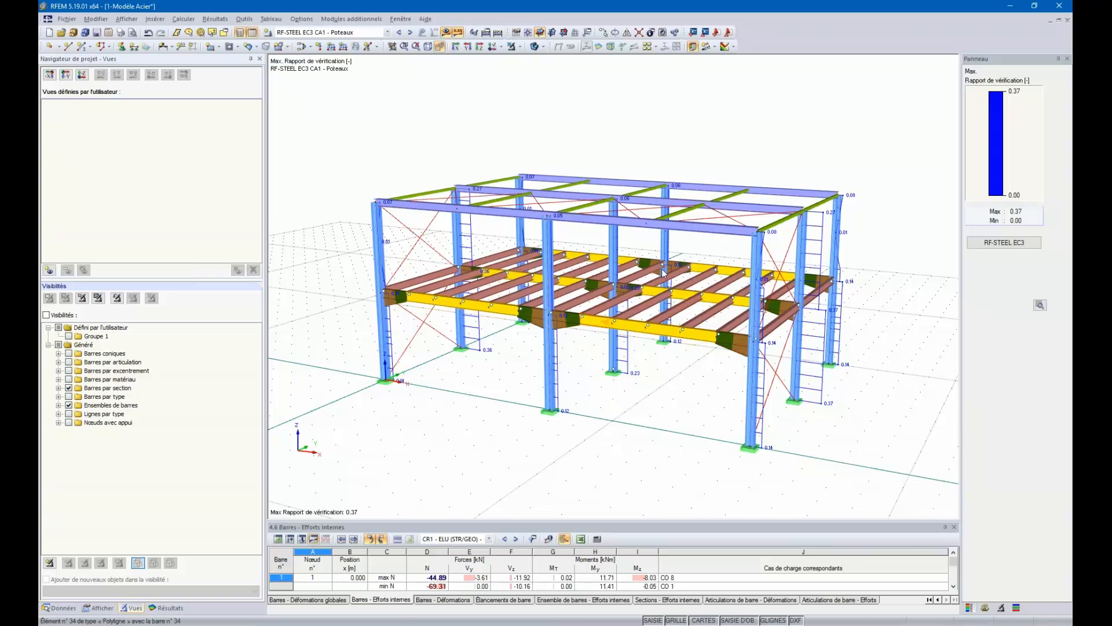
scroll(646, 371, "up", 2)
middle_click_drag(608, 447, 626, 435)
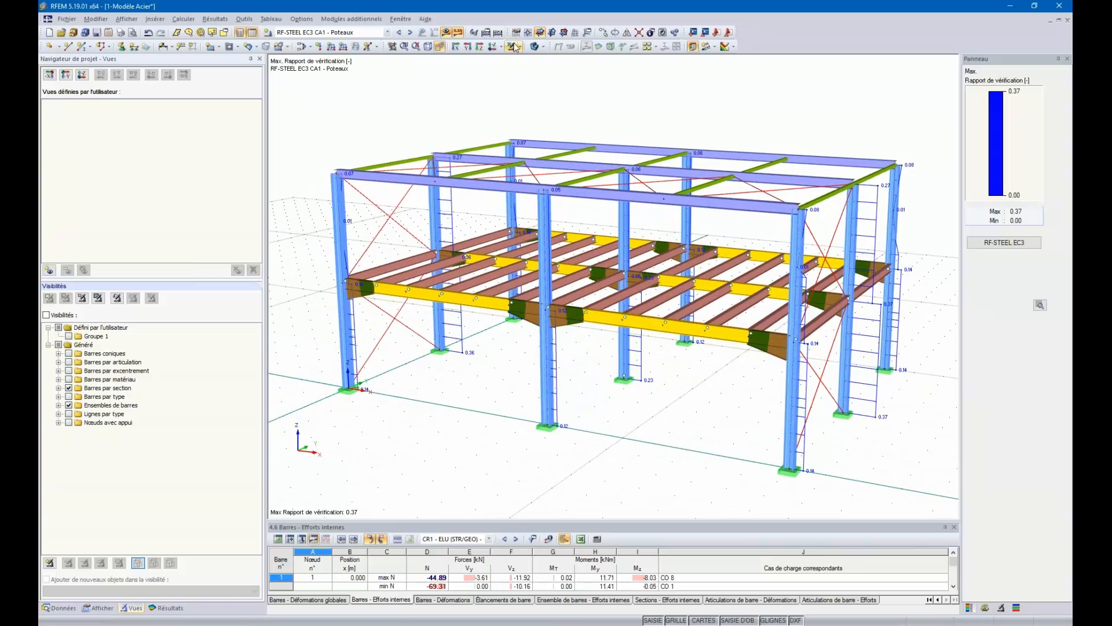
left_click(533, 46)
left_click(534, 46)
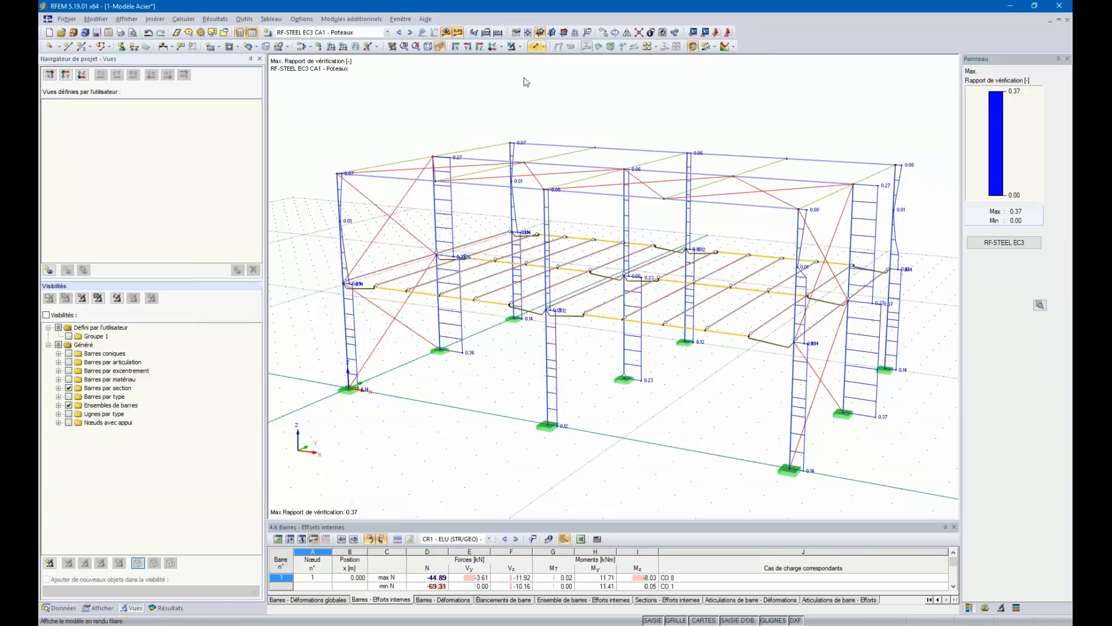
mouse_move(663, 414)
middle_mouse_down("ctrl")
mouse_move(641, 434)
mouse_move(658, 434)
middle_mouse_up("ctrl")
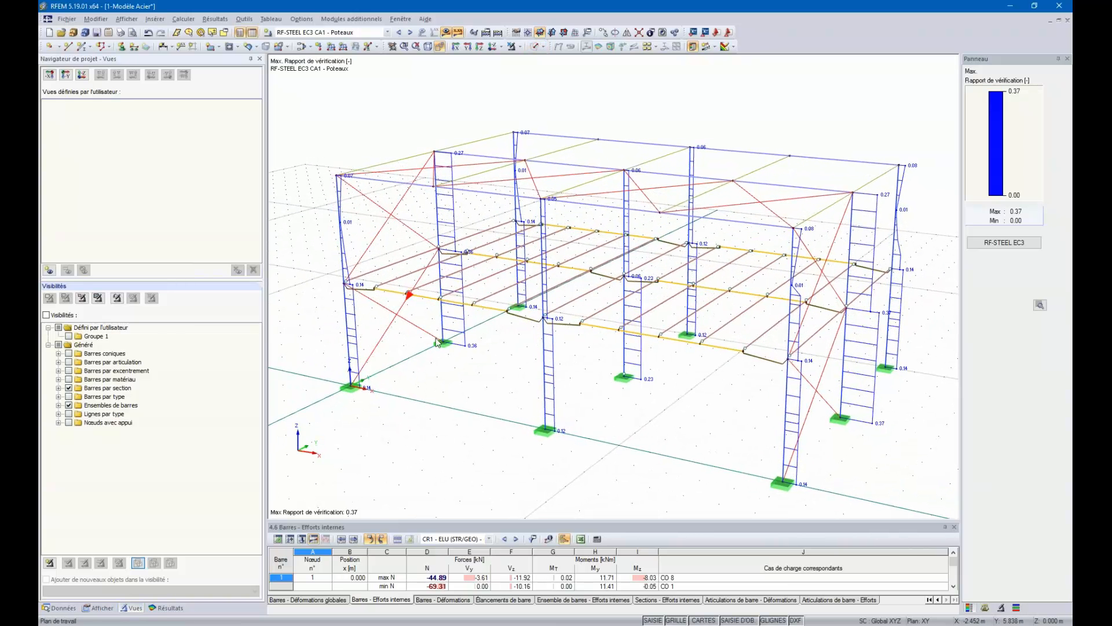
left_click(456, 47)
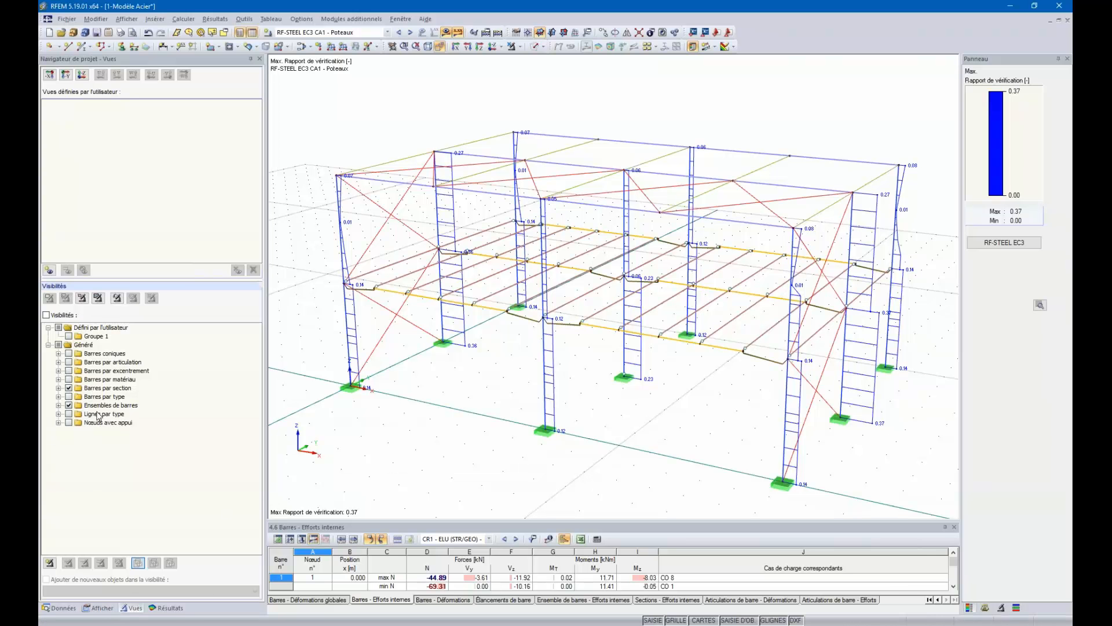
Step: Limit the visibility to members with section 1 - HEA 280 and hide the faded background objects
left_click(59, 388)
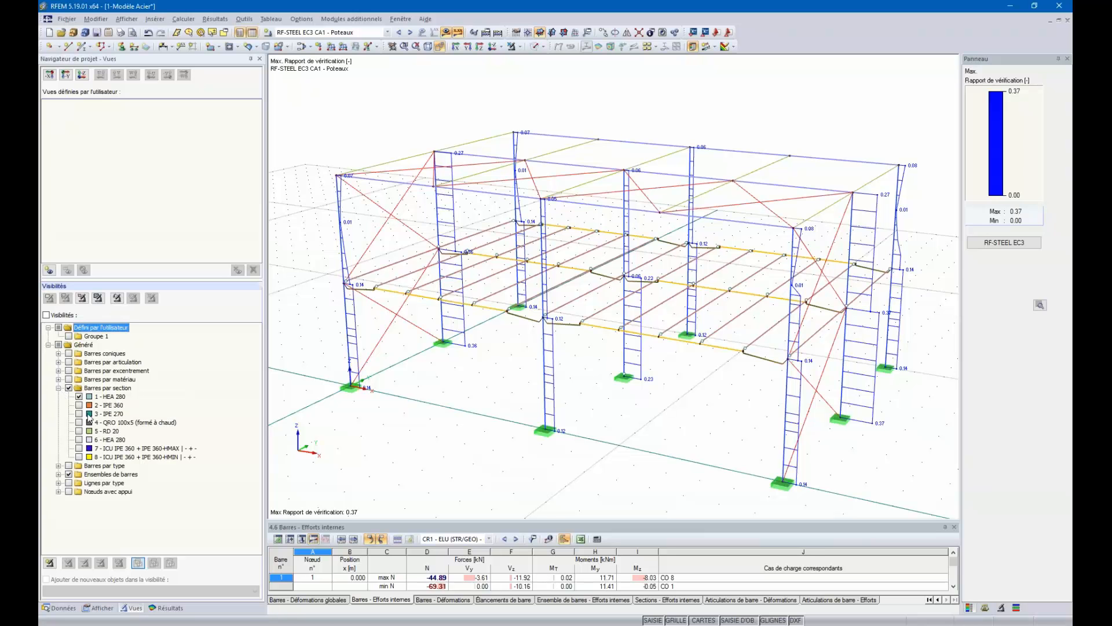
left_click(80, 396)
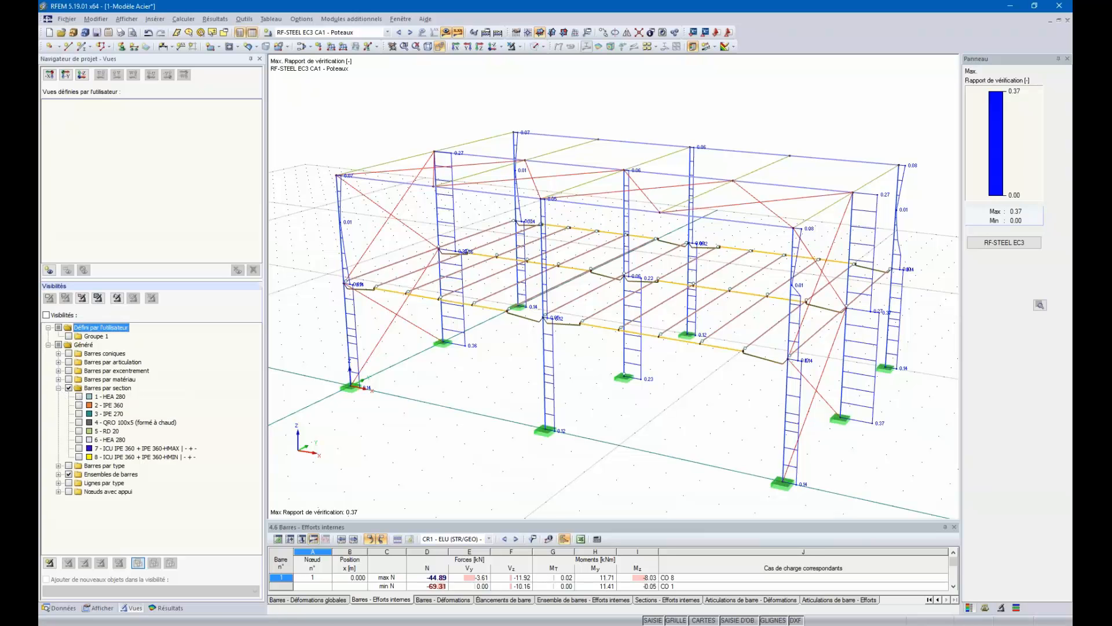
left_click(81, 398)
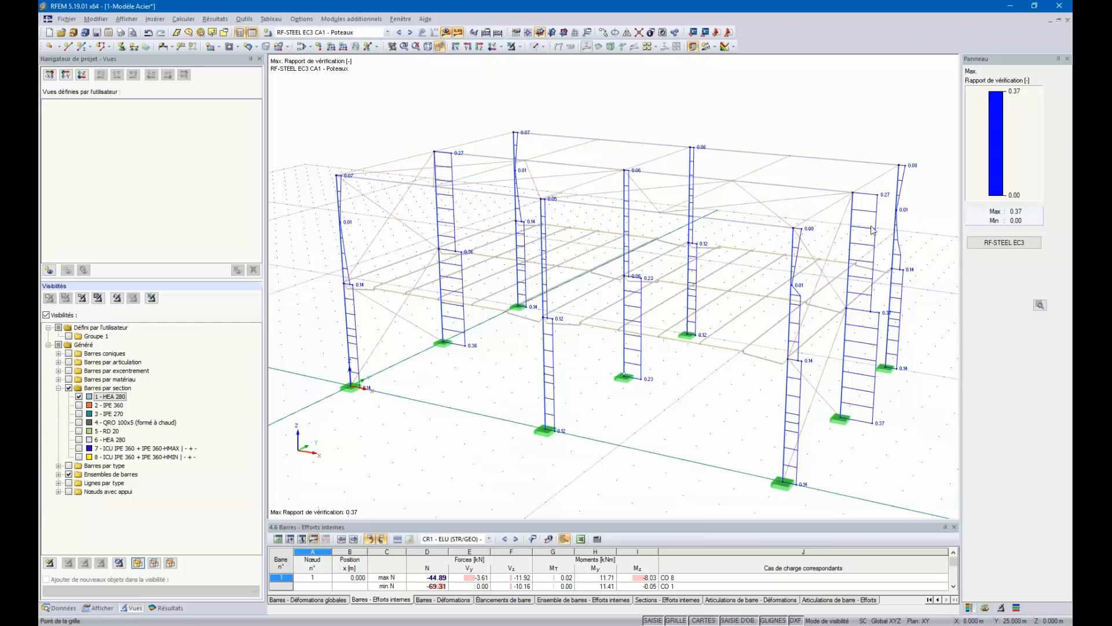
right_click(570, 172)
left_click(577, 289)
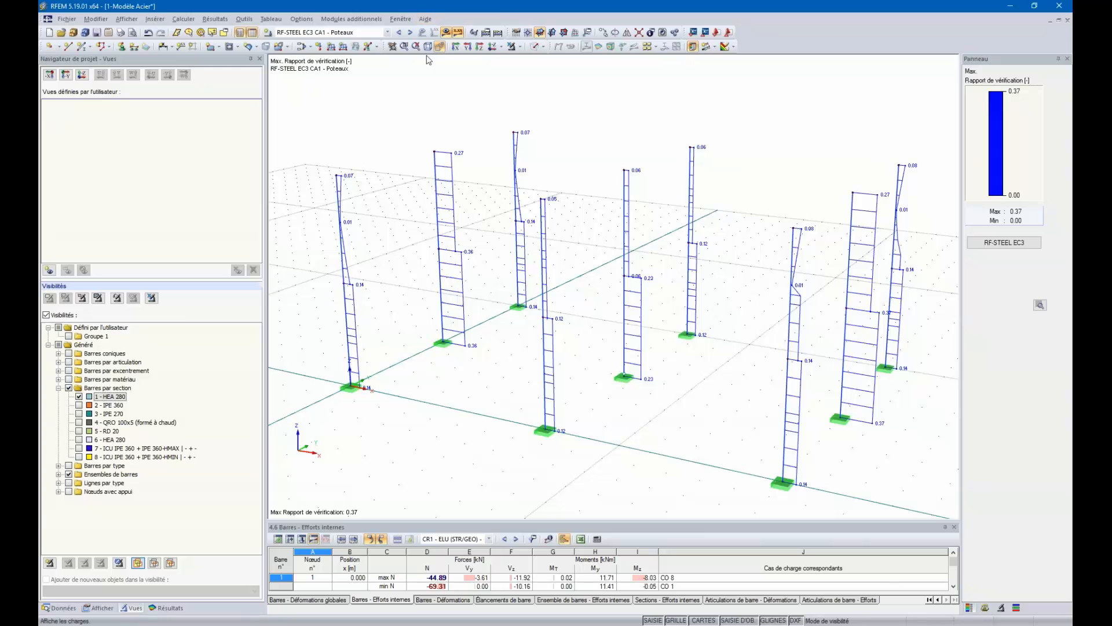
Step: Frame all the columns and save the current display as a user-defined view named Poteaux
scroll(556, 122, "down", 2)
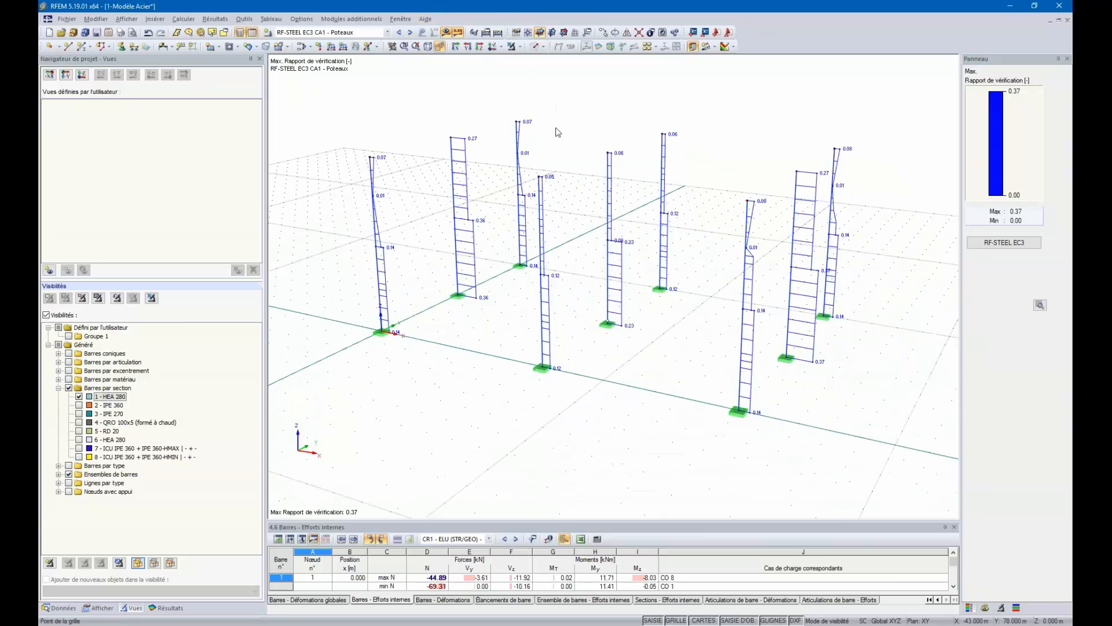
middle_click_drag(690, 120, 626, 157)
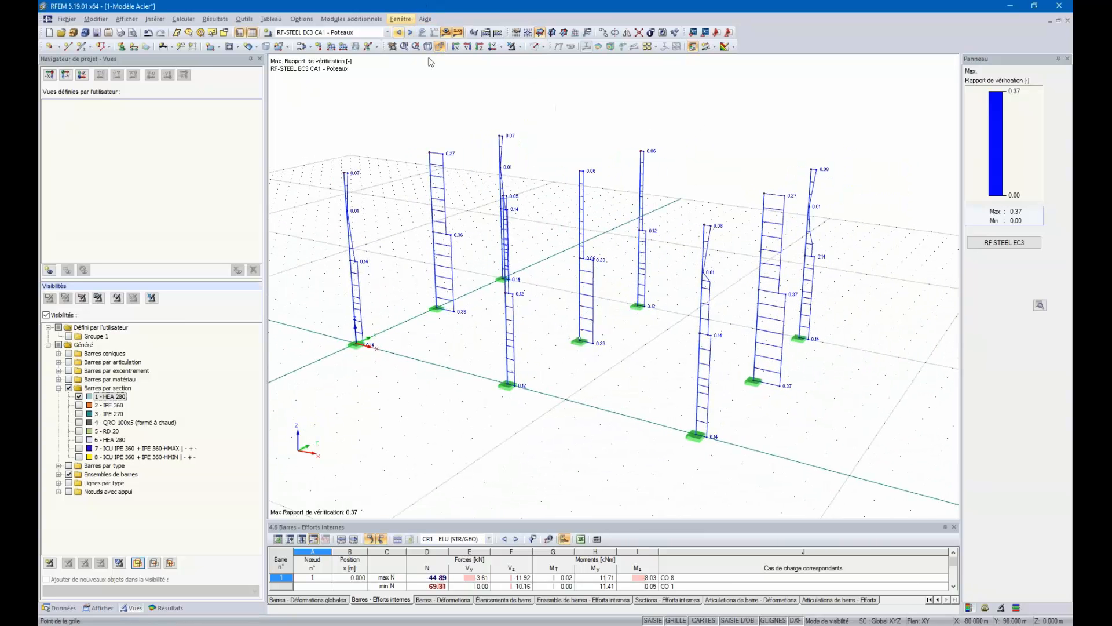
middle_click_drag(399, 26, 434, 50)
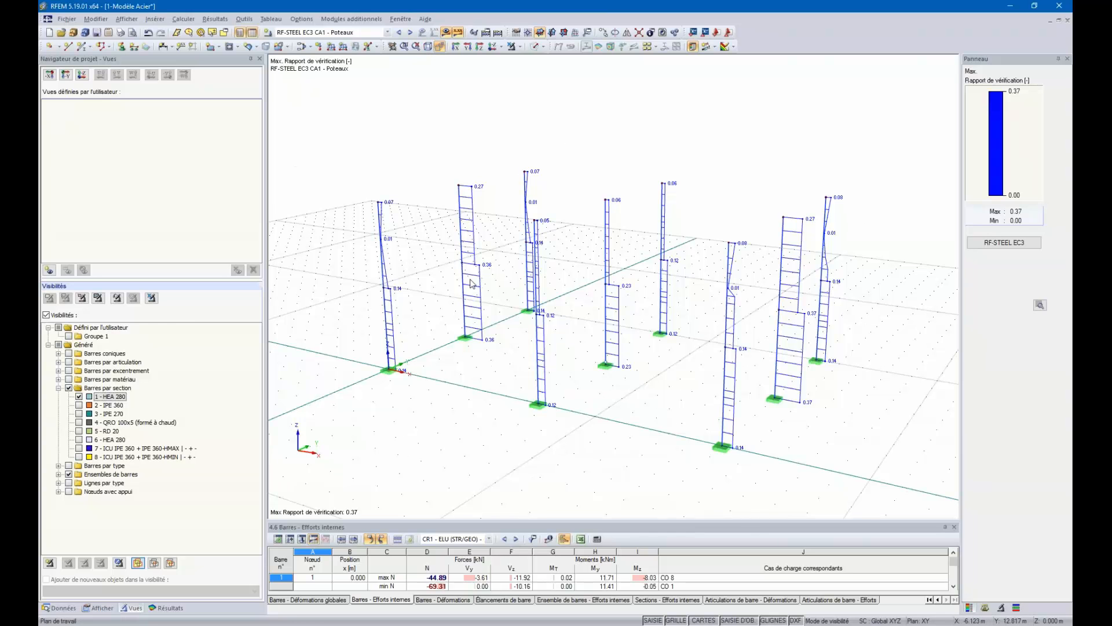
left_click(49, 270)
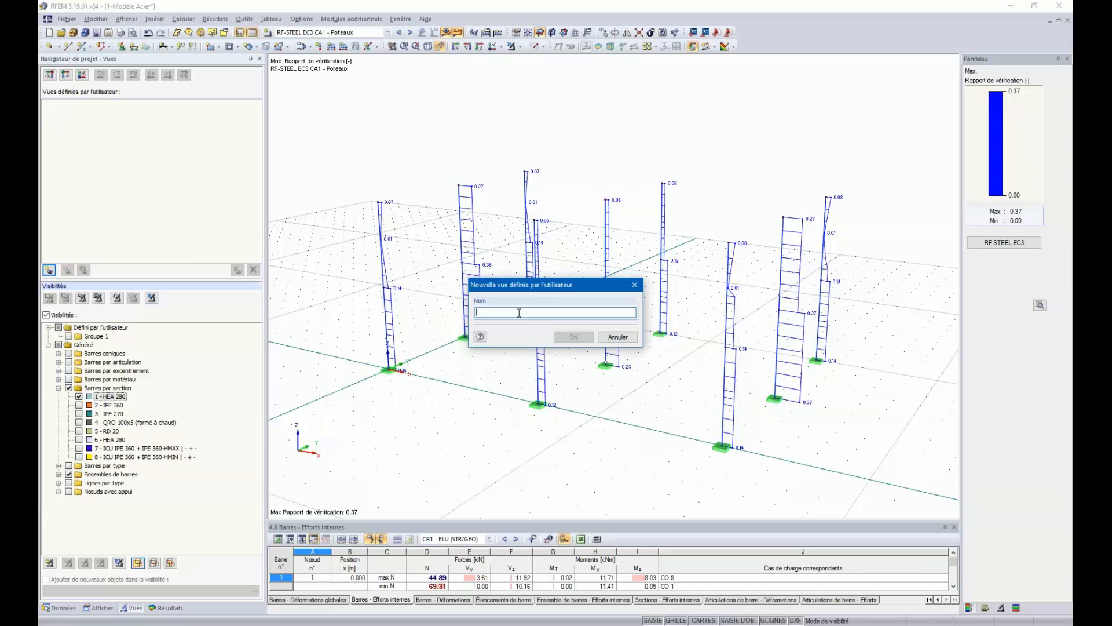
type("Poteaux")
left_click(573, 337)
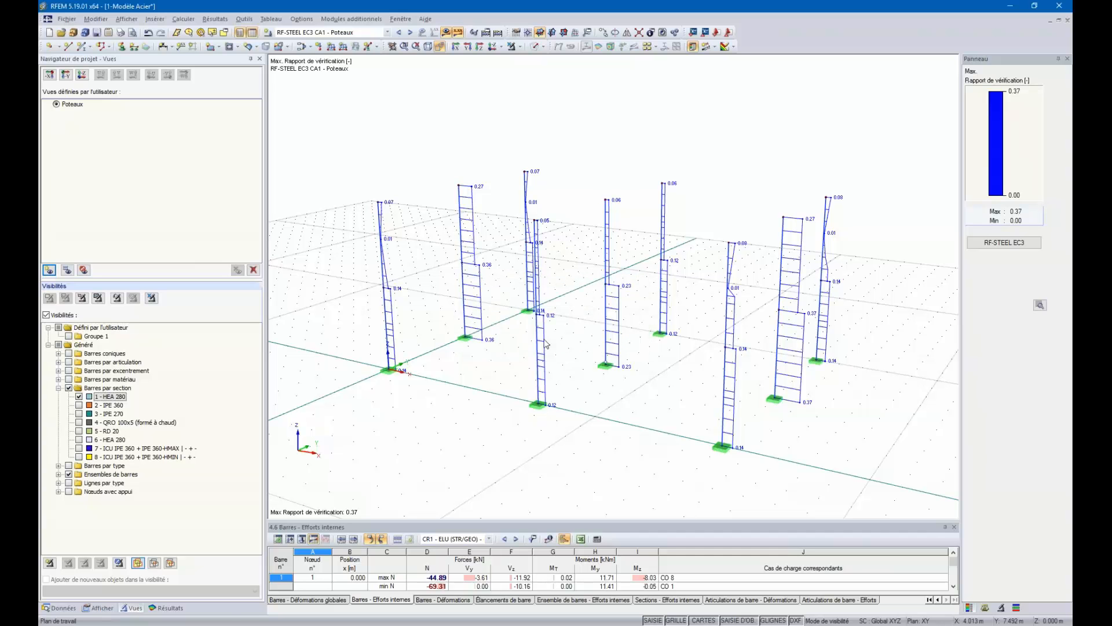
Step: Switch to RF-STEEL EC3 CA2 - Poutres and show only members with sections 2 - IPE 360, 7 and 8, hiding 1 - HEA 280
left_click(410, 32)
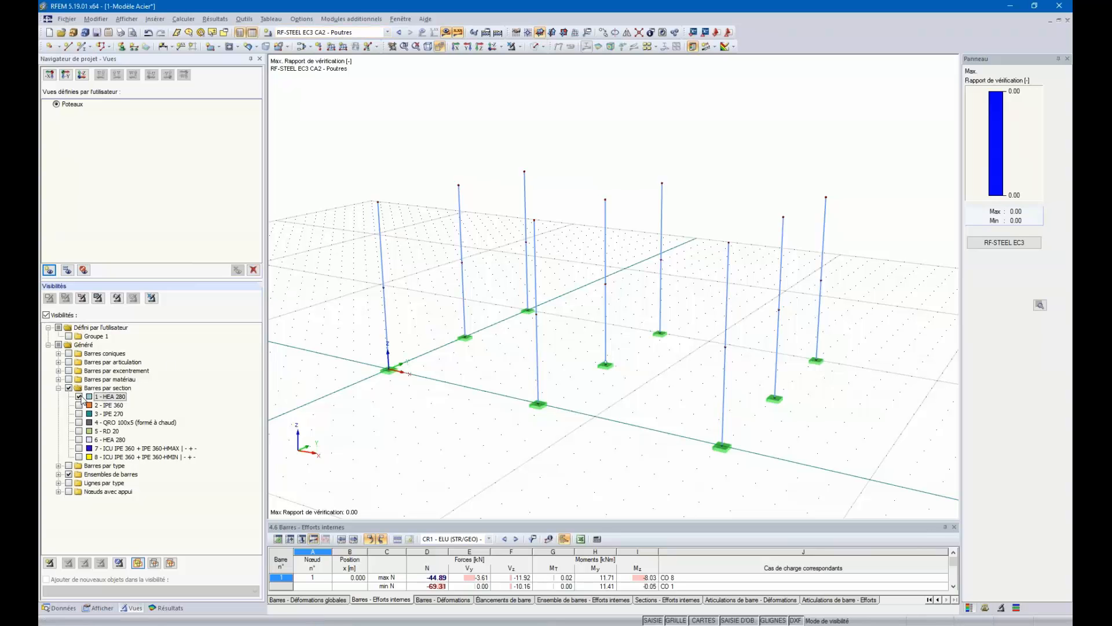
left_click(79, 449)
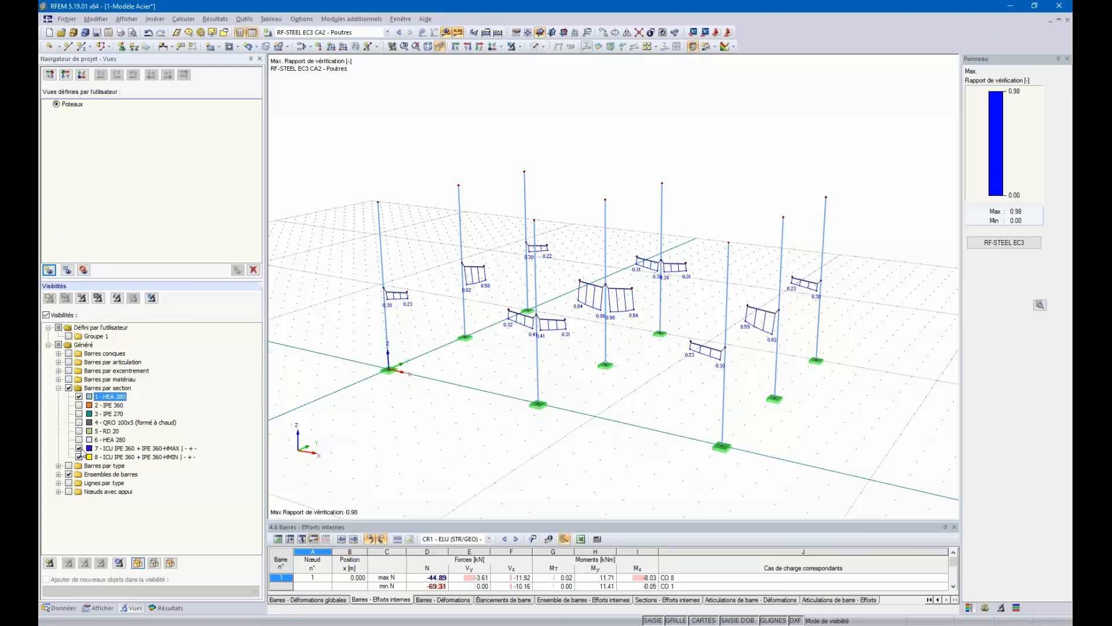
left_click(79, 405)
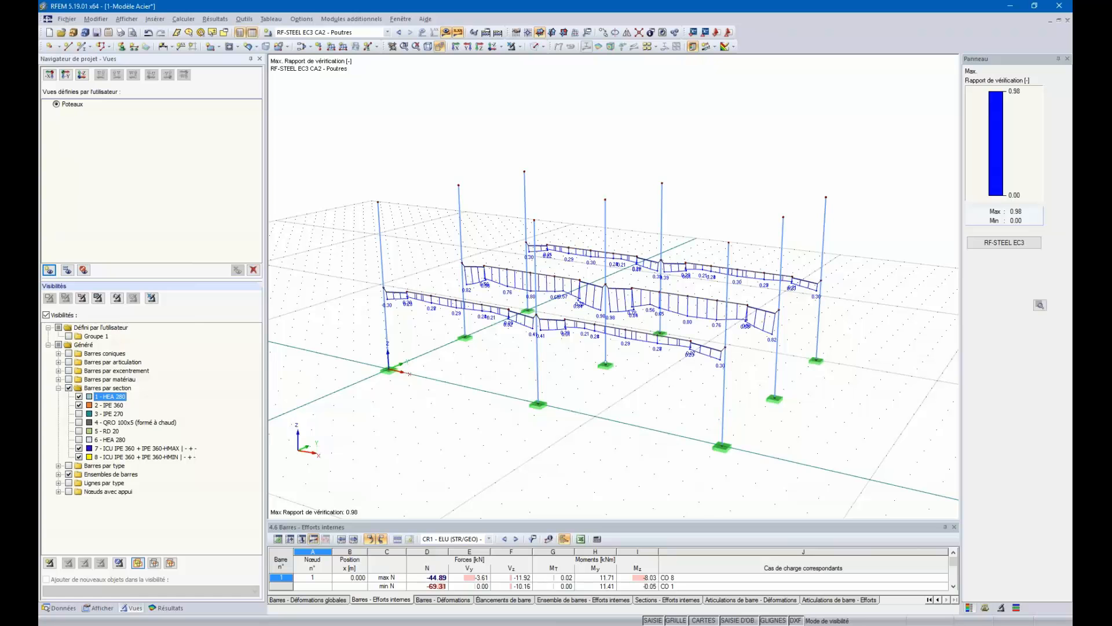
left_click(80, 396)
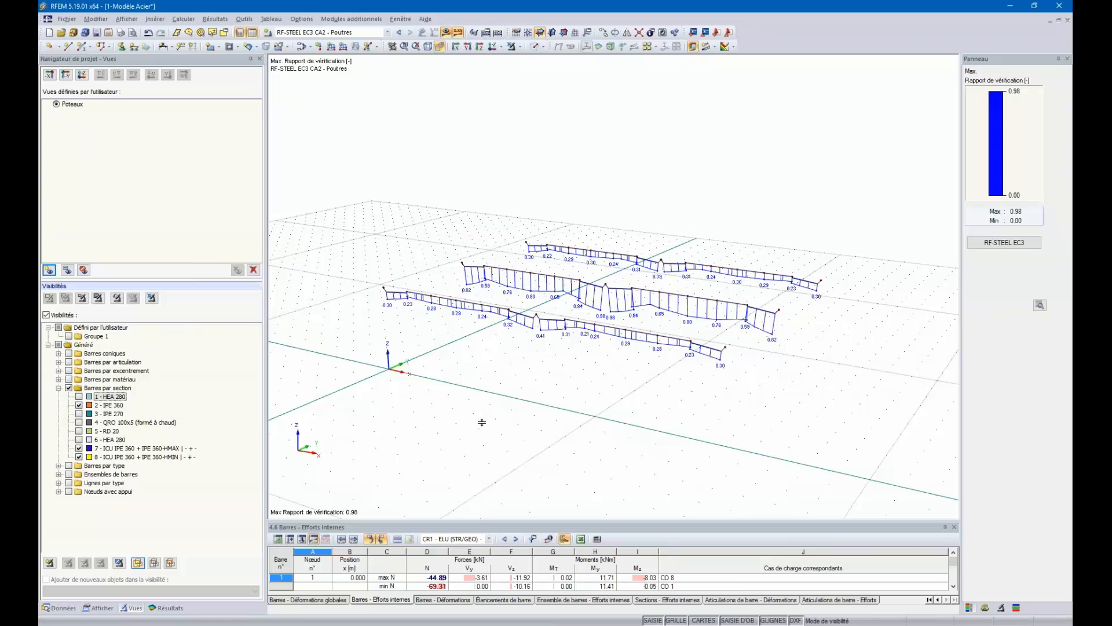
Step: Enlarge the table area and display the 1.13 Sections table to check the section comments
left_click_drag(482, 422, 482, 423)
left_click(278, 440)
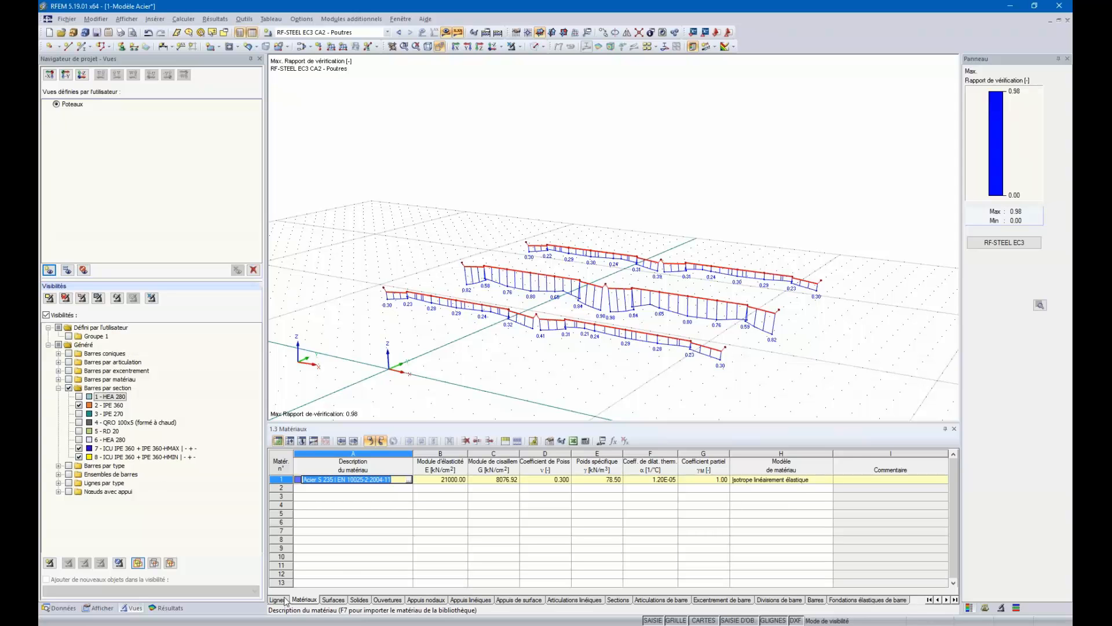
left_click(618, 601)
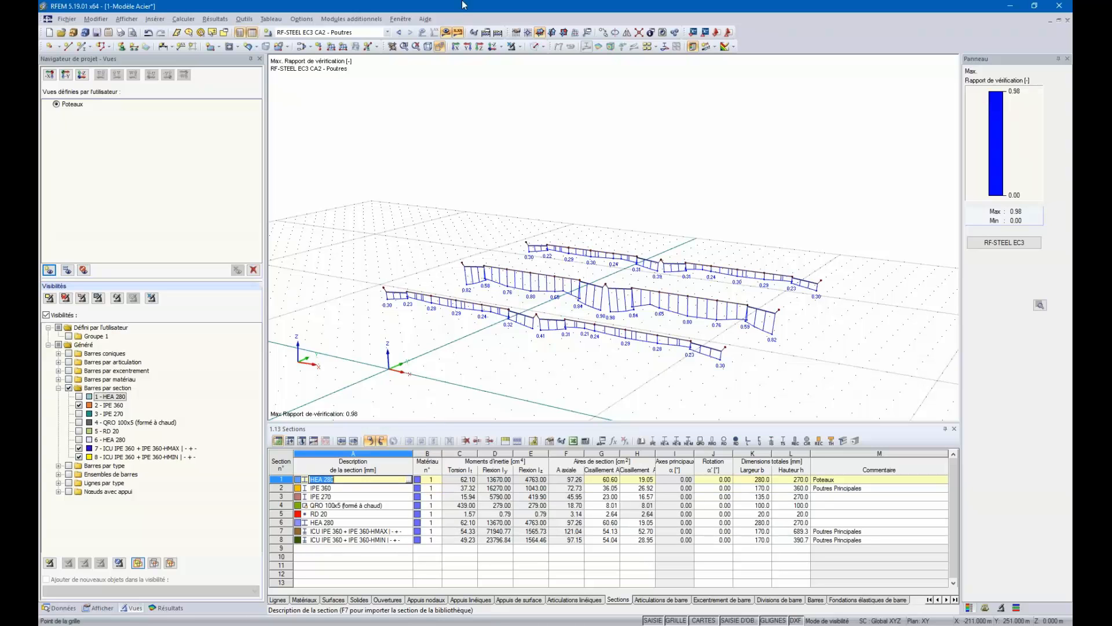
left_click(518, 47)
left_click(554, 63)
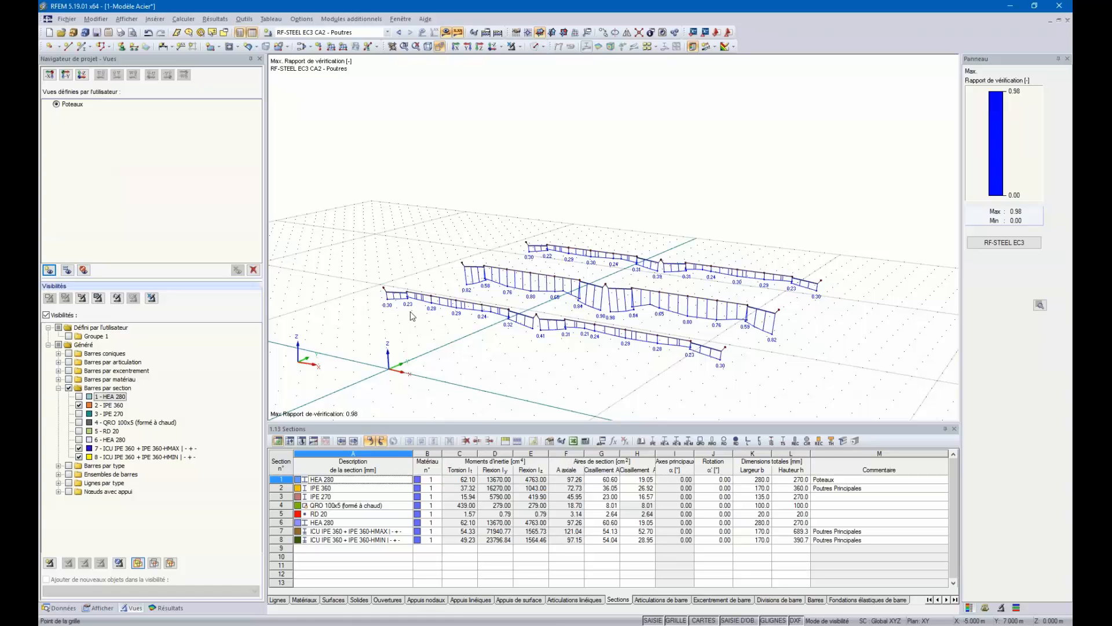
Step: Save the current beam display as a user-defined view named Poutres Principales
left_click(48, 271)
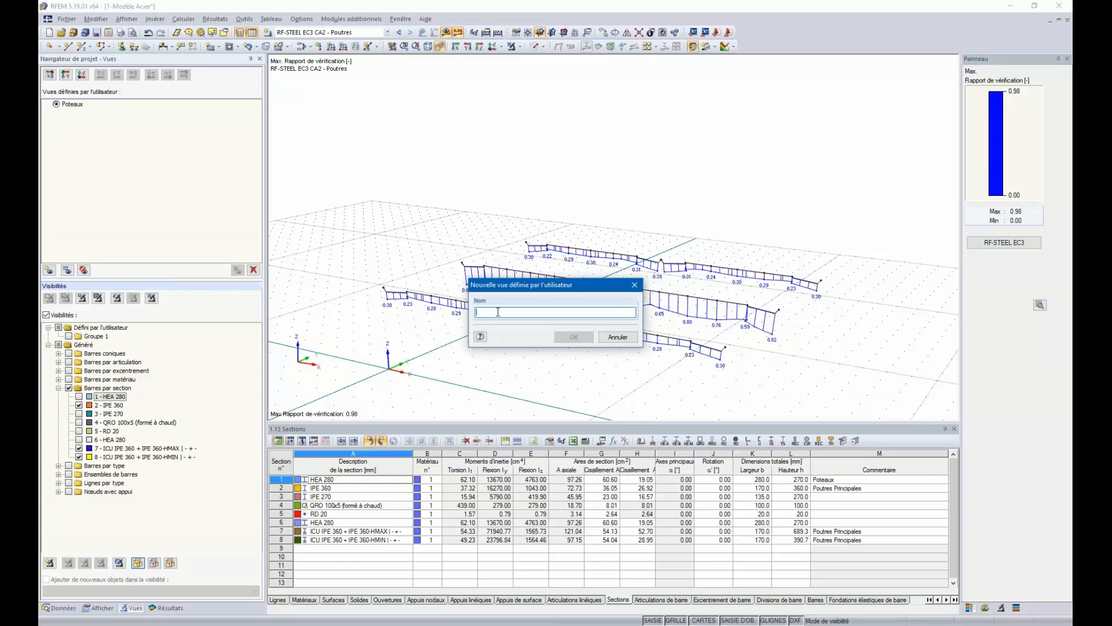
type("Poutres Principales")
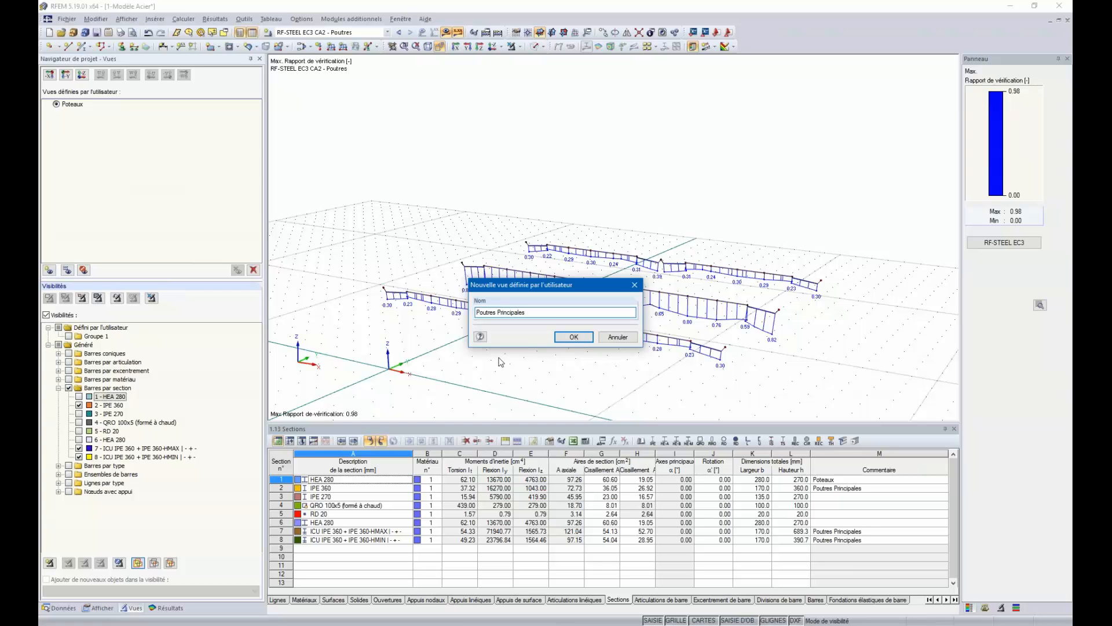
left_click(570, 338)
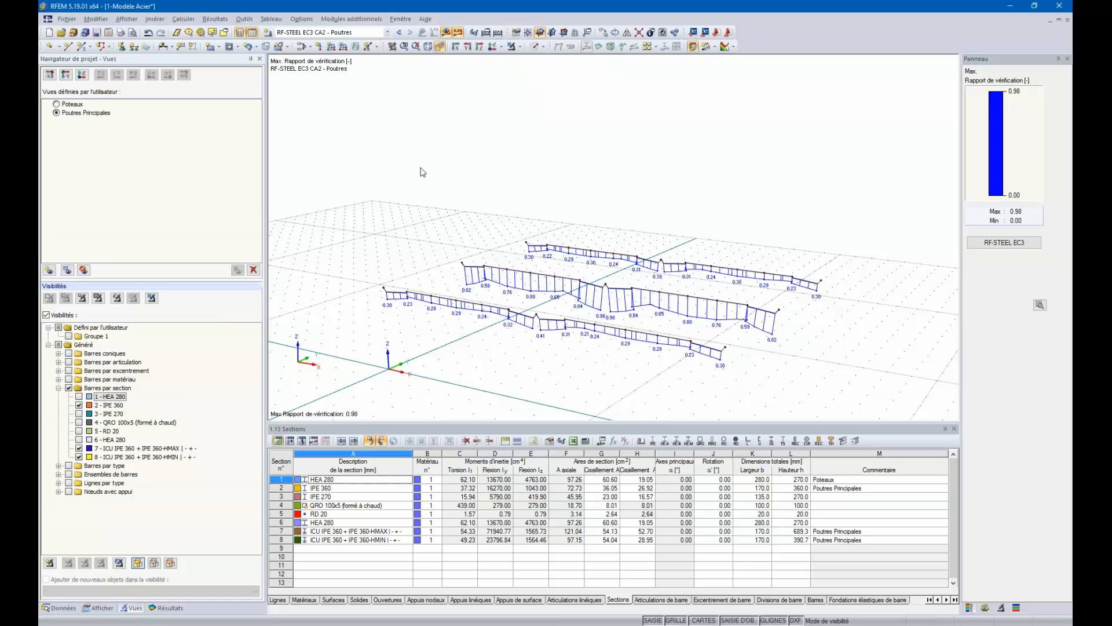
Step: Alternate between the saved views Poteaux and Poutres Principales, finishing on Poteaux with all the columns in frame
left_click(56, 104)
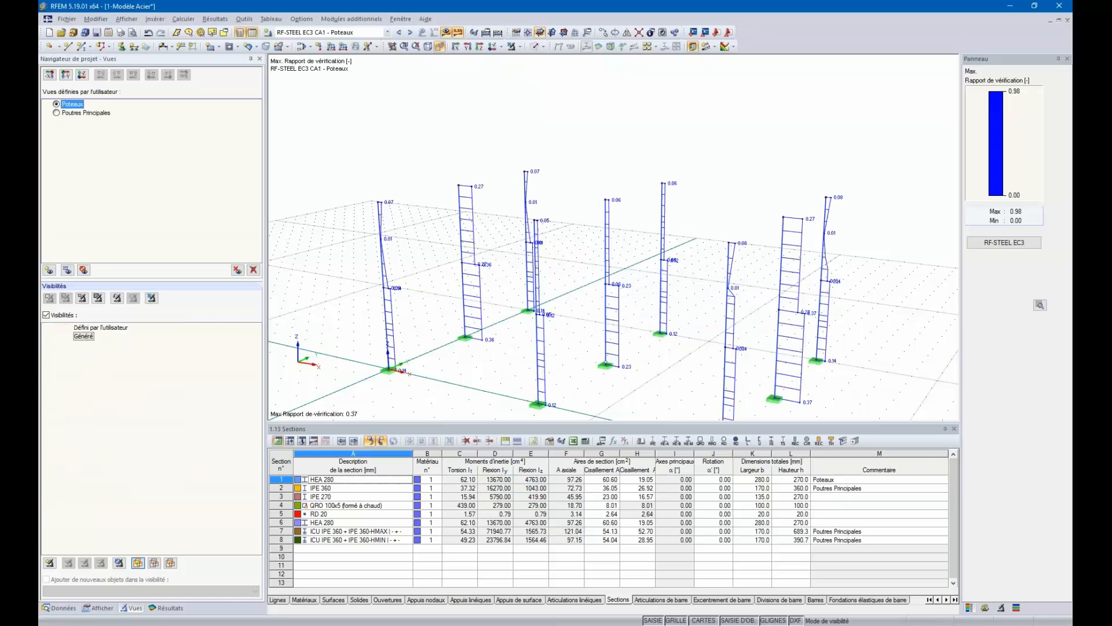
left_click(57, 112)
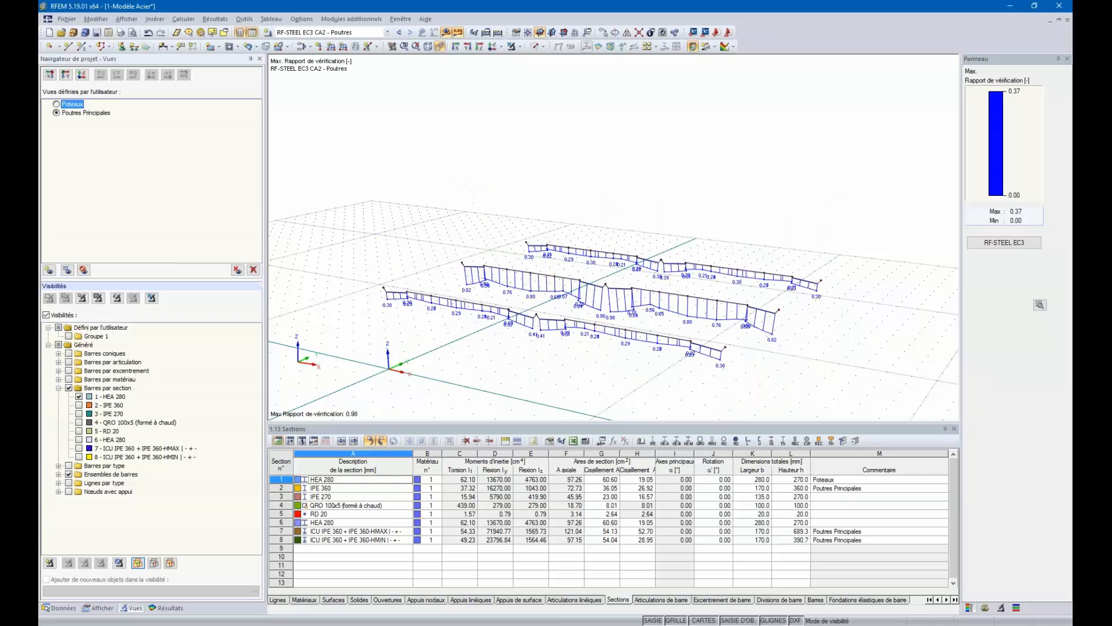
left_click(57, 104)
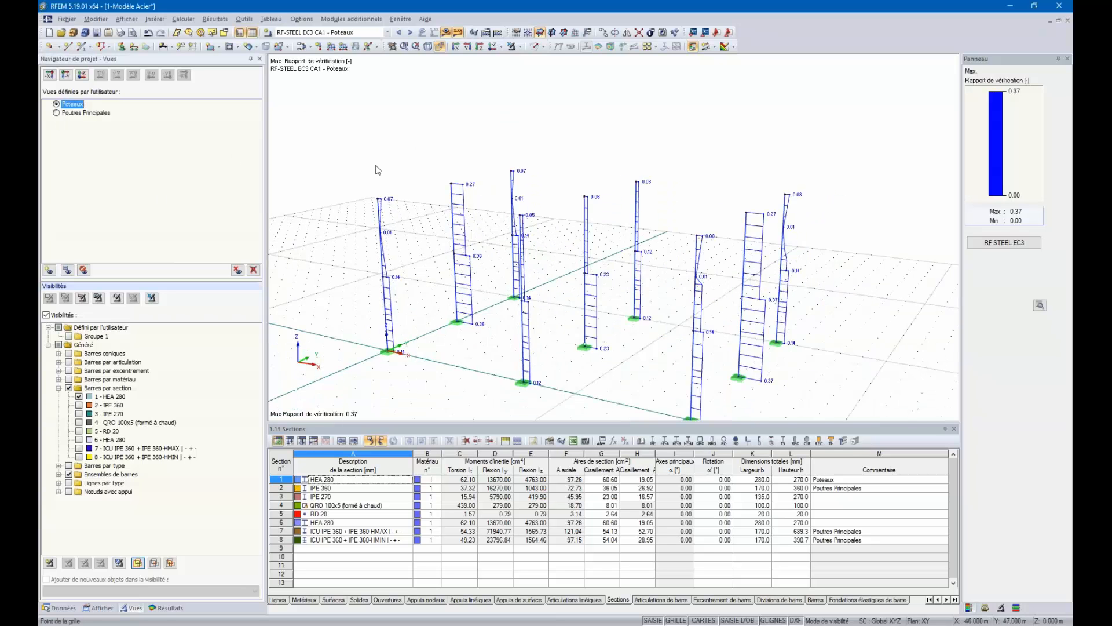
middle_click_drag(386, 218, 330, 279, "ctrl")
middle_click_drag(419, 320, 460, 323)
middle_click_drag(492, 375, 489, 349, "ctrl")
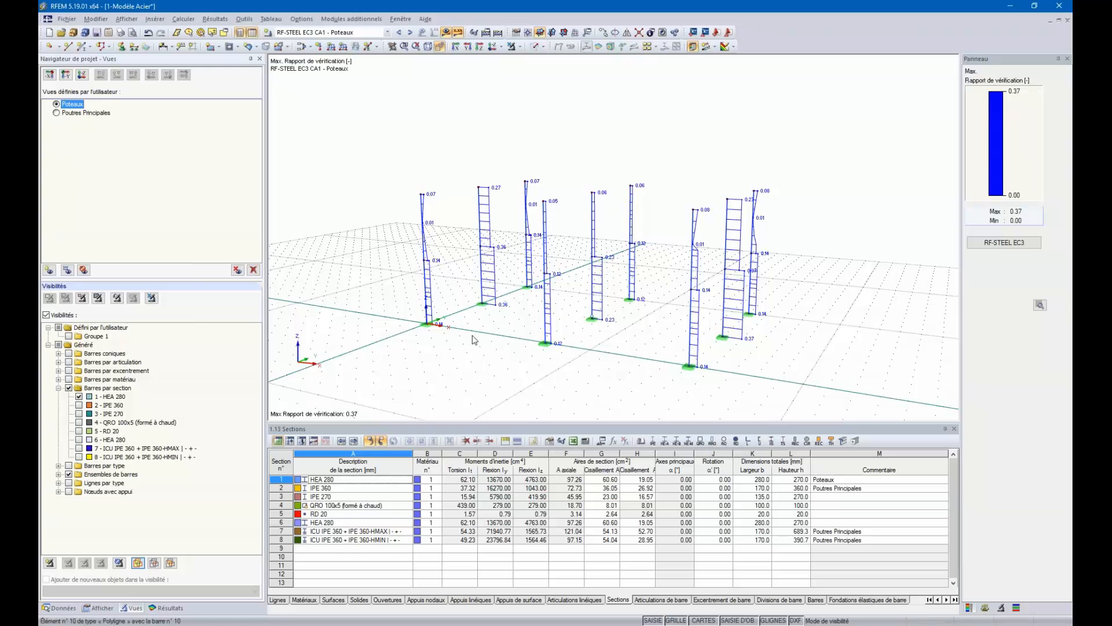
Step: Compare the section verification and stability verification diagrams on the columns, ending with the stability verification displayed
left_click(168, 608)
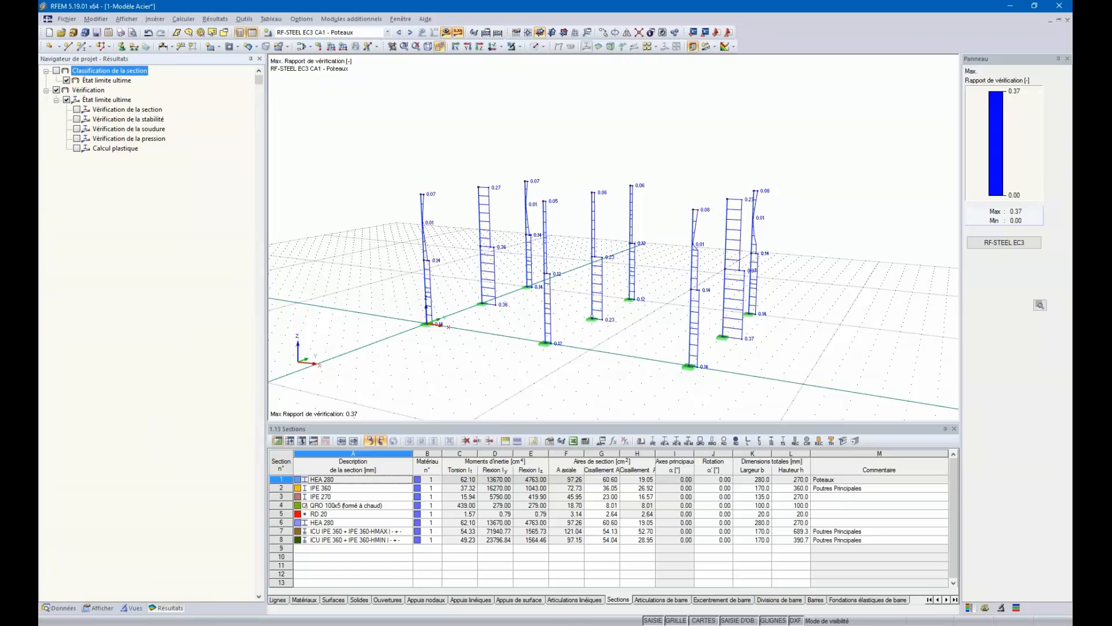
left_click(77, 110)
left_click(77, 110)
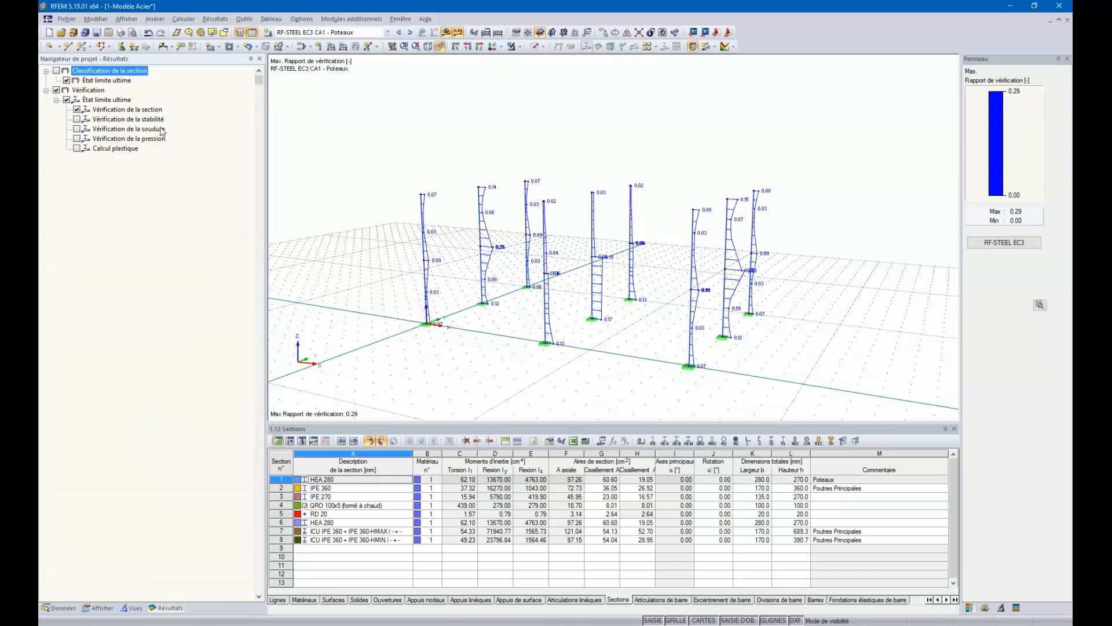
left_click(77, 119)
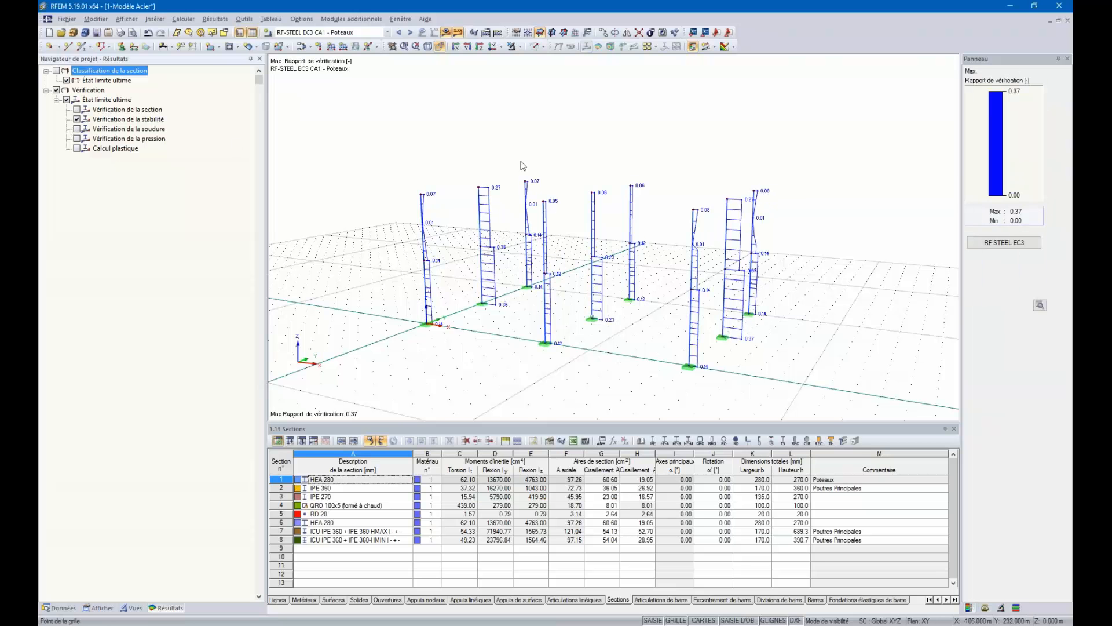
Step: Display the section verification along with the stability verification, and set up report graphics at 50% page height with series printing
left_click(77, 109)
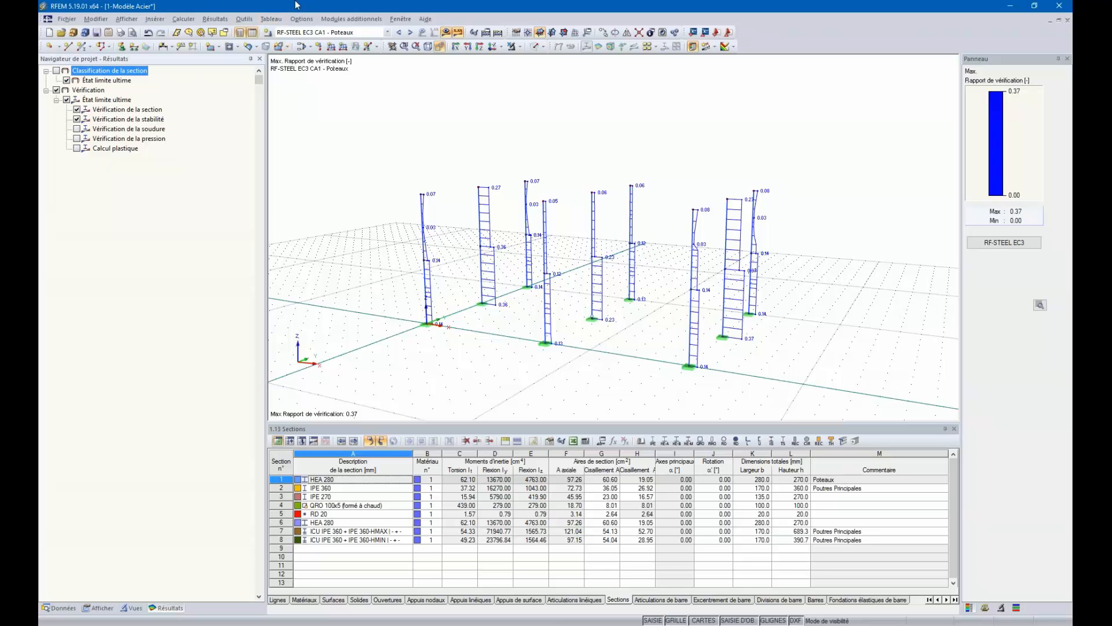
left_click(120, 33)
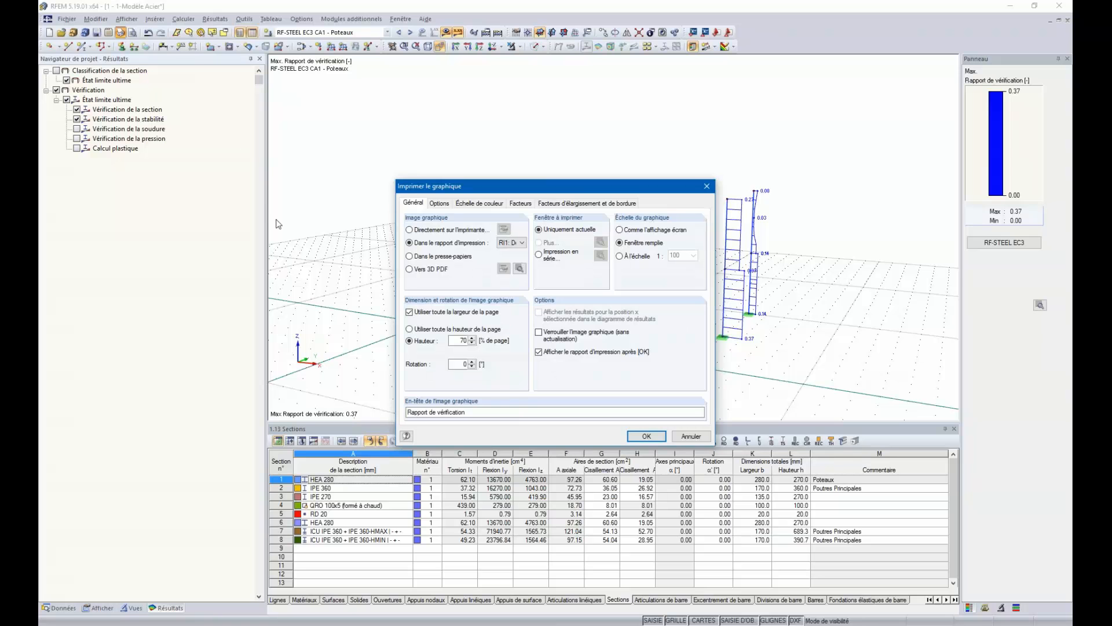
type("5")
left_click(542, 258)
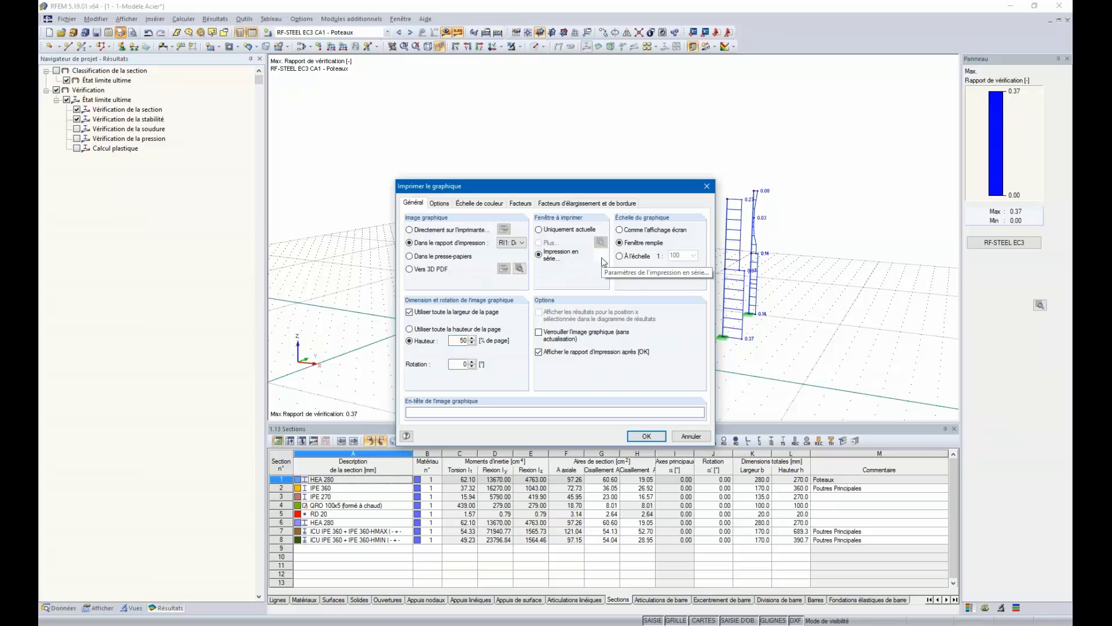
Step: In the series print results, exclude the section classification's ultimate limit state and select only the RF-STEEL EC3 case CA1
left_click(602, 258)
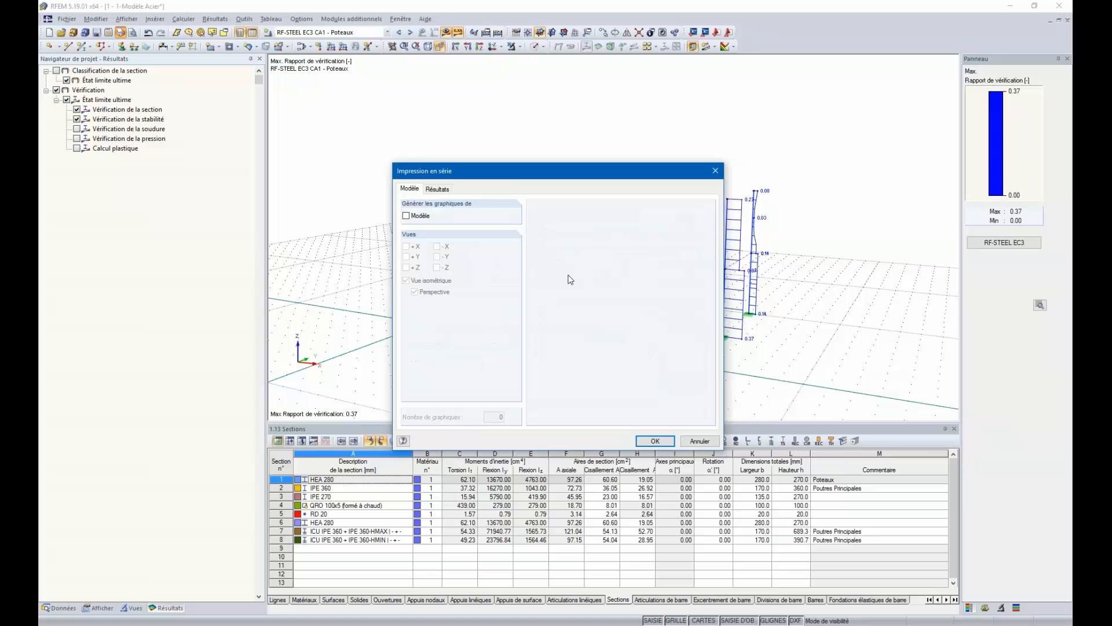
left_click(437, 189)
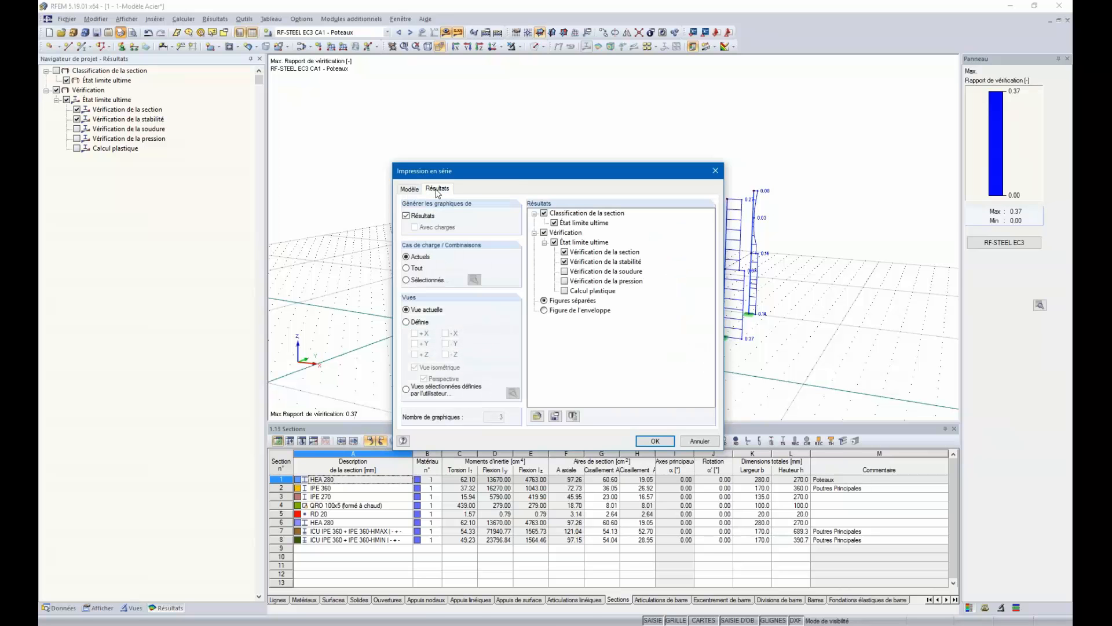
left_click(555, 223)
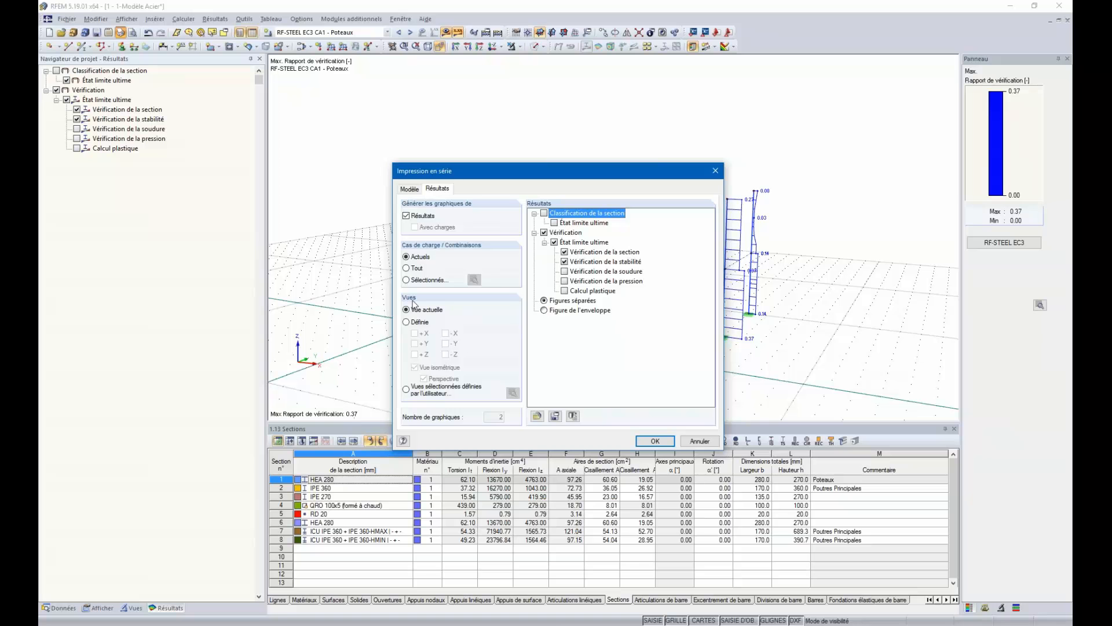
left_click(428, 280)
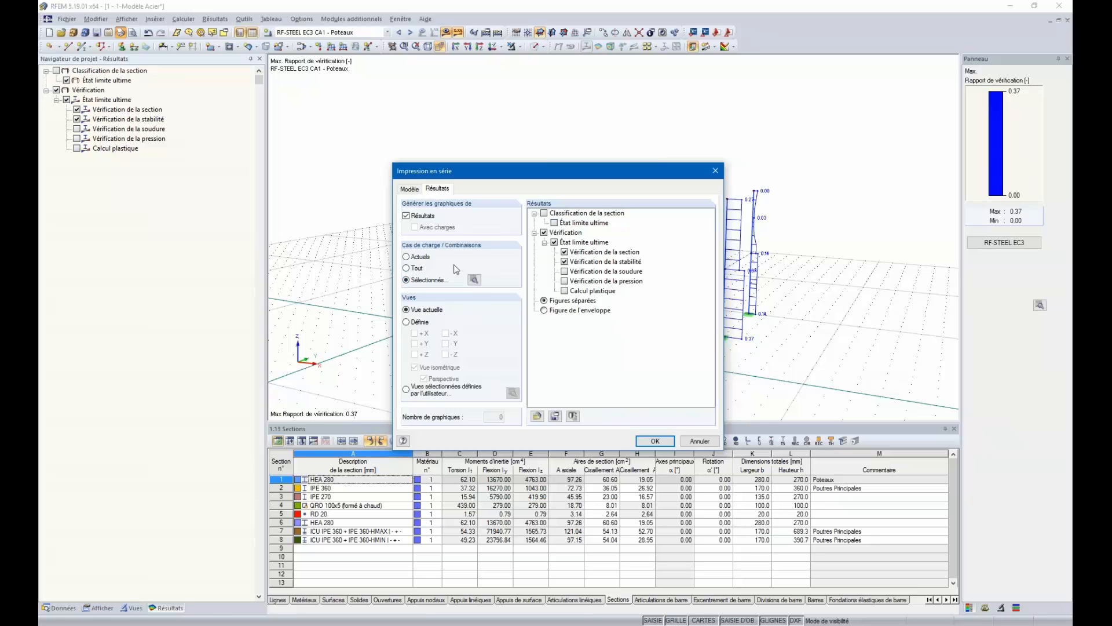
left_click(474, 280)
double_click(447, 225)
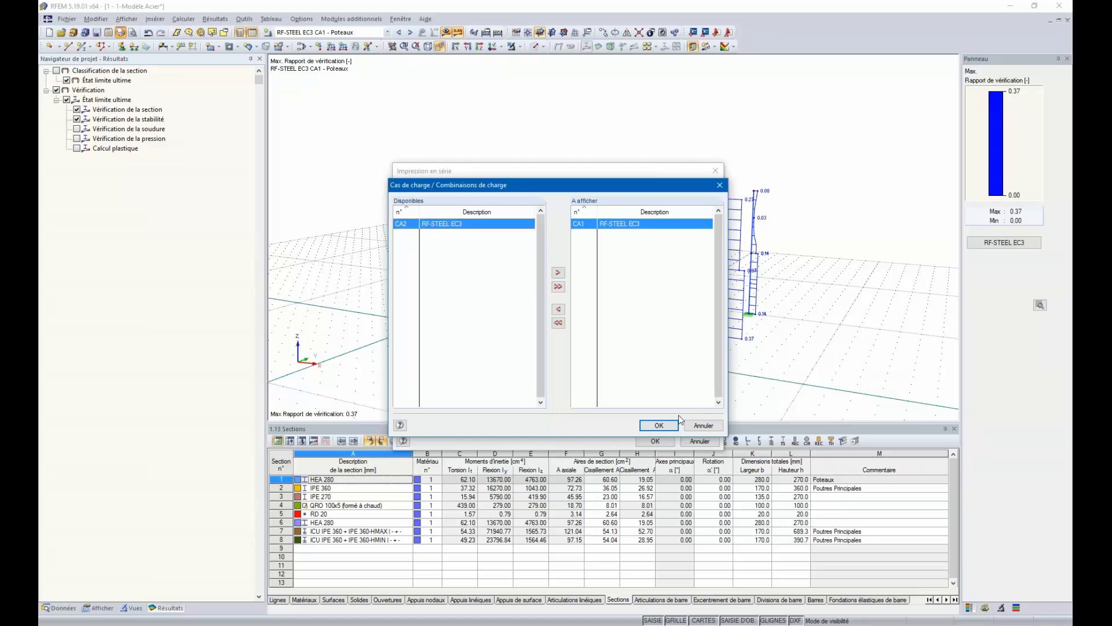
left_click(659, 426)
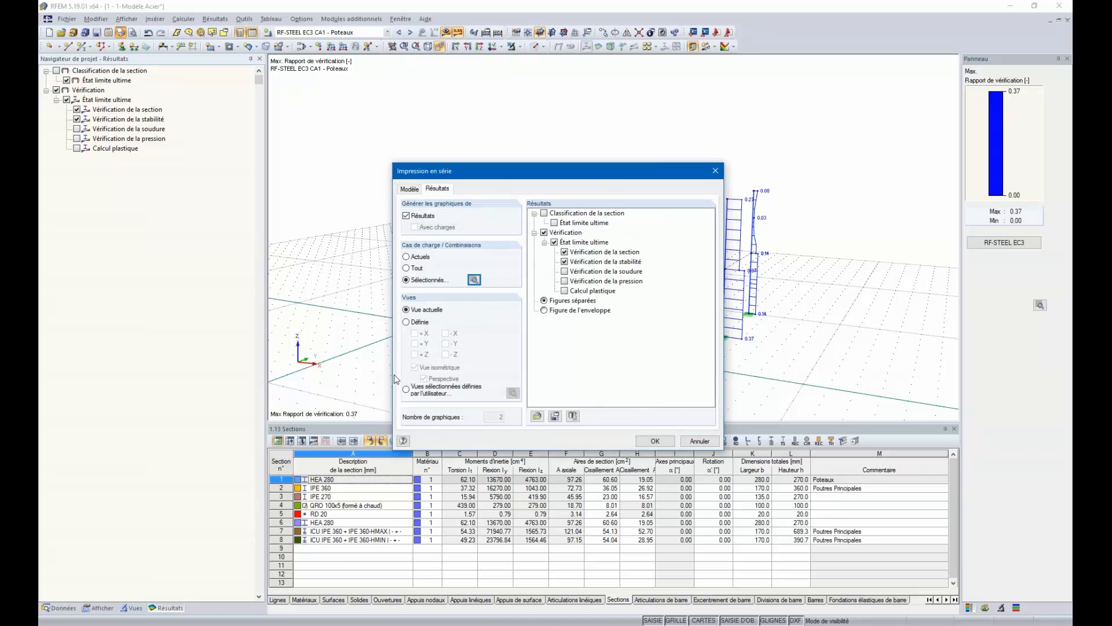
Step: Limit the series to the user-defined view Poteaux and send the graphics to the printout report without displaying the report
left_click(406, 390)
left_click(513, 393)
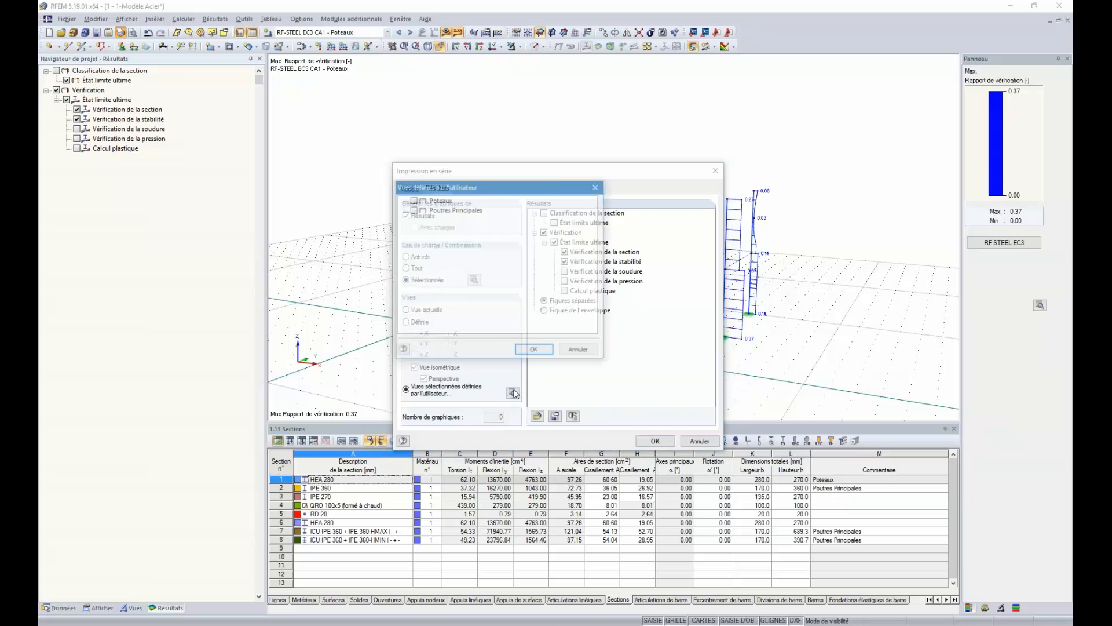
left_click(413, 200)
left_click(538, 354)
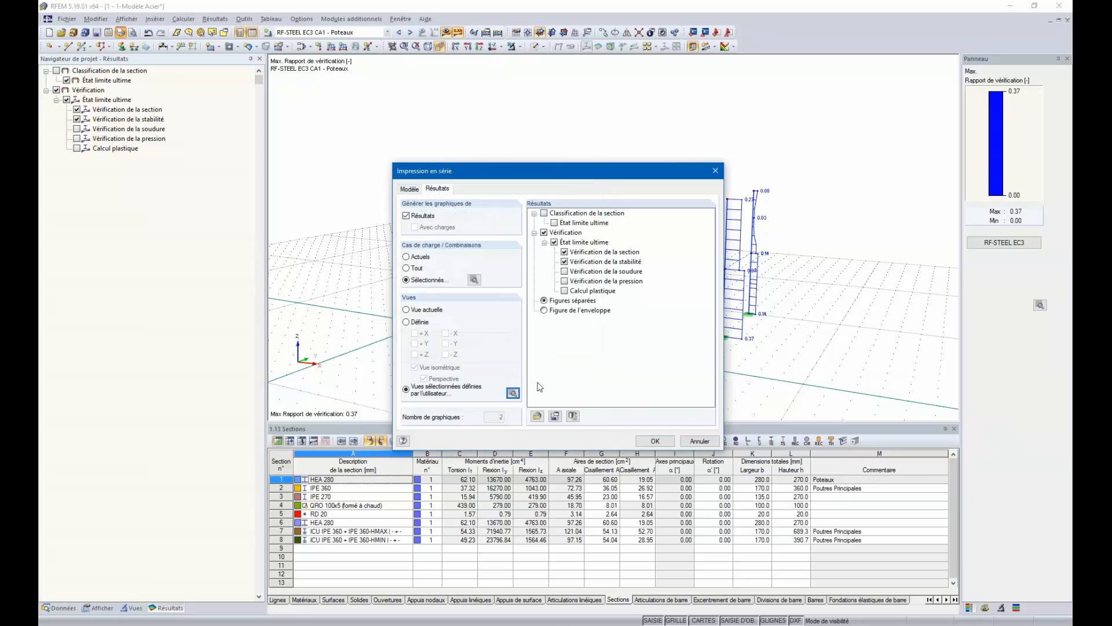
left_click(657, 441)
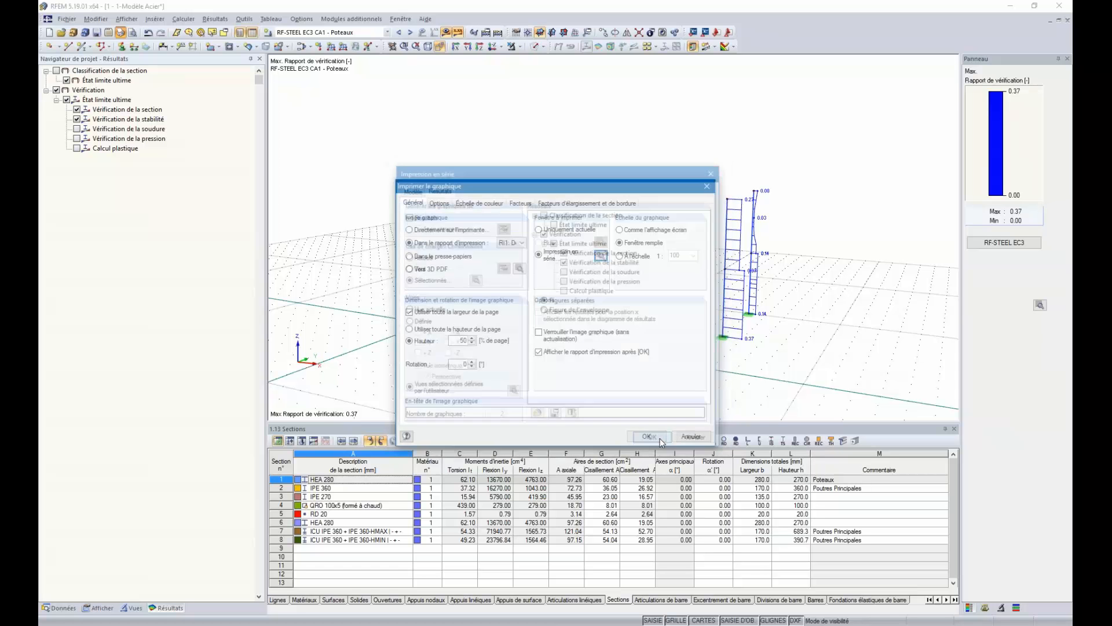
left_click(538, 351)
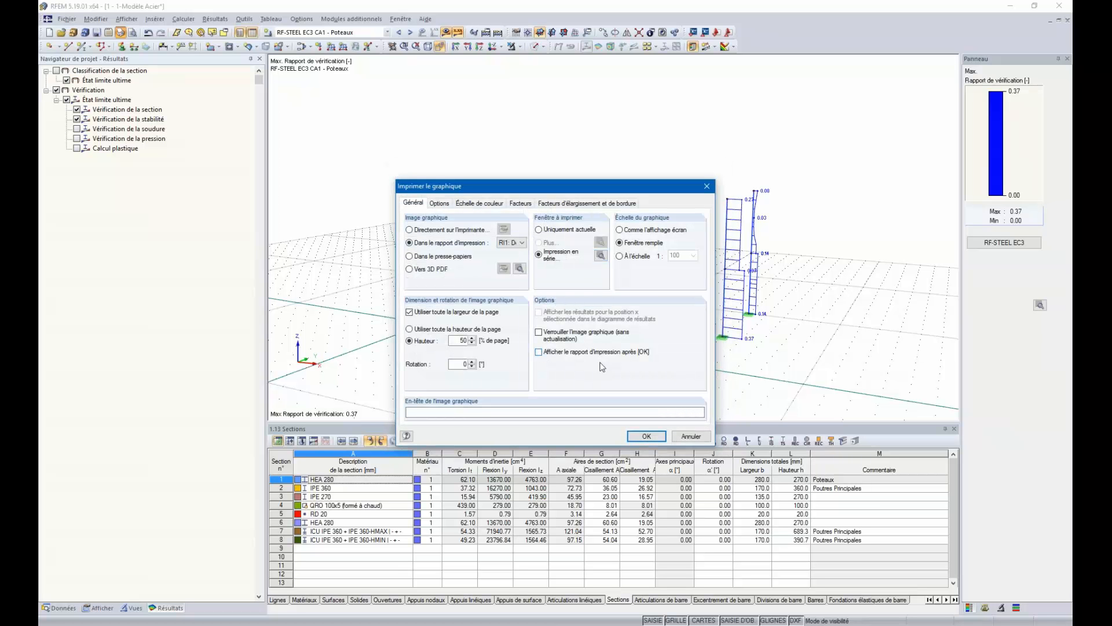
left_click(647, 437)
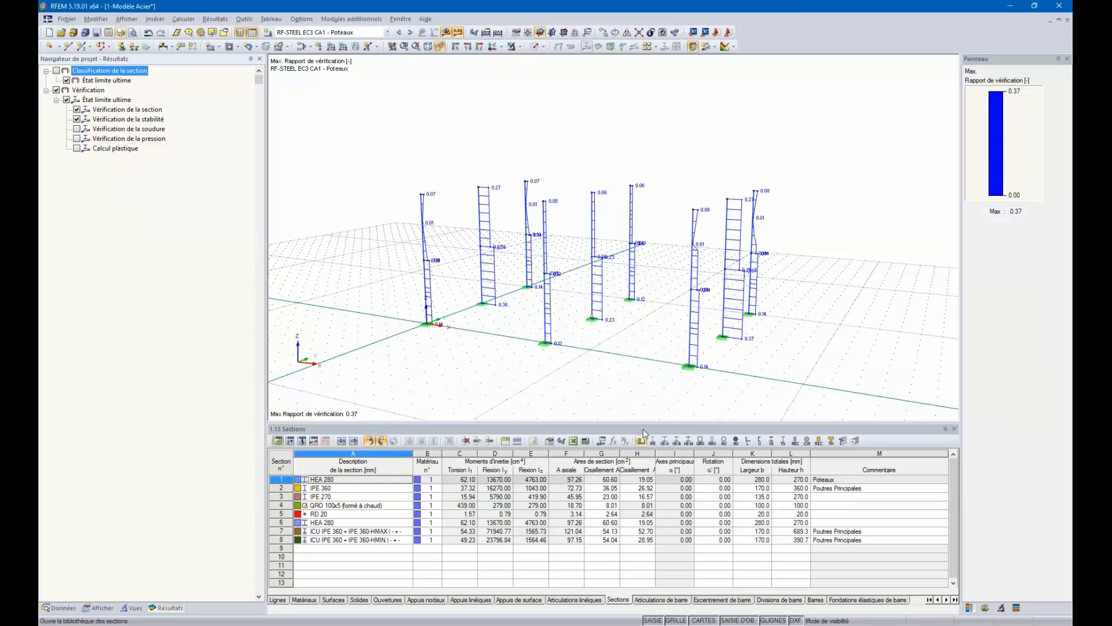
Step: Set up another series print of the results with only the RF-STEEL EC3 case CA2 selected
left_click(120, 32)
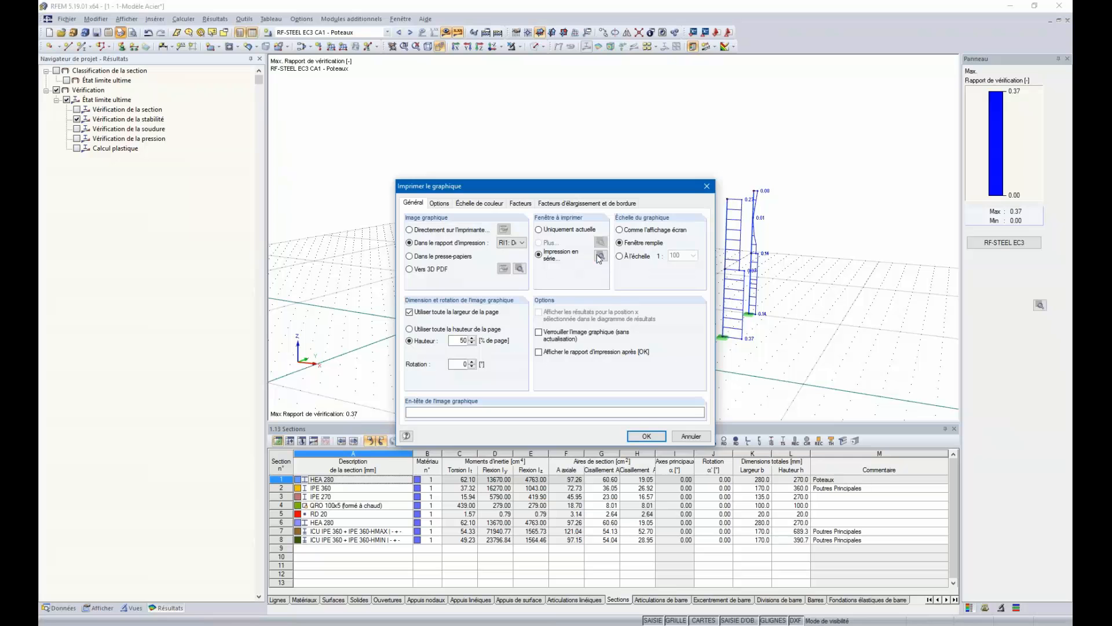
left_click(601, 256)
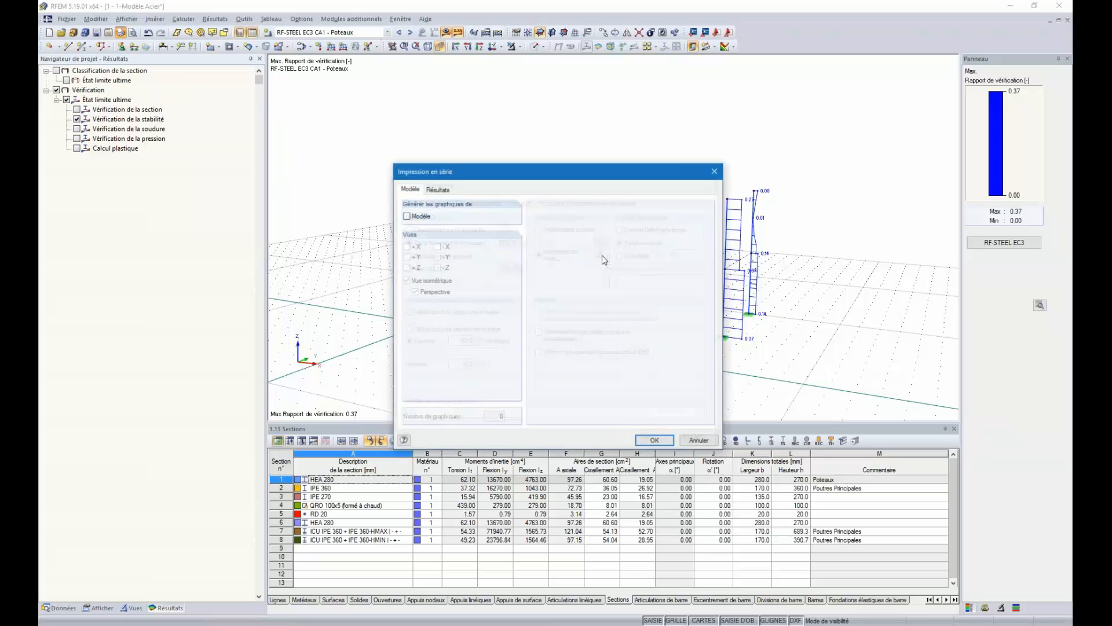
left_click(438, 189)
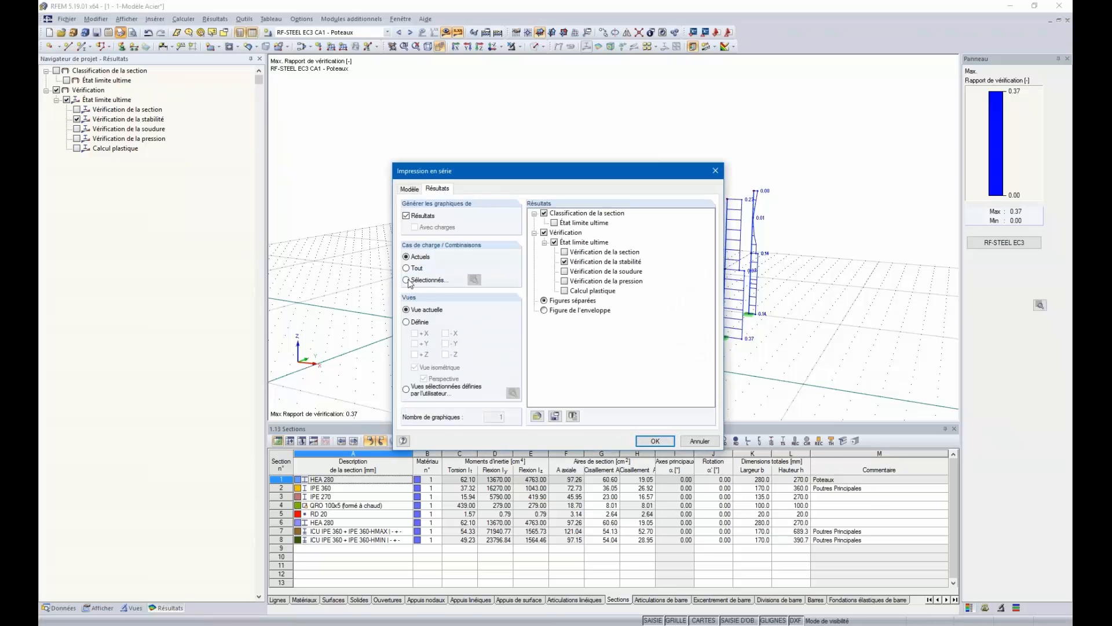
left_click(473, 280)
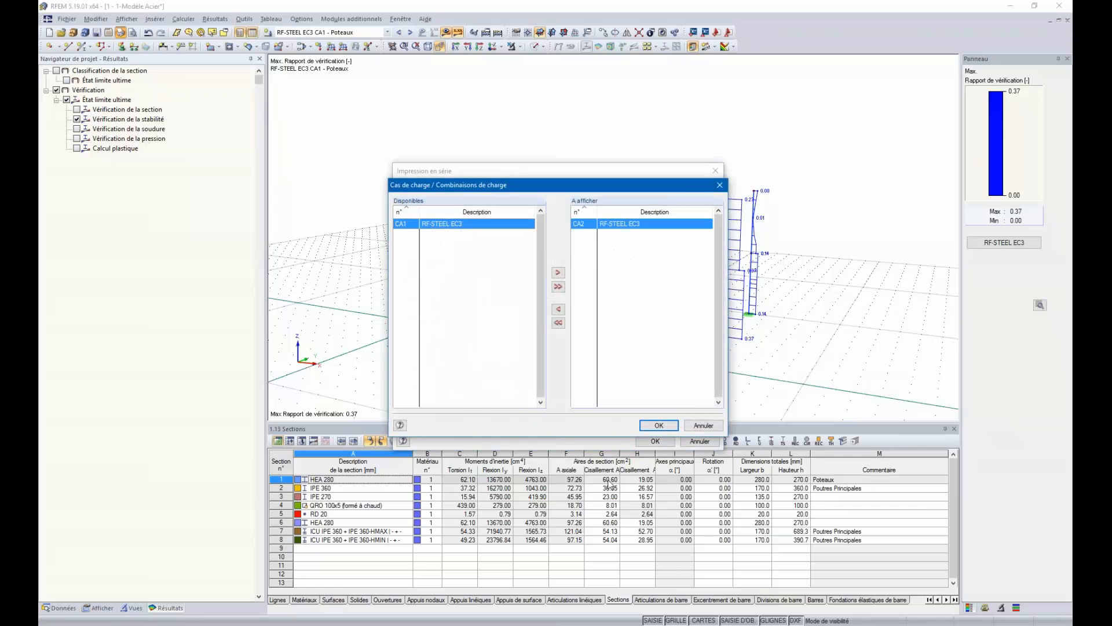
left_click(659, 426)
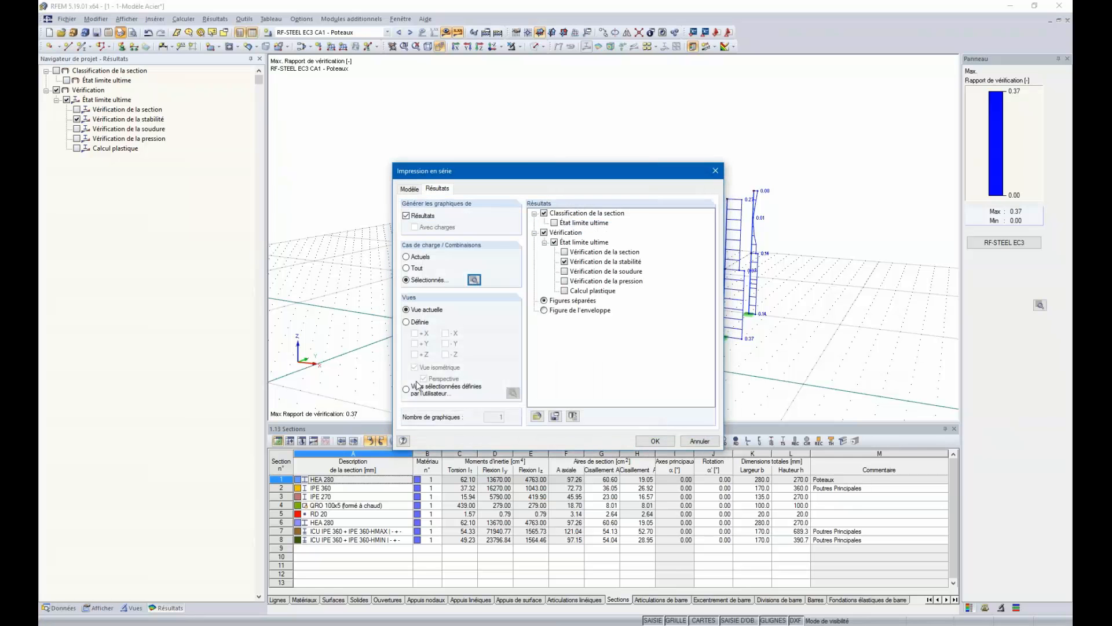
Step: Choose the user-defined view Poutres Principales, include the section verification with the stability verification, and send the graphics to the report
left_click(406, 390)
left_click(513, 393)
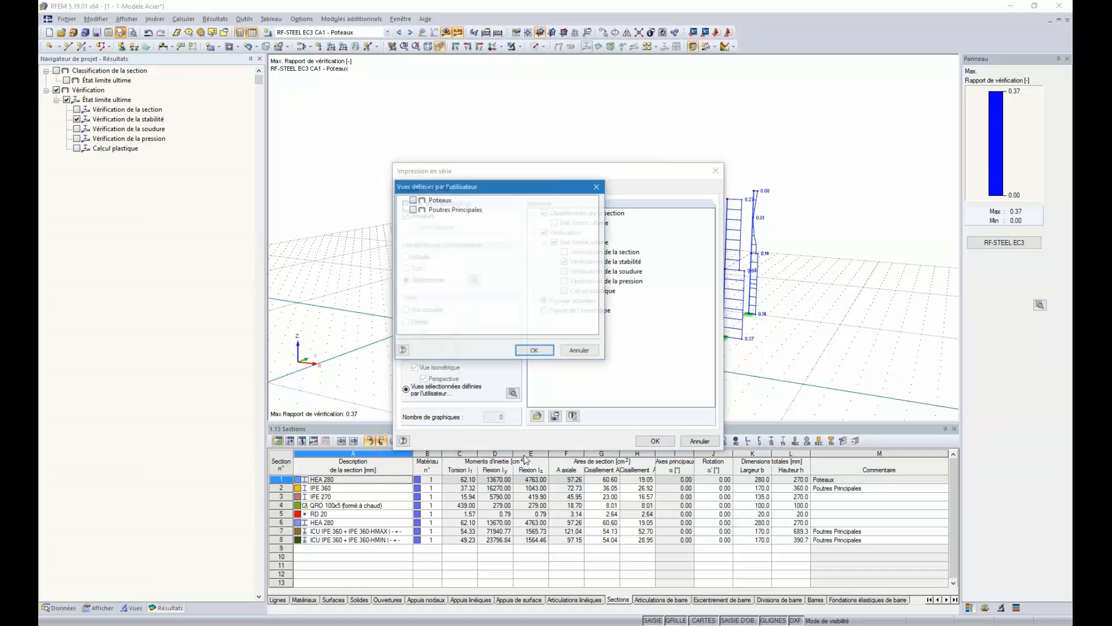
left_click(528, 352)
left_click(563, 252)
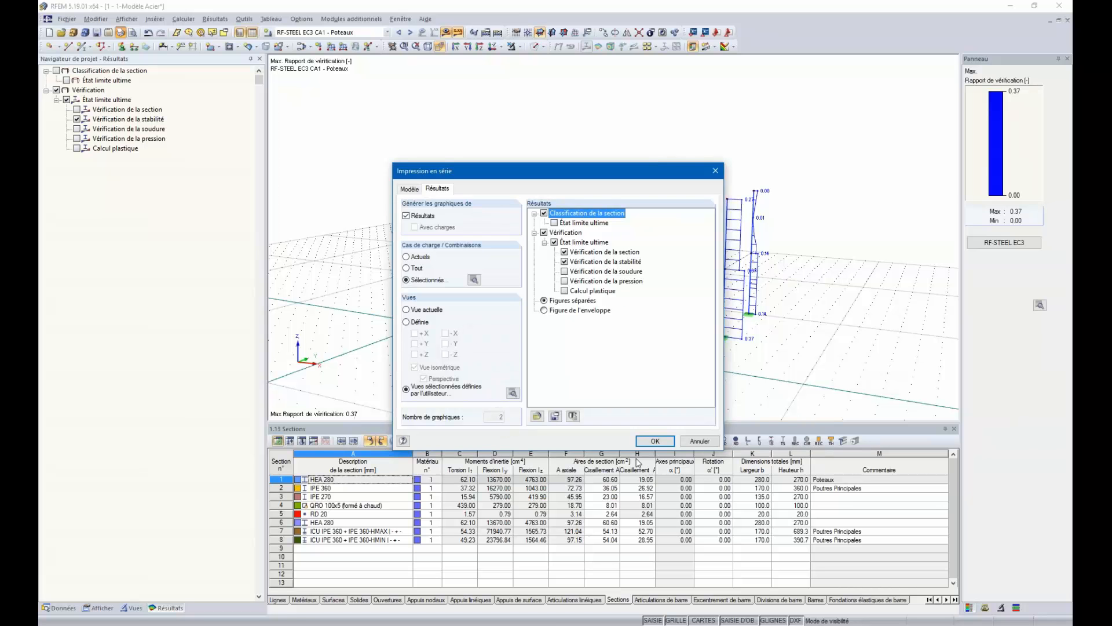
left_click(661, 442)
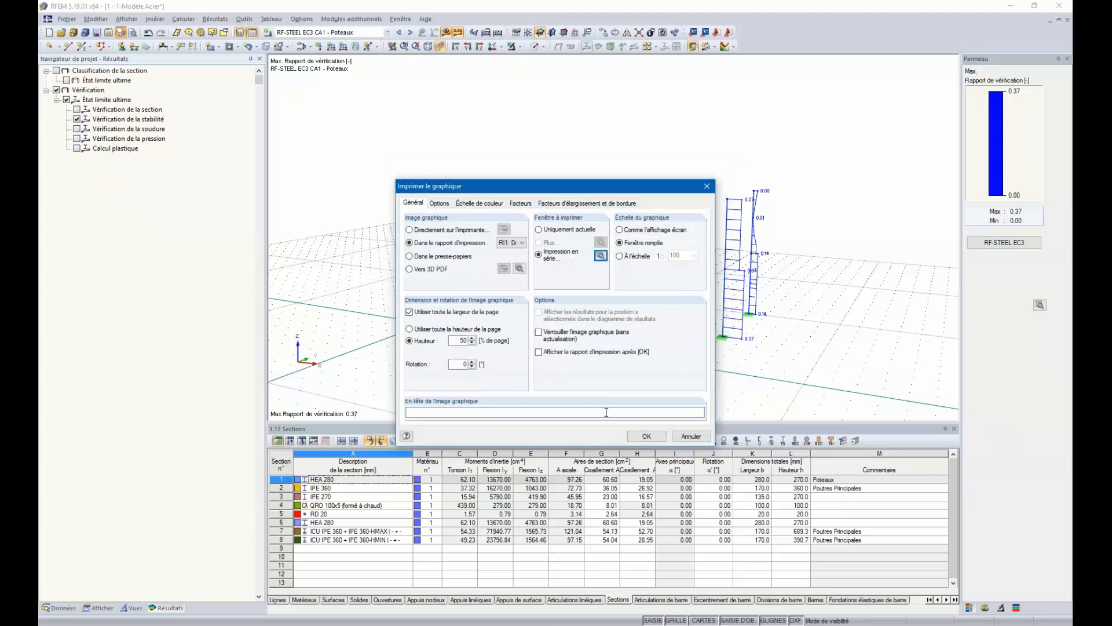
left_click(647, 436)
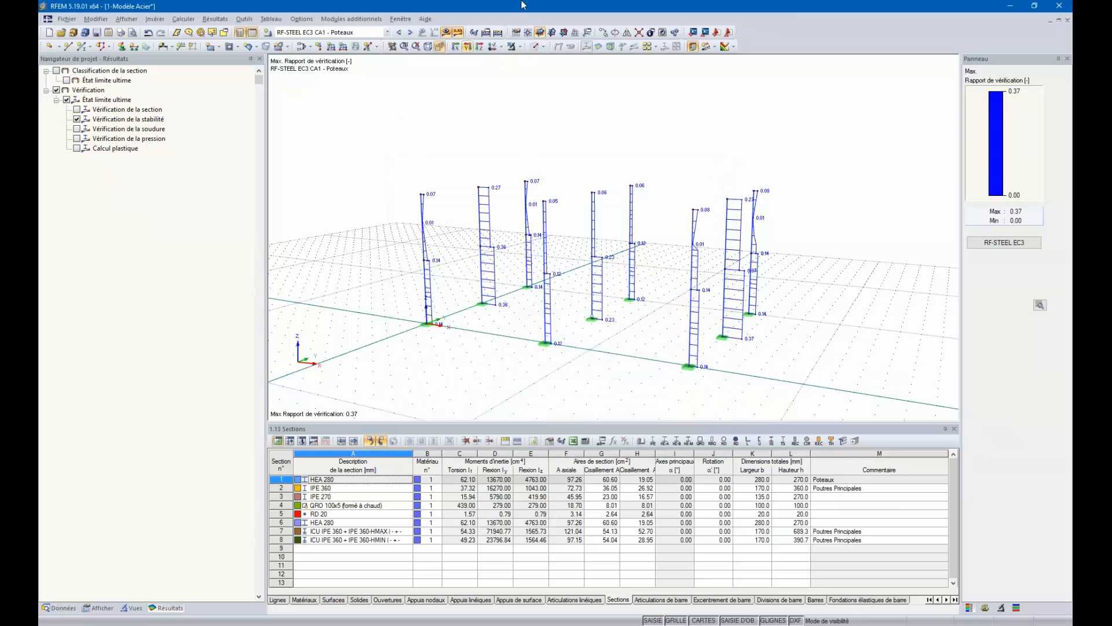
Step: Show the whole structure in solid rendering by cancelling the visibility mode, and colour the graphic with the Standard scheme
left_click(535, 47)
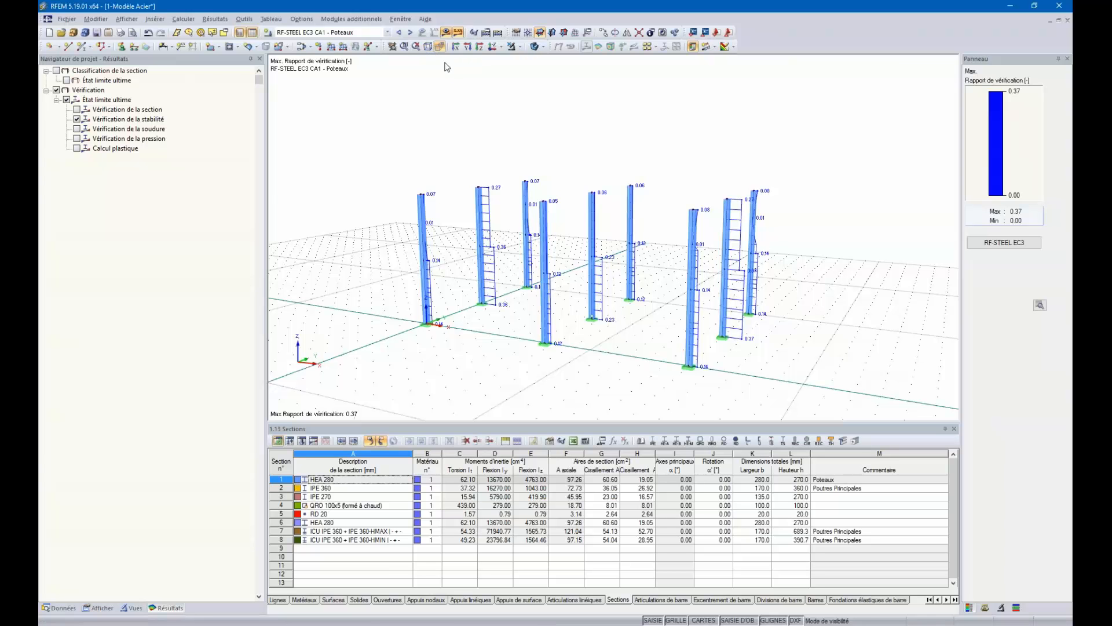
left_click(519, 46)
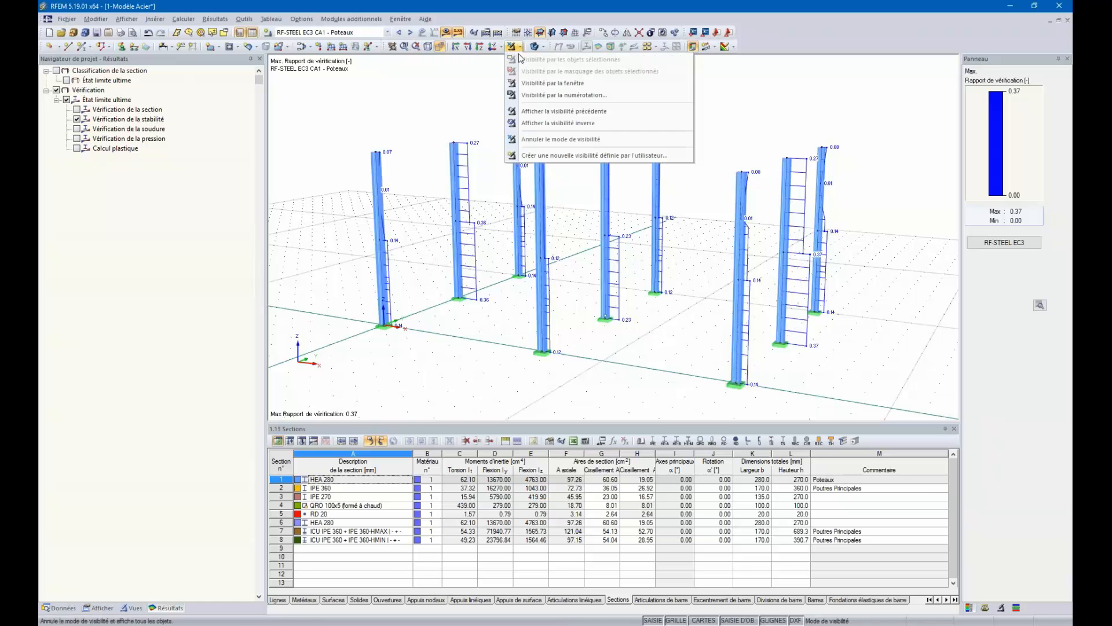
left_click(512, 46)
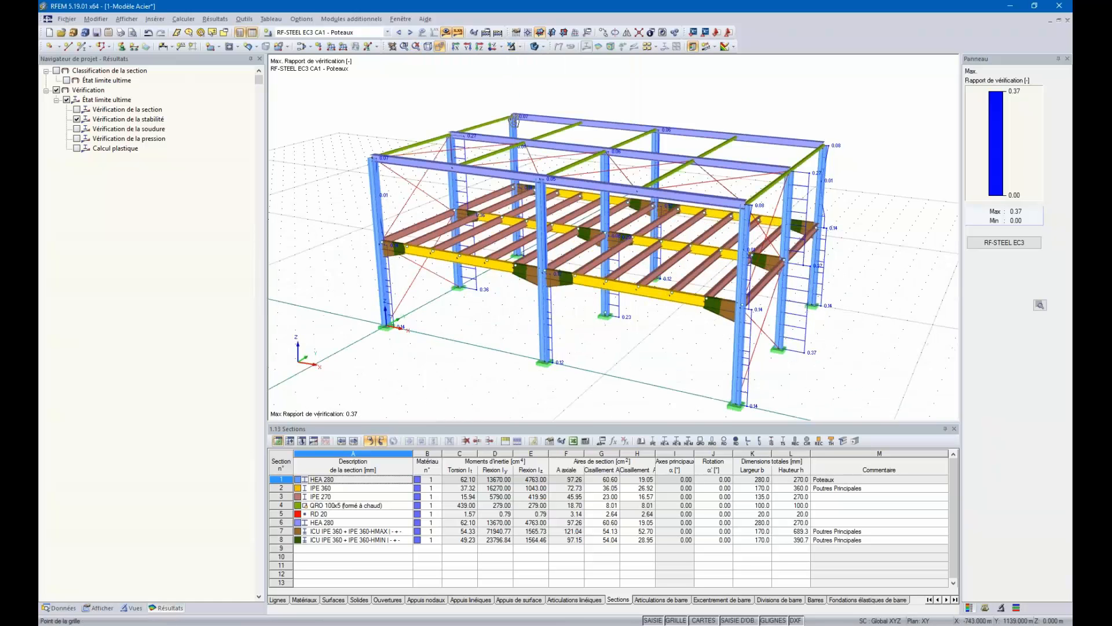
left_click(100, 608)
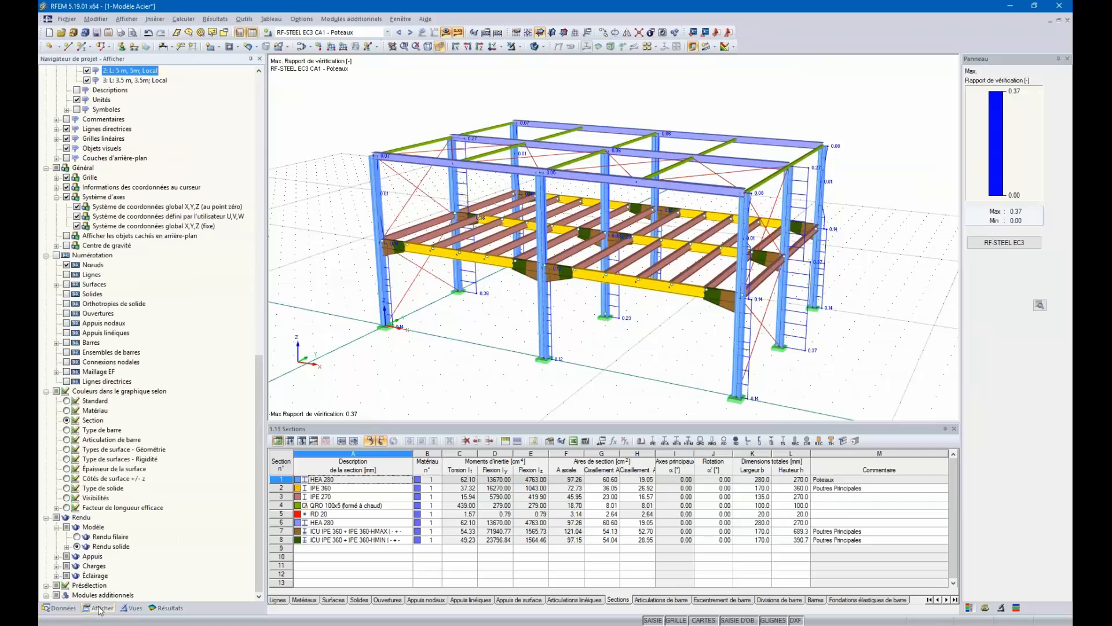
left_click(67, 401)
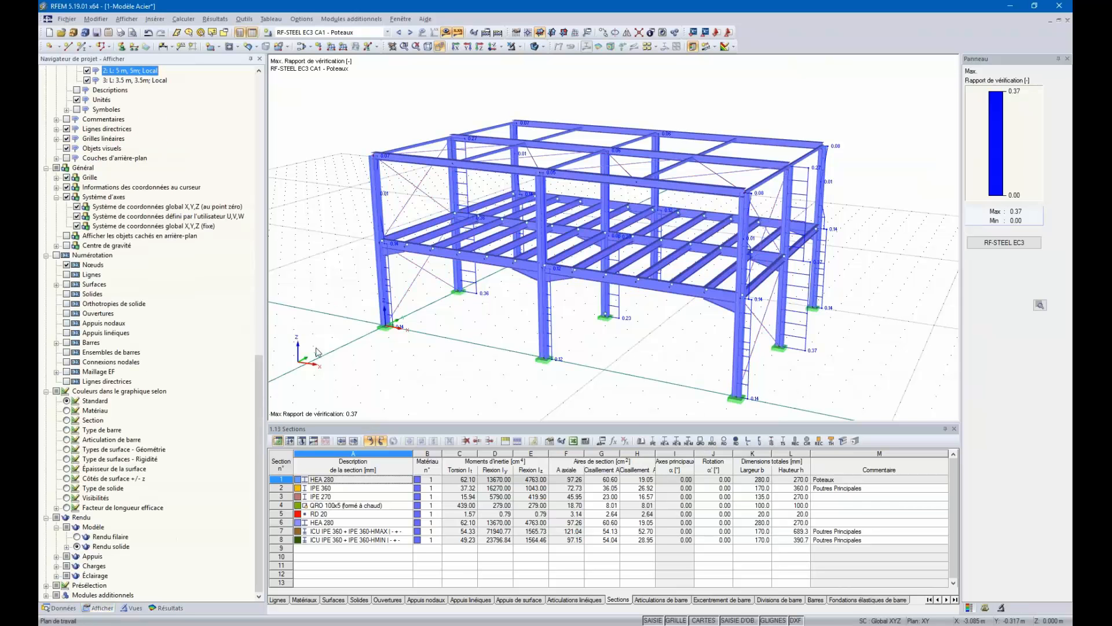
Step: Hide the verification results and display the loads of load case CC1 - Poids propre with the whole structure in perspective view
left_click(446, 33)
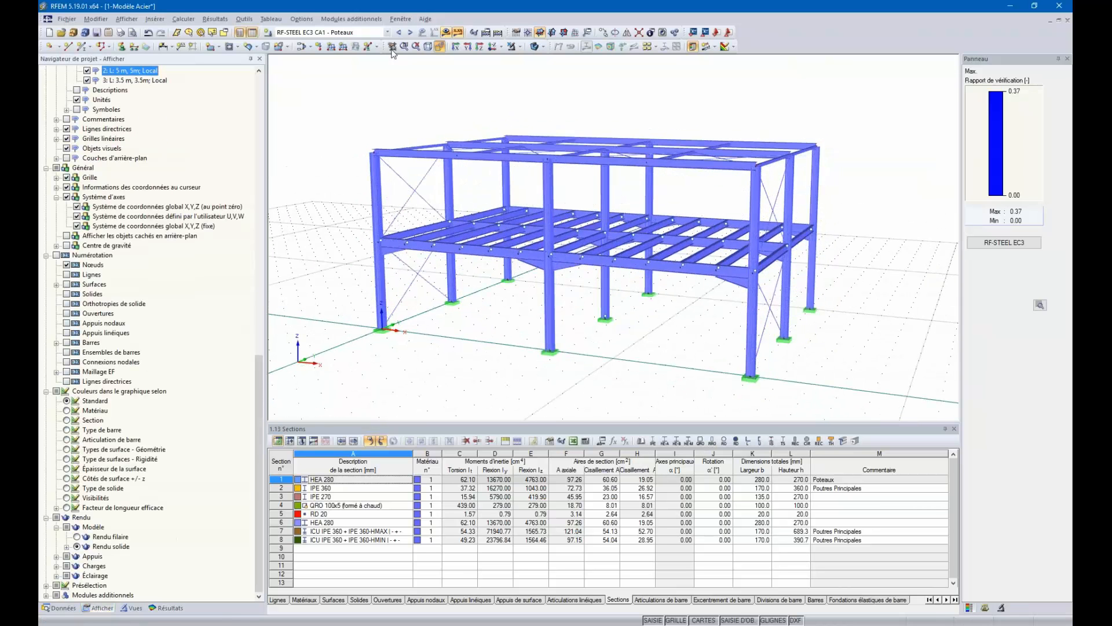
left_click(330, 32)
left_click(329, 42)
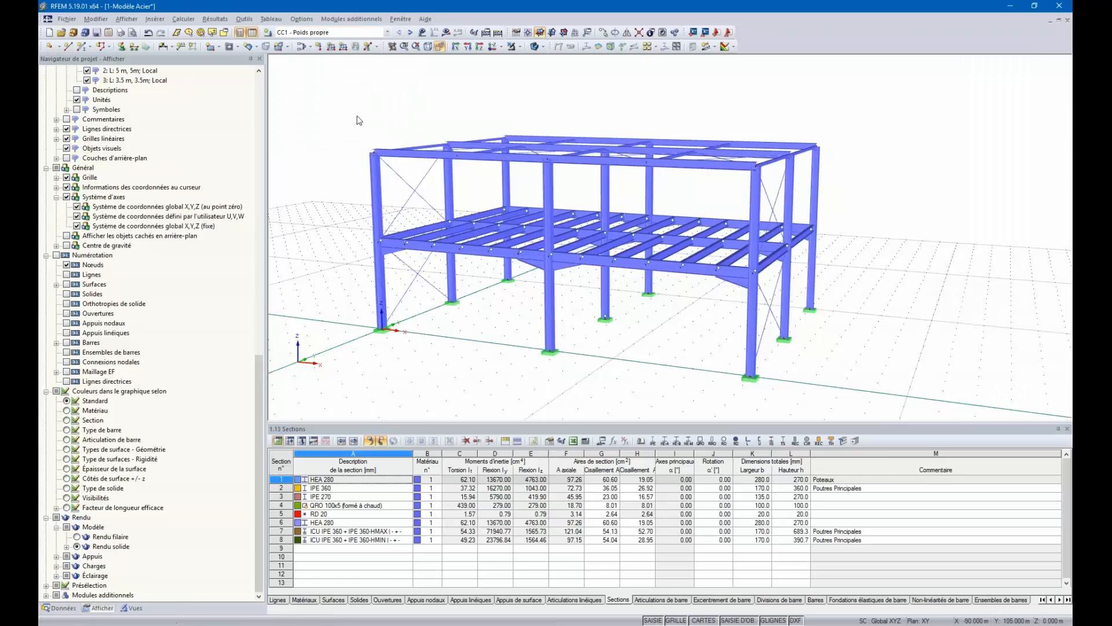
middle_click_drag(632, 120, 620, 155, "ctrl")
left_click(439, 47)
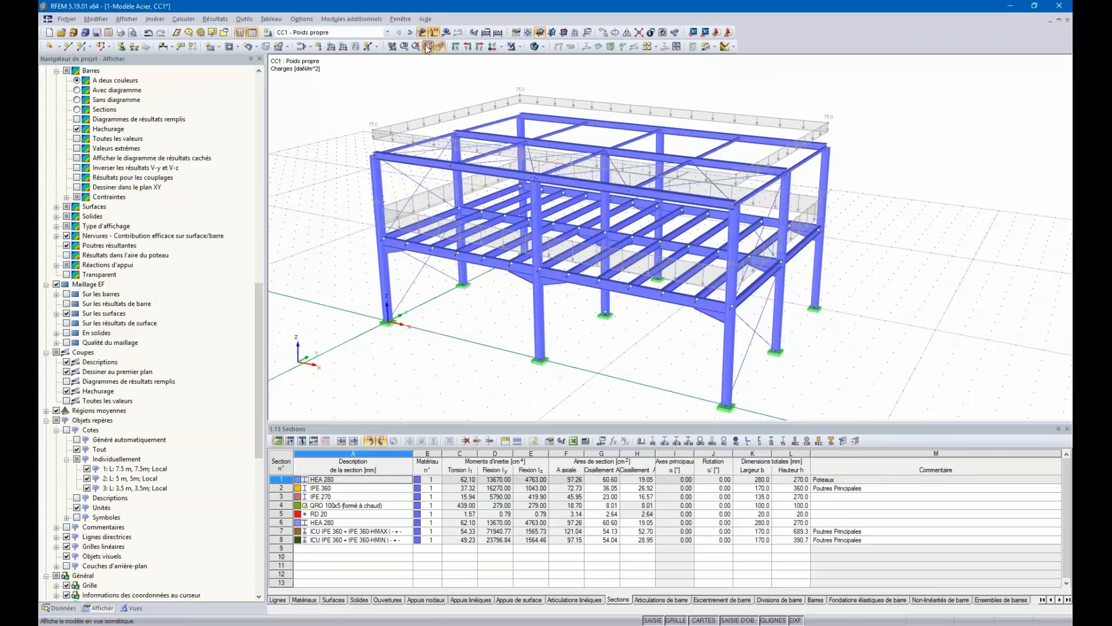
left_click(442, 48)
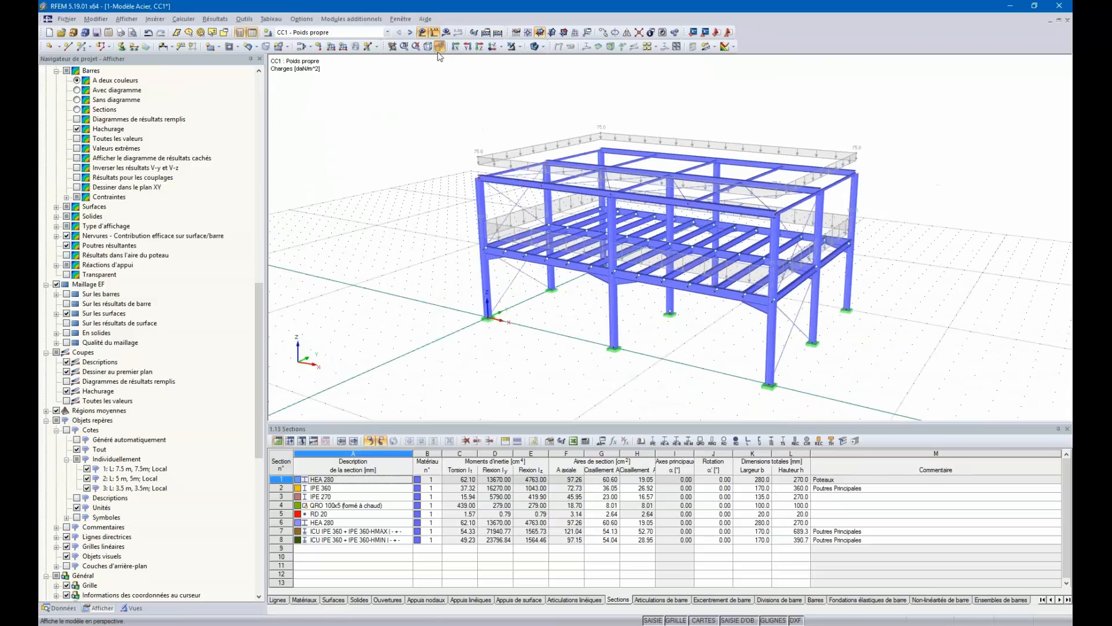
middle_click_drag(889, 234, 869, 211, "ctrl")
scroll(871, 215, "down", 1)
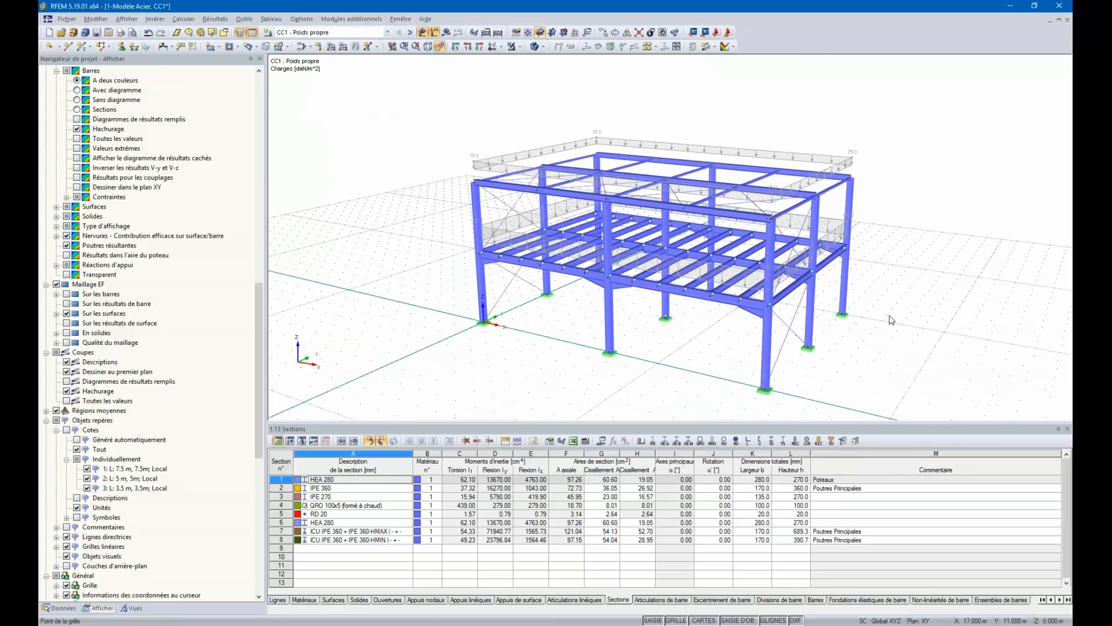
middle_click_drag(889, 316, 863, 307)
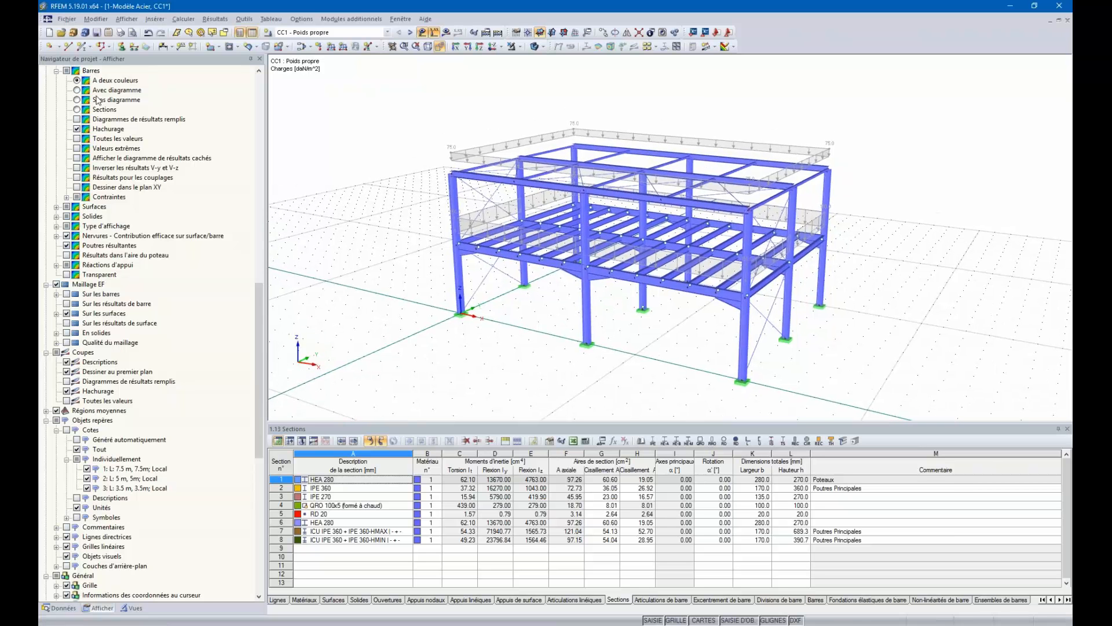
Step: Set up a series print of the load graphics for selected load cases in the current view
left_click(121, 33)
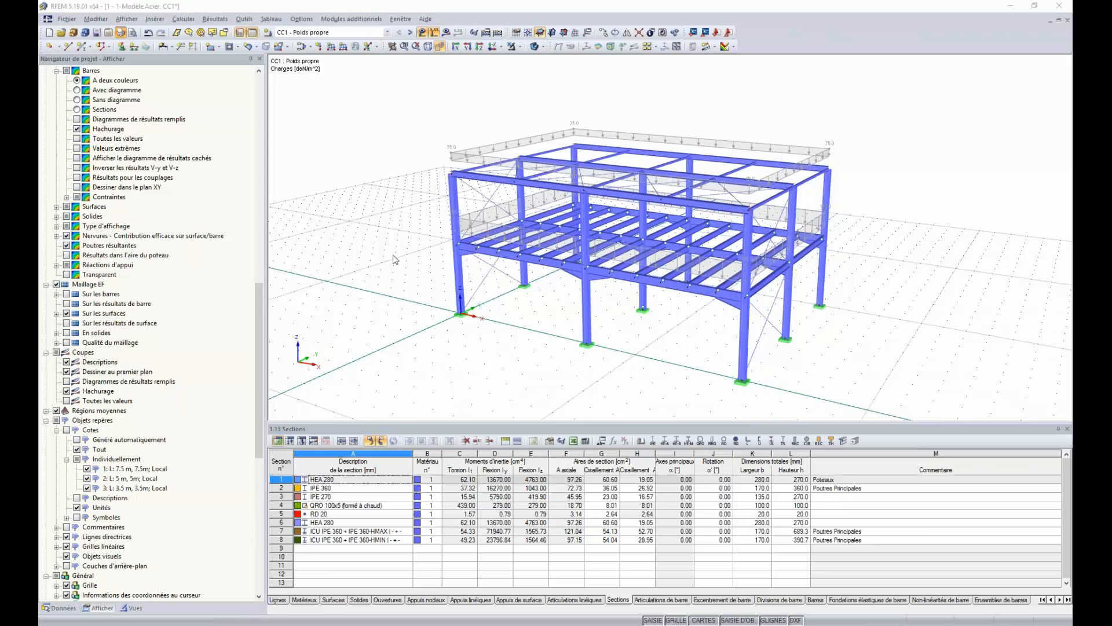
left_click(600, 256)
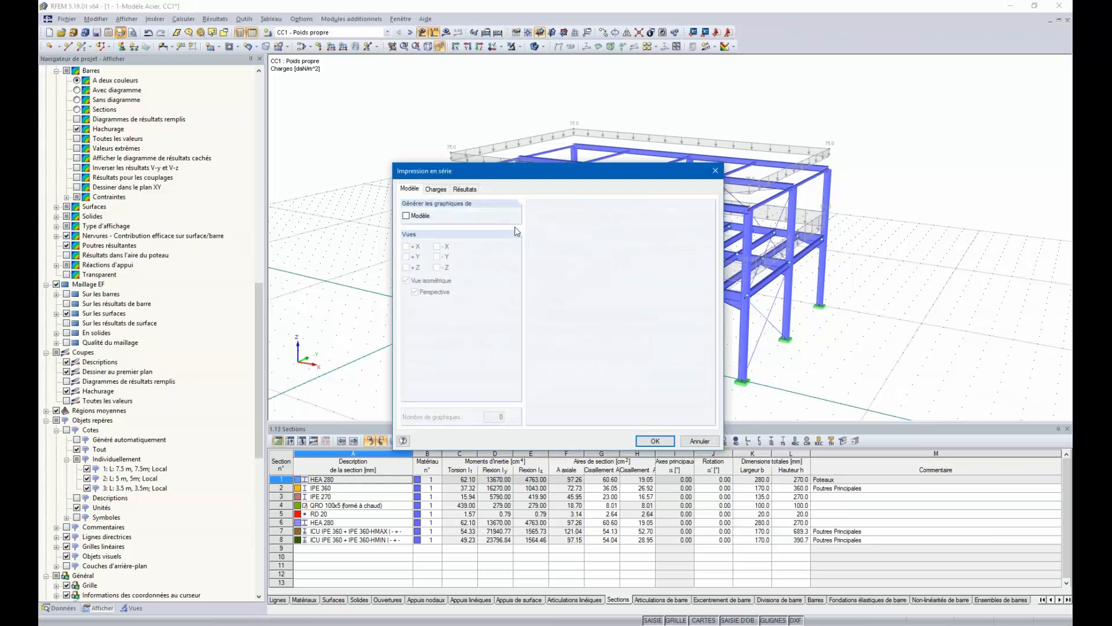
left_click(464, 190)
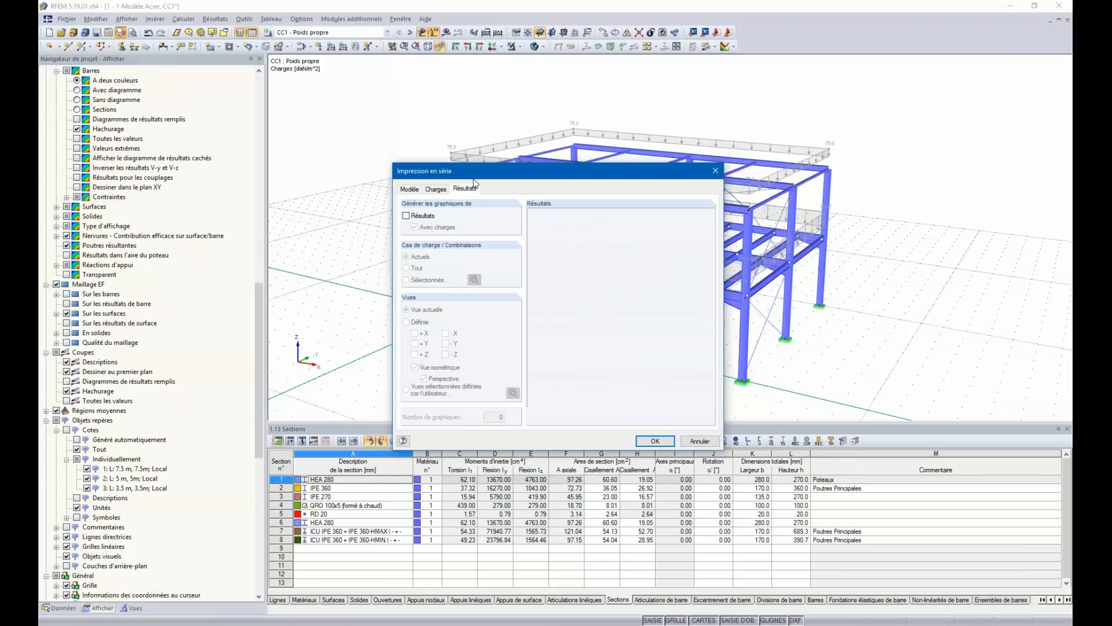
left_click(410, 189)
left_click(435, 189)
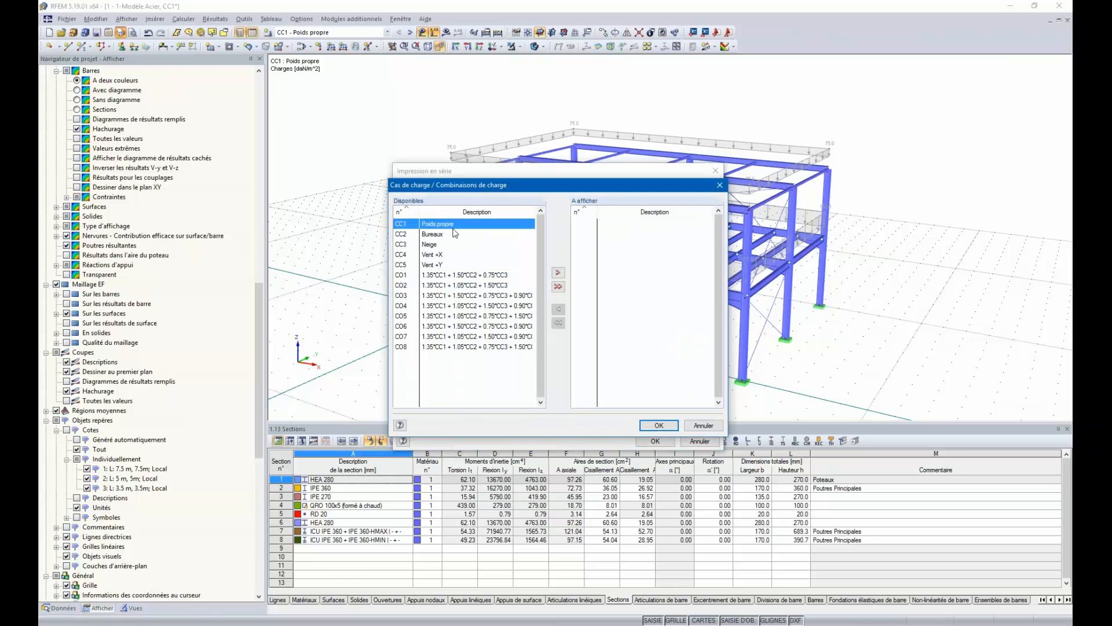
Step: Choose load cases CC1 to CC5 for the series print and send their graphics to the printout report
left_click(441, 265, "shift")
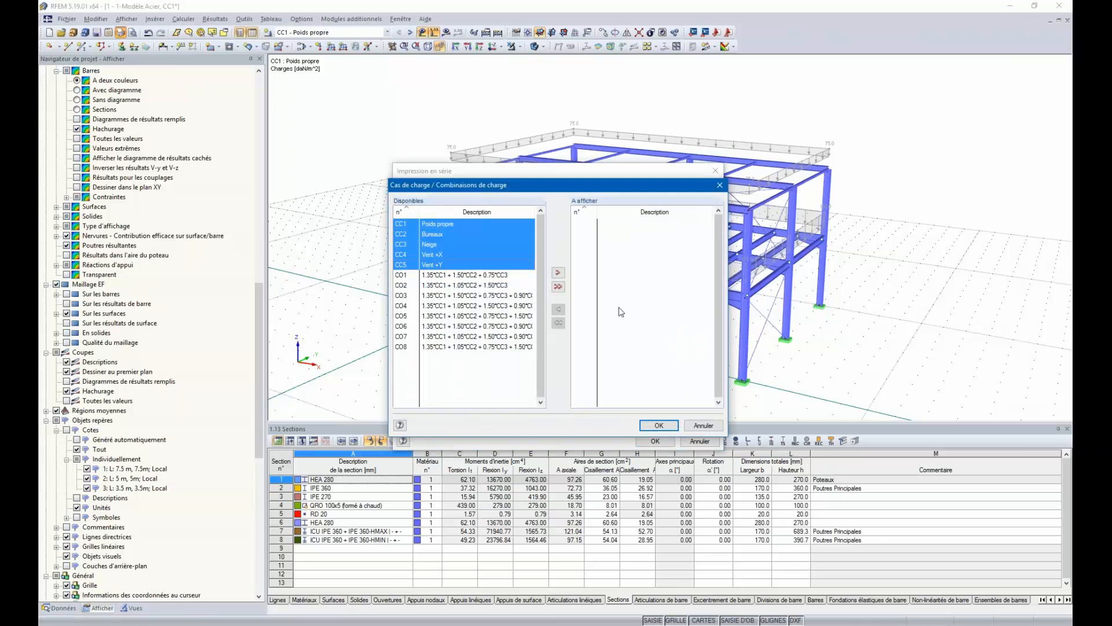
left_click(558, 273)
left_click(659, 426)
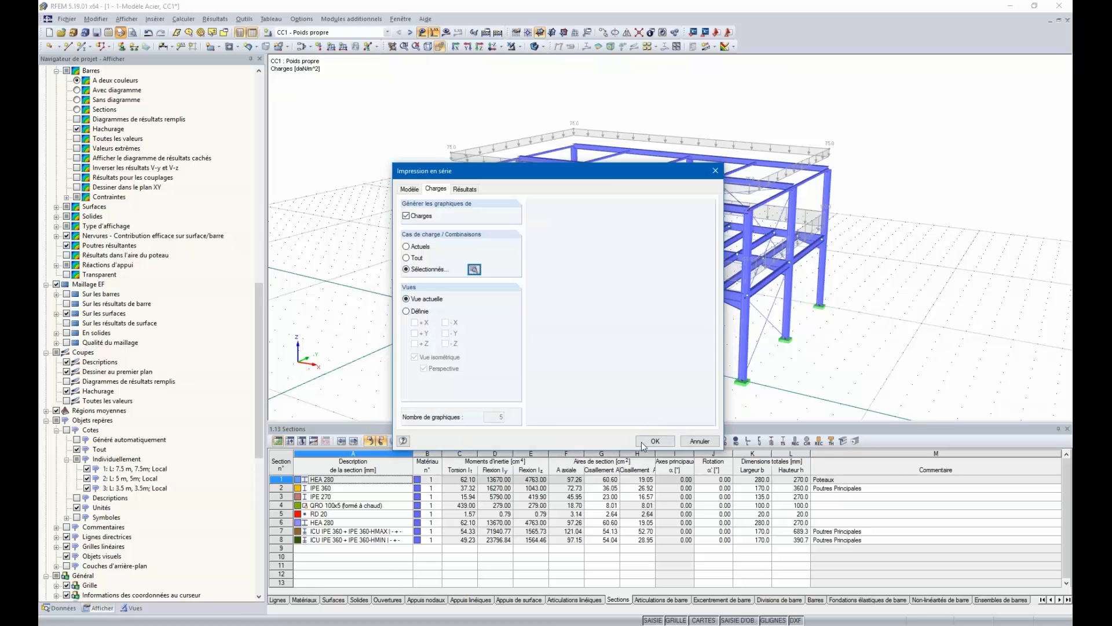
left_click(644, 444)
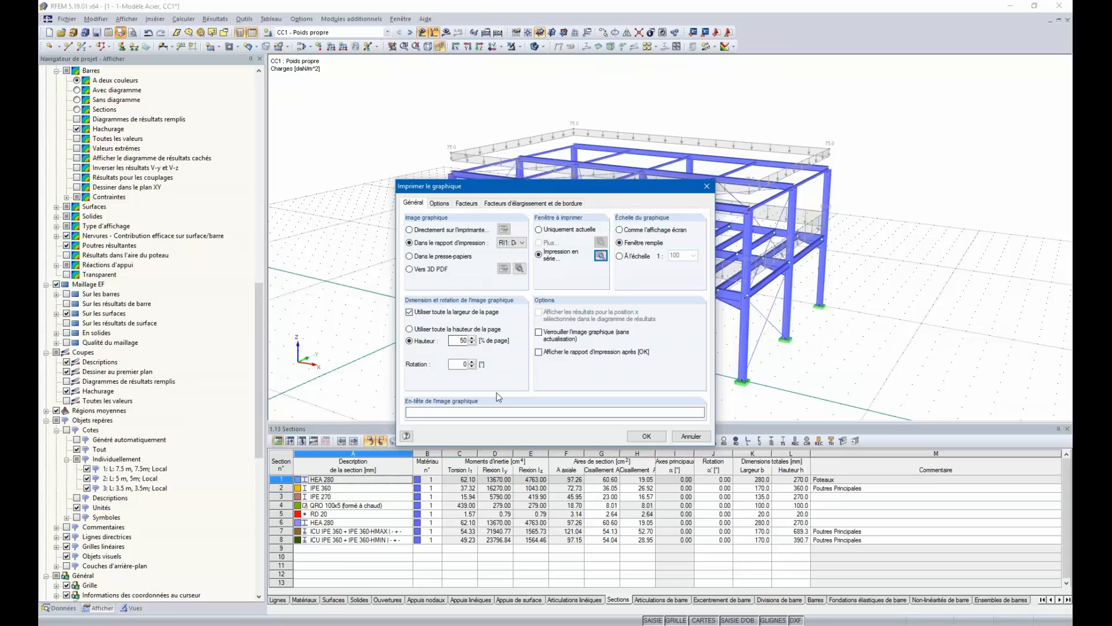
left_click(647, 438)
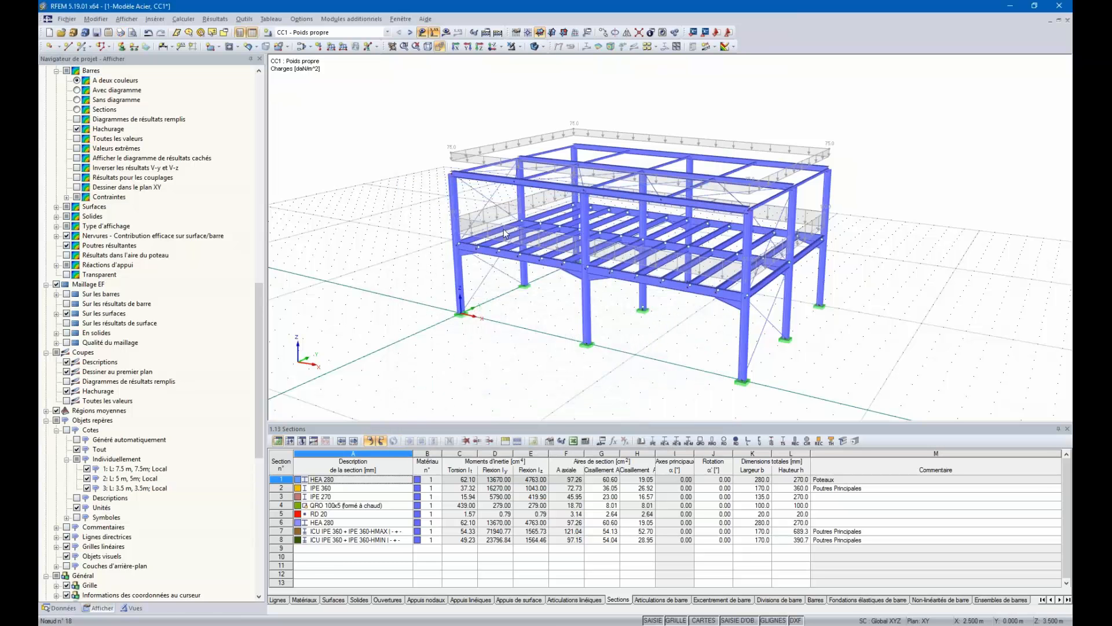
Step: Open the printout report, expand the Charges chapter and review the perspective load graphics of the load cases
left_click(132, 33)
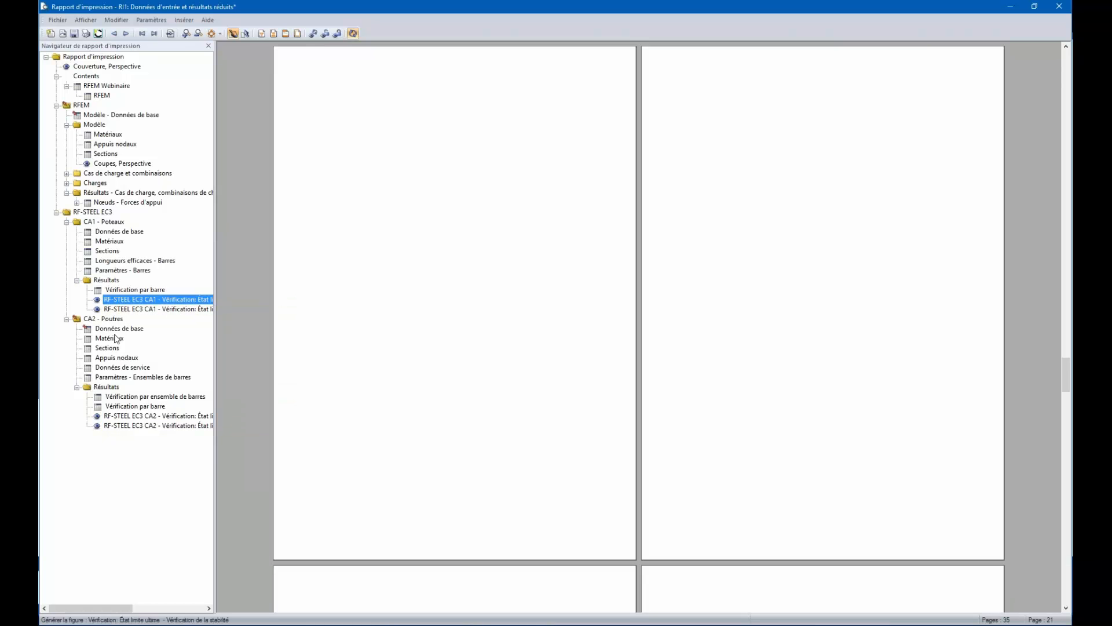
left_click(67, 183)
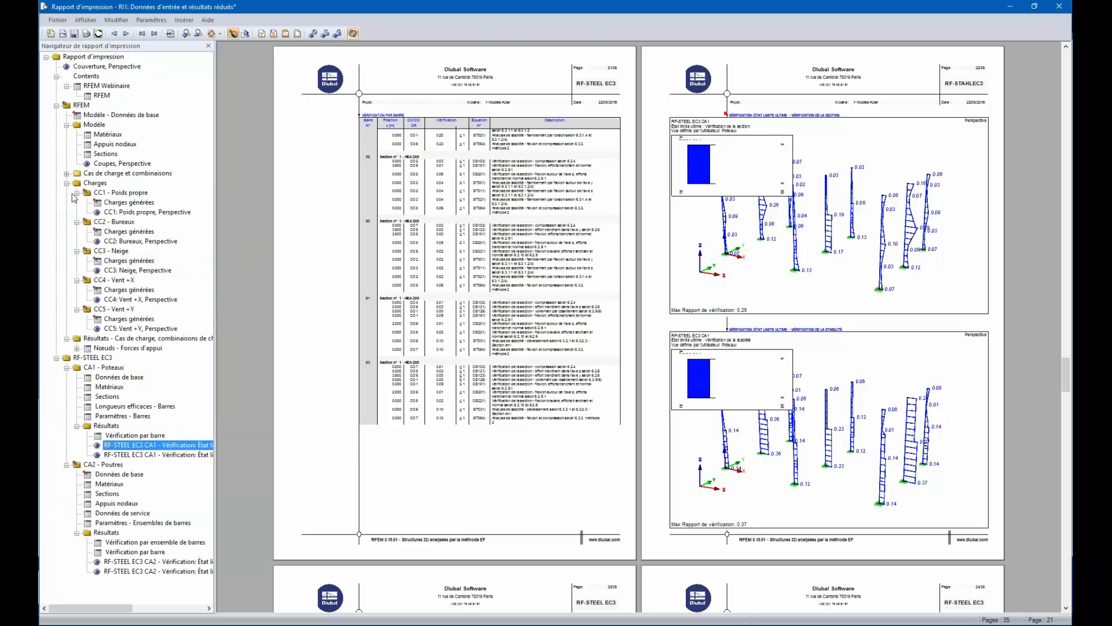
left_click(119, 212)
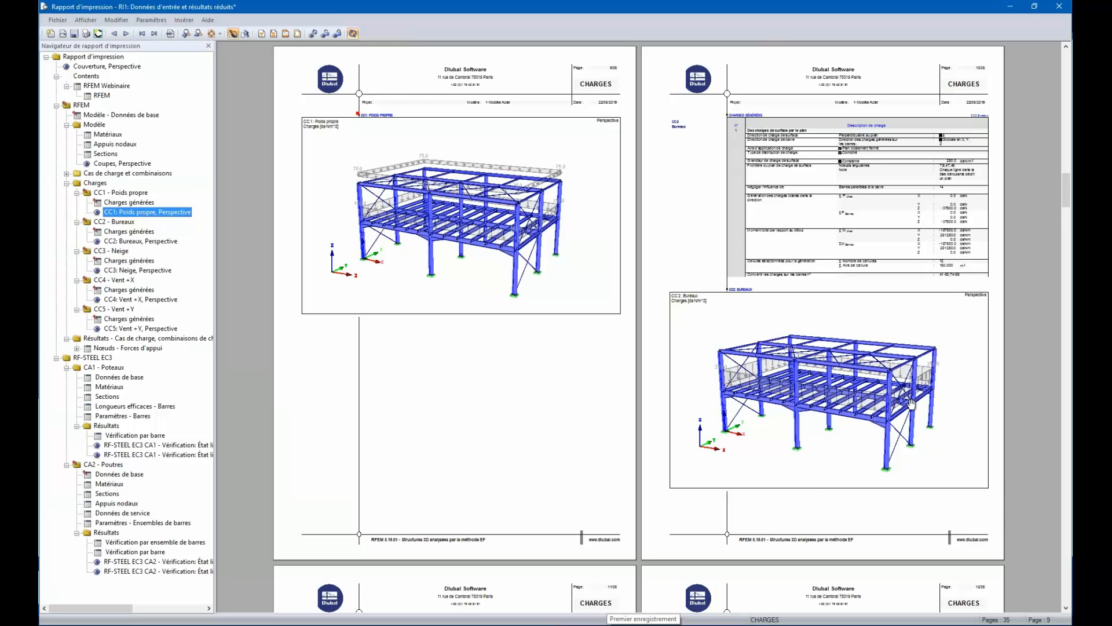
scroll(790, 432, "down", 8)
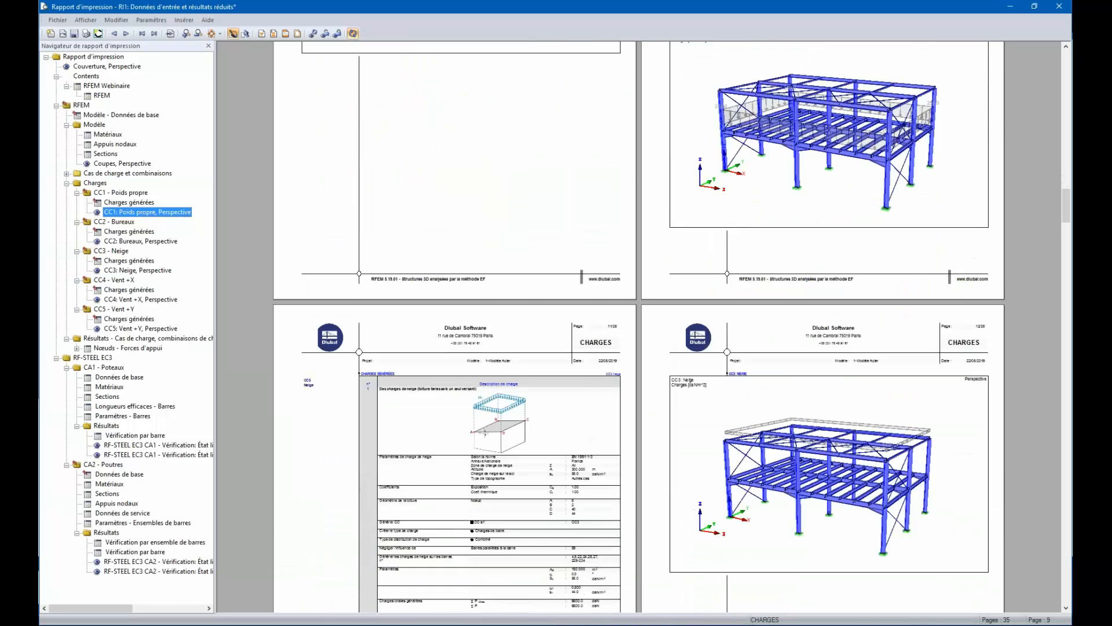
double_click(731, 221)
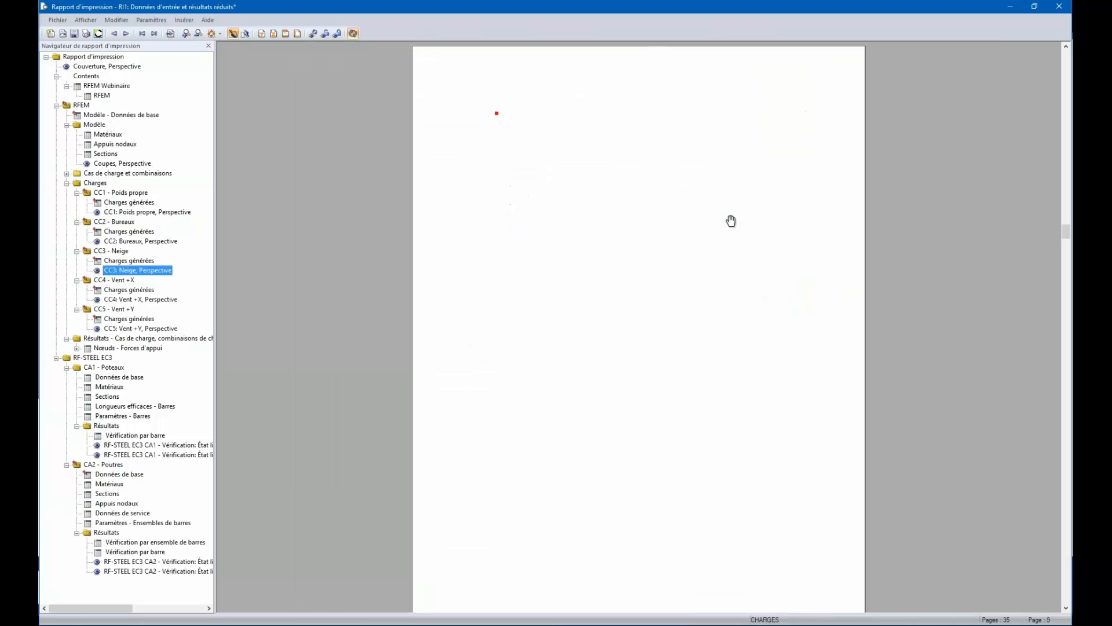
left_click(129, 299)
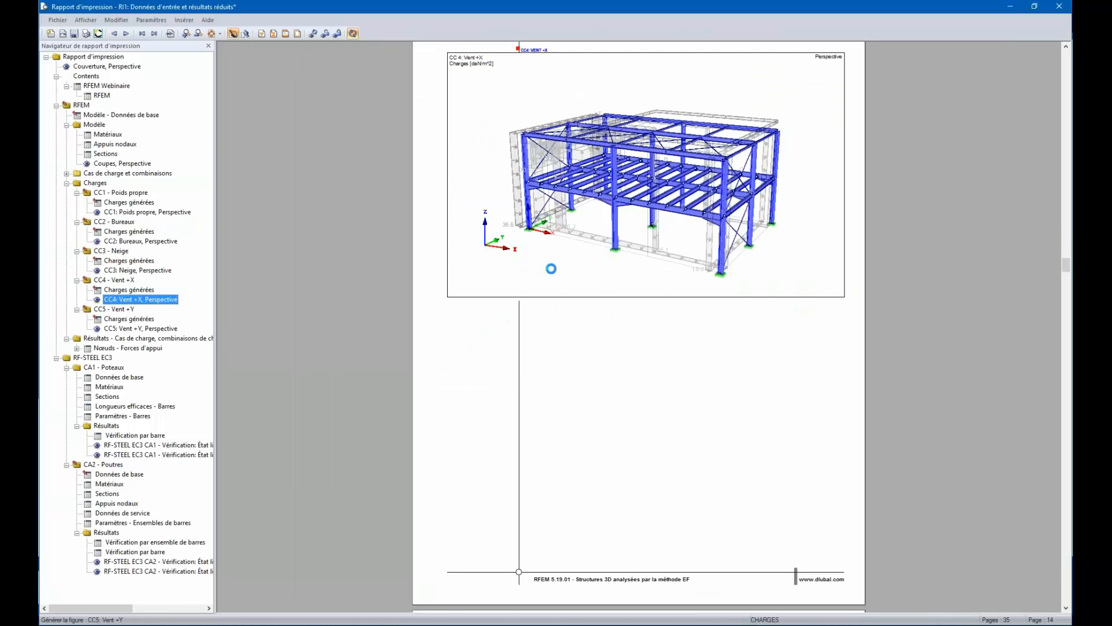
Step: Examine the generated wind load data of CC4 - Vent +X, including the building dimensions, zone pressures and load totals
scroll(555, 286, "up", 3)
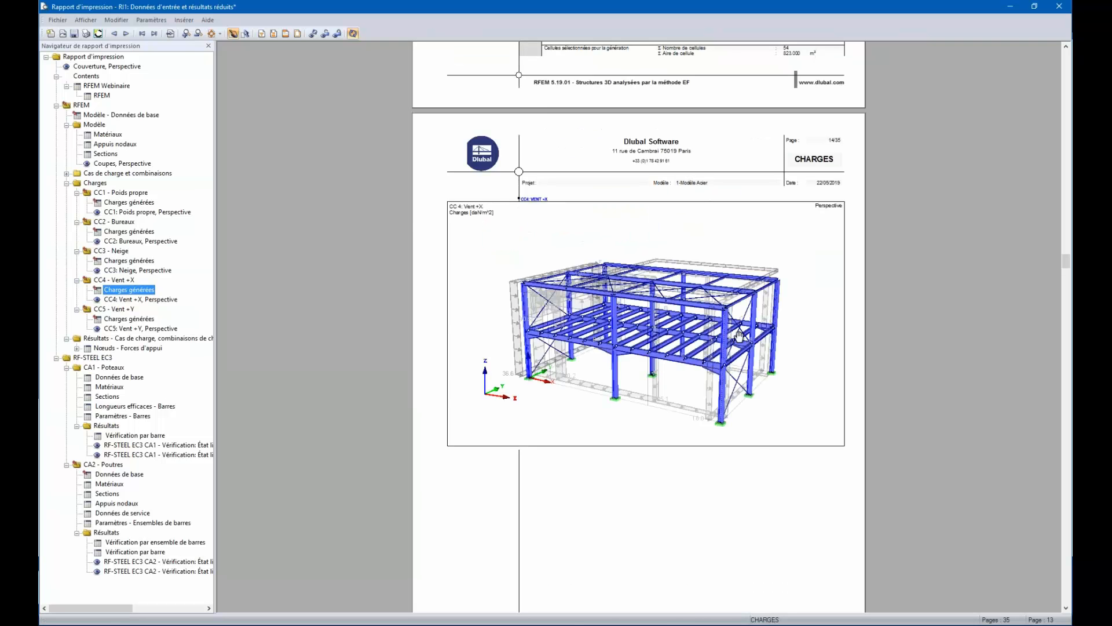
scroll(739, 335, "up", 11)
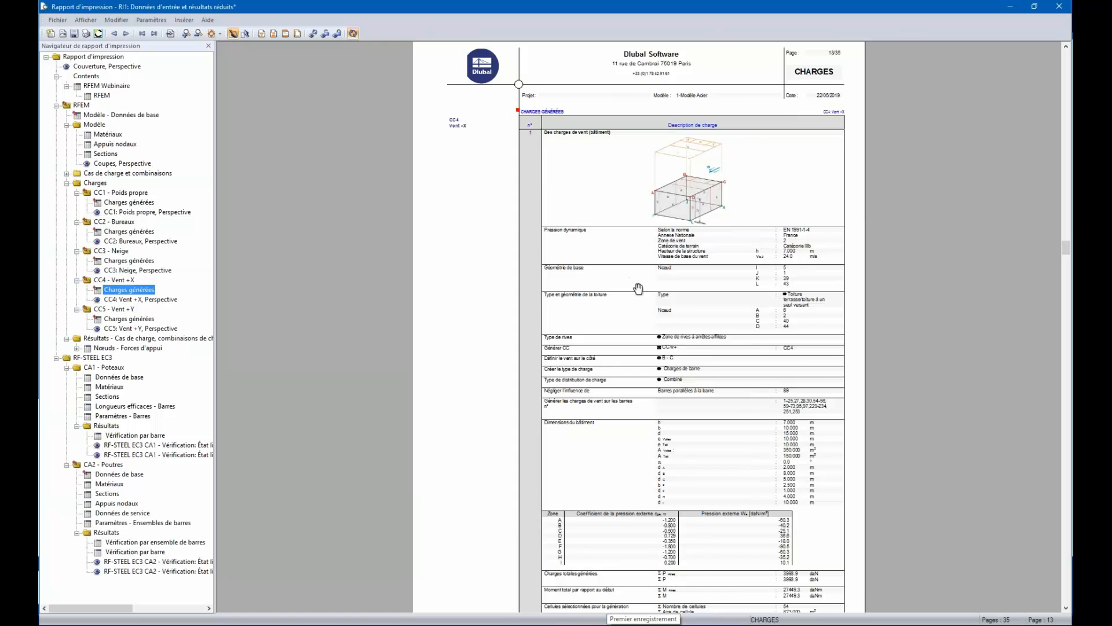
scroll(637, 287, "down", 2)
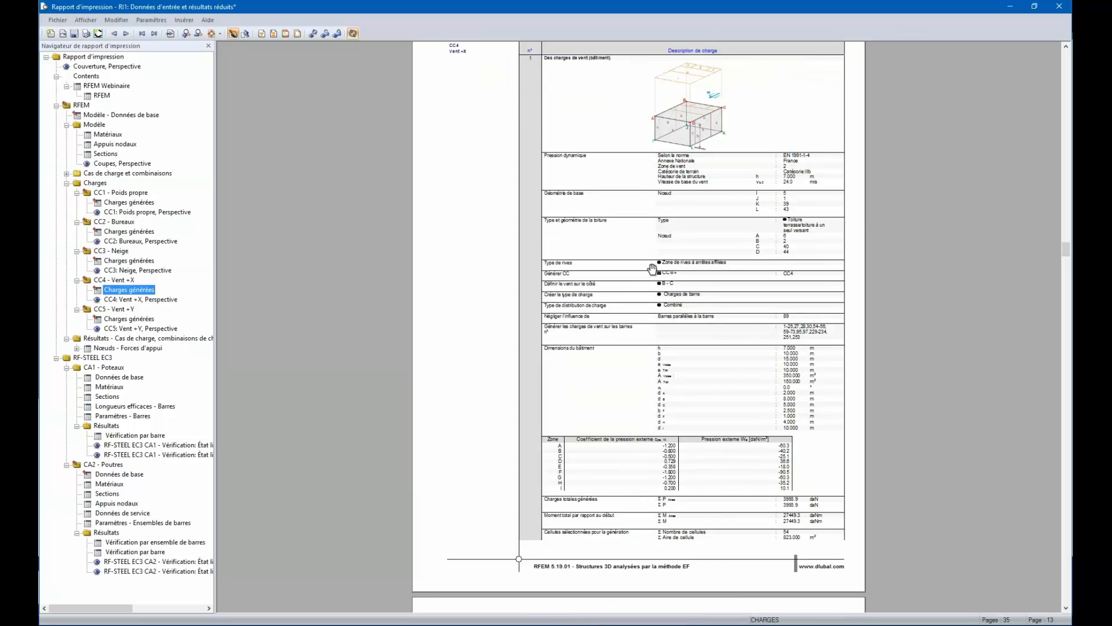
scroll(698, 140, "up", 1, "ctrl")
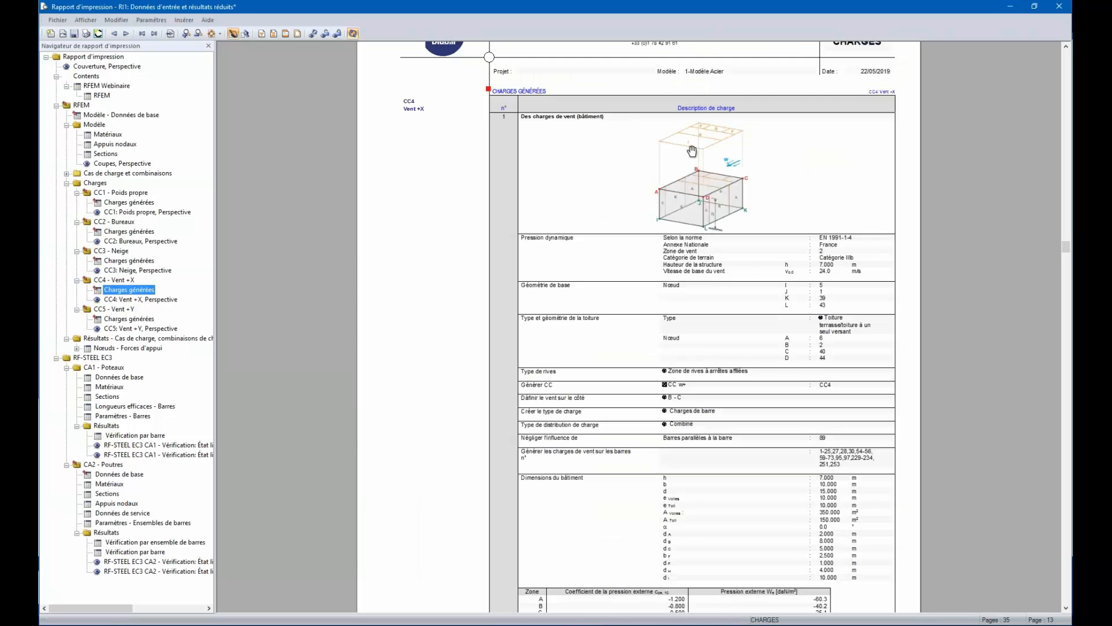
scroll(693, 153, "up", 1)
scroll(692, 169, "up", 1, "ctrl")
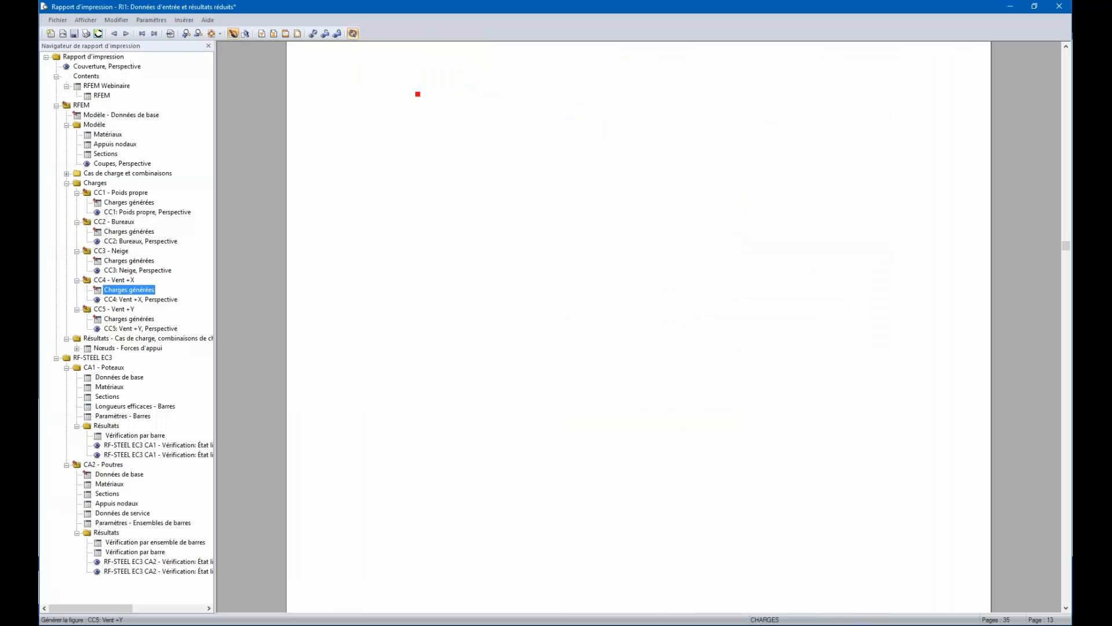
scroll(649, 324, "down", 5)
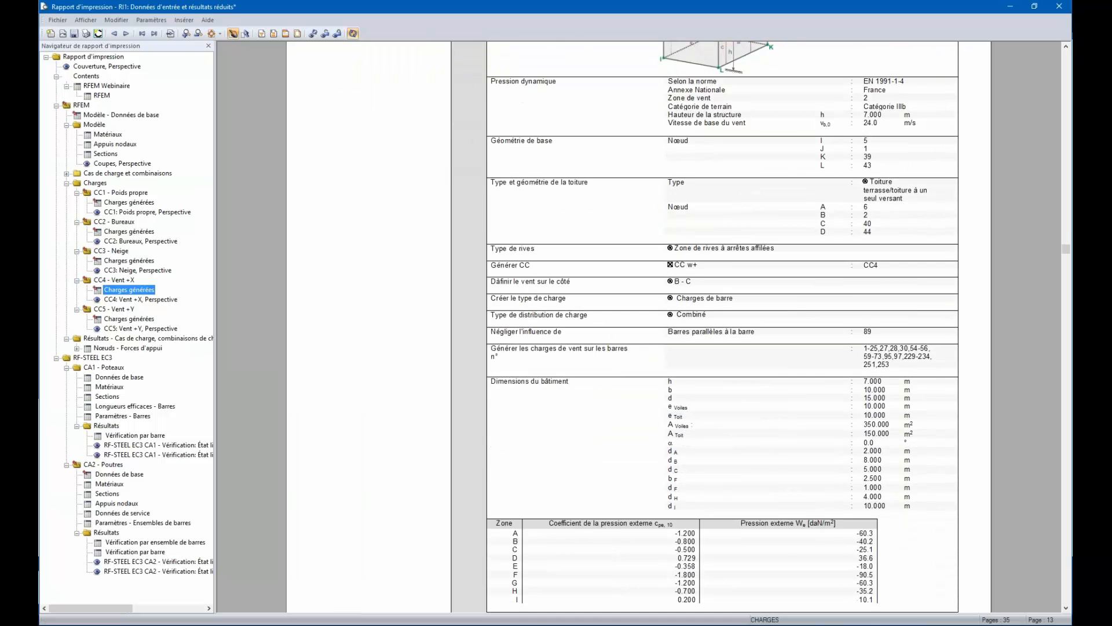
scroll(723, 328, "down", 2)
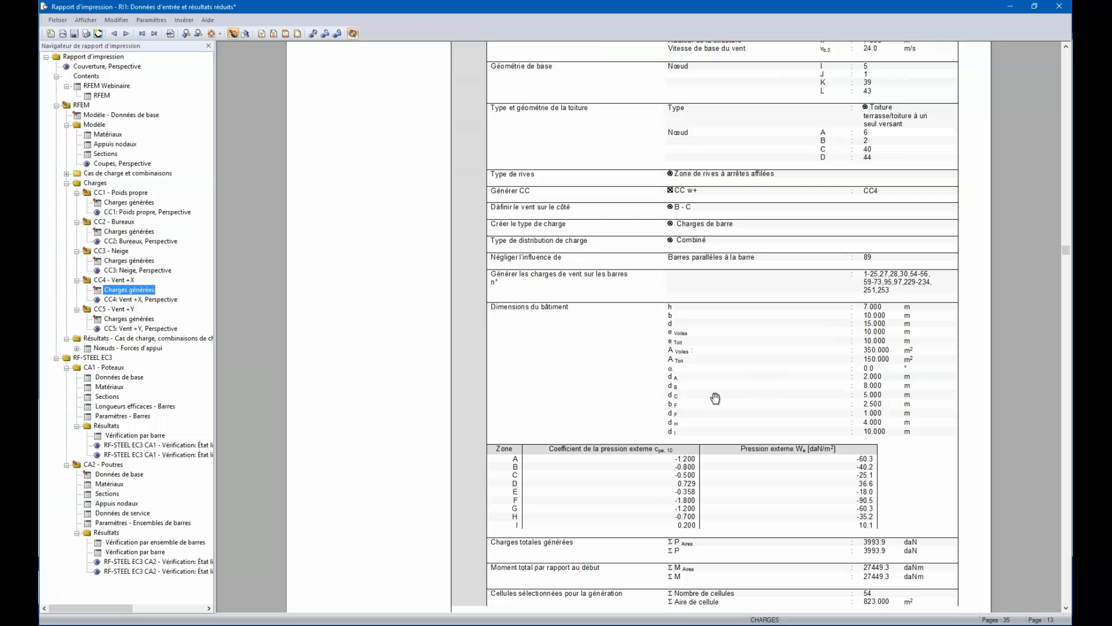
scroll(655, 463, "up", 2)
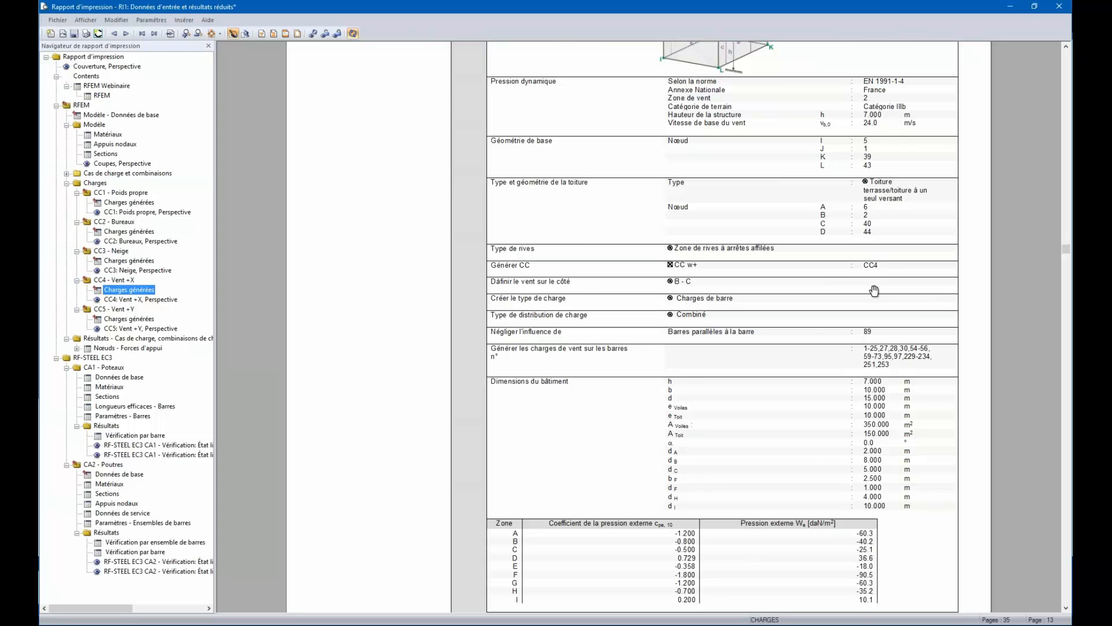
scroll(874, 290, "down", 4)
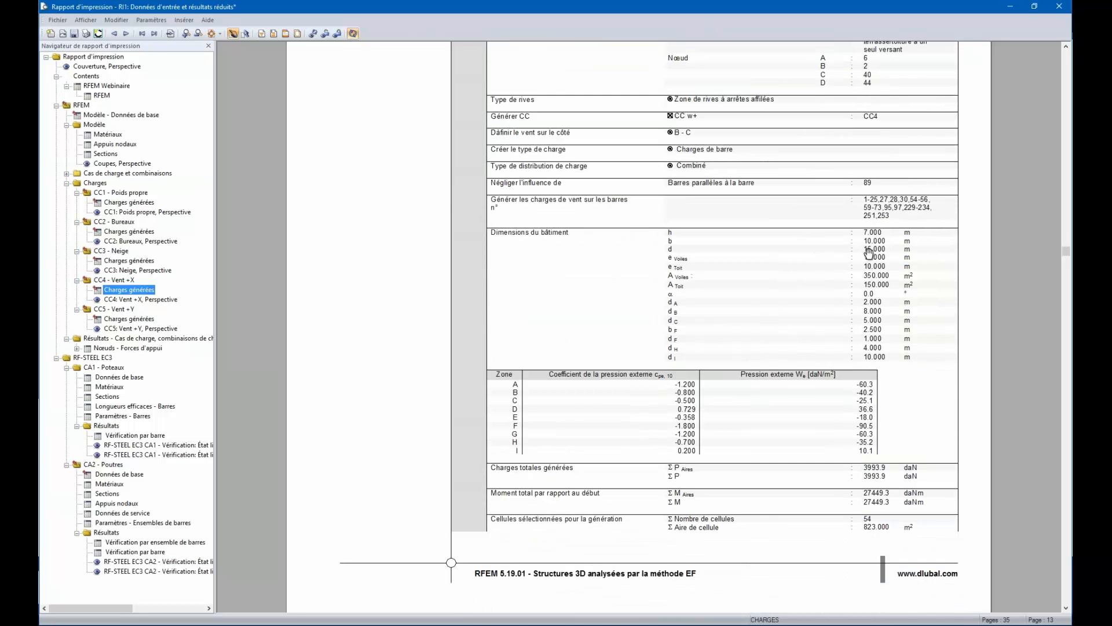
scroll(793, 313, "down", 3)
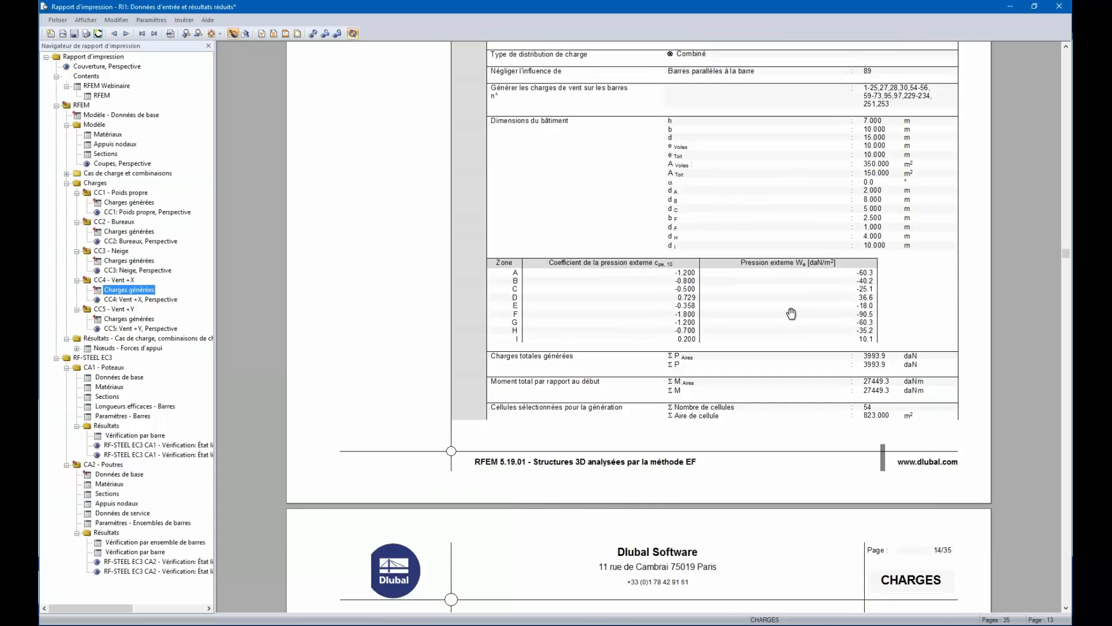
scroll(753, 278, "down", 2)
scroll(672, 269, "down", 1)
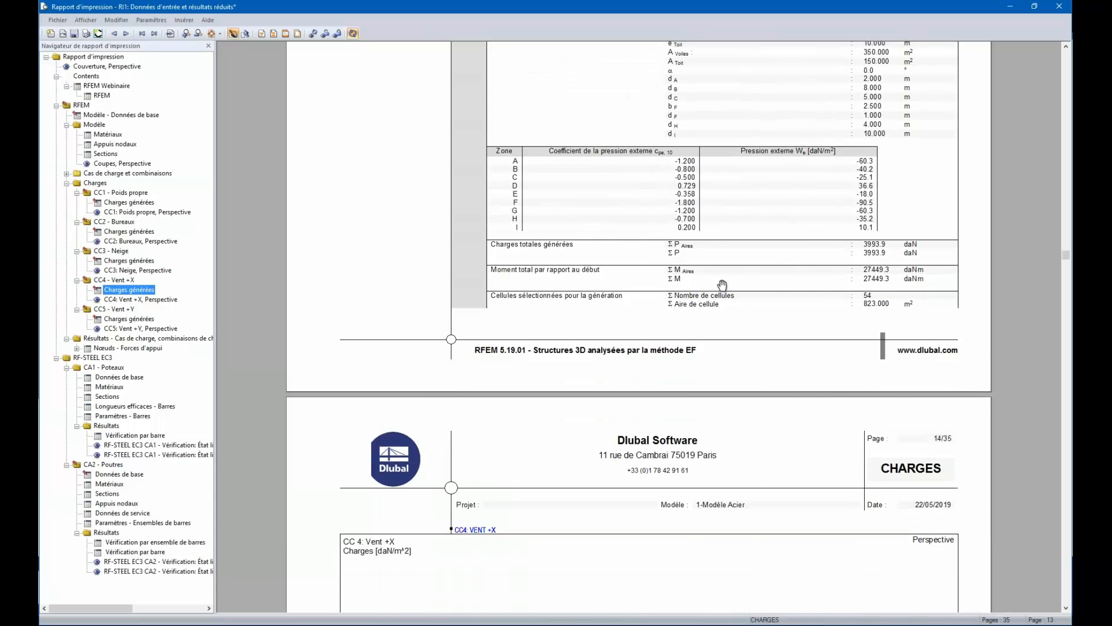
Step: Review the CC4 - Vent +X load graphic and the generated wind load data of CC5 - Vent +Y
scroll(722, 284, "down", 12)
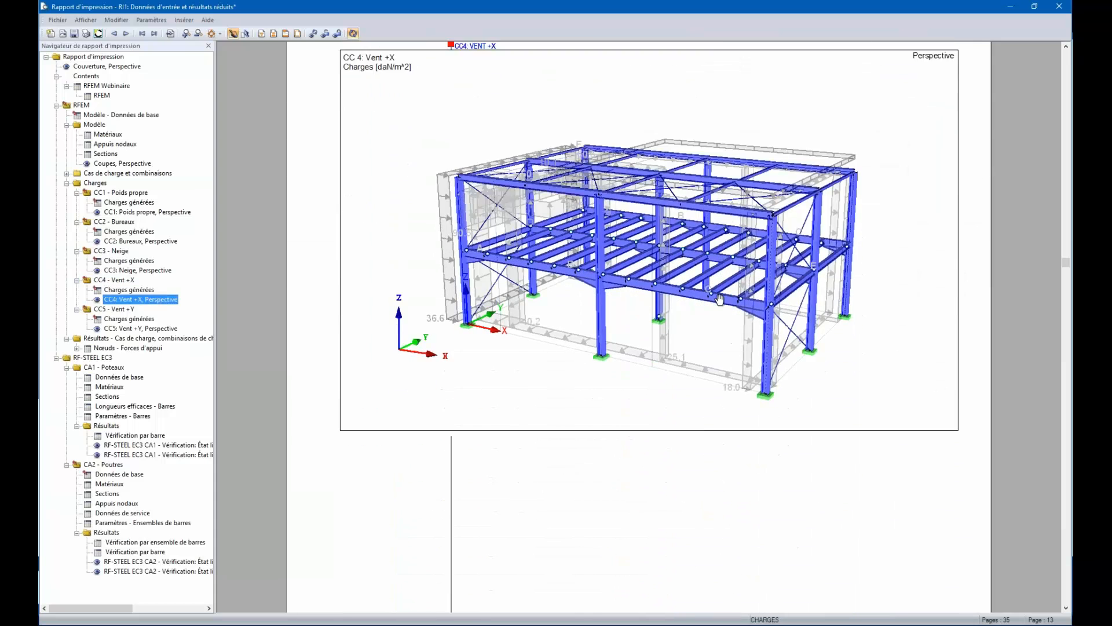
scroll(720, 299, "down", 11)
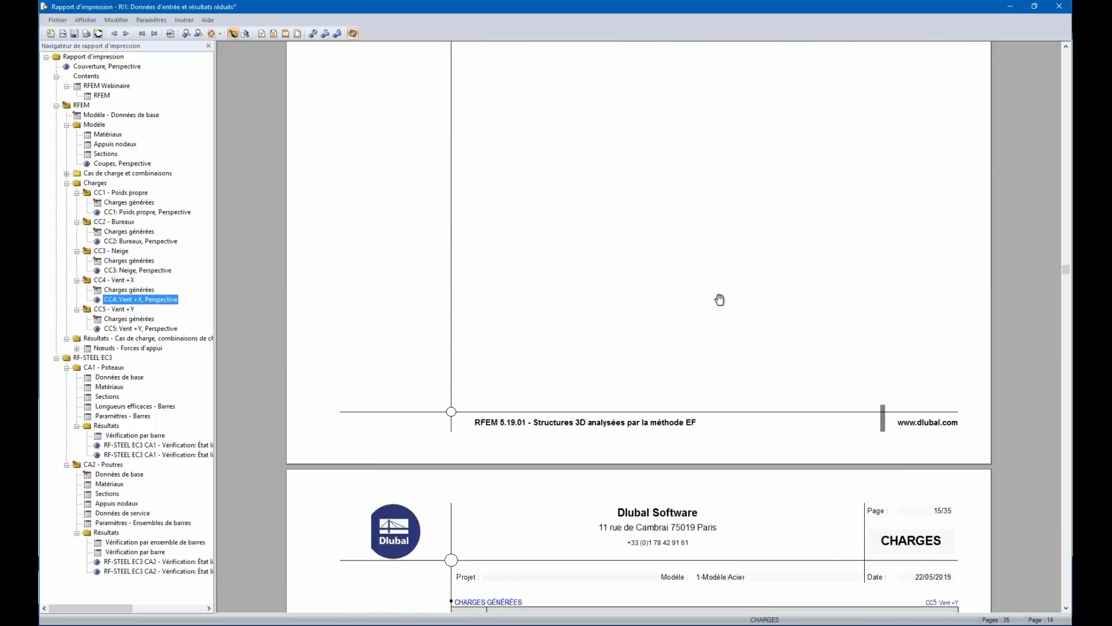
scroll(719, 299, "down", 12)
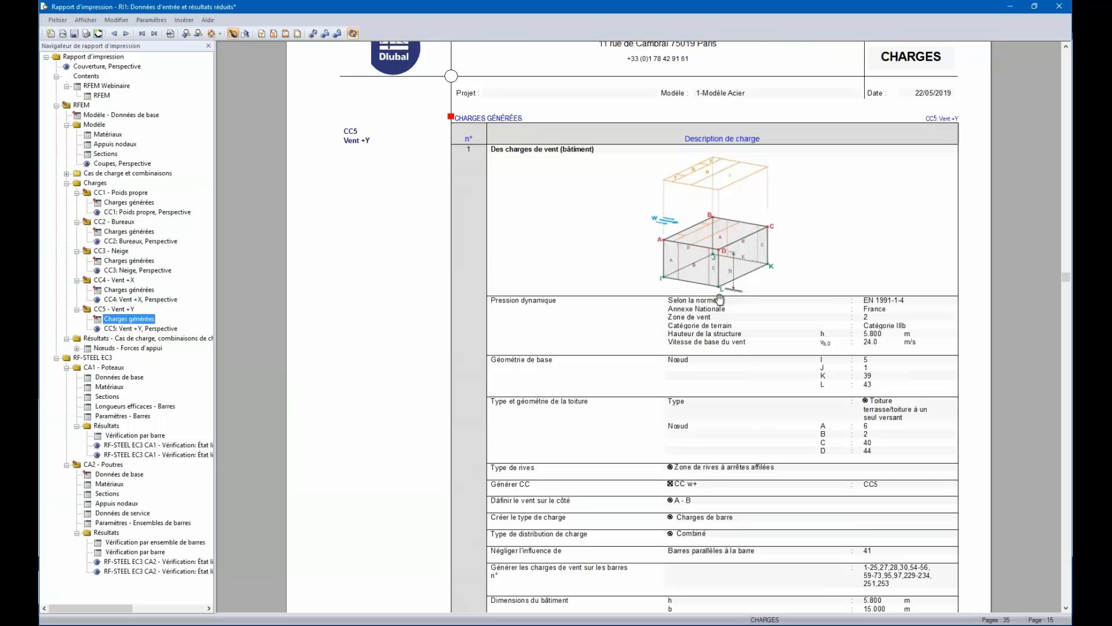
scroll(719, 299, "down", 1)
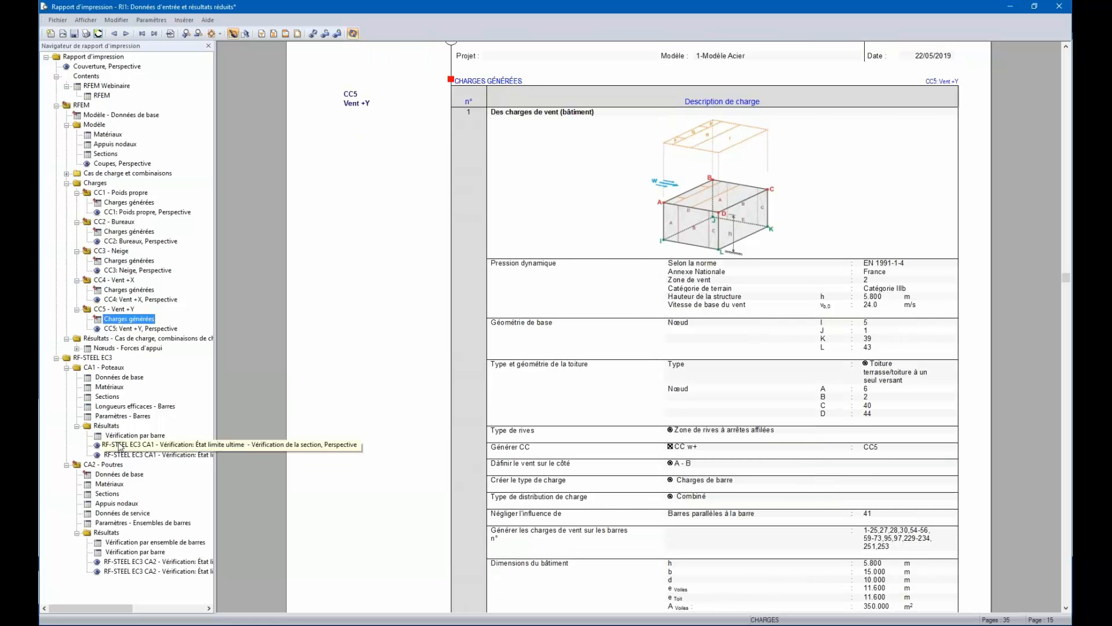
Step: Select the four RF-STEEL EC3 verification graphics of CA1 and CA2 and set their properties to no colour scale (Aucune échelle de couleurs)
left_click(119, 445)
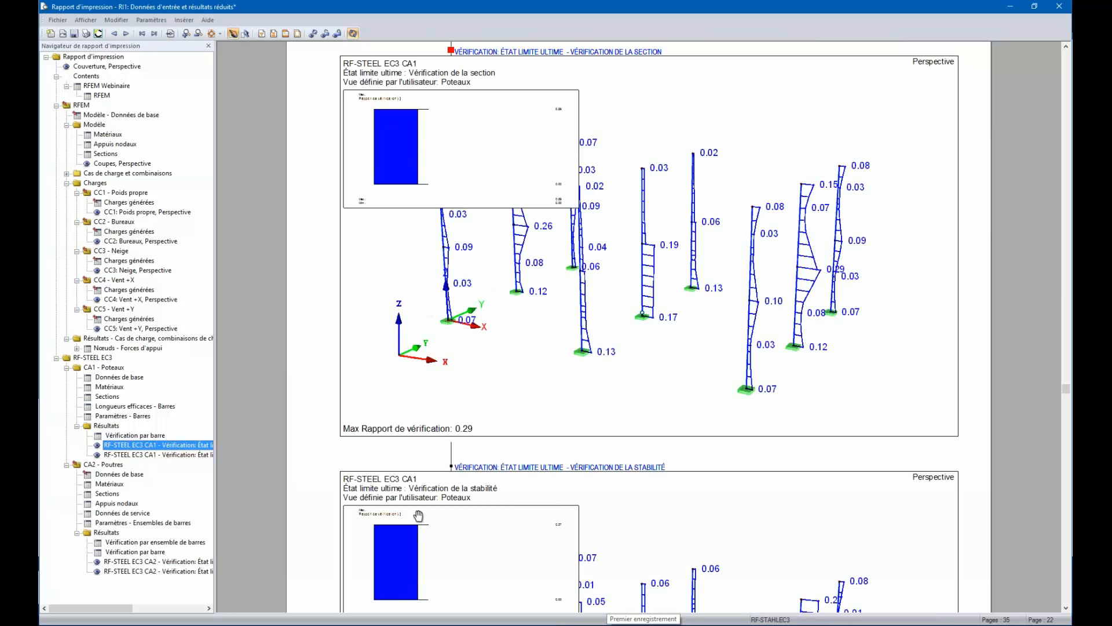
left_click(152, 454, "ctrl")
left_click(152, 562, "ctrl")
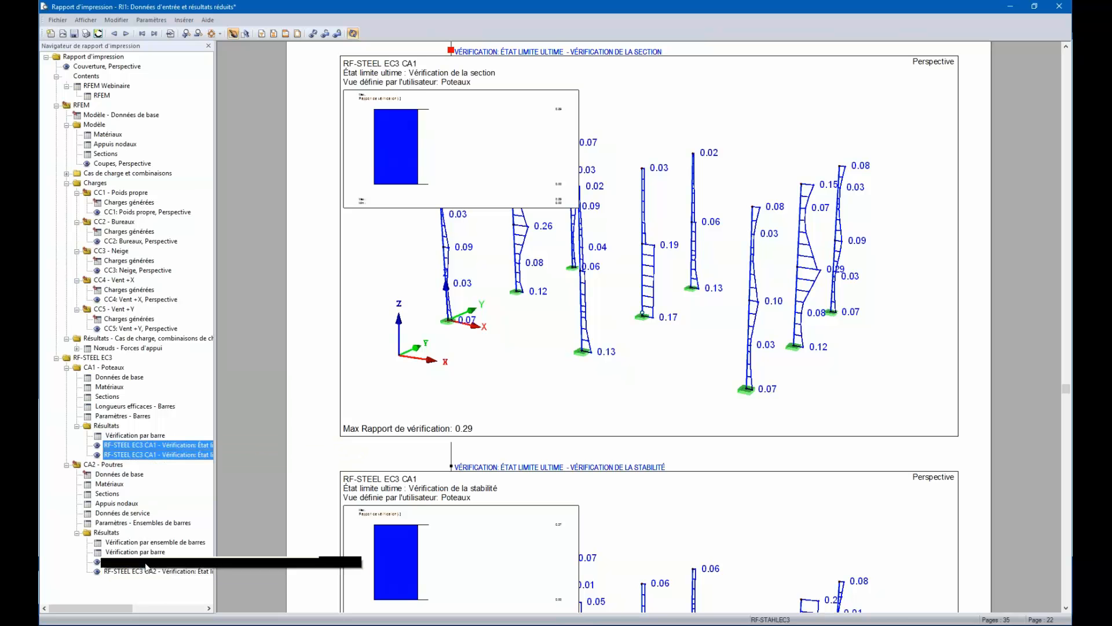
left_click(152, 571, "ctrl")
right_click(416, 142)
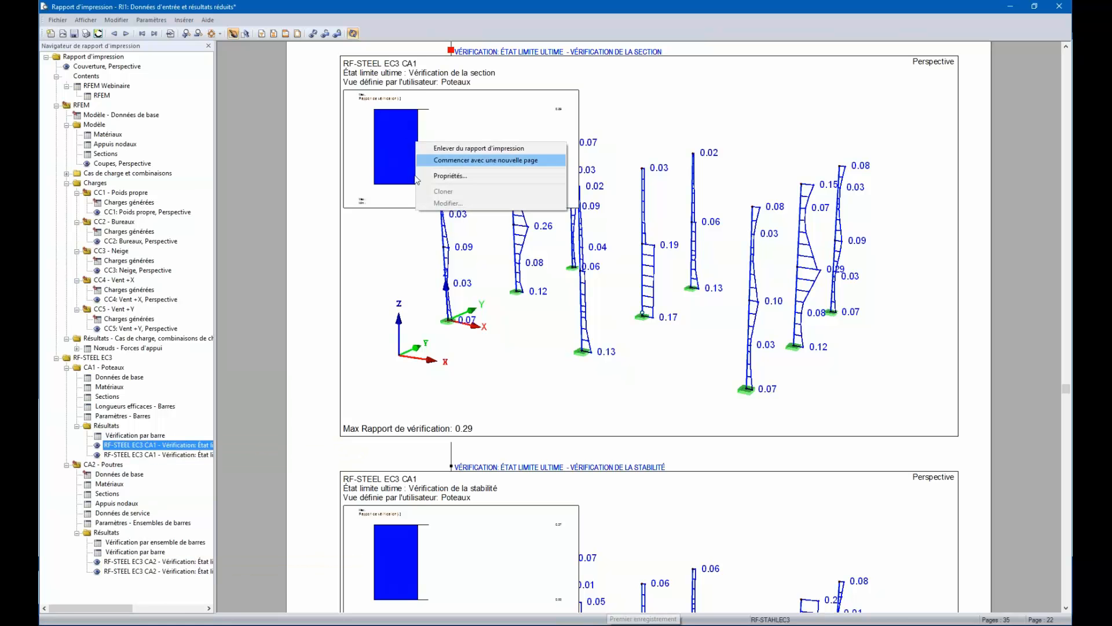
left_click(144, 454, "ctrl")
left_click(146, 562, "ctrl")
left_click(145, 571, "ctrl")
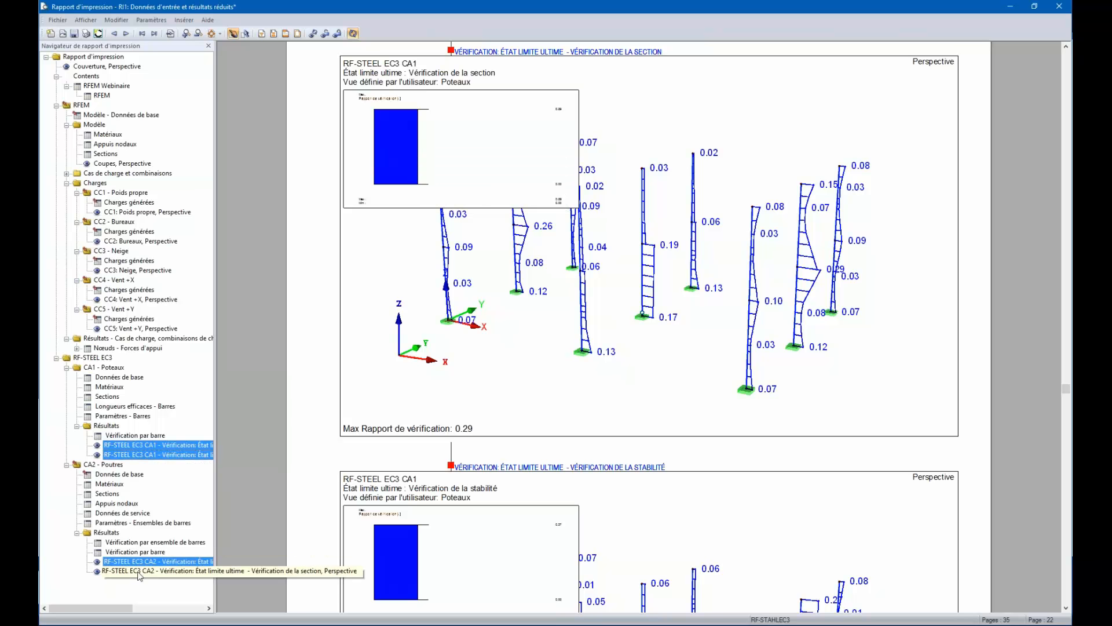
right_click(146, 563)
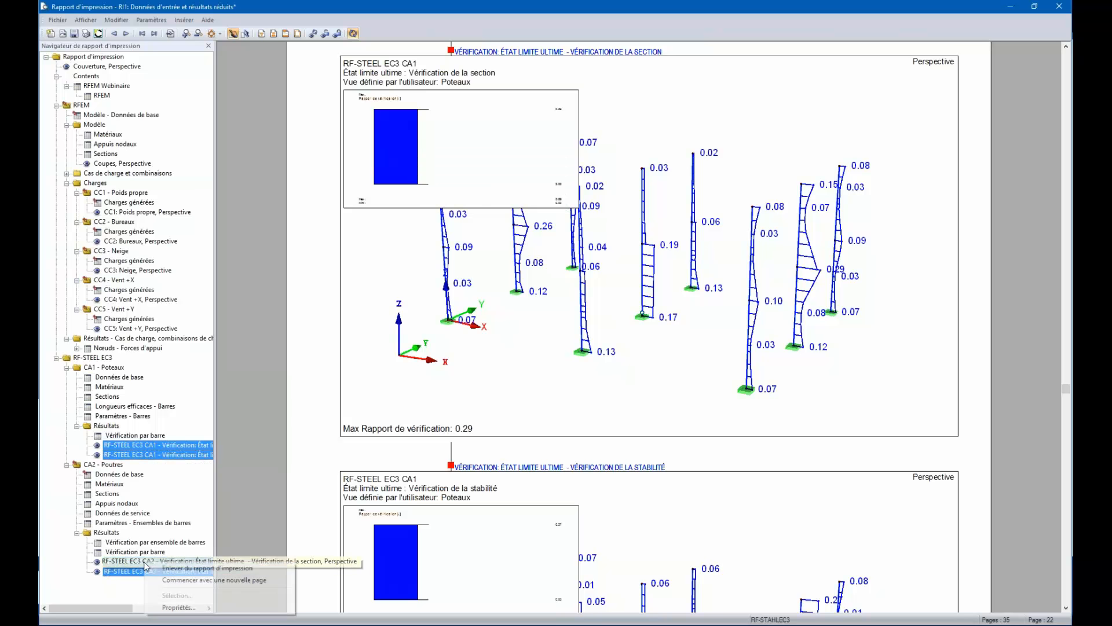
left_click(184, 608)
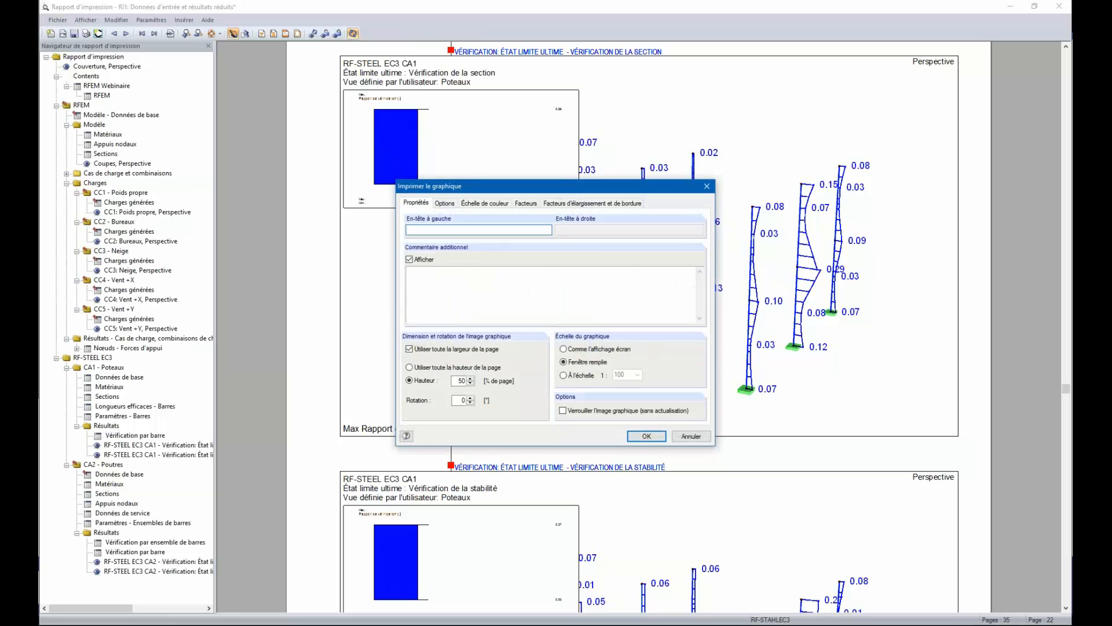
left_click(482, 203)
left_click(410, 230)
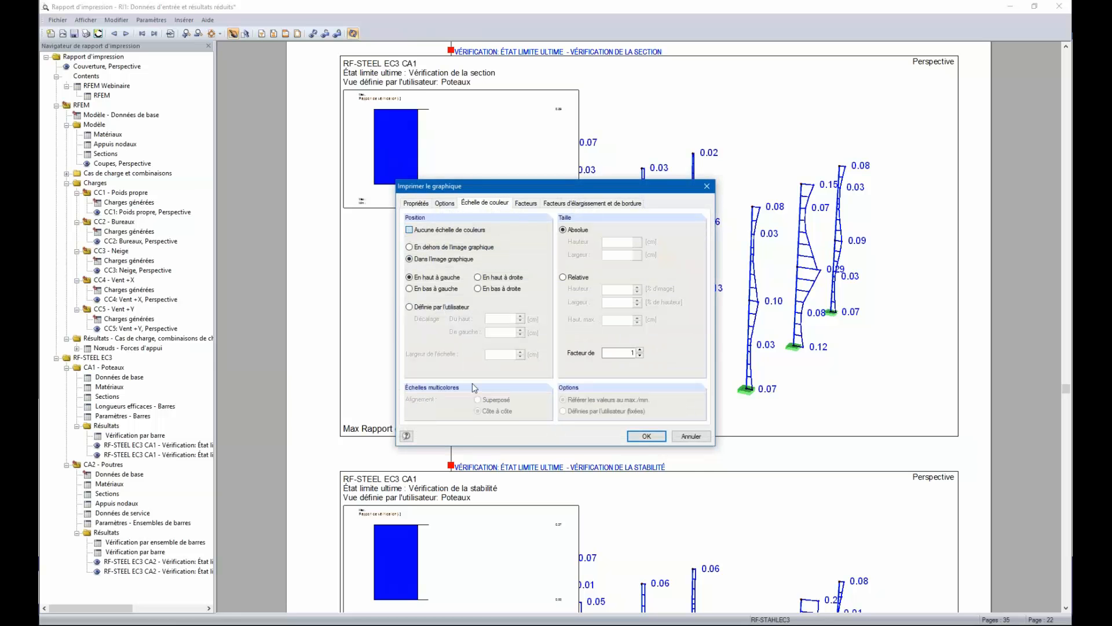
left_click(660, 438)
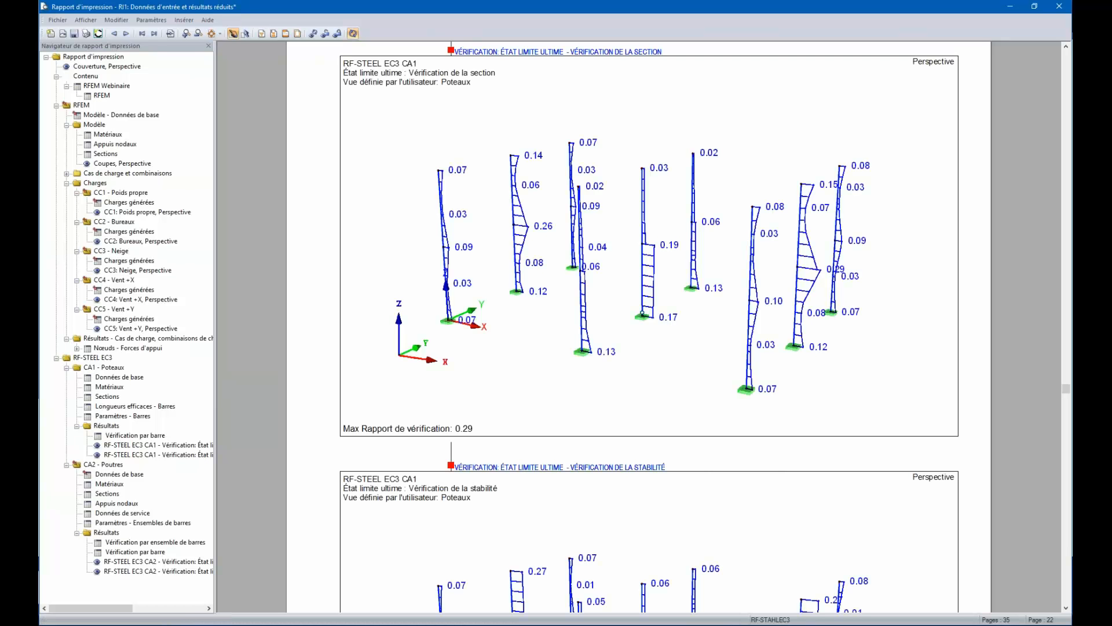
Step: Review the section and stability verification graphics of RF-STEEL EC3 CA1 - Poteaux in the report
scroll(532, 218, "down", 10)
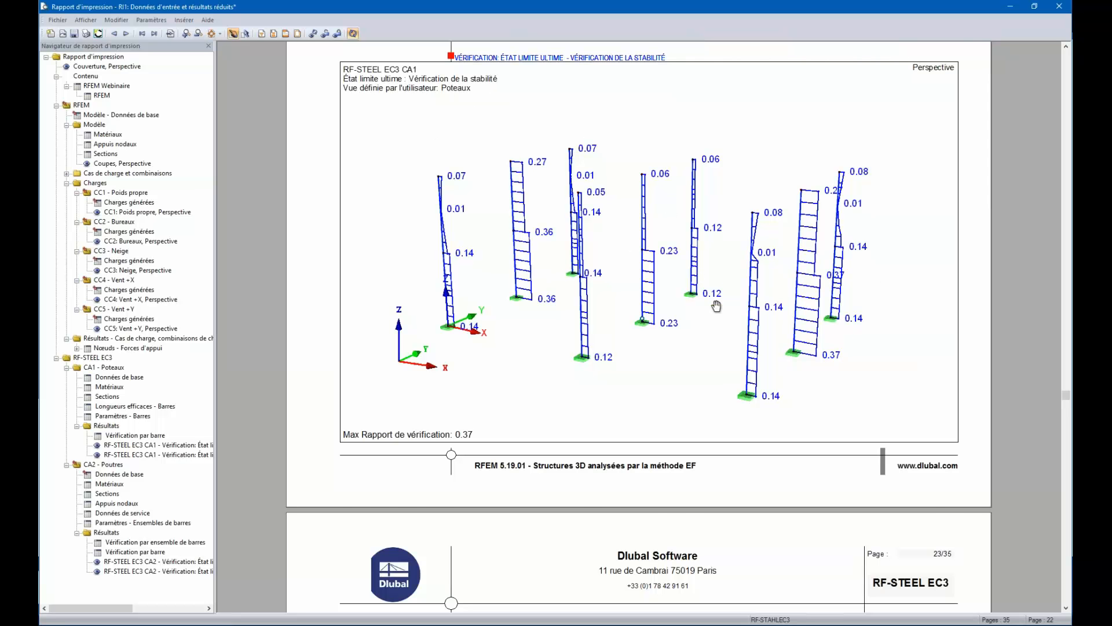
scroll(652, 380, "up", 2)
scroll(653, 379, "up", 14)
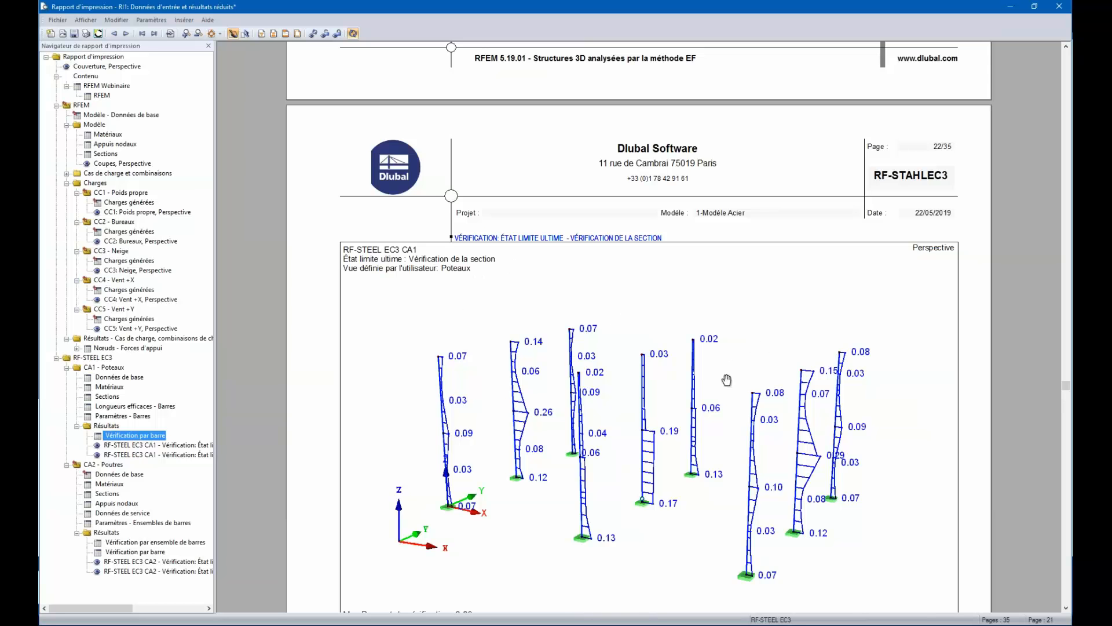
scroll(727, 384, "down", 5)
scroll(506, 388, "down", 1)
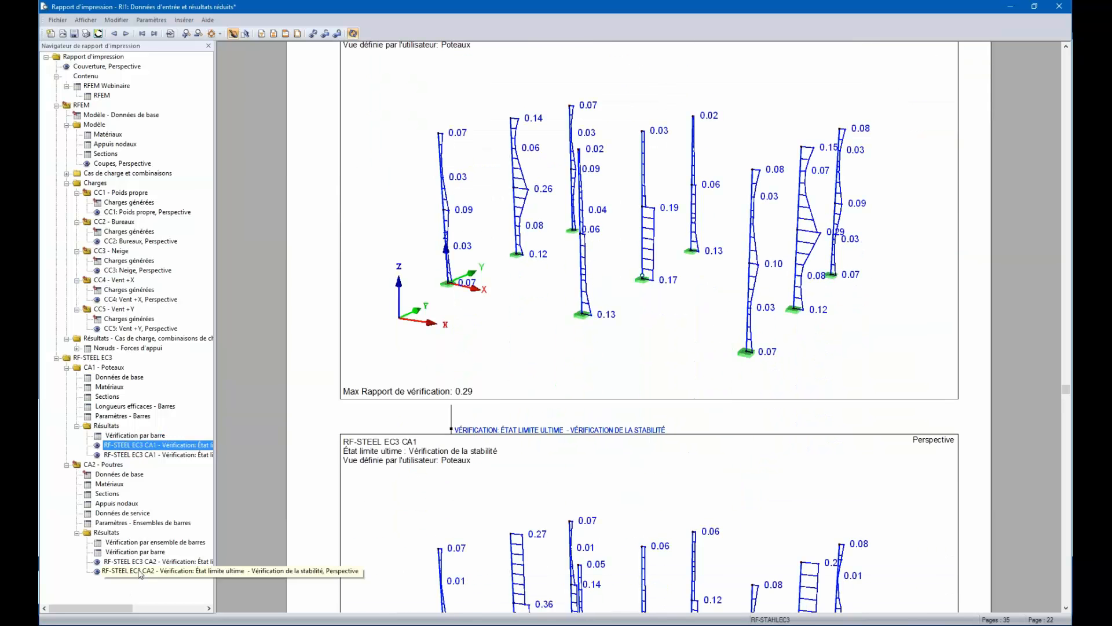
scroll(562, 285, "down", 20)
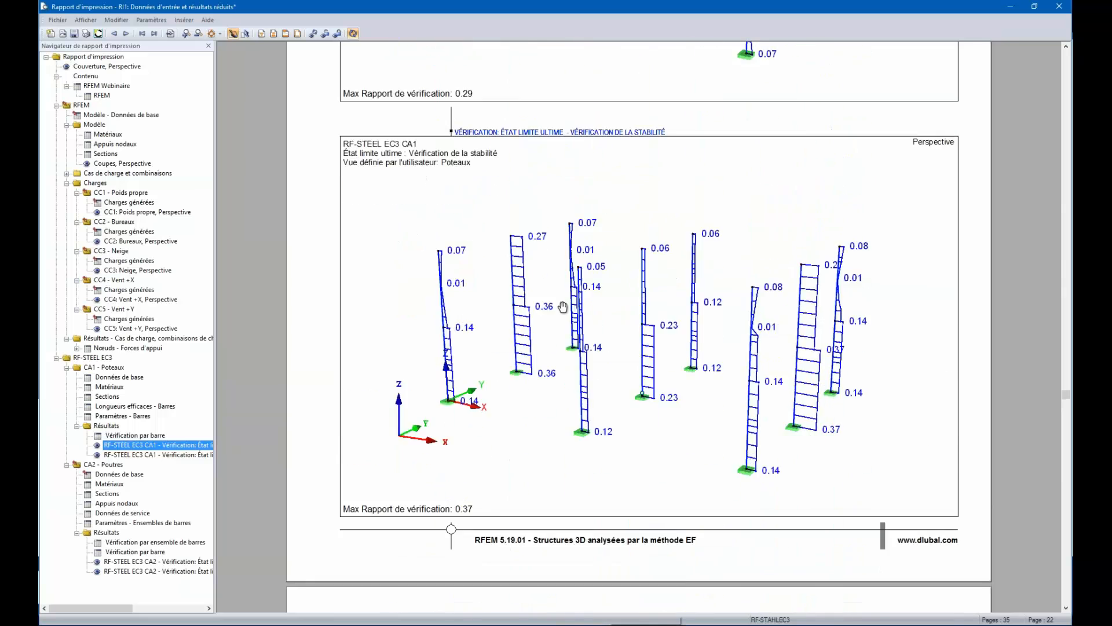
Step: Examine the CA2 - Poutres tables with the member set parameters and the verifications by member set and by member
scroll(562, 324, "down", 20)
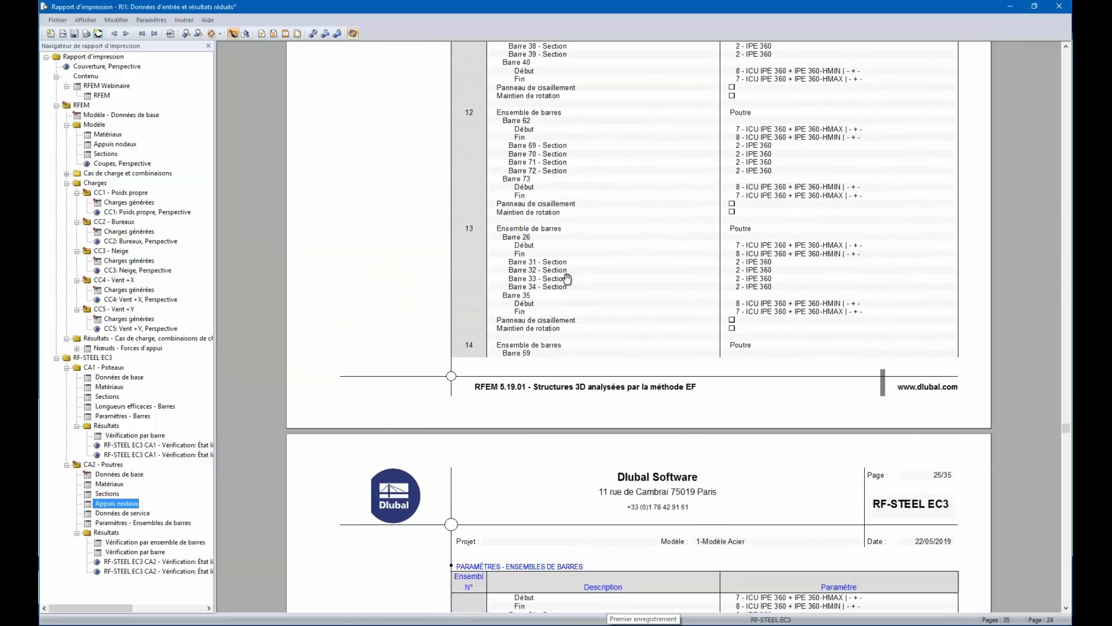
scroll(633, 310, "down", 10)
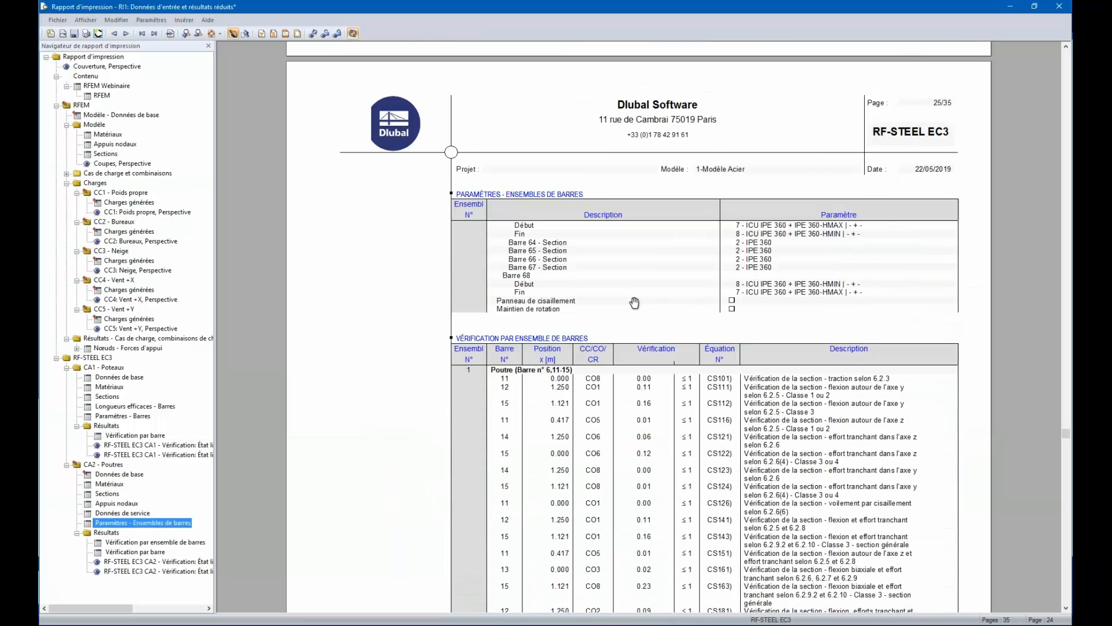
scroll(634, 302, "down", 10)
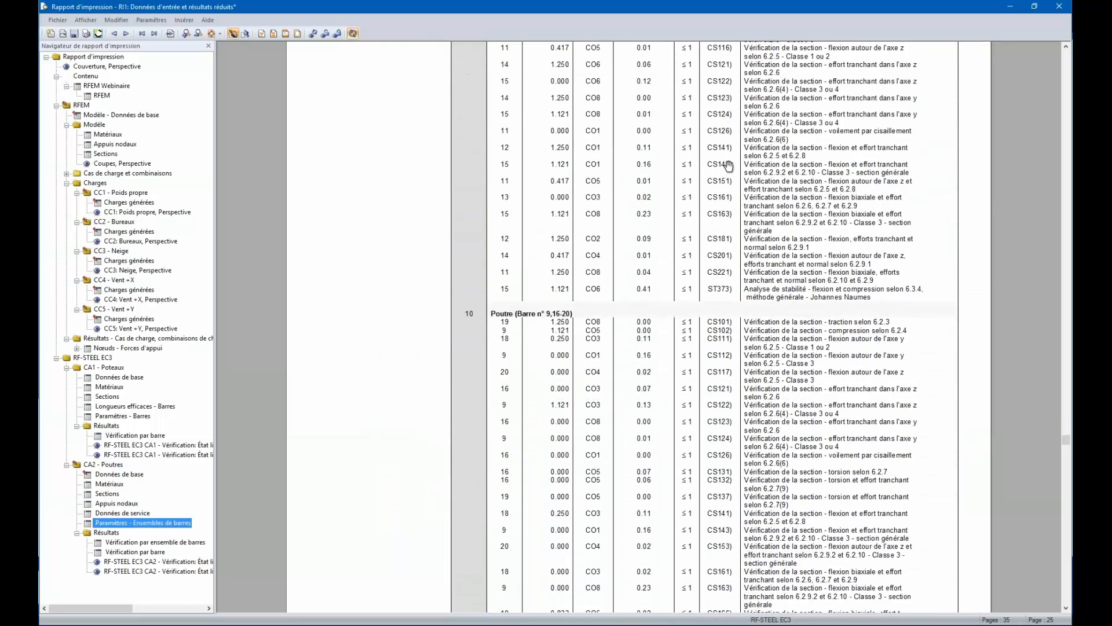
scroll(728, 166, "down", 15)
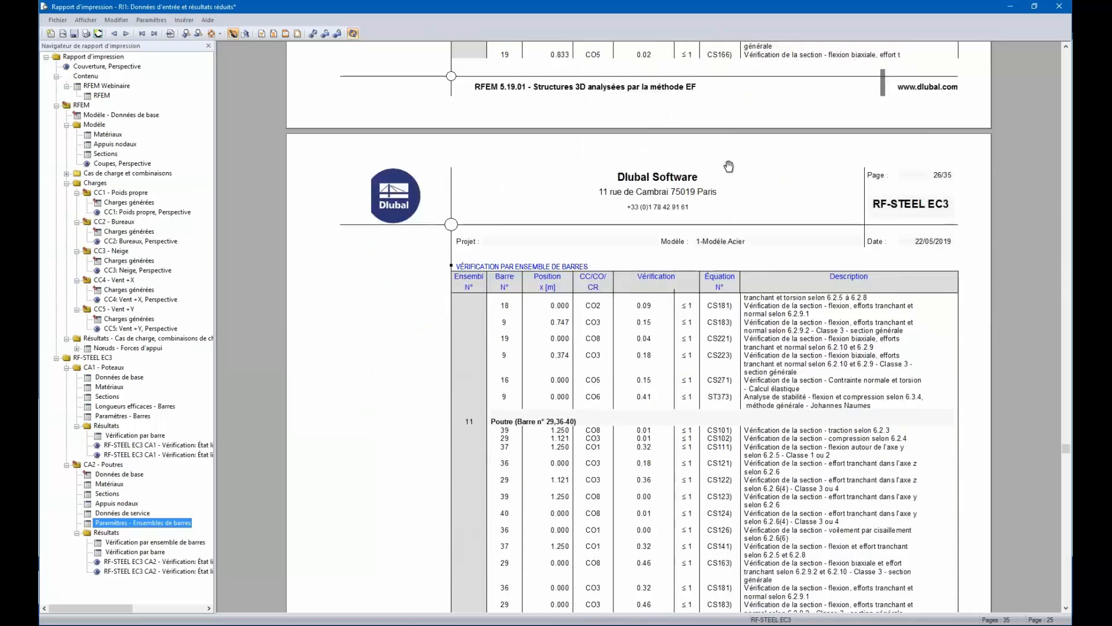
scroll(728, 166, "down", 20)
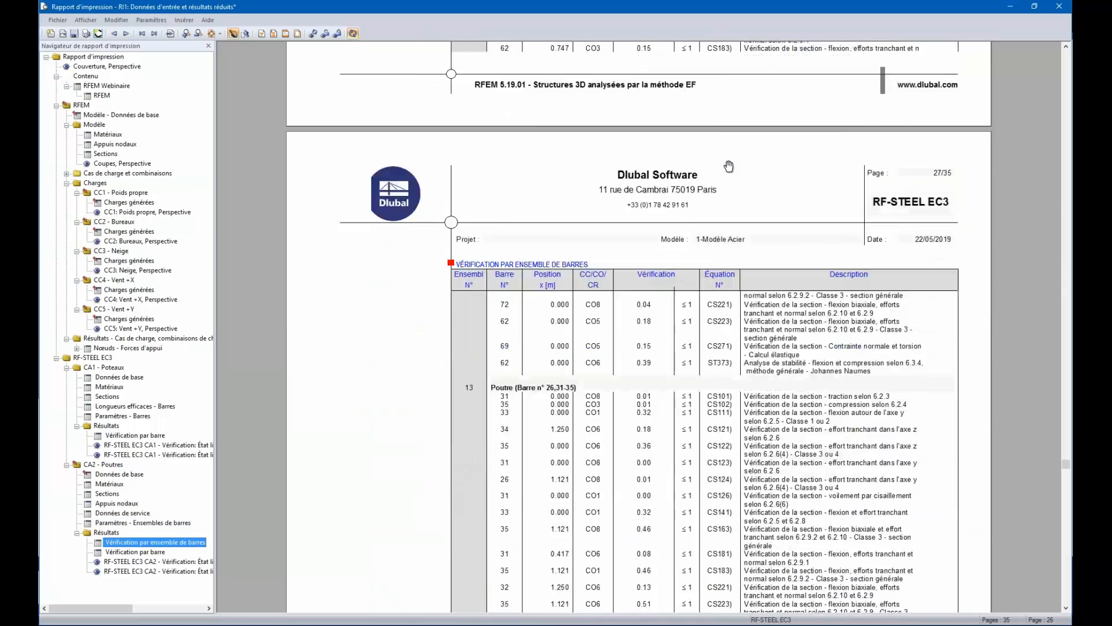
scroll(728, 166, "down", 20)
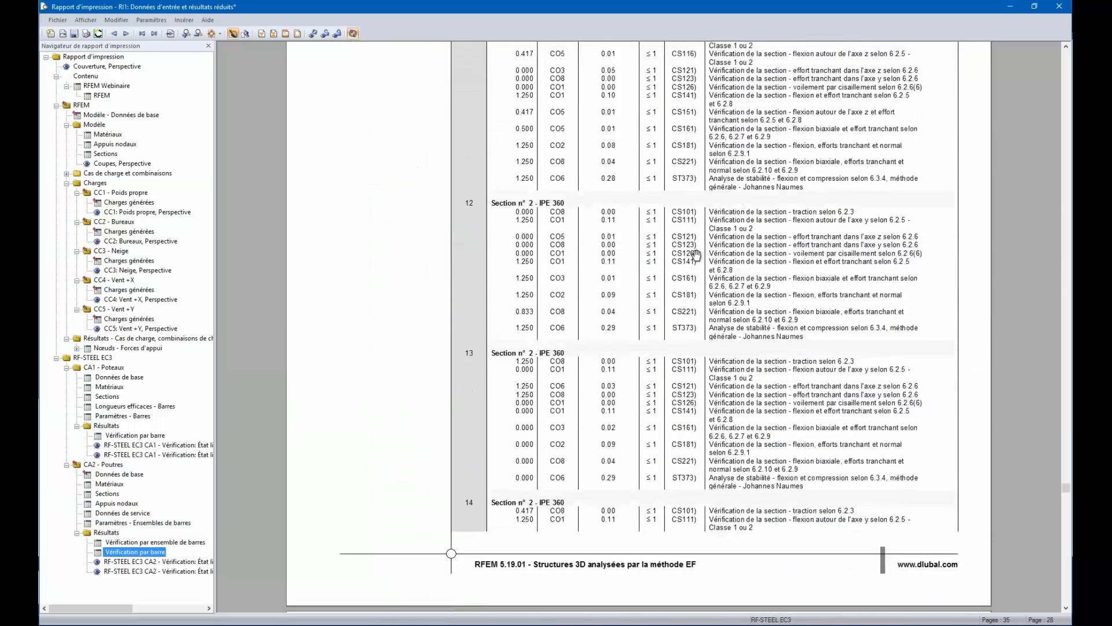
scroll(695, 255, "down", 20)
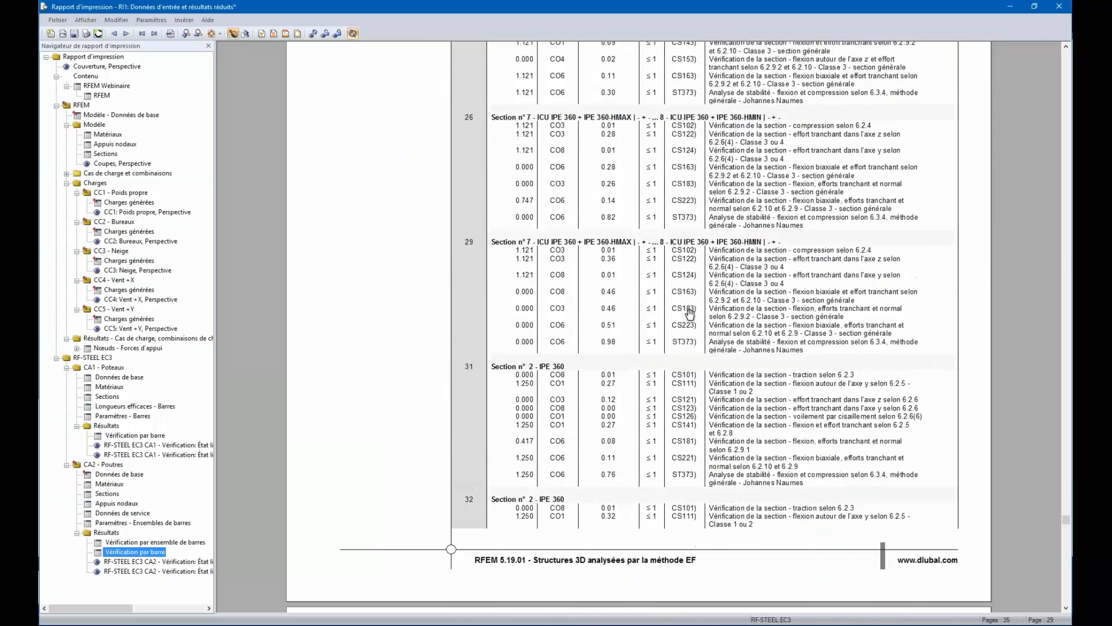
scroll(689, 313, "down", 20)
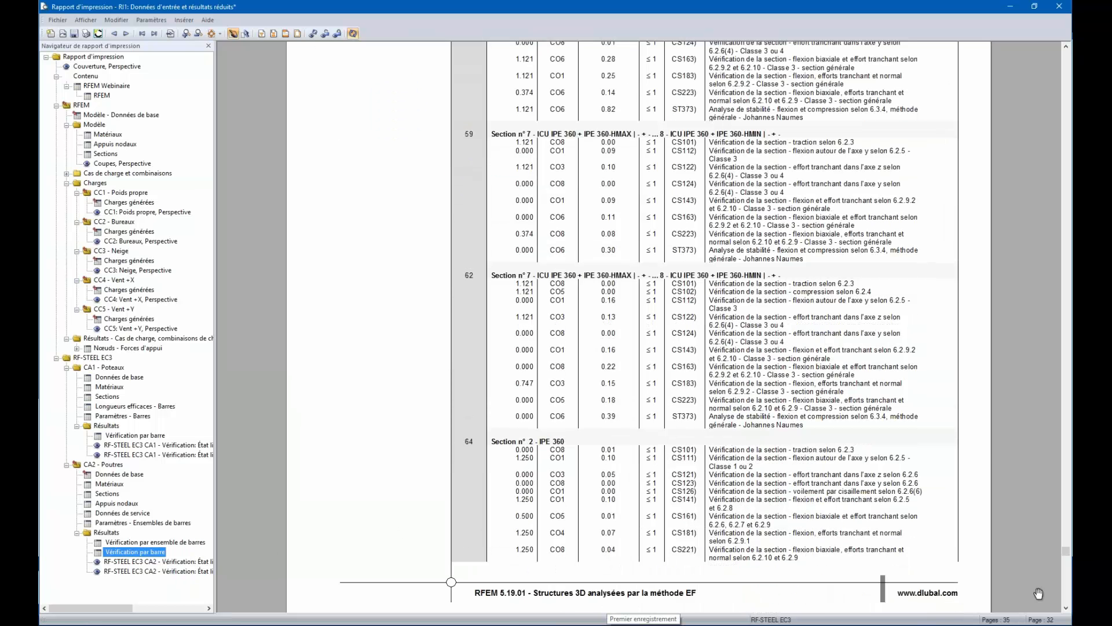
scroll(1066, 555, "down", 10)
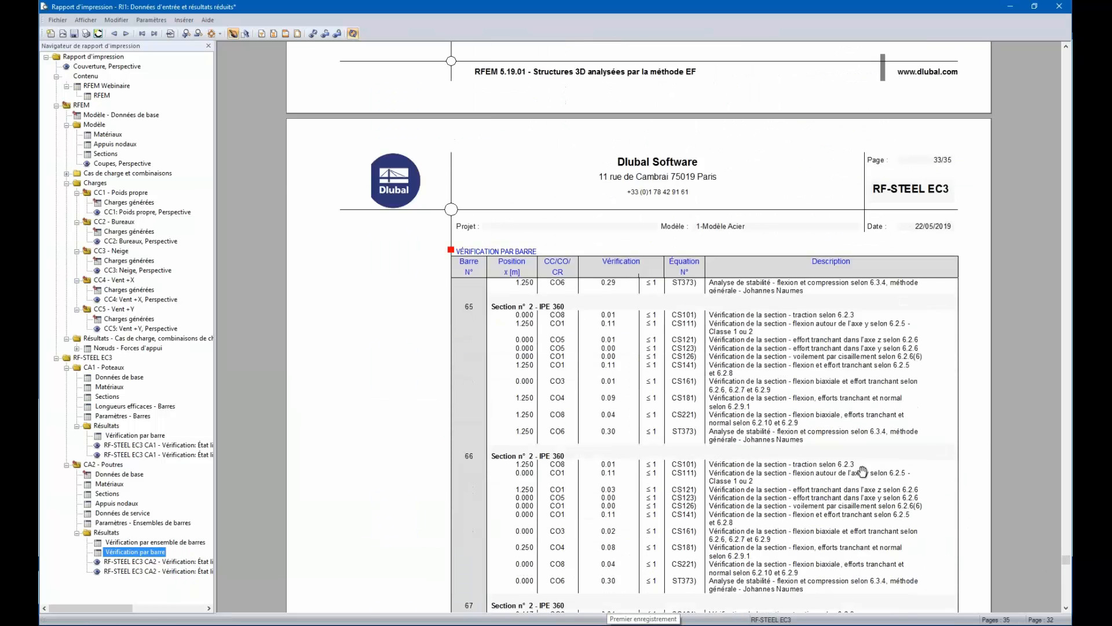
Step: Review the section and stability verification graphics of the main beams in CA2 - Poutres
left_click_drag(1068, 576, 1068, 600)
scroll(606, 349, "down", 4)
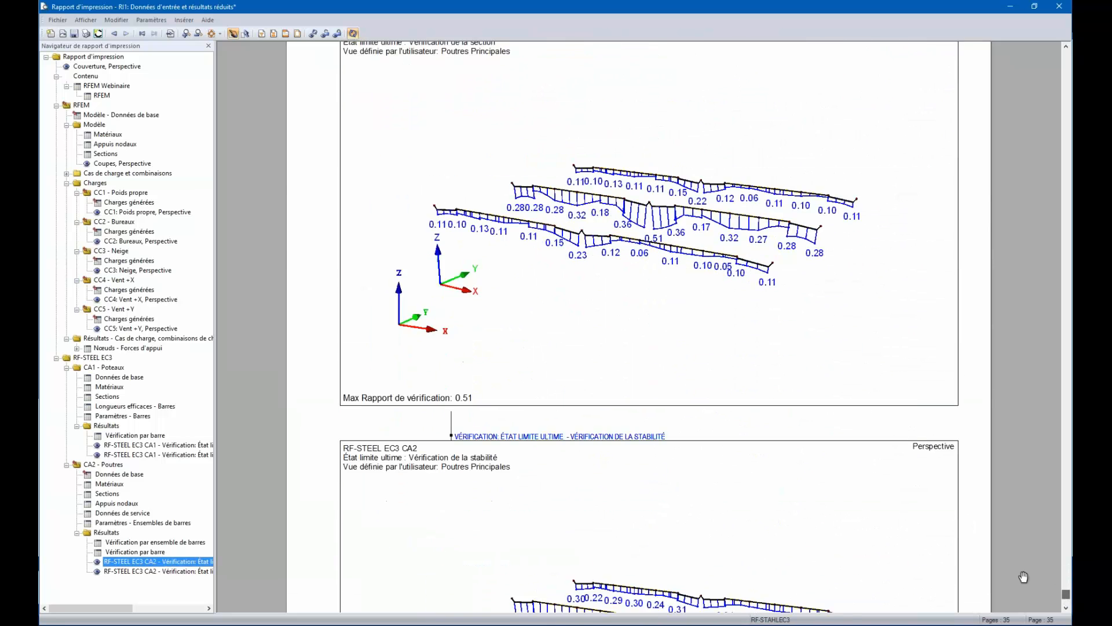
scroll(602, 393, "down", 1)
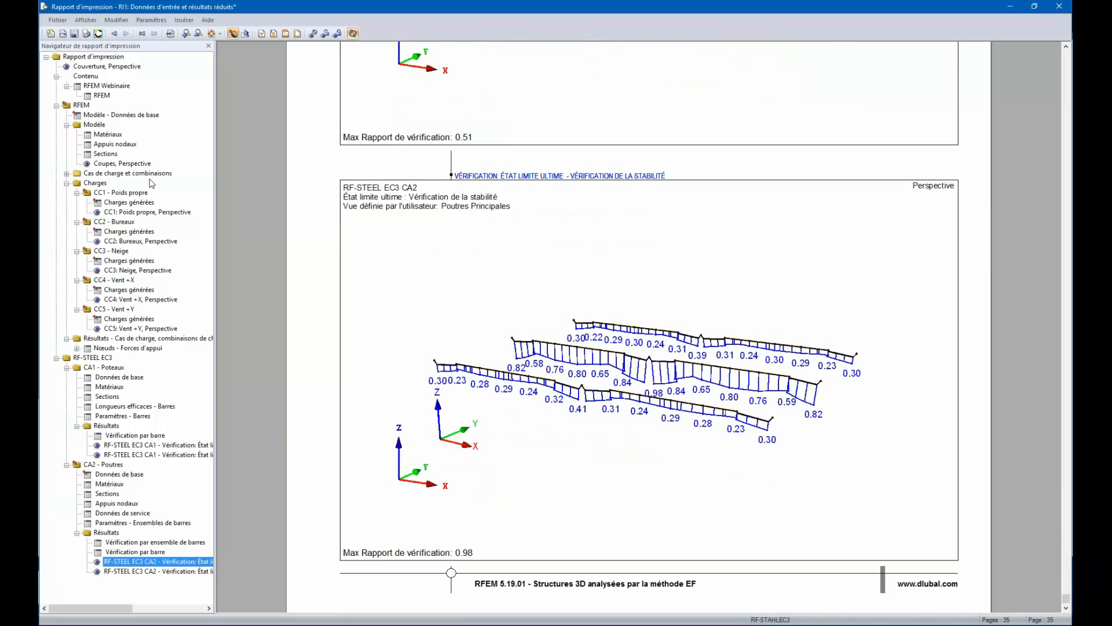
scroll(125, 174, "up", 2)
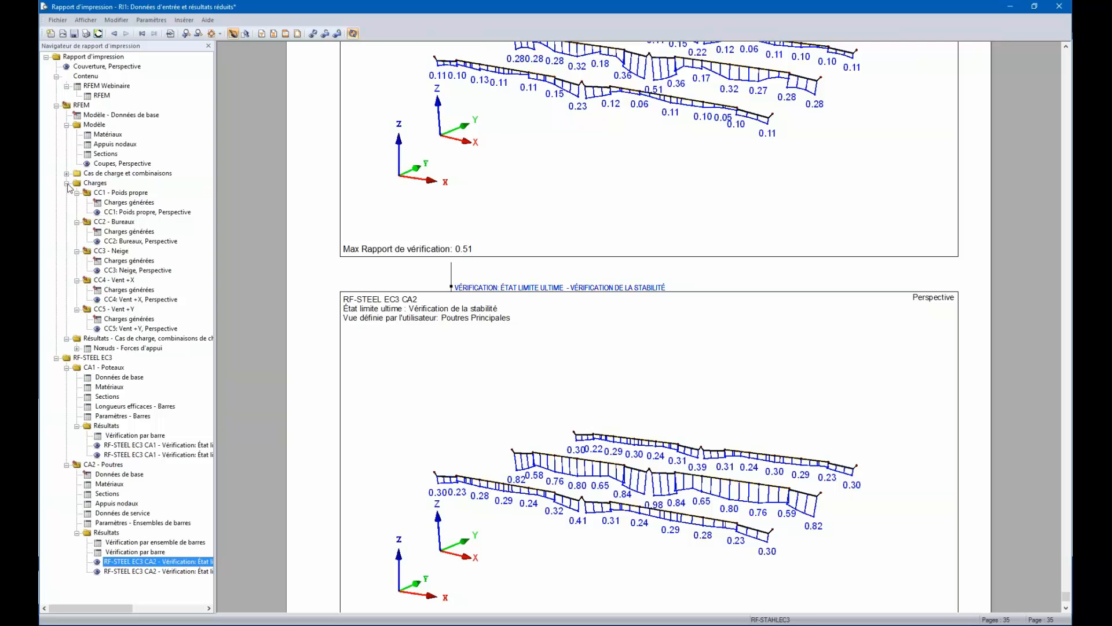
Step: Collapse the Charges chapter and examine the nodal support forces table for load cases CC1 to CC5 through its end
left_click(66, 183)
left_click(133, 202)
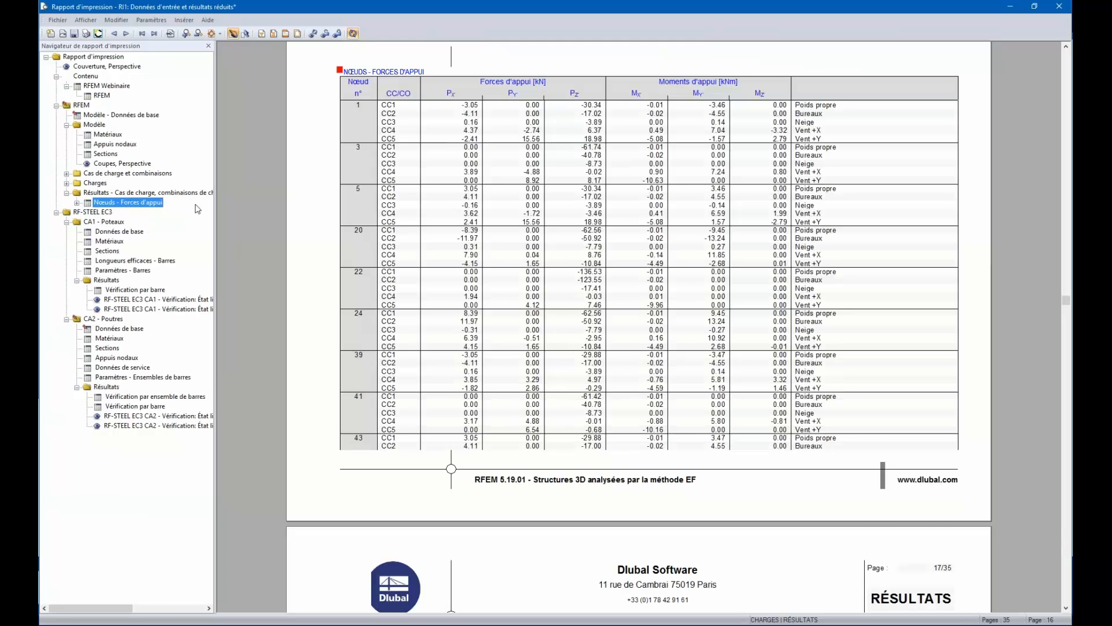
scroll(586, 284, "up", 3)
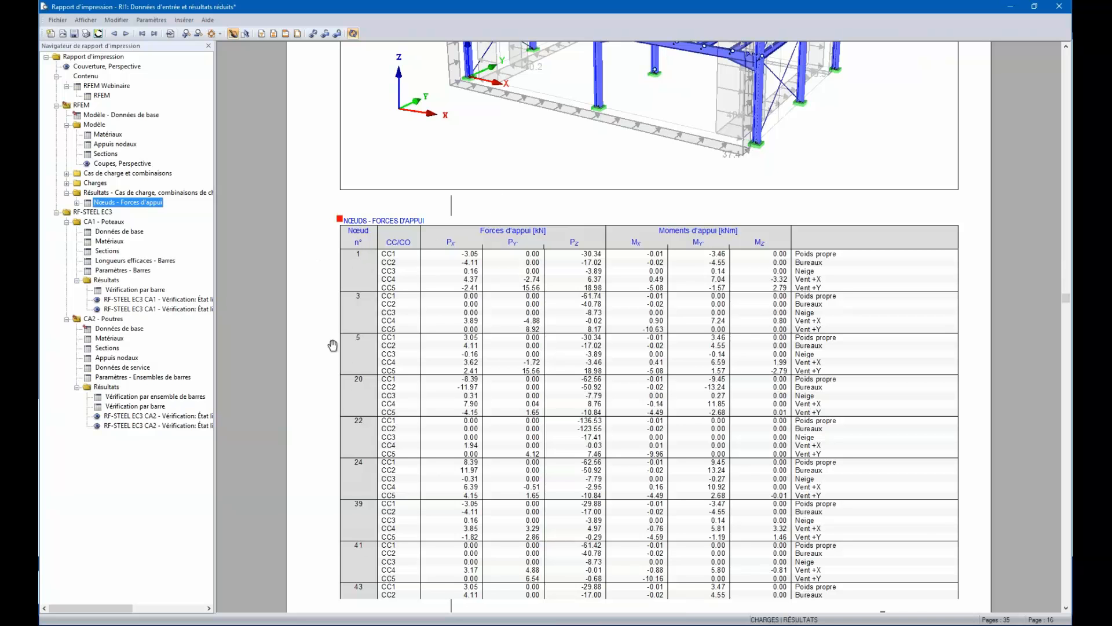
scroll(332, 345, "down", 1)
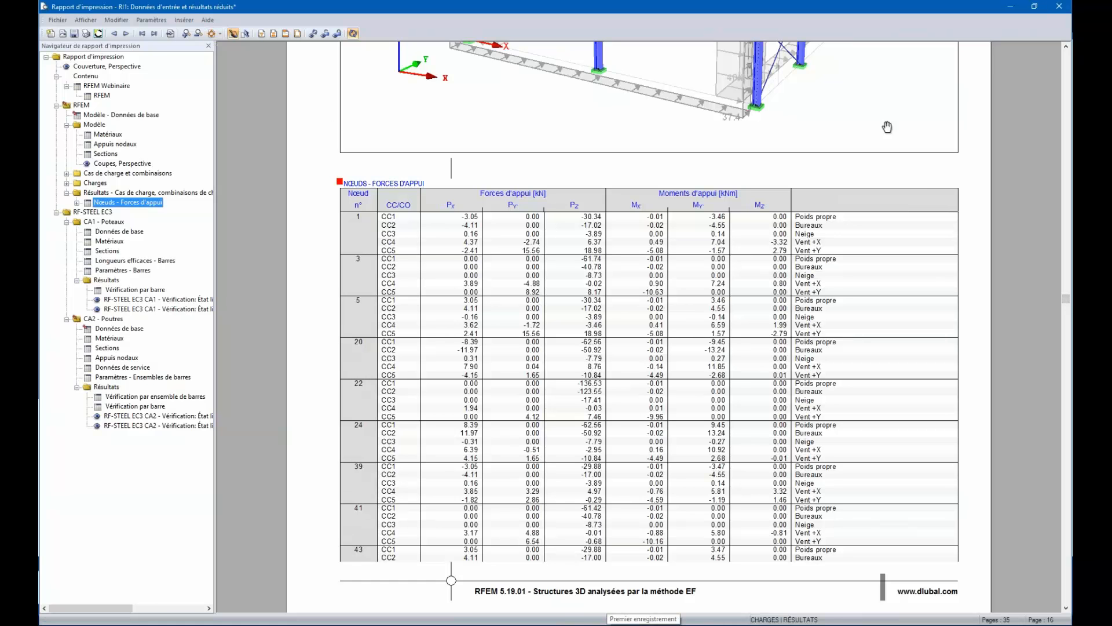
scroll(750, 255, "down", 1)
scroll(747, 255, "down", 1, "ctrl")
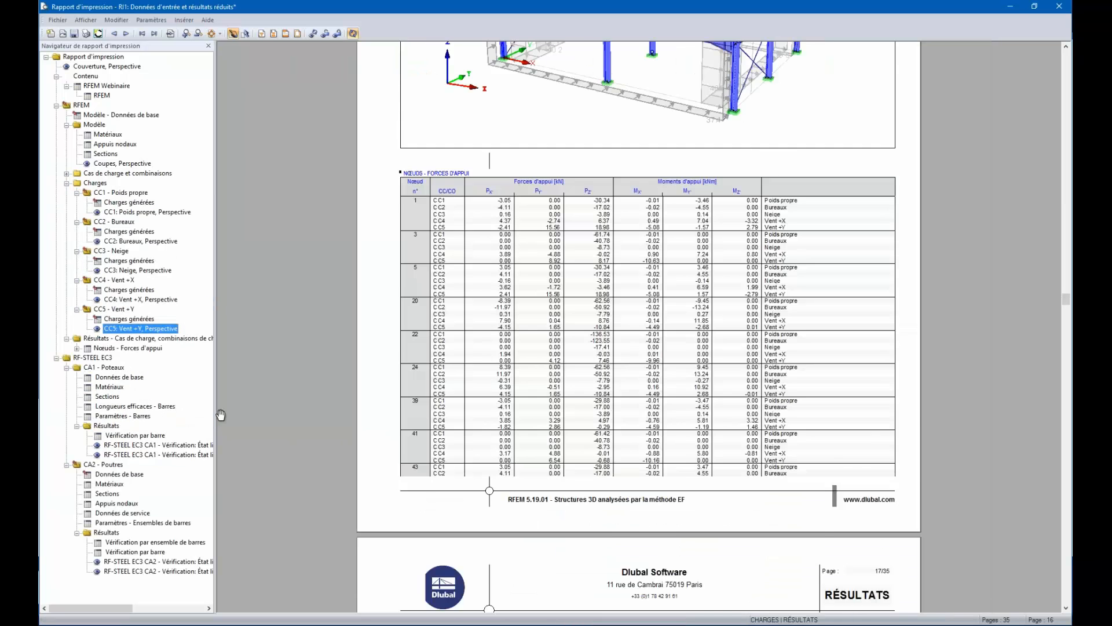
scroll(220, 415, "down", 1)
scroll(235, 410, "down", 1)
scroll(515, 375, "down", 4)
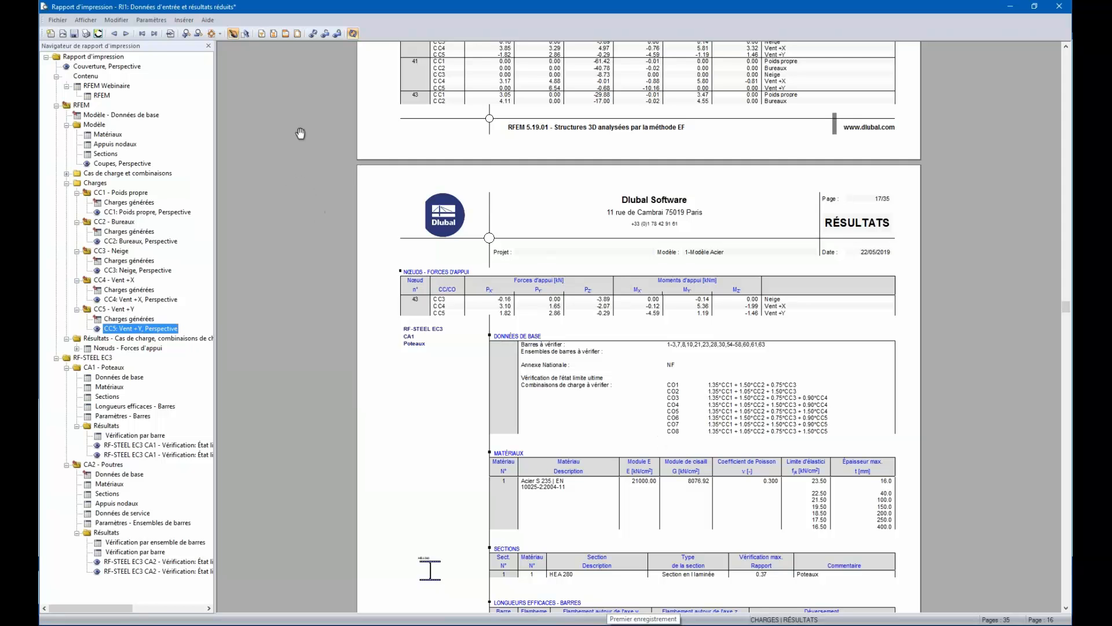
Step: Try to insert an image from the clipboard into the printout report
left_click(190, 21)
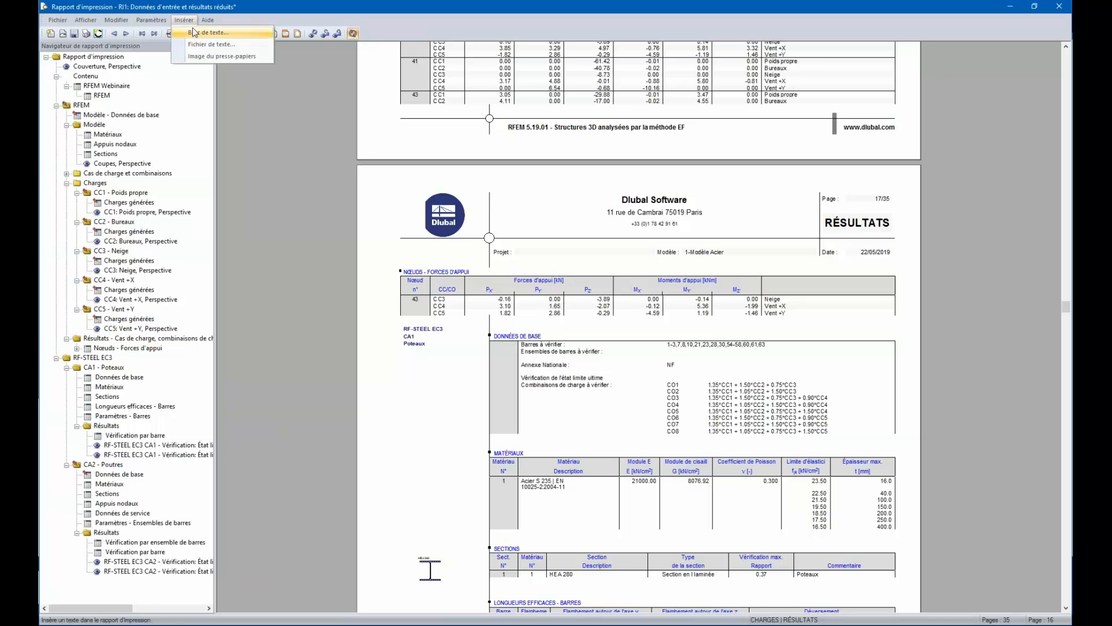
left_click(222, 56)
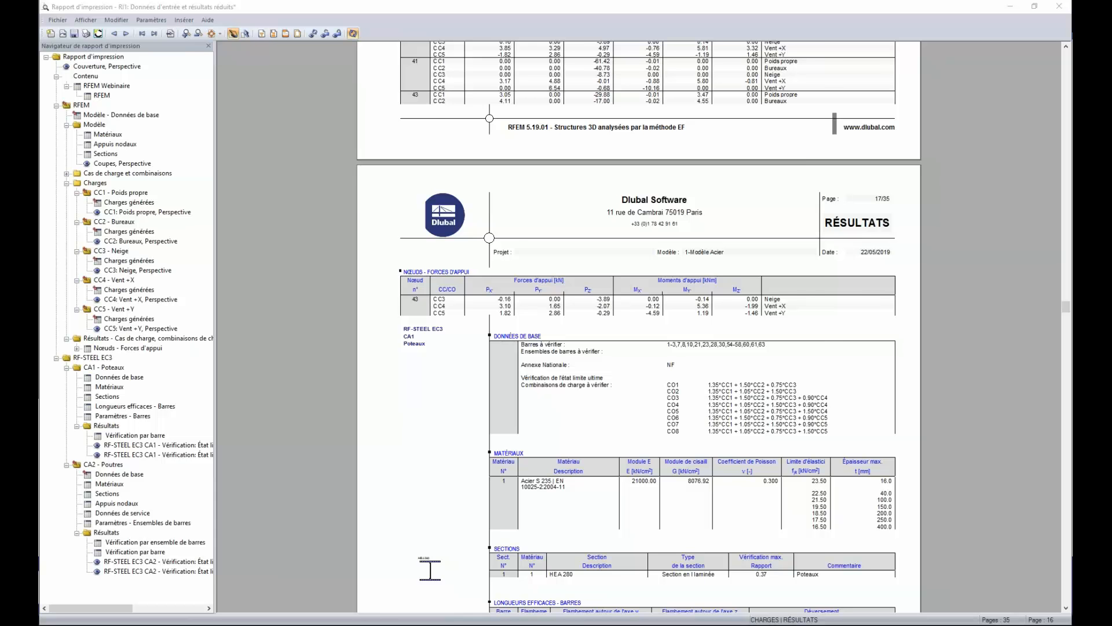
Step: Switch to the browser's Dlubal snow, wind and seismic zones page and widen the window to frame the French snow map
key("alt+Tab")
scroll(616, 373, "down", 2)
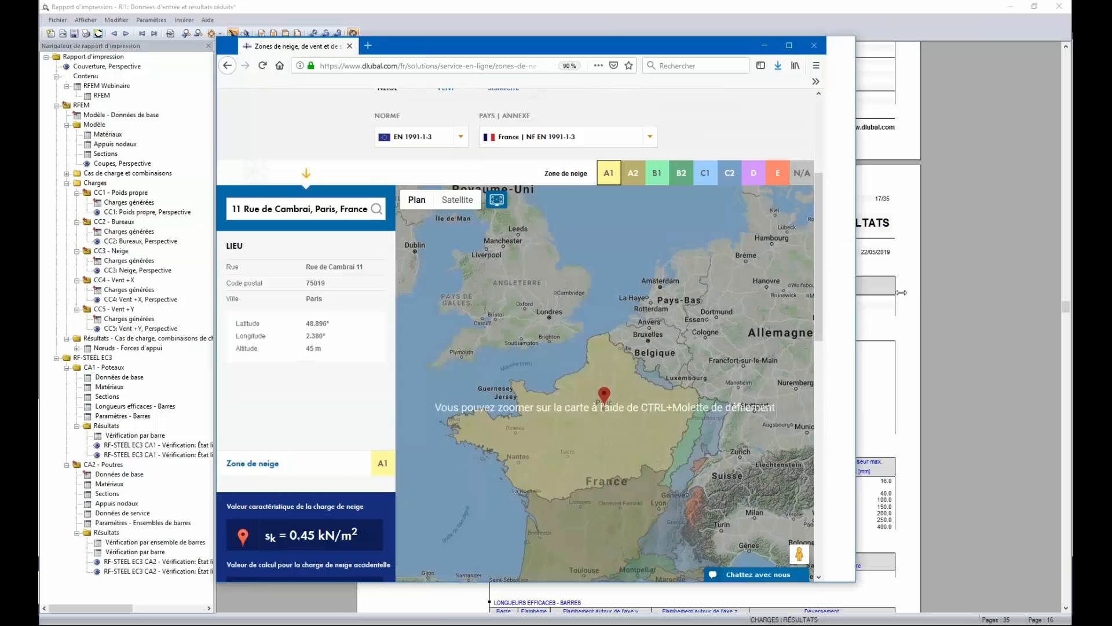
left_click_drag(825, 290, 925, 296)
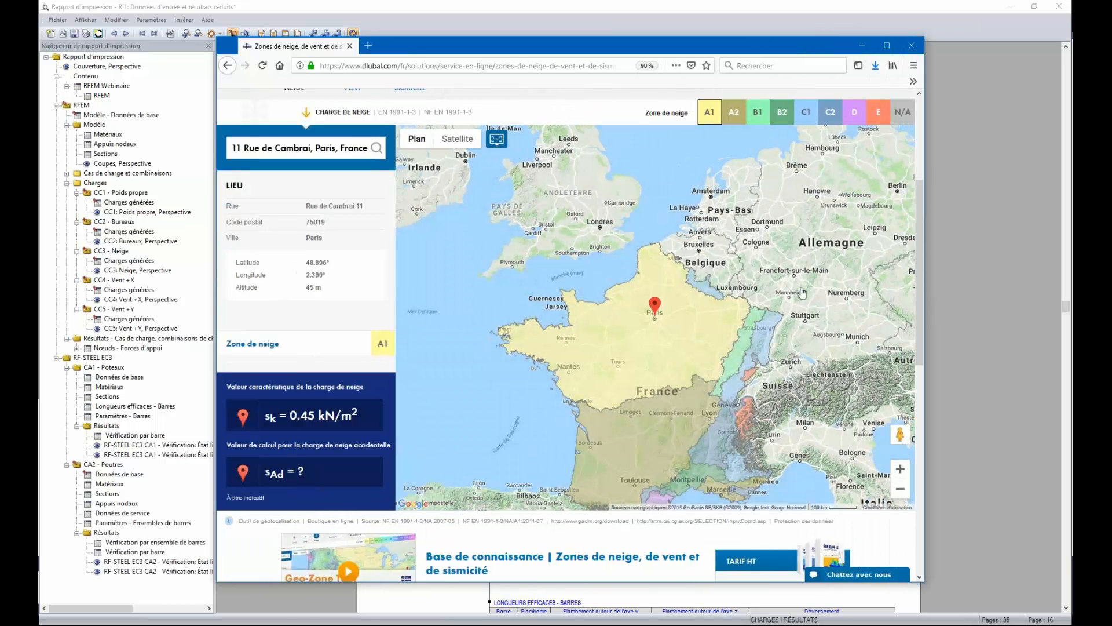
scroll(721, 346, "down", 1)
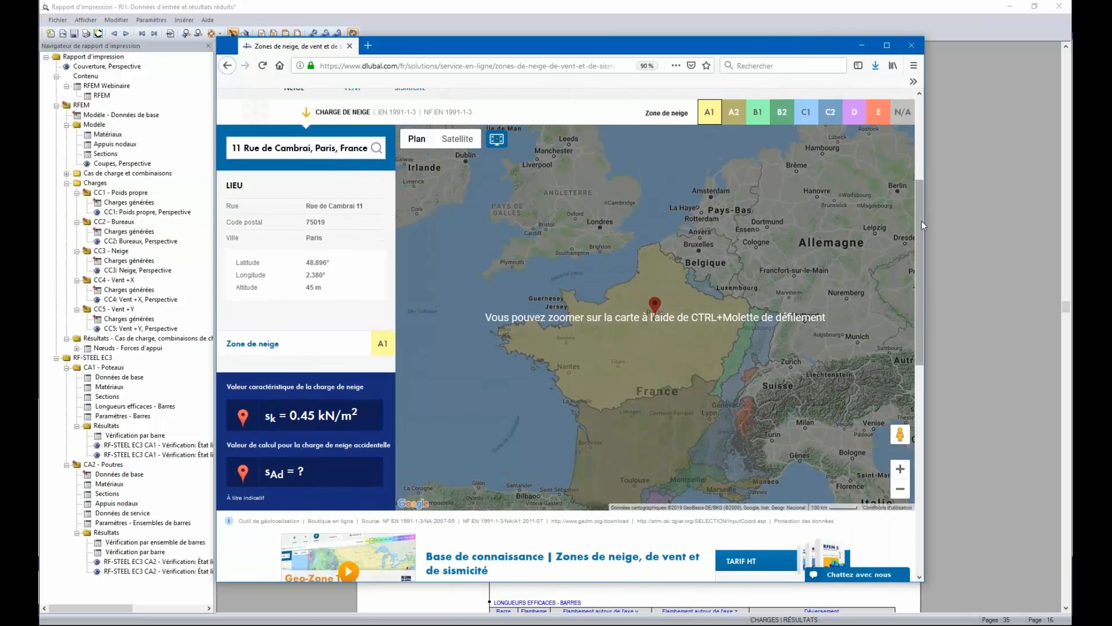
left_click_drag(920, 236, 927, 208)
scroll(825, 259, "up", 1)
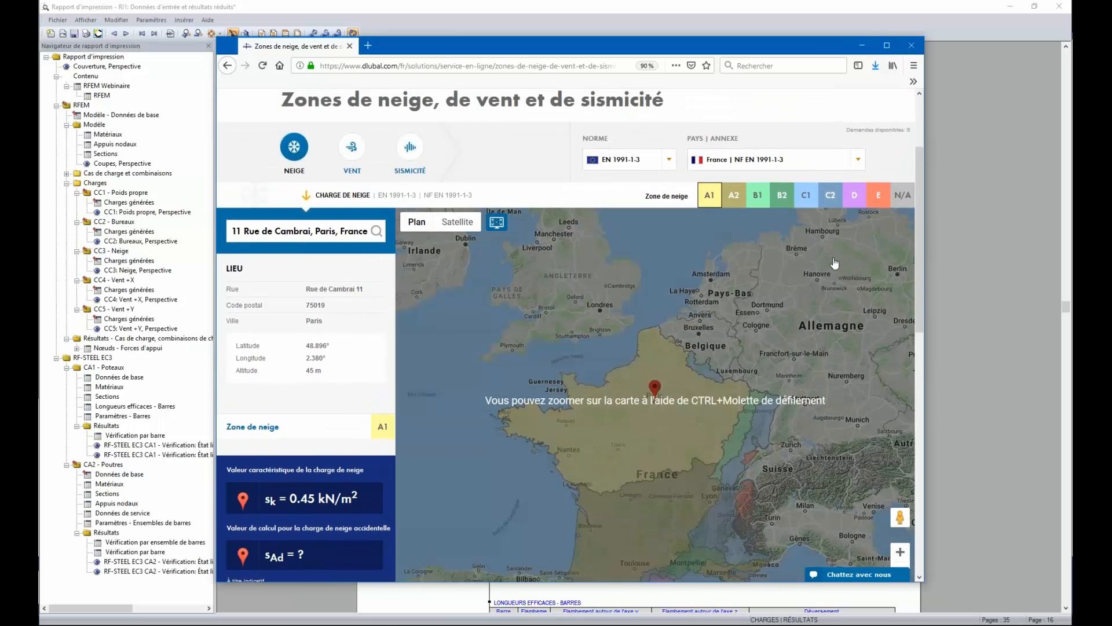
scroll(824, 278, "down", 1)
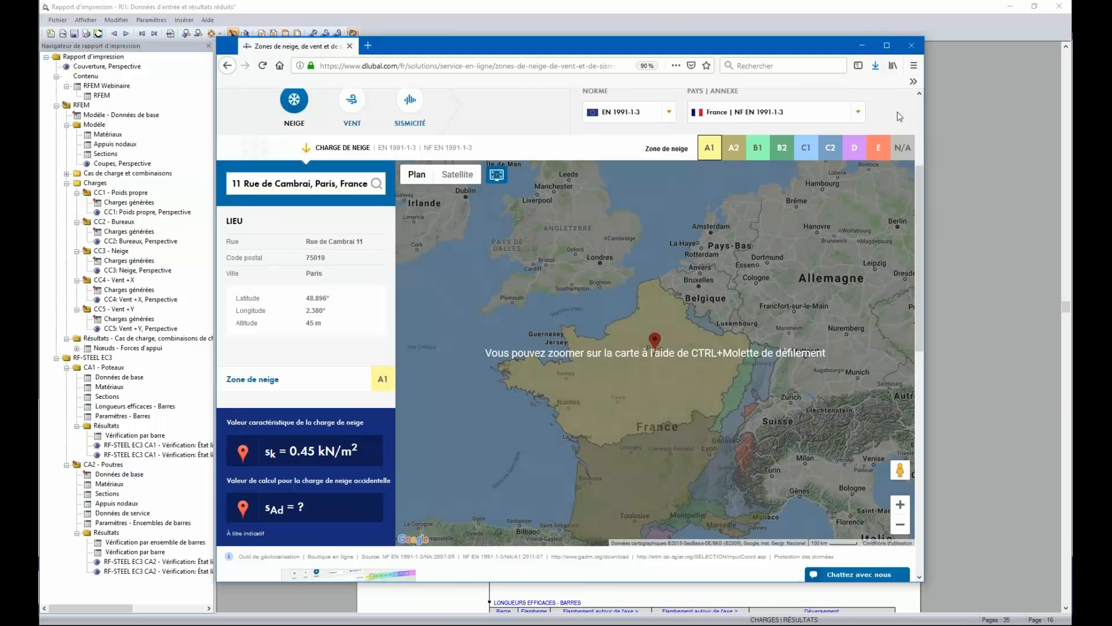
Step: Capture the snow zone map with its site data using the Windows snipping tool and copy the snip to the clipboard
left_click(323, 625)
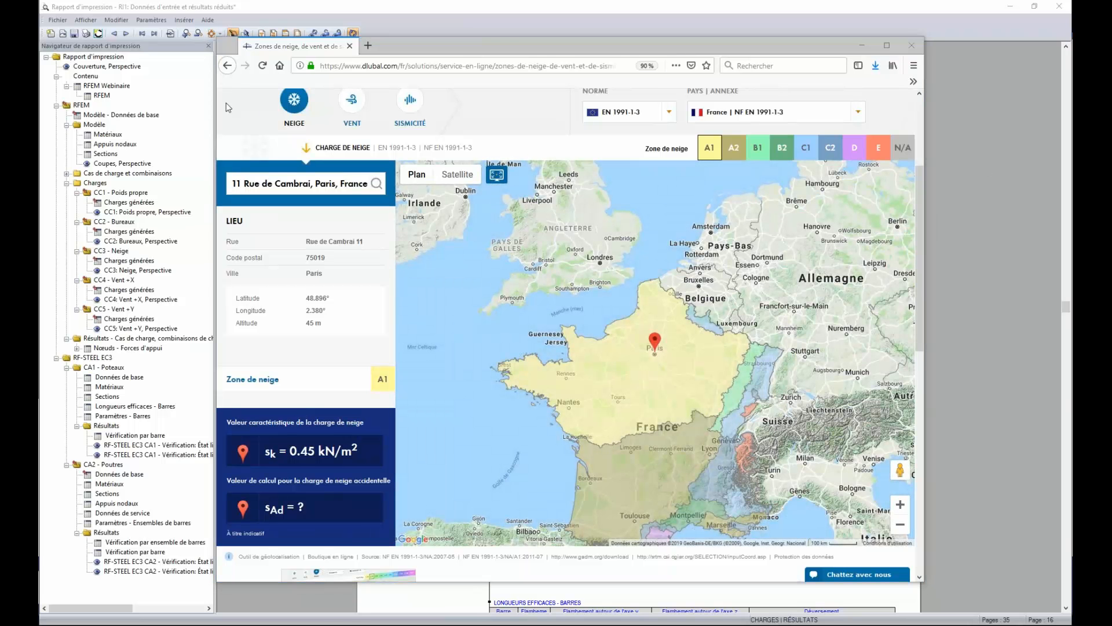
scroll(230, 141, "up", 1)
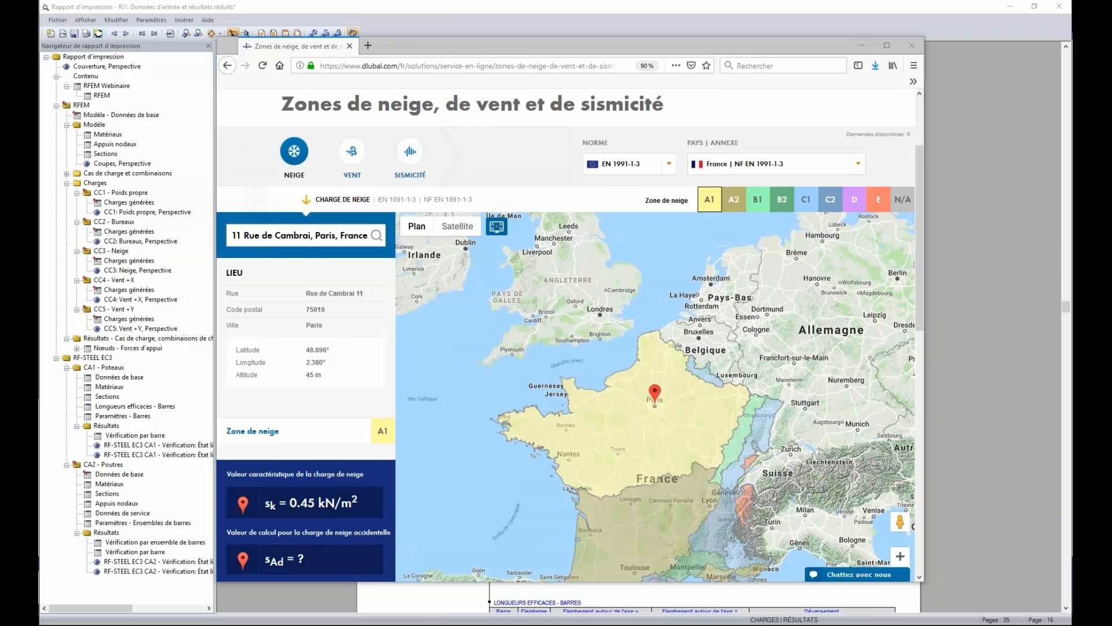
left_click(427, 116)
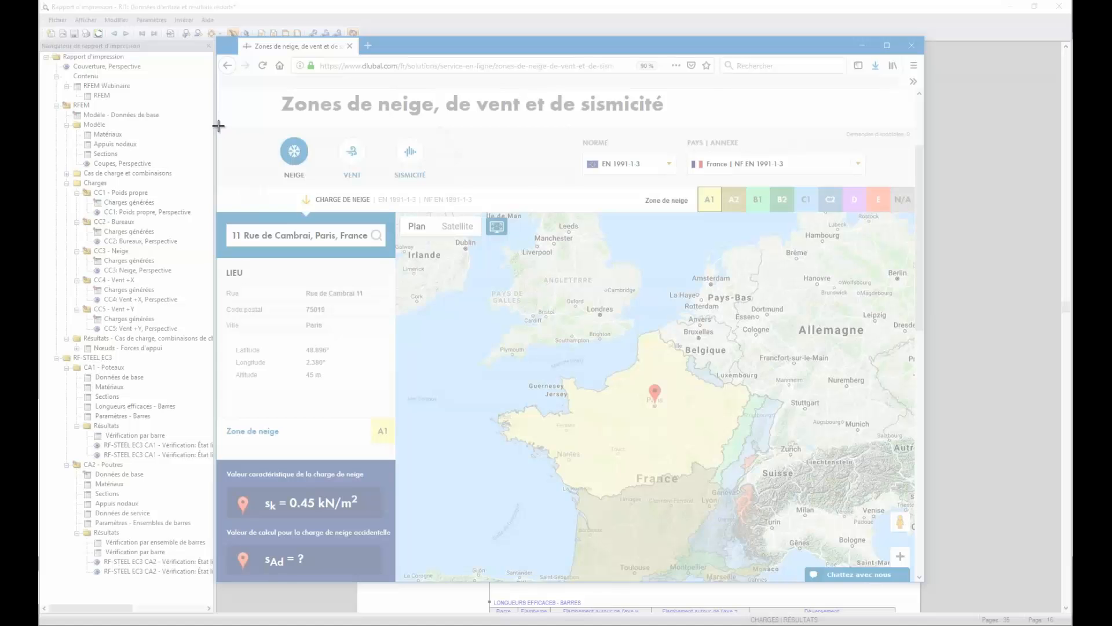
left_click_drag(217, 127, 915, 582)
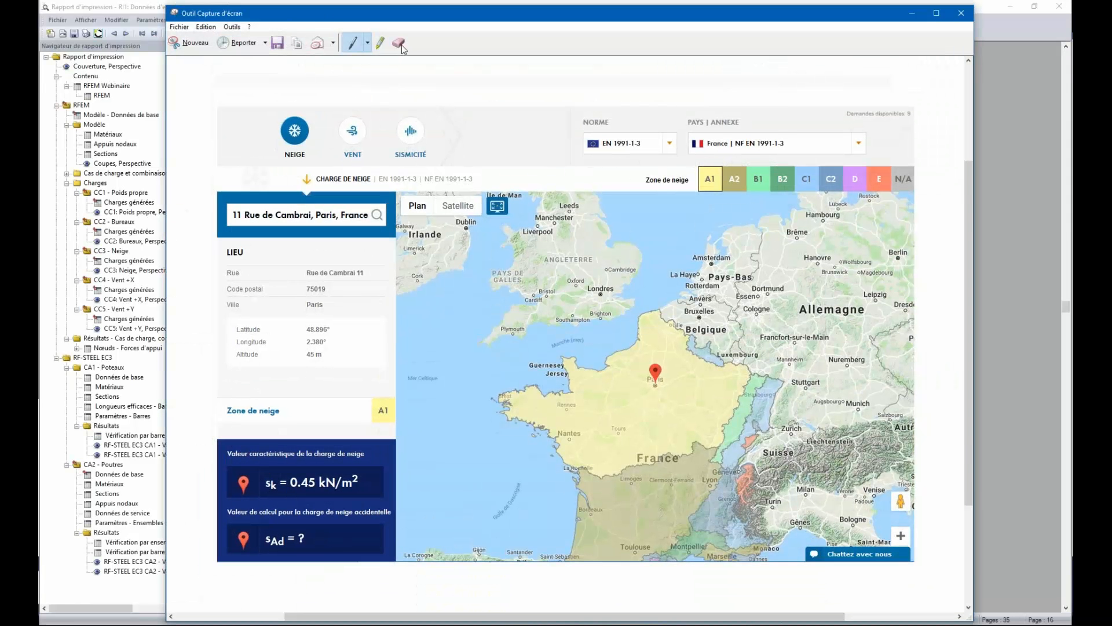
left_click_drag(329, 15, 1013, 152)
left_click_drag(880, 115, 391, 59)
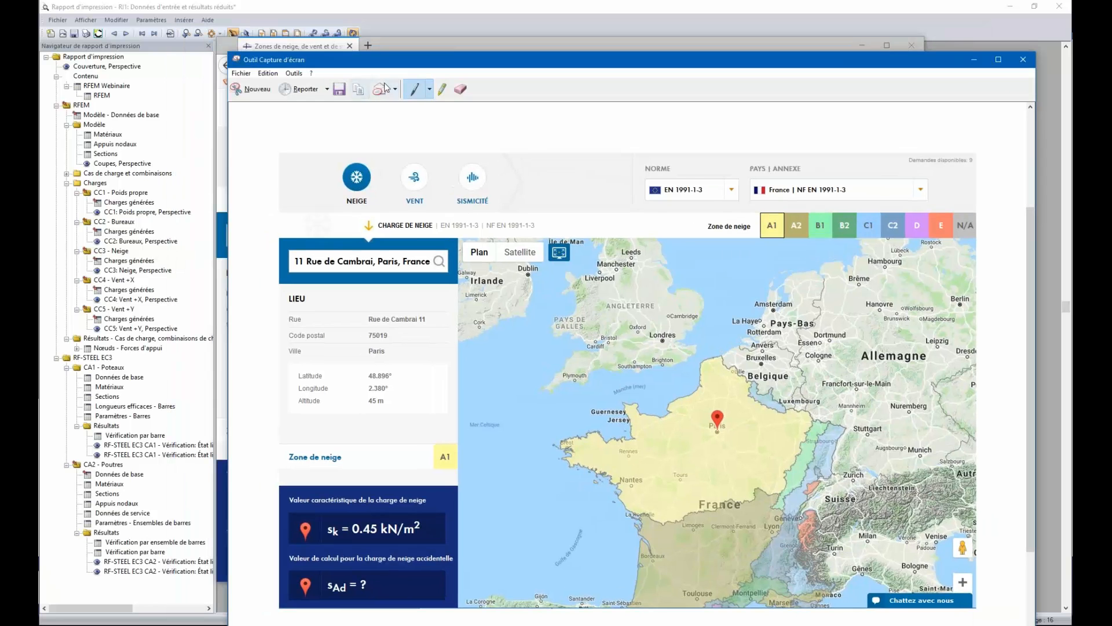
left_click(362, 94)
left_click(973, 59)
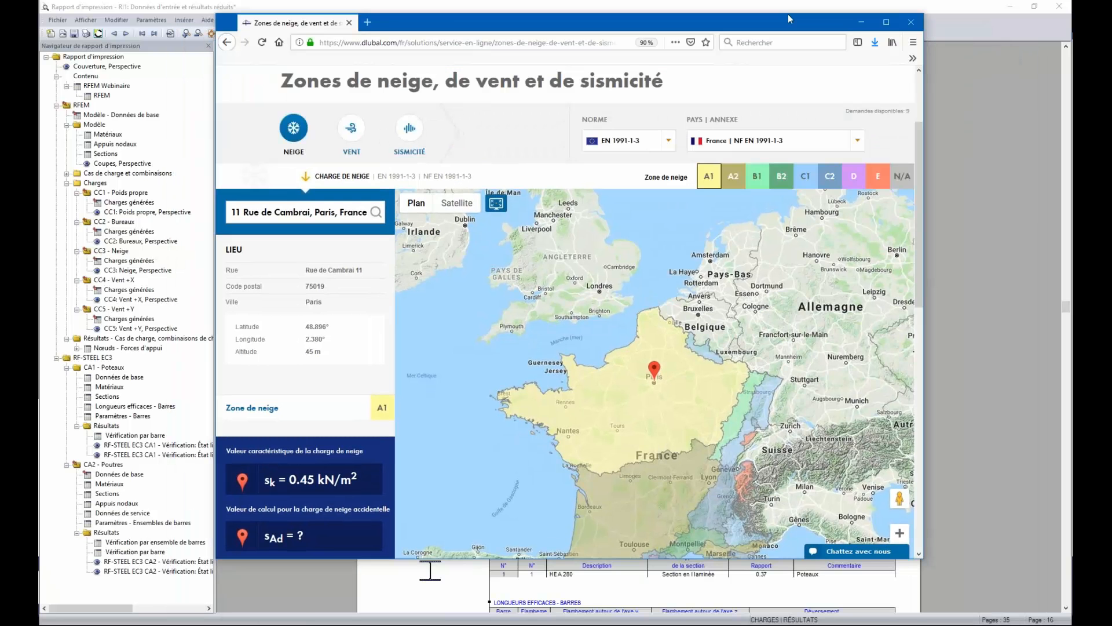
Step: Enlarge the browser window and examine the snow load page's available standards, country annex, site search and load values
left_click_drag(789, 19, 786, 17)
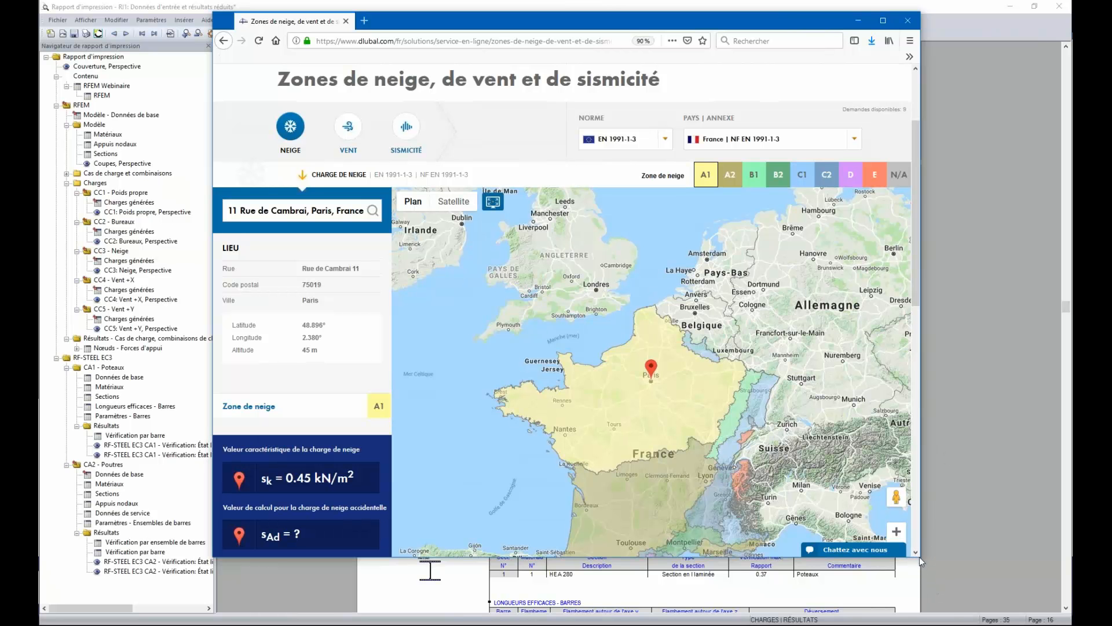
left_click_drag(919, 557, 981, 624)
scroll(927, 550, "up", 4)
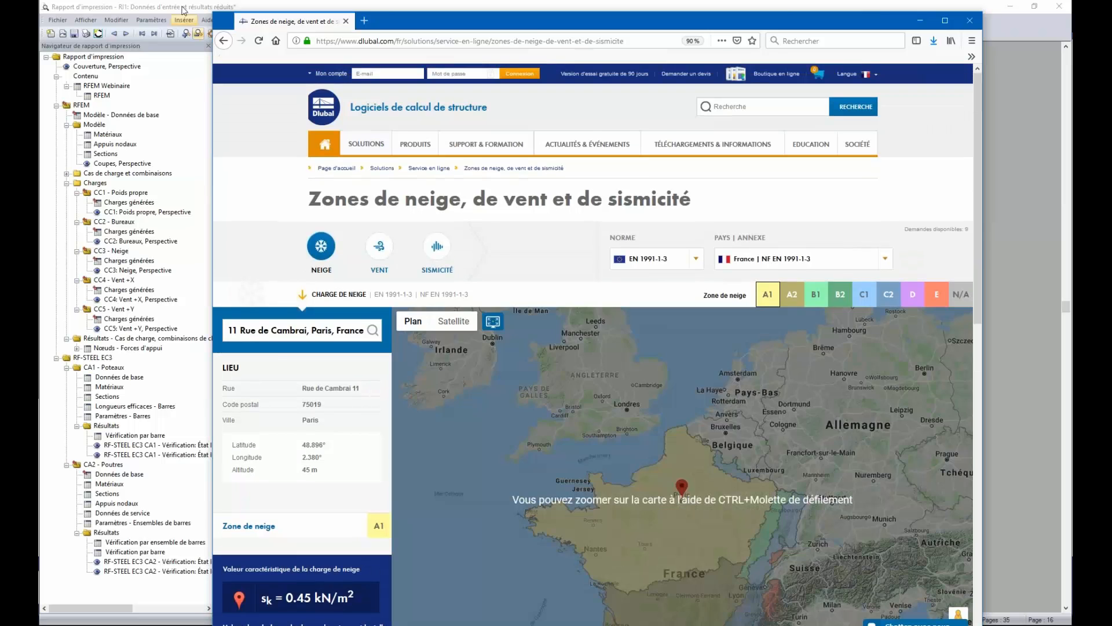
mouse_move(366, 144)
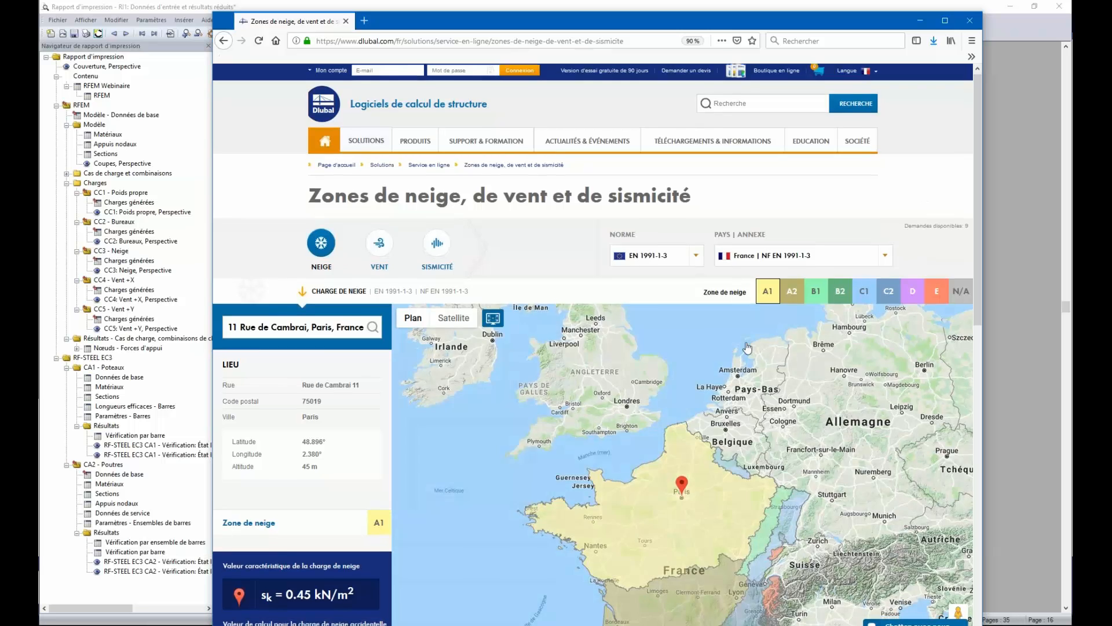
scroll(723, 379, "down", 2)
scroll(762, 344, "down", 3)
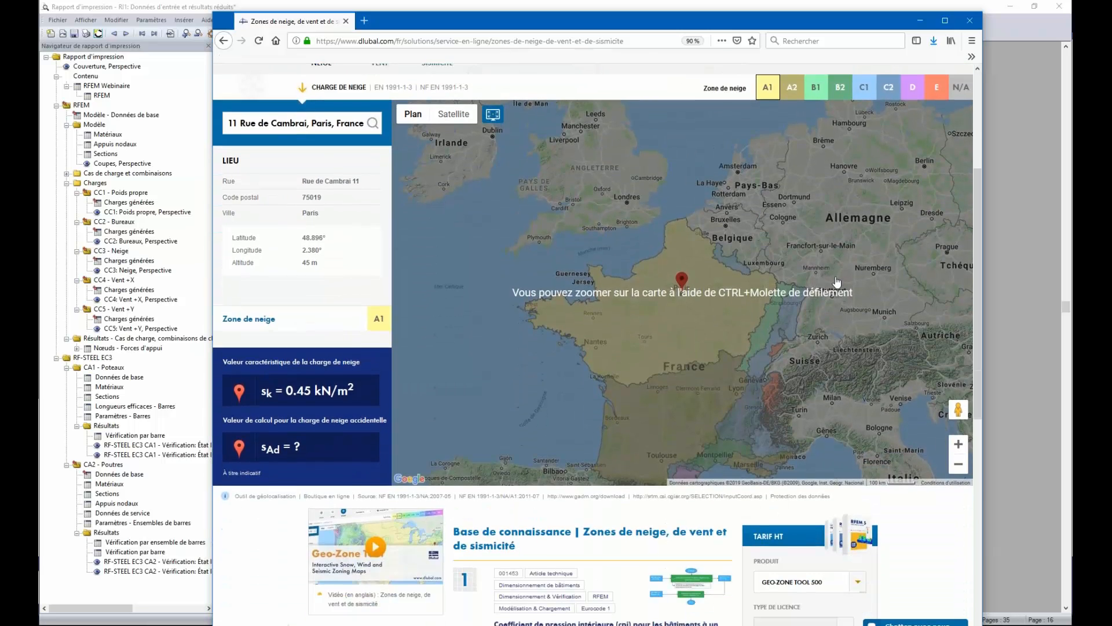
scroll(745, 185, "up", 2)
left_click(743, 157)
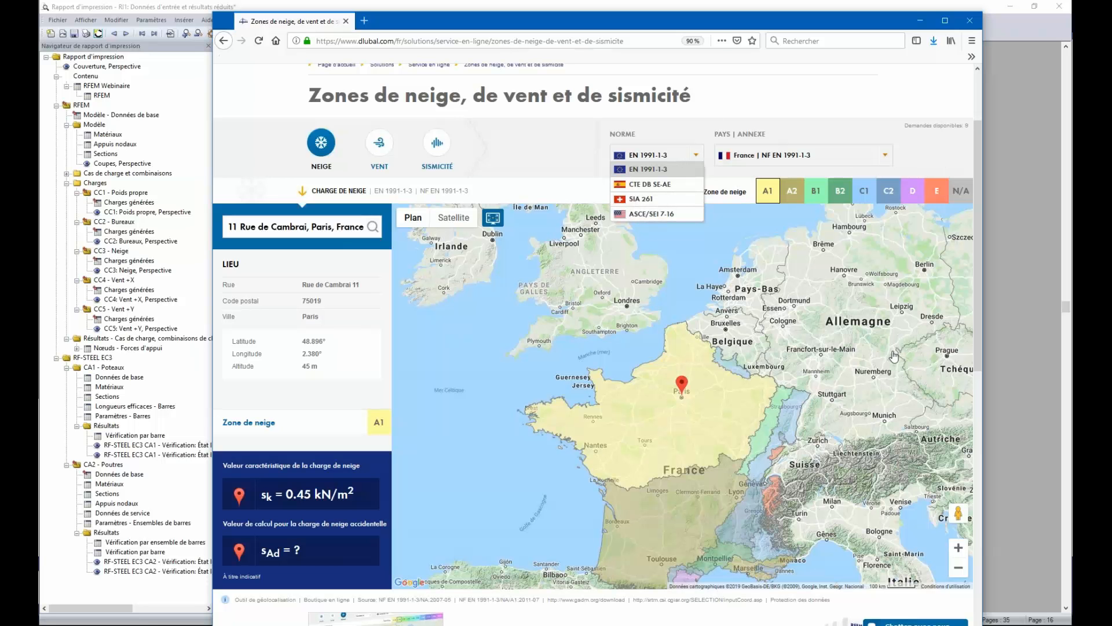
left_click(830, 110)
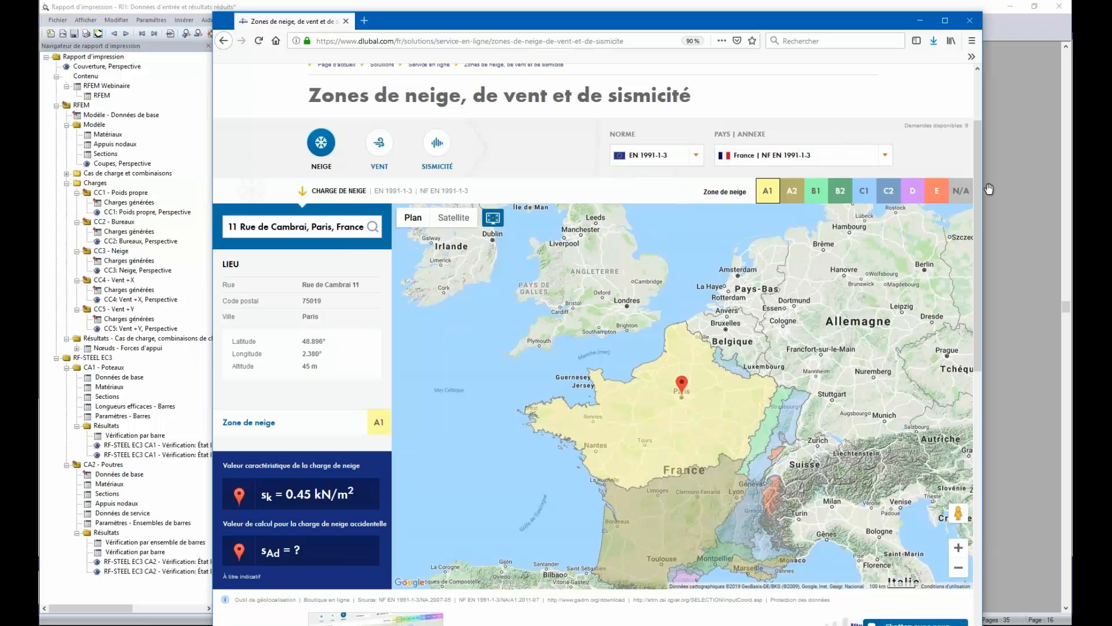
left_click_drag(979, 192, 979, 217)
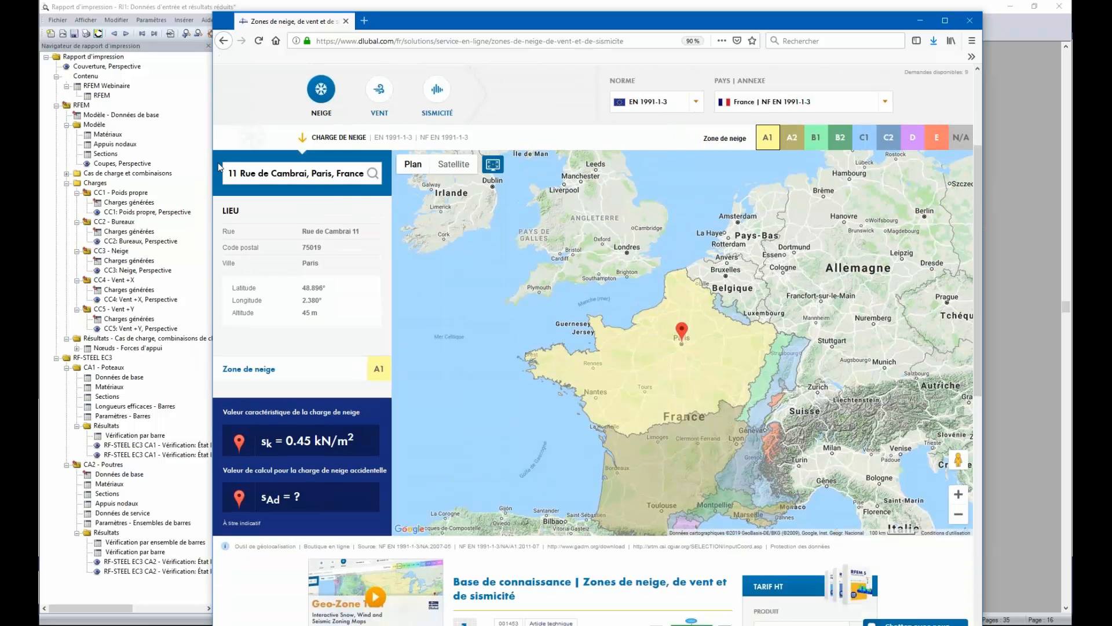
left_click_drag(233, 173, 362, 170)
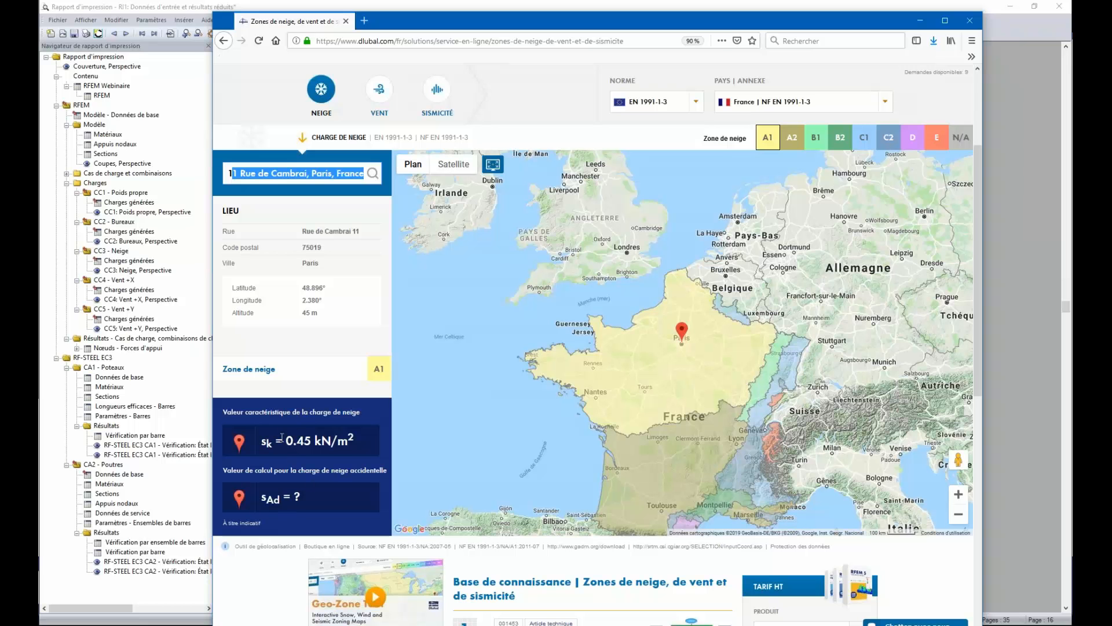
Step: Examine the wind zone map and the seismic zone map of France for the same site
left_click(379, 89)
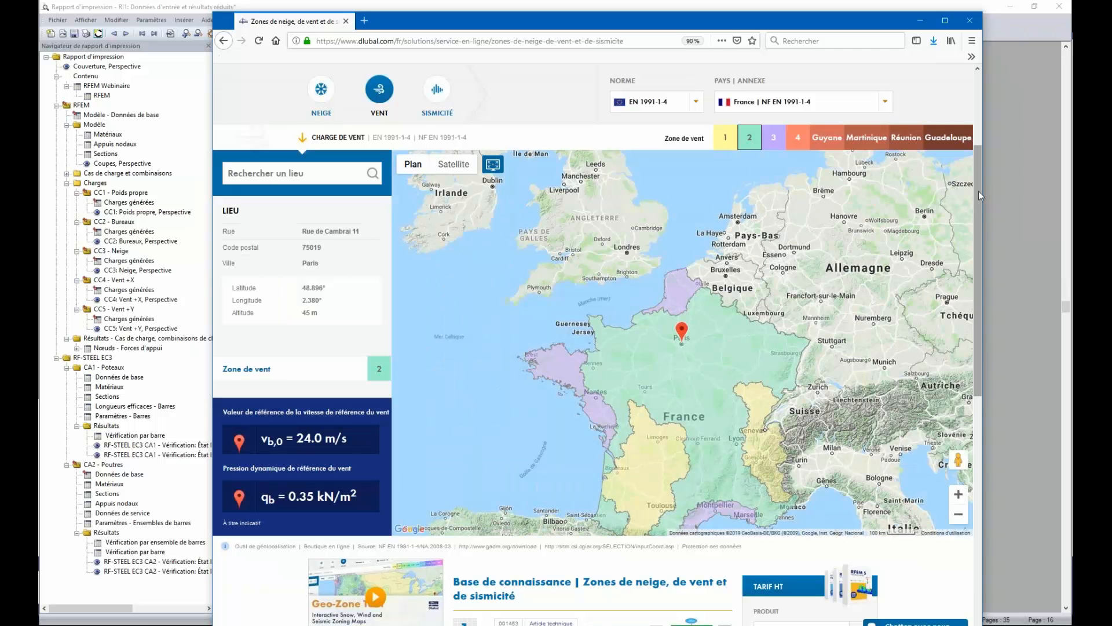
left_click_drag(977, 181, 978, 188)
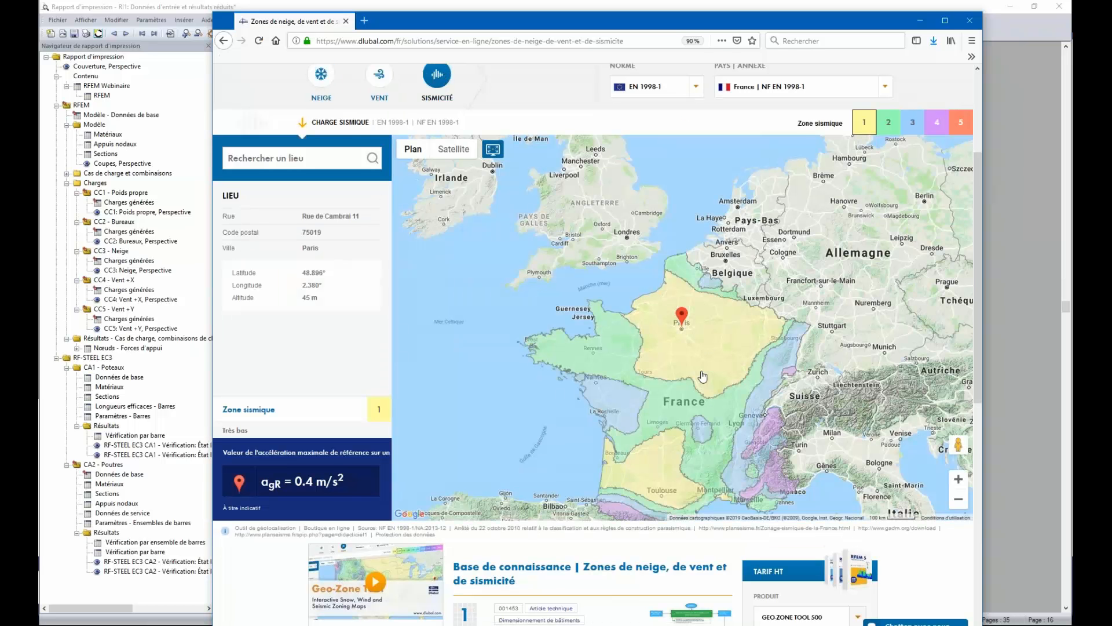
scroll(711, 319, "down", 2)
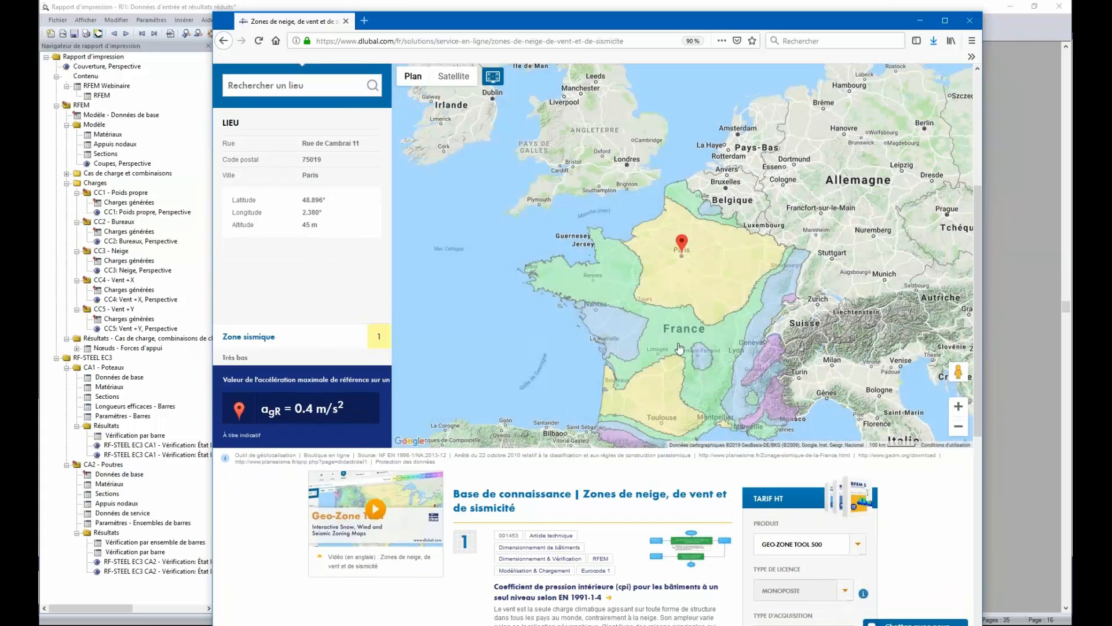
scroll(716, 349, "up", 1)
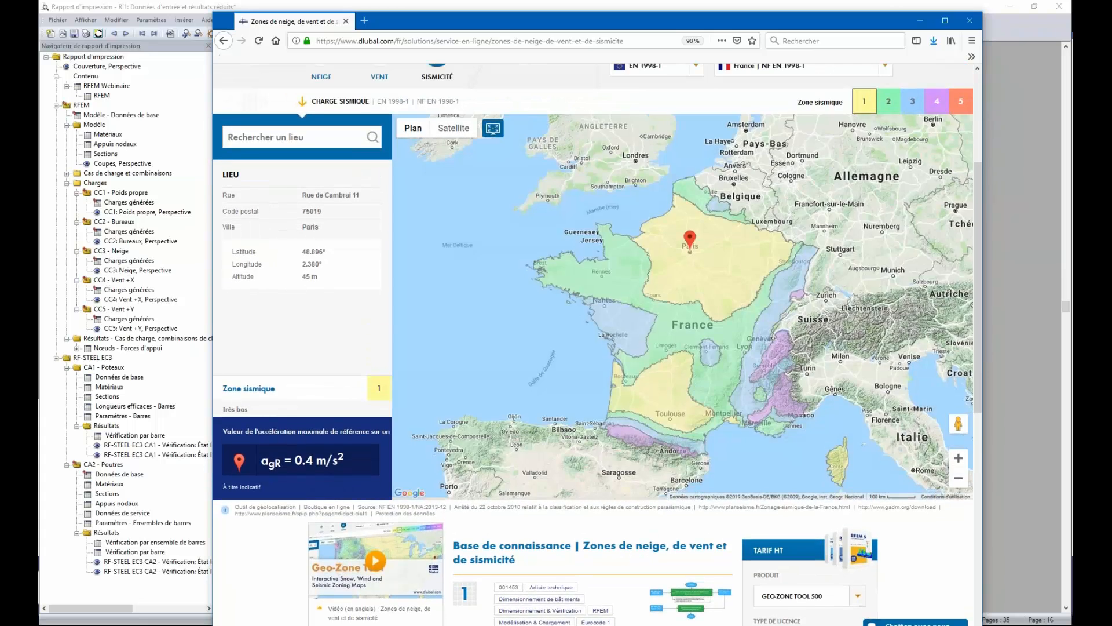
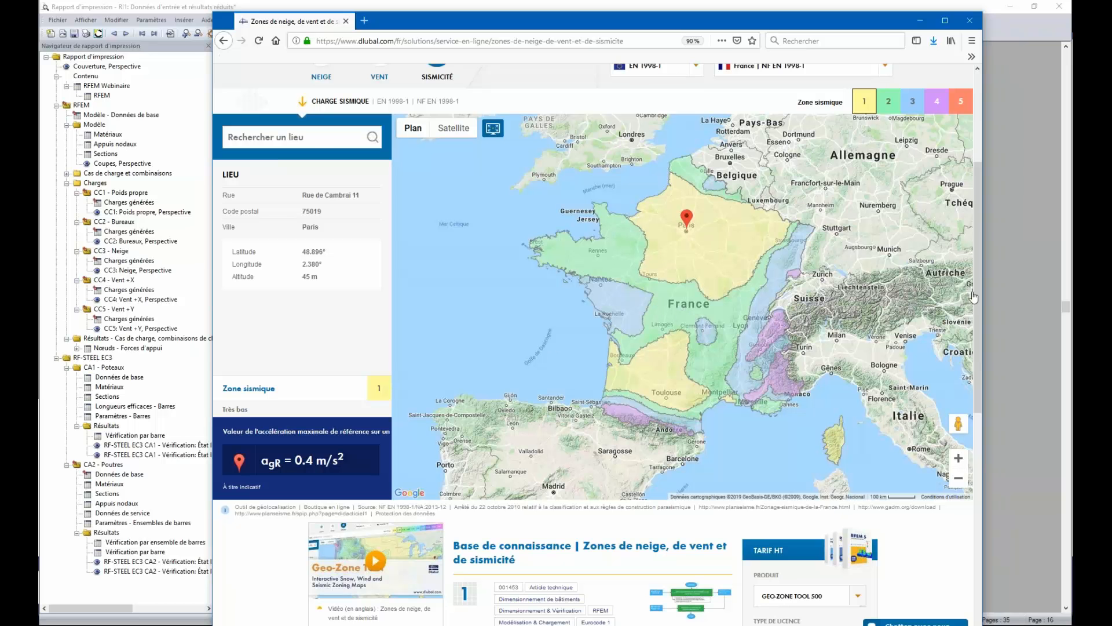
left_click_drag(976, 284, 978, 249)
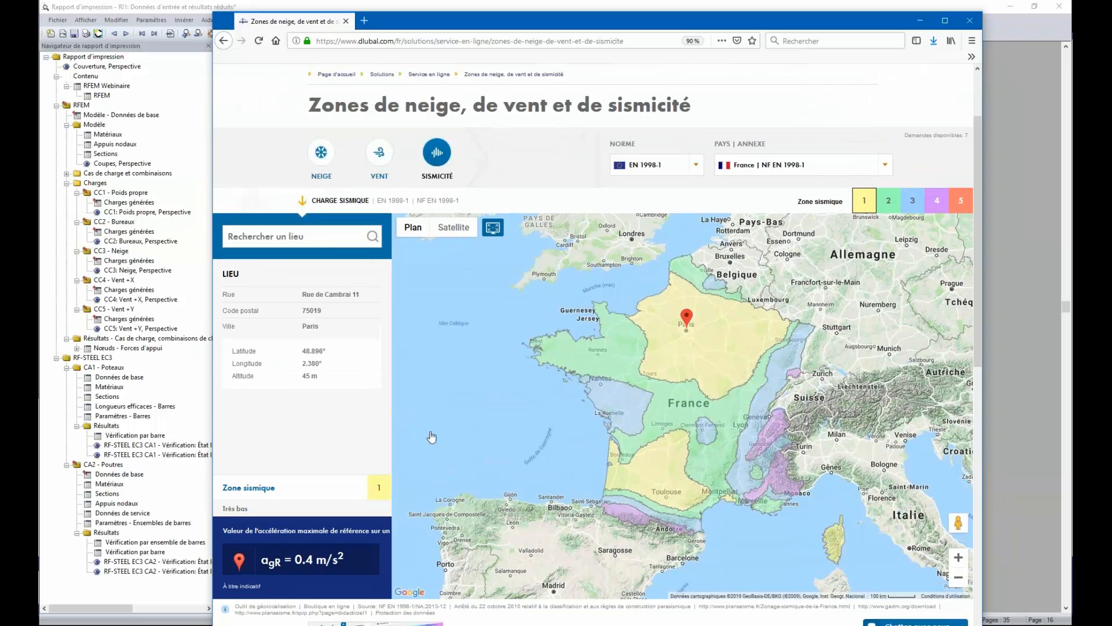
Step: Return to the printout report and insert the image from the clipboard with the title Carte
left_click(920, 20)
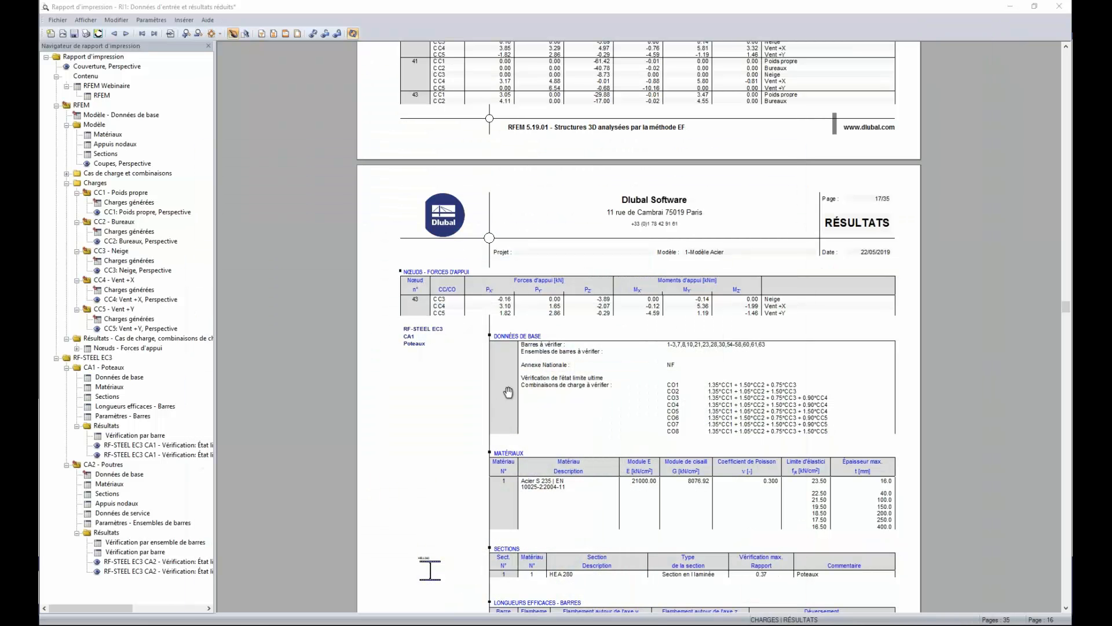
scroll(509, 393, "down", 3)
scroll(509, 392, "up", 3)
left_click(184, 19)
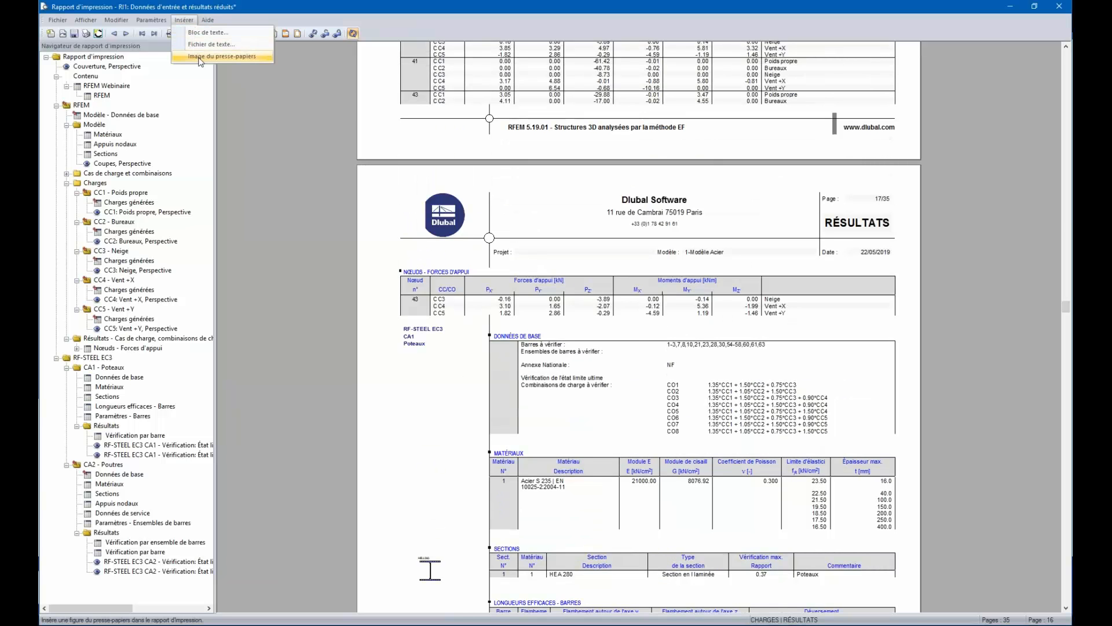
left_click(200, 58)
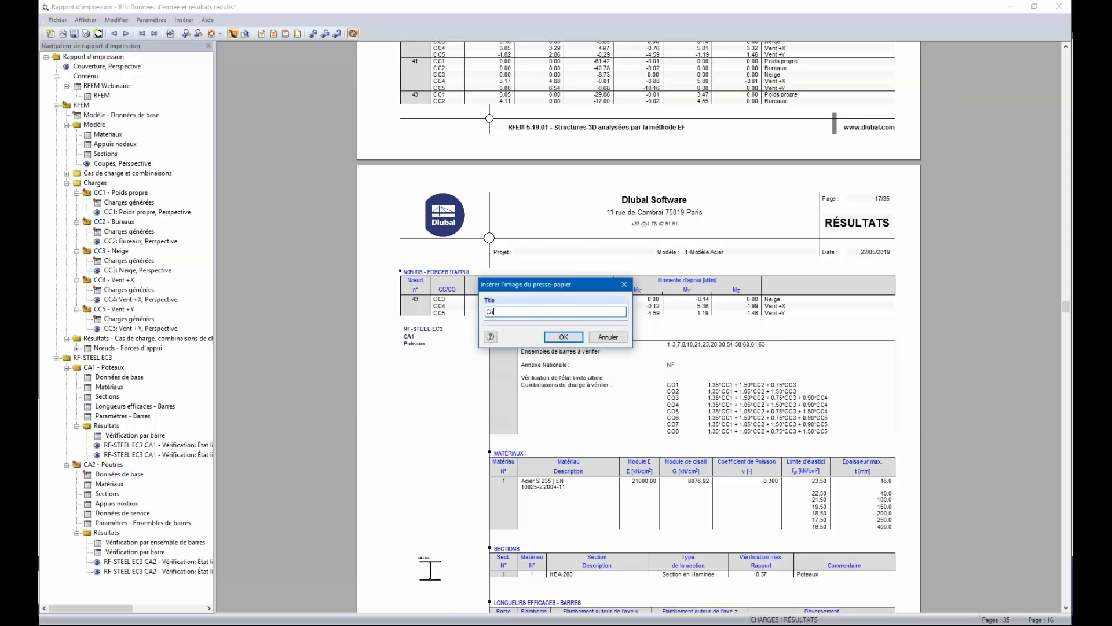
left_click(563, 338)
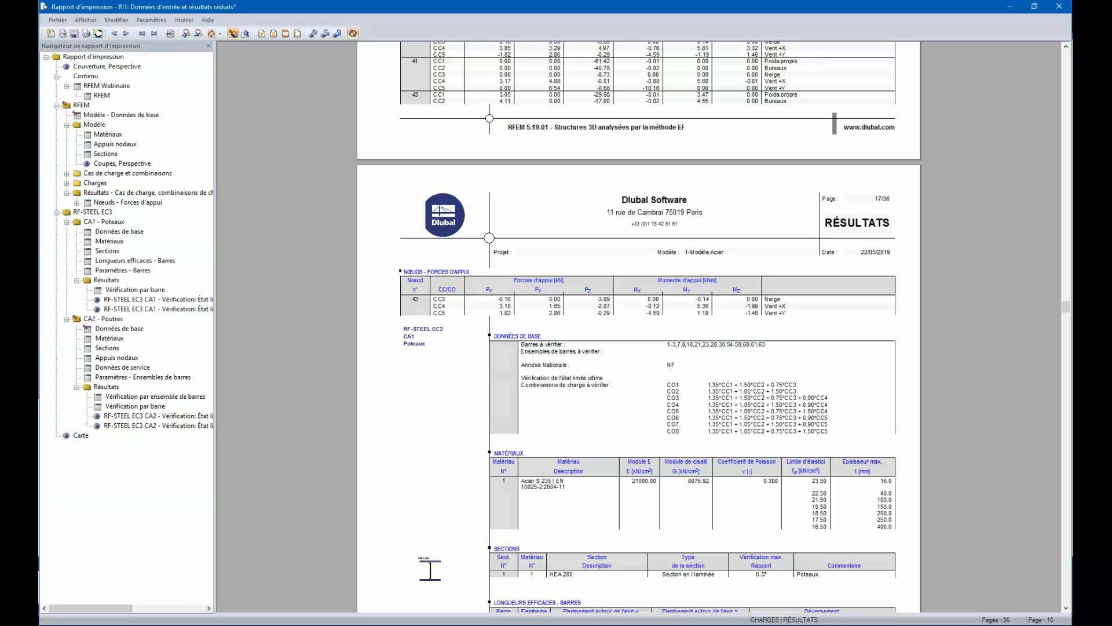
Step: Review the inserted Carte image at the report's end and the CA2 verification graphics on the preceding page
left_click(80, 435)
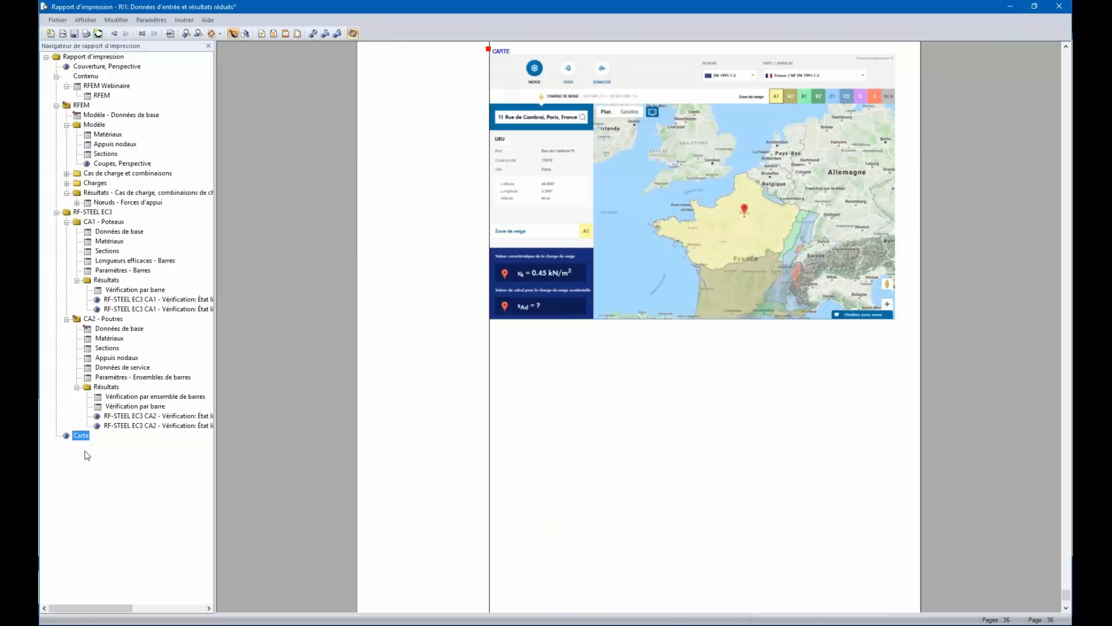
scroll(802, 307, "up", 1)
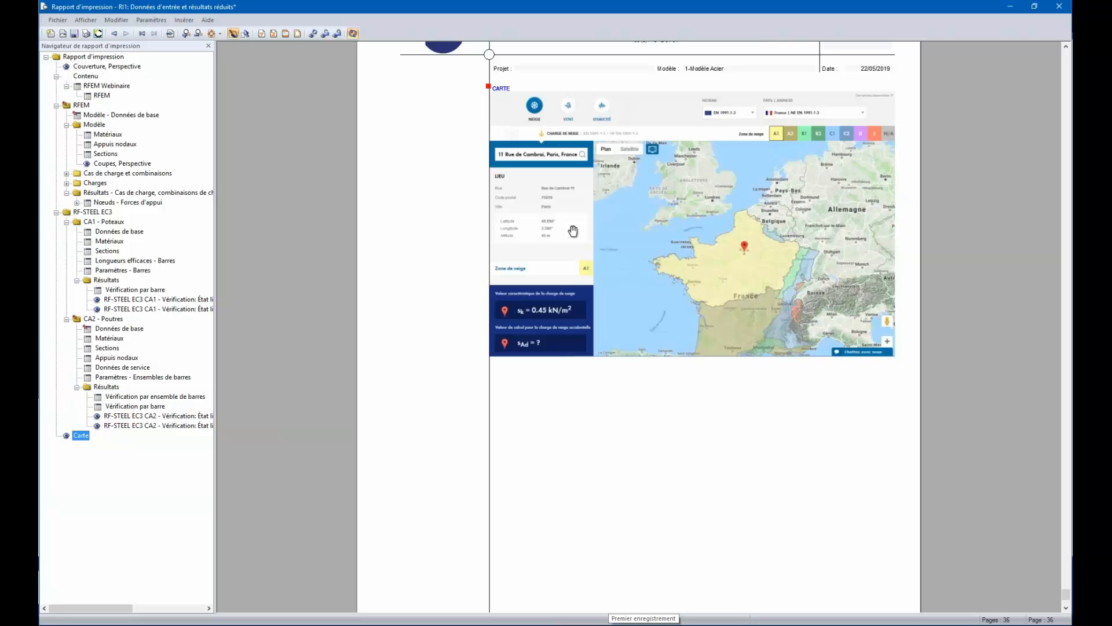
mouse_move(72, 437)
left_mouse_down()
mouse_move(79, 300)
mouse_move(47, 294)
mouse_move(46, 395)
mouse_move(70, 380)
mouse_move(97, 146)
mouse_move(65, 222)
mouse_move(72, 186)
mouse_move(72, 450)
left_mouse_up()
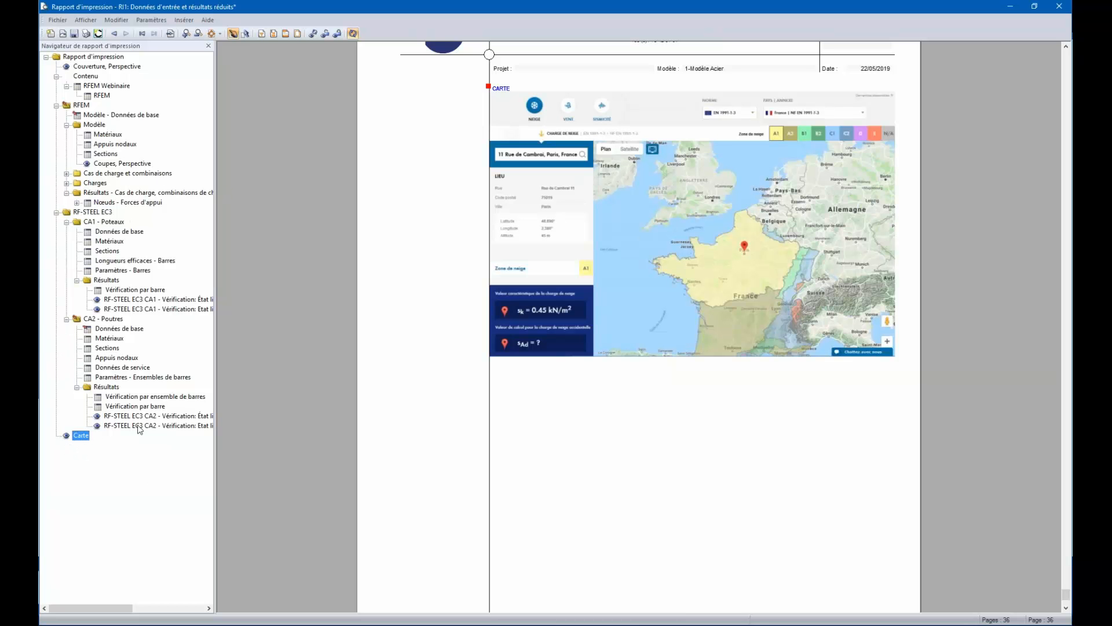
scroll(785, 378, "up", 5)
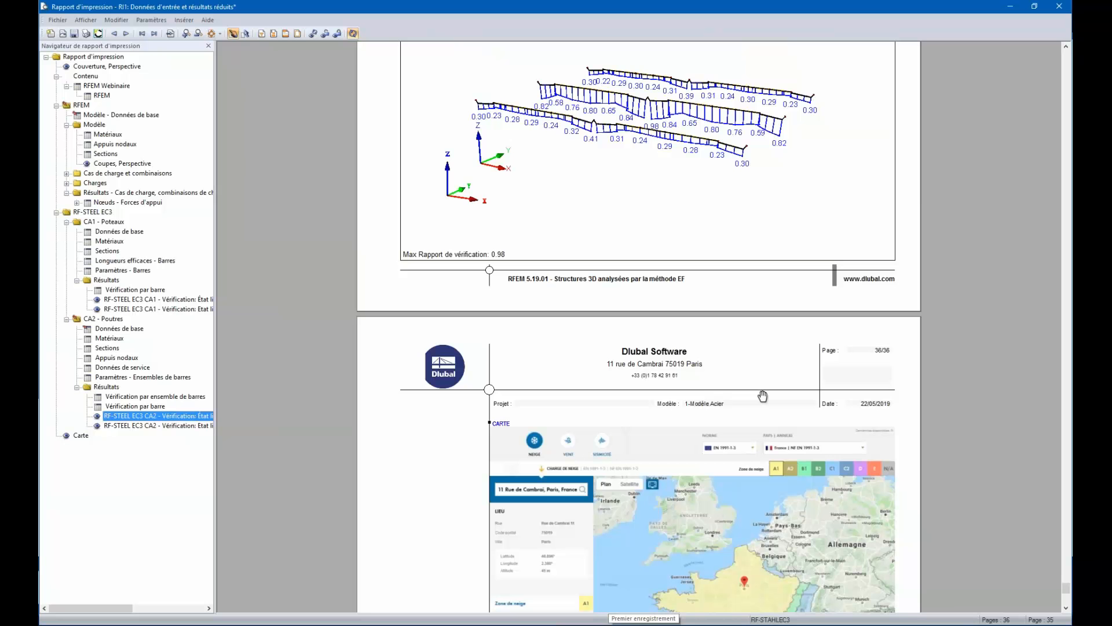
scroll(694, 155, "up", 5)
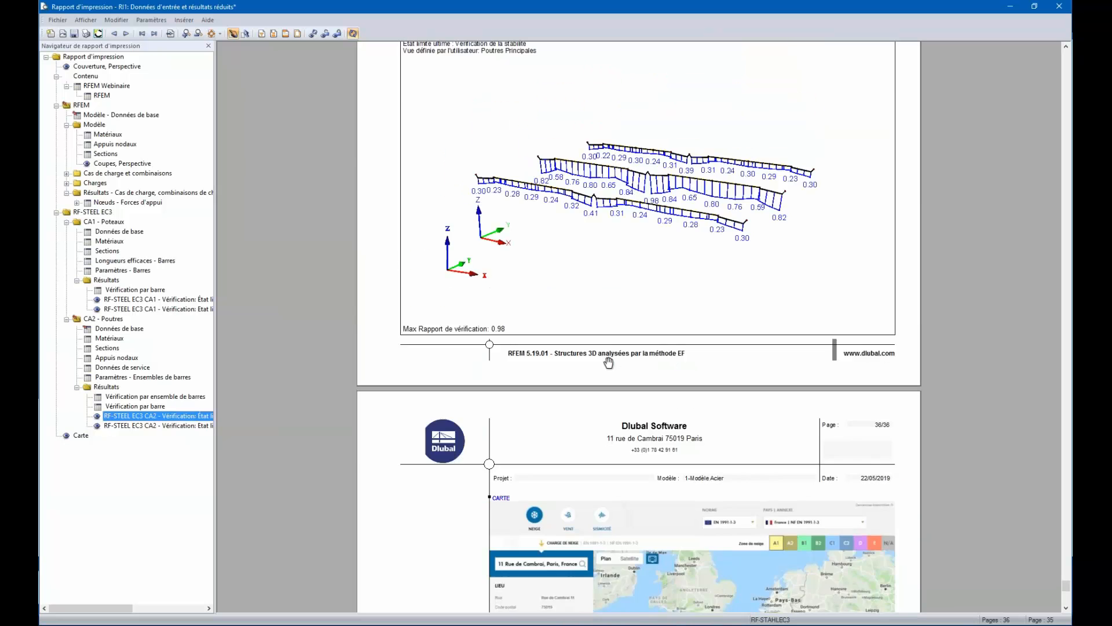
scroll(360, 154, "up", 5)
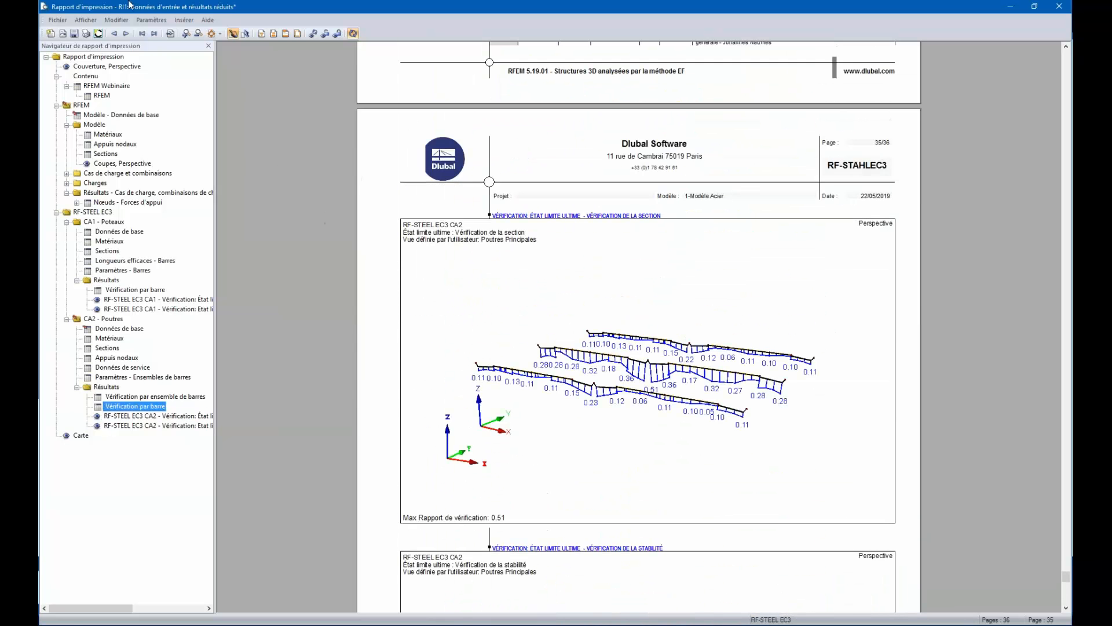
Step: Check the report's available export formats and the CA2 member verification tables before the graphics, and save the printout report
left_click(57, 22)
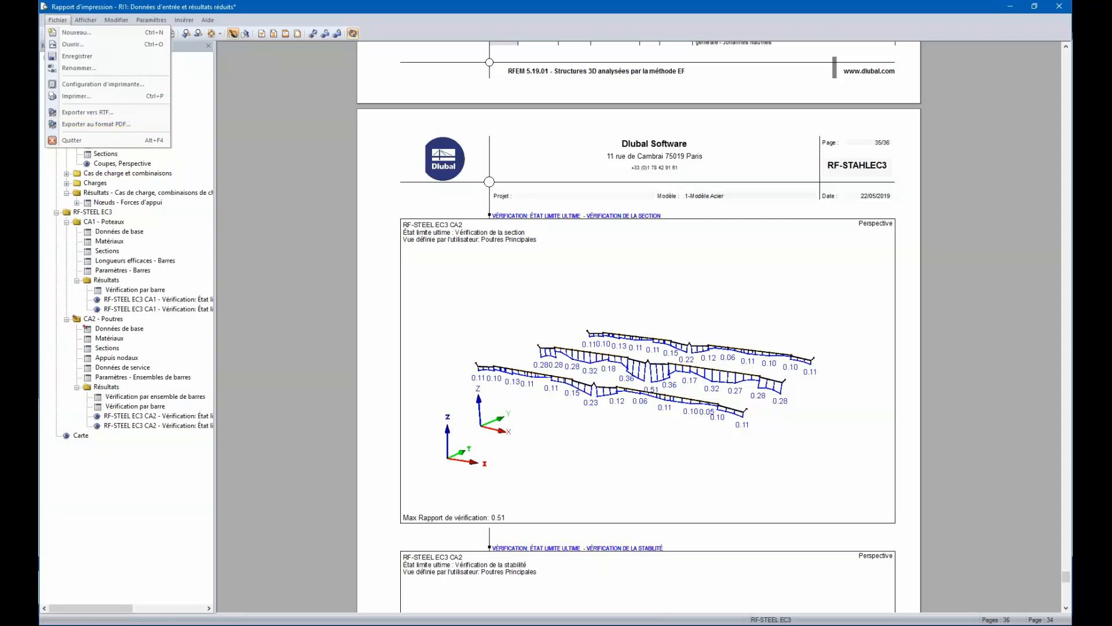
left_click(860, 308)
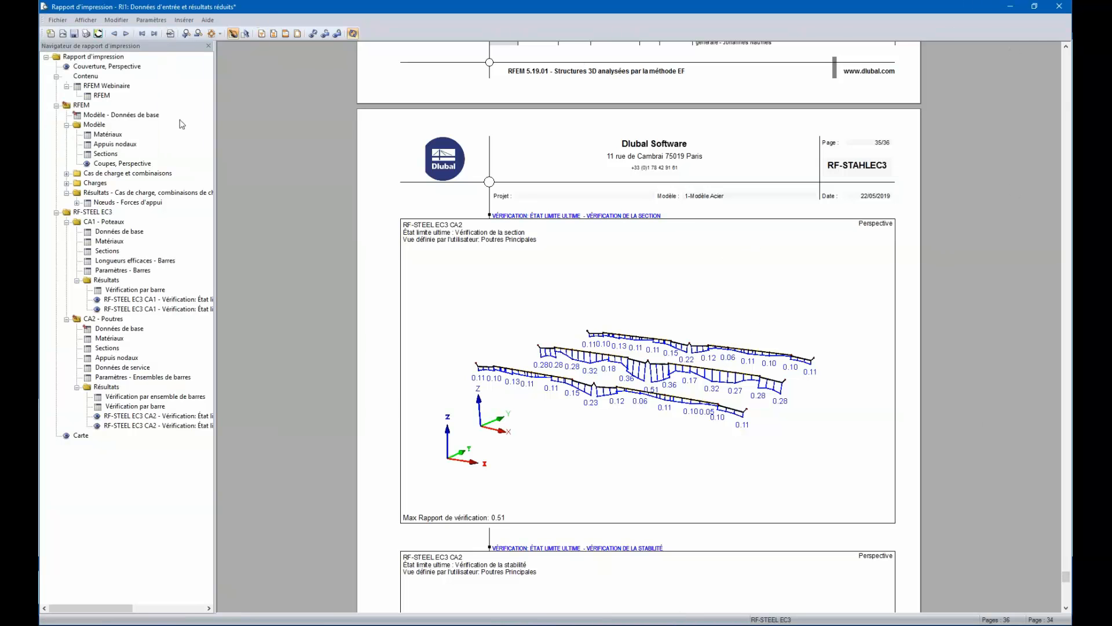
scroll(995, 97, "up", 15)
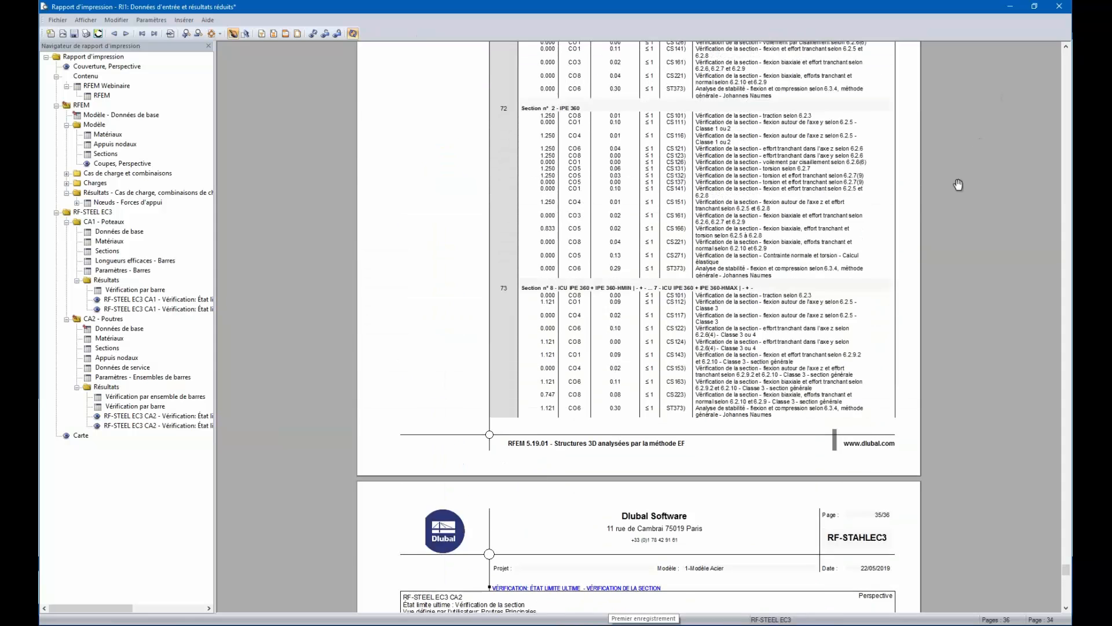
scroll(925, 189, "up", 3)
scroll(956, 156, "down", 2)
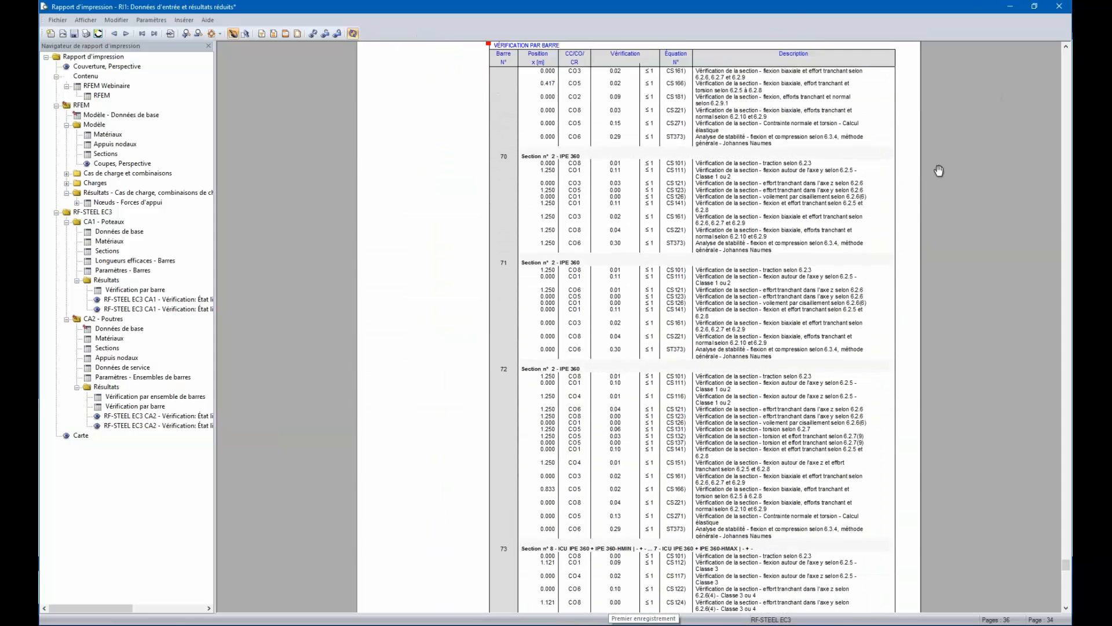
scroll(832, 185, "up", 3)
scroll(832, 185, "up", 10)
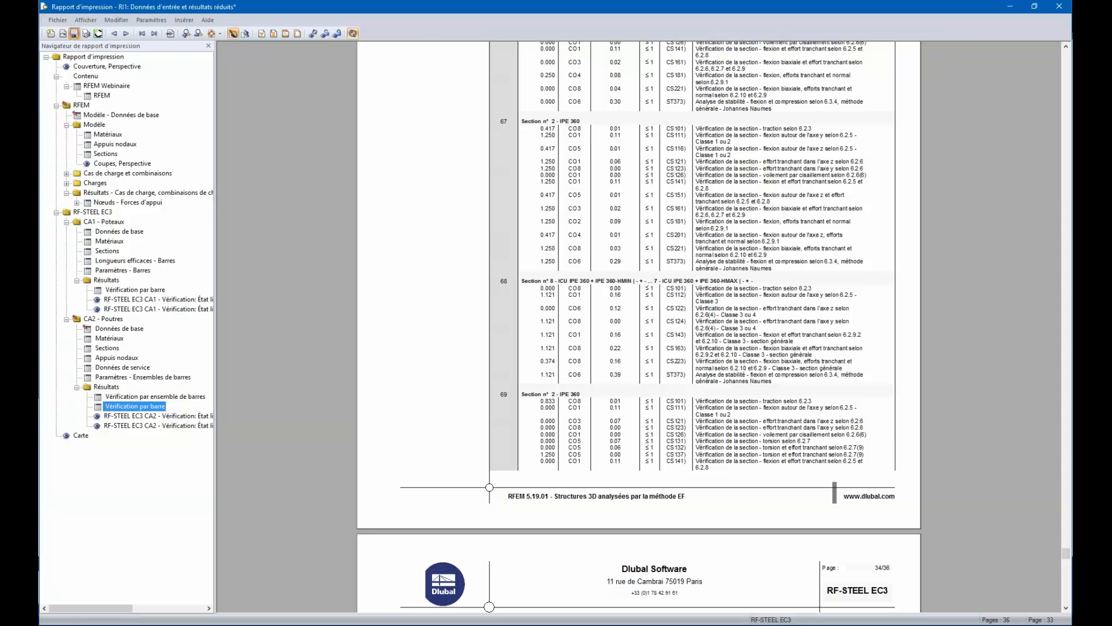
left_click(74, 34)
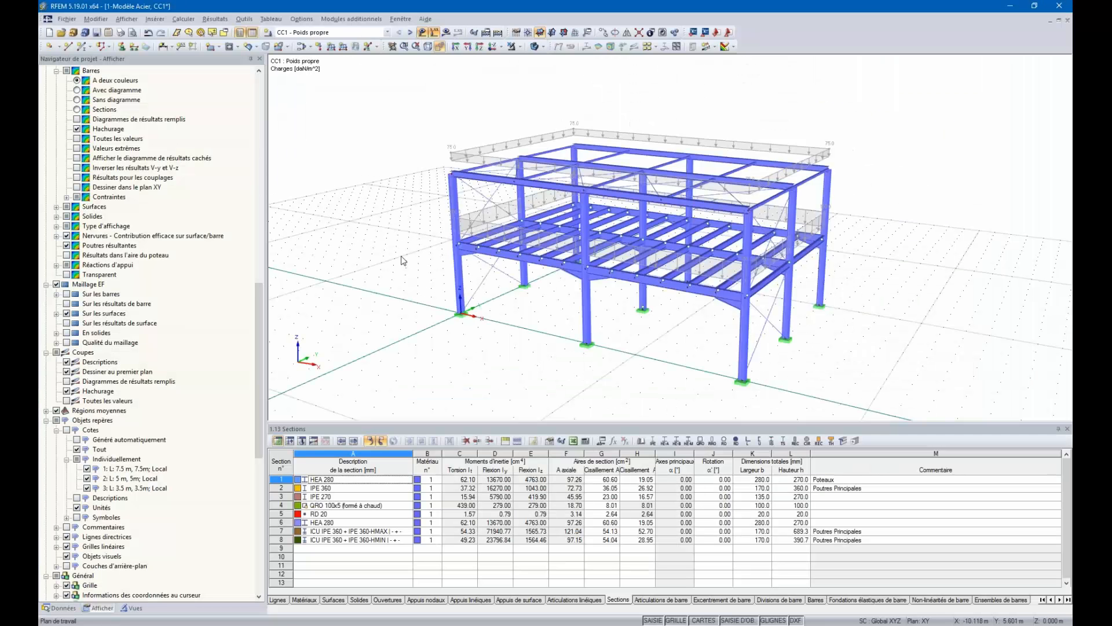
Step: Return to the RFEM model window, collapse the 1-Modèle Acier data and switch to the 2-Modèle Béton model
left_click(58, 608)
scroll(118, 293, "up", 5)
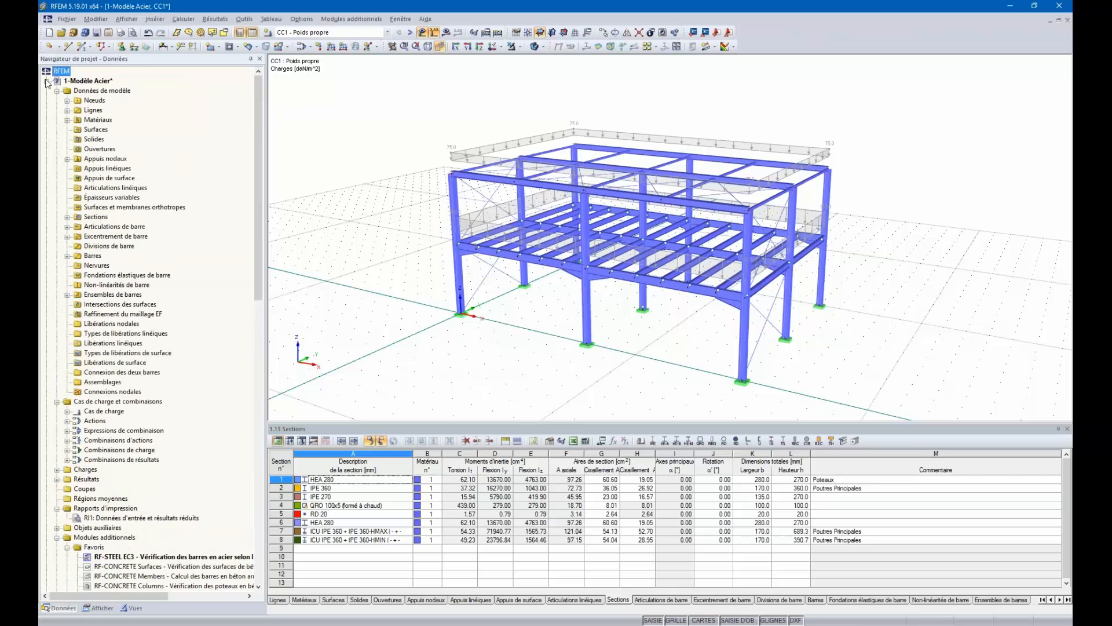
left_click(47, 82)
double_click(80, 92)
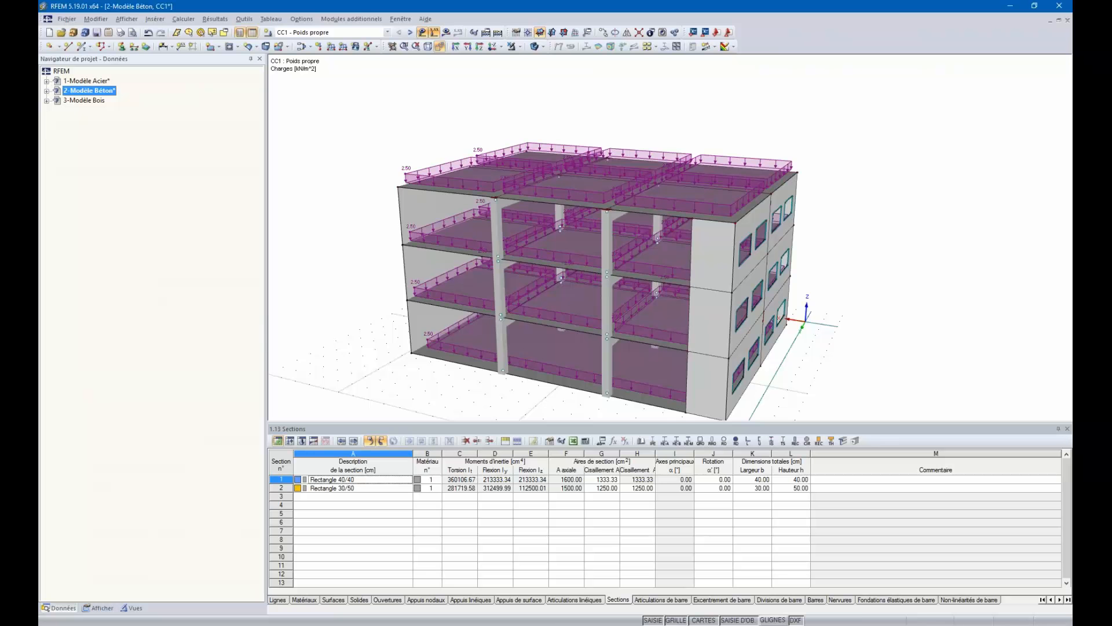
scroll(341, 163, "down", 3)
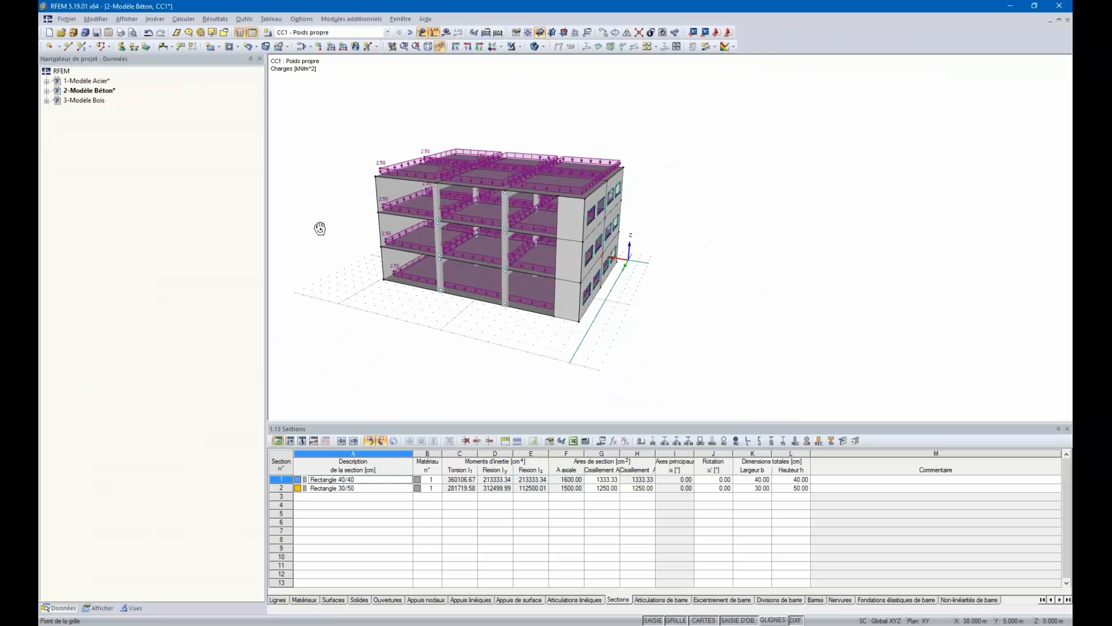
middle_click_drag(318, 226, 301, 173, "ctrl")
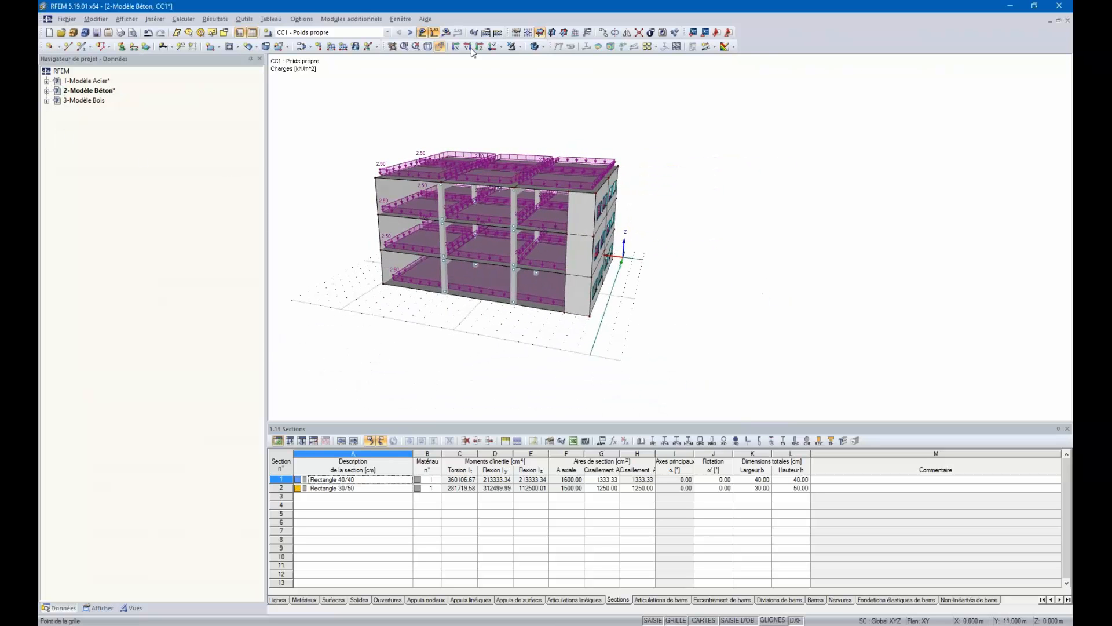
Step: Display the RF-CONCRETE Surfaces CA1 - Dalle R+1 required reinforcement results and inspect the slab from several viewing angles
left_click(387, 33)
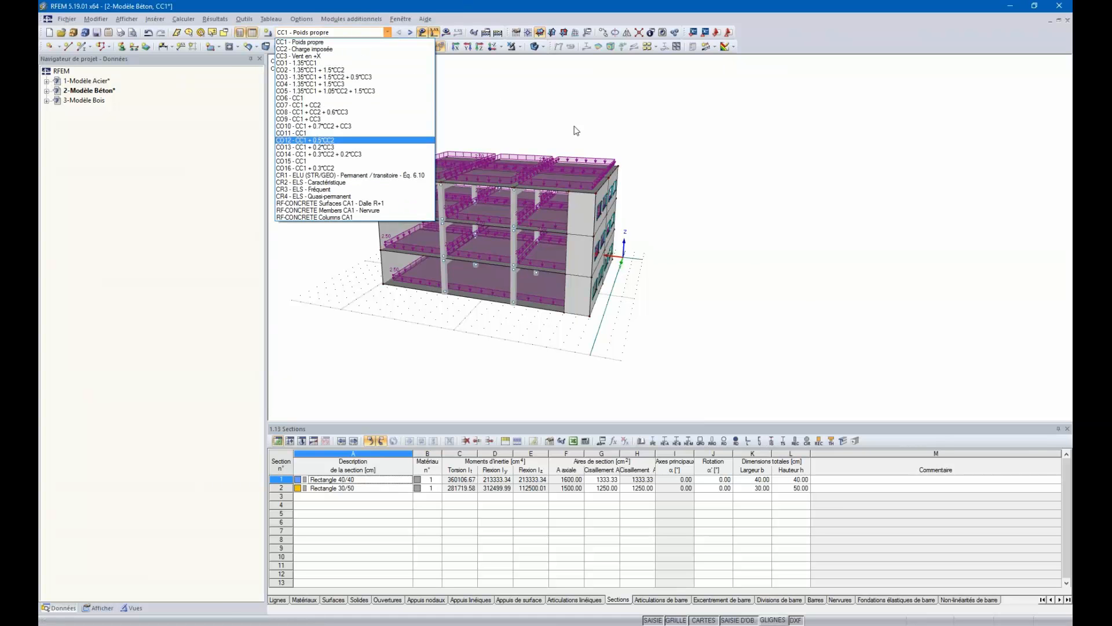
left_click(322, 203)
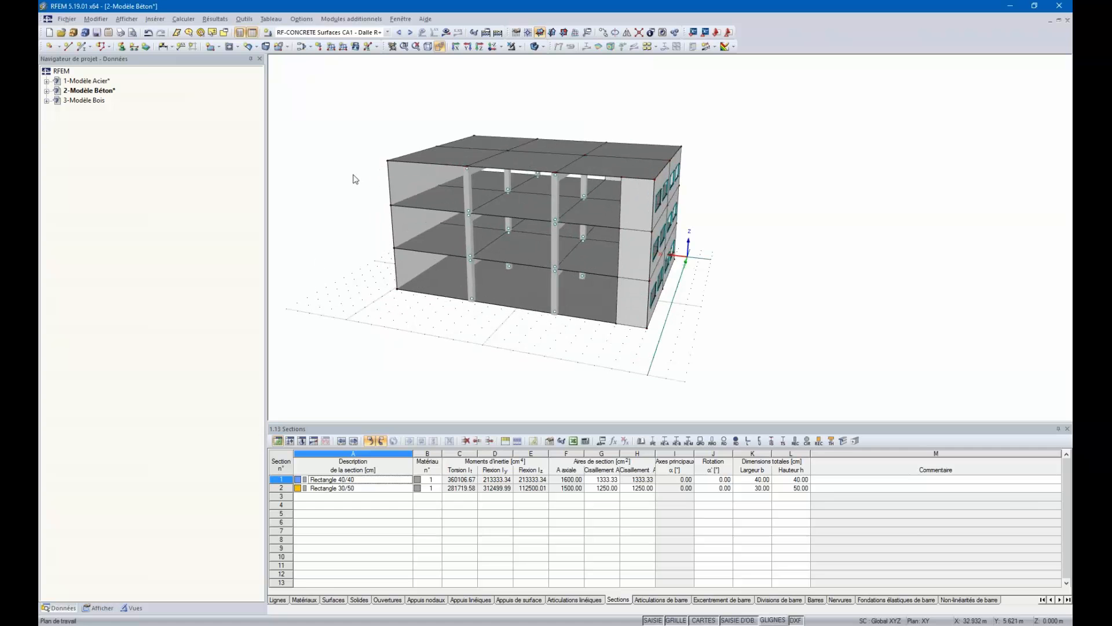
left_click(447, 32)
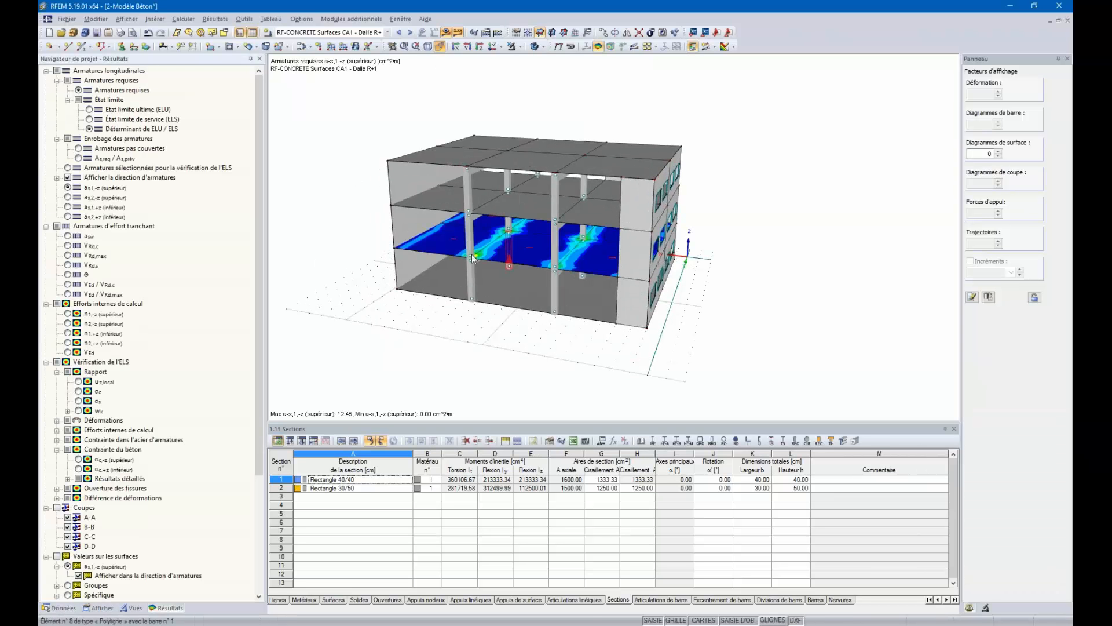
middle_click_drag(553, 346, 557, 284, "ctrl")
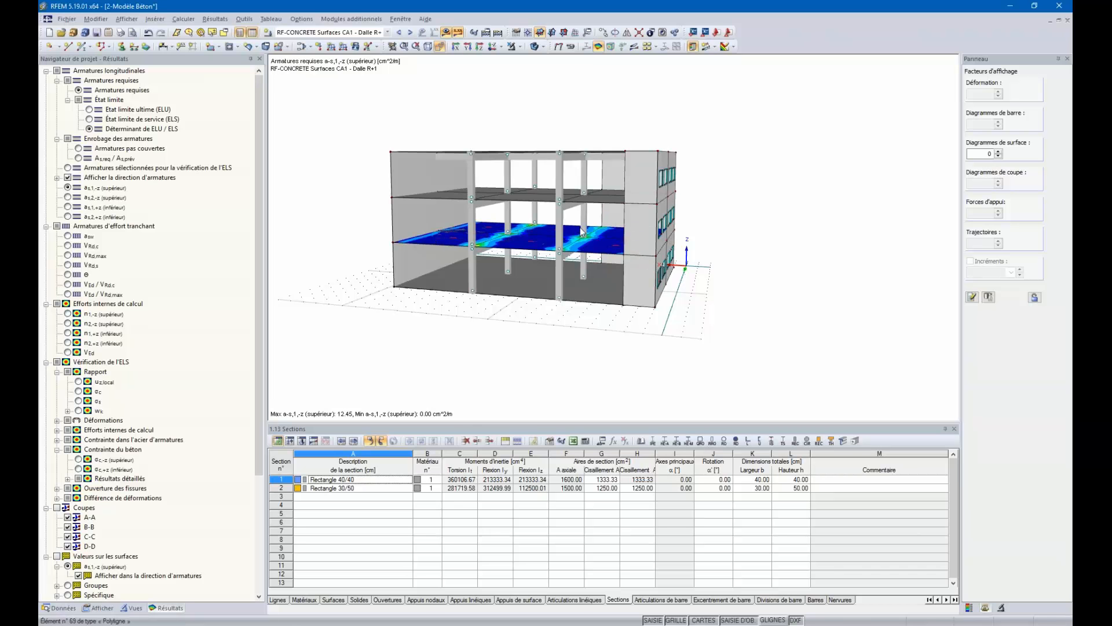
middle_click_drag(713, 214, 550, 302, "ctrl")
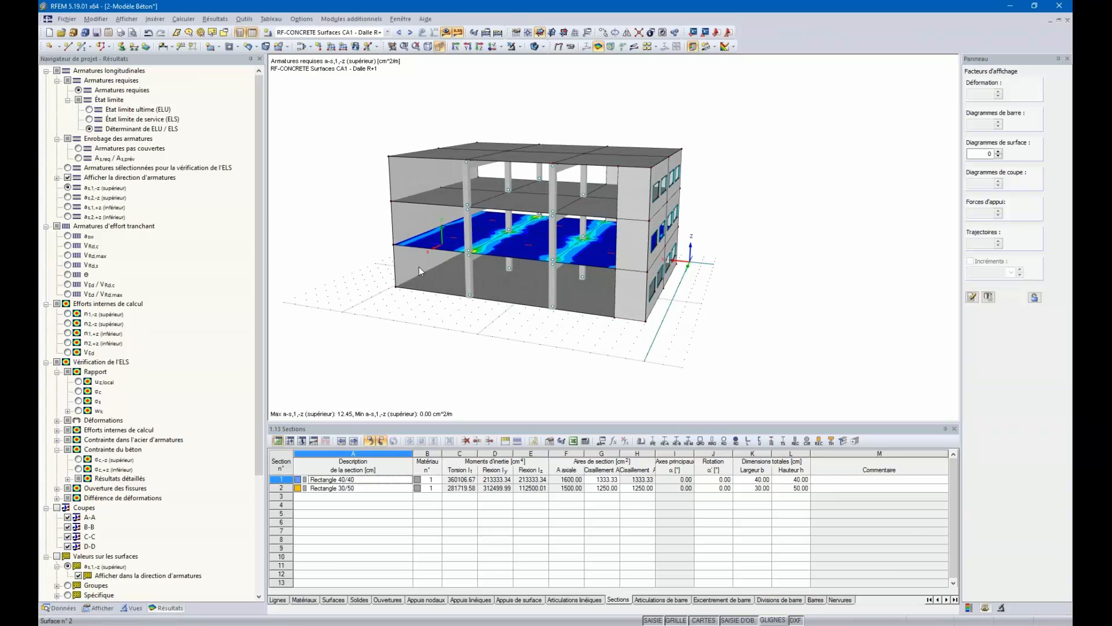
middle_click_drag(500, 264, 517, 287, "ctrl")
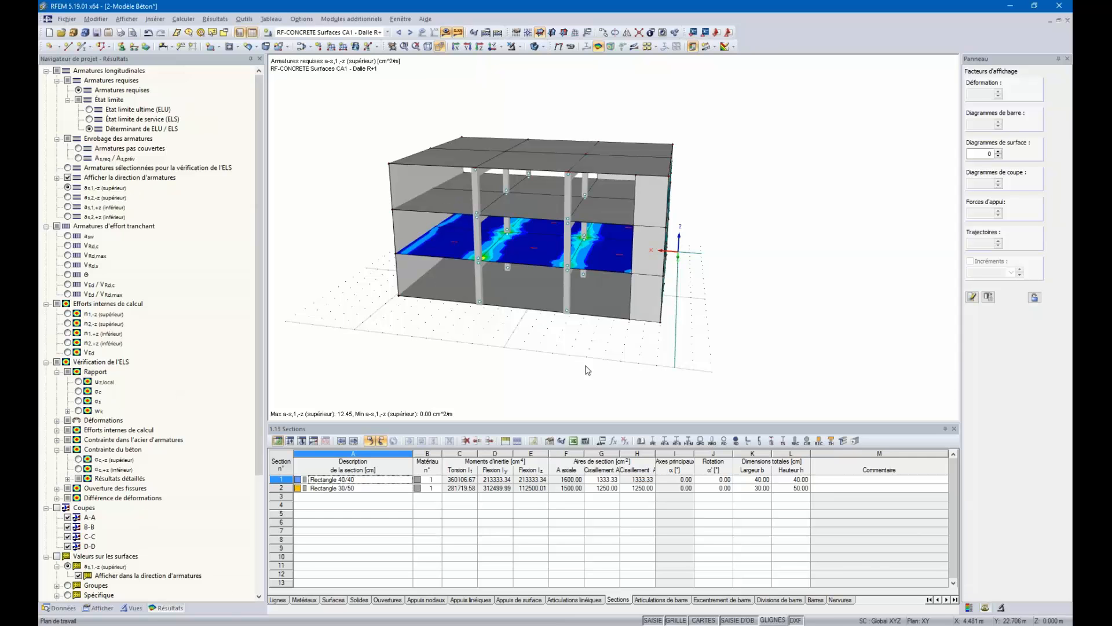
left_click(387, 32)
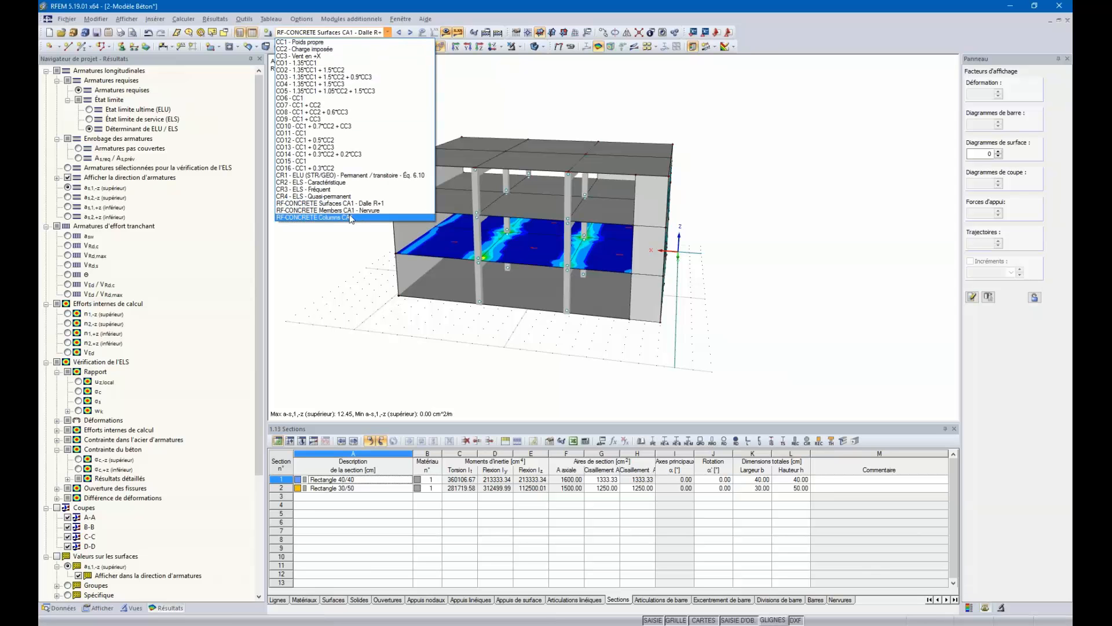
left_click(358, 338)
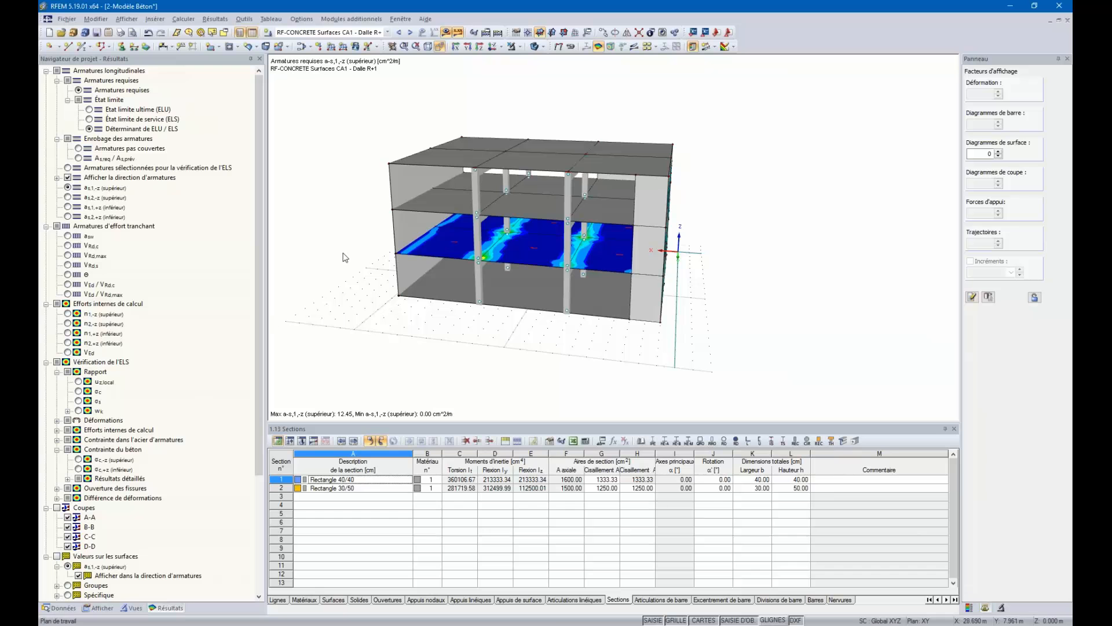
Step: Use the user-defined visibilities to isolate floors Dalle R+1, Dalle R+2, Dalle toiture and Radier, finishing with all four shown
left_click(134, 607)
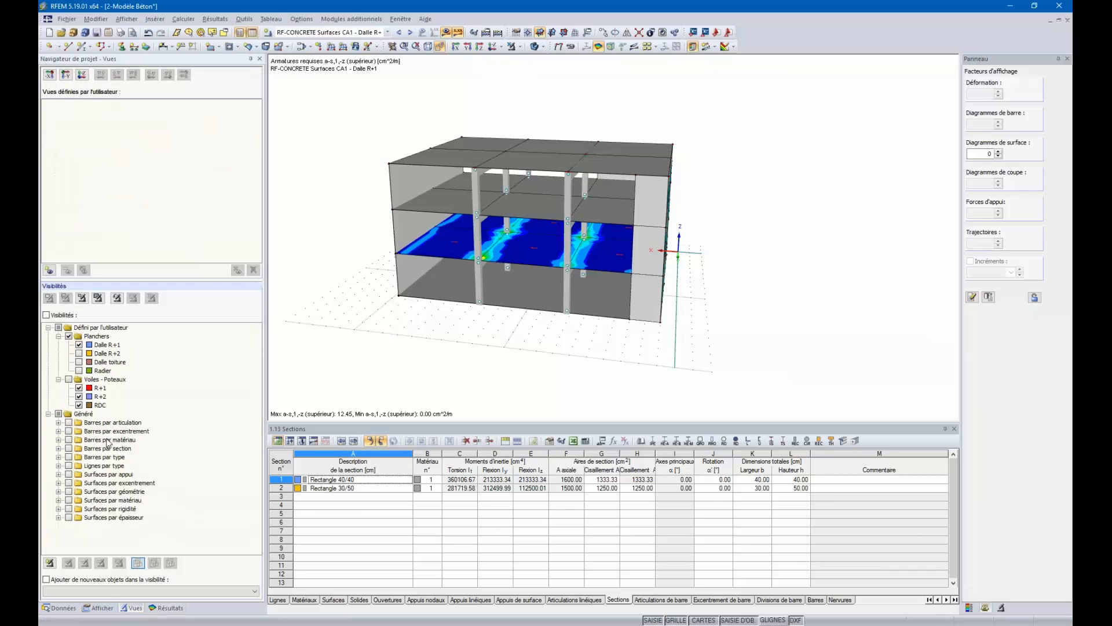
left_click(79, 345)
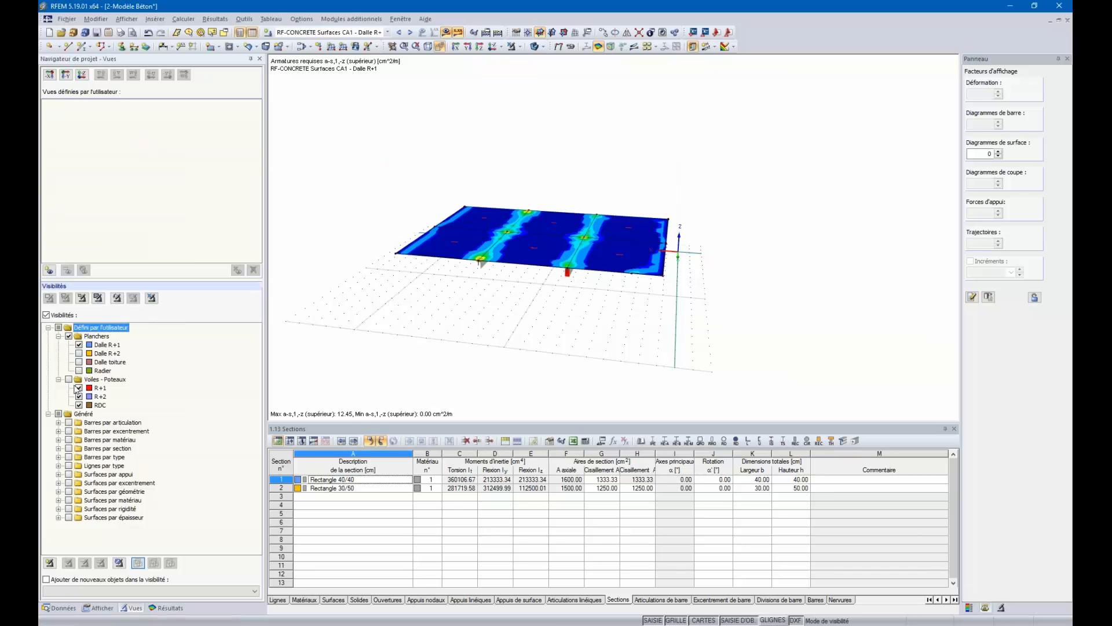
left_click(78, 344)
left_click(79, 353)
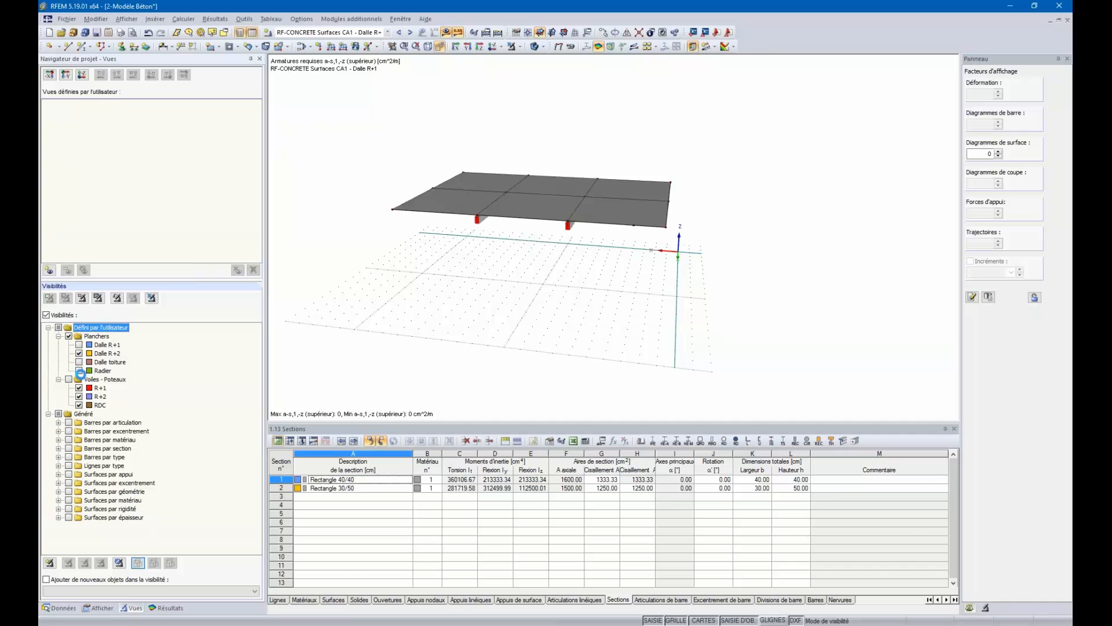
left_click(78, 362)
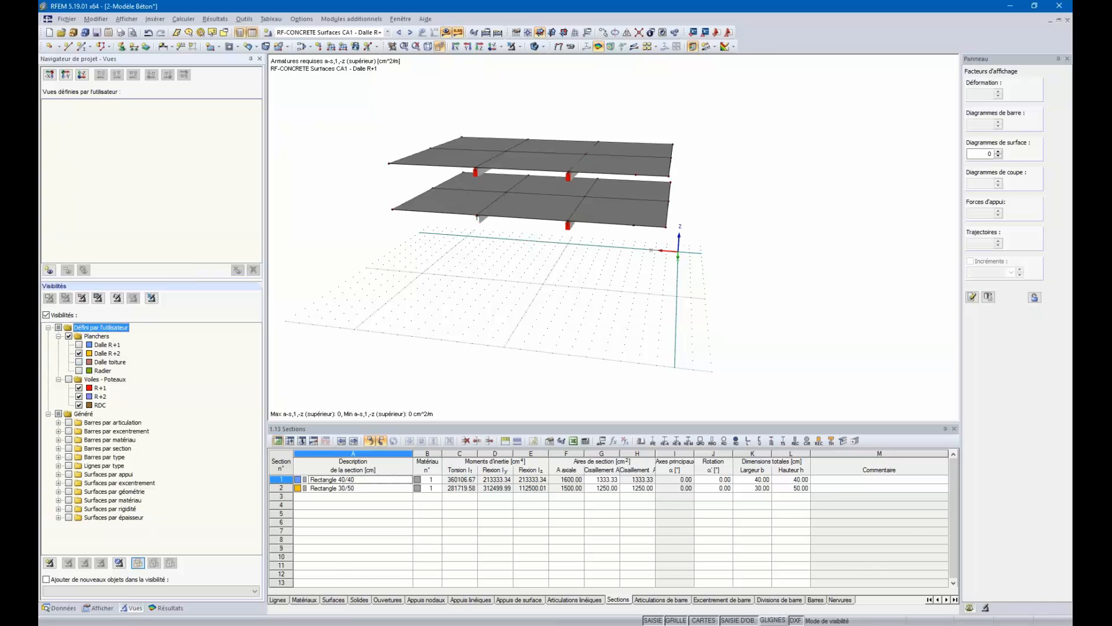
left_click(78, 362)
left_click(79, 371)
left_click(78, 362)
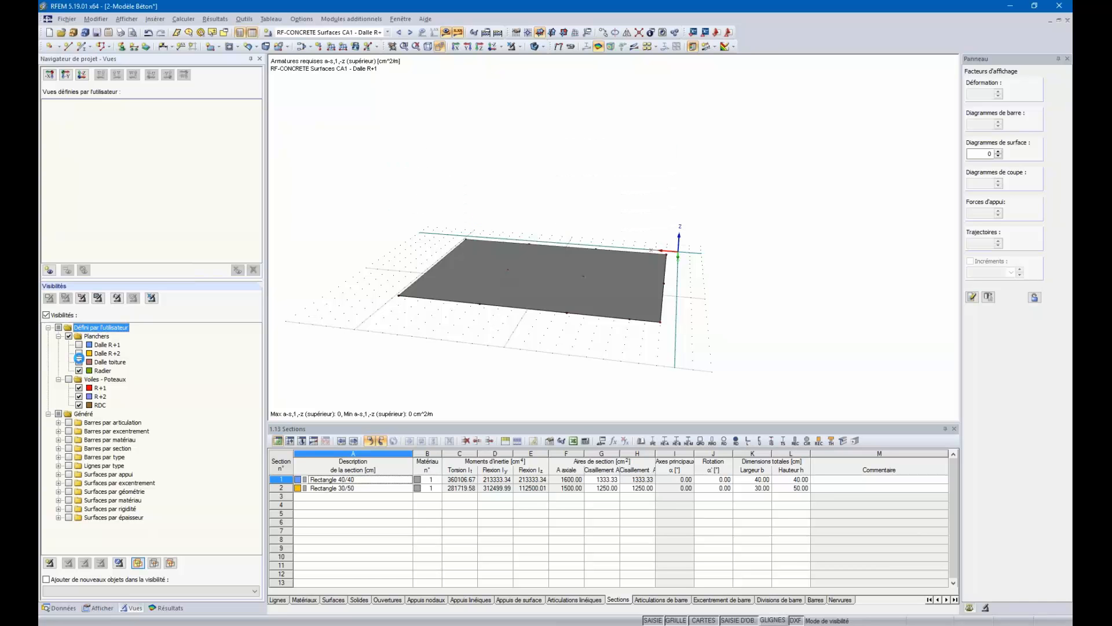
left_click(79, 354)
left_click(78, 345)
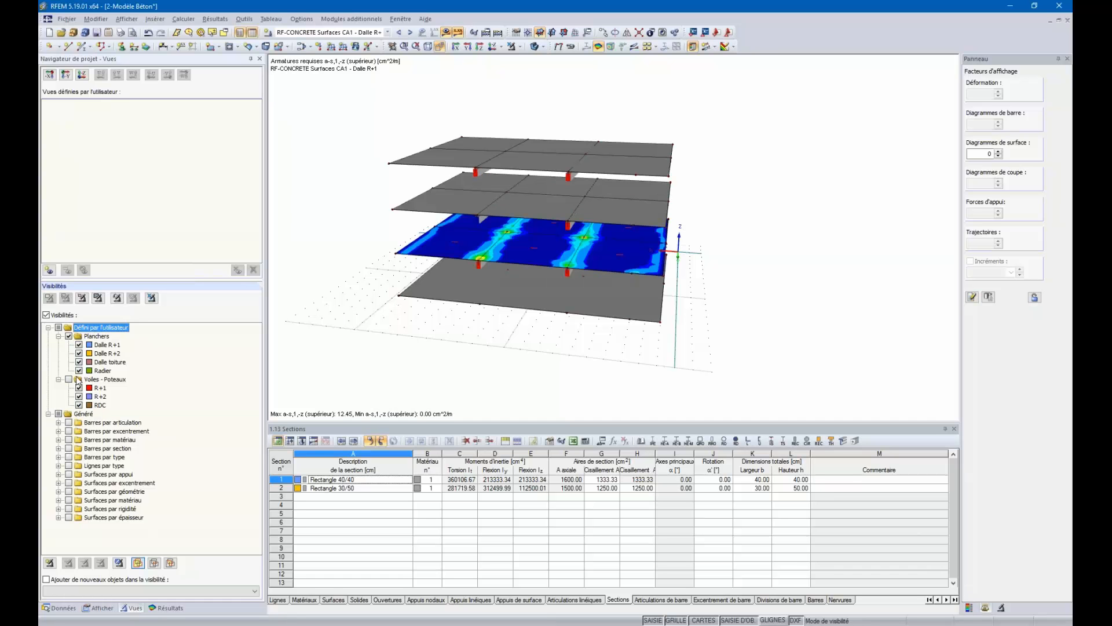
Step: Toggle the Planchers group off and on and show the Voiles - Poteaux group to display the full concrete building
left_click(68, 336)
left_click(69, 379)
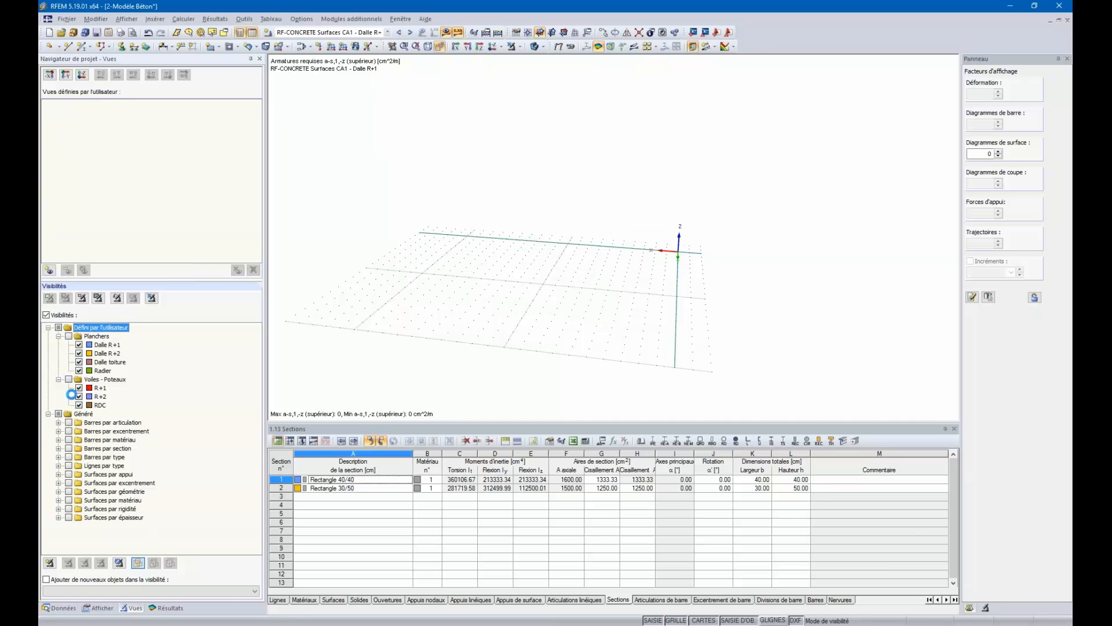
left_click(68, 336)
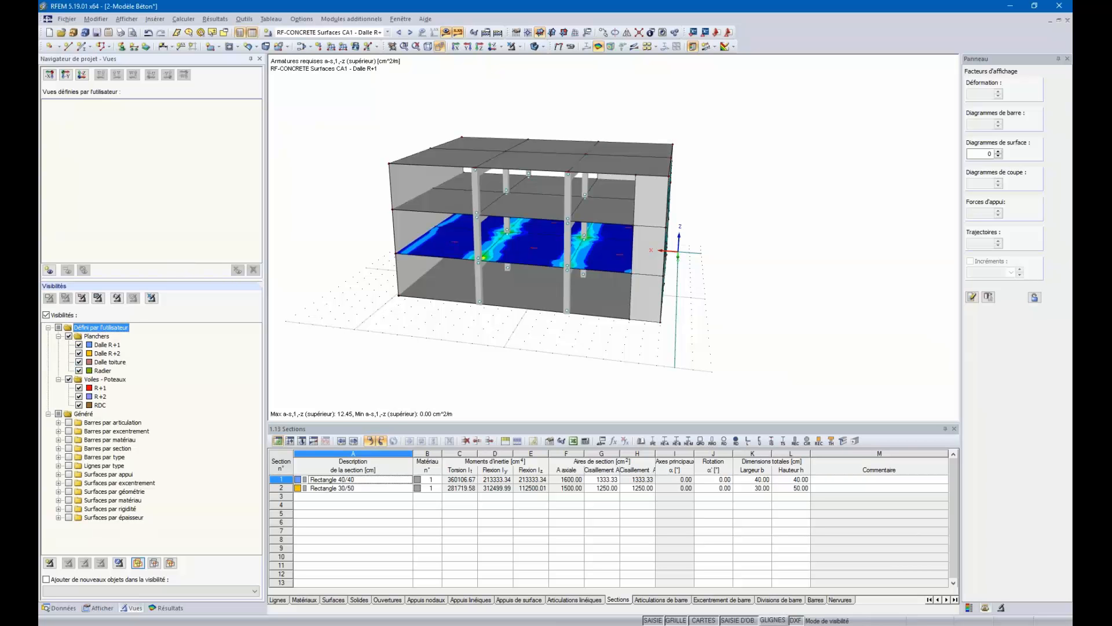
middle_click_drag(776, 274, 736, 257, "ctrl")
scroll(505, 281, "up", 5)
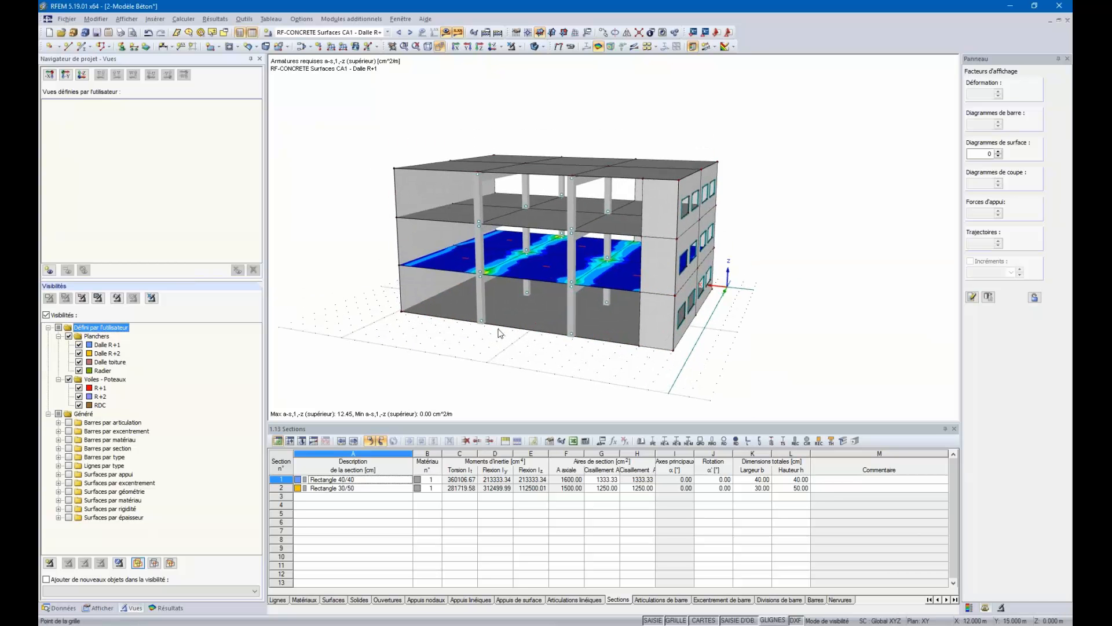
middle_click_drag(584, 367, 597, 377)
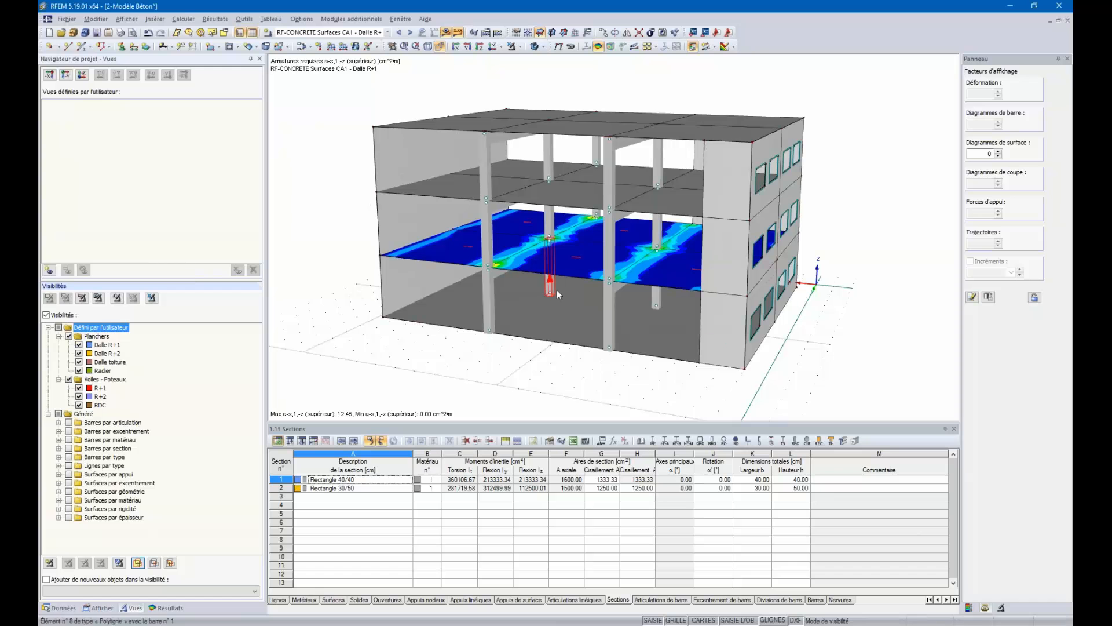
Step: Open the concrete model's printout report RI1: Données d'entrée et résultats réduits from its project data
left_click(59, 607)
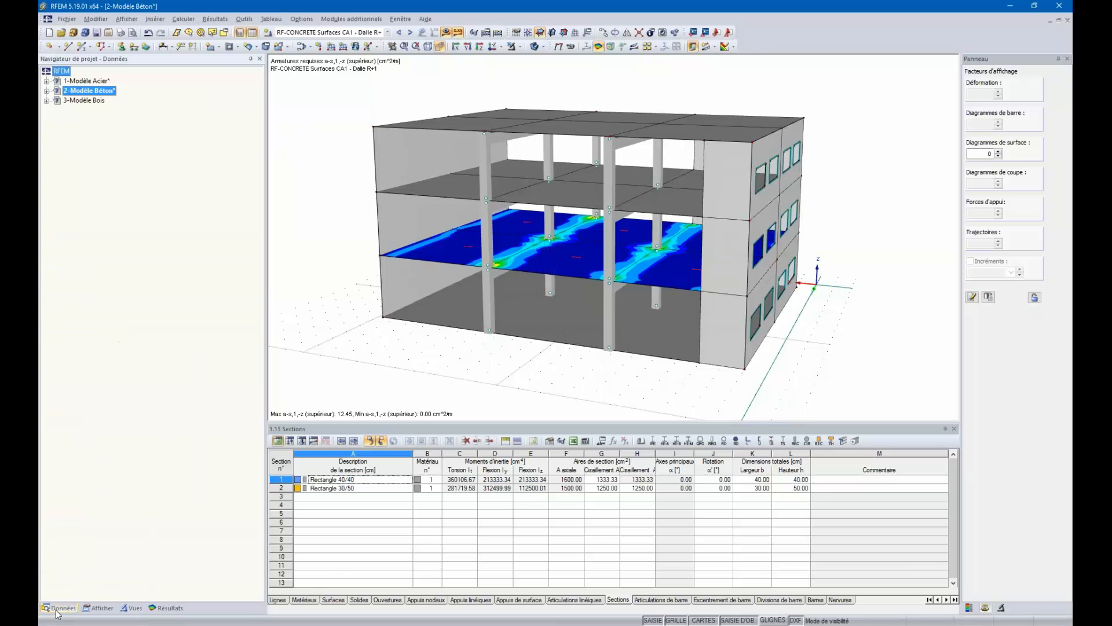
double_click(58, 91)
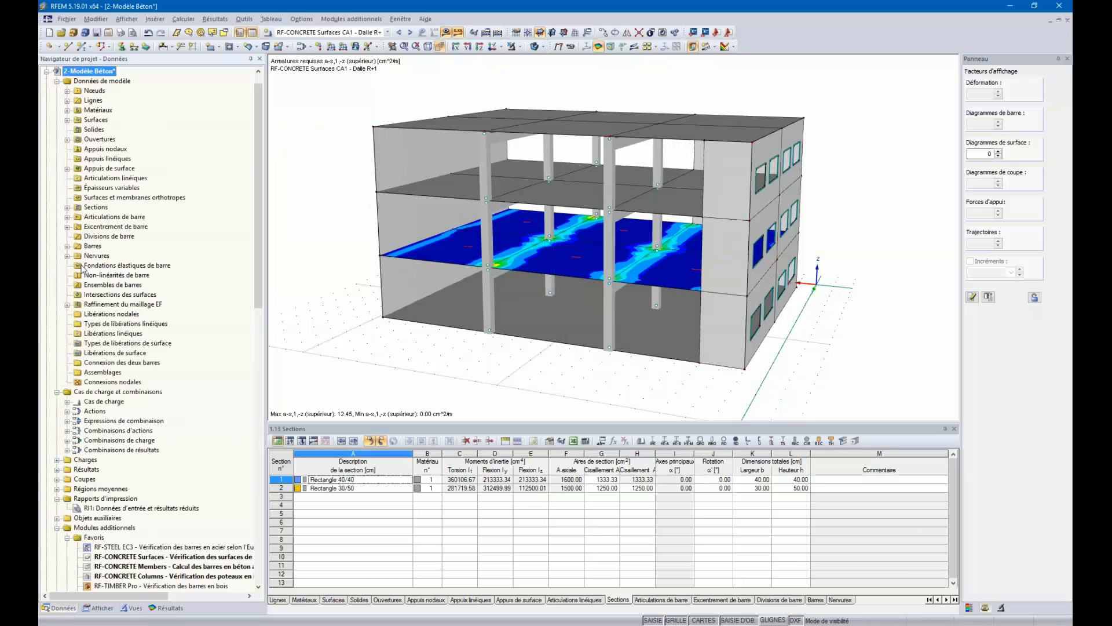
scroll(162, 492, "down", 2)
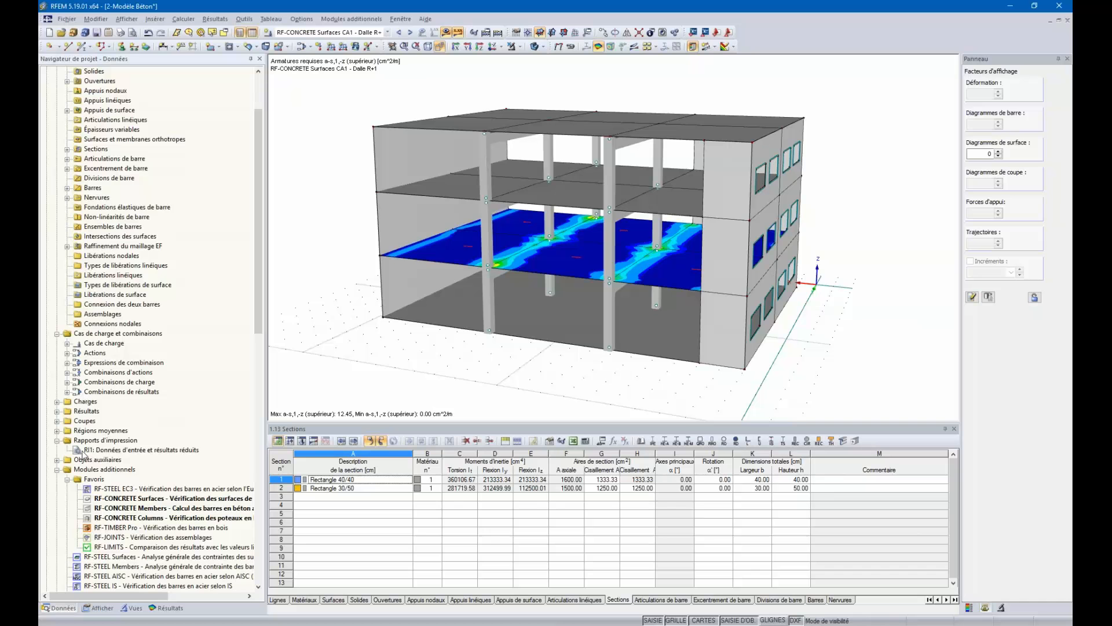
left_click(124, 452)
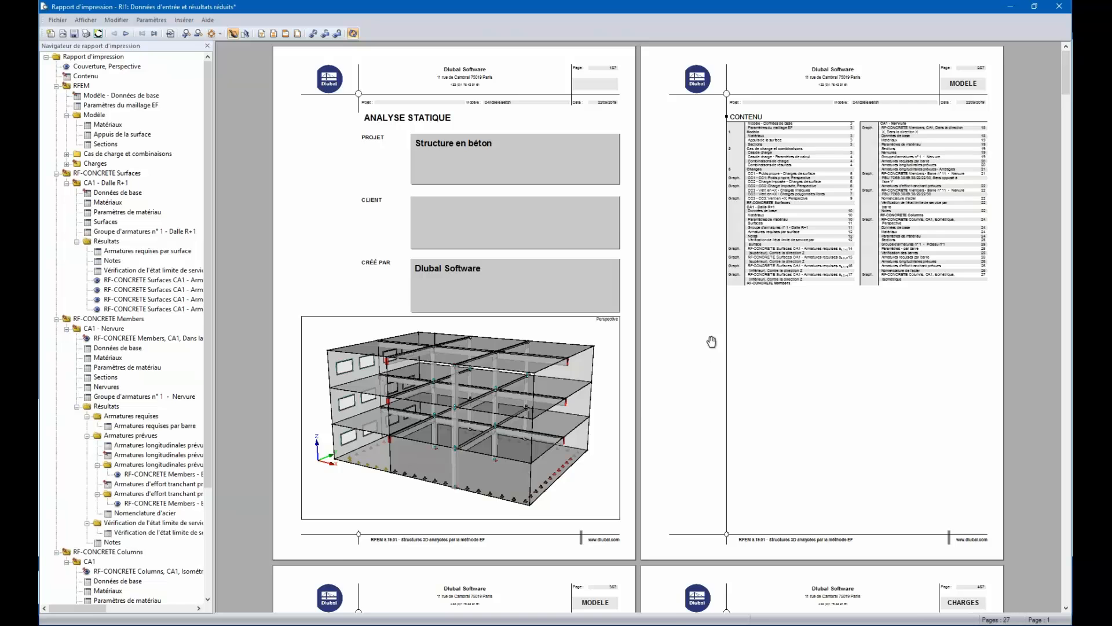
Step: Review the report's RFEM pages, from the model base data and load combinations to the CC1, CC2 and CC3 load tables and figures
scroll(711, 341, "down", 10)
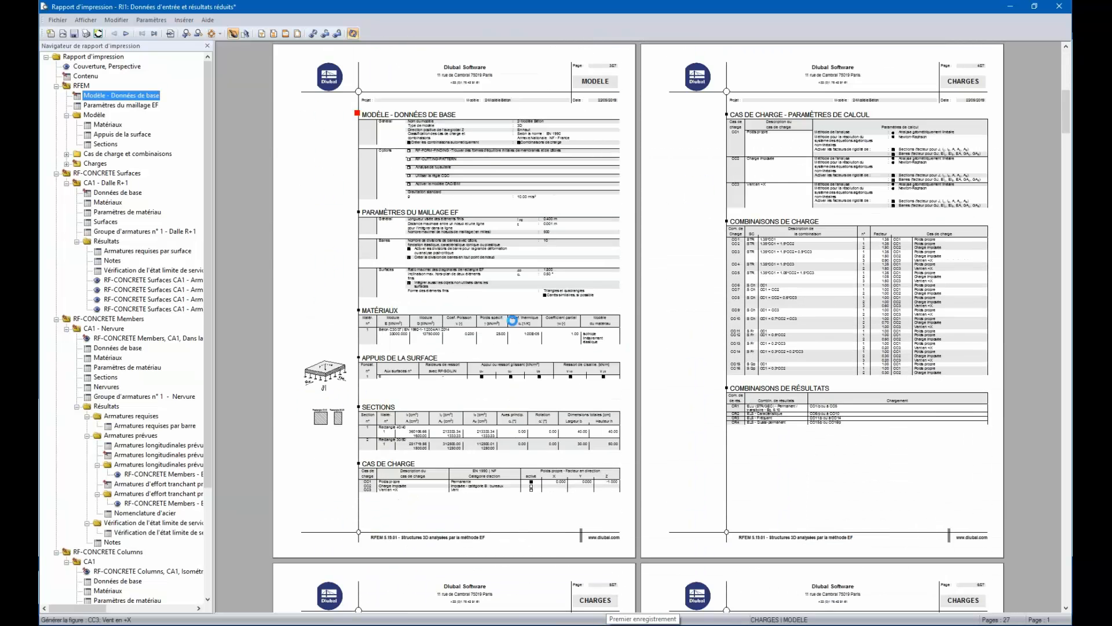
scroll(678, 376, "down", 3)
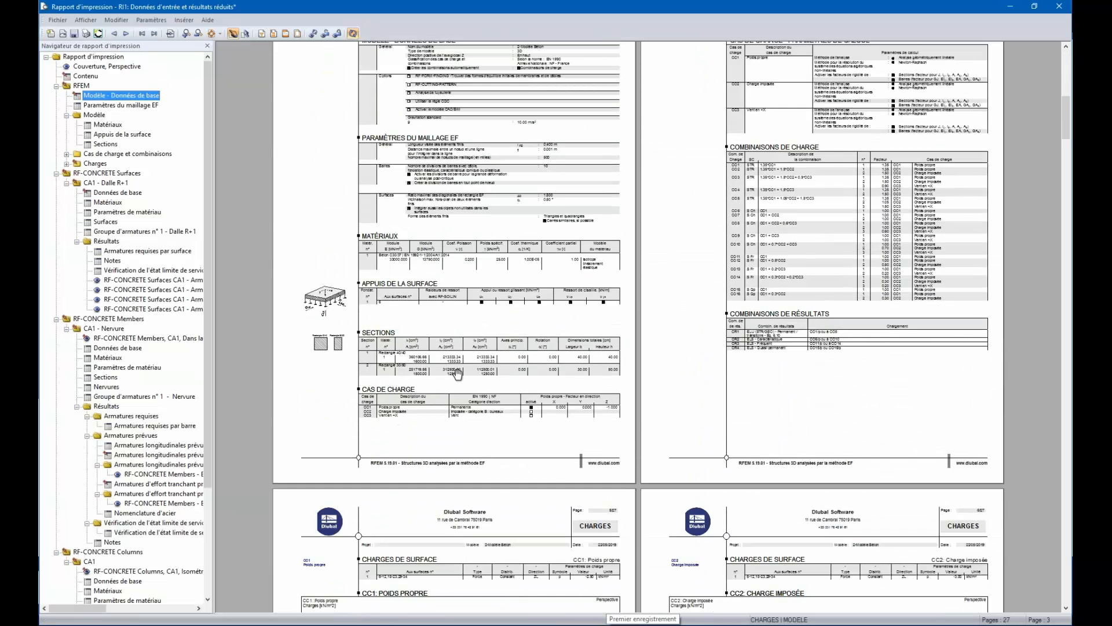
scroll(642, 394, "down", 2)
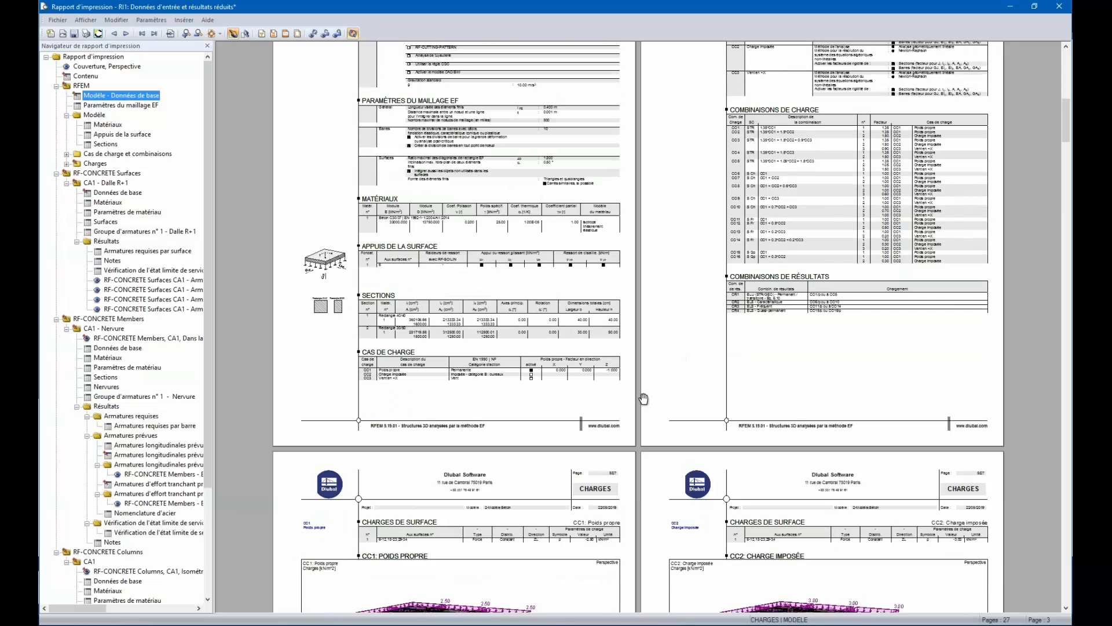
scroll(643, 399, "down", 10)
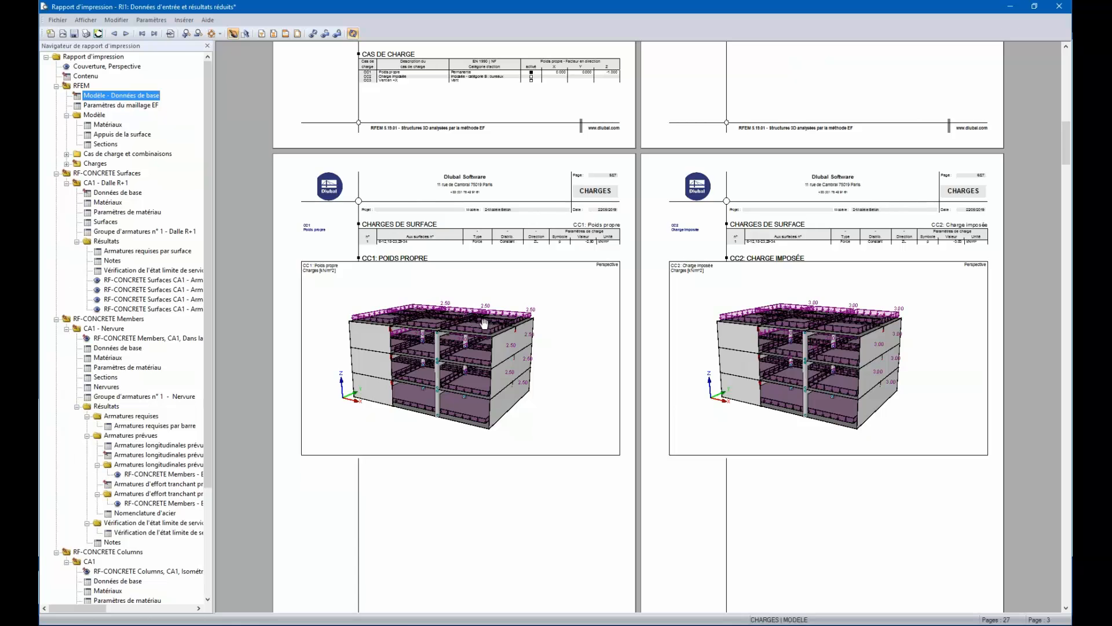
scroll(484, 323, "up", 2, "ctrl")
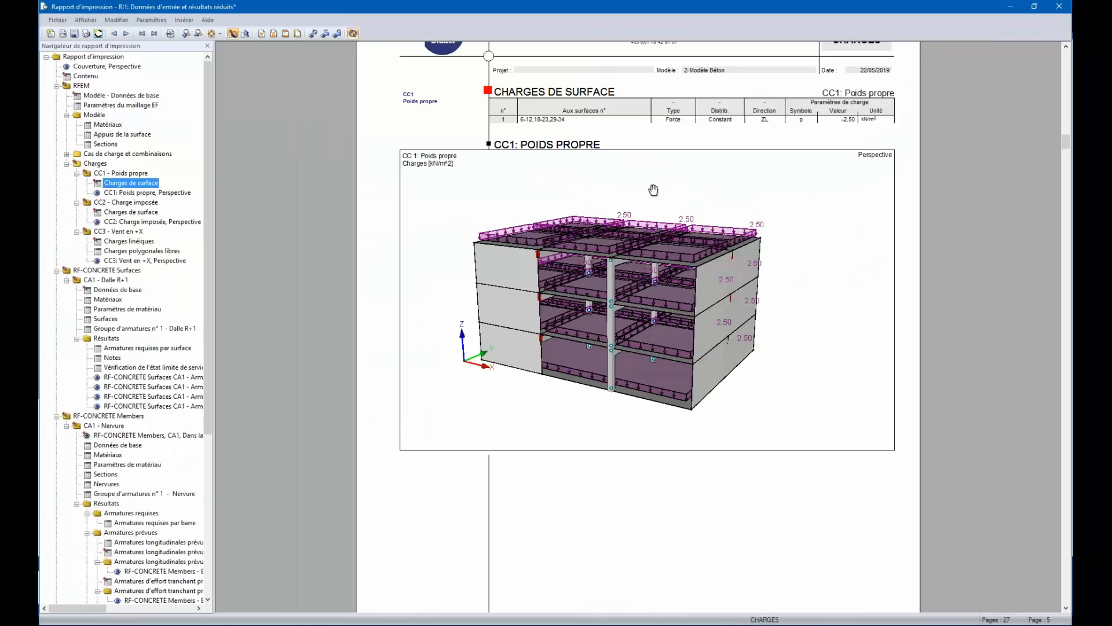
scroll(678, 271, "down", 10)
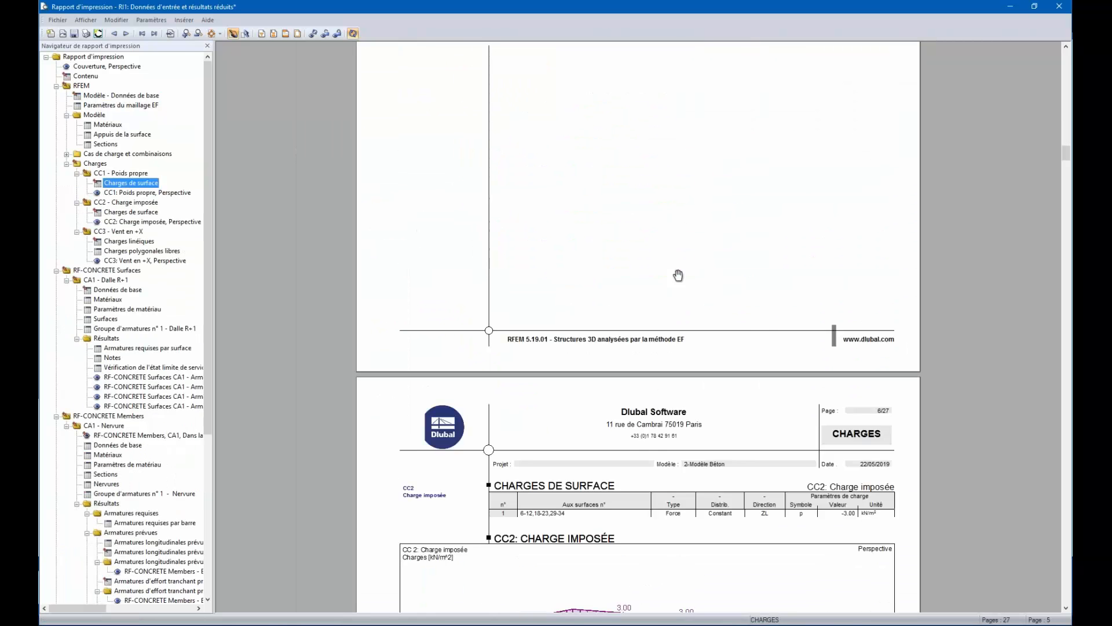
scroll(678, 274, "down", 10)
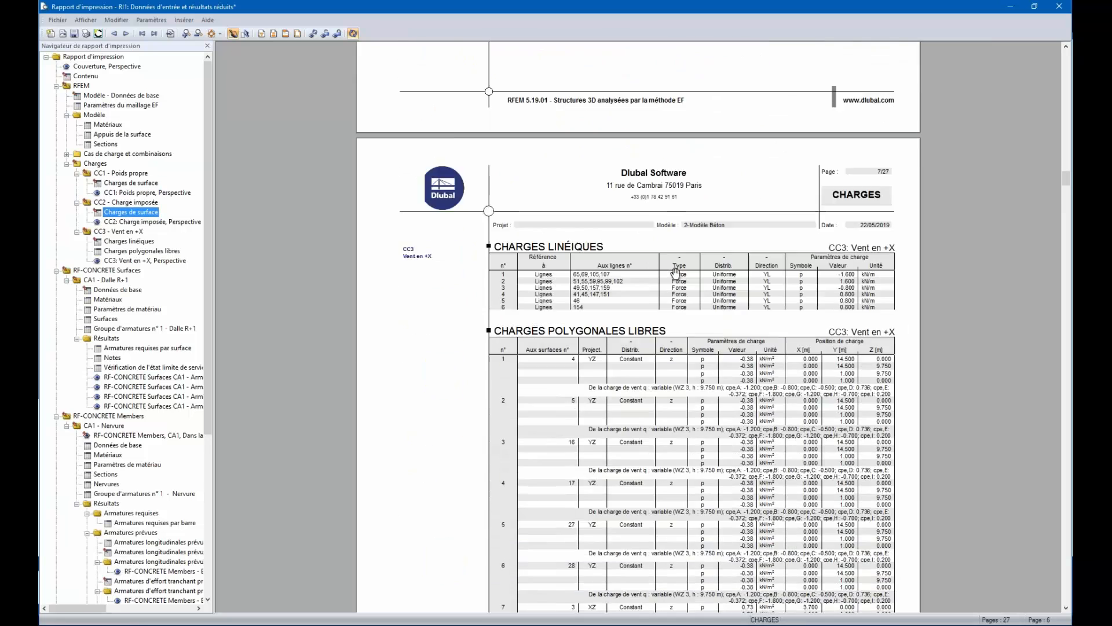
scroll(675, 273, "down", 10)
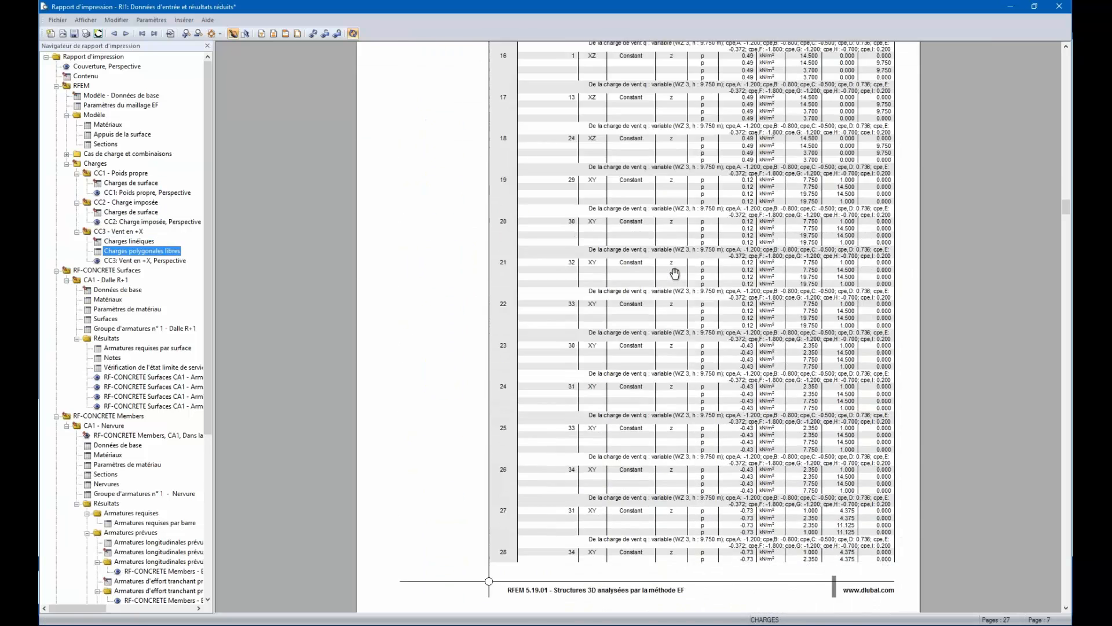
scroll(671, 273, "up", 3)
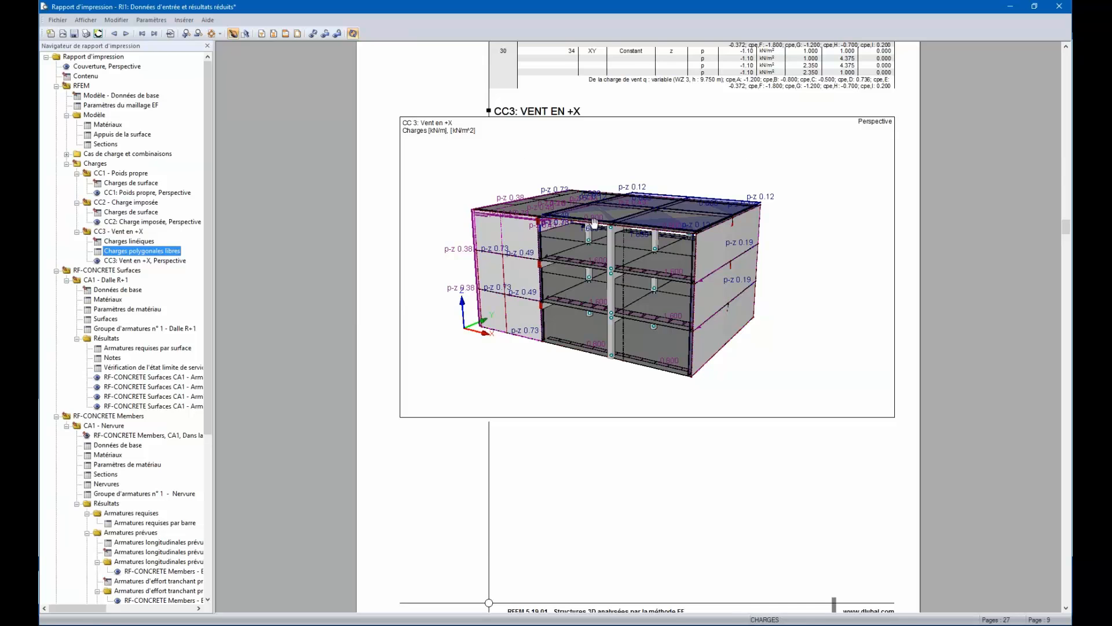
Step: Review the RF-CONCRETE Surfaces CA1 - Dalle R+1 tables covering base data, materials, surfaces, reinforcement group, required reinforcement and serviceability checks
scroll(633, 245, "down", 5)
scroll(633, 245, "down", 10)
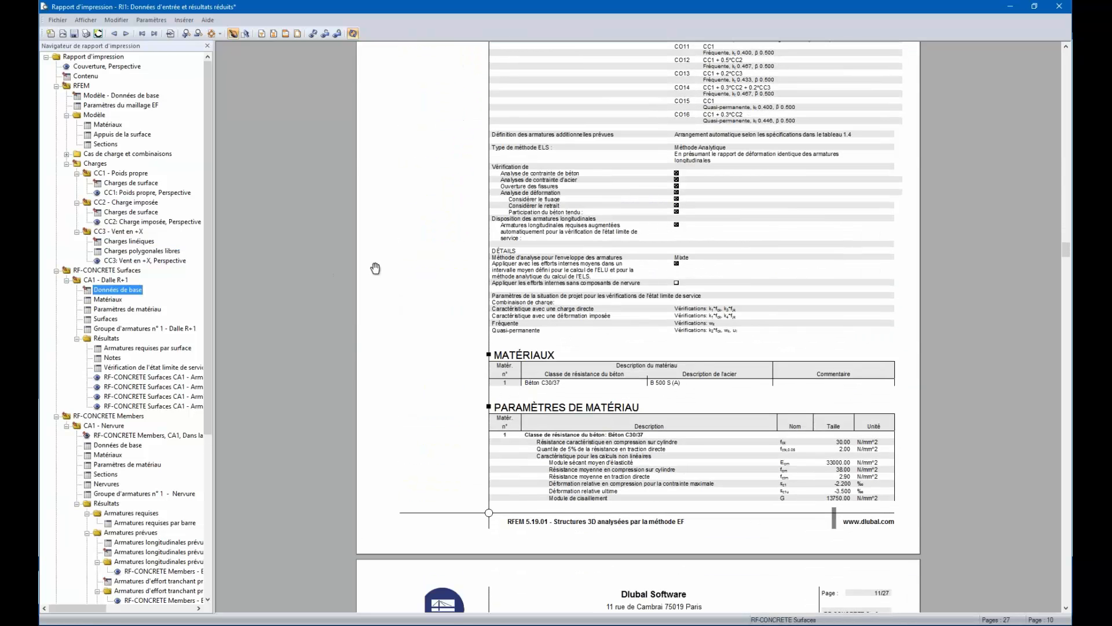
scroll(618, 268, "down", 3)
scroll(632, 266, "down", 10)
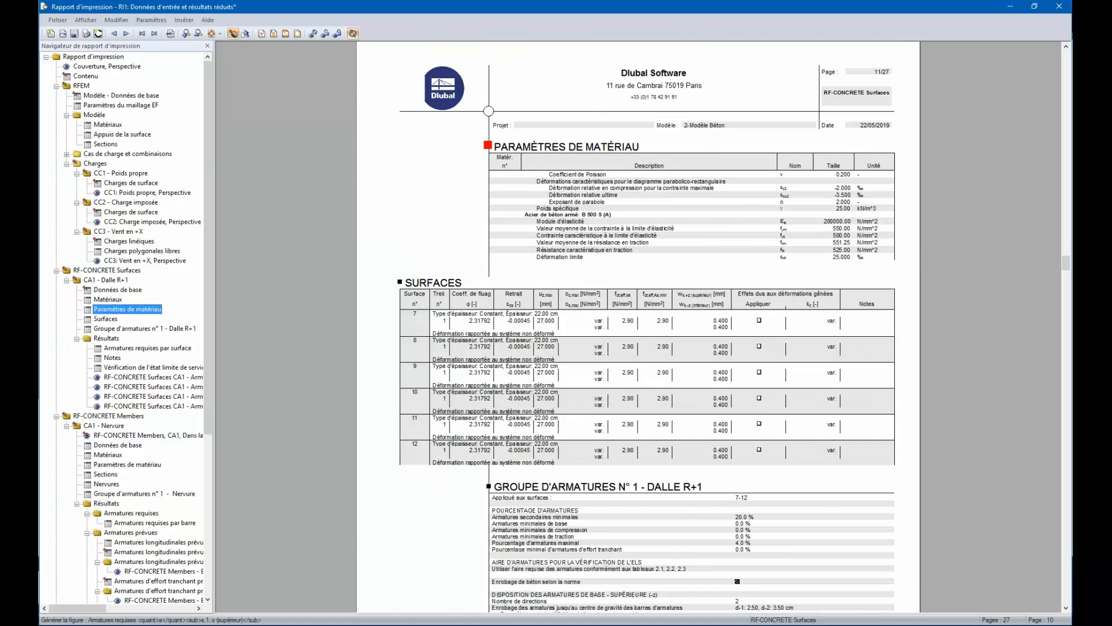
scroll(1018, 255, "down", 7)
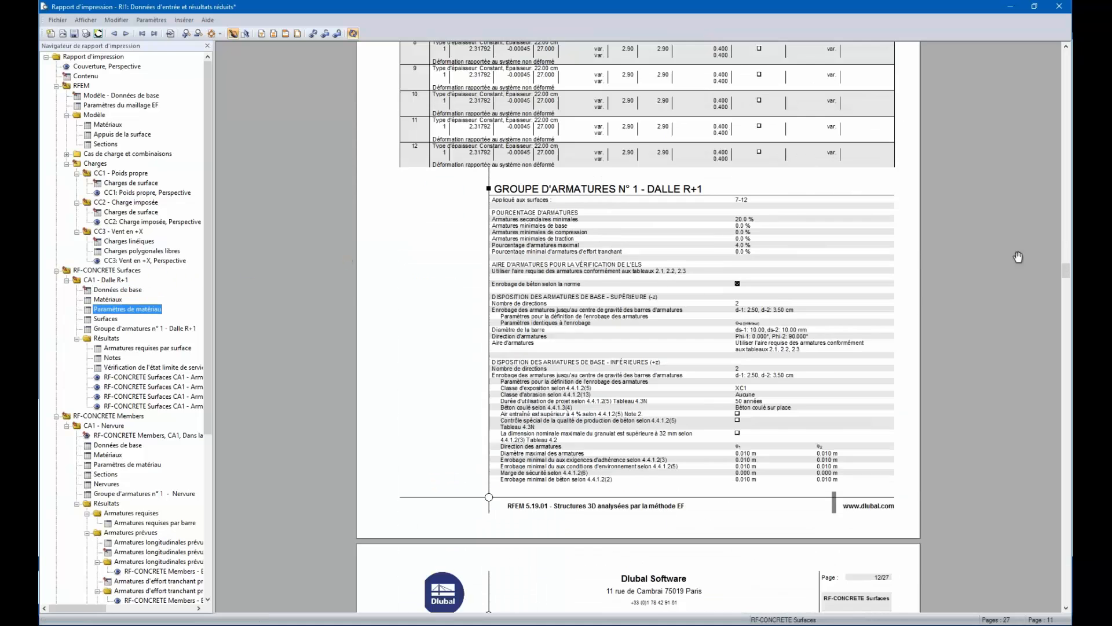
scroll(724, 267, "down", 1, "ctrl")
scroll(723, 266, "down", 9)
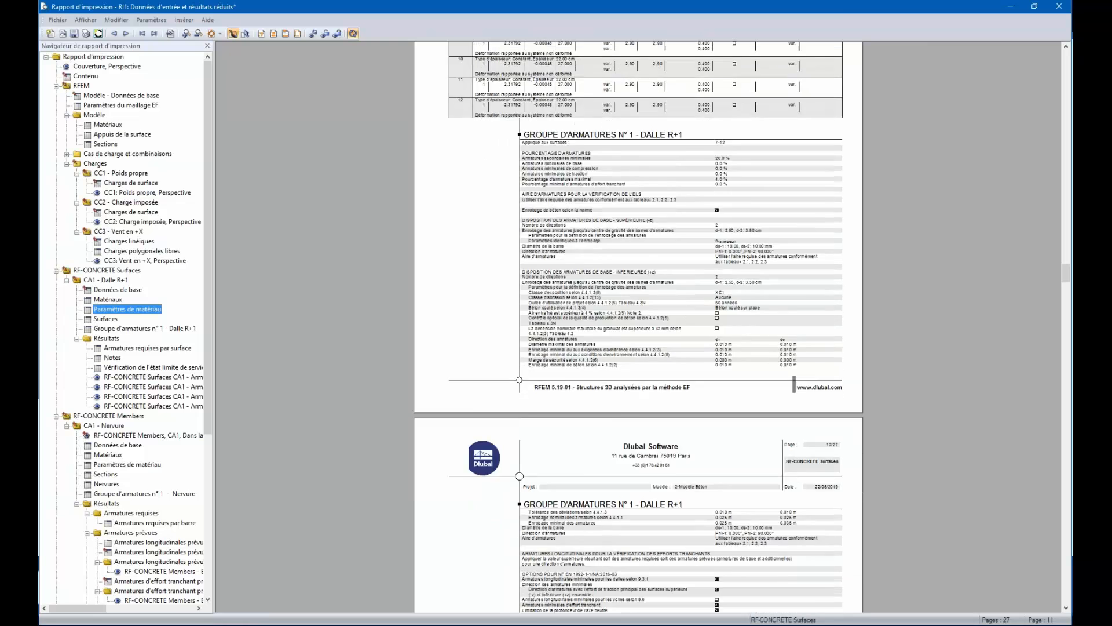
scroll(718, 278, "down", 3)
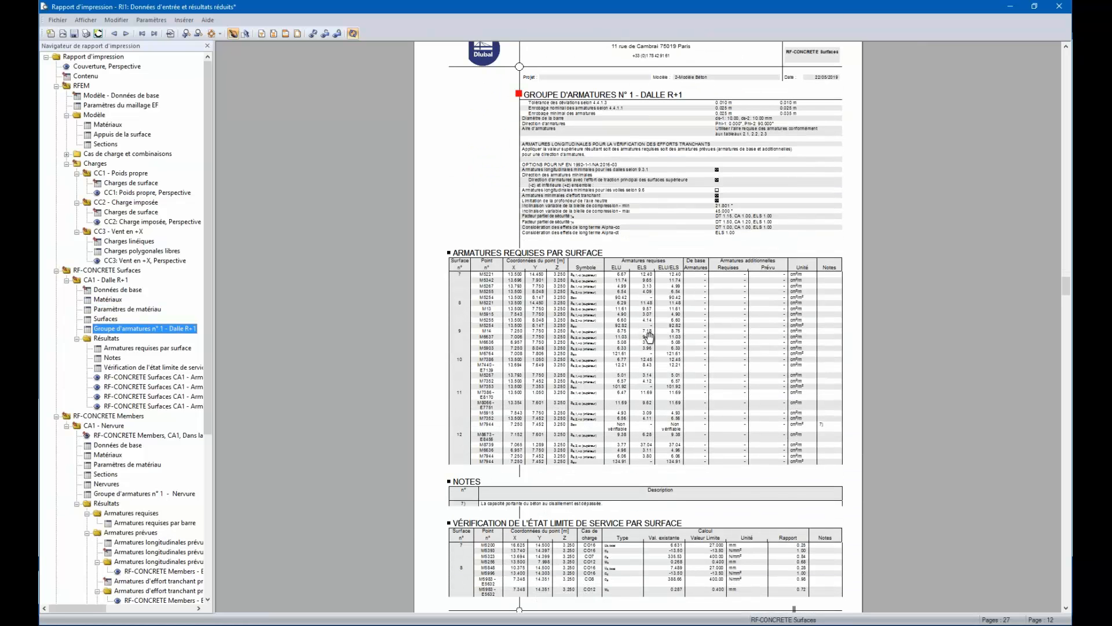
scroll(646, 336, "down", 6)
scroll(607, 181, "down", 10)
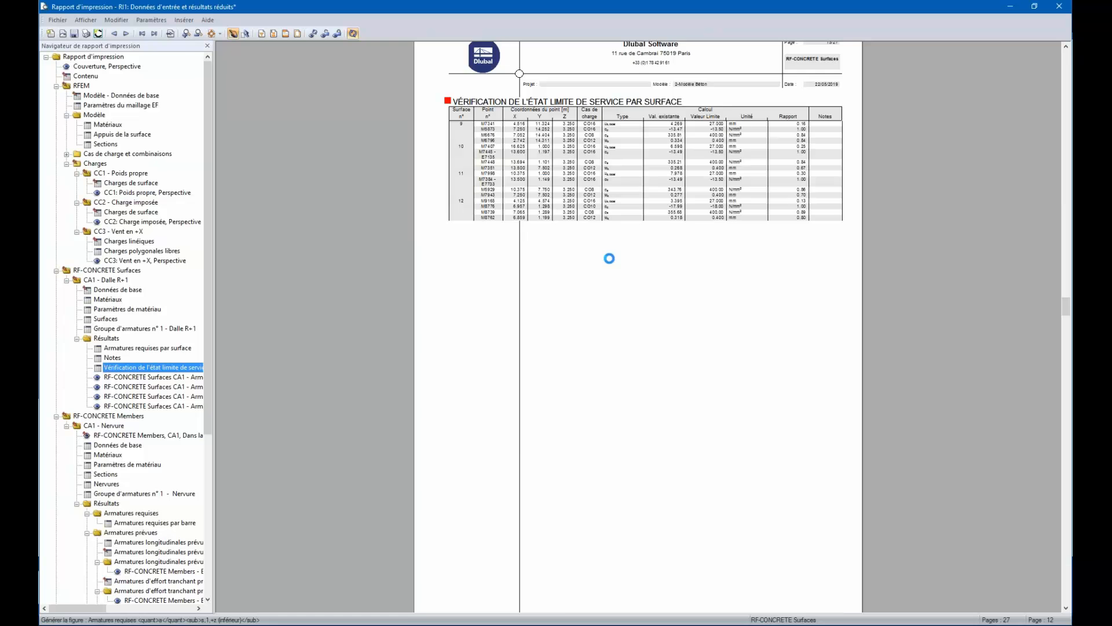
Step: Examine the four required reinforcement figures of Dalle R+1, for the upper and lower layers in directions 1 and 2
scroll(609, 258, "down", 6)
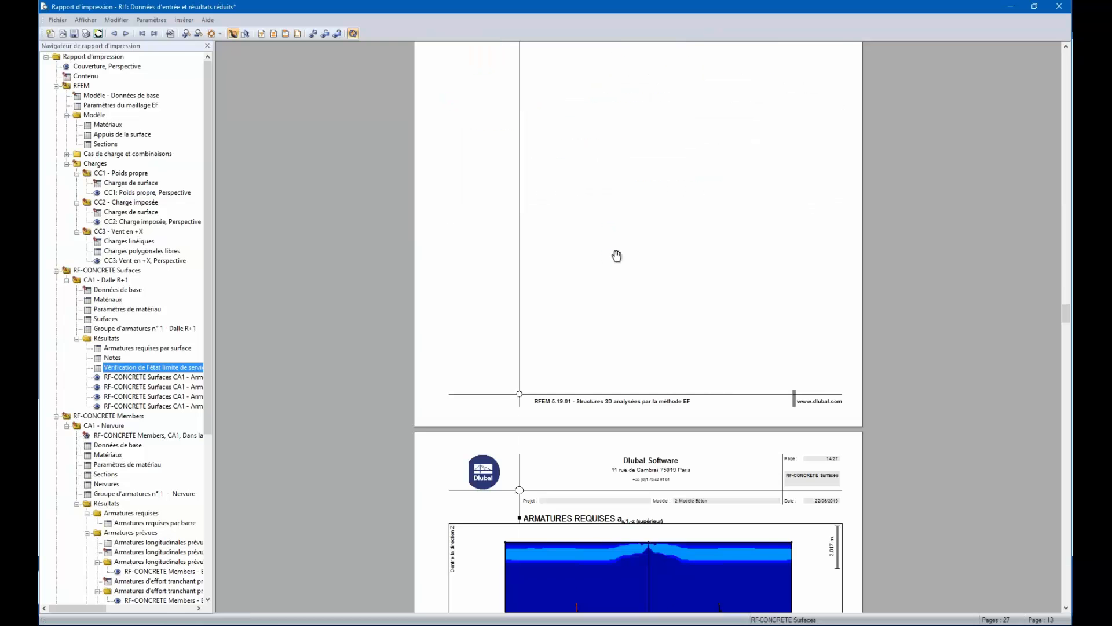
scroll(617, 255, "down", 6)
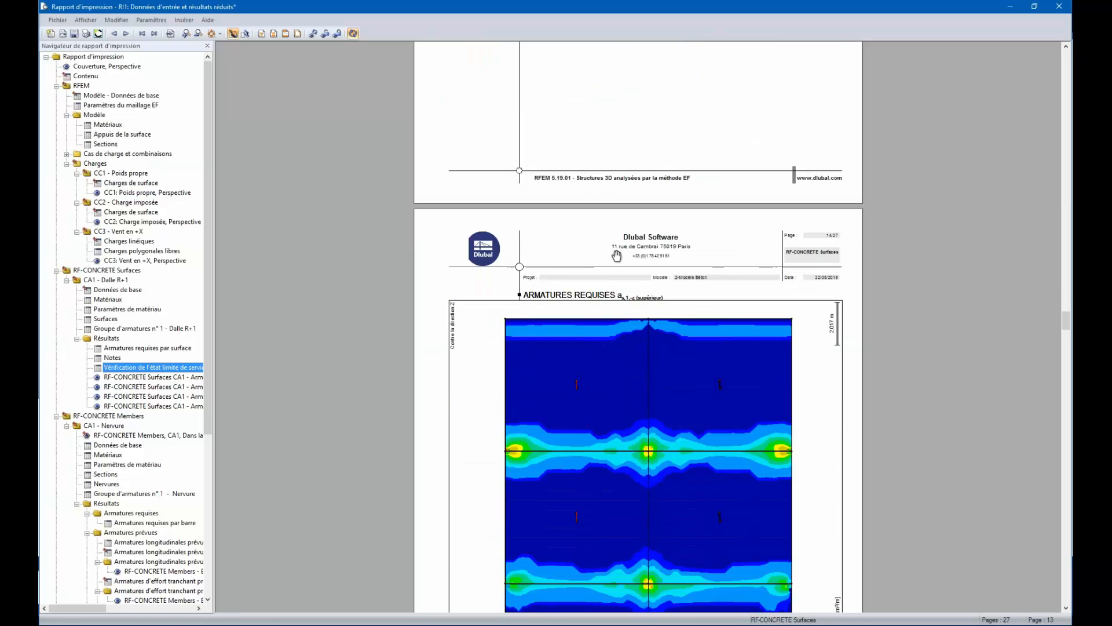
scroll(616, 255, "down", 5)
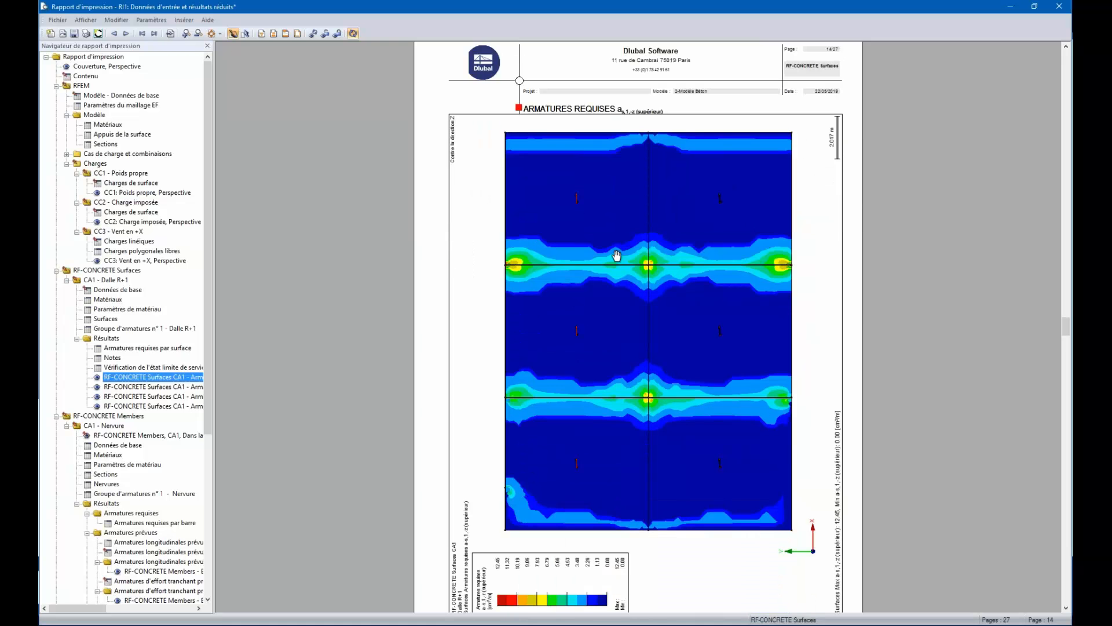
scroll(616, 256, "down", 3)
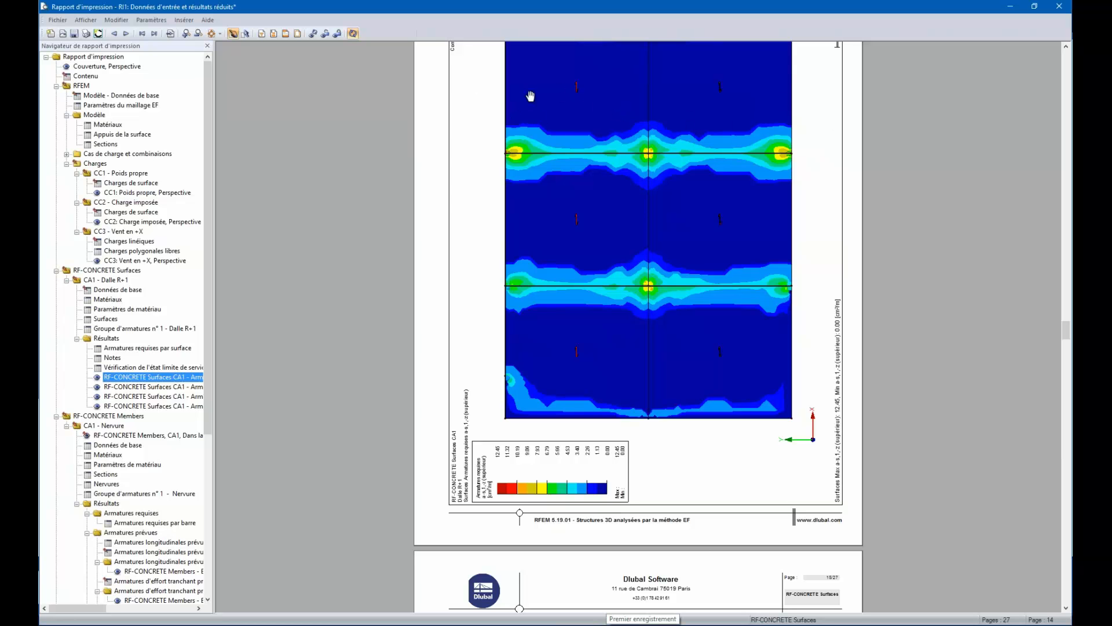
scroll(753, 192, "down", 1)
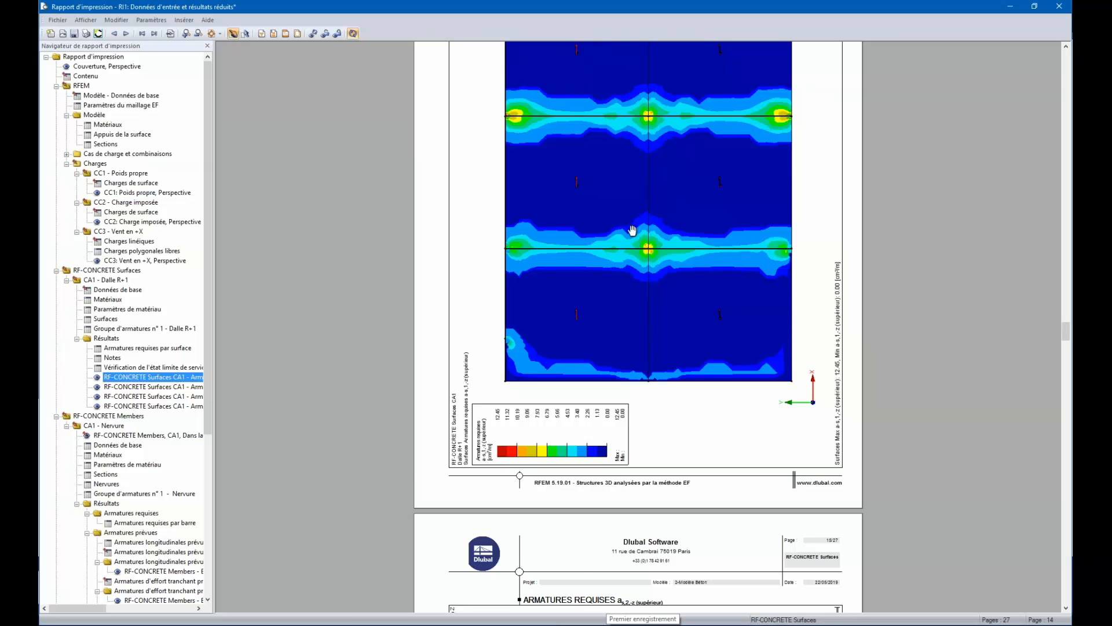
scroll(713, 258, "down", 9)
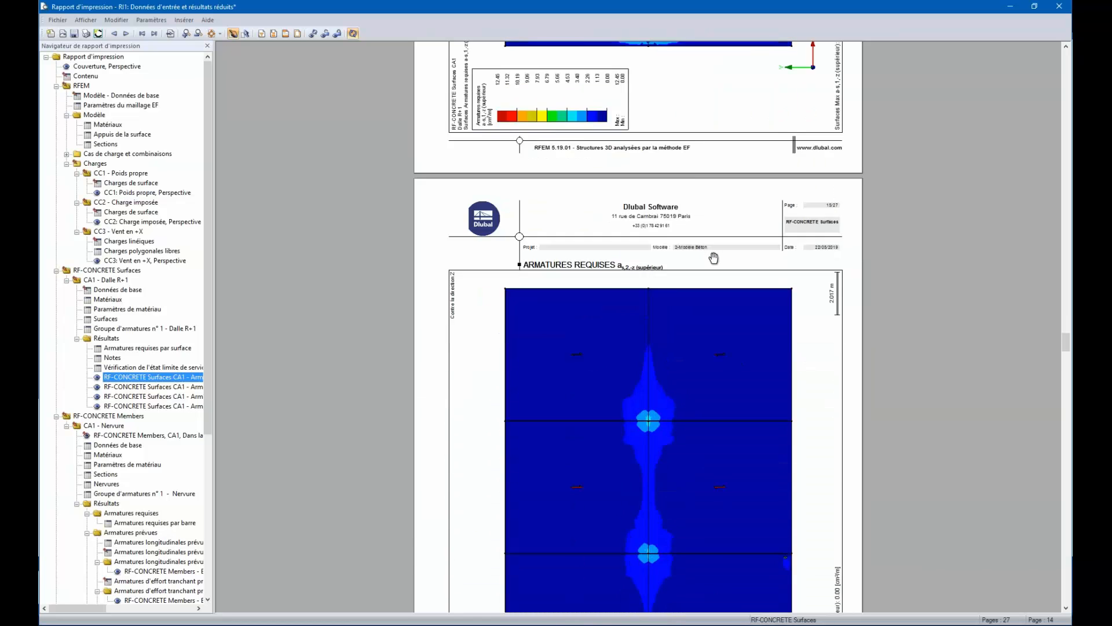
scroll(713, 258, "down", 4)
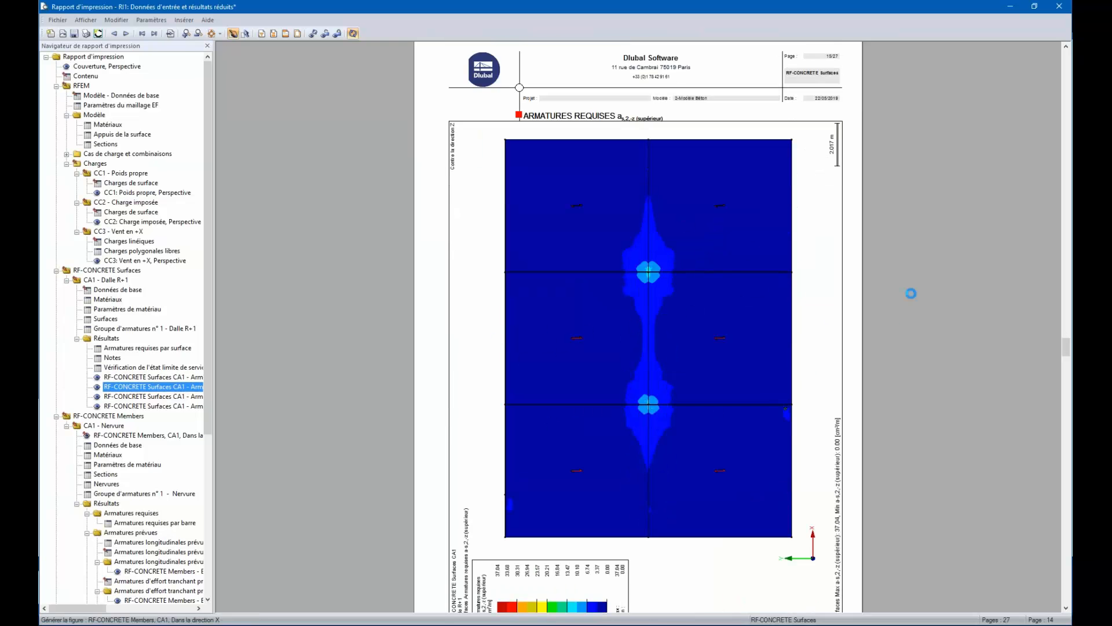
scroll(898, 324, "down", 5)
scroll(890, 351, "down", 15)
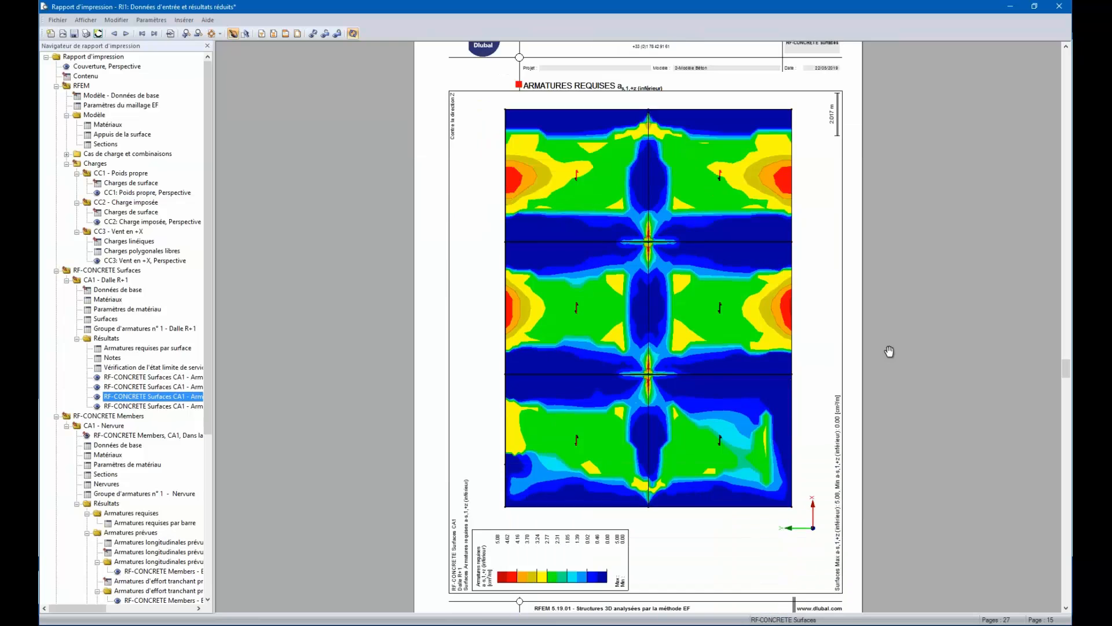
scroll(890, 351, "down", 2)
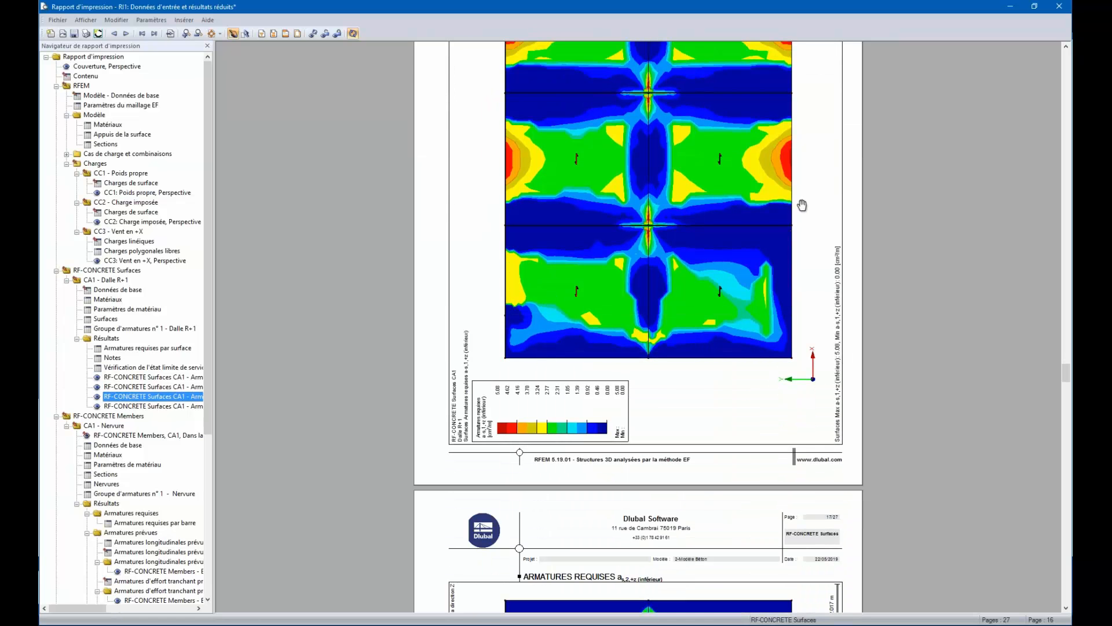
scroll(772, 226, "down", 5)
scroll(772, 226, "down", 7)
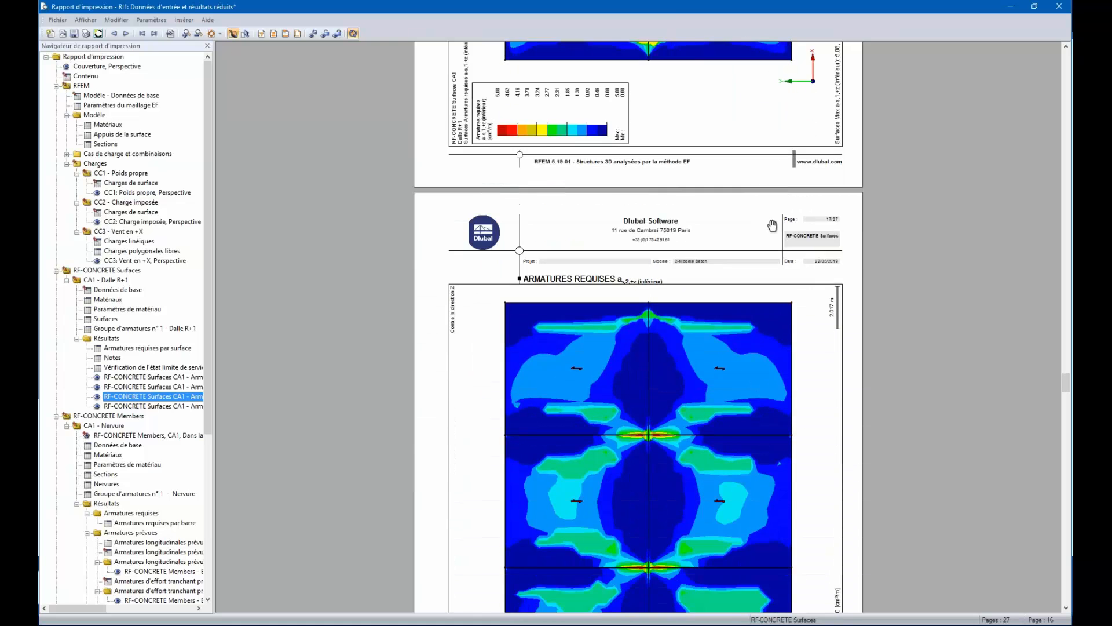
scroll(741, 223, "down", 1)
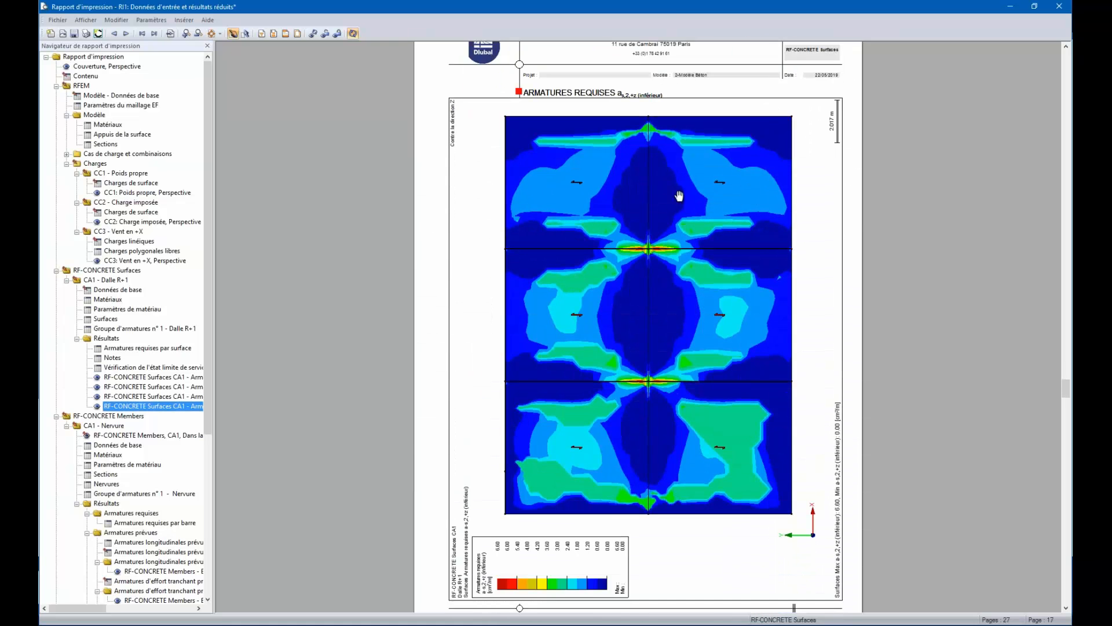
scroll(594, 363, "down", 1)
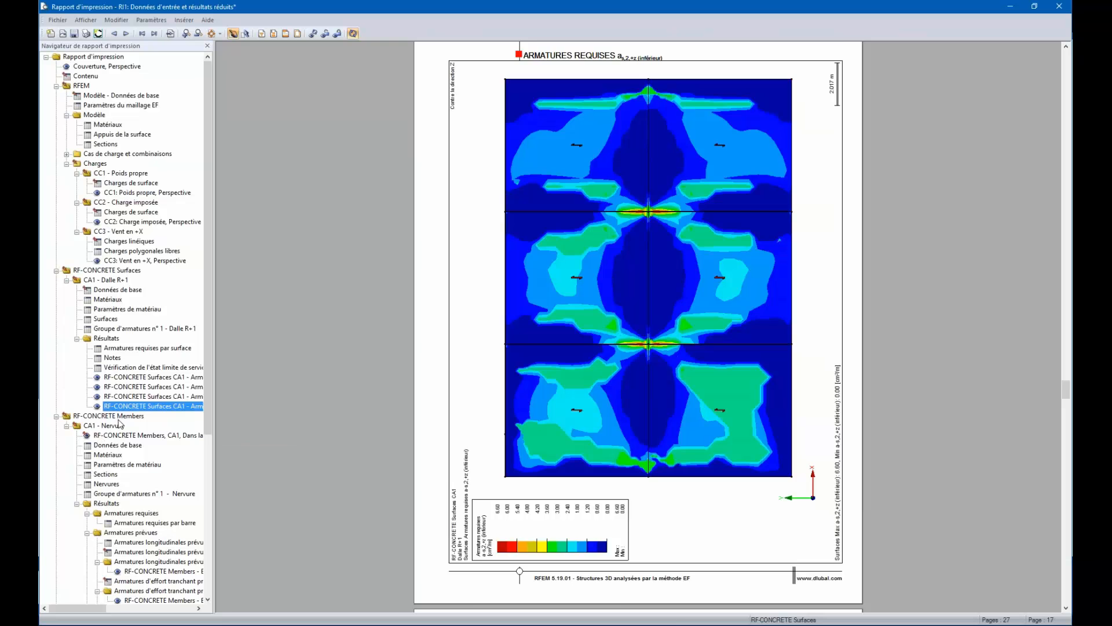
Step: Review the RF-CONCRETE Members CA1 - Nervure input pages, covering the section figure, base data, materials, sections, ribs and reinforcement group 1
scroll(635, 414, "down", 12)
scroll(720, 367, "down", 1)
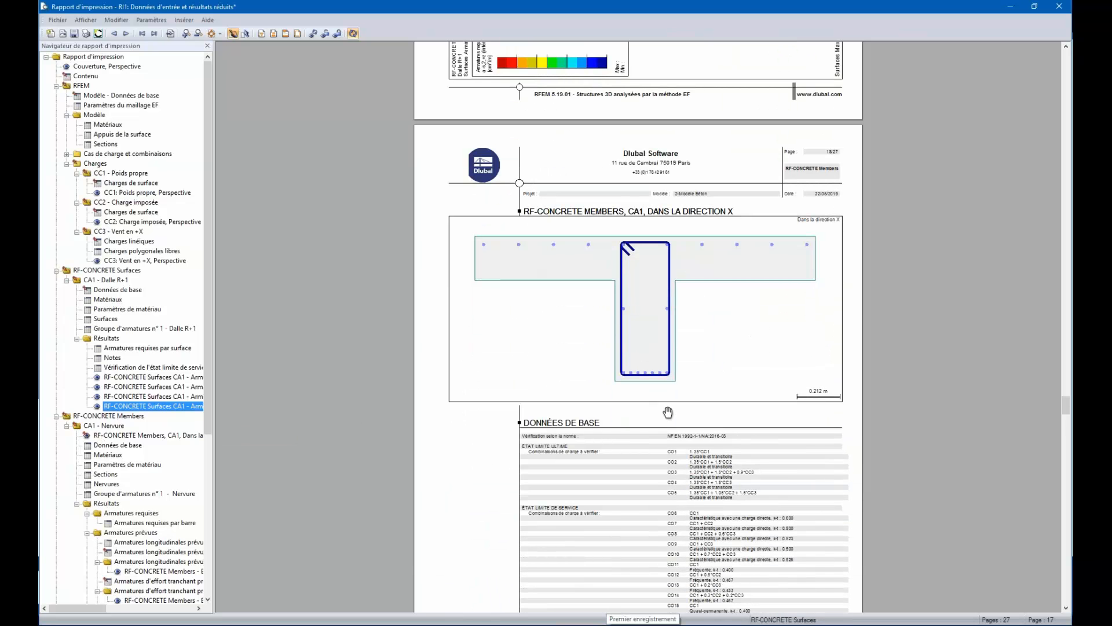
scroll(667, 411, "down", 2)
scroll(669, 412, "down", 3)
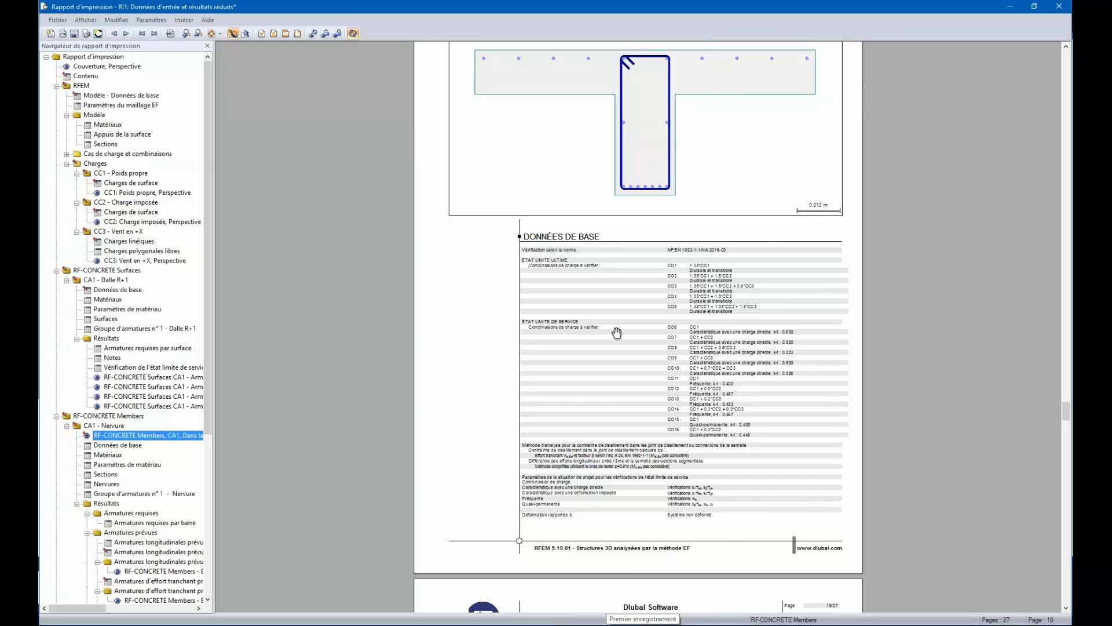
scroll(649, 376, "down", 10)
scroll(649, 375, "down", 5)
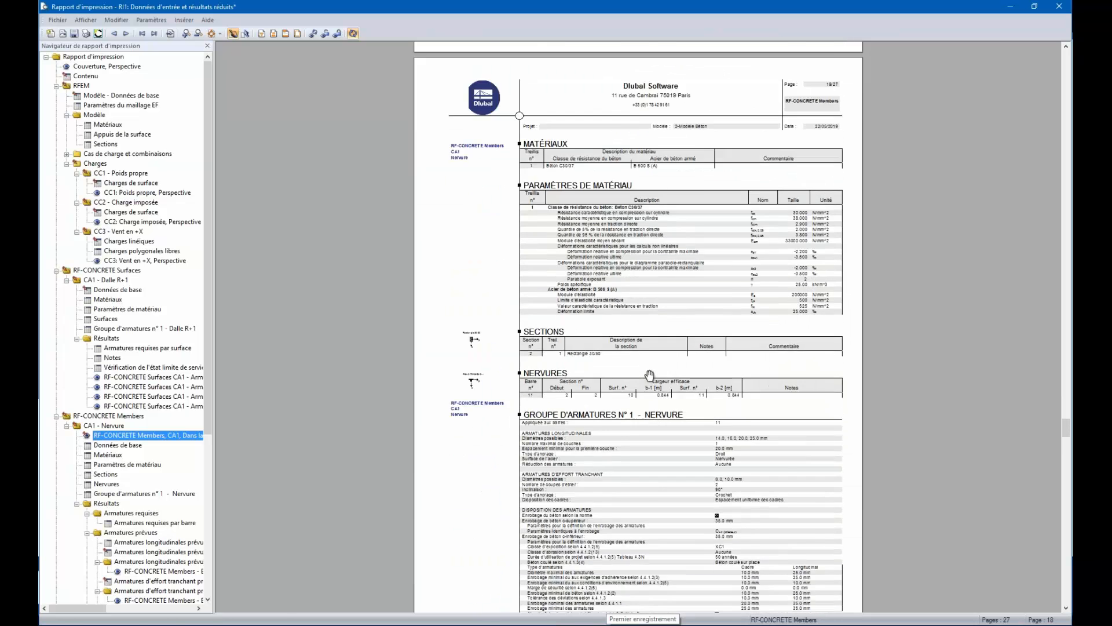
scroll(607, 404, "down", 6)
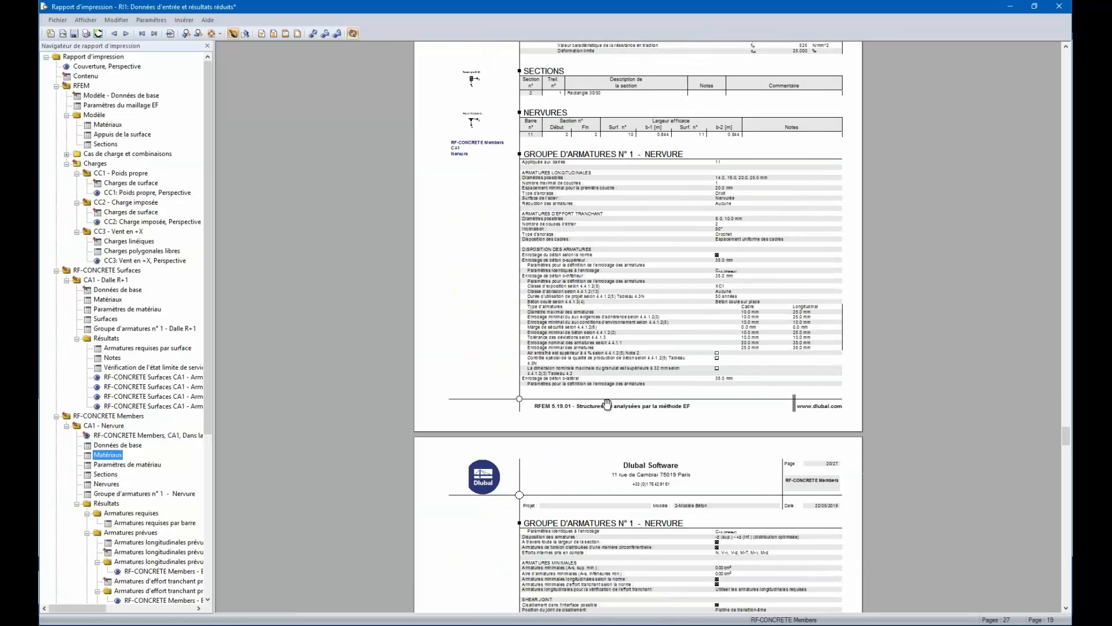
scroll(607, 404, "down", 13)
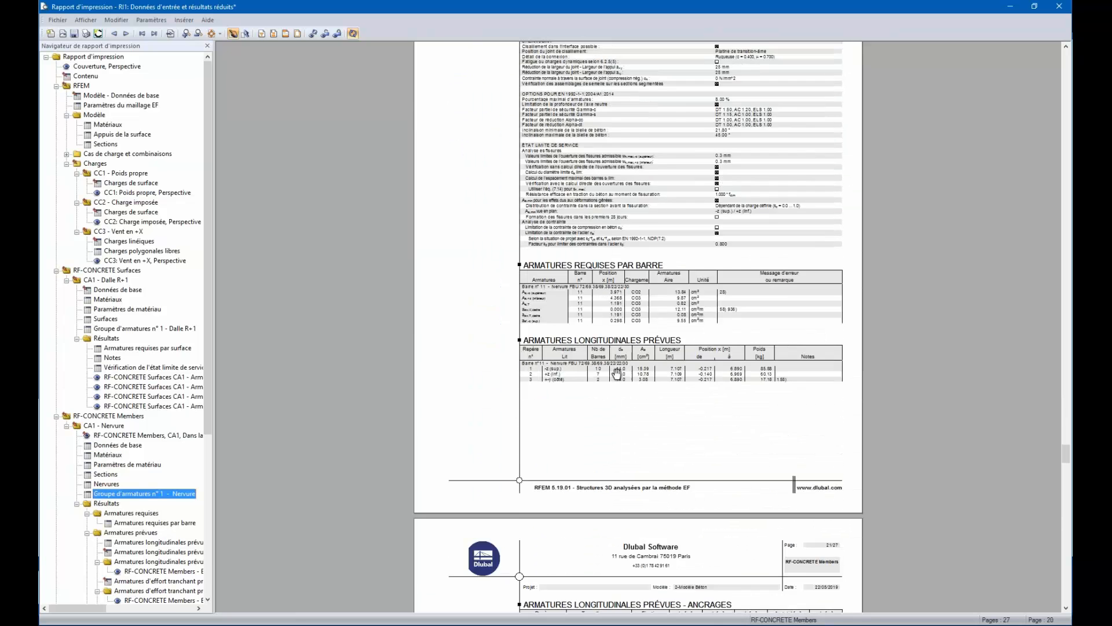
Step: Review the rib's provided longitudinal and shear reinforcement tables and figures, steel schedule, serviceability checks and notes
scroll(622, 371, "down", 8)
scroll(623, 370, "down", 3)
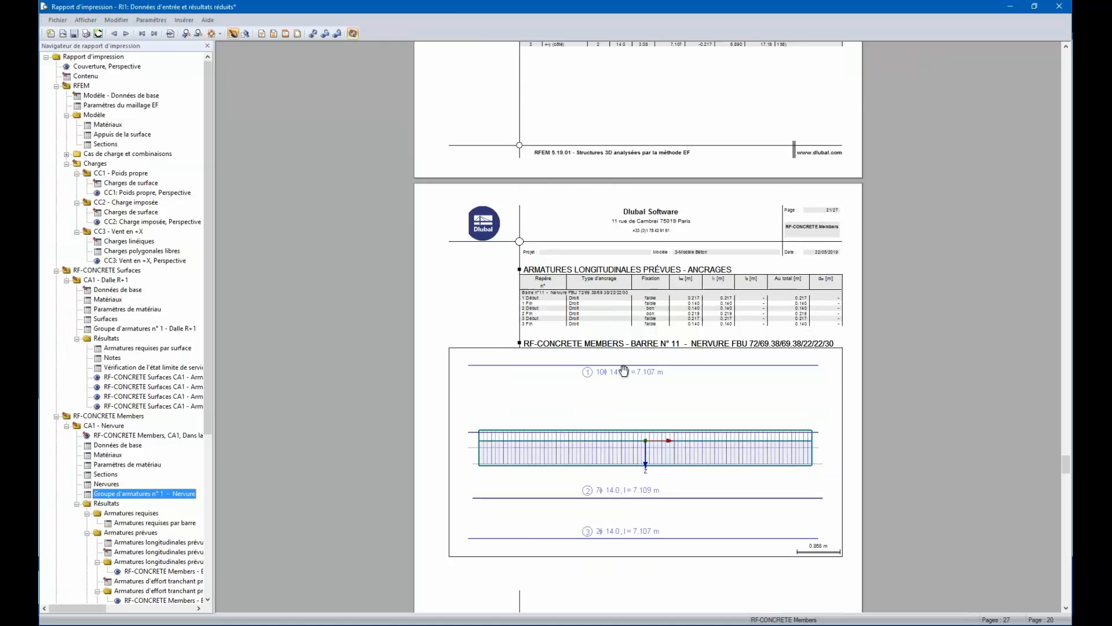
scroll(623, 370, "down", 2)
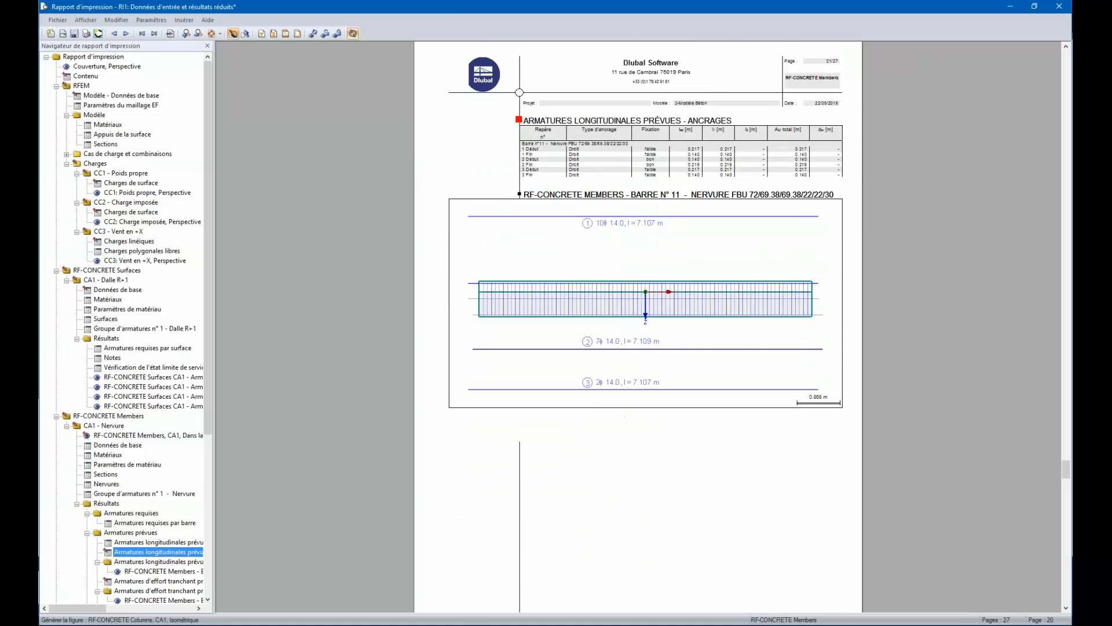
scroll(625, 416, "down", 11)
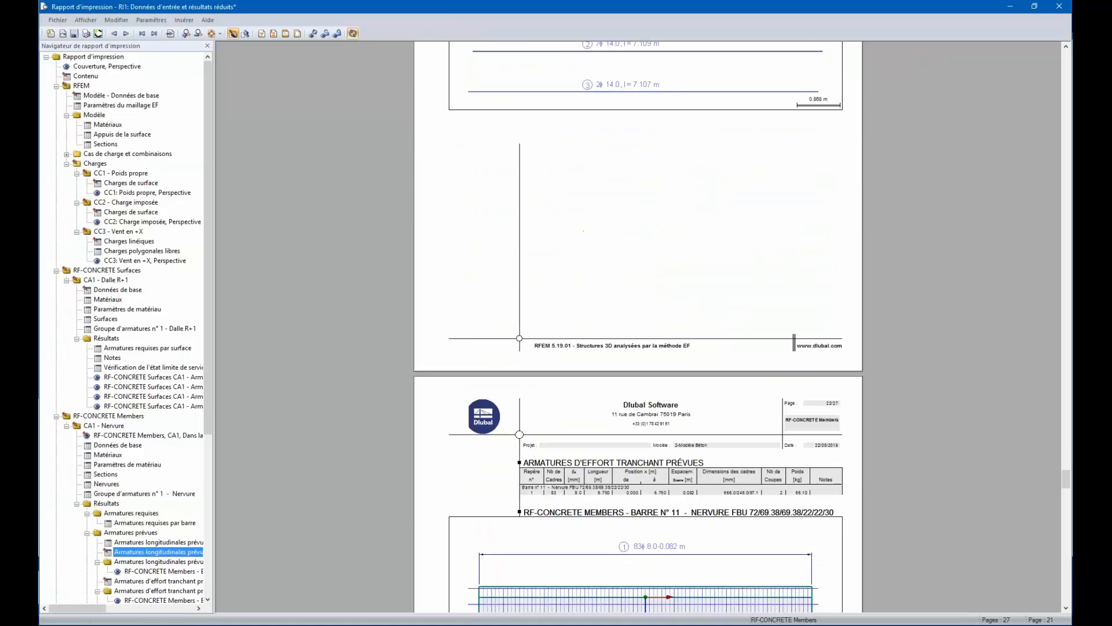
scroll(637, 347, "down", 8)
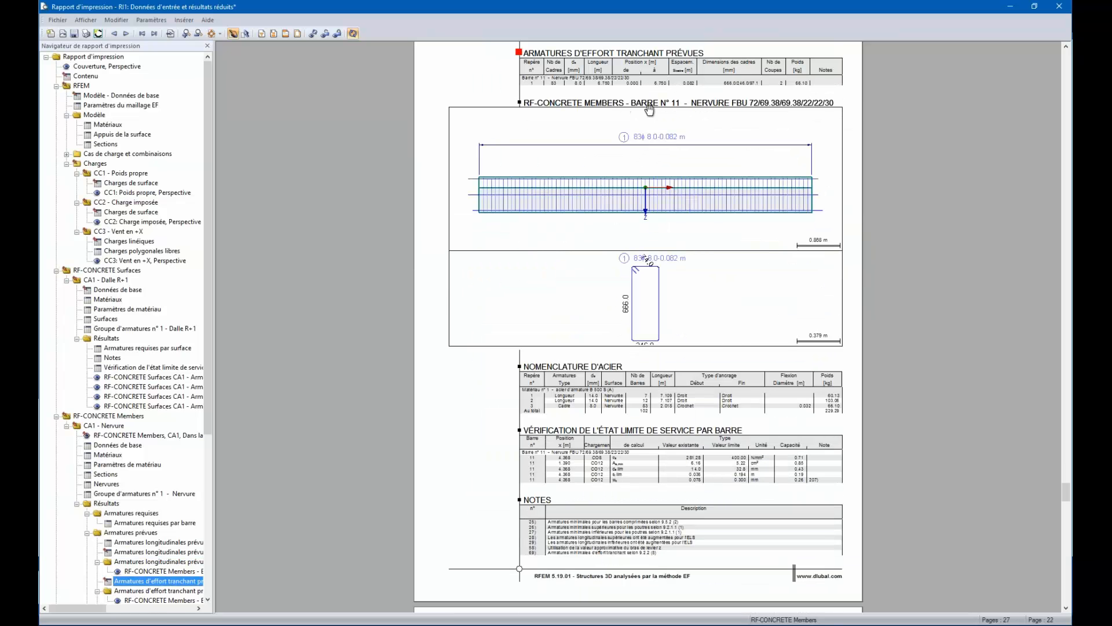
scroll(623, 169, "down", 11)
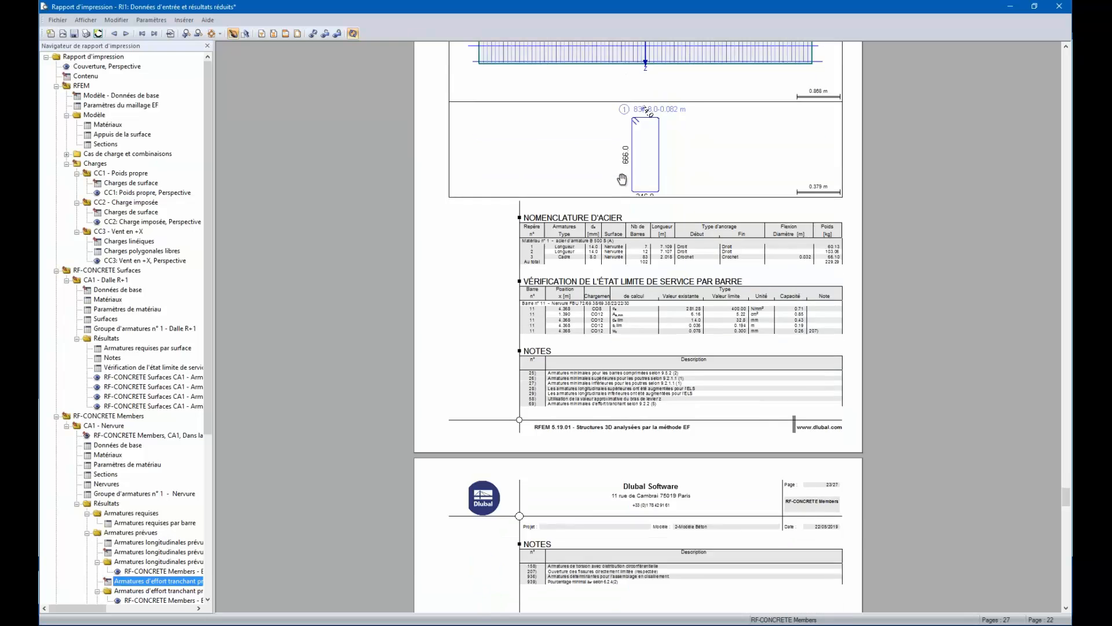
scroll(618, 177, "down", 17)
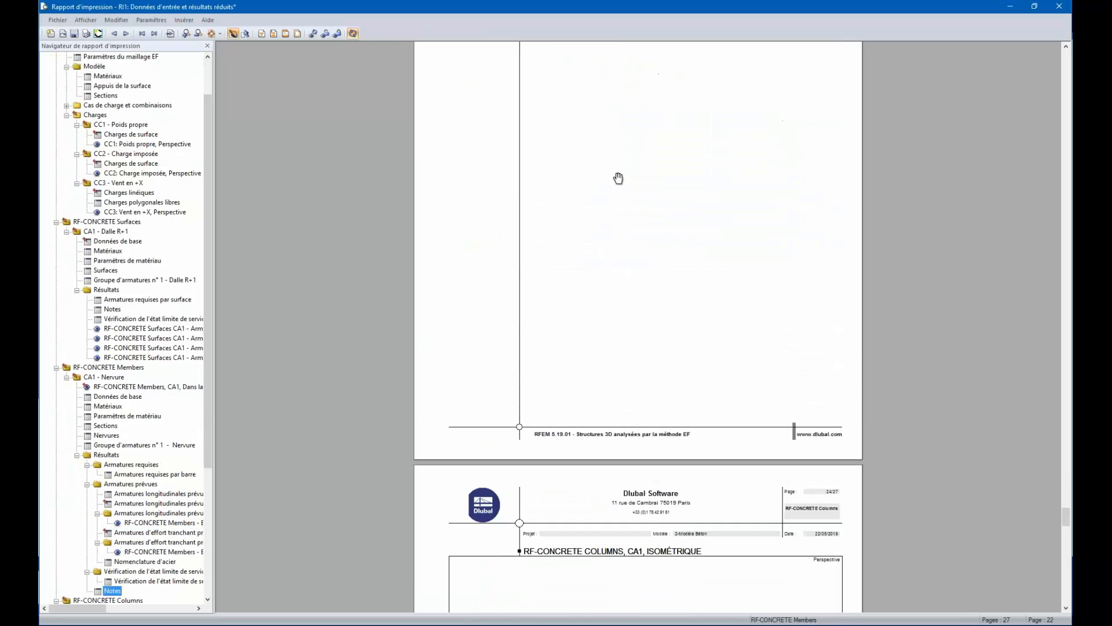
Step: Review the RF-CONCRETE Columns CA1 pages, from the 3D reinforcement figure and reinforcement group Poteau n°1 to the required and provided reinforcement
scroll(618, 177, "down", 10)
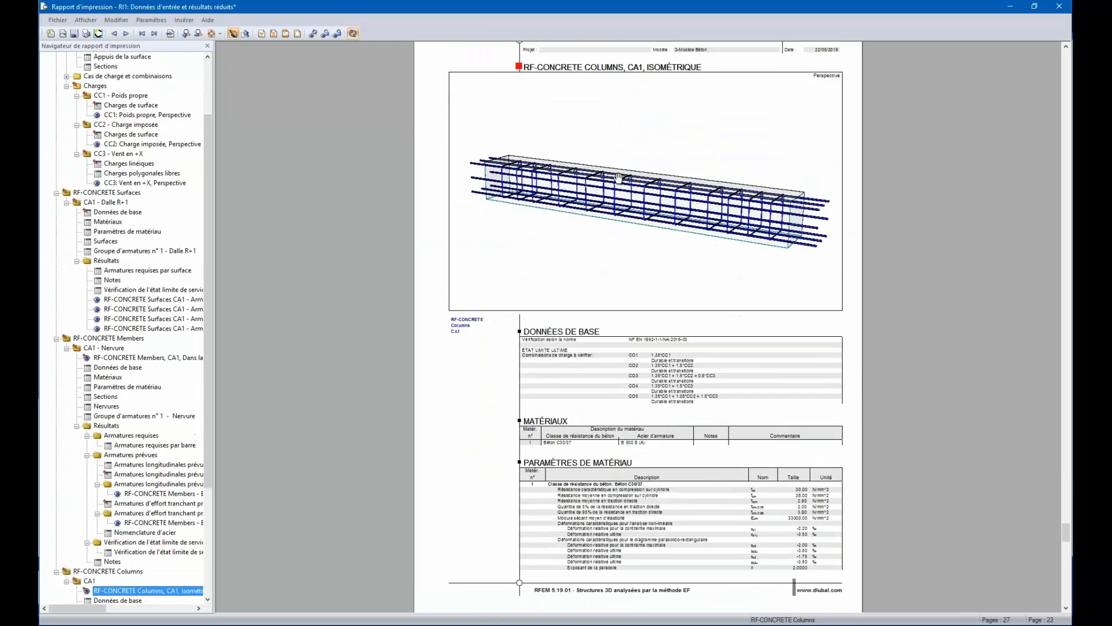
scroll(618, 178, "down", 3)
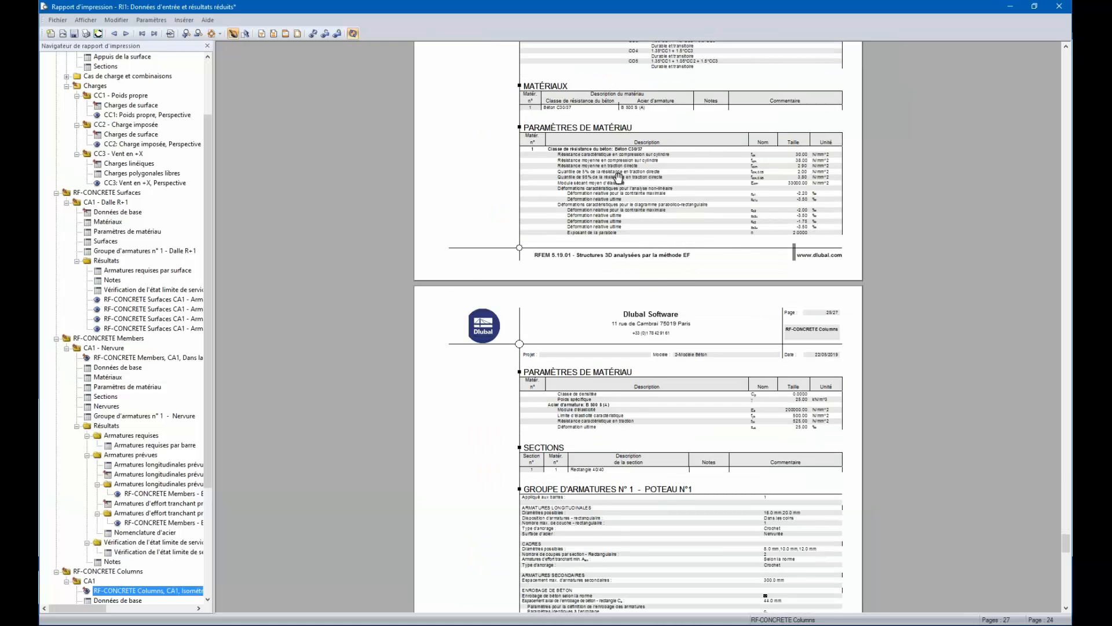
scroll(663, 191, "down", 8)
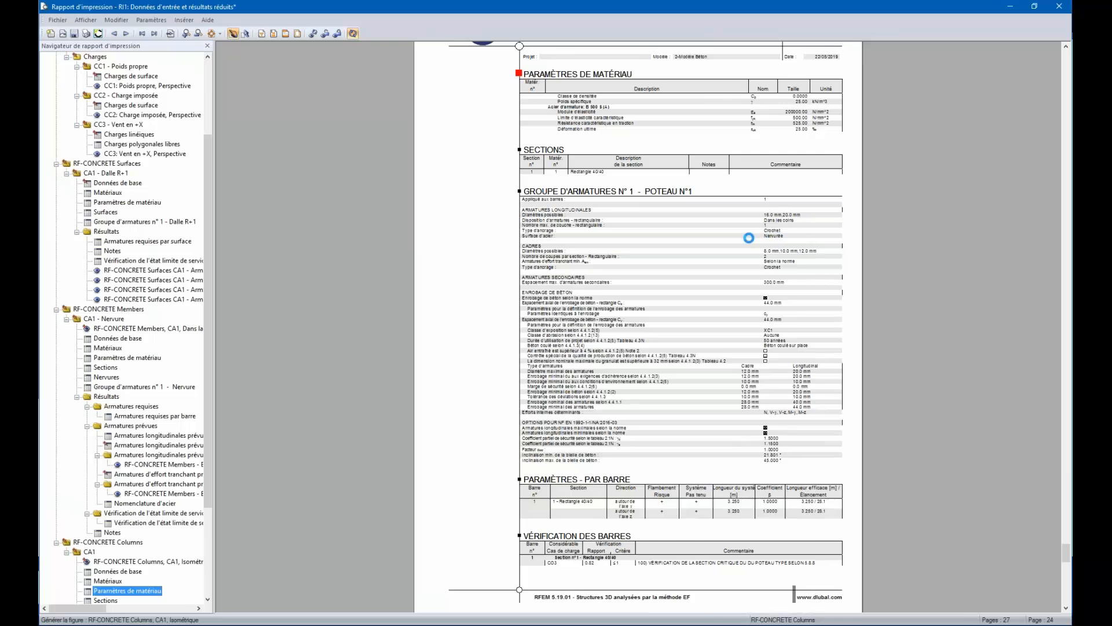
scroll(752, 239, "down", 4)
scroll(752, 237, "down", 20)
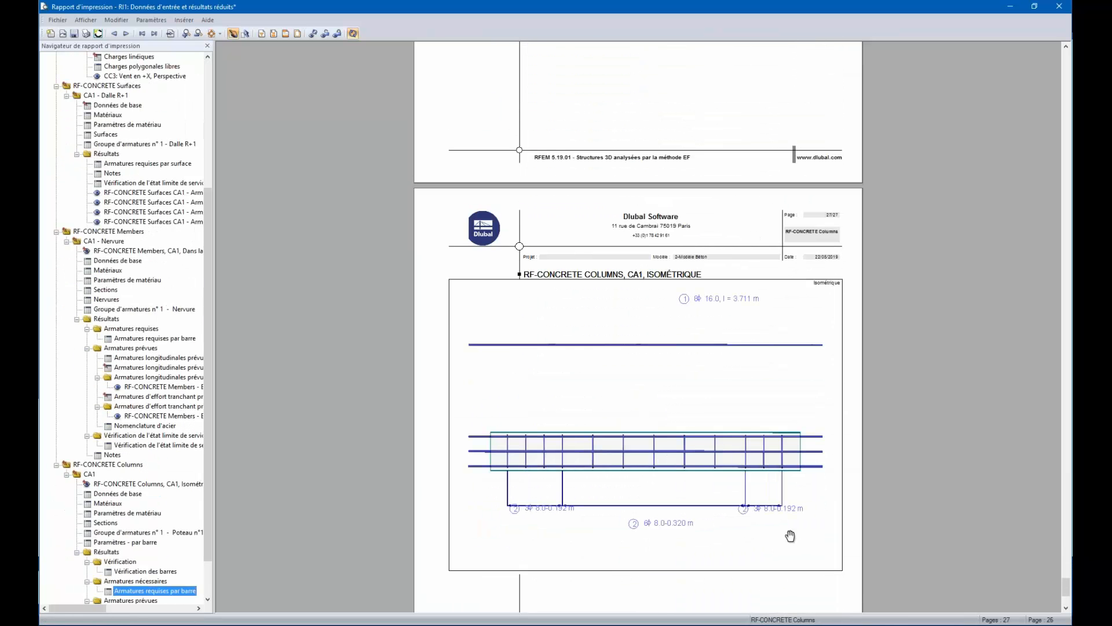
scroll(770, 423, "down", 6)
scroll(753, 426, "up", 8)
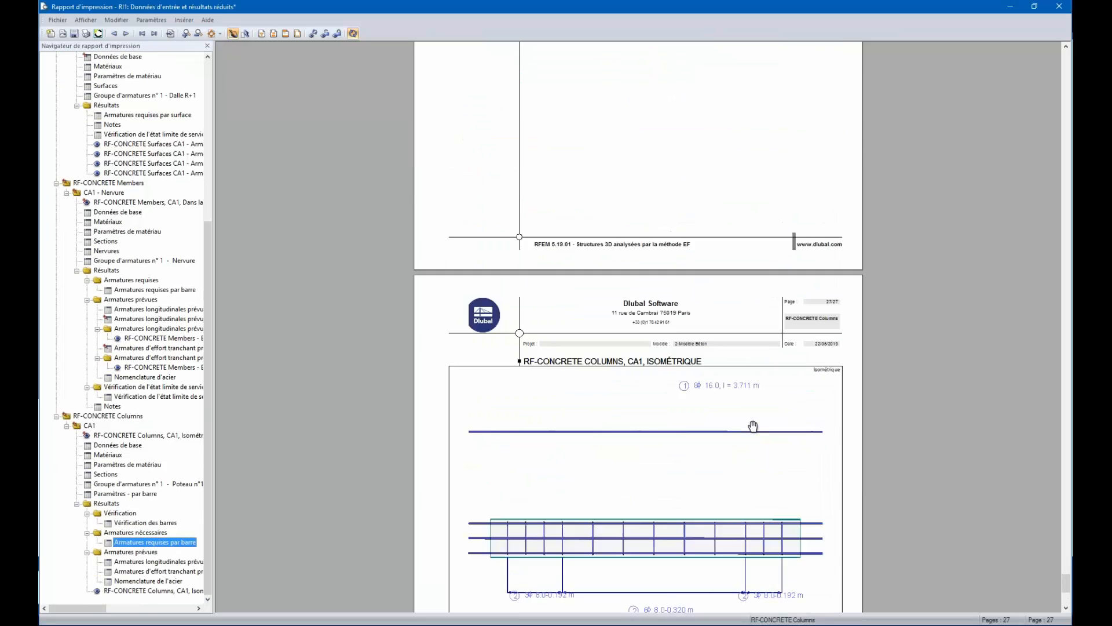
scroll(753, 425, "up", 7)
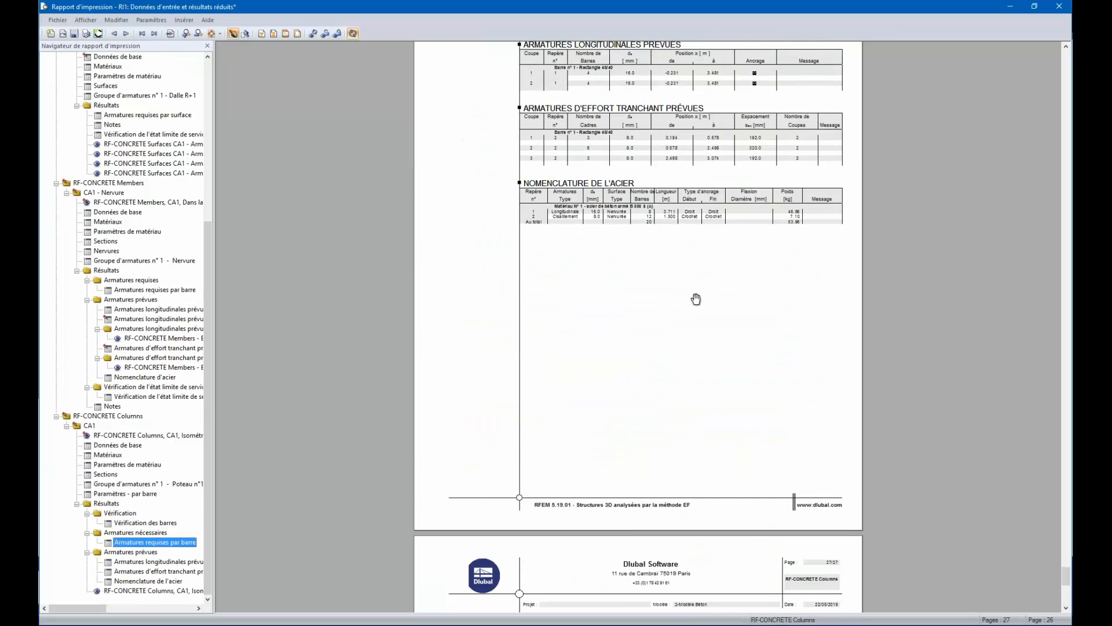
scroll(717, 447, "down", 6)
scroll(727, 397, "up", 12)
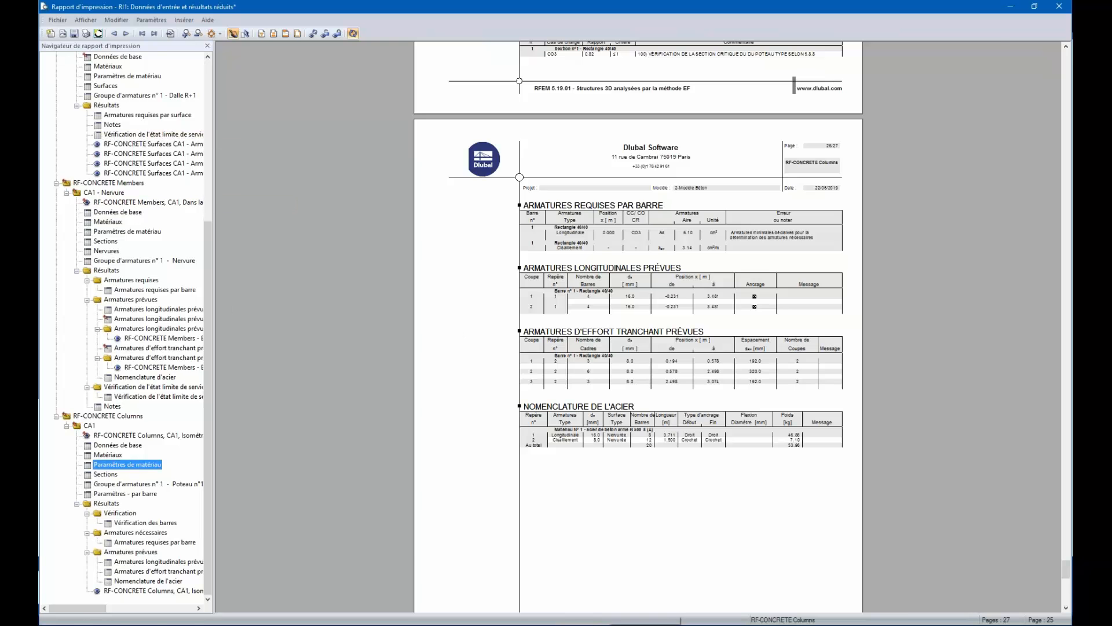
Step: Show the report pages two side by side and look back through the Columns and Members pages
scroll(377, 203, "down", 3, "ctrl")
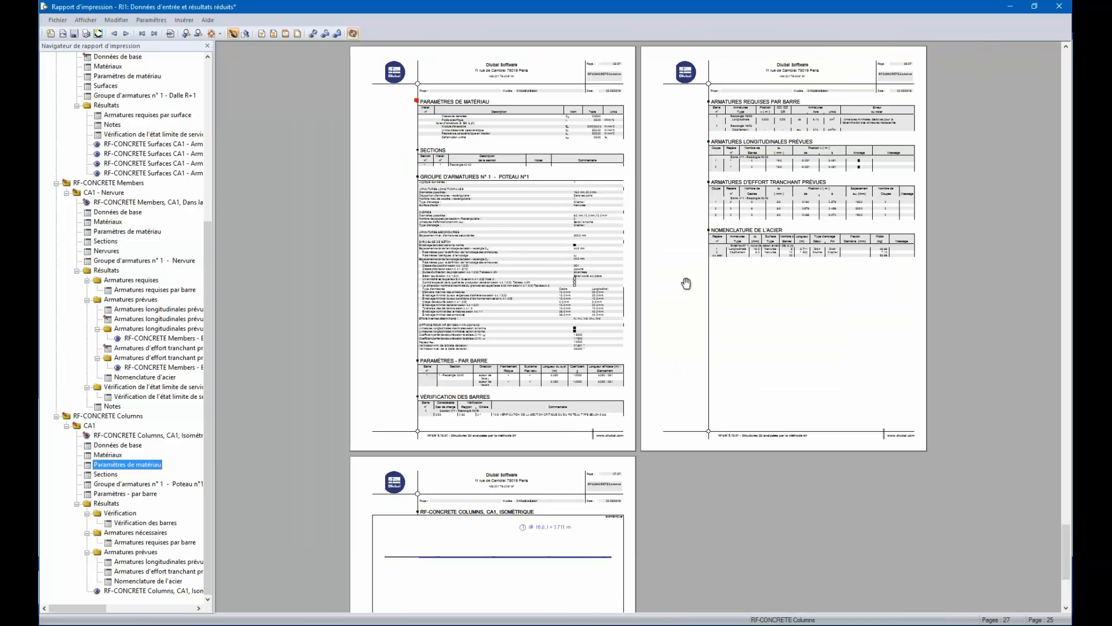
scroll(686, 282, "up", 10)
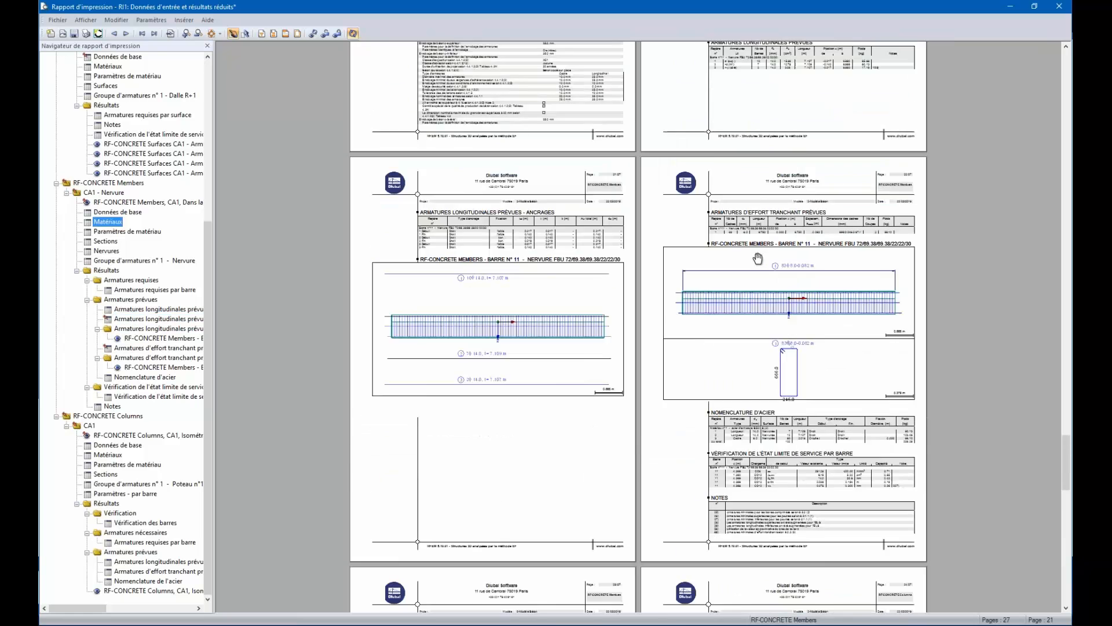
scroll(758, 259, "up", 10)
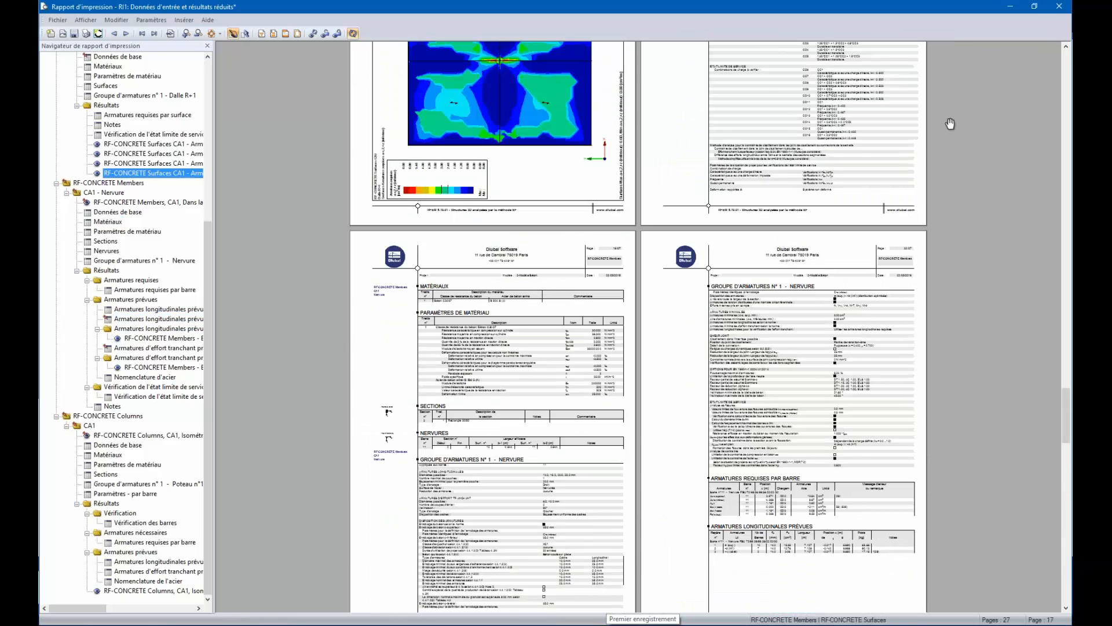
Step: Close the concrete model's report and display the timber truss model 3-Modèle Bois in a centred, slightly rotated view
left_click(1062, 11)
left_click(556, 333)
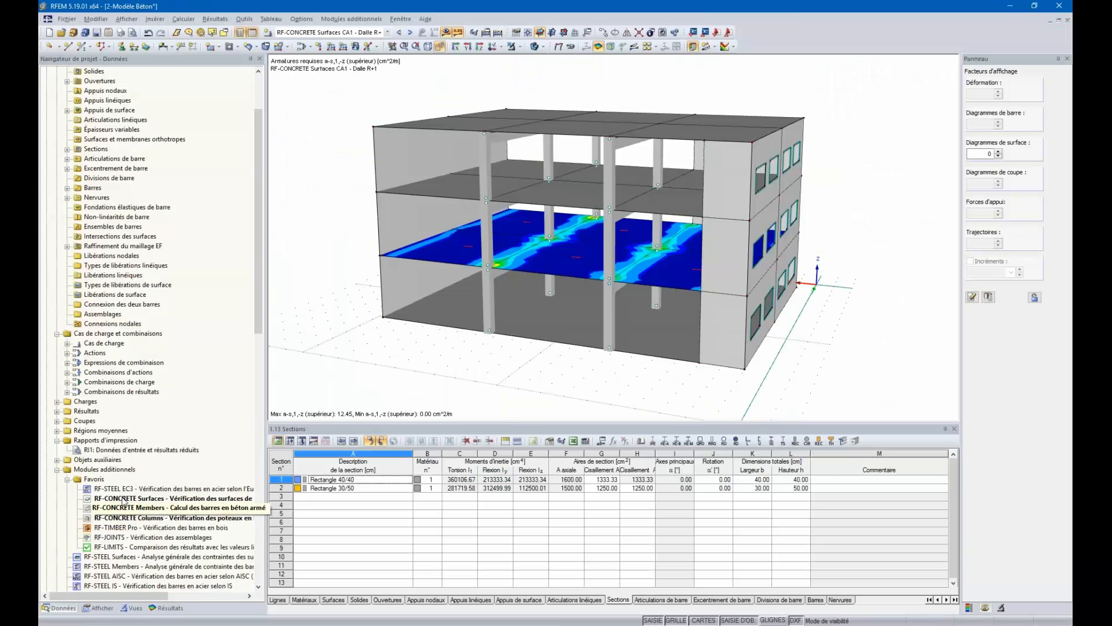
scroll(113, 406, "up", 3)
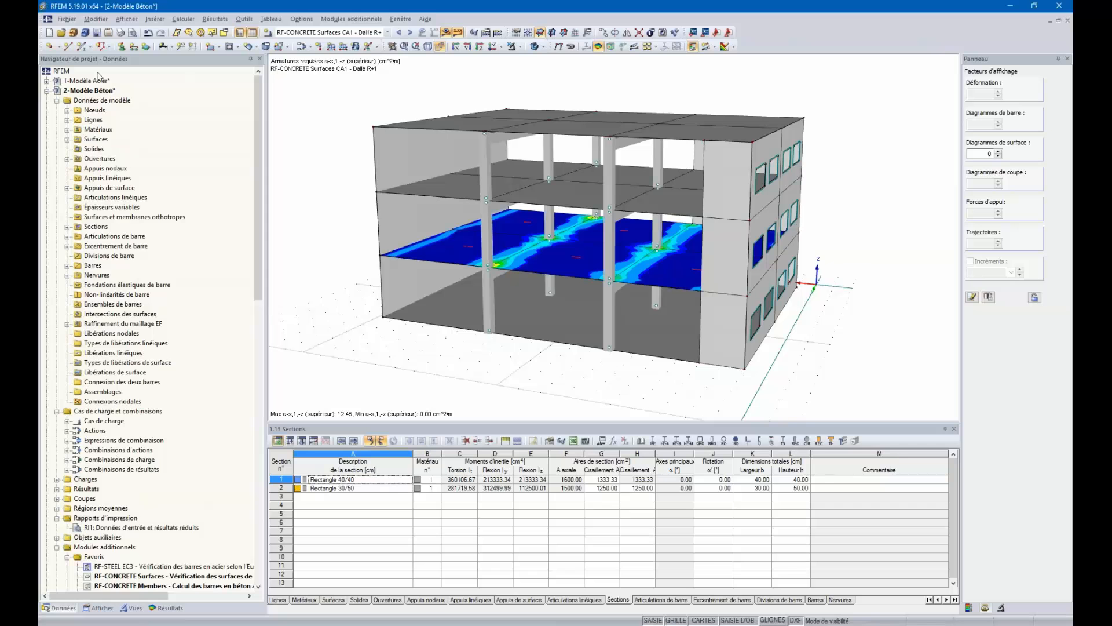
left_click(46, 91)
double_click(81, 101)
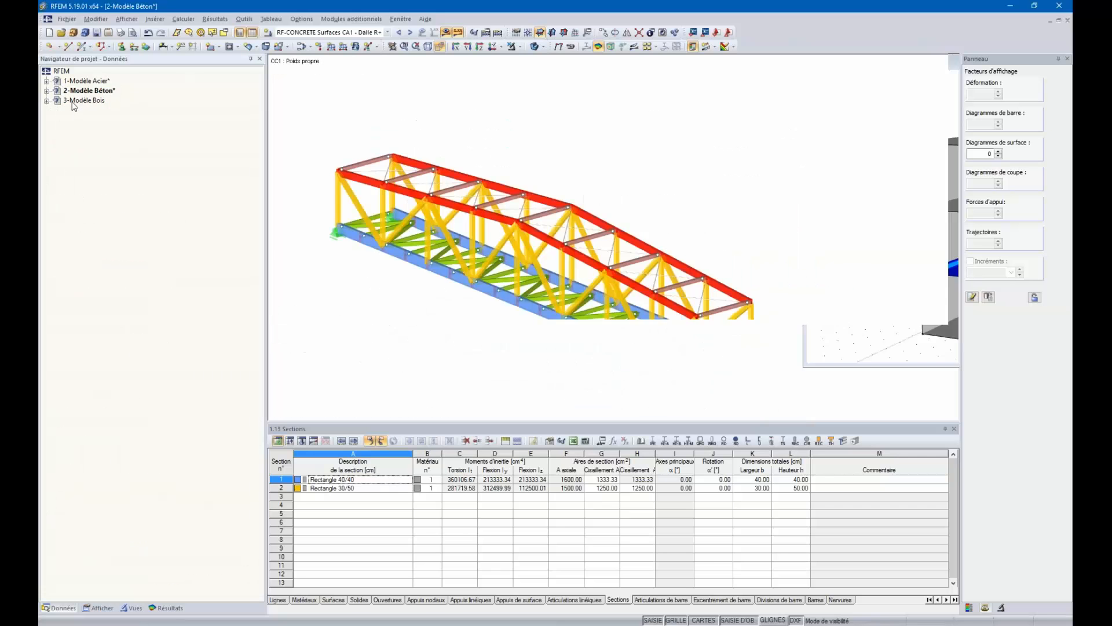
middle_click_drag(508, 344, 606, 334)
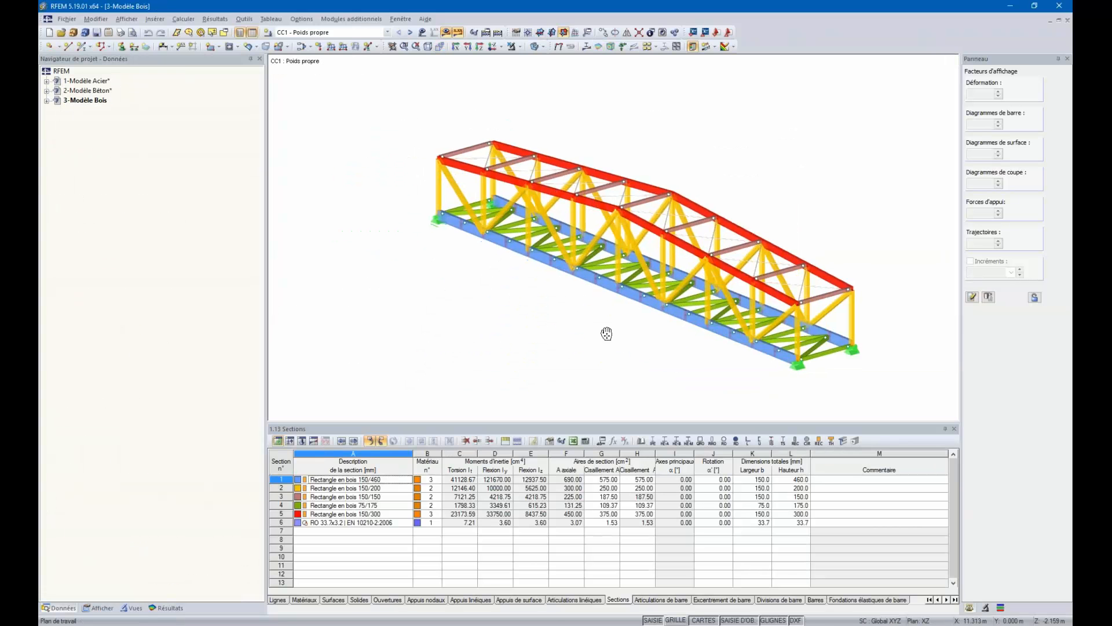
middle_click_drag(512, 328, 601, 351, "ctrl")
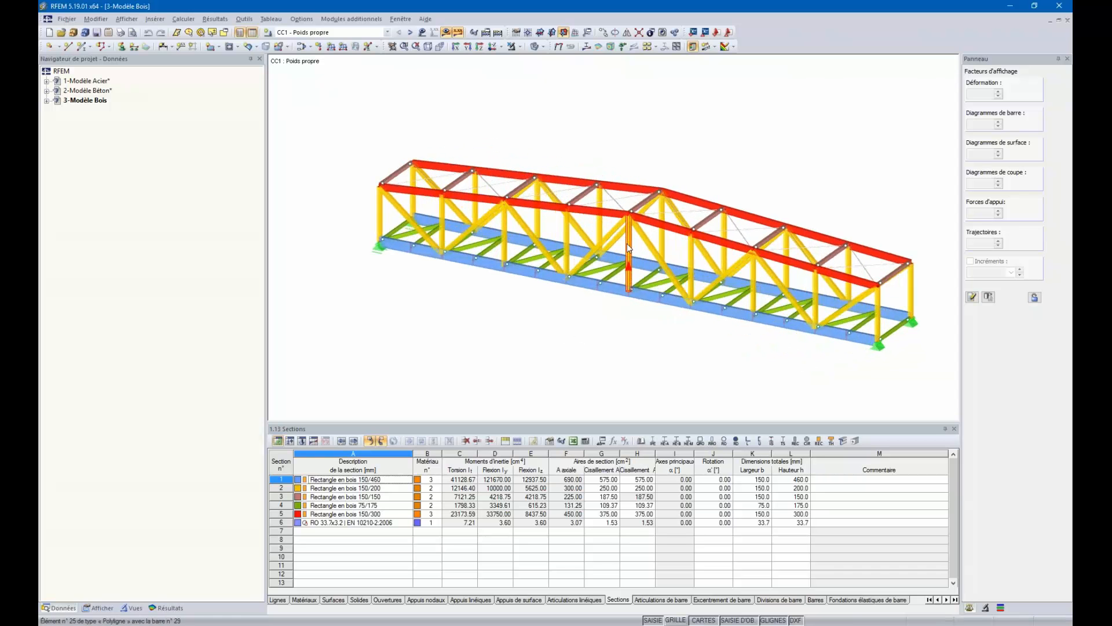
Step: Open the timber model's printout report RI1: Données d'entrée et résultats réduits from its project data
left_click(46, 100)
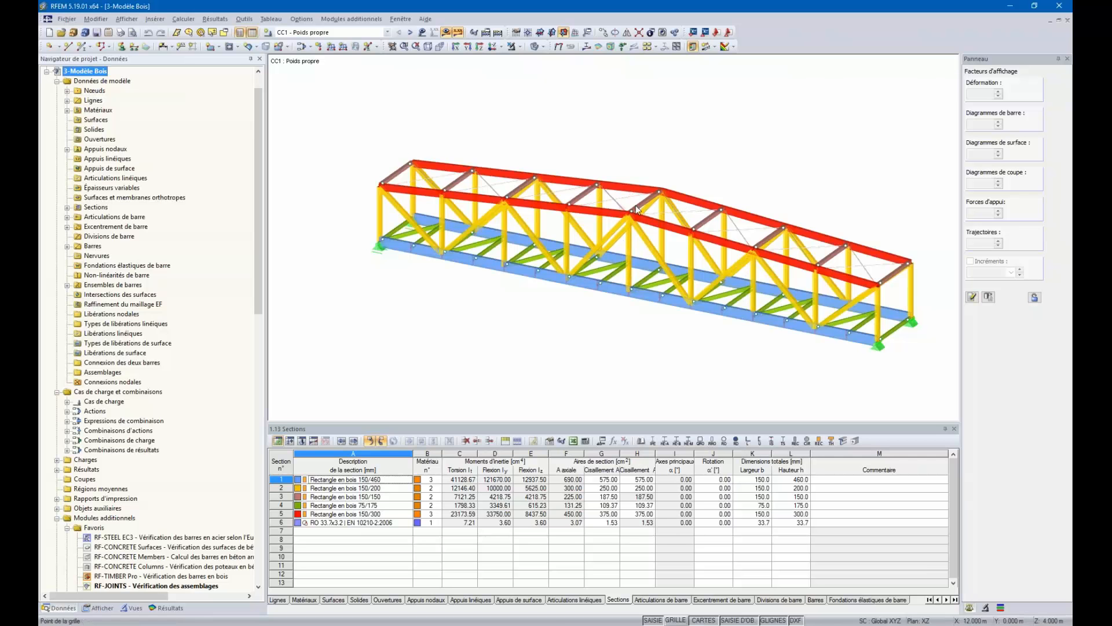
scroll(134, 446, "down", 5)
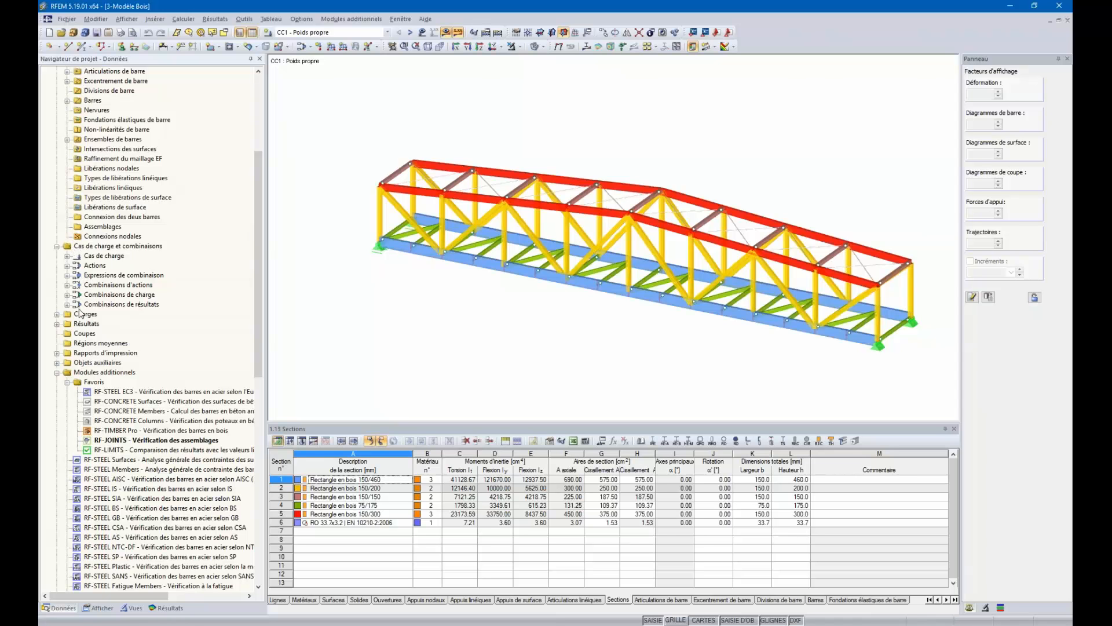
left_click(57, 354)
double_click(115, 362)
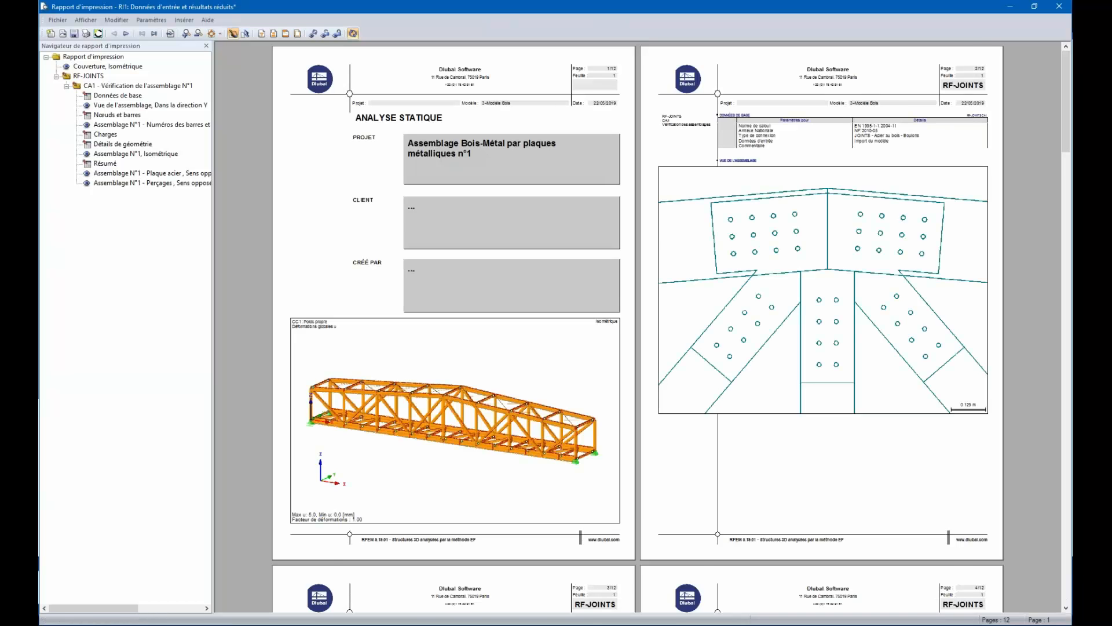
Step: Review the RF-JOINTS report pages from the cover and connection view through Nœuds et barres and Charges to the start of Détails de géométrie
scroll(426, 282, "down", 1)
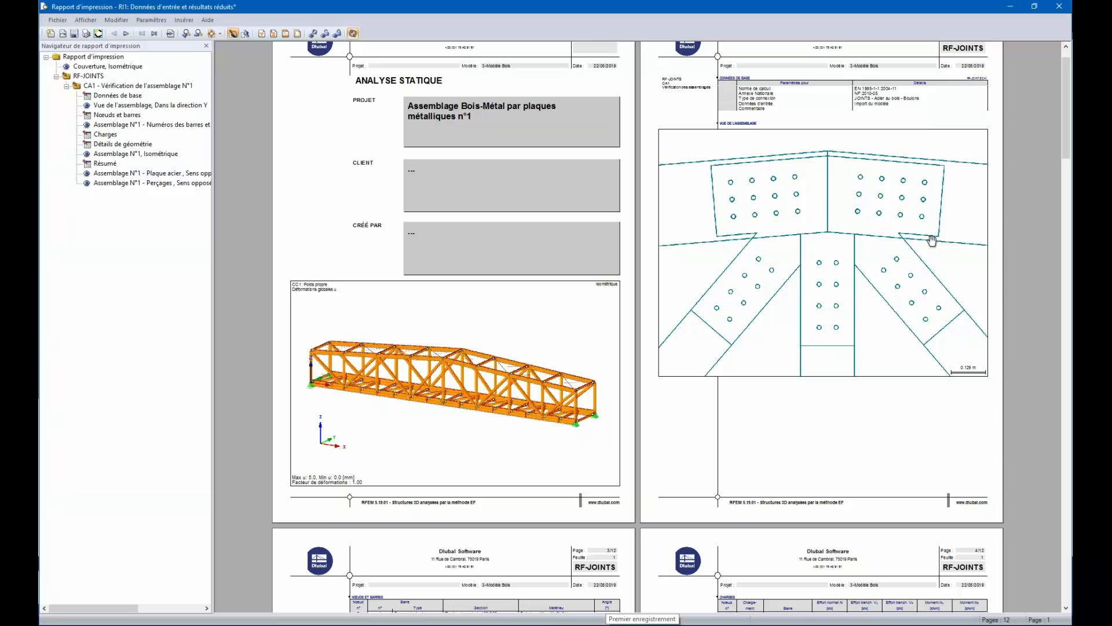
scroll(828, 207, "down", 9)
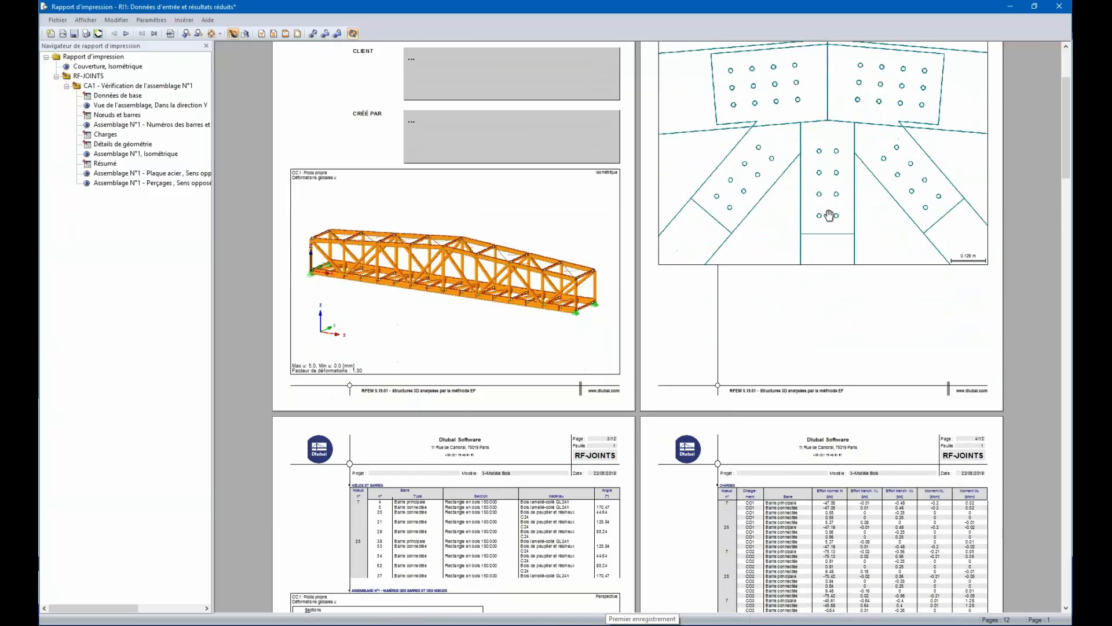
scroll(829, 214, "down", 1)
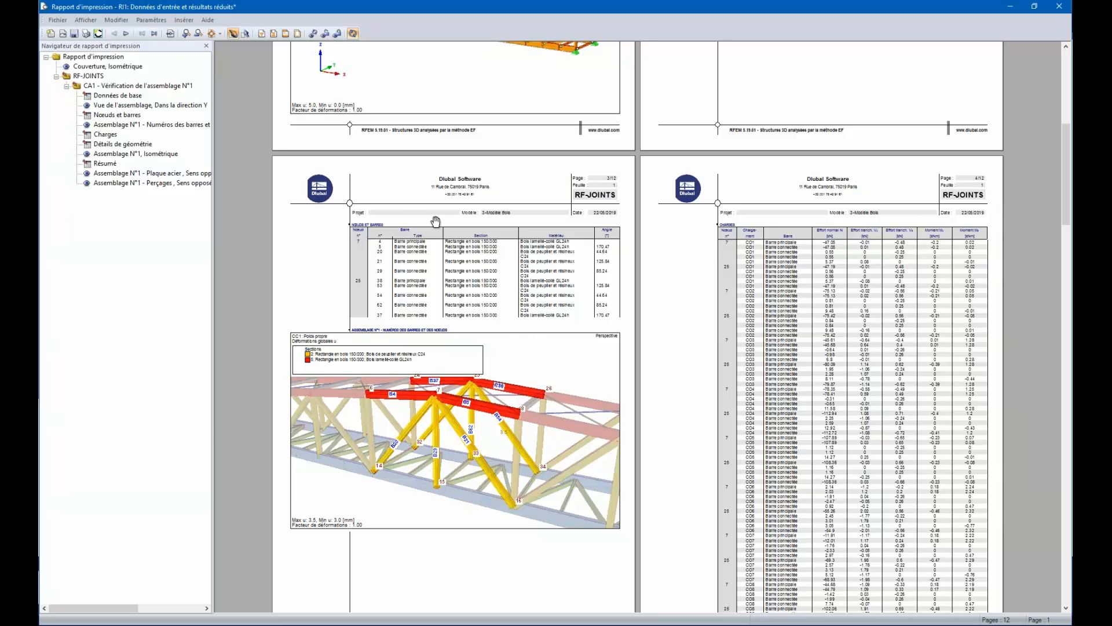
scroll(853, 256, "down", 3)
scroll(852, 256, "down", 15)
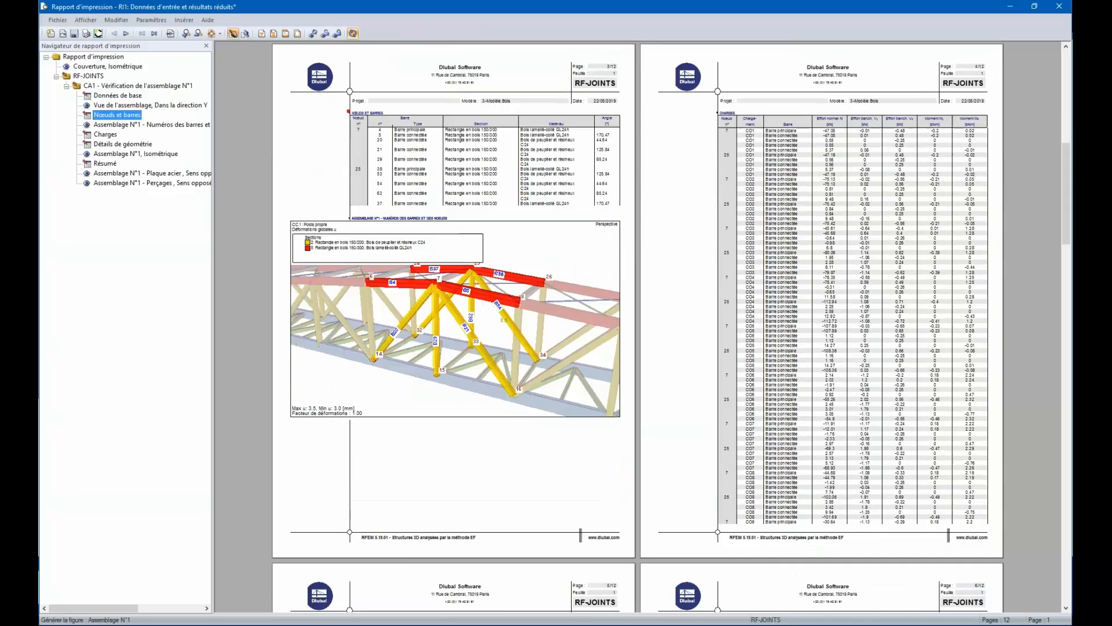
scroll(828, 296, "up", 5)
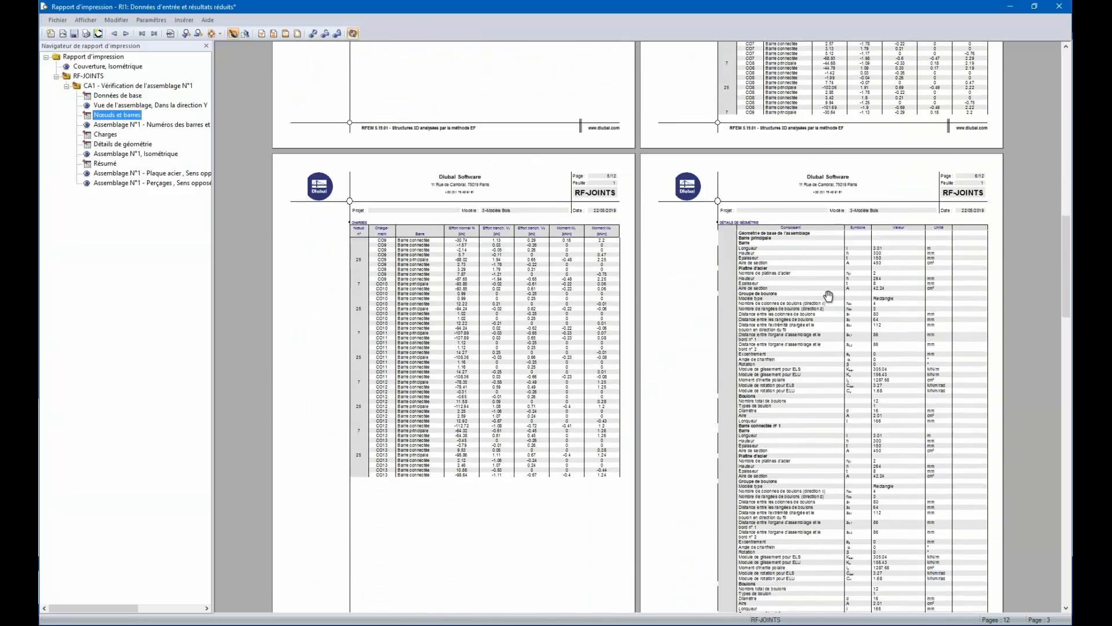
scroll(798, 215, "down", 10)
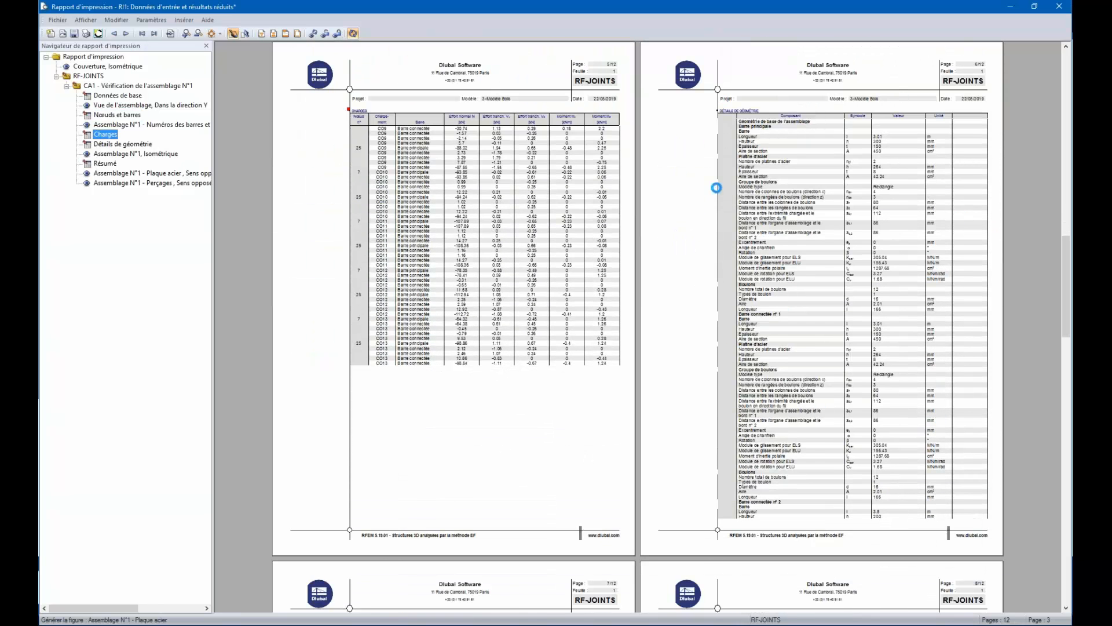
scroll(723, 350, "down", 4)
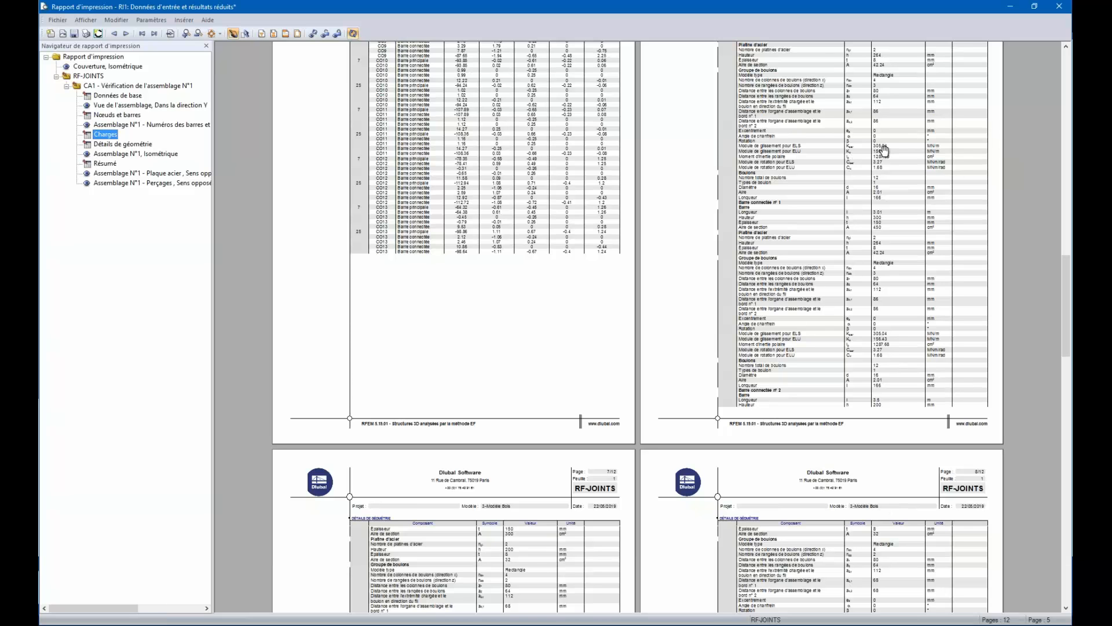
Step: Enlarge the Détails de géométrie page and read the steel plate, bolt group and bolt data of the connected members
scroll(882, 150, "up", 2, "ctrl")
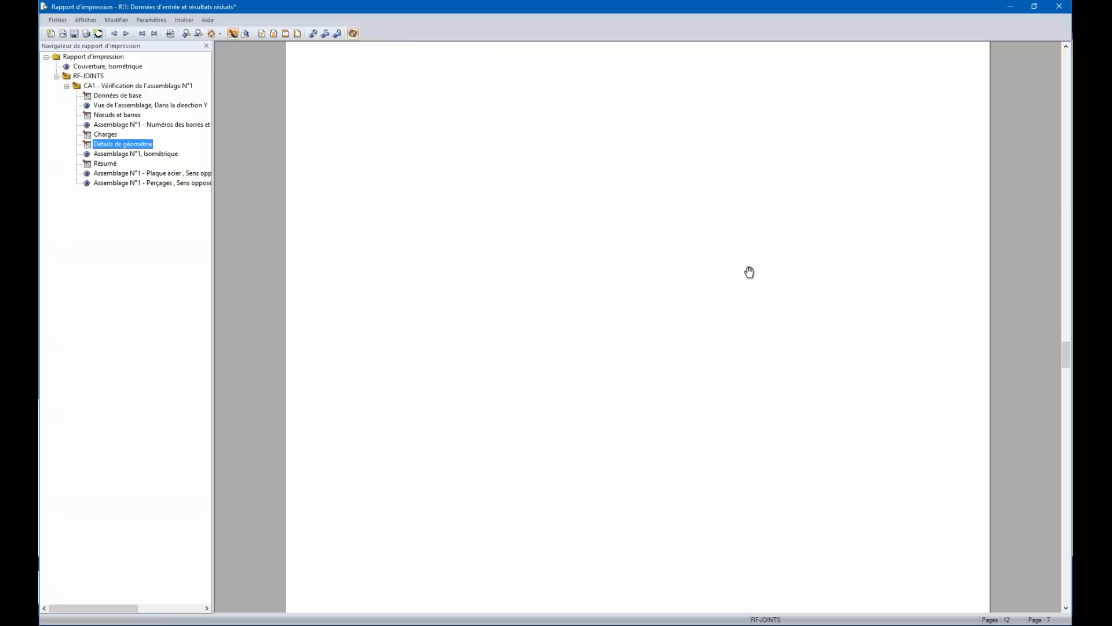
scroll(744, 282, "up", 5)
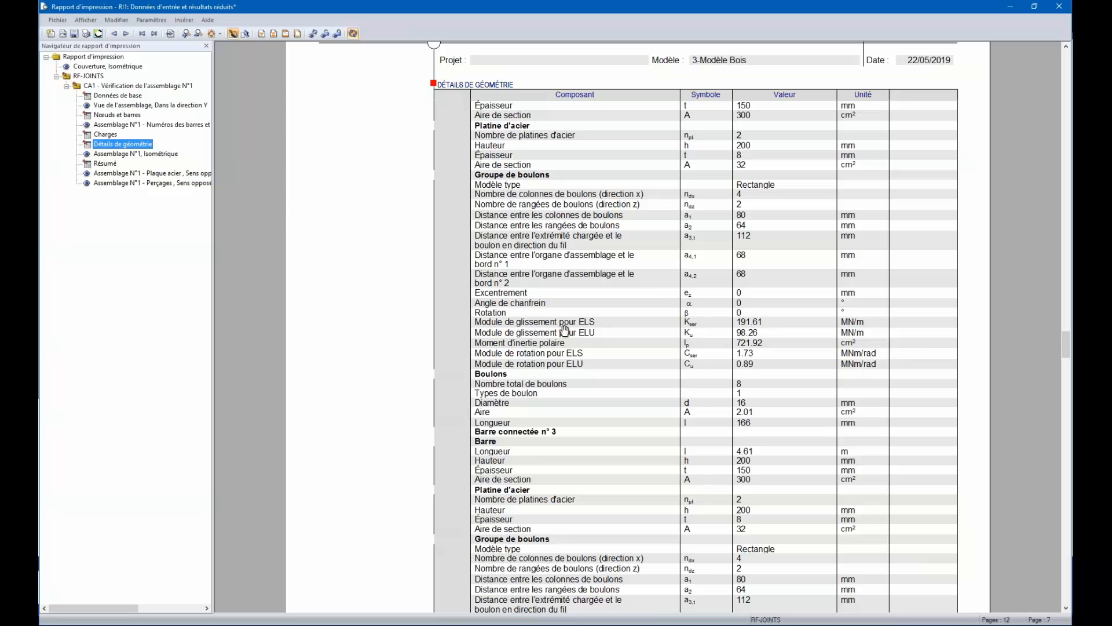
scroll(675, 279, "down", 5)
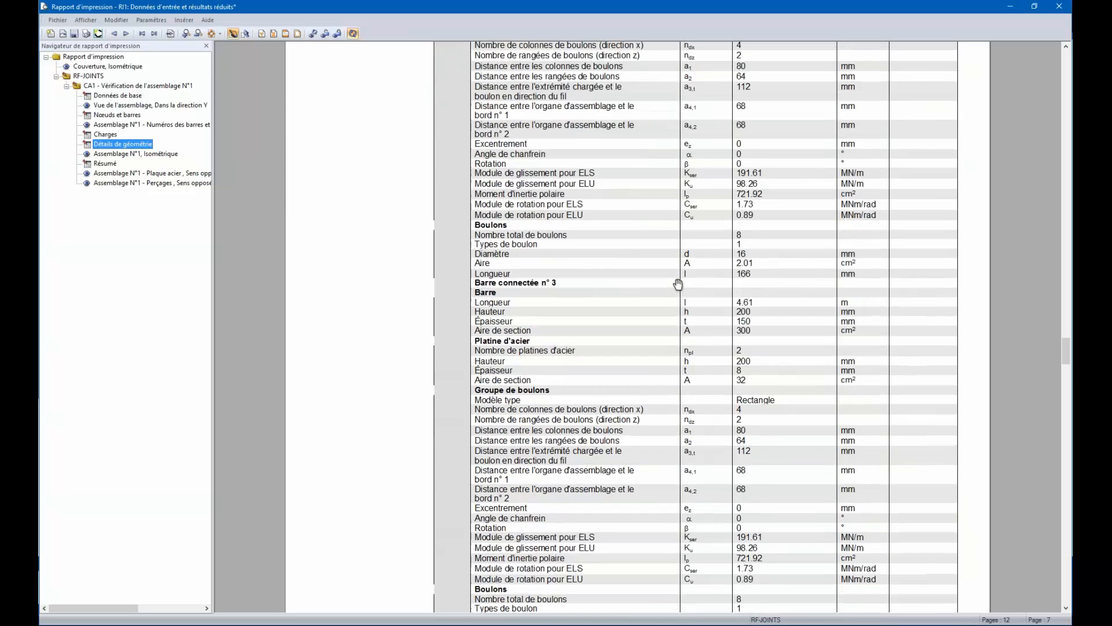
scroll(677, 282, "down", 2, "ctrl")
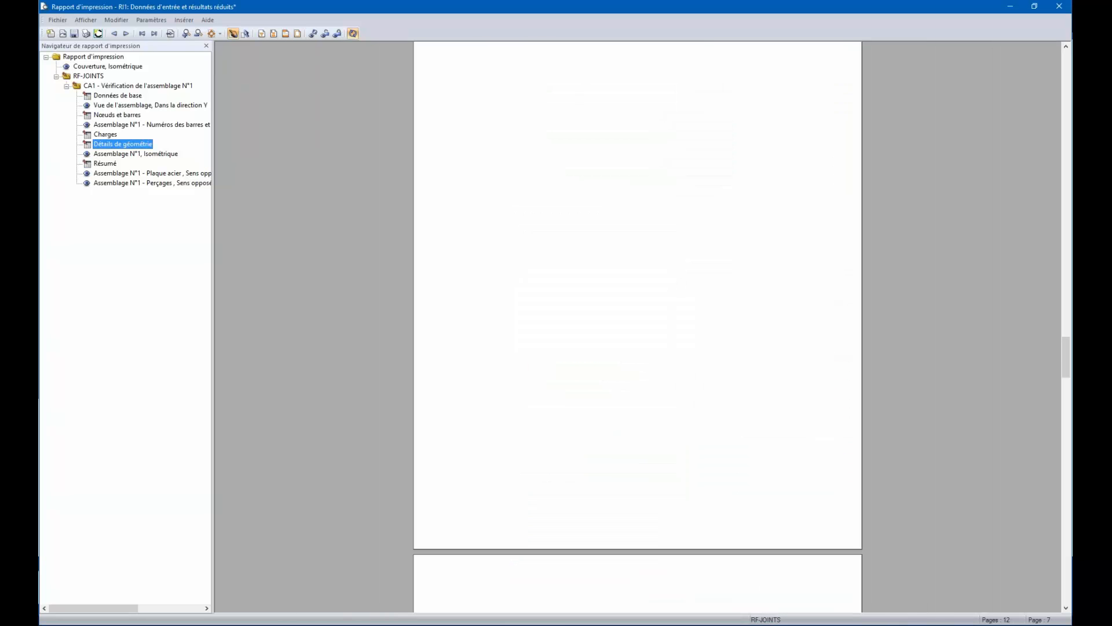
Step: Examine the isometric figure of Assemblage N°1 and the design checks listed per member in the Résumé tables
scroll(673, 271, "down", 4)
scroll(674, 271, "down", 5)
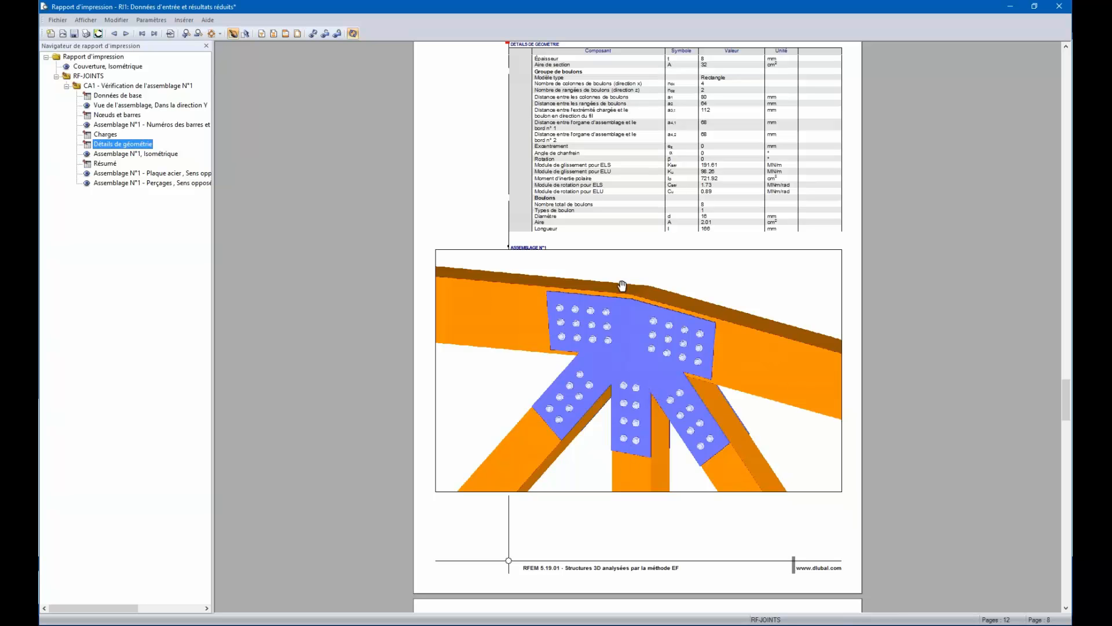
scroll(701, 404, "down", 8)
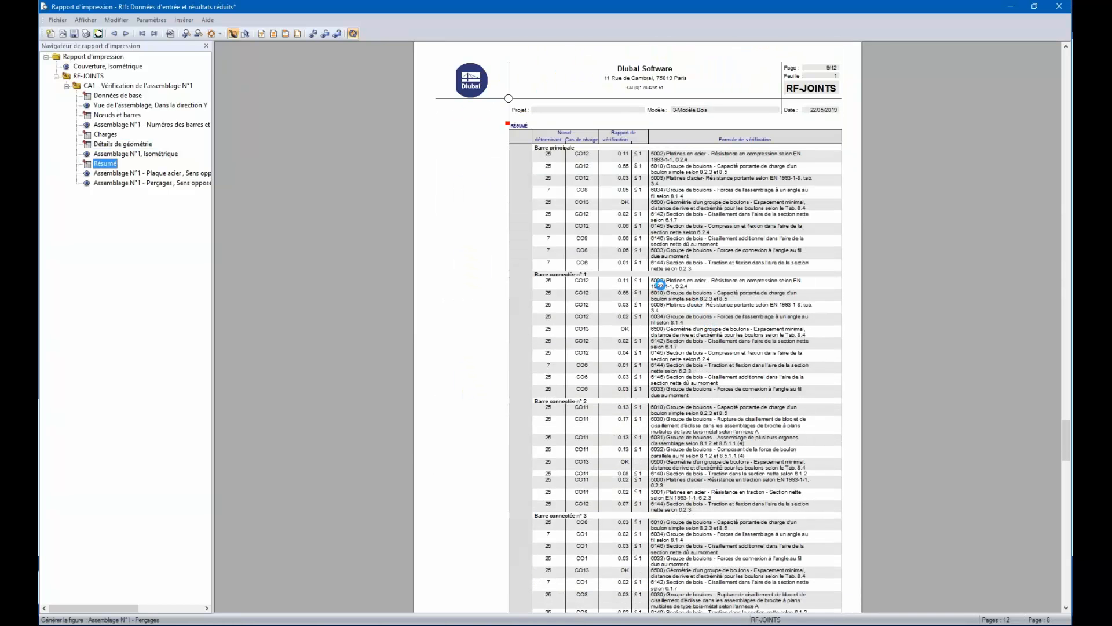
scroll(659, 285, "down", 4)
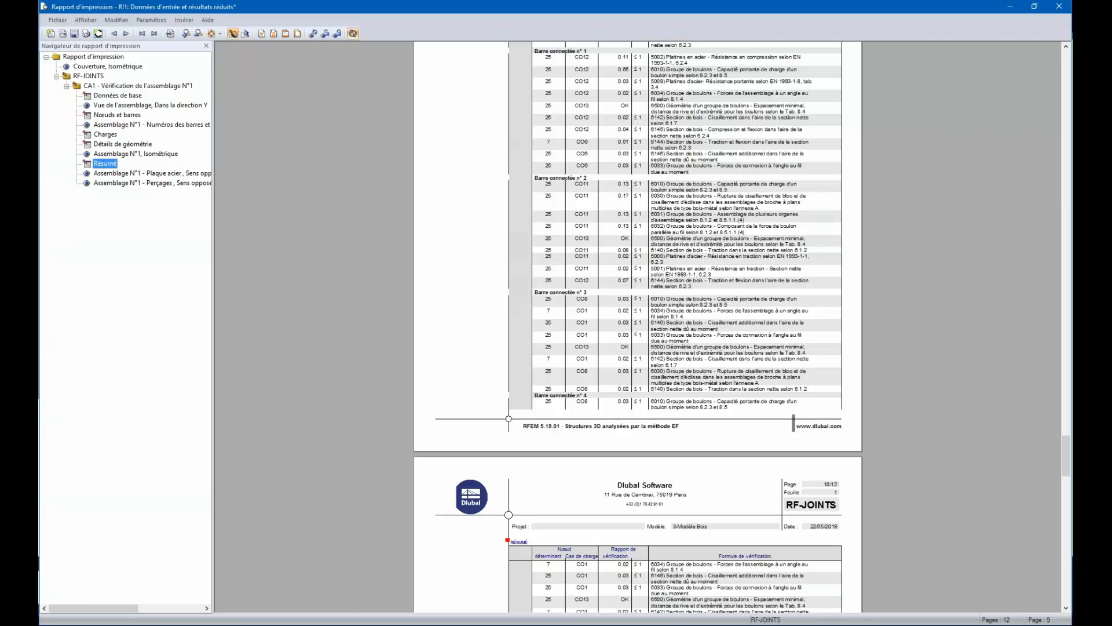
scroll(638, 327, "down", 1)
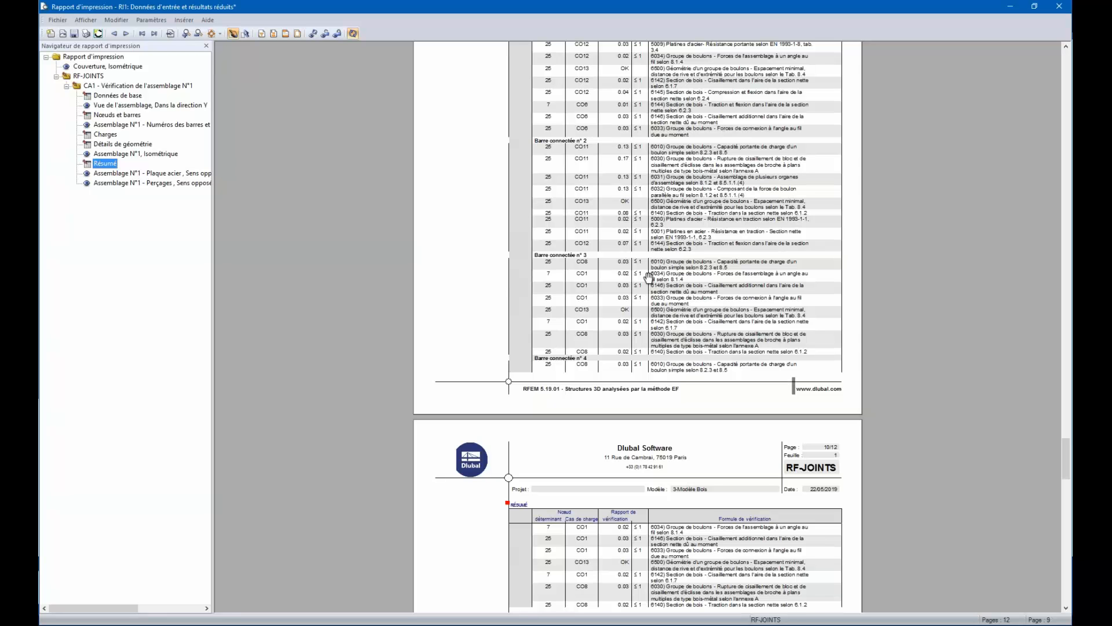
scroll(648, 277, "down", 14)
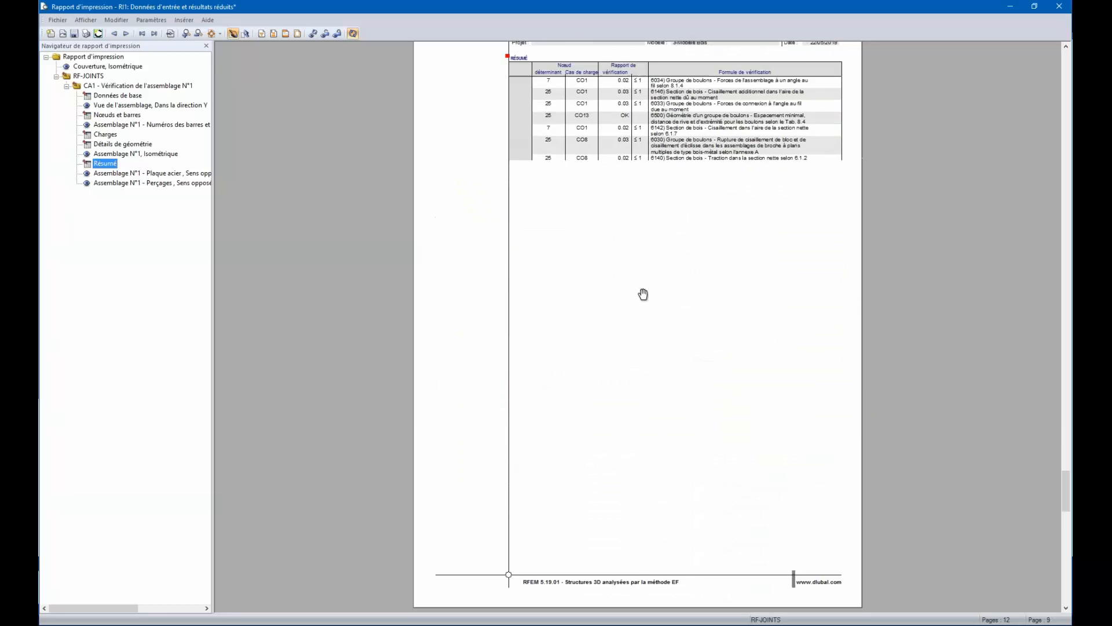
Step: Examine the dimensioned Plaque acier and Perçages drawings of Assemblage N°1 on the last two report pages
scroll(643, 294, "down", 12)
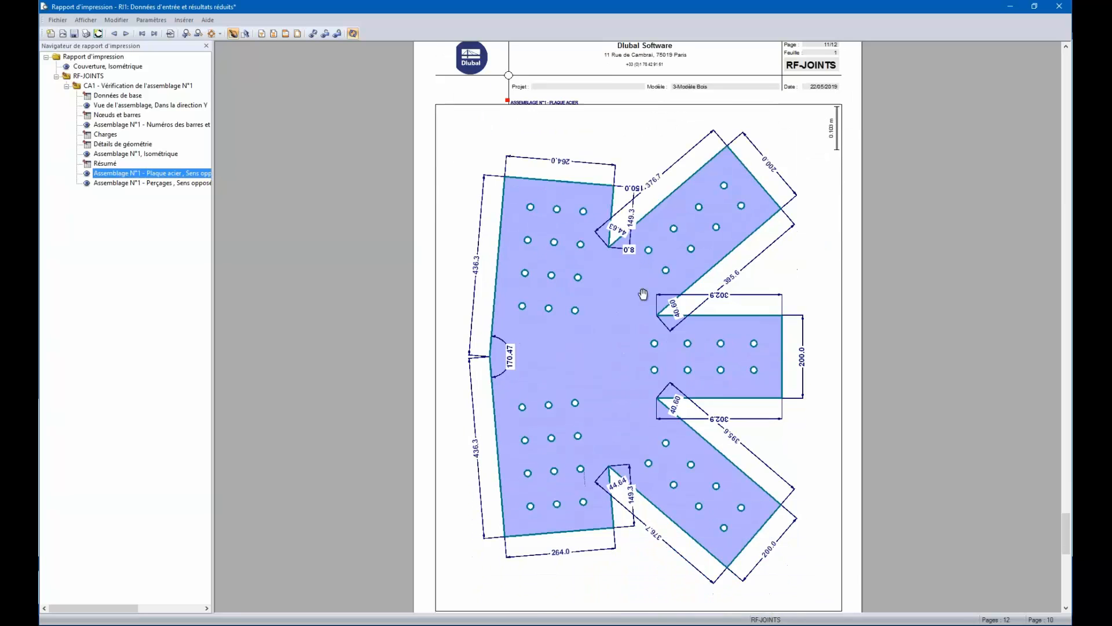
scroll(643, 293, "down", 5)
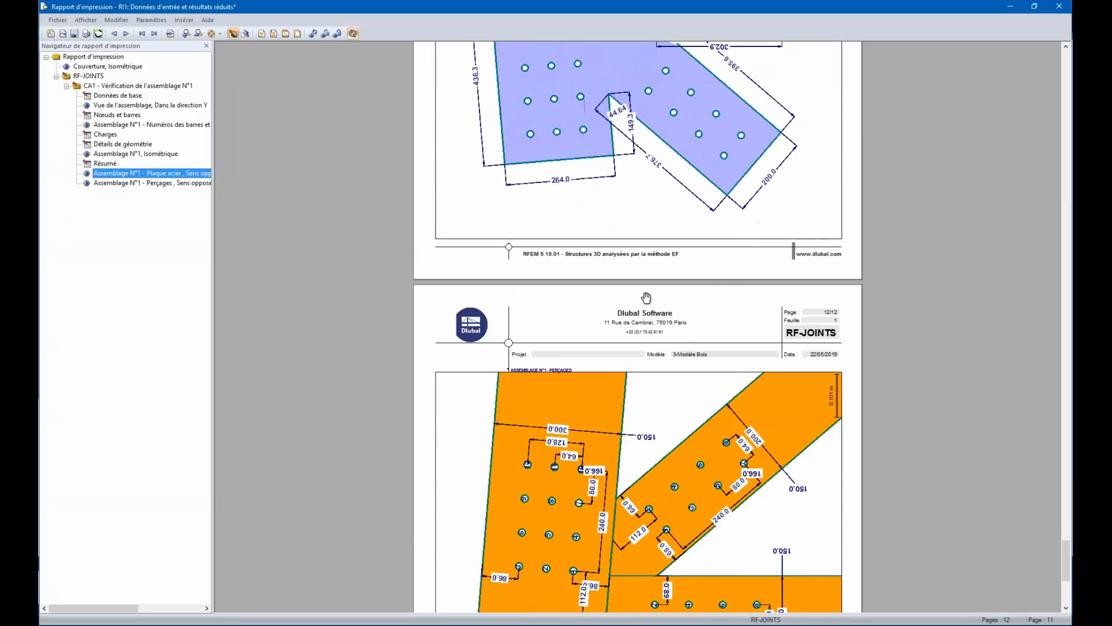
scroll(646, 296, "up", 9)
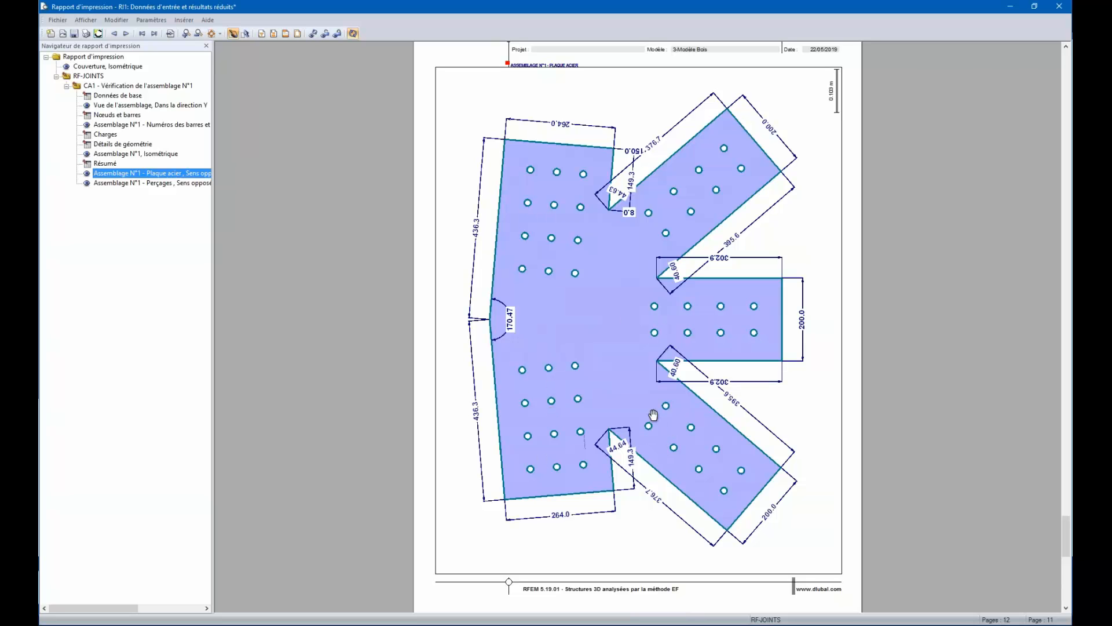
scroll(647, 267, "down", 6)
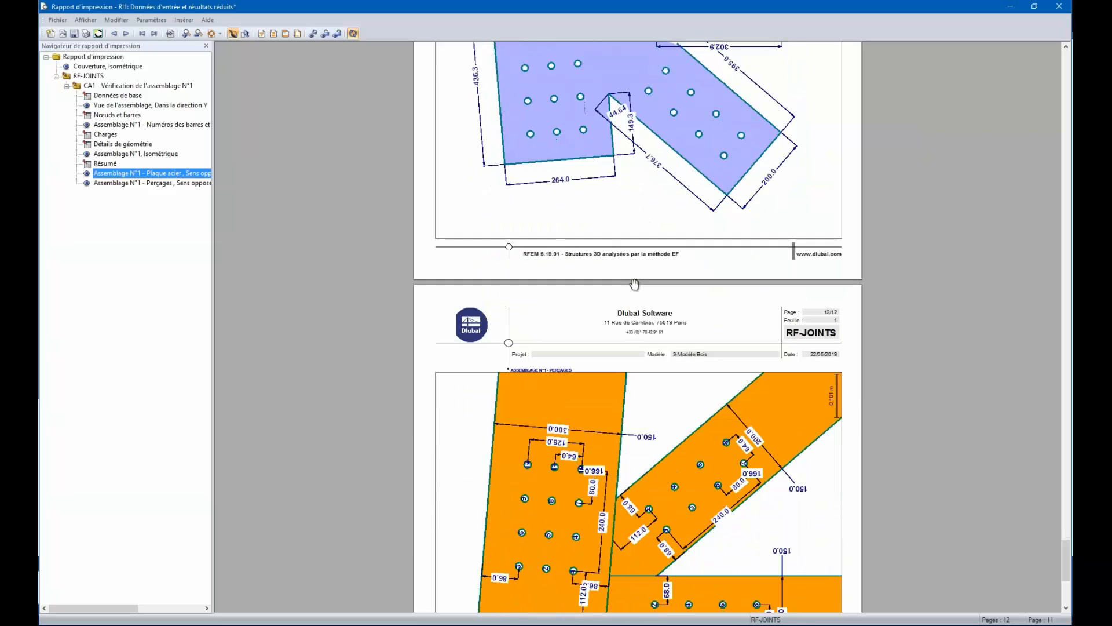
scroll(607, 321, "down", 3)
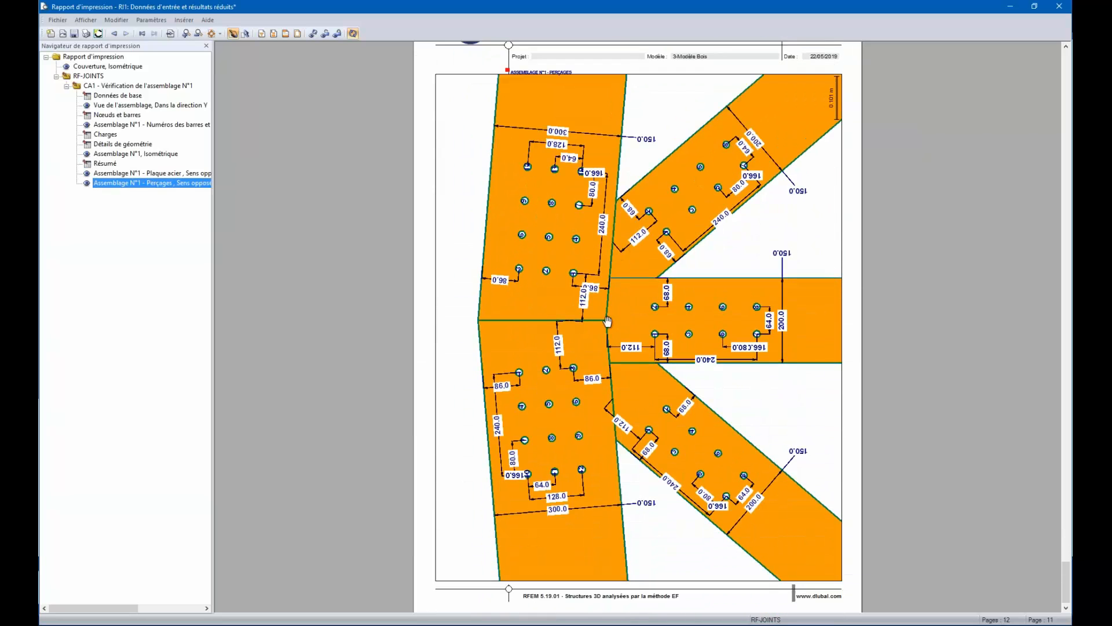
scroll(607, 321, "down", 1)
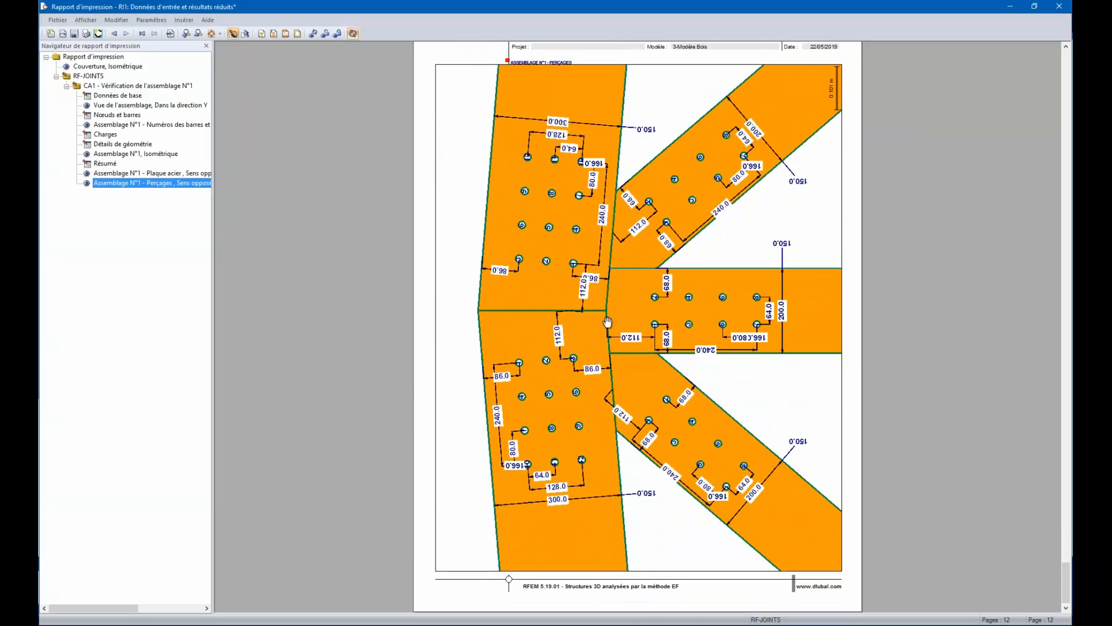
Step: Look back through the report to the isometric connection figure and close the timber model's printout report
scroll(662, 324, "up", 15)
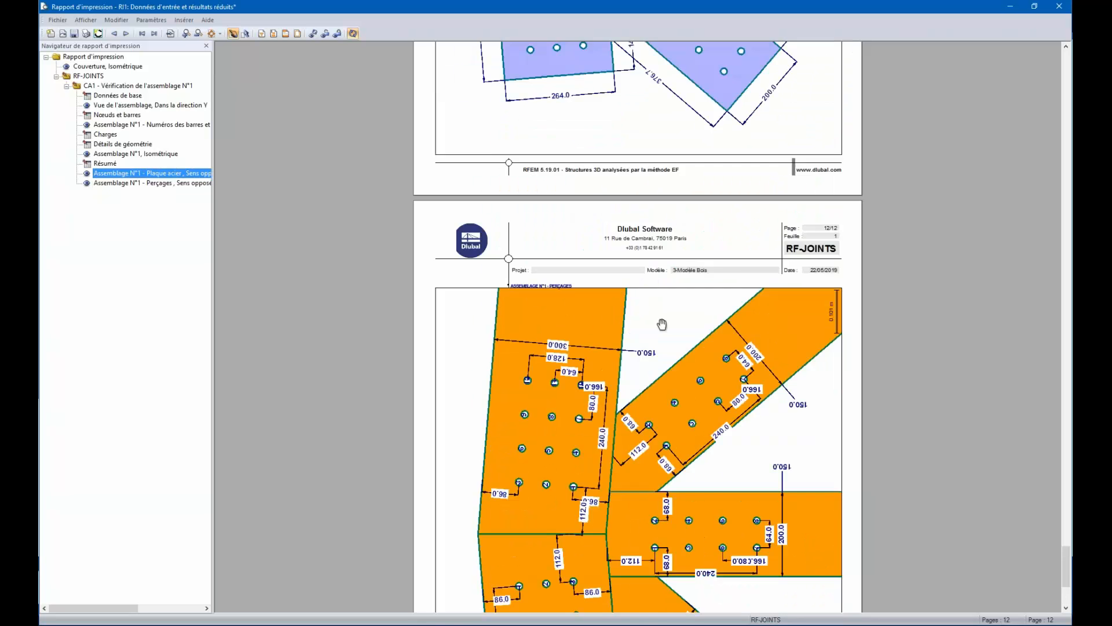
scroll(663, 323, "up", 15)
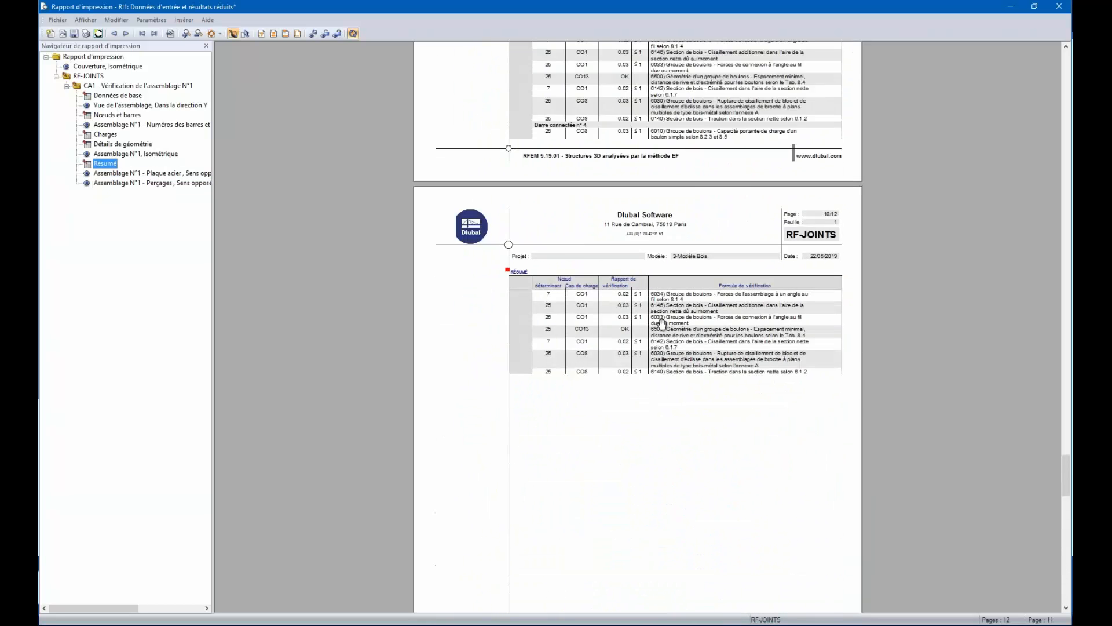
scroll(662, 324, "up", 12)
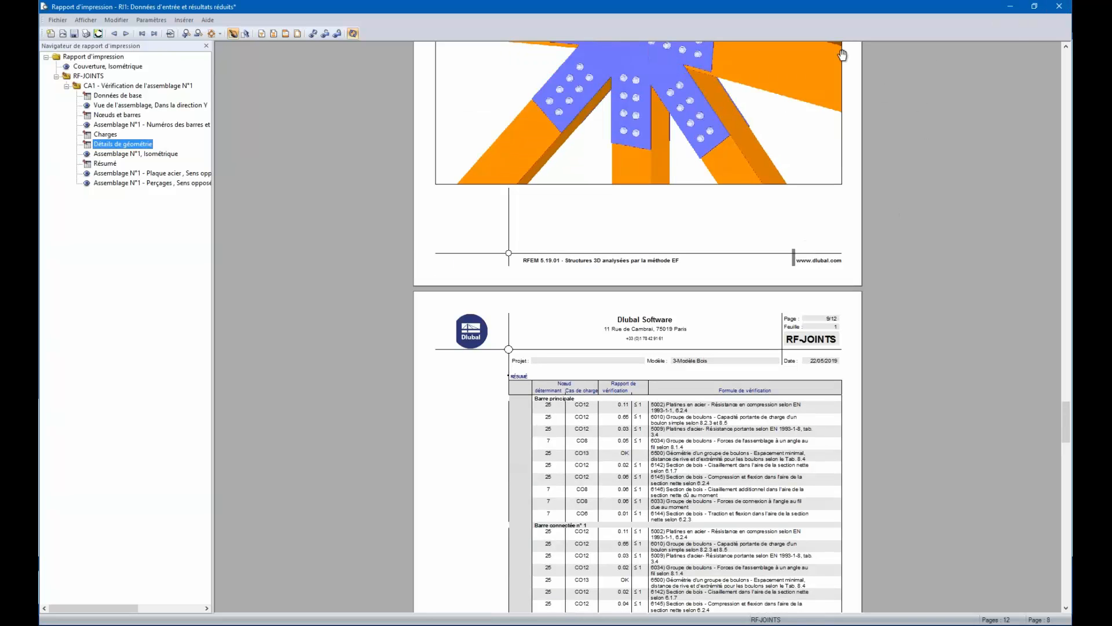
left_click(1062, 7)
left_click(555, 335)
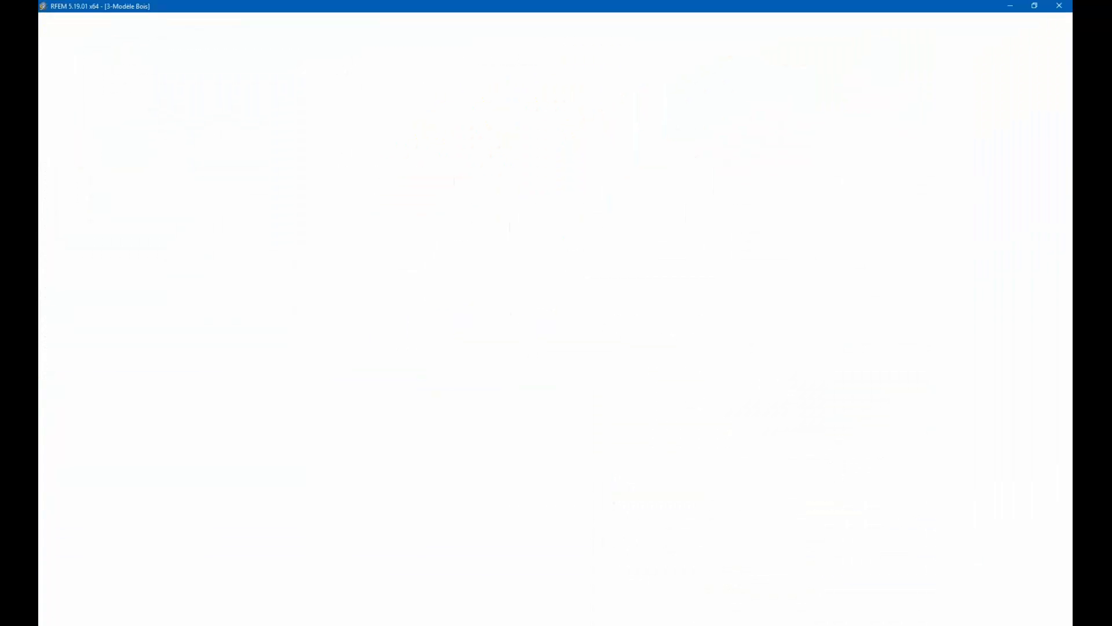
Step: Switch to the concrete model 2-Modèle Béton and display it in a slightly rotated view
scroll(145, 203, "up", 6)
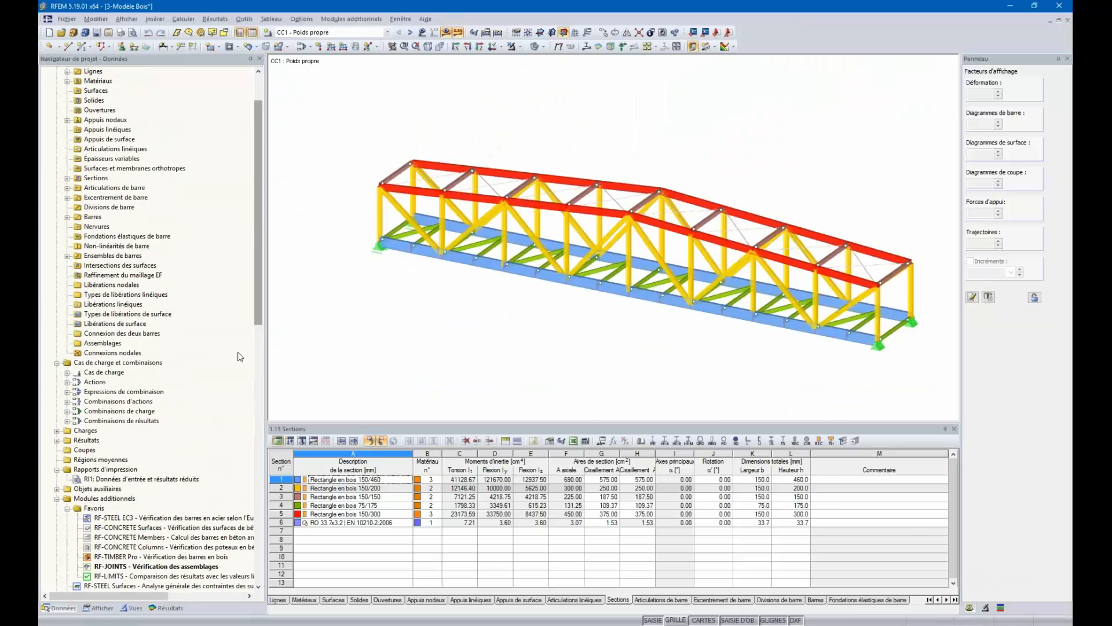
double_click(87, 90)
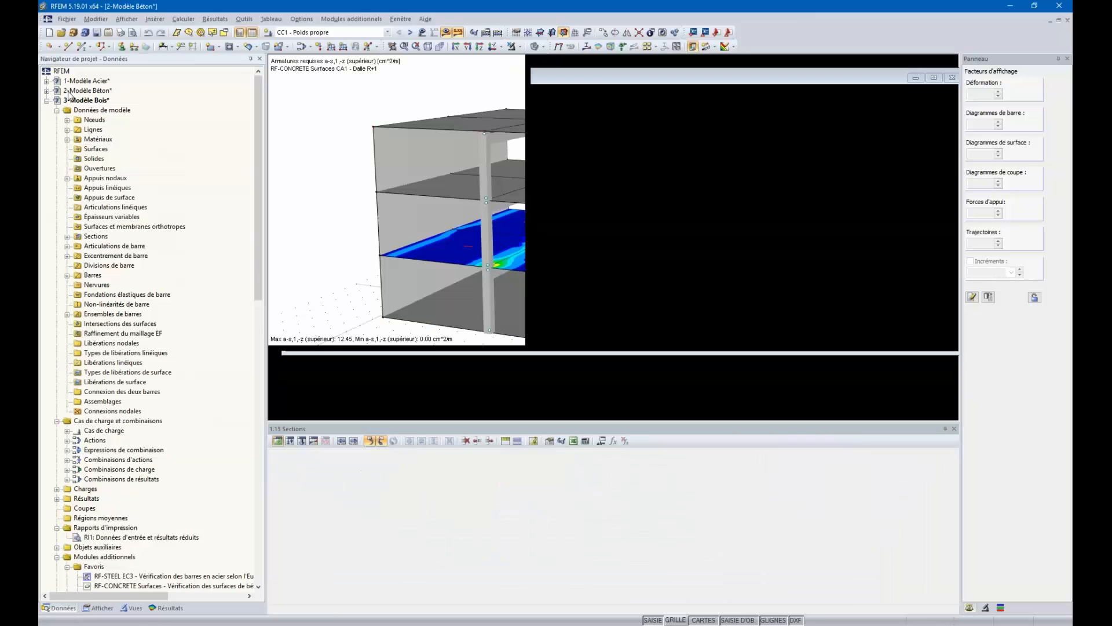
mouse_move(372, 184)
middle_mouse_down("ctrl")
mouse_move(384, 196)
mouse_move(400, 184)
mouse_move(380, 168)
middle_mouse_up("ctrl")
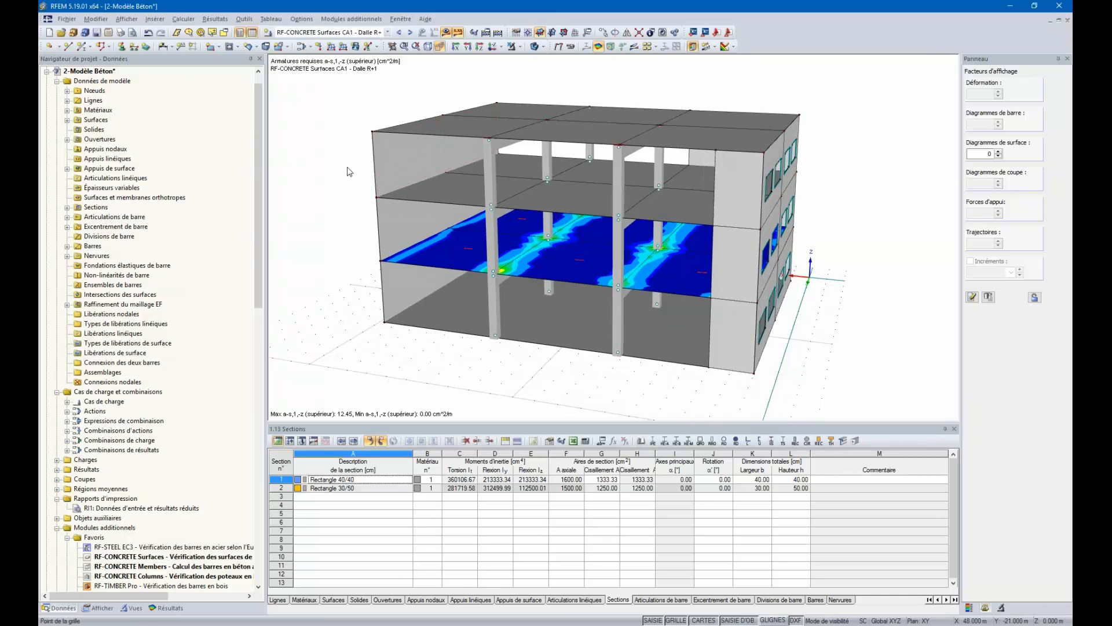
mouse_move(368, 98)
middle_mouse_down("ctrl")
mouse_move(390, 84)
mouse_move(366, 99)
middle_mouse_up("ctrl")
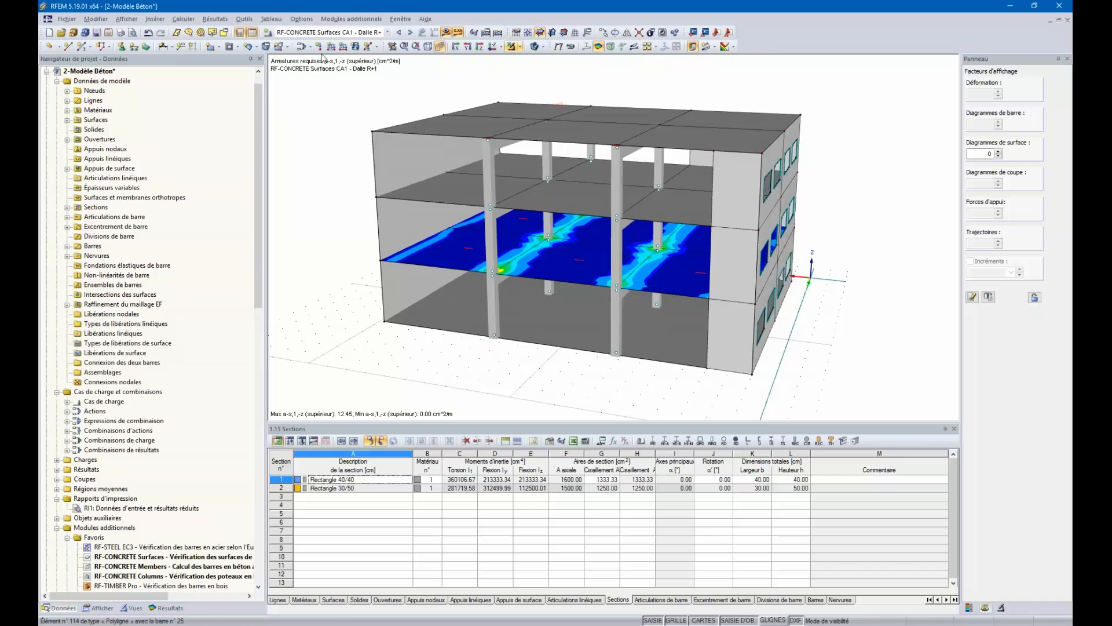
Step: Display the global deformations of load combination CO10 - CC1 + 0.7*CC2 + CC3 on the concrete building
left_click(387, 33)
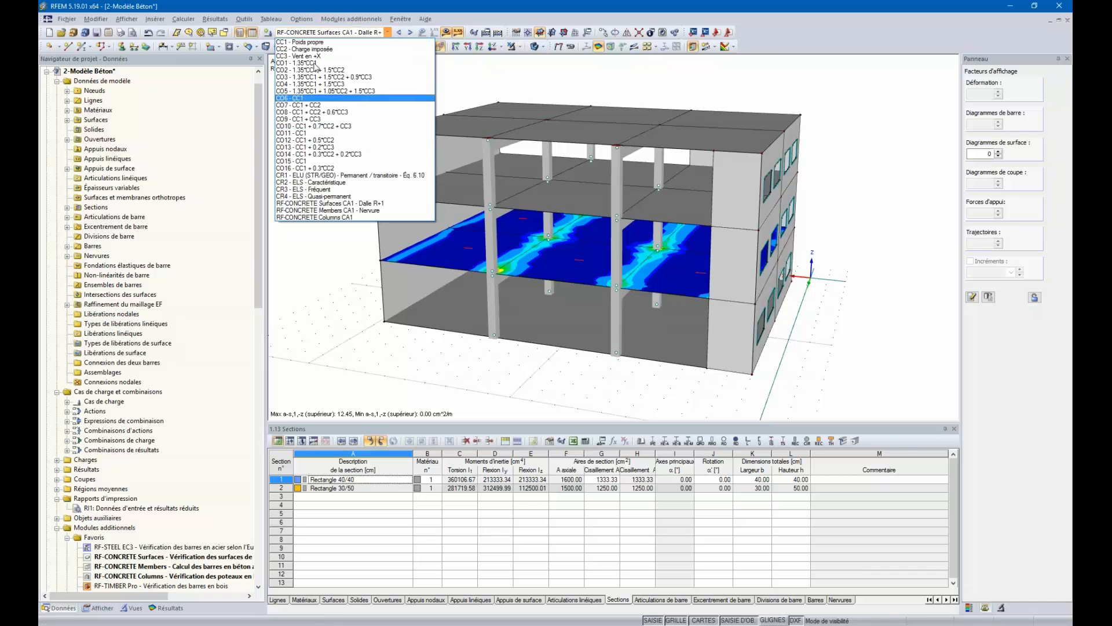
left_click(316, 125)
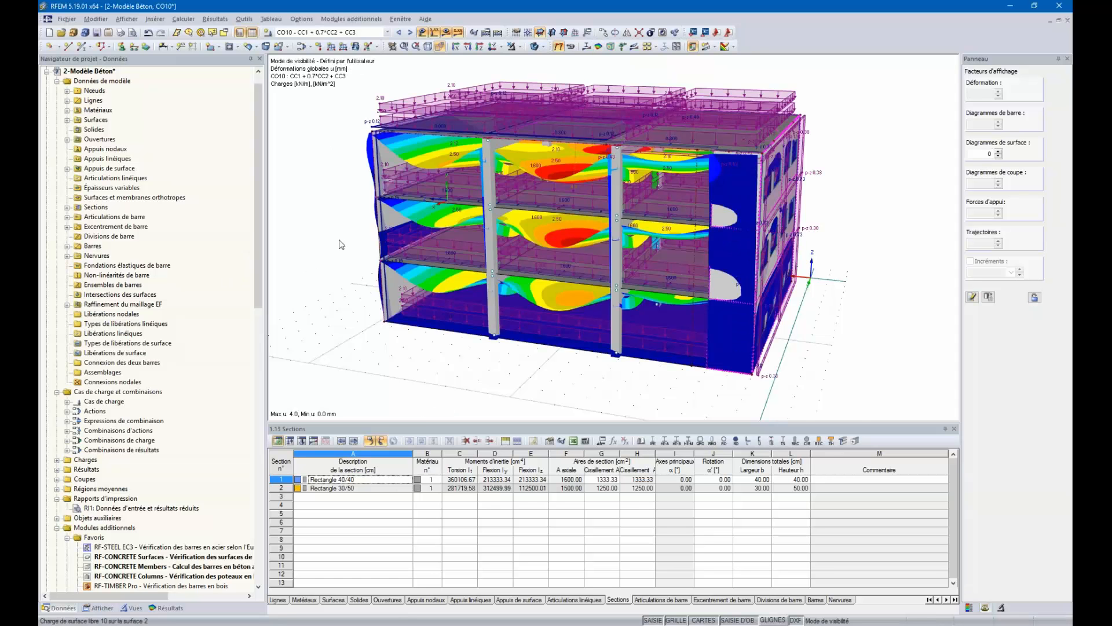
middle_click_drag(626, 341, 725, 357, "ctrl")
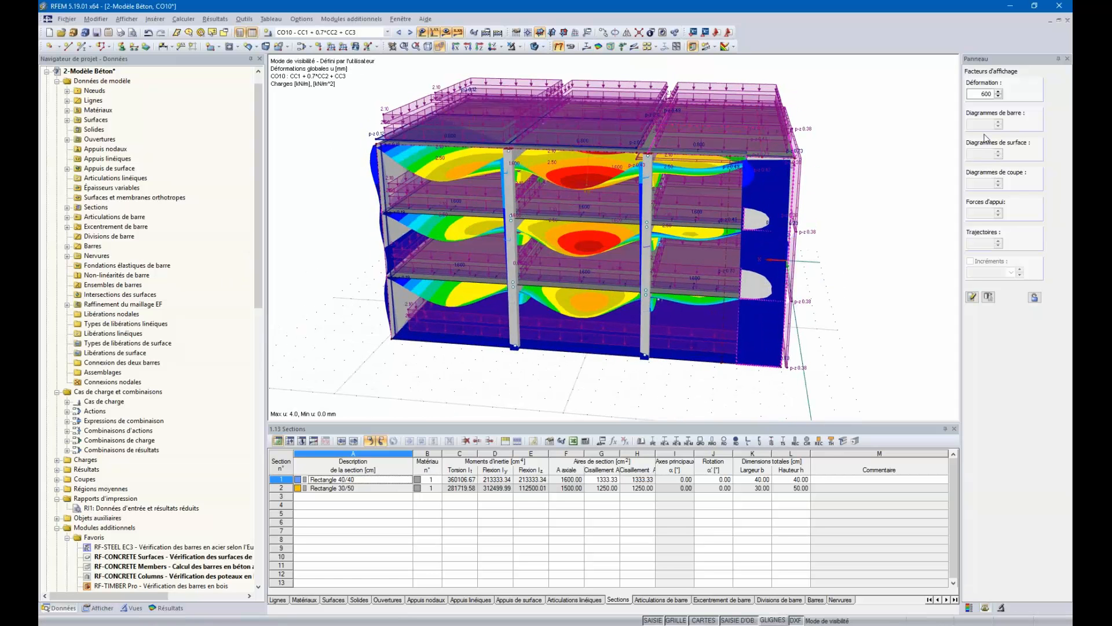
Step: Set the display factor for the deformation to 300 and view the deformed building from another angle
left_click(979, 93)
left_click(998, 96)
left_click(998, 96)
left_click(998, 96)
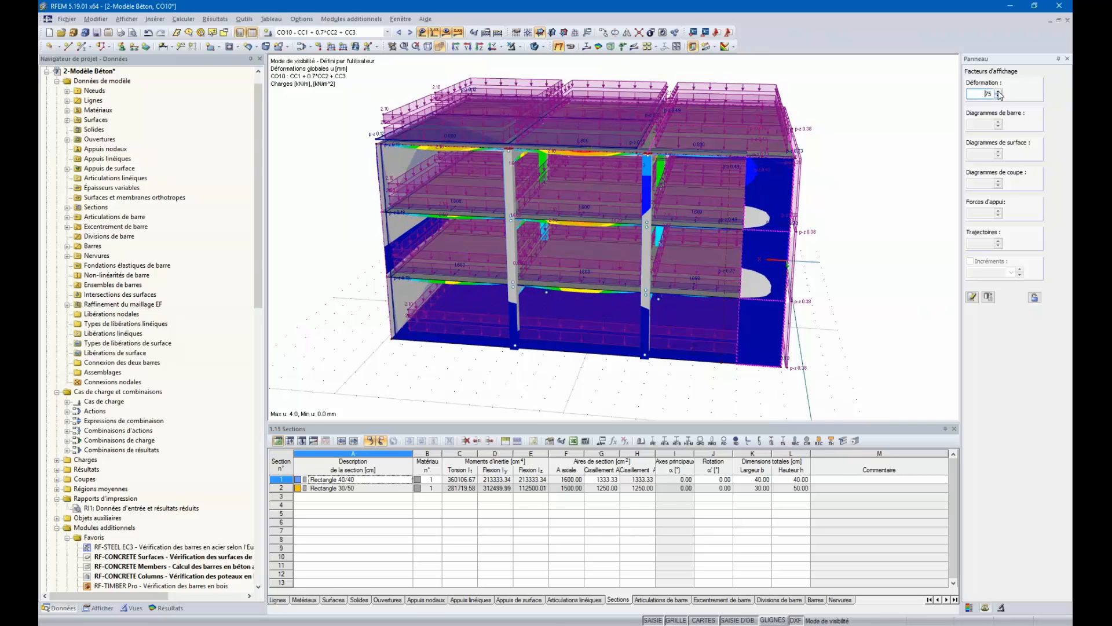
left_click(998, 91)
left_click(998, 91)
middle_click_drag(765, 272, 655, 267, "ctrl")
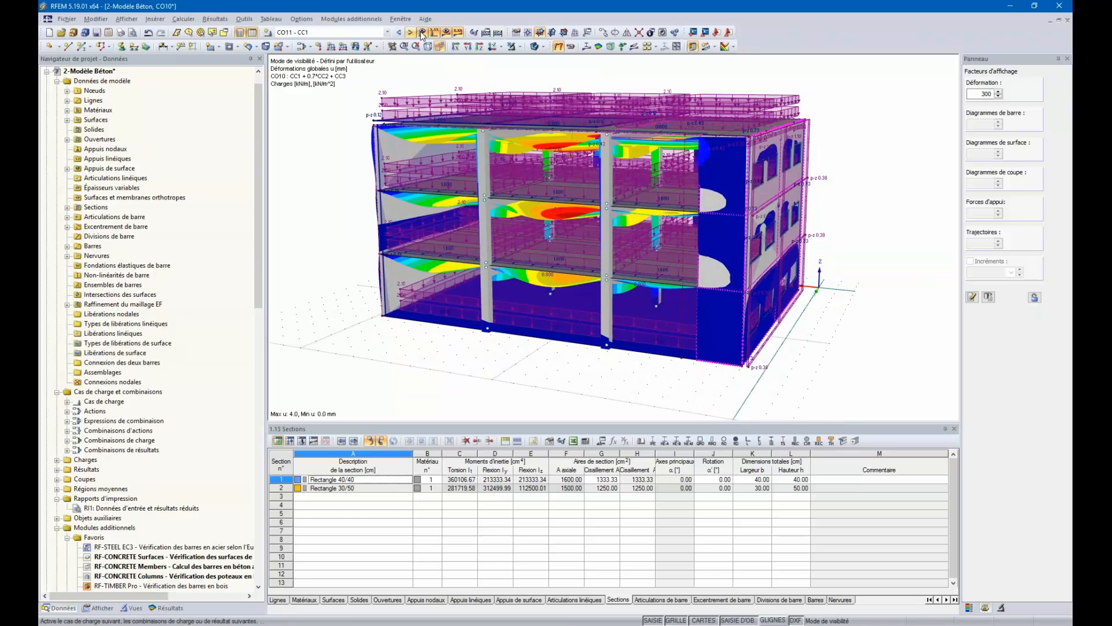
Step: Hide the loads and display the concrete model in wireframe rendering to examine the coloured CO10 deformations from several angles
left_click(416, 35)
left_click(398, 32)
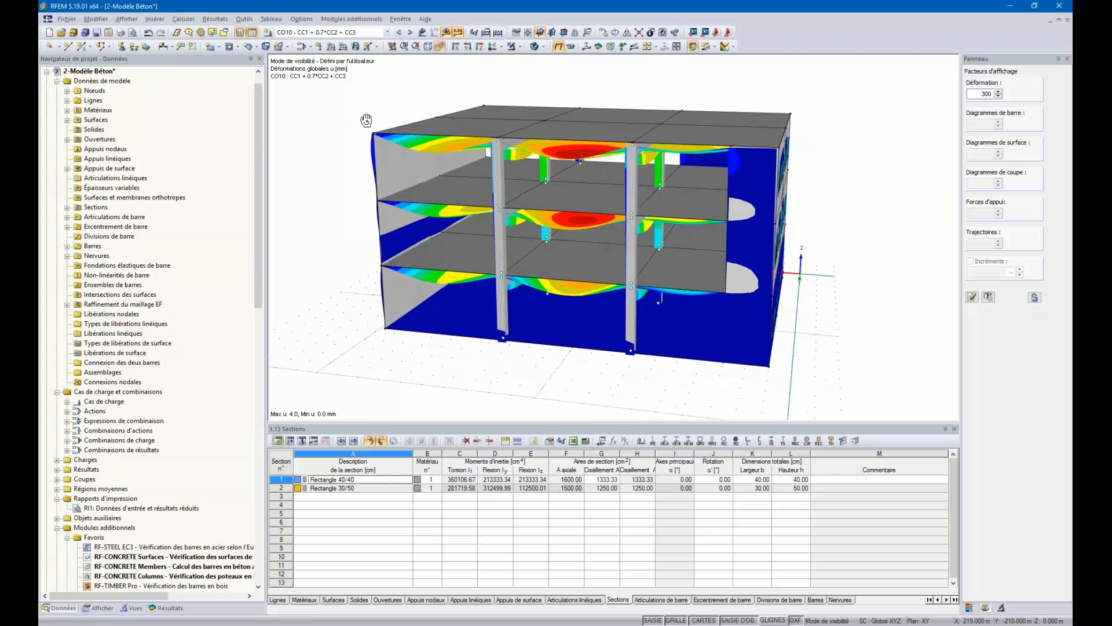
left_click(534, 47)
left_click(533, 47)
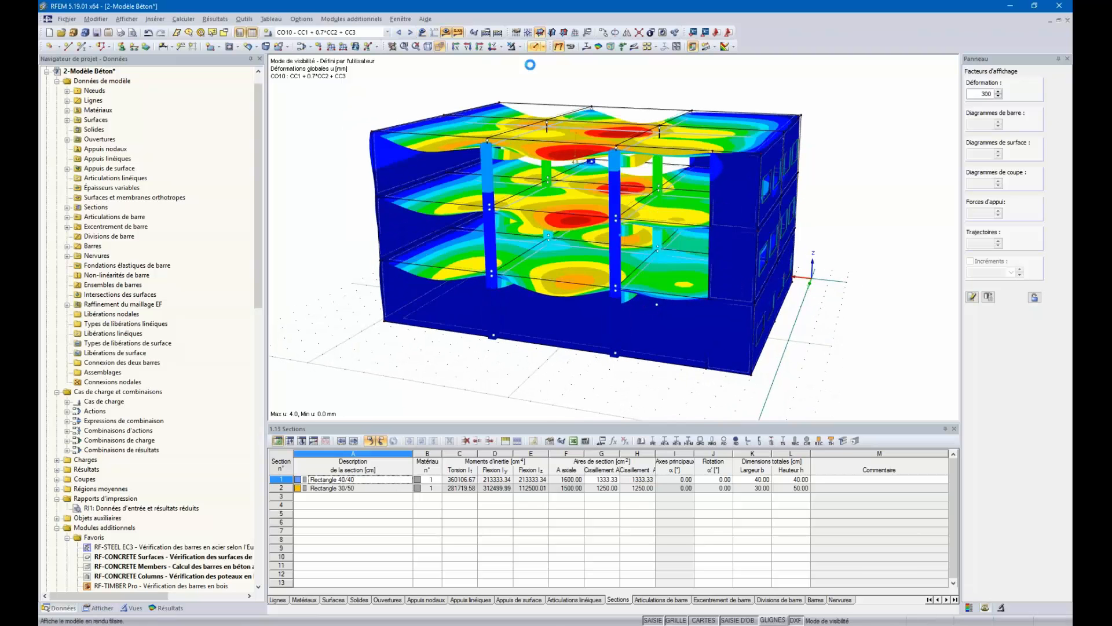
middle_click_drag(794, 151, 813, 132, "ctrl")
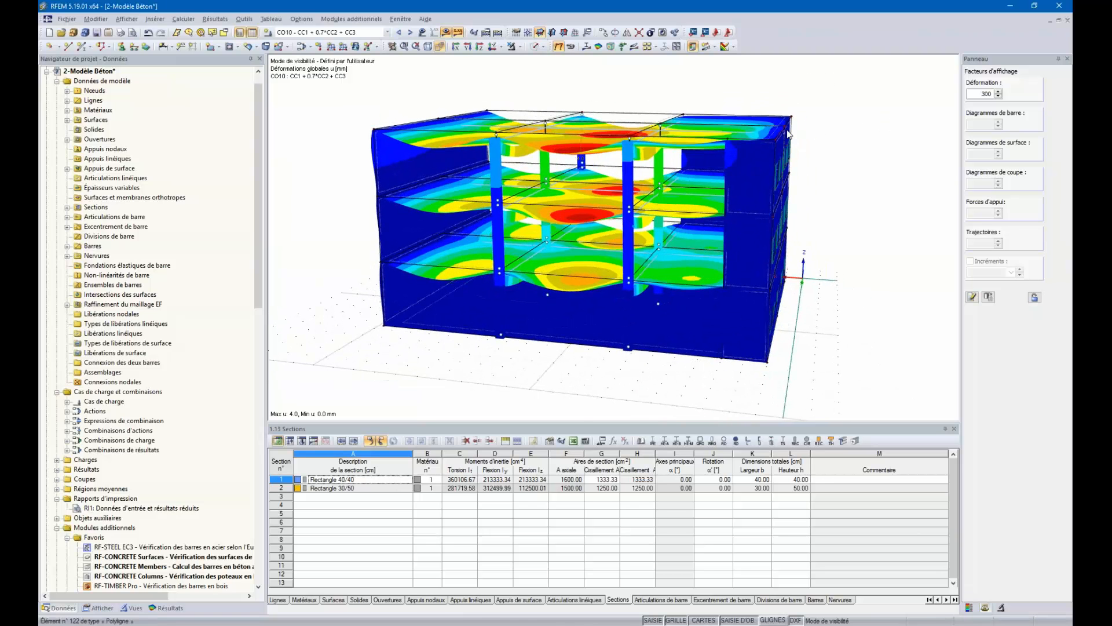
middle_click_drag(342, 238, 386, 220, "ctrl")
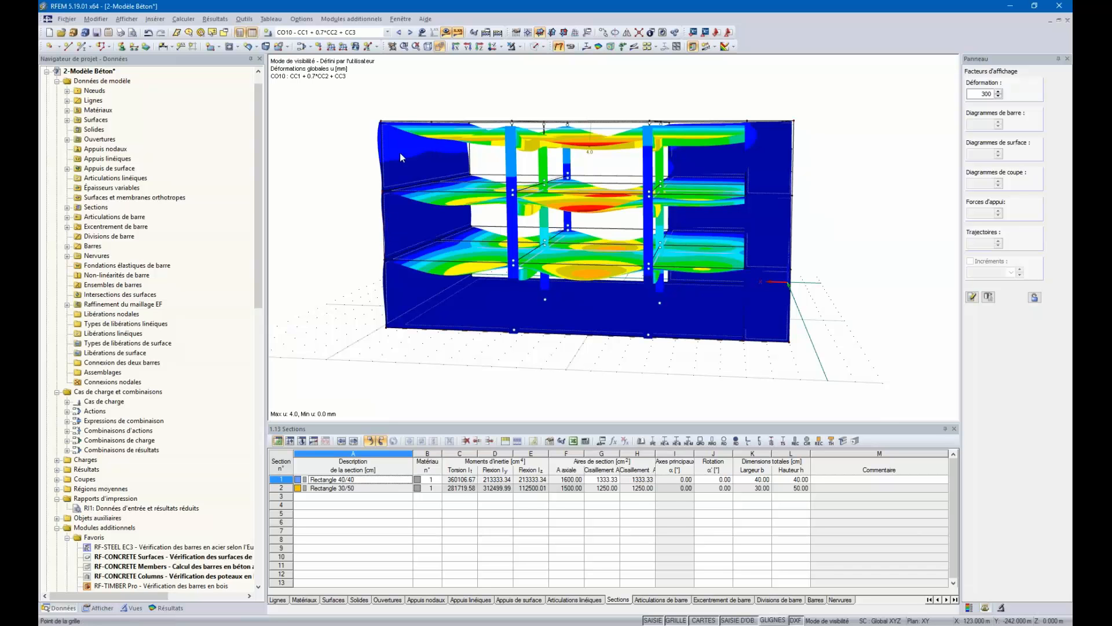
middle_click_drag(458, 72, 420, 104, "ctrl")
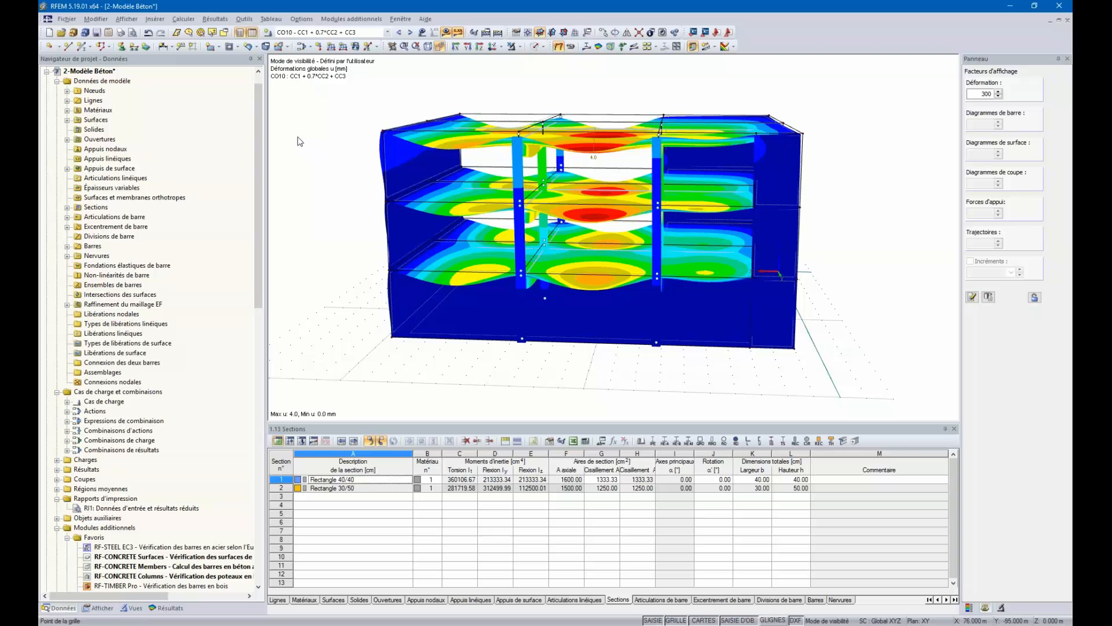
middle_click_drag(565, 87, 498, 79, "ctrl")
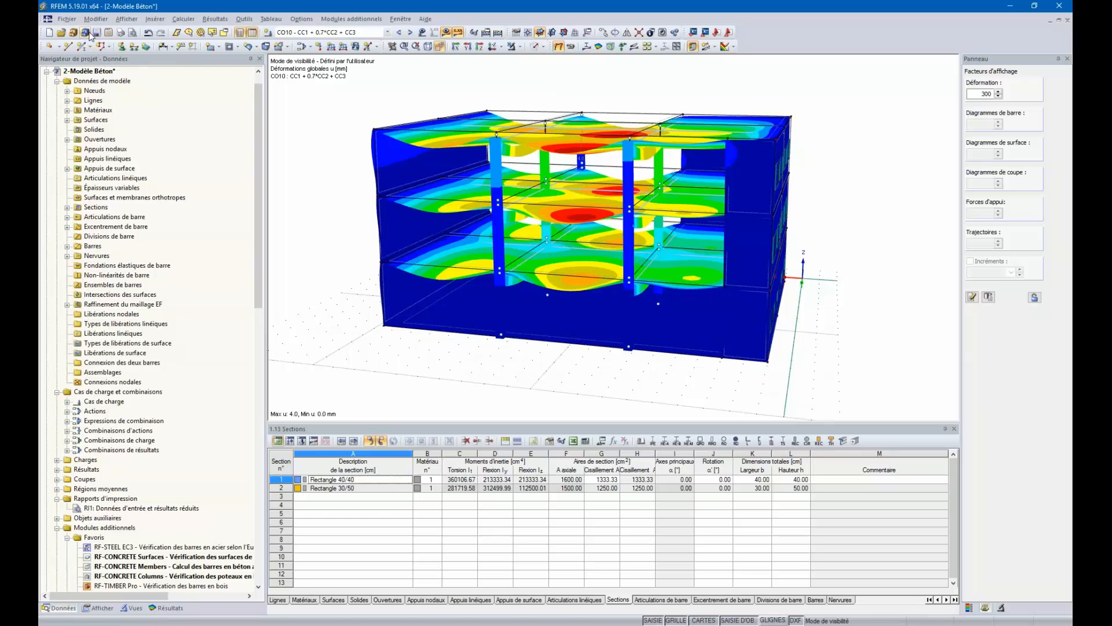
Step: Set the graphic printout to 3D PDF with the default header 2 - Dlubal Software, and check the 3D PDF page layout
left_click(121, 32)
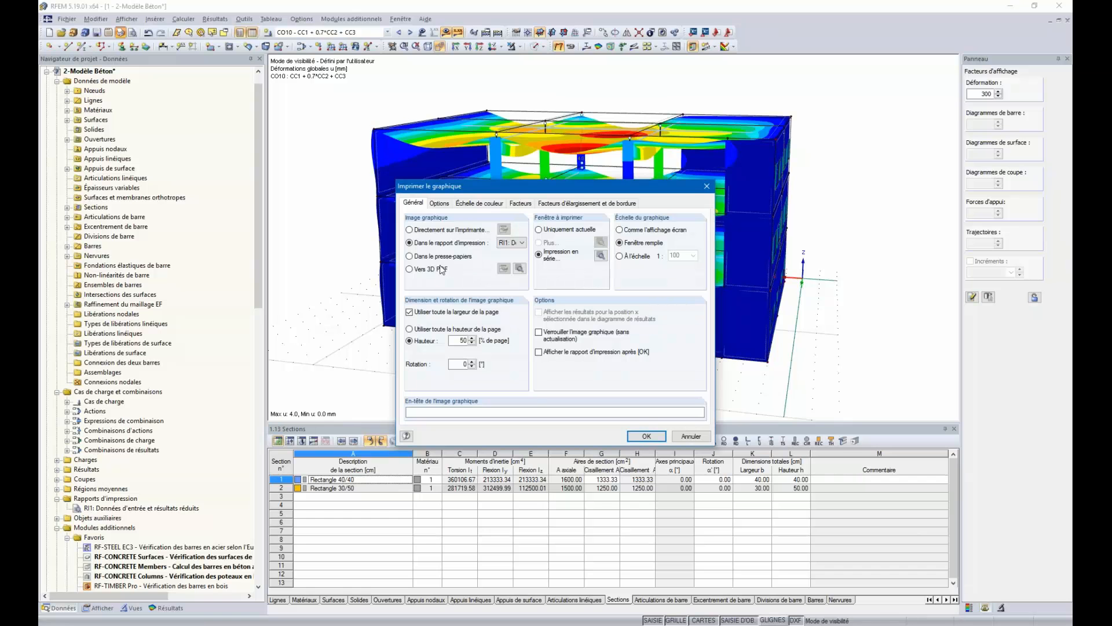
left_click(410, 270)
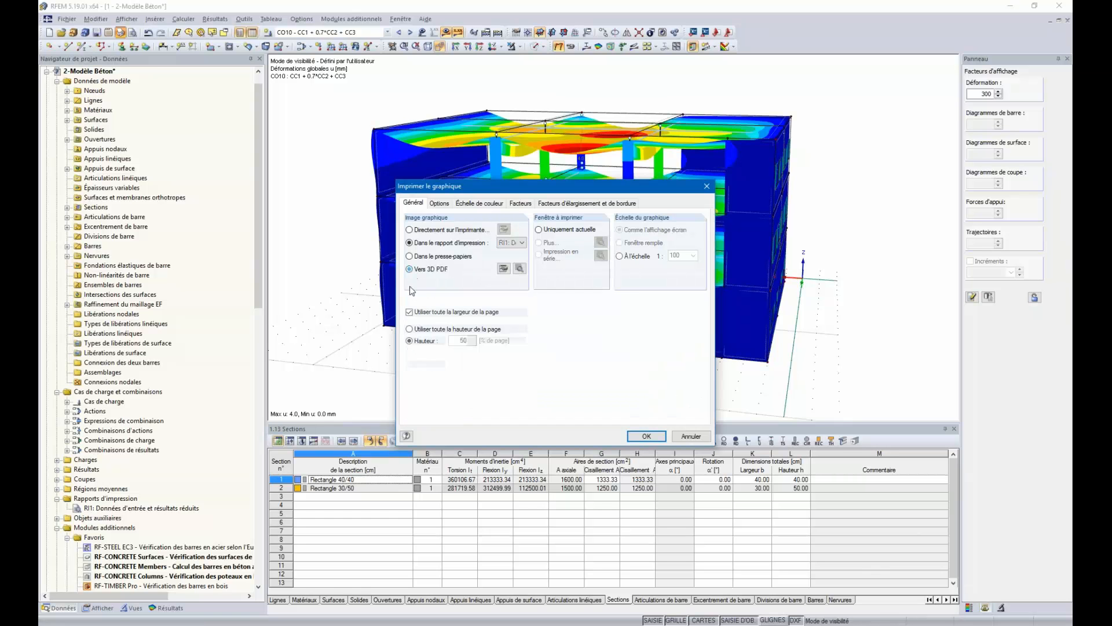
left_click(503, 269)
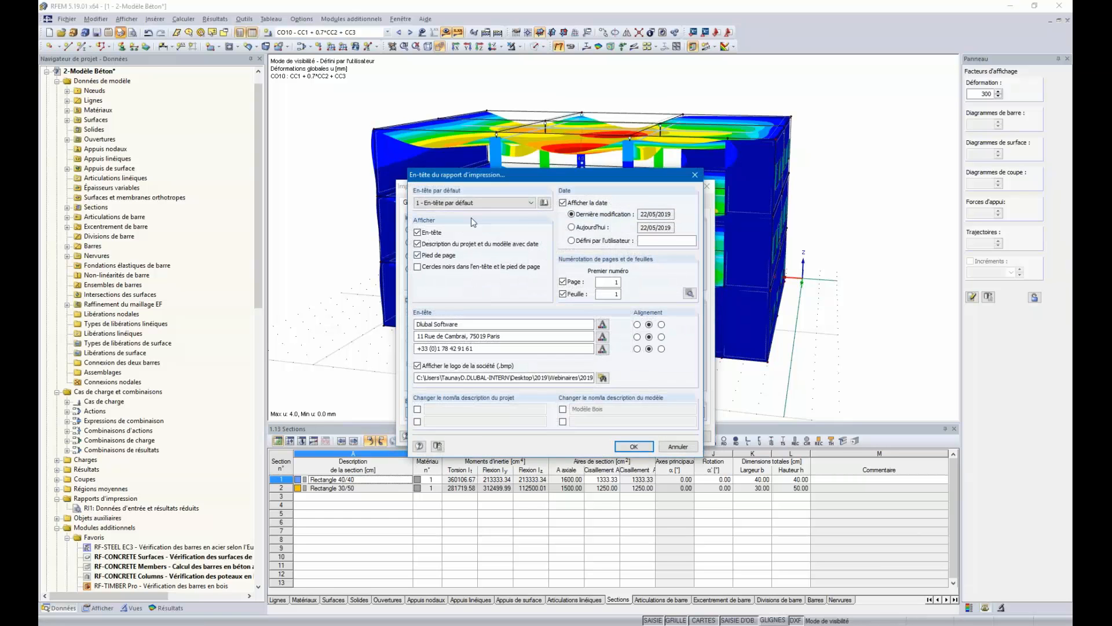
left_click(510, 207)
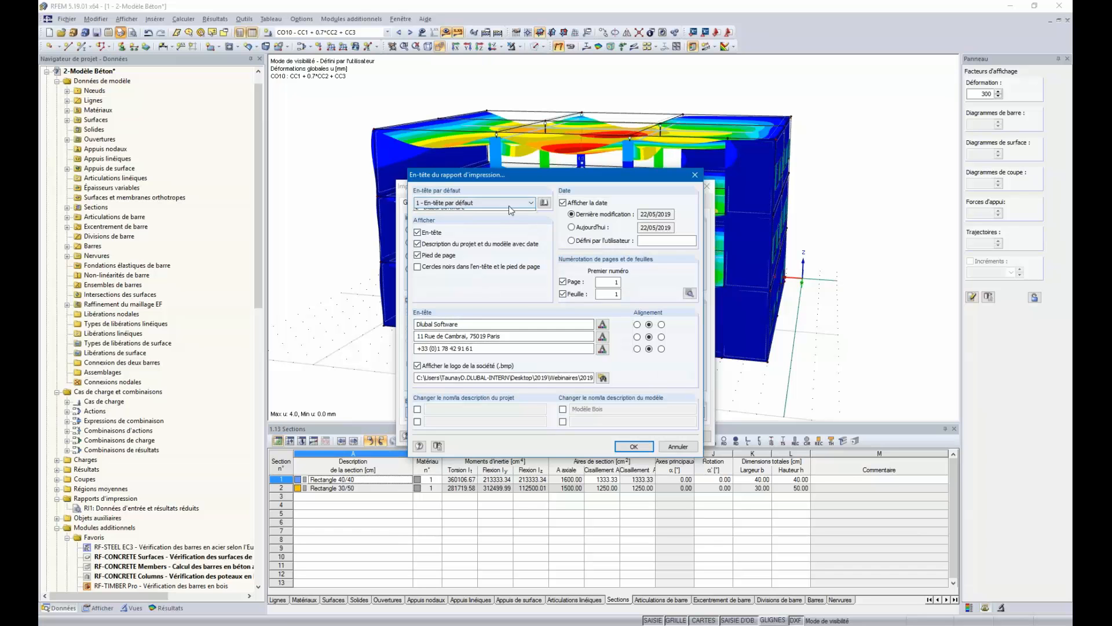
left_click(450, 215)
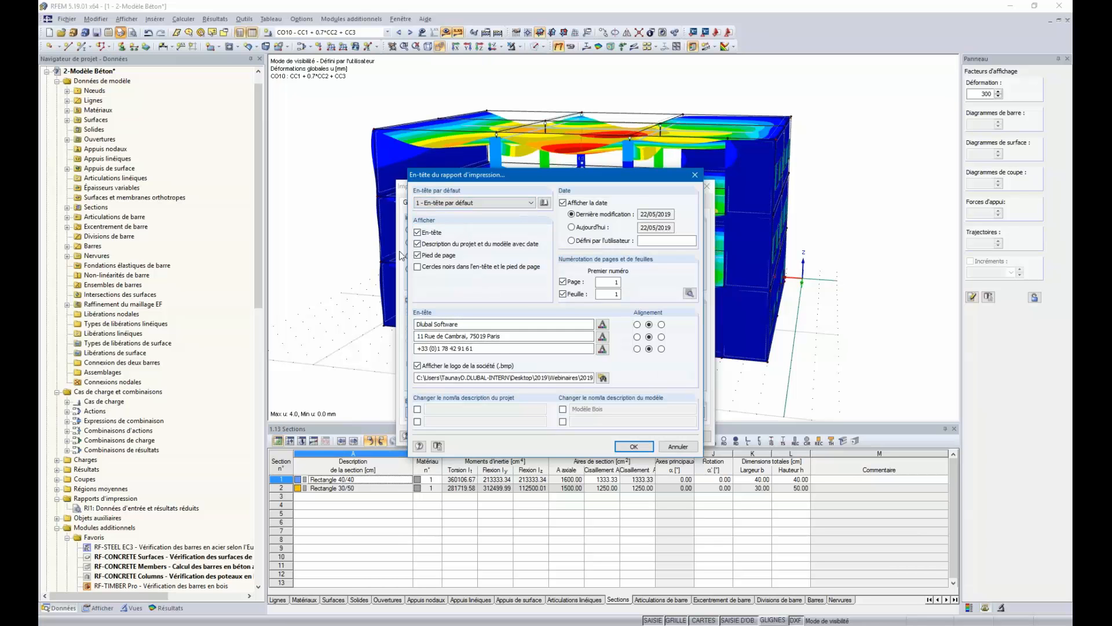
left_click(452, 204)
left_click(449, 221)
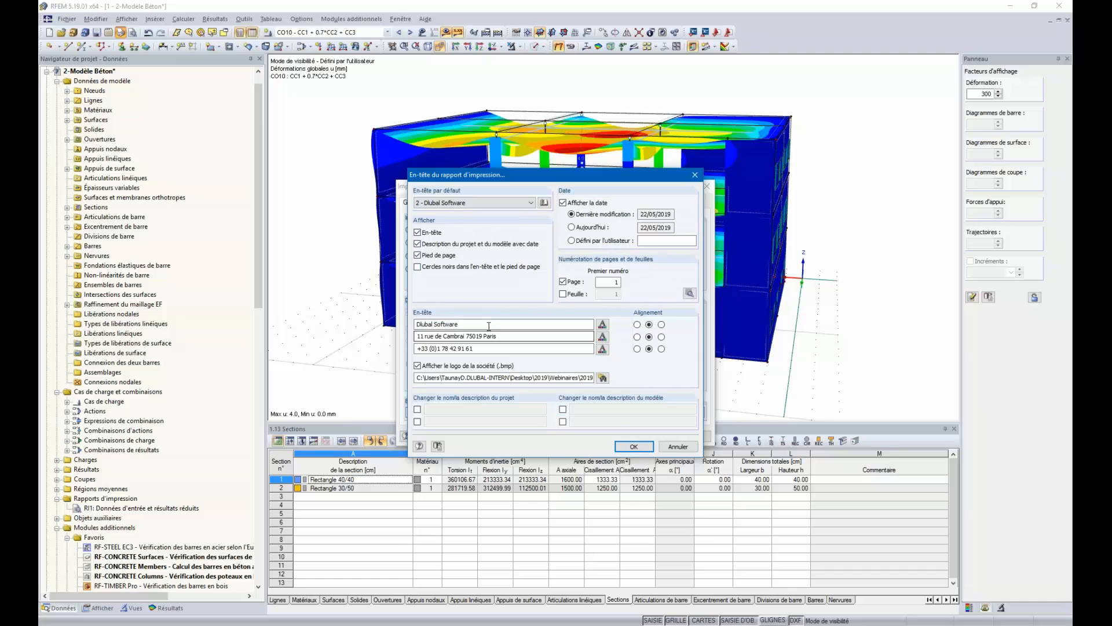
left_click(635, 447)
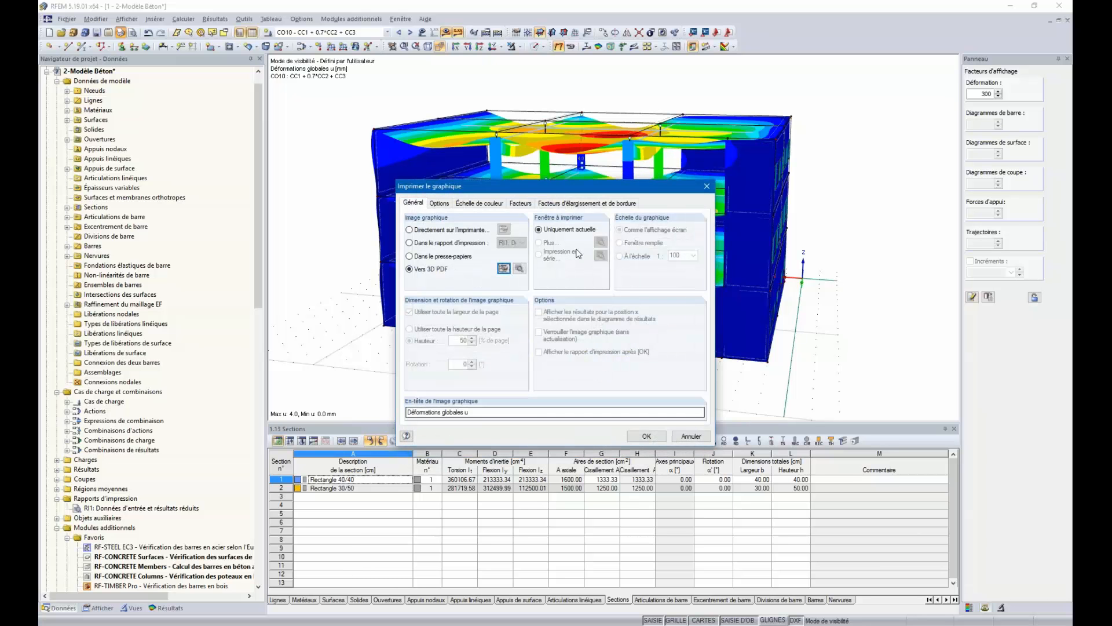
left_click(520, 268)
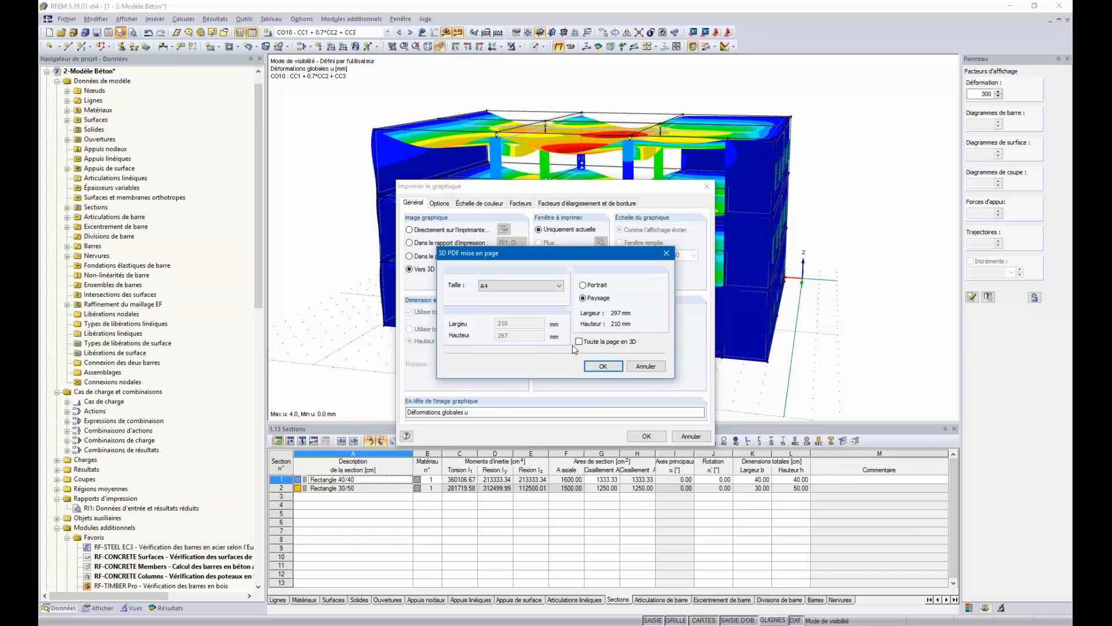
left_click(666, 253)
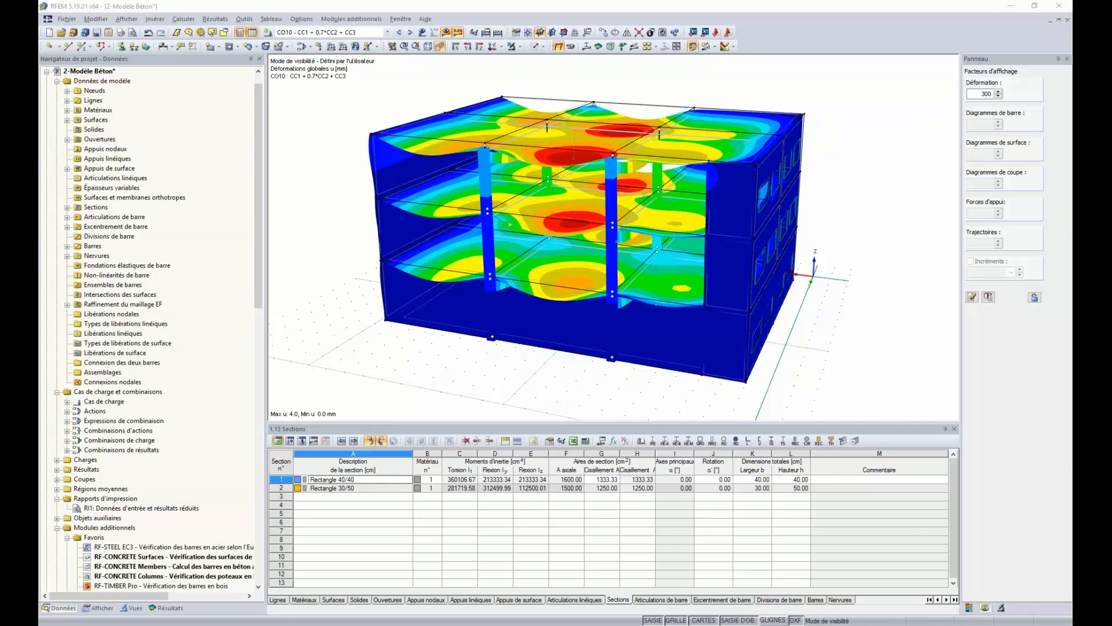
Step: Switch to Adobe Acrobat Reader with 3D pdf modèle béton.pdf and rotate the deformed building in its 3D view
left_click_drag(1072, 23, 437, 1)
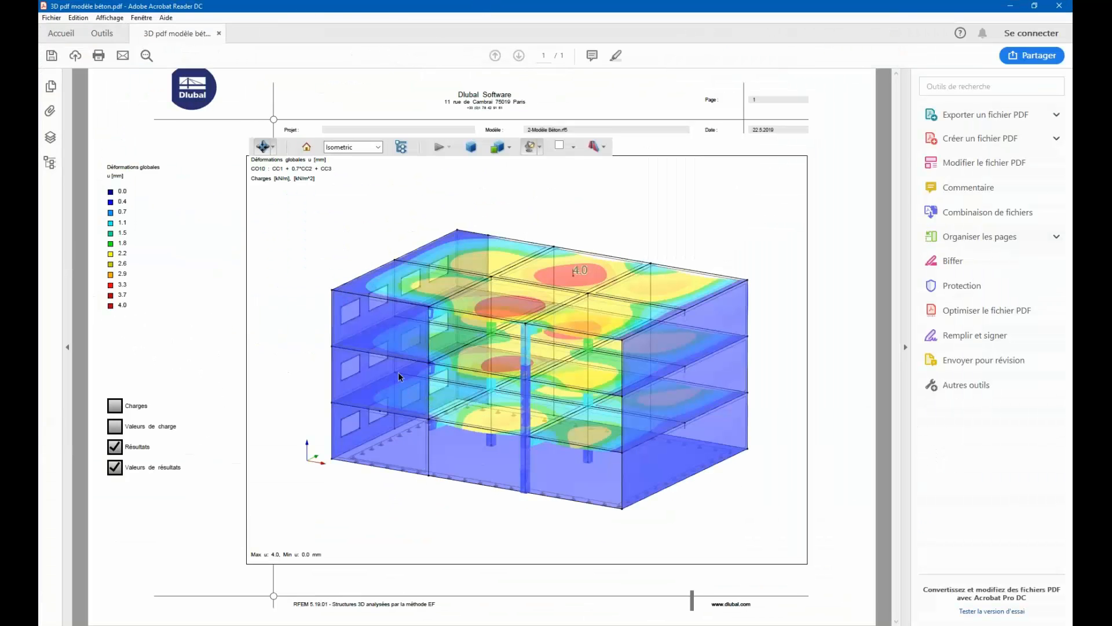
mouse_move(334, 351)
left_mouse_down()
mouse_move(437, 345)
mouse_move(382, 368)
mouse_move(350, 358)
left_mouse_up()
left_click_drag(698, 427, 491, 260)
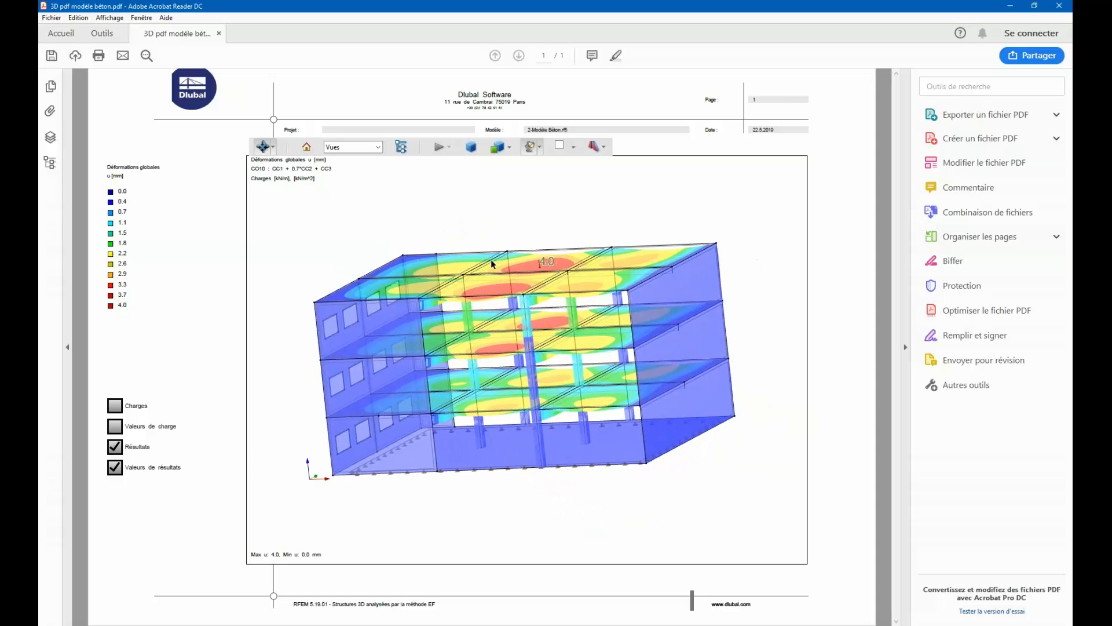
left_click(477, 148)
left_click_drag(612, 435, 725, 418)
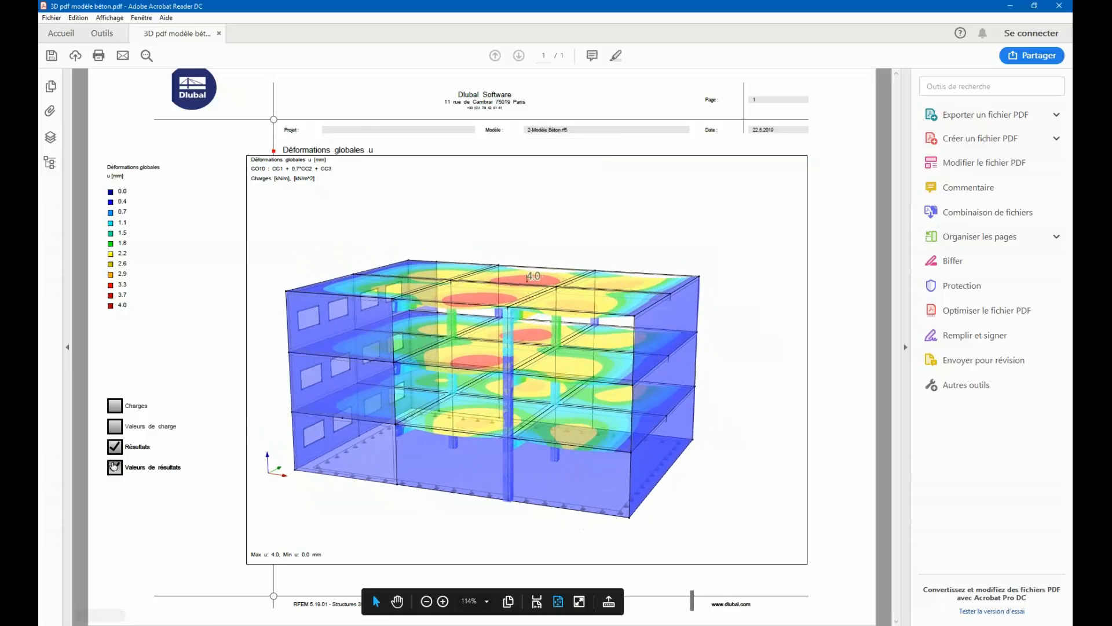
Step: Show and hide the loads and load values in the 3D PDF, and switch the result values off and on again
left_click(116, 409)
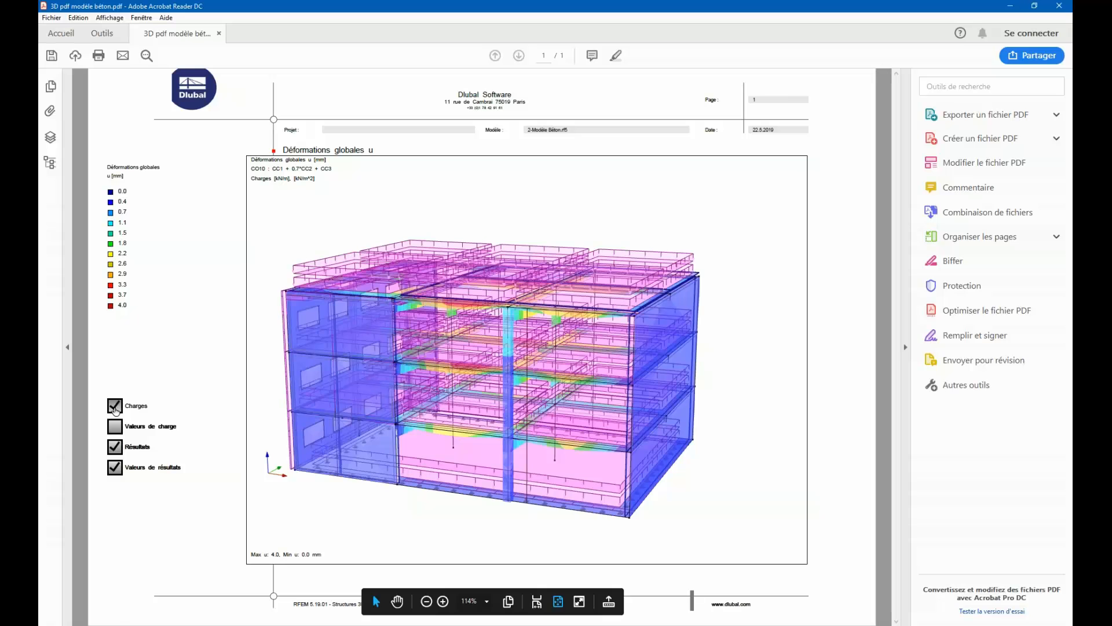
left_click(115, 425)
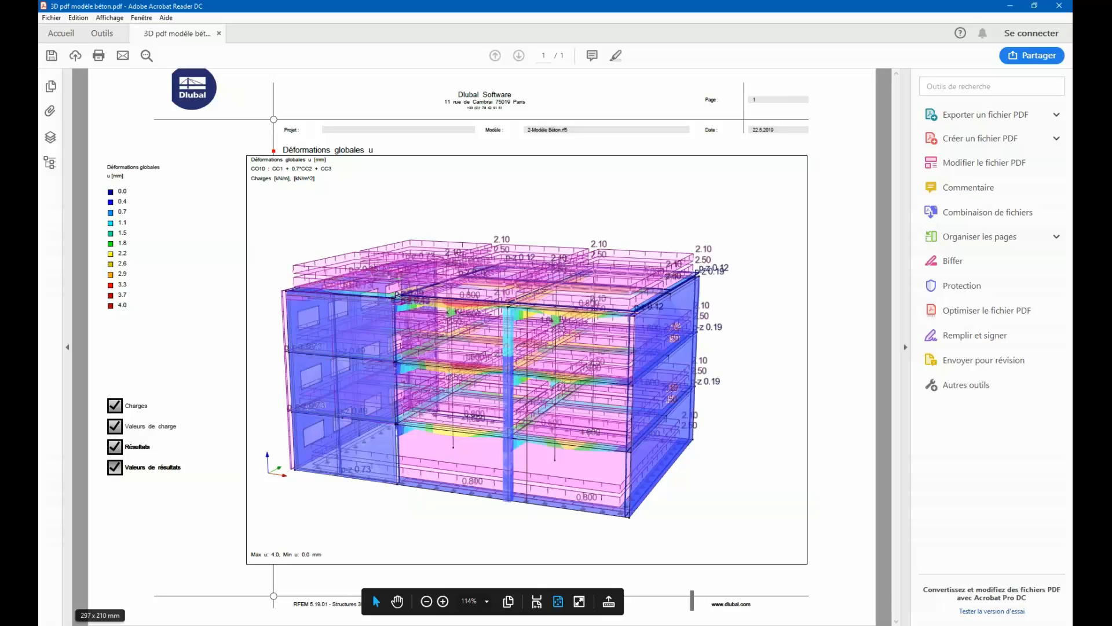
left_click(115, 405)
left_click(114, 426)
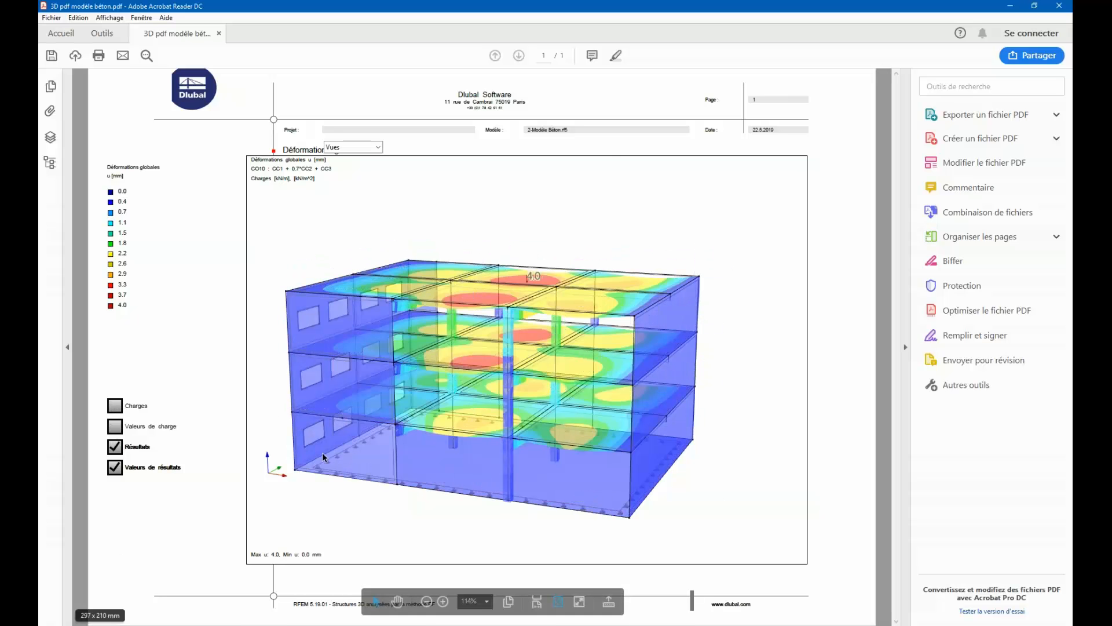
left_click(115, 467)
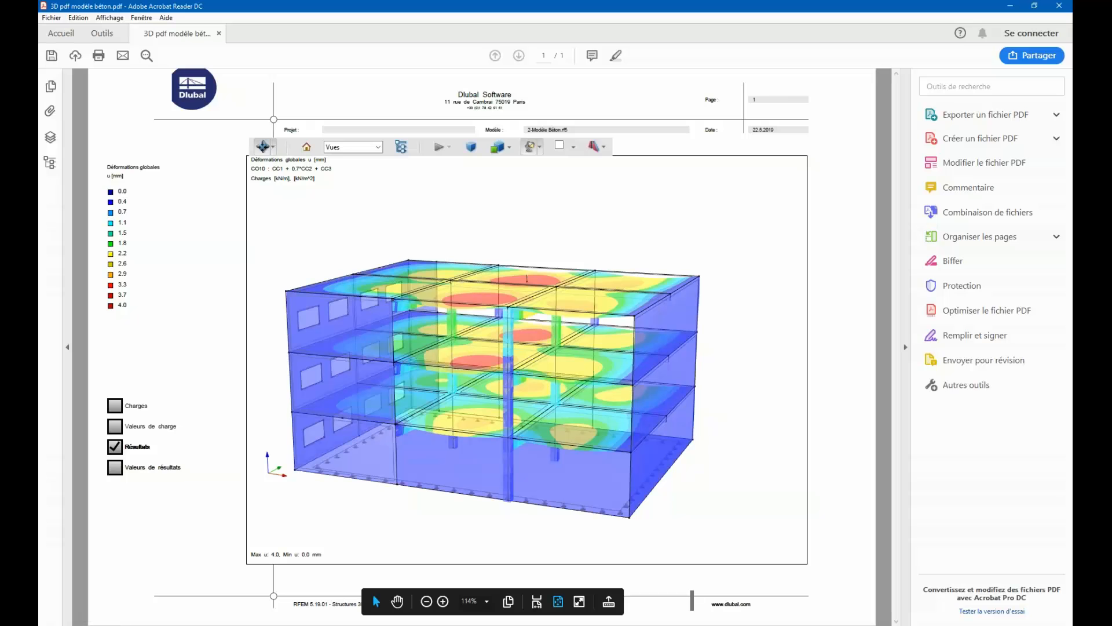
left_click(115, 468)
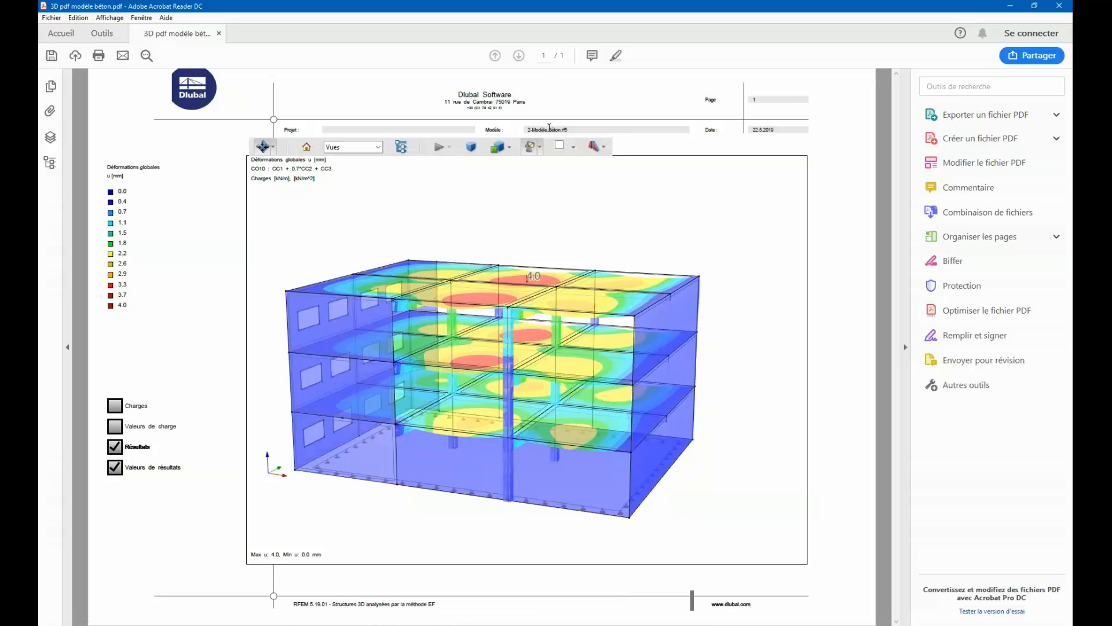
Step: Look at the available model render modes and switch the default section through the 3D building on and off
left_click(510, 147)
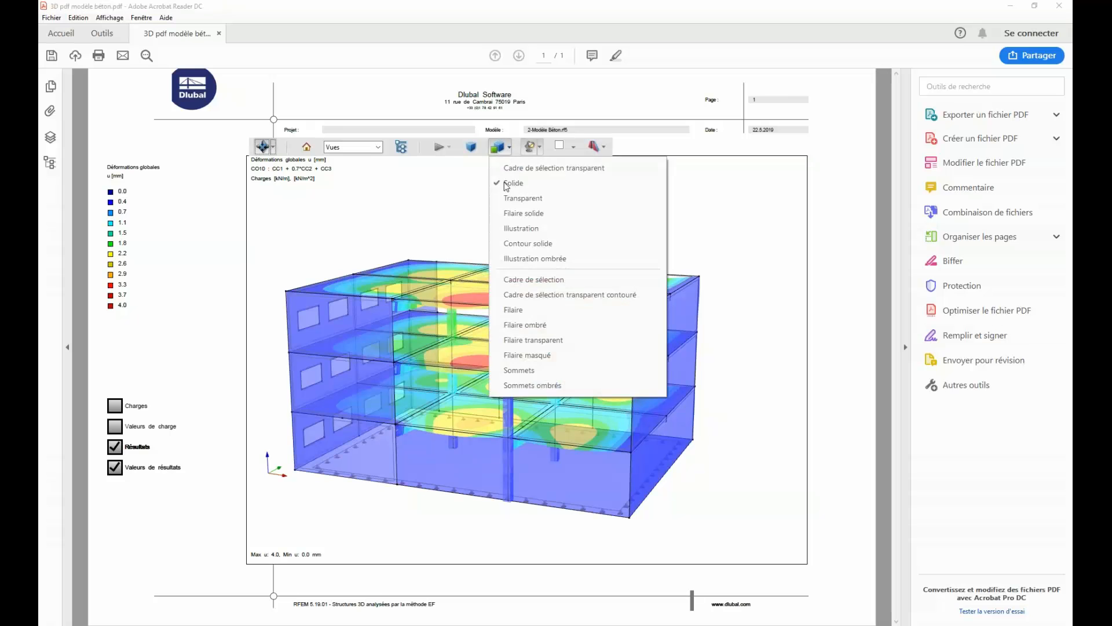
left_click(454, 200)
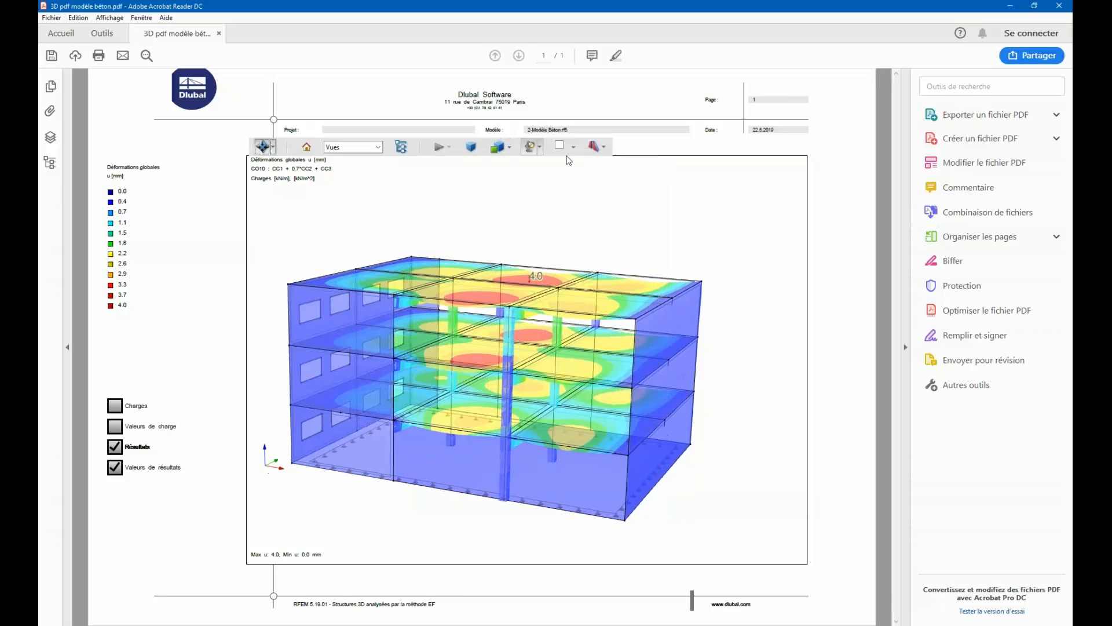
left_click(599, 148)
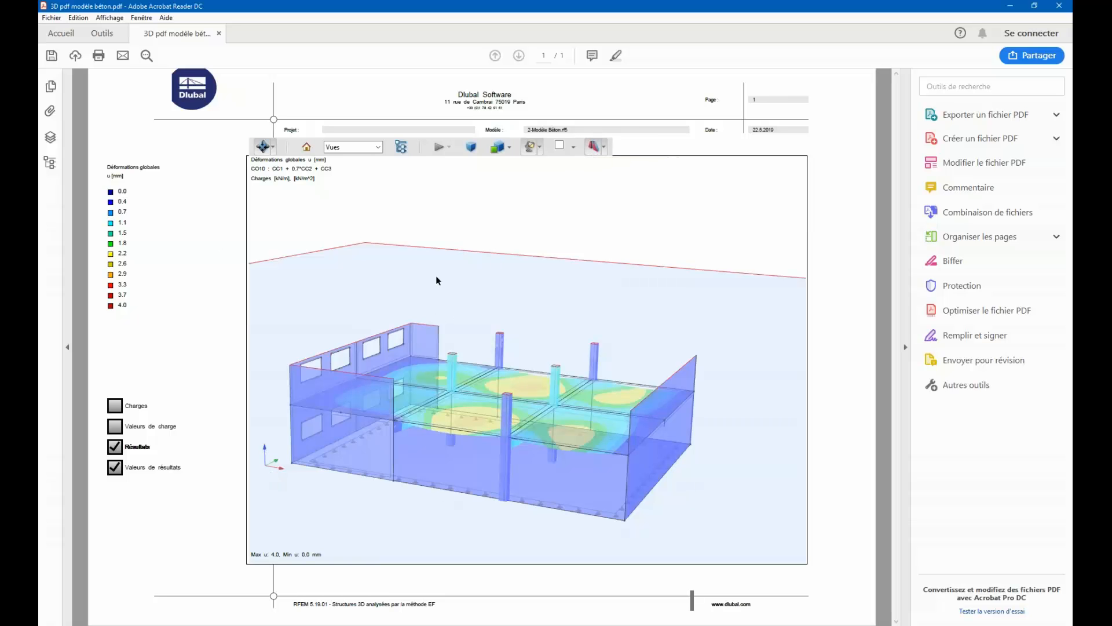
left_click(600, 148)
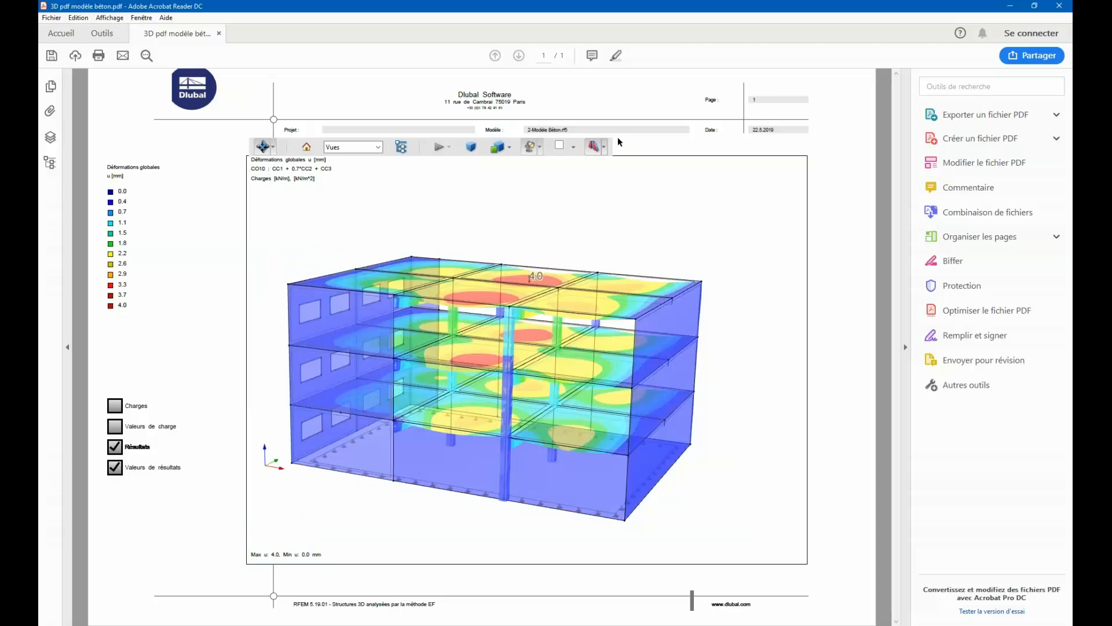
Step: Examine the building cut by a section along the Y axis and the X axis with a 46% offset, and deactivate the section
left_click(604, 148)
left_click(631, 183)
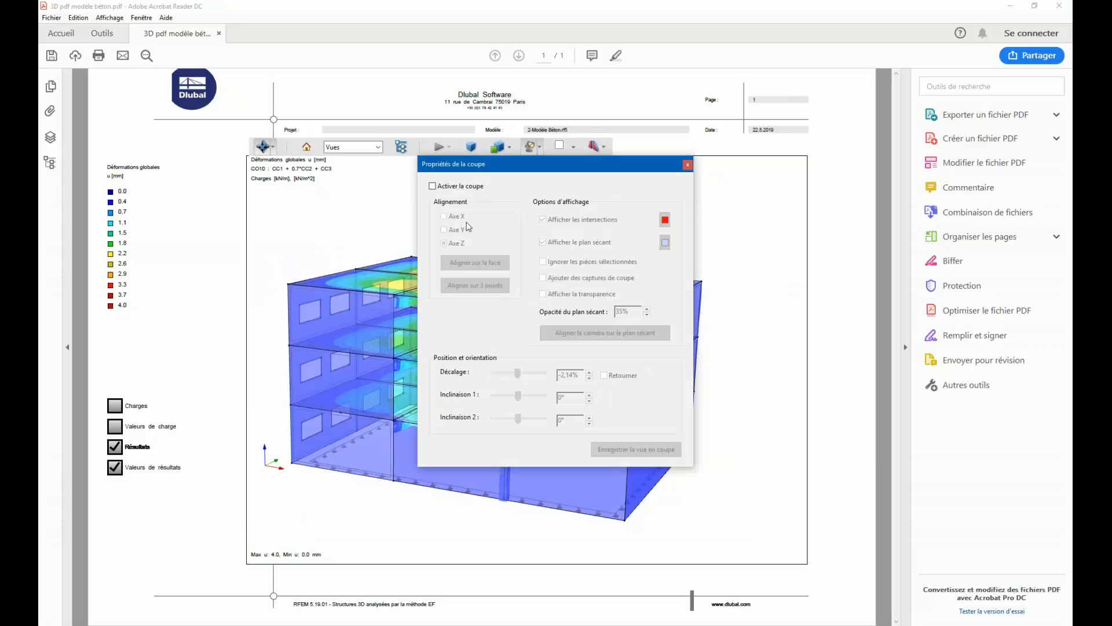
left_click(444, 187)
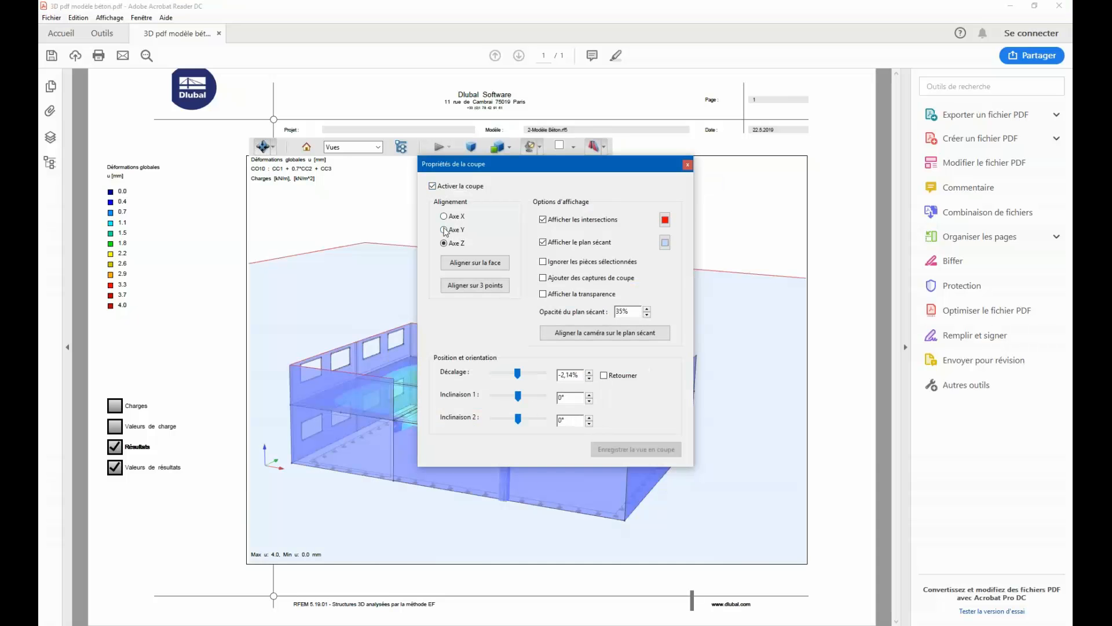
left_click(444, 230)
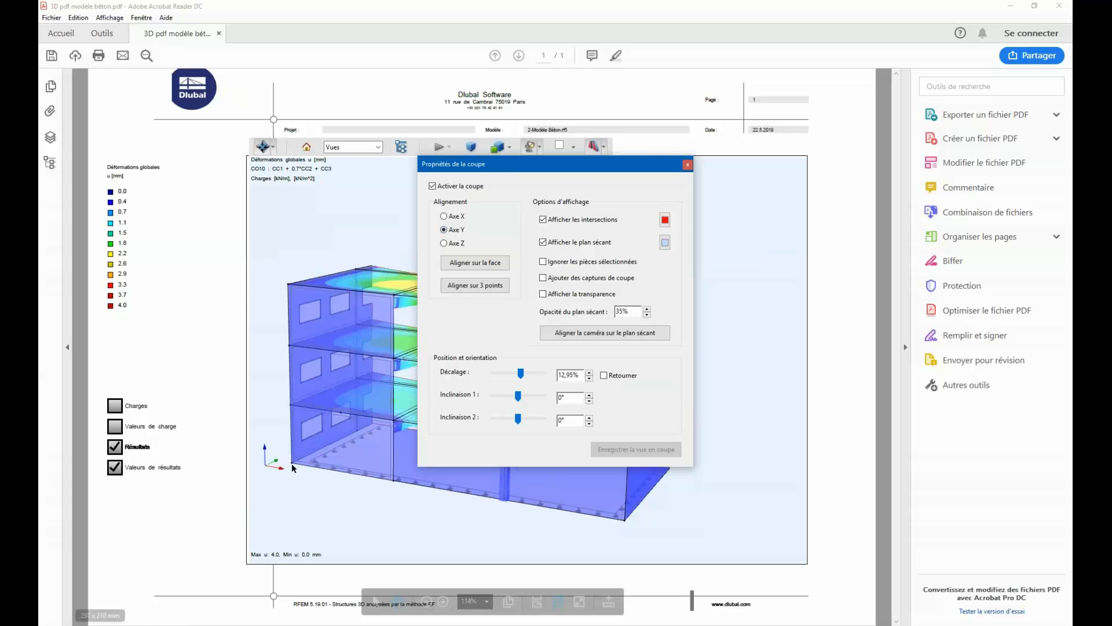
left_click(445, 217)
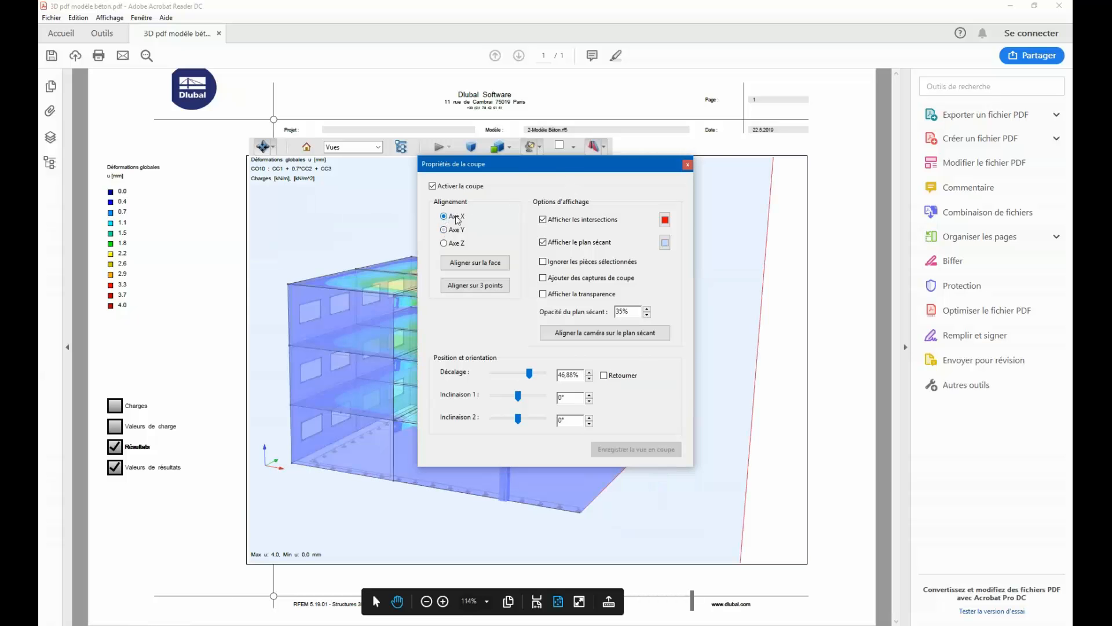
left_click_drag(512, 169, 806, 159)
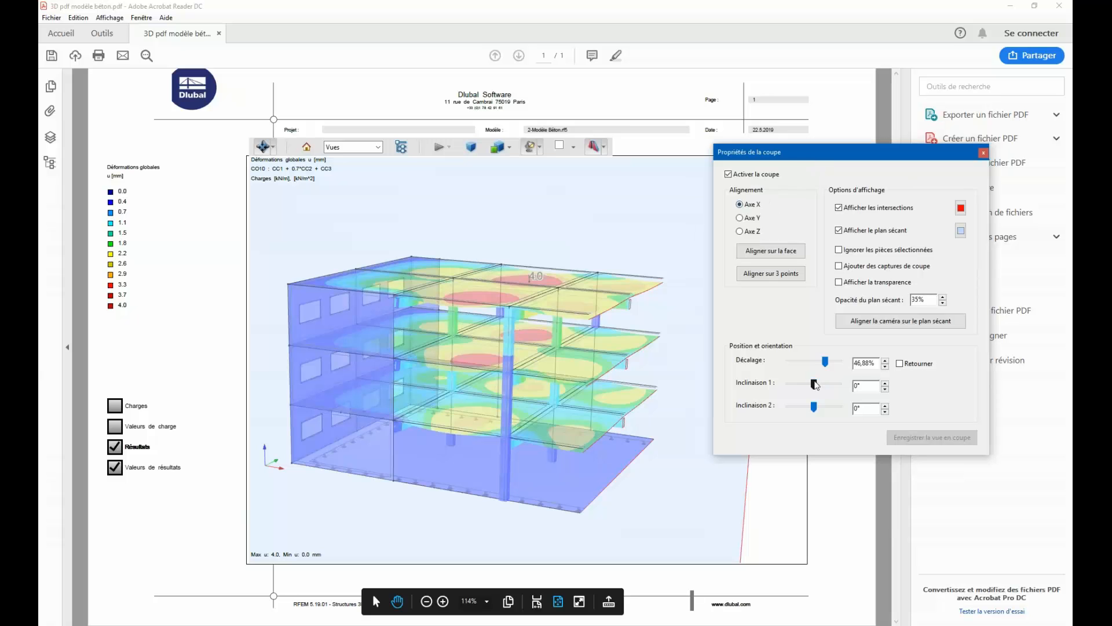
mouse_move(826, 368)
left_mouse_down()
mouse_move(813, 362)
mouse_move(826, 362)
left_mouse_up()
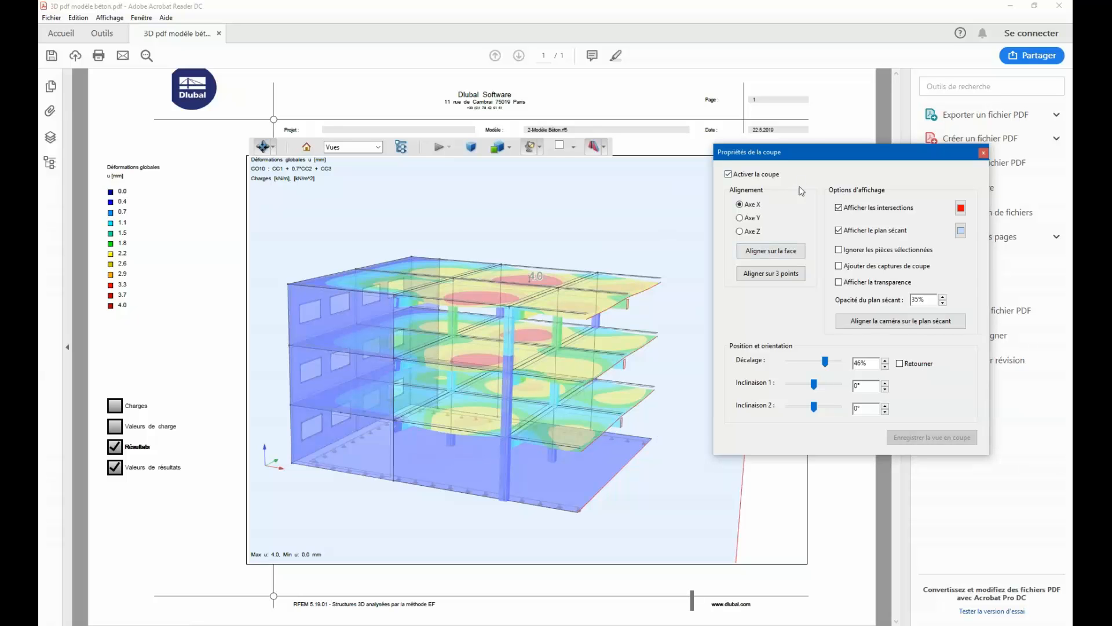
left_click(983, 153)
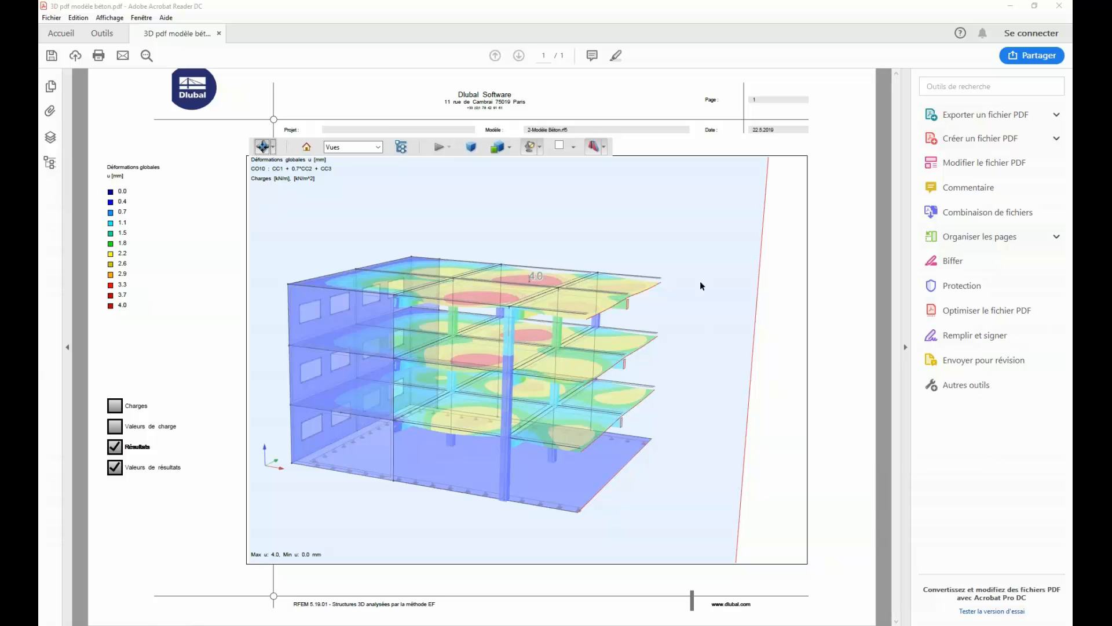
left_click(594, 147)
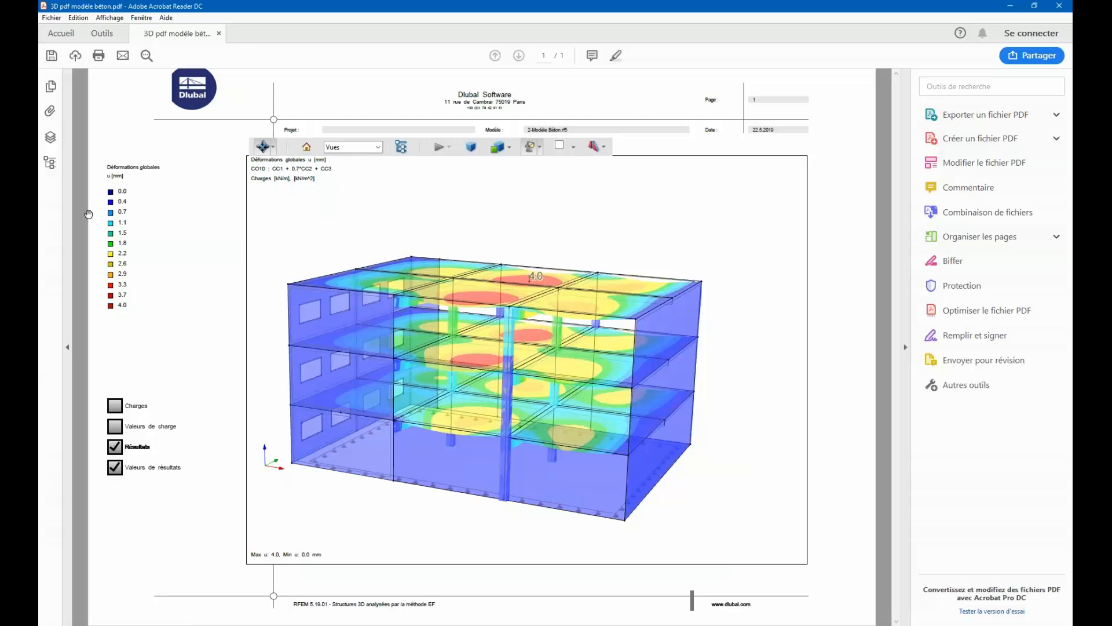
Step: Show the 3D PDF's model tree and expand it through PDF3D-SDK PointSets and Root model to the Graphics Data objects
left_click(402, 148)
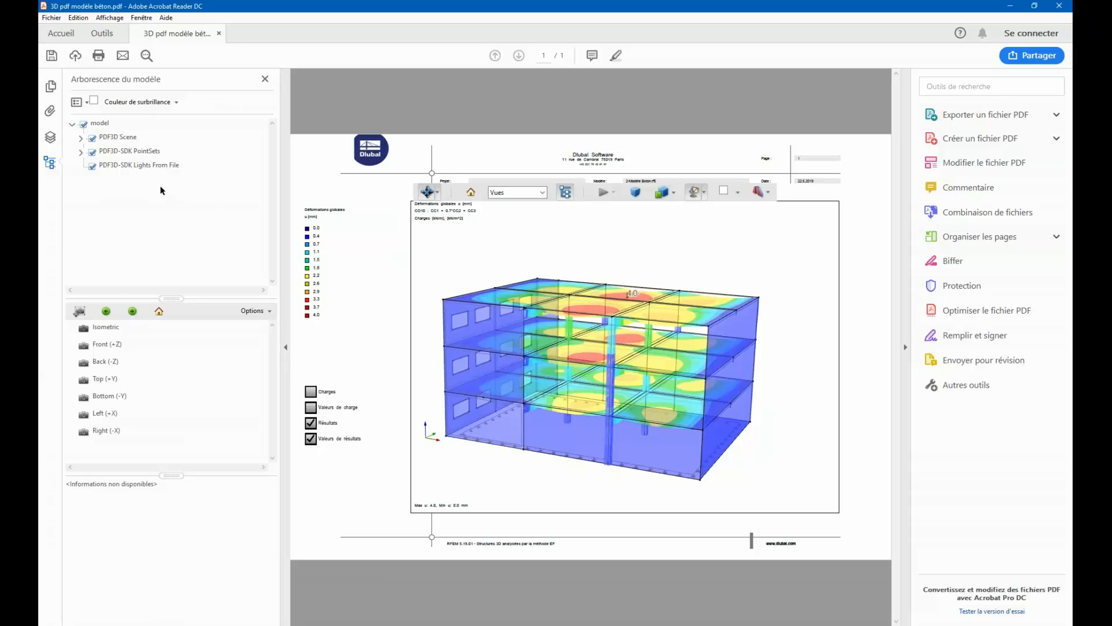
left_click(81, 152)
left_click(90, 166)
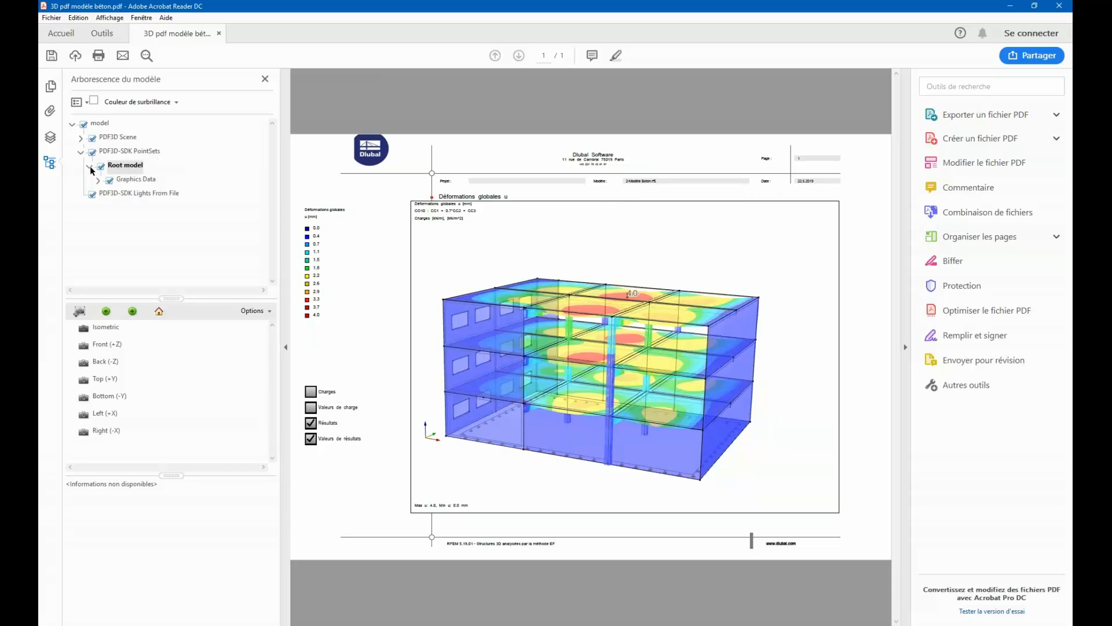
left_click(98, 181)
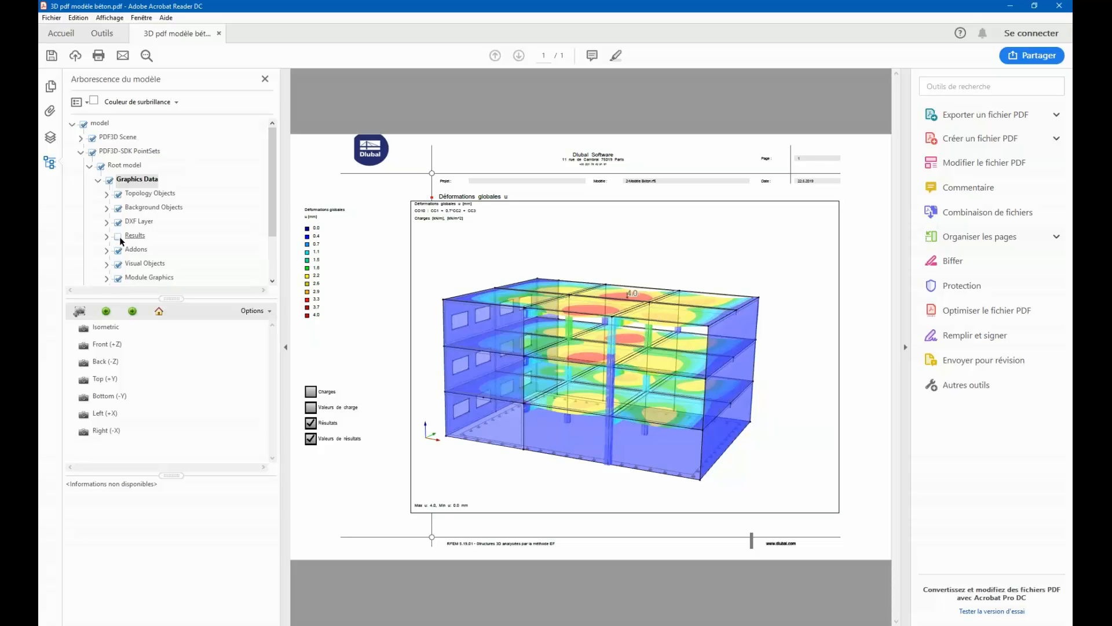
Step: Toggle the Results and PDF3D Scene objects in the model tree, and switch the load values on and off again
left_click(118, 236)
left_click(91, 137)
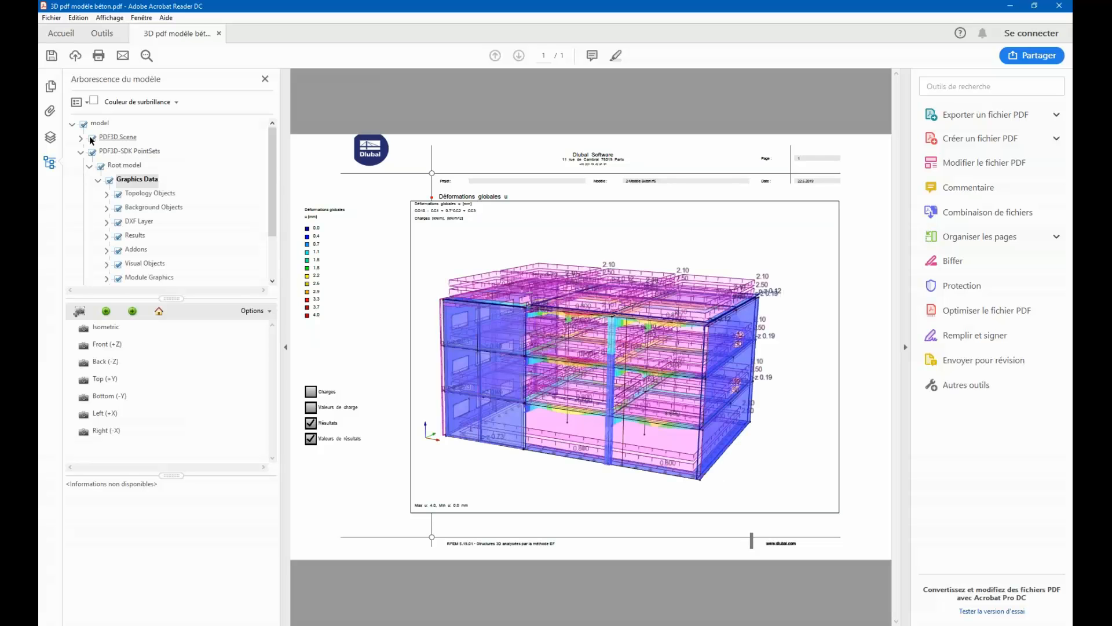
left_click(312, 407)
left_click(311, 408)
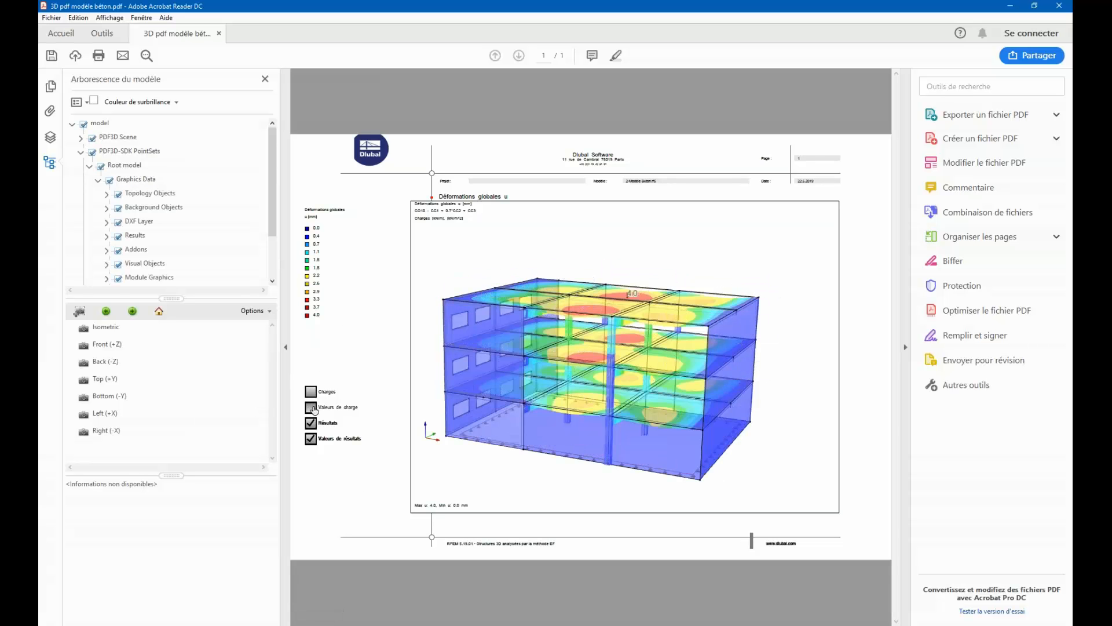
Step: Close 3D pdf modèle béton.pdf without saving the changes and return to the concrete model in RFEM
left_click(1059, 5)
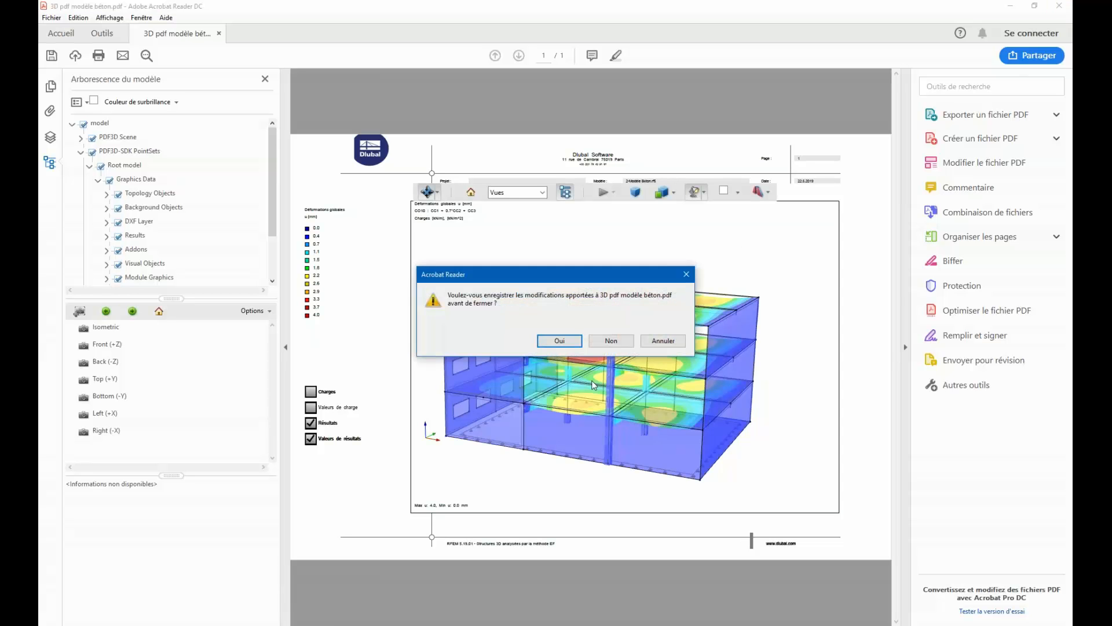
left_click(625, 344)
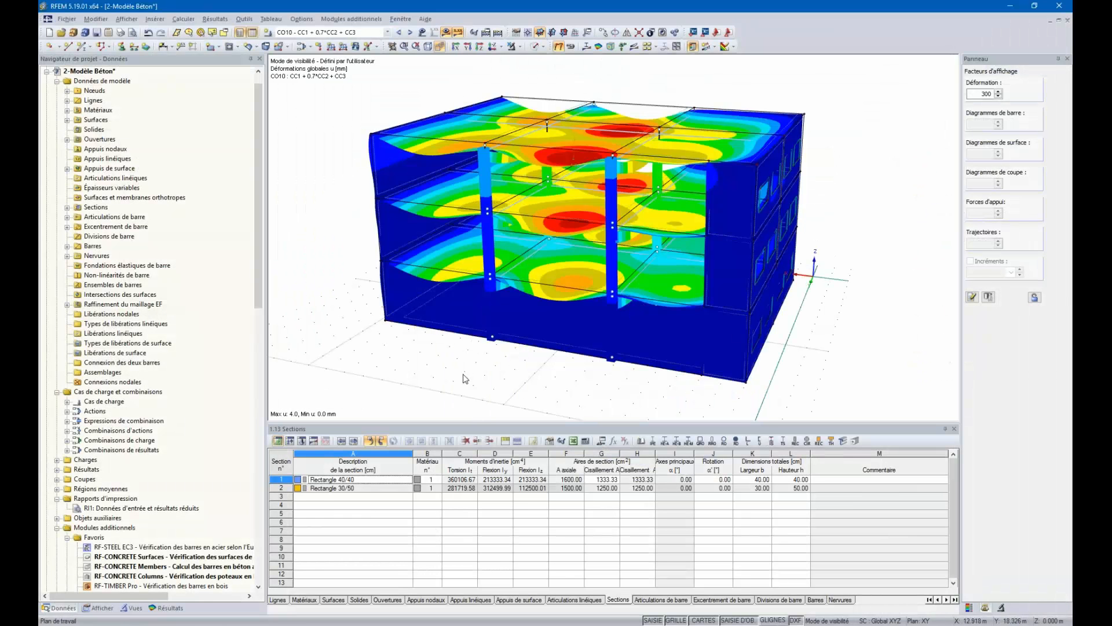
Step: Start and stop the animation of the concrete building's CO10 global deformations
mouse_move(471, 377)
middle_mouse_down("ctrl")
mouse_move(518, 338)
mouse_move(487, 338)
mouse_move(471, 365)
middle_mouse_up("ctrl")
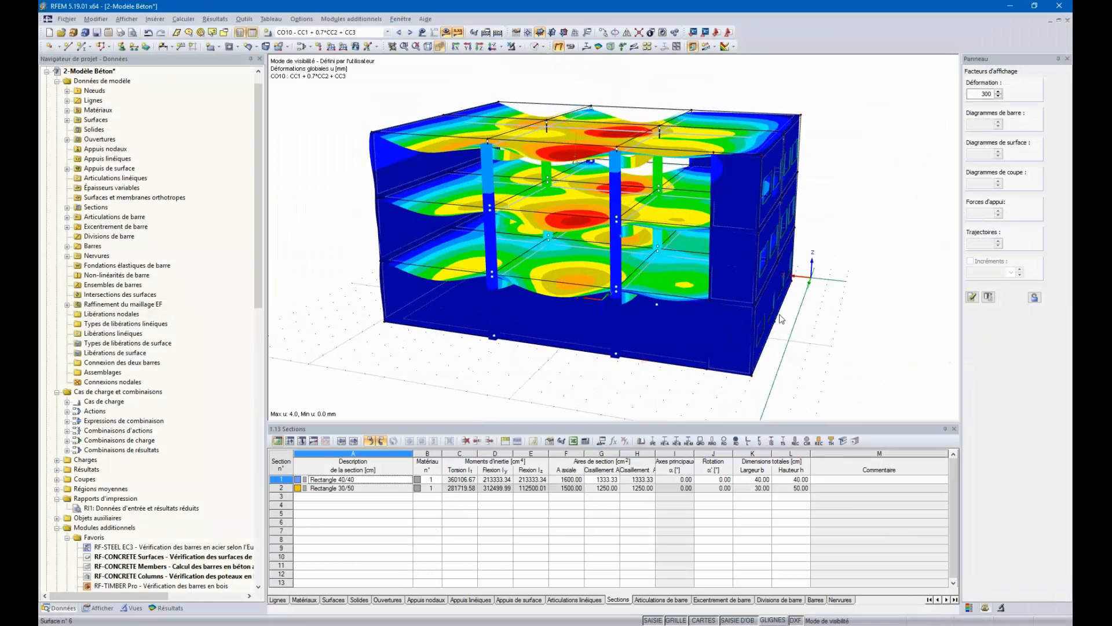
mouse_move(871, 366)
middle_mouse_down("ctrl")
mouse_move(819, 367)
mouse_move(862, 366)
middle_mouse_up("ctrl")
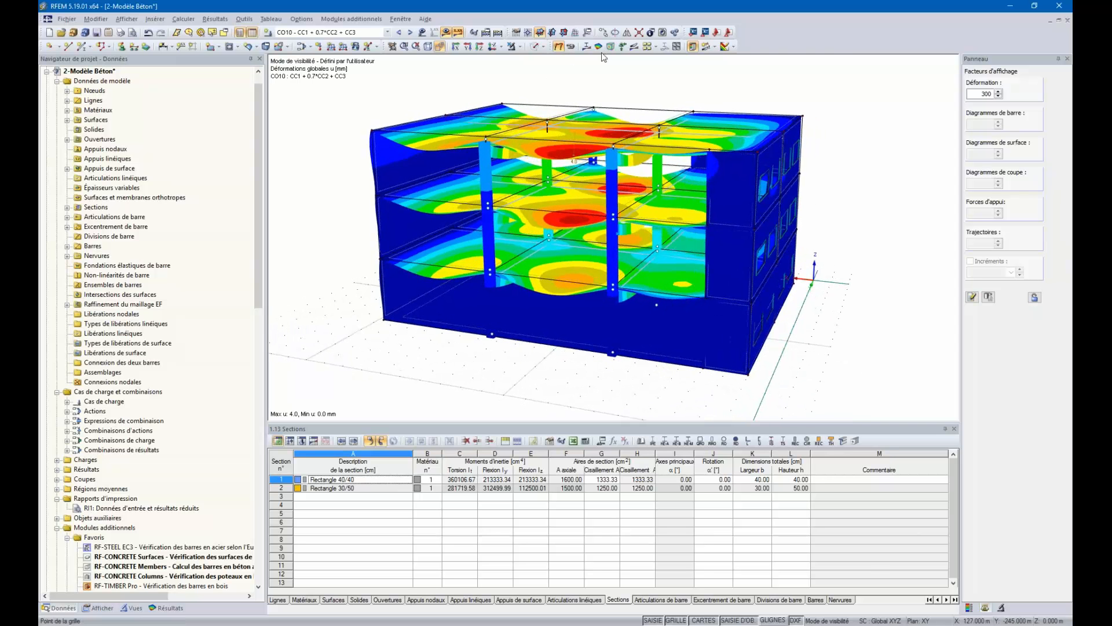
left_click(570, 47)
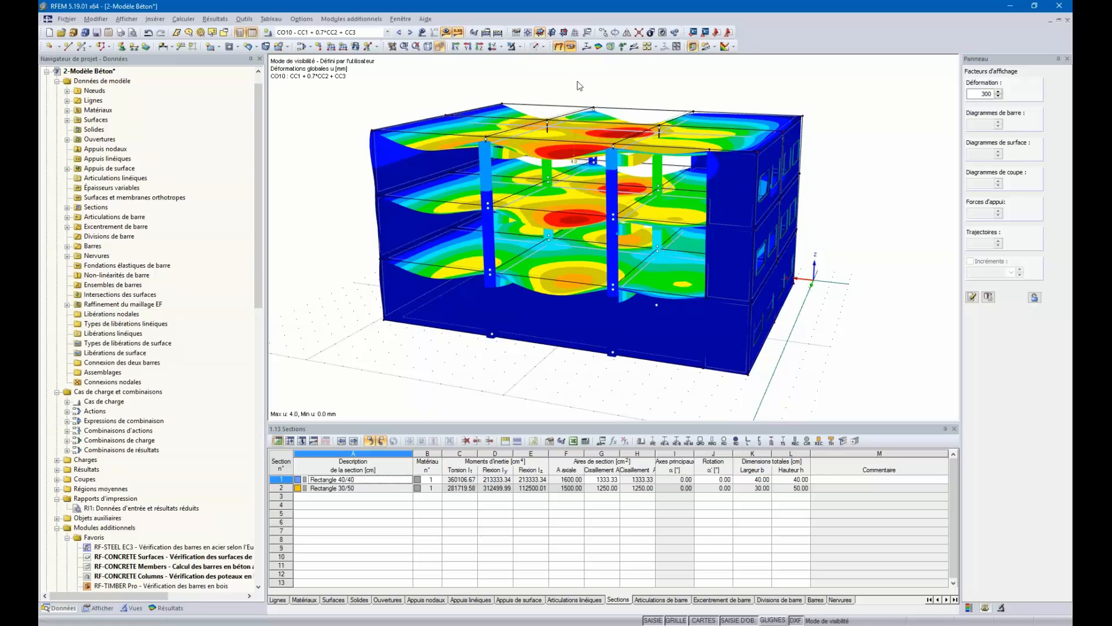
left_click(572, 48)
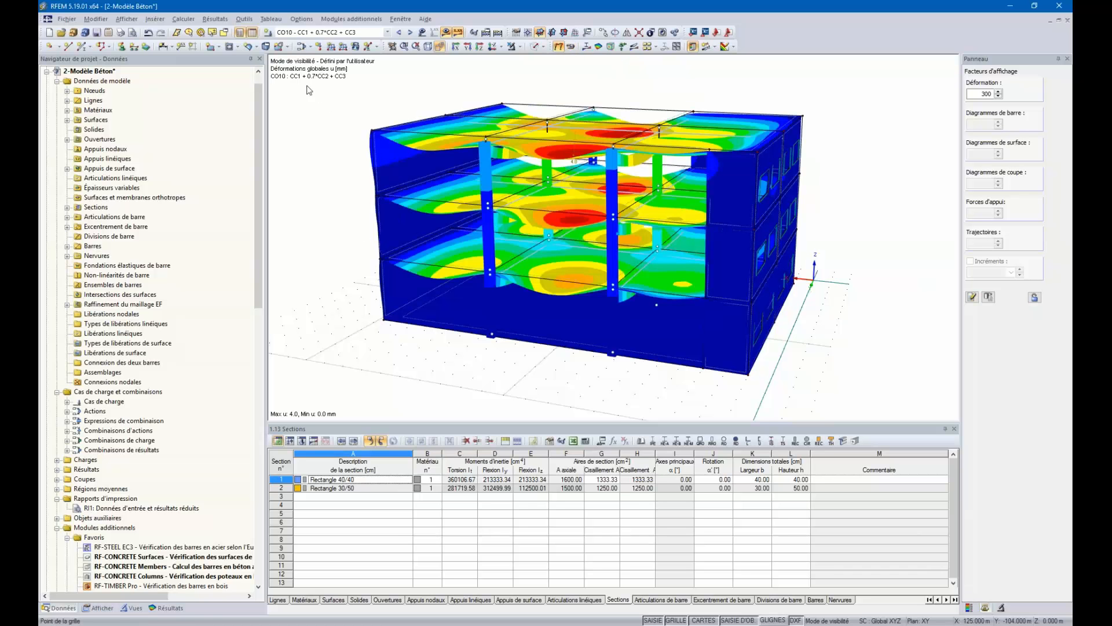
Step: Look at the codec, quality and timing options for creating a video file, and close them without recording
left_click(245, 20)
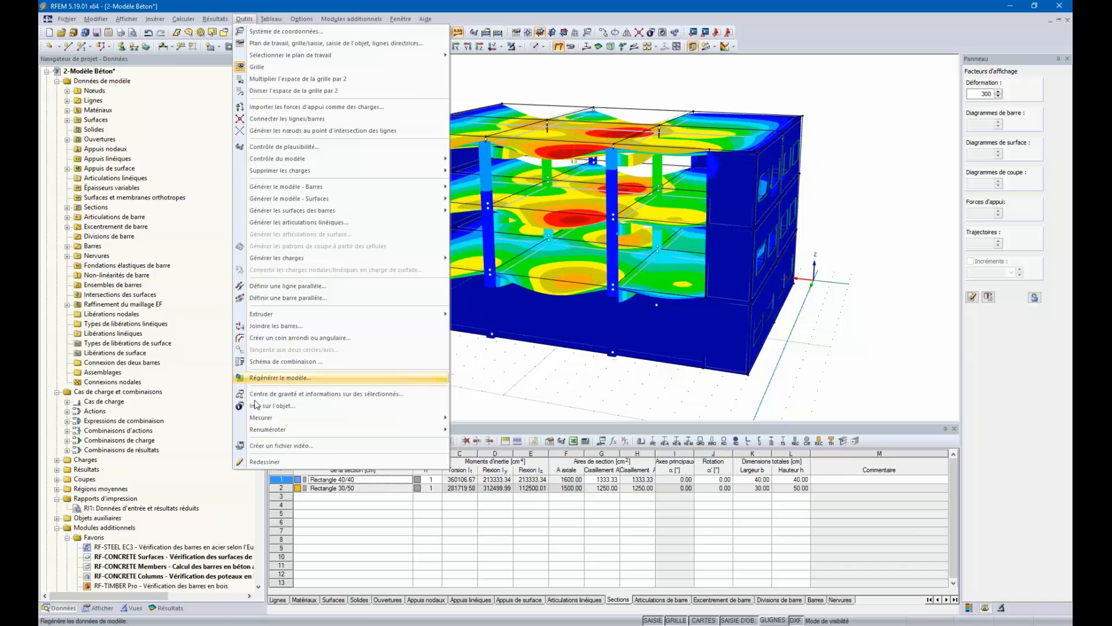
left_click(270, 446)
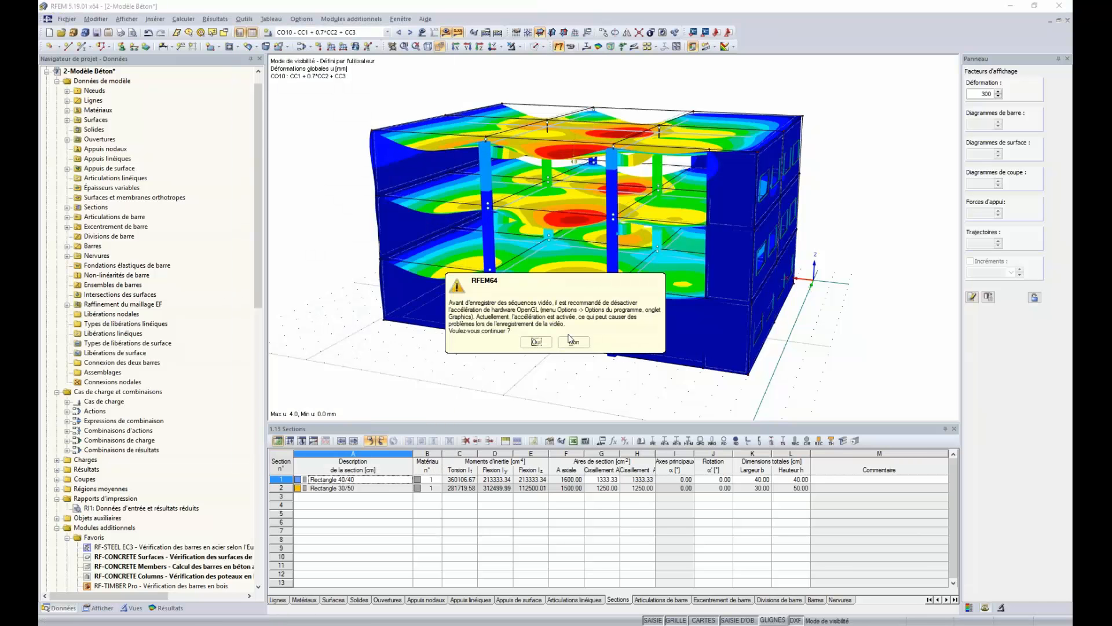
left_click(536, 343)
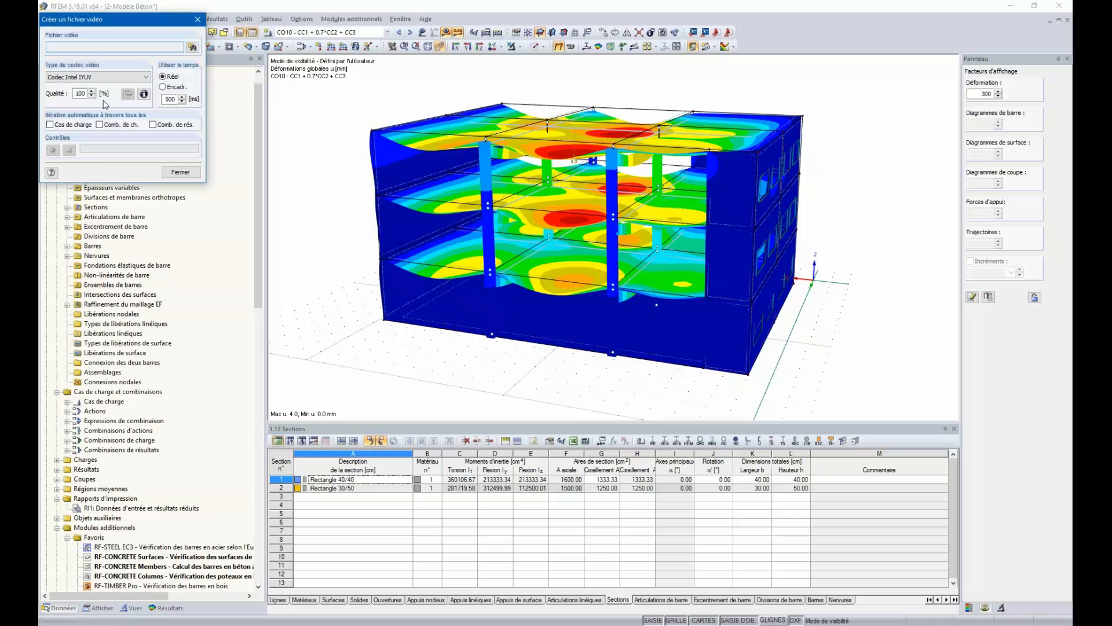
left_click(197, 20)
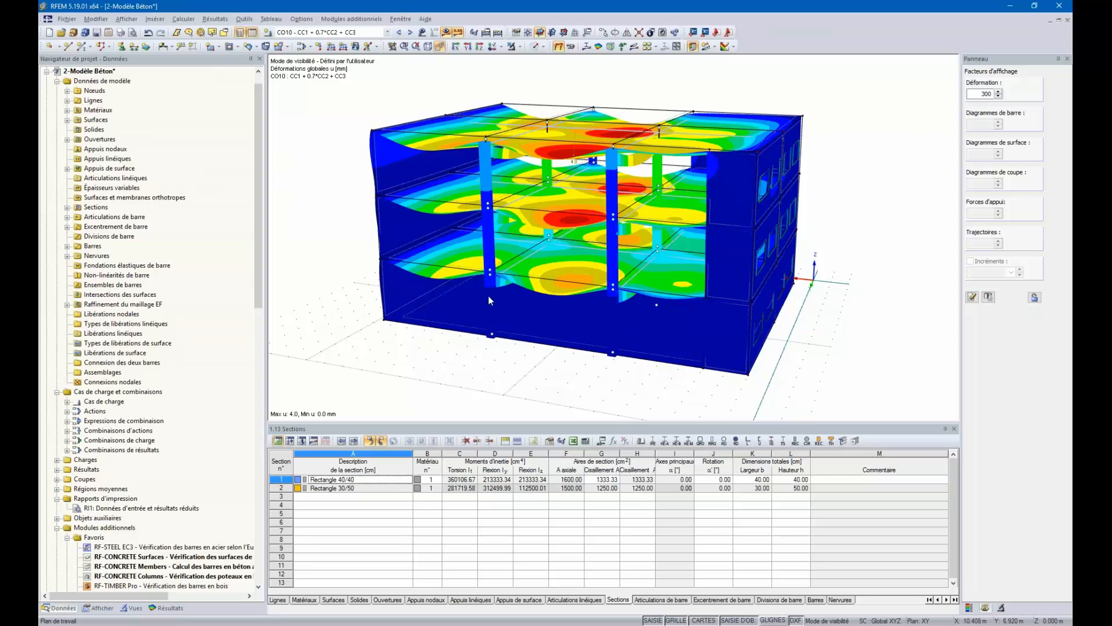
middle_click_drag(489, 295, 455, 402, "ctrl")
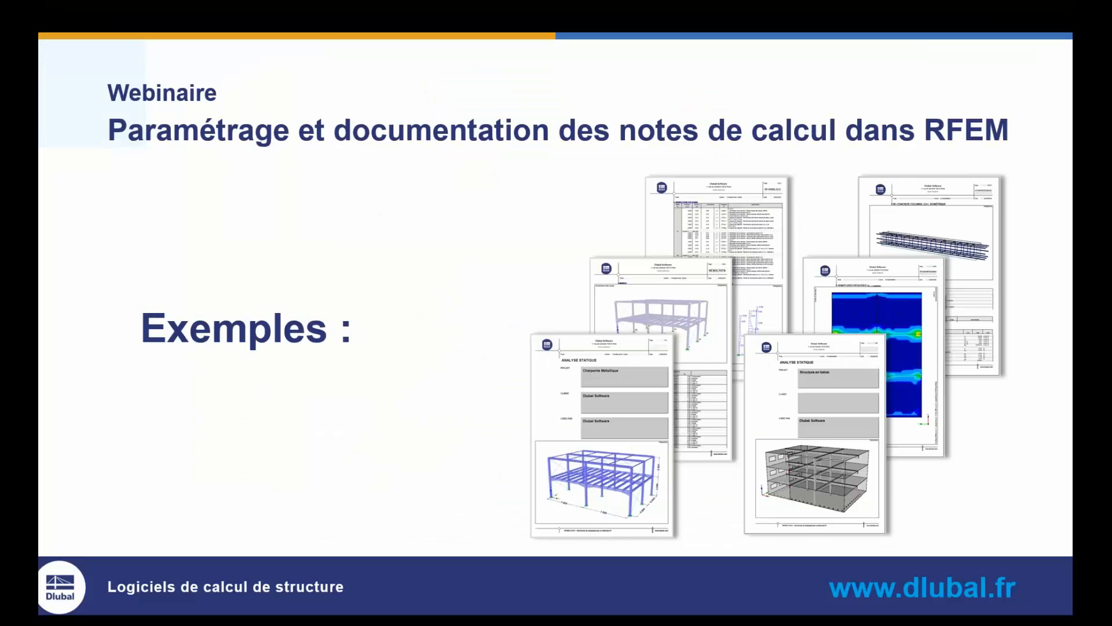
key("Right")
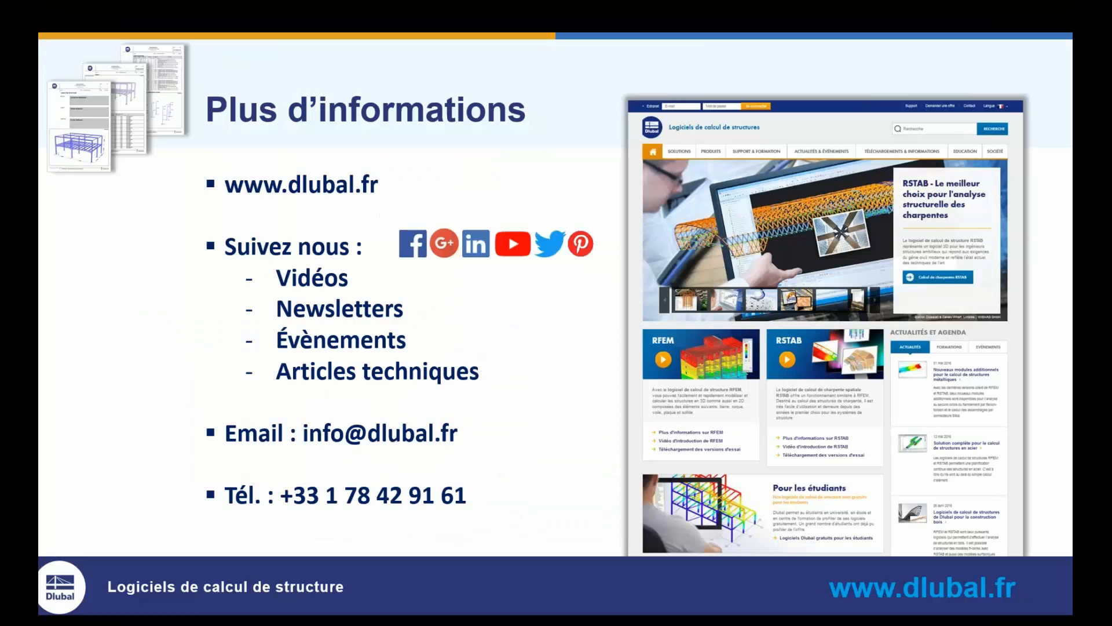